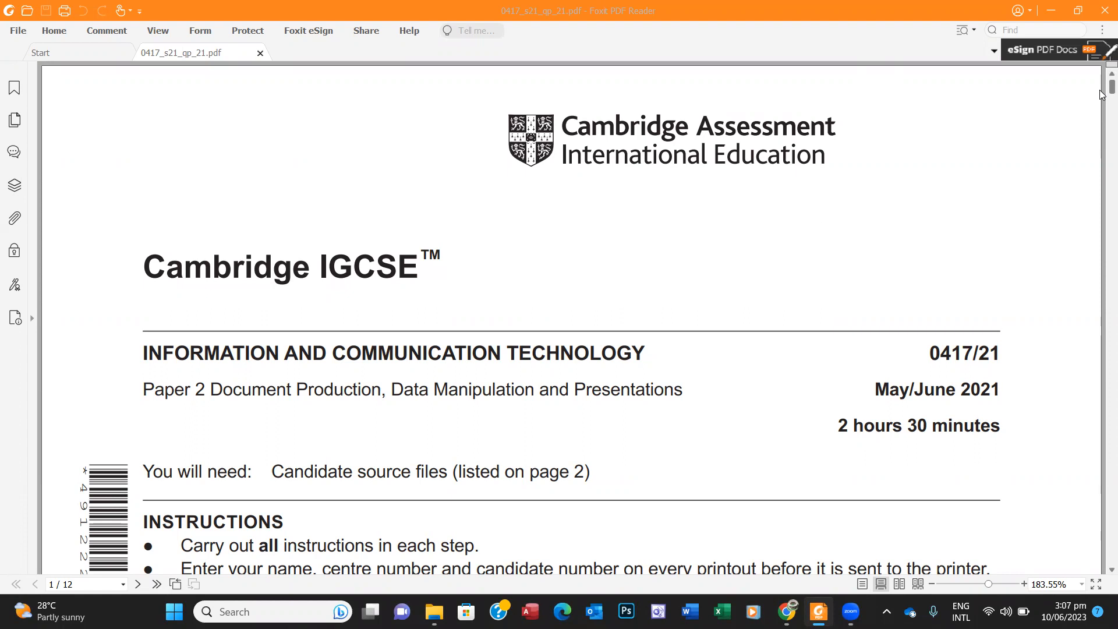
# Step: Scroll the exam PDF to the page 6 Task 3 database question, then launch Access
pyautogui.scroll(-15, 1100, 95)
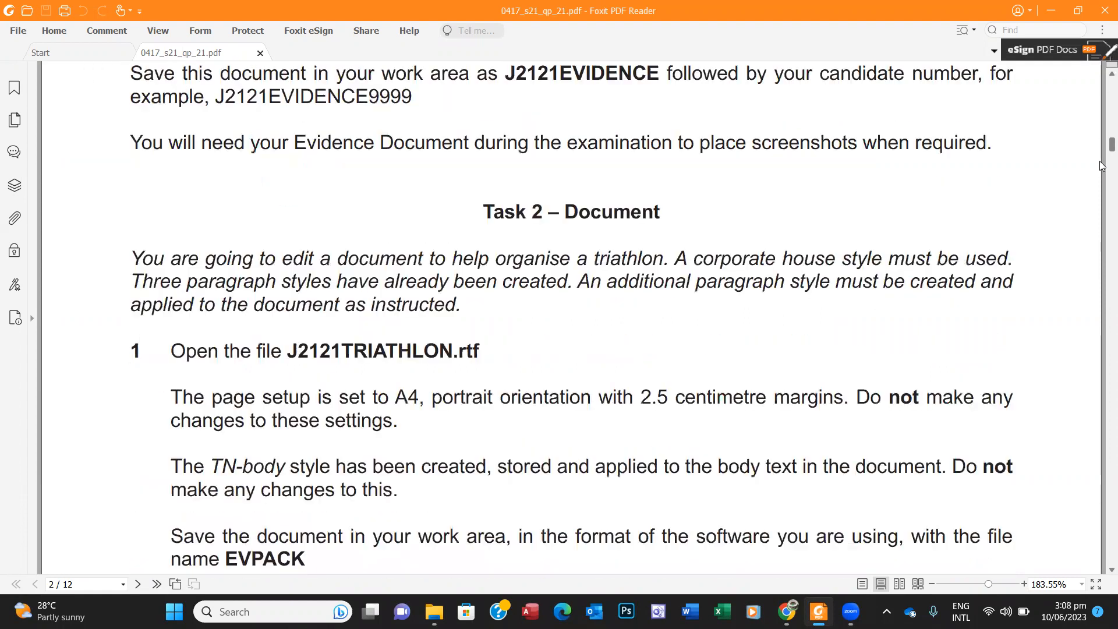
pyautogui.scroll(-20, 1101, 192)
pyautogui.moveTo(1101, 242); pyautogui.dragTo(1100, 296)
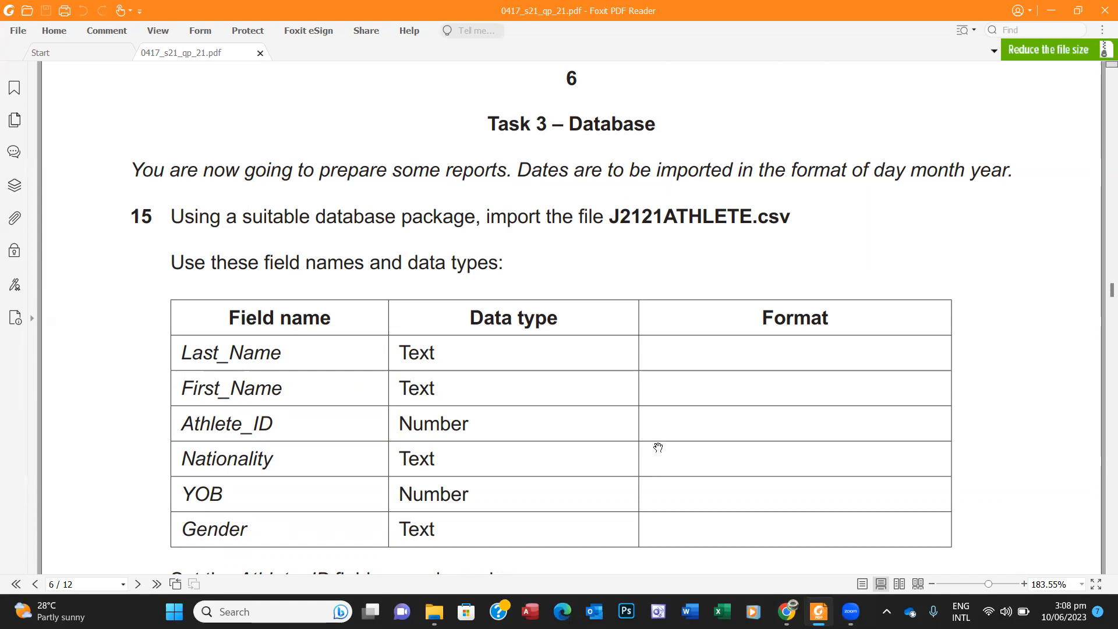
pyautogui.click(529, 611)
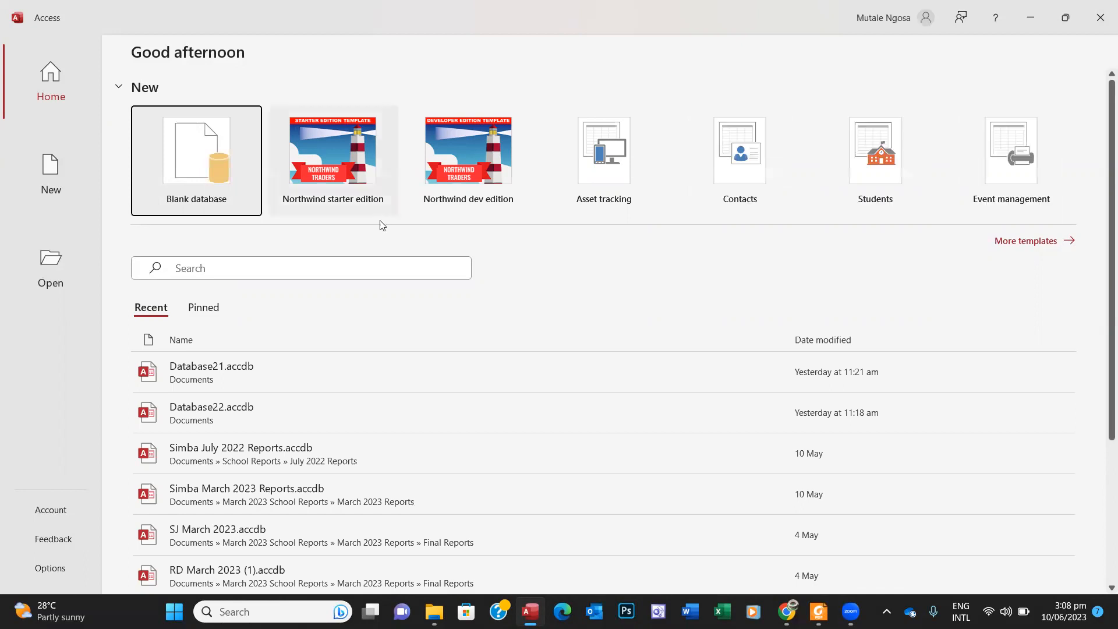
# Step: Create blank database Database23, close Table1, and note J2121ATHLETE.csv as the import file
pyautogui.click(198, 168)
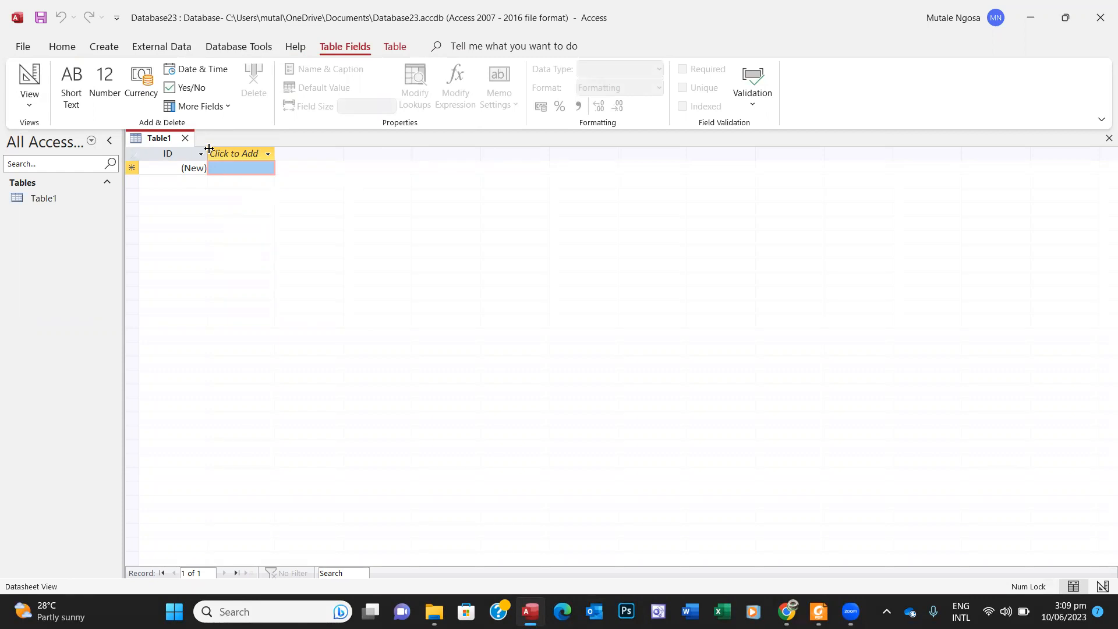
pyautogui.click(185, 138)
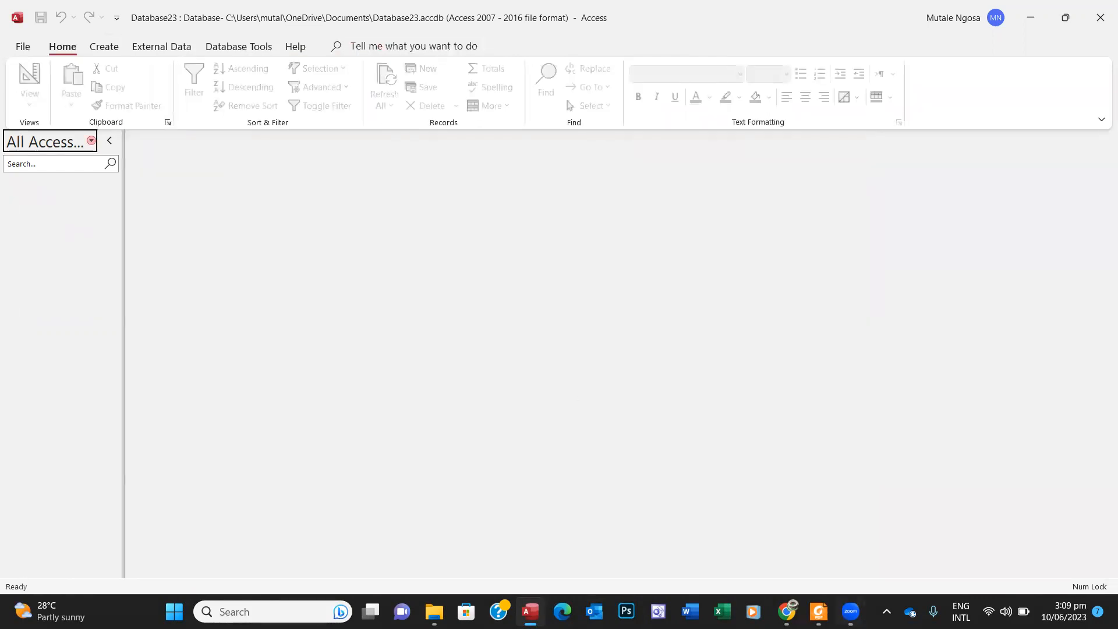
pyautogui.click(819, 612)
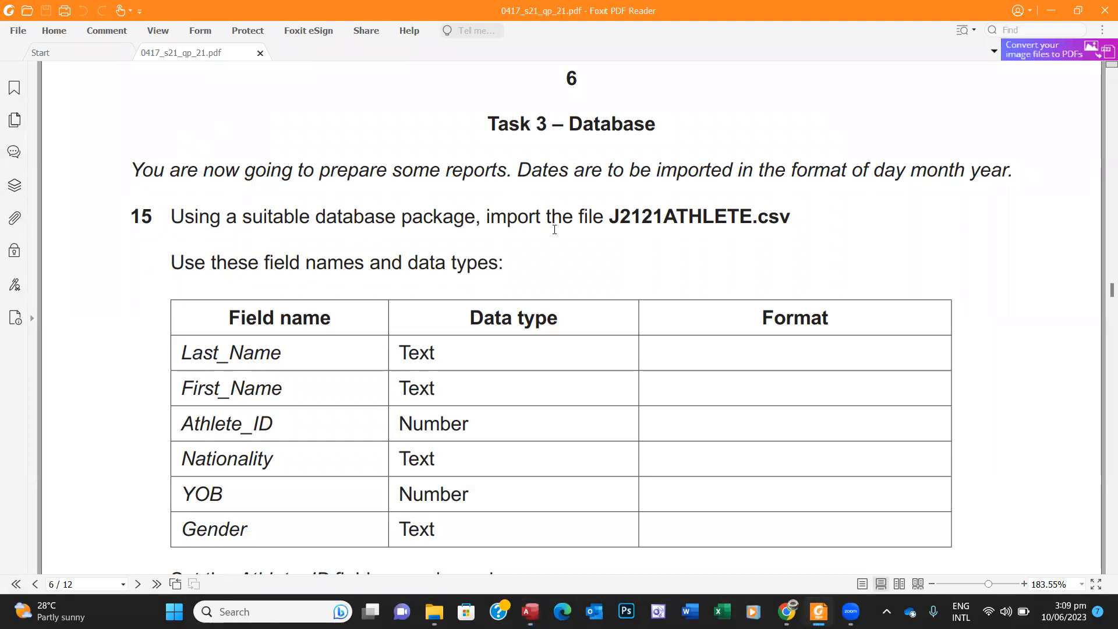
pyautogui.moveTo(609, 222); pyautogui.dragTo(793, 222)
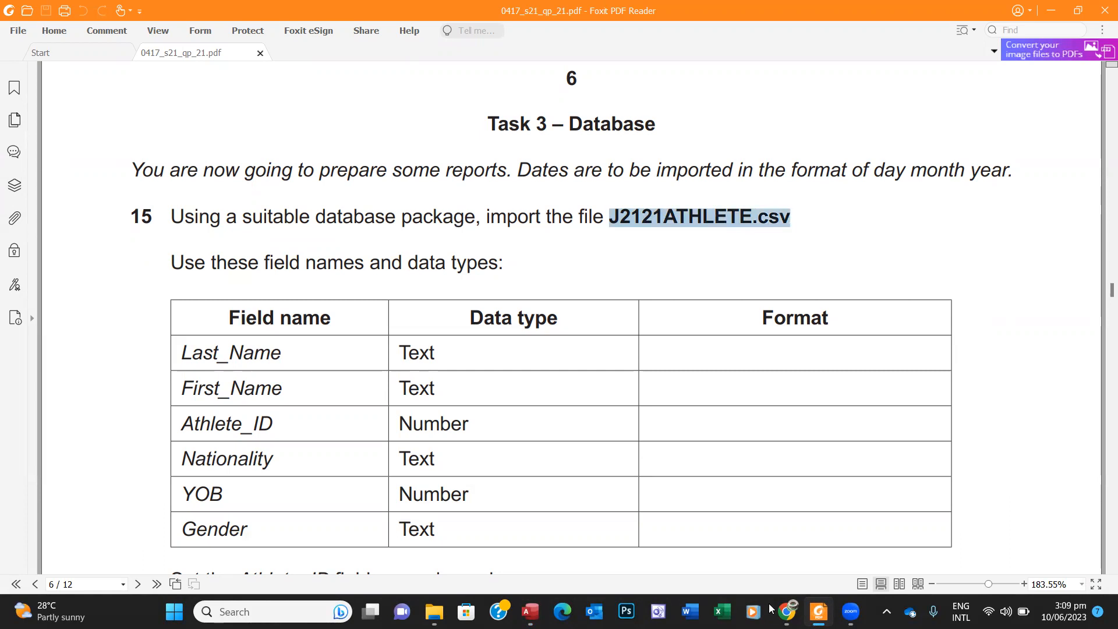
pyautogui.click(530, 611)
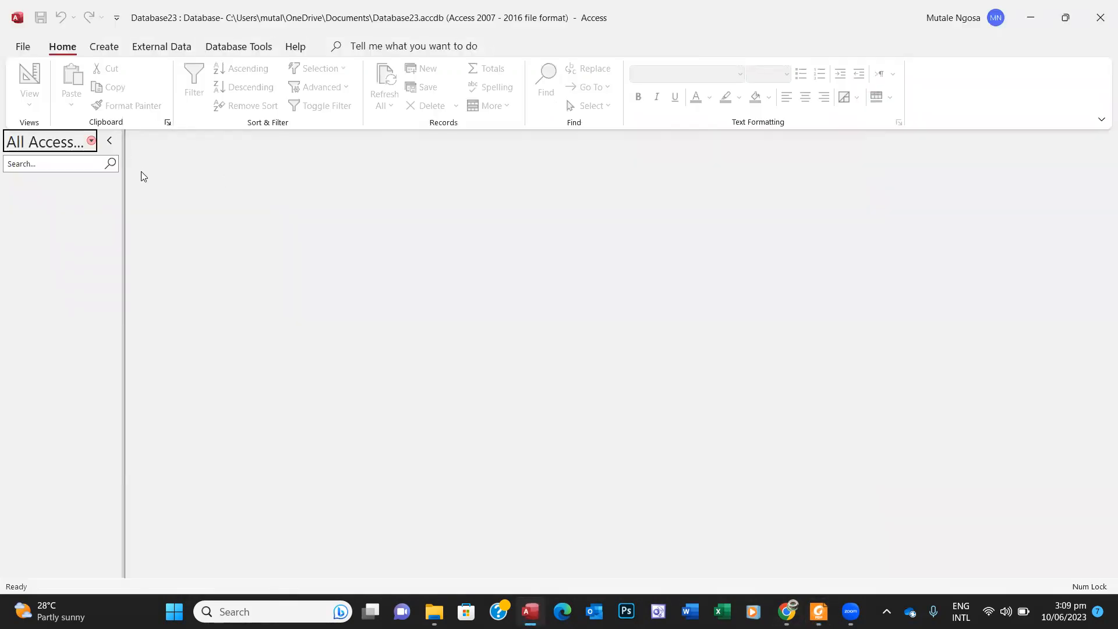
# Step: Choose External Data > New Data Source > From File > Text File
pyautogui.click(163, 50)
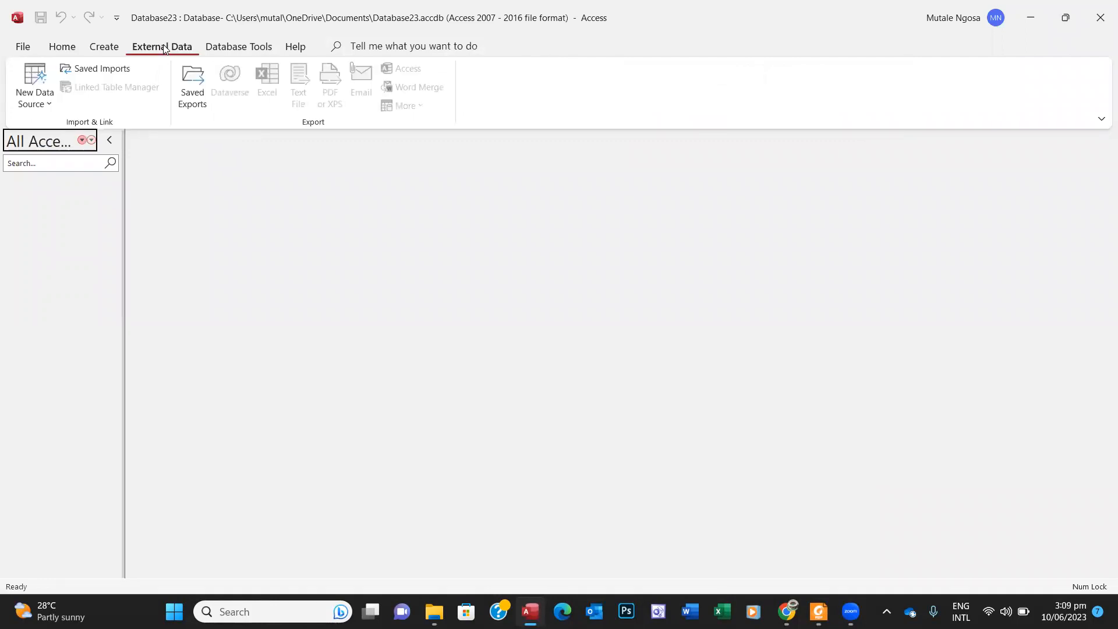
pyautogui.click(51, 102)
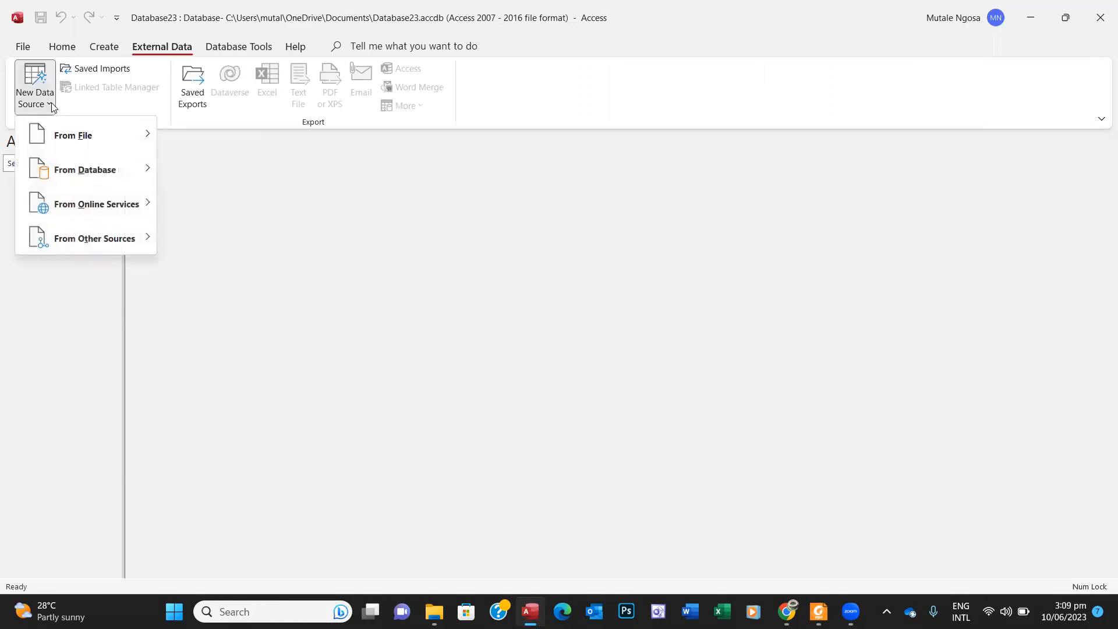
pyautogui.moveTo(76, 135)
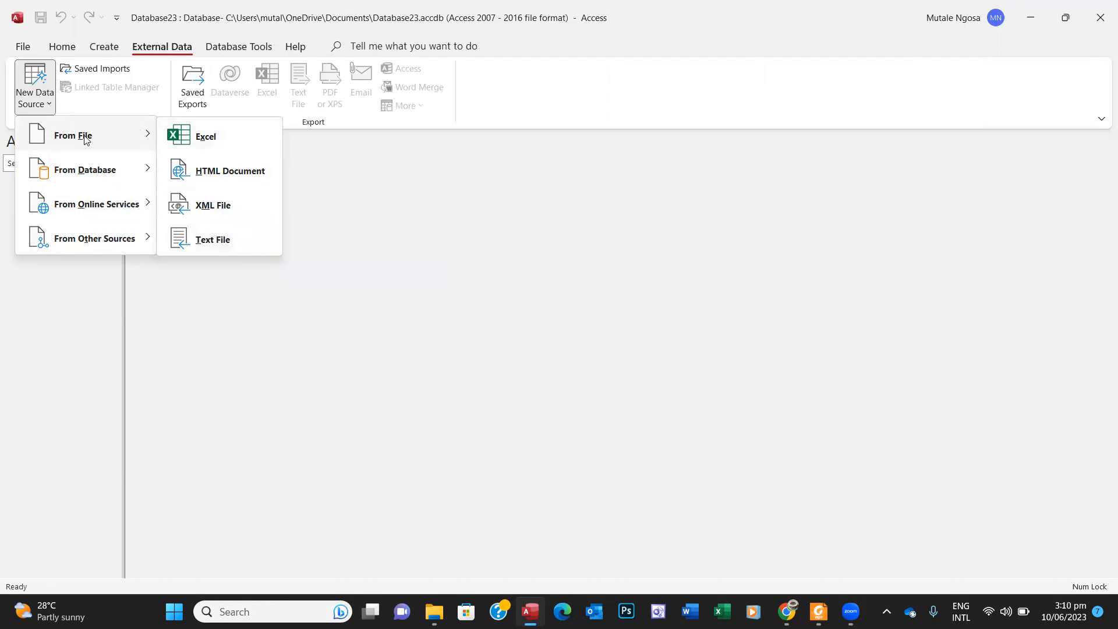
pyautogui.click(389, 200)
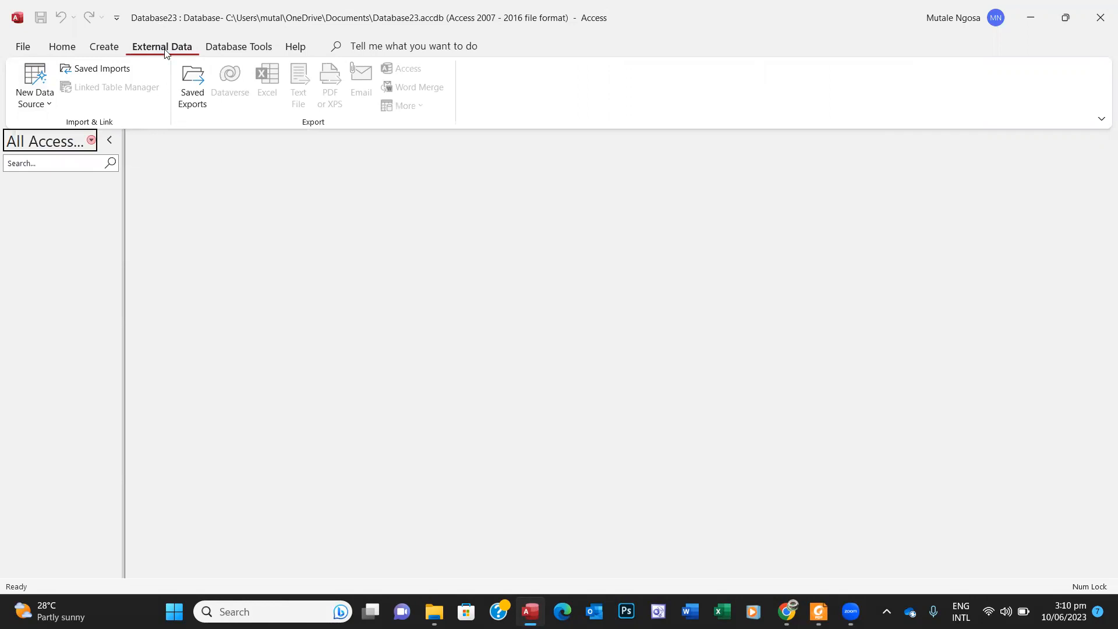
pyautogui.click(50, 105)
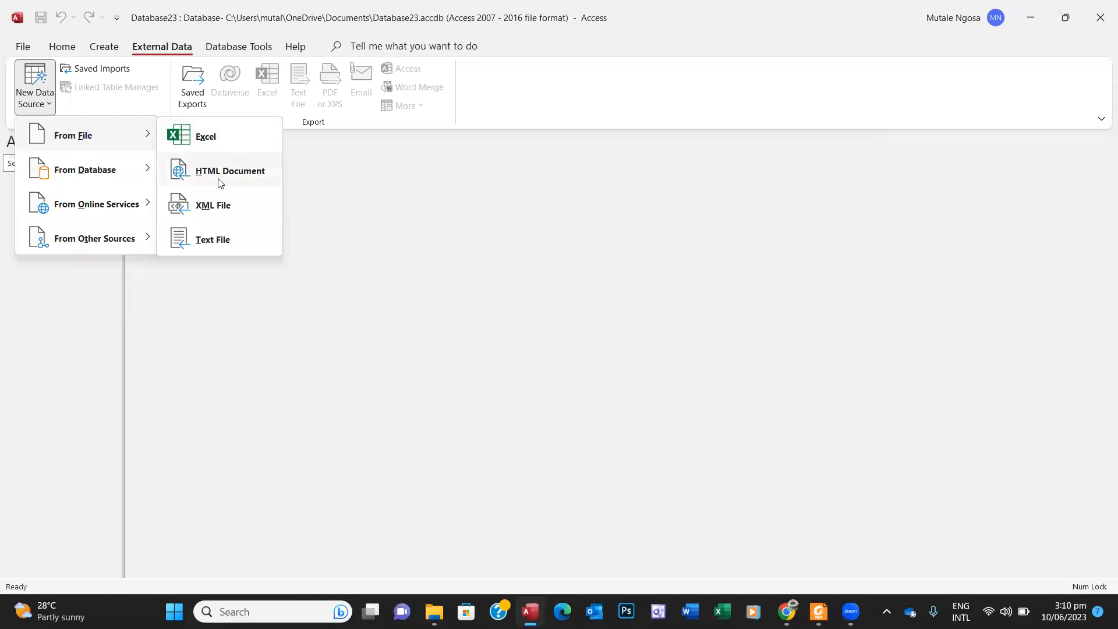
pyautogui.click(212, 239)
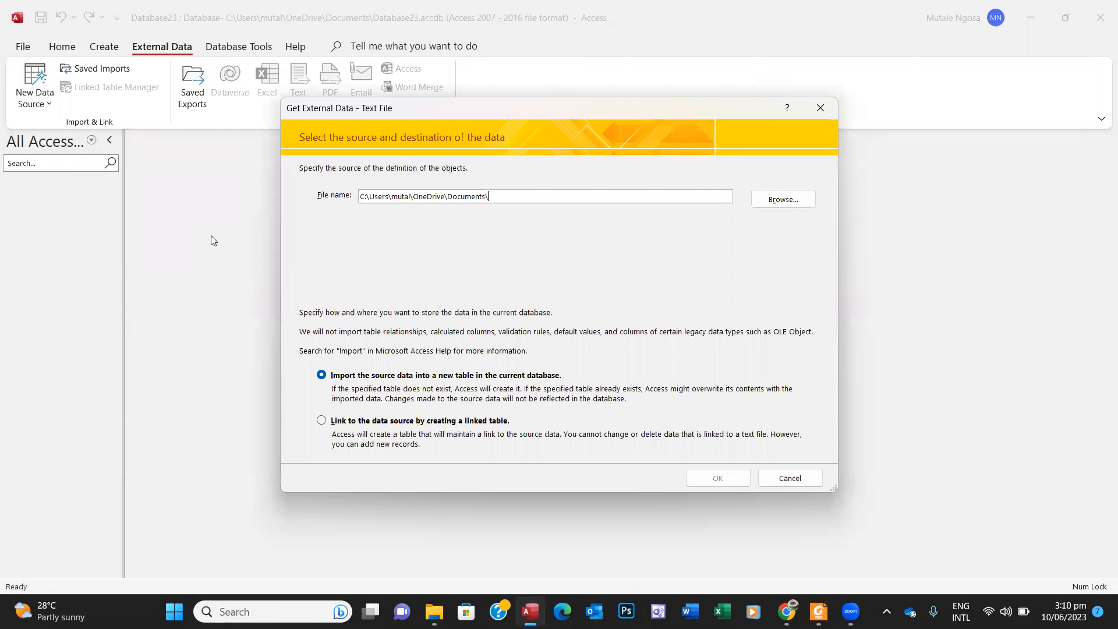
# Step: Browse from Documents through the IGCSE past paper folders to the 0417_2021_Jun J2121 source files
pyautogui.click(766, 202)
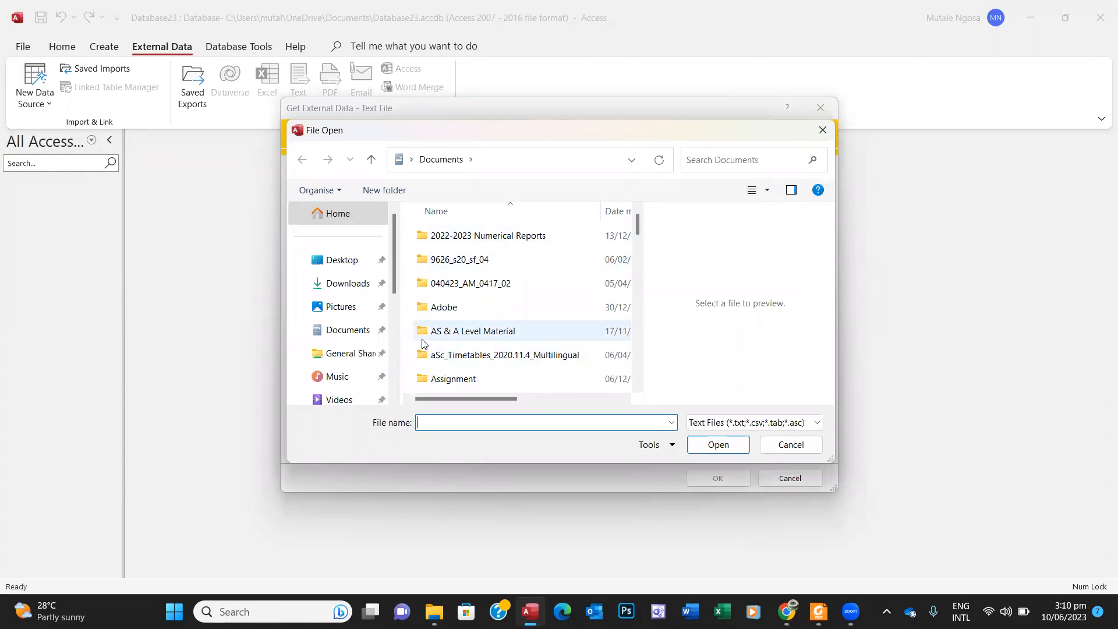
pyautogui.click(333, 330)
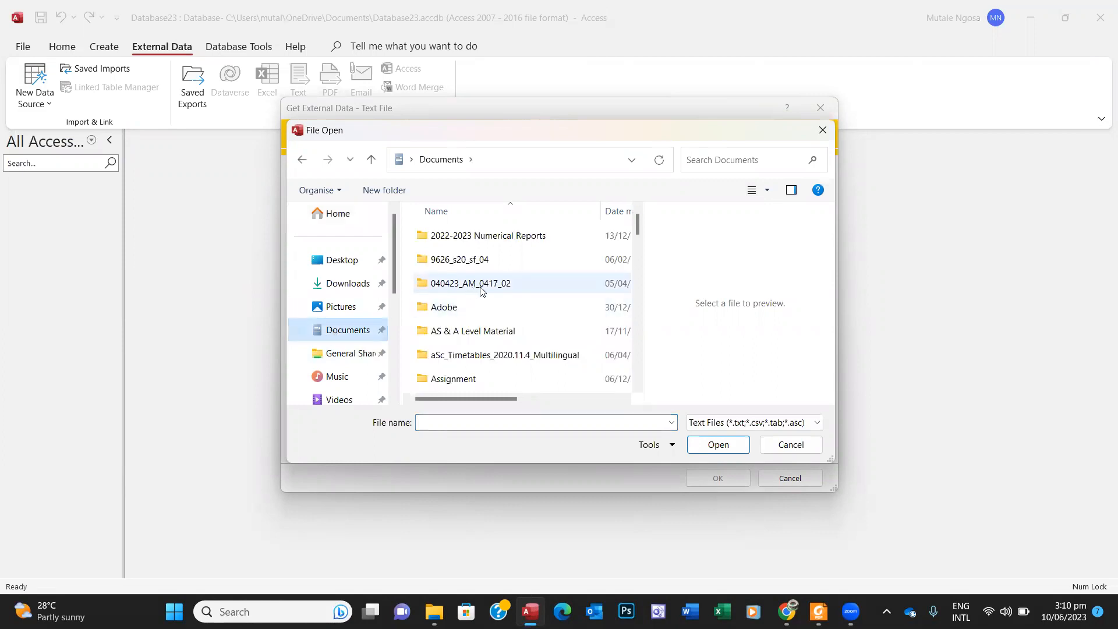
pyautogui.click(481, 287)
pyautogui.press('i')
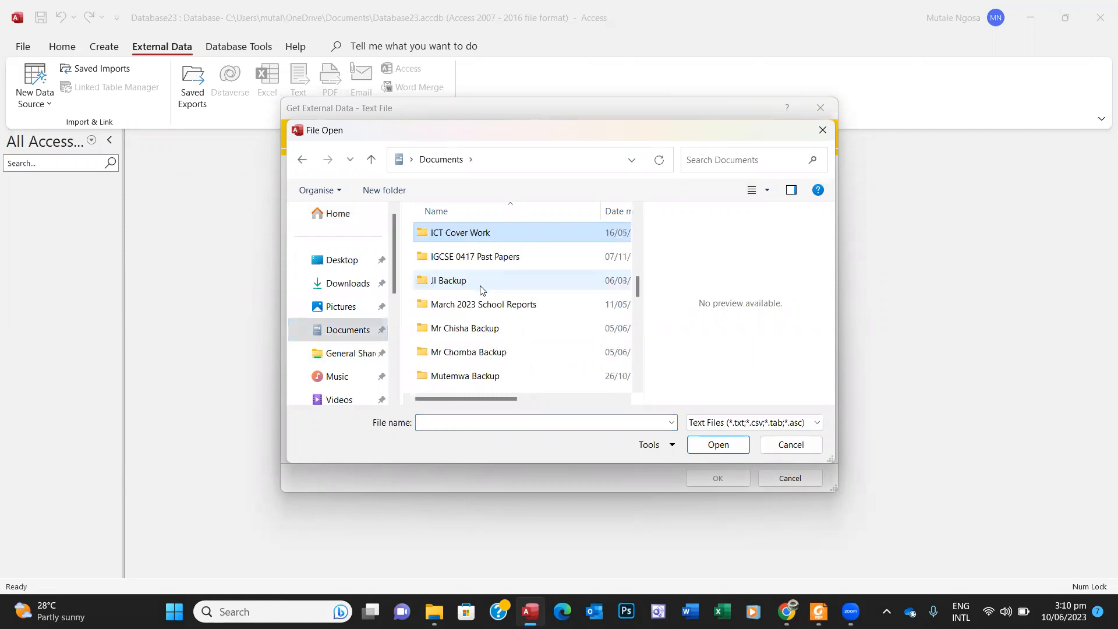
pyautogui.doubleClick(483, 259)
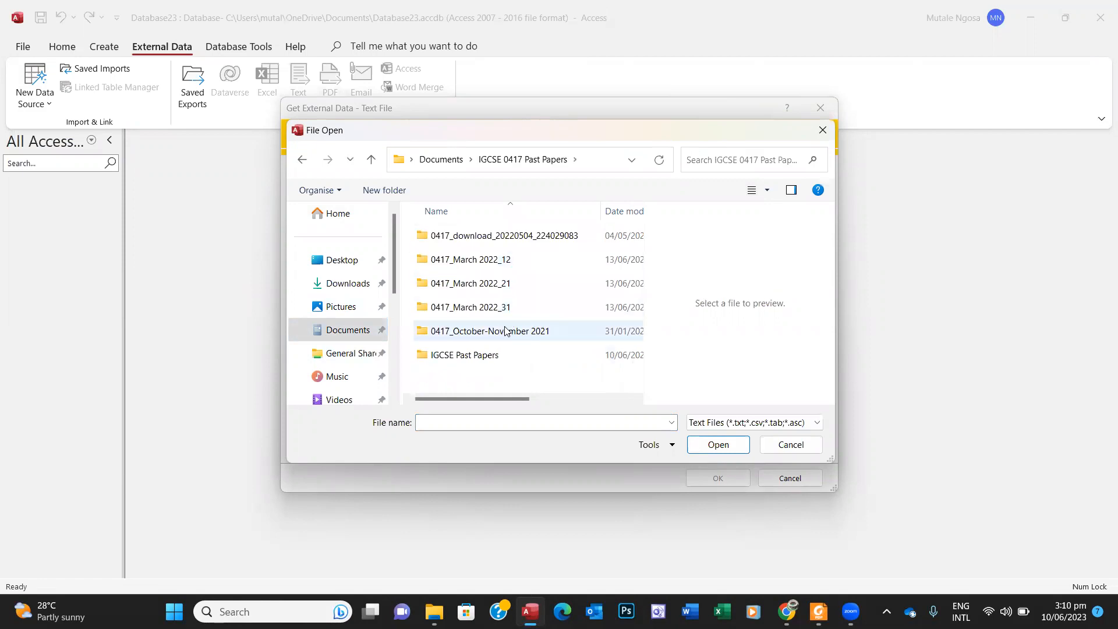
pyautogui.doubleClick(475, 359)
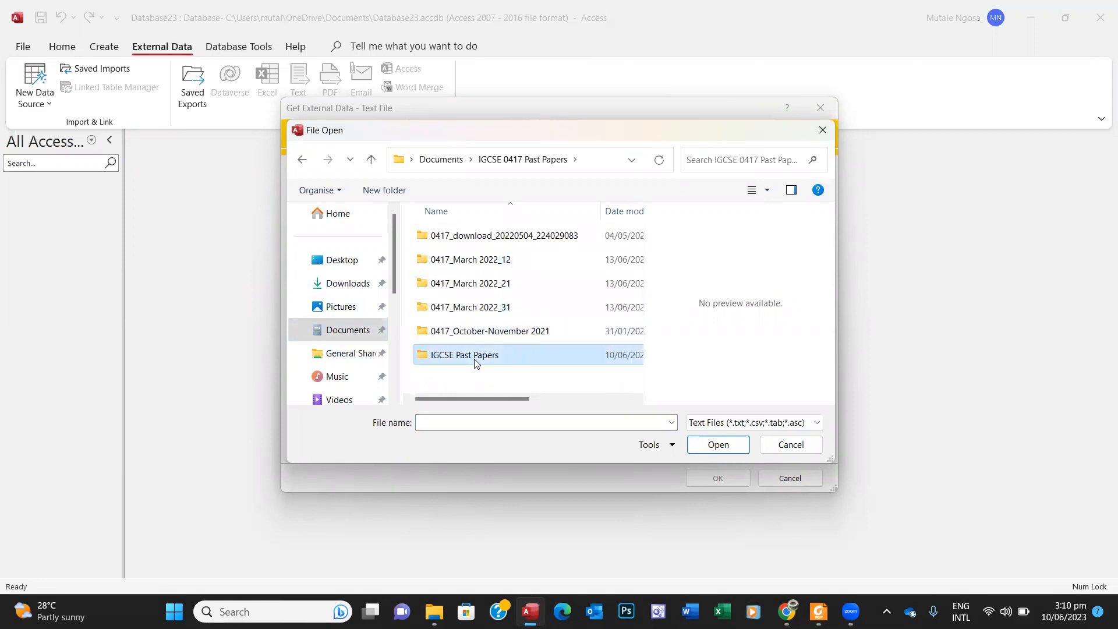
pyautogui.moveTo(635, 259); pyautogui.dragTo(640, 345)
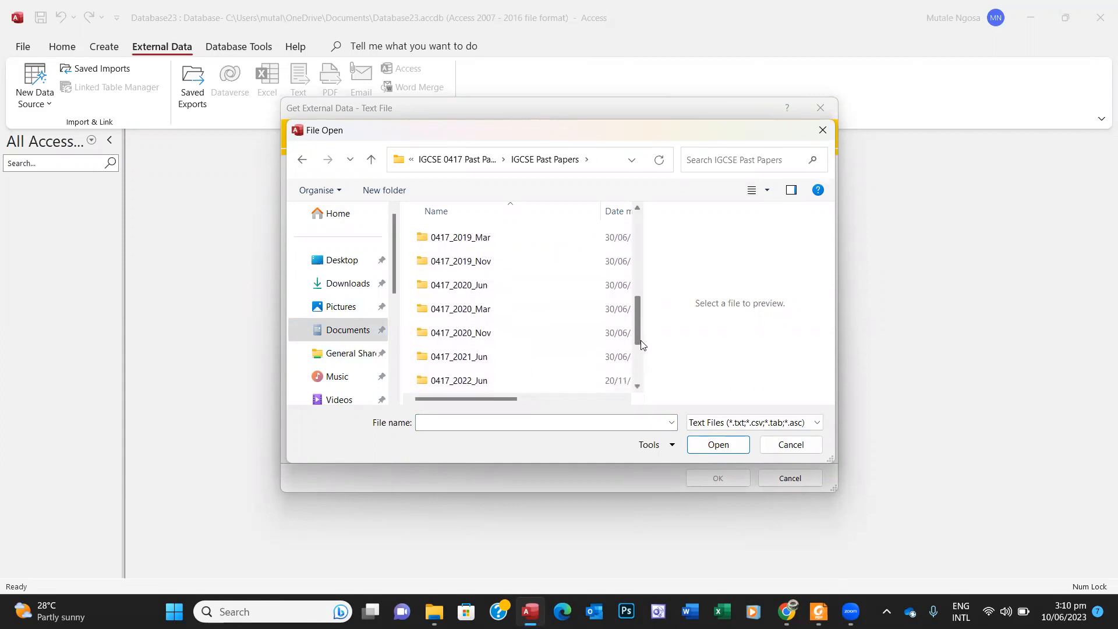
pyautogui.doubleClick(461, 357)
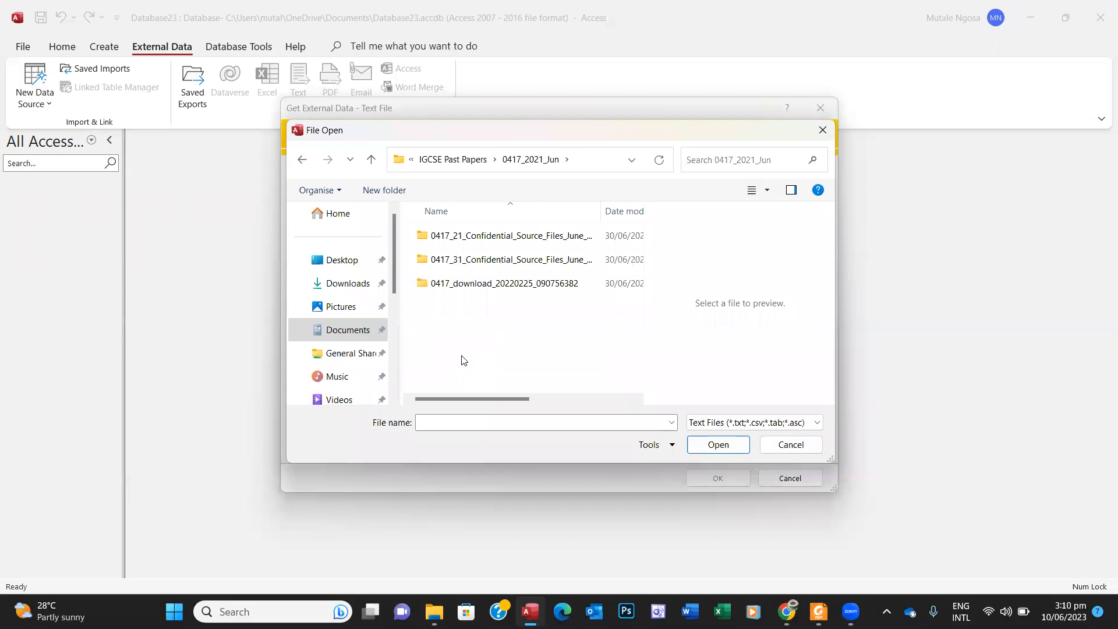
pyautogui.doubleClick(476, 239)
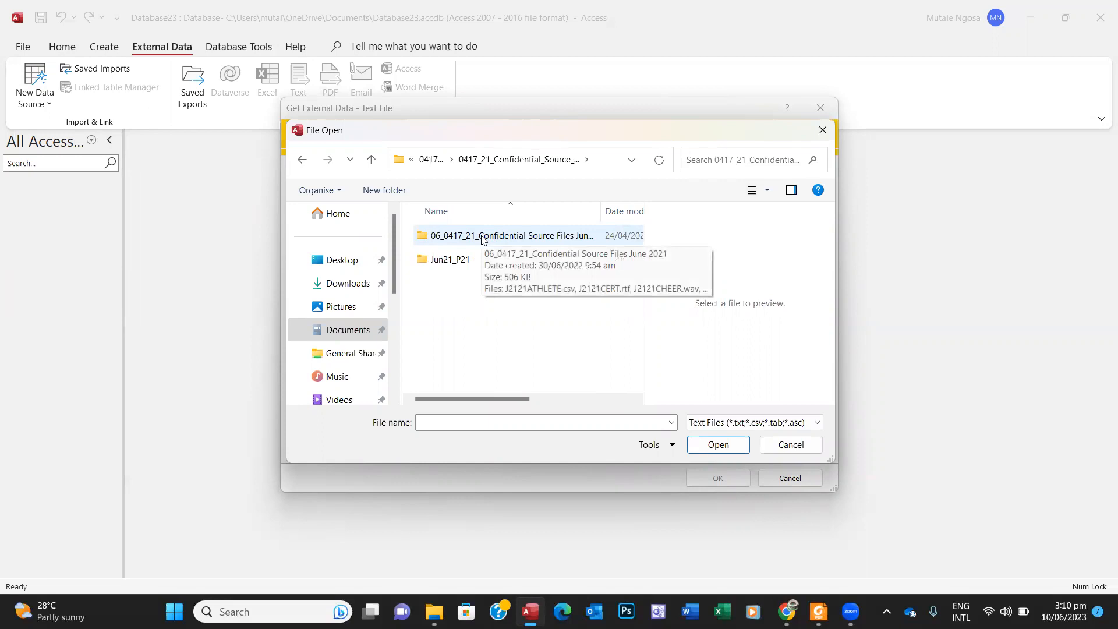
pyautogui.doubleClick(481, 236)
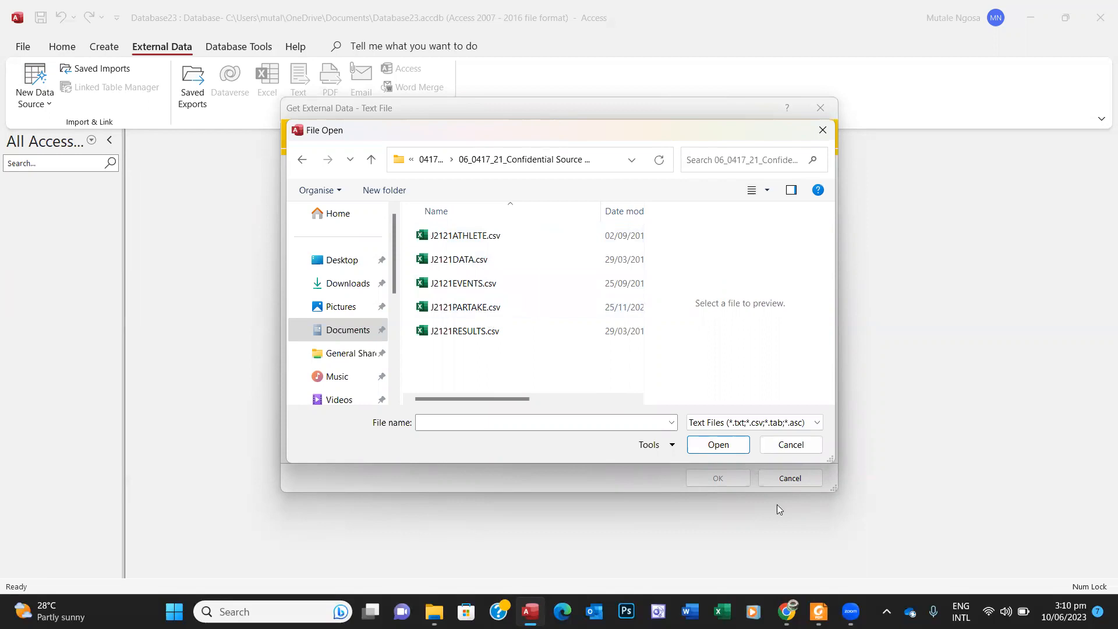
# Step: Select J2121ATHLETE.csv and confirm importing it into a new table
pyautogui.click(820, 610)
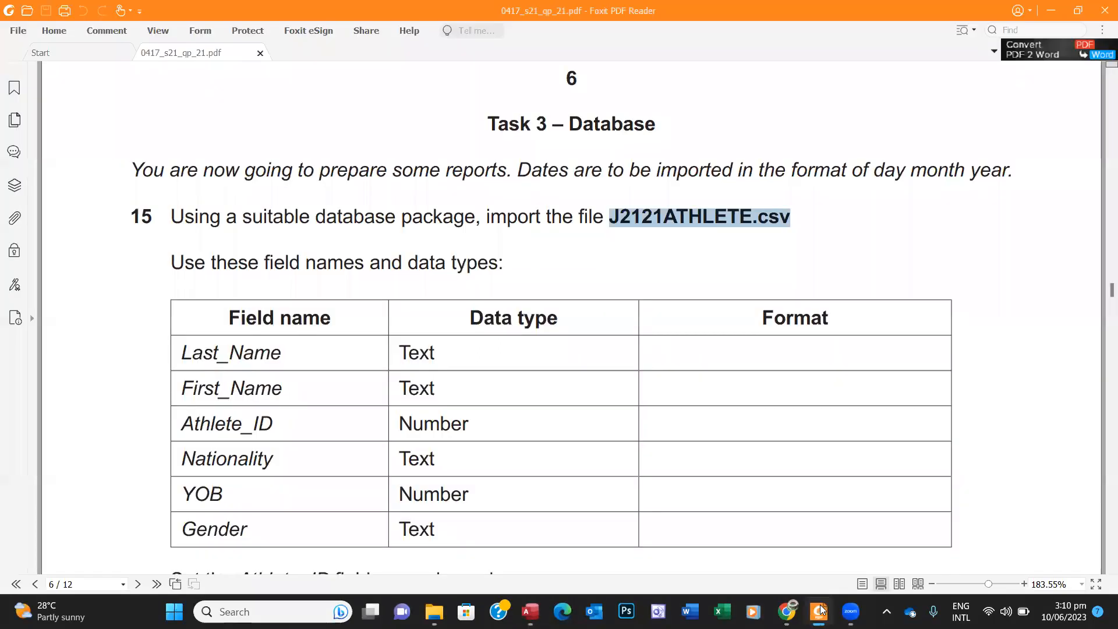
pyautogui.click(820, 610)
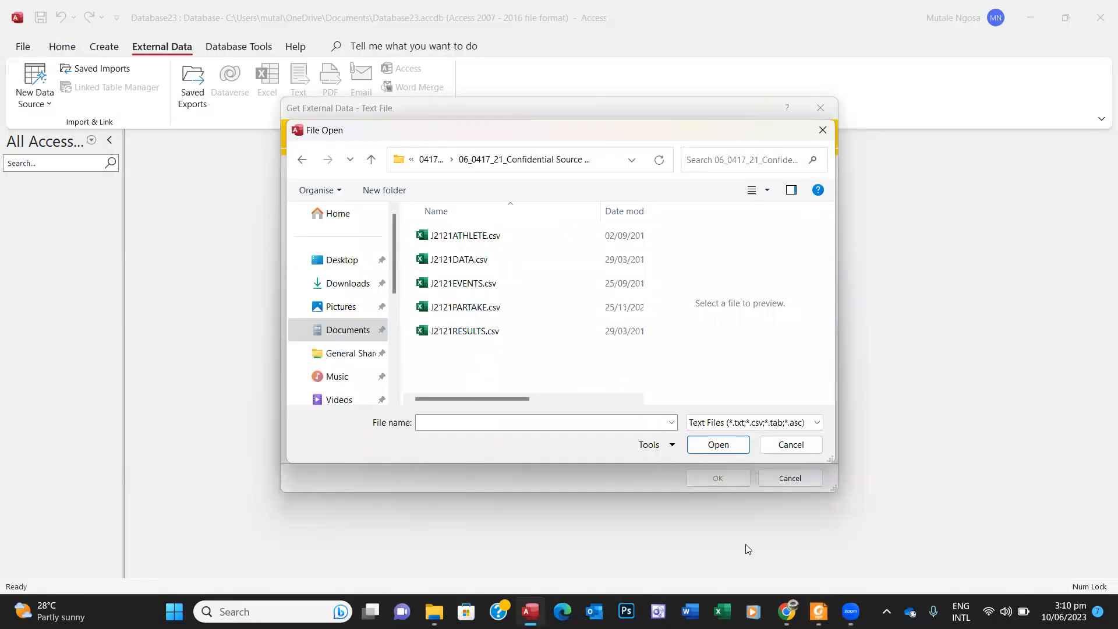
pyautogui.click(458, 238)
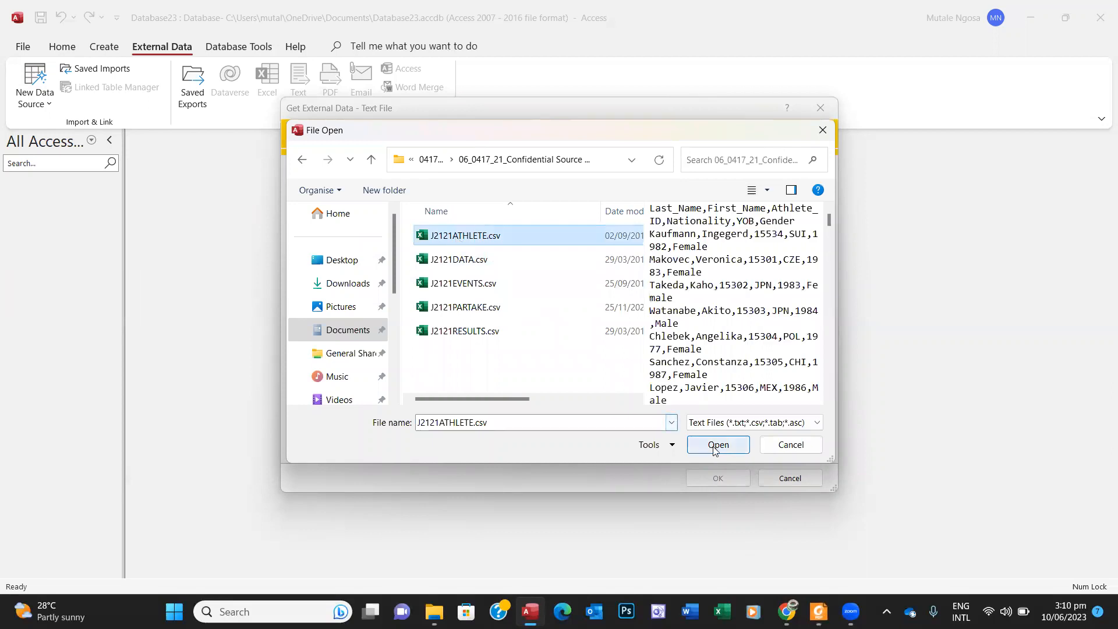
pyautogui.click(715, 445)
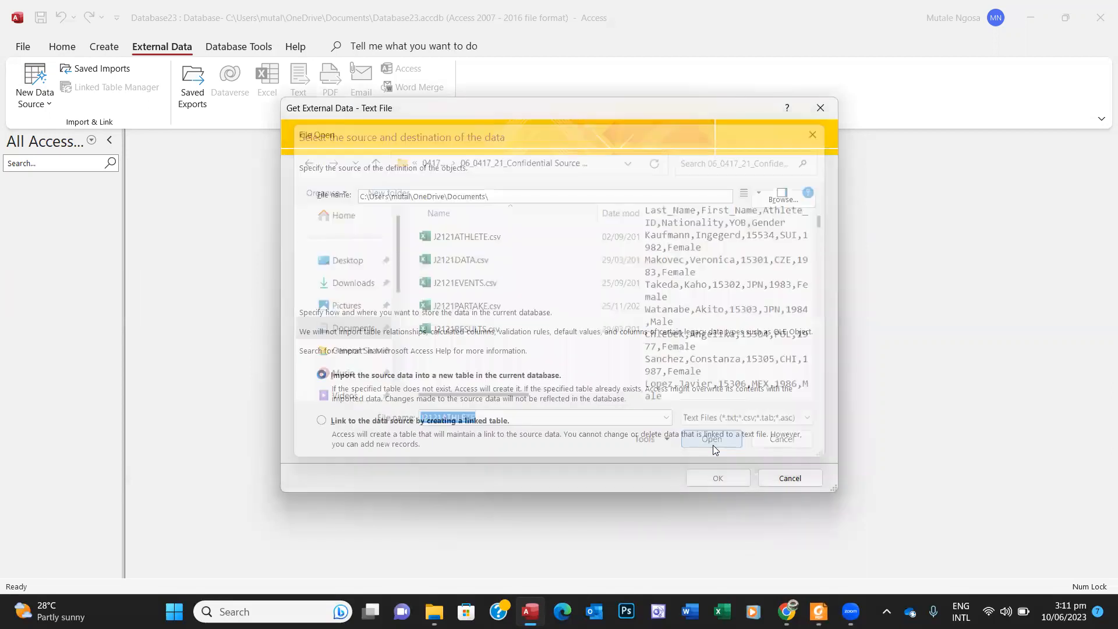
pyautogui.click(715, 478)
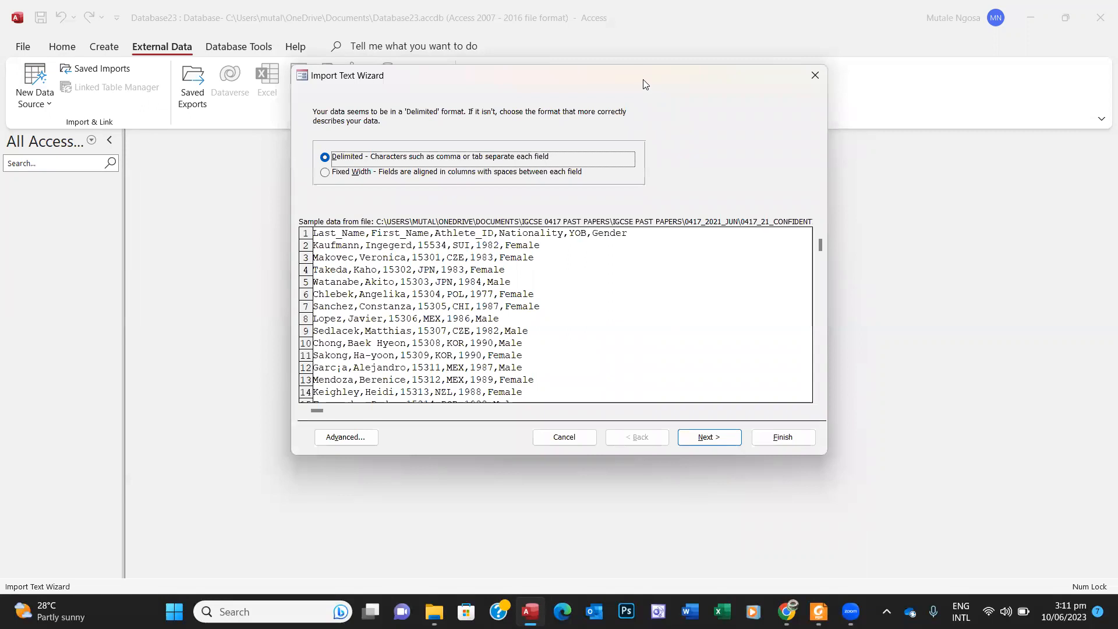
# Step: Keep Delimited format, tick First Row Contains Field Names, and advance to field options
pyautogui.moveTo(644, 84); pyautogui.dragTo(683, 148)
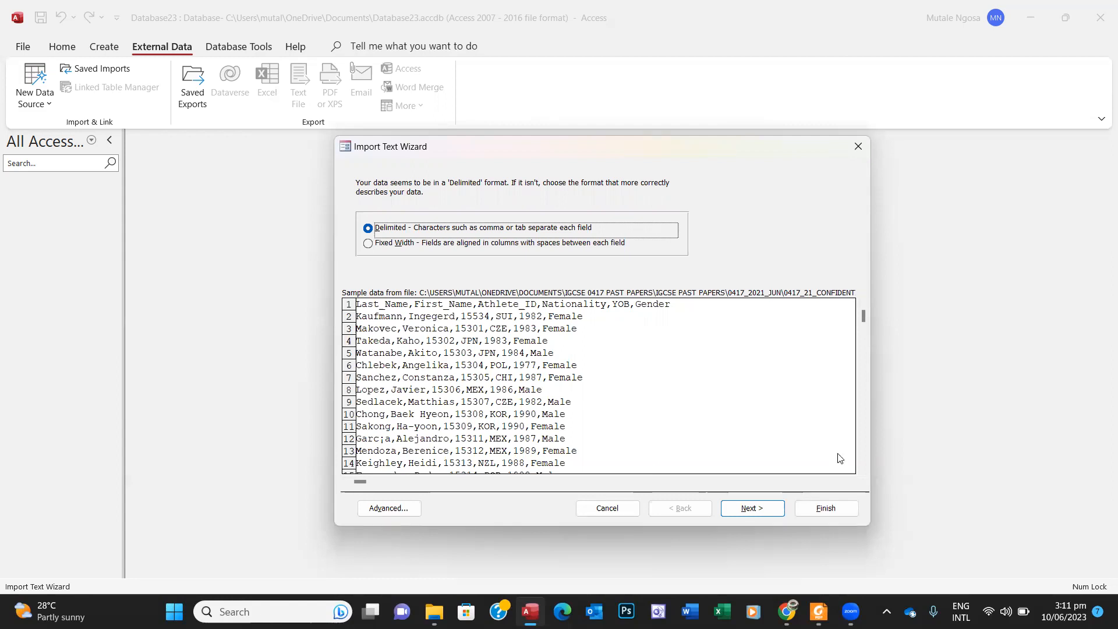
pyautogui.click(760, 508)
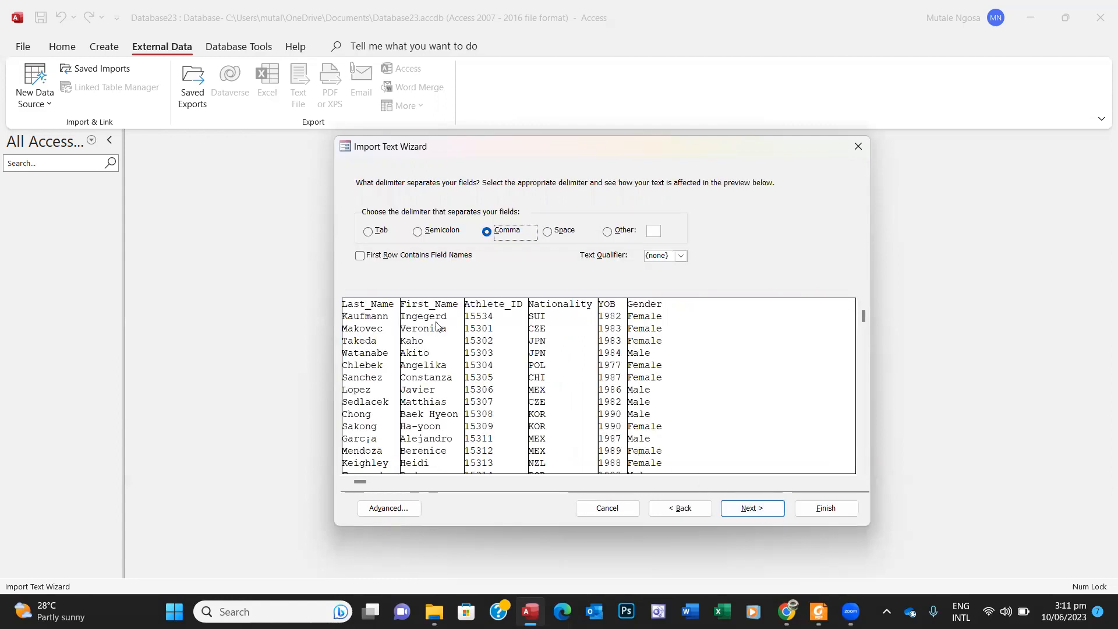
pyautogui.click(360, 257)
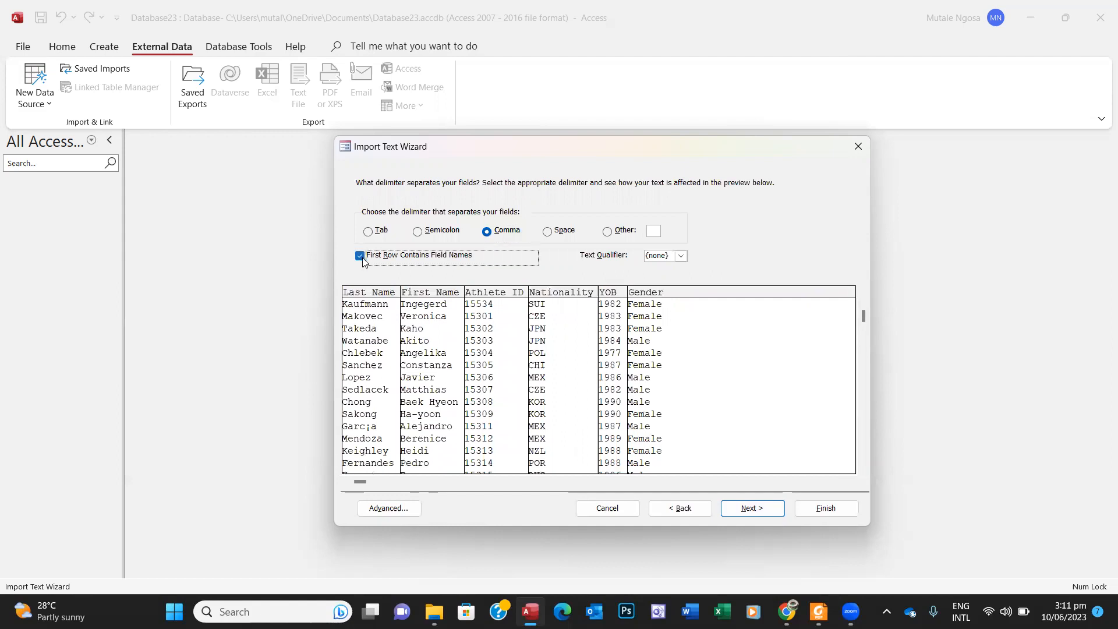
pyautogui.click(748, 509)
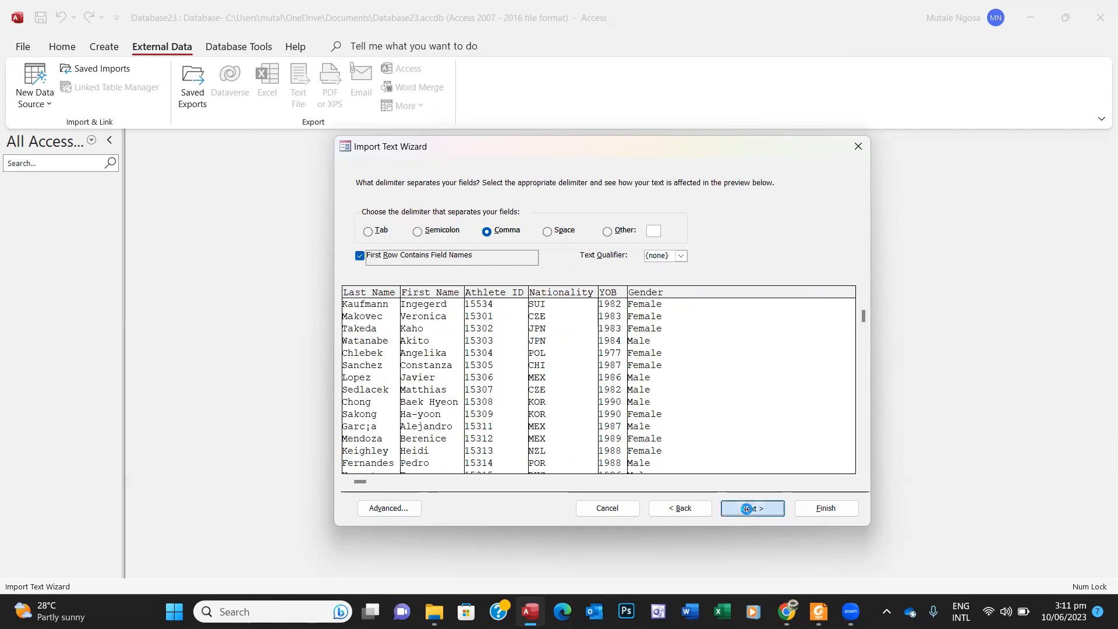
# Step: In the Advanced import specification, change Athlete_ID and YOB from Long Integer to Integer
pyautogui.click(393, 508)
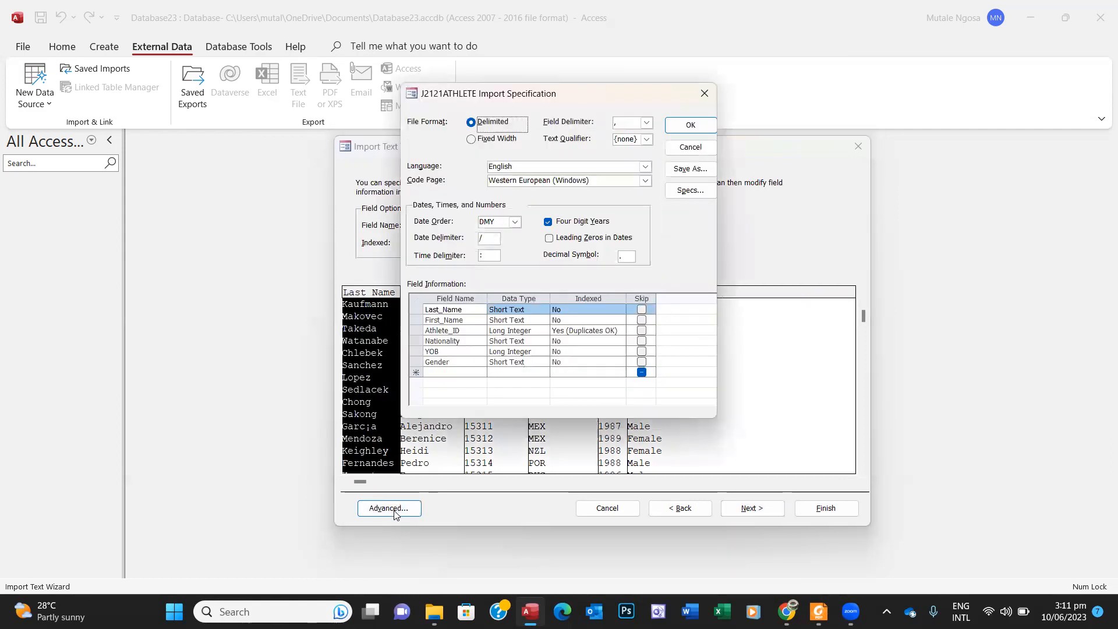
pyautogui.click(818, 611)
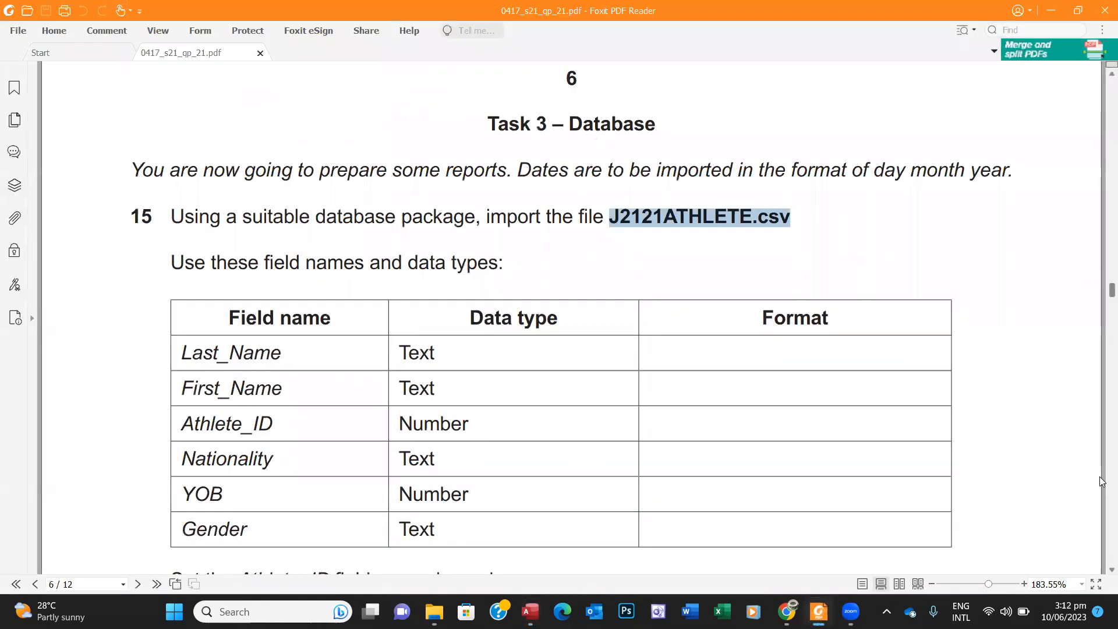
pyautogui.scroll(-3, 1100, 573)
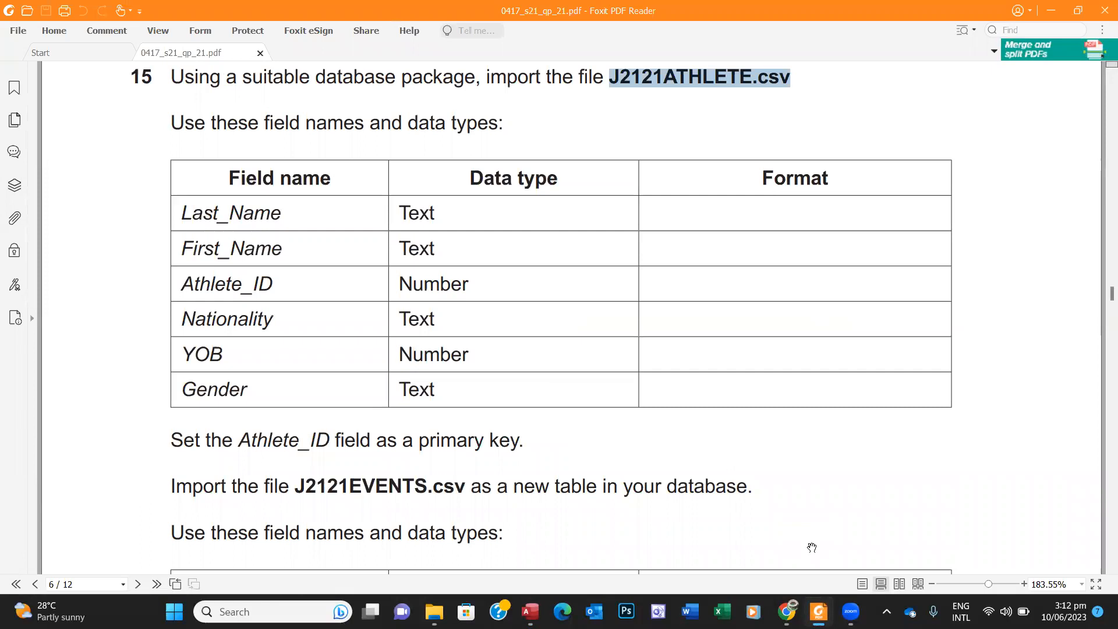
pyautogui.click(530, 611)
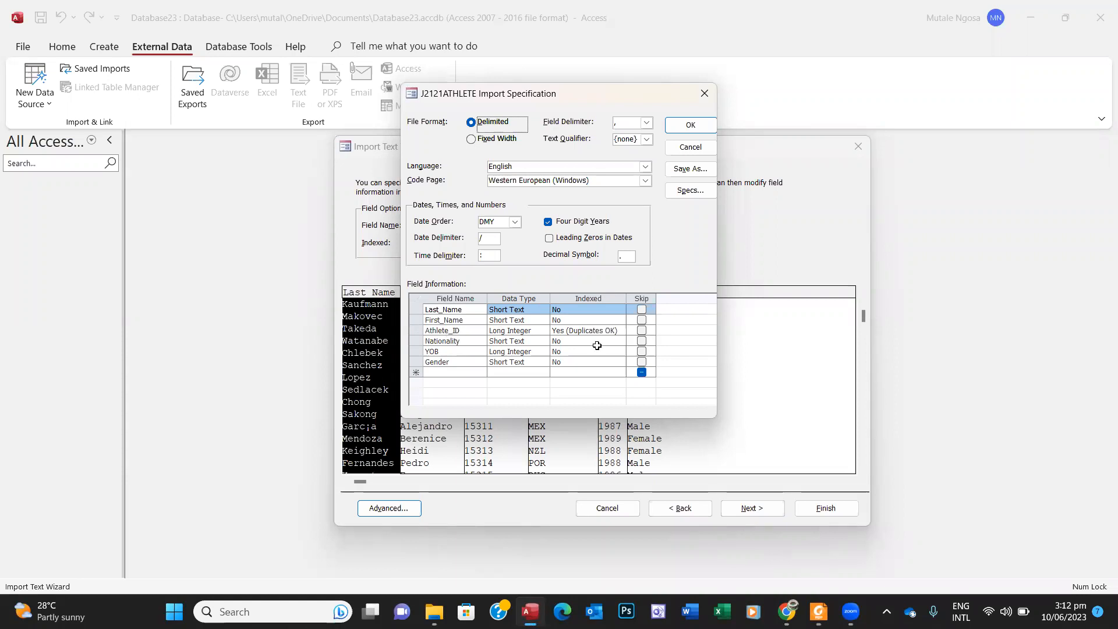
pyautogui.click(542, 331)
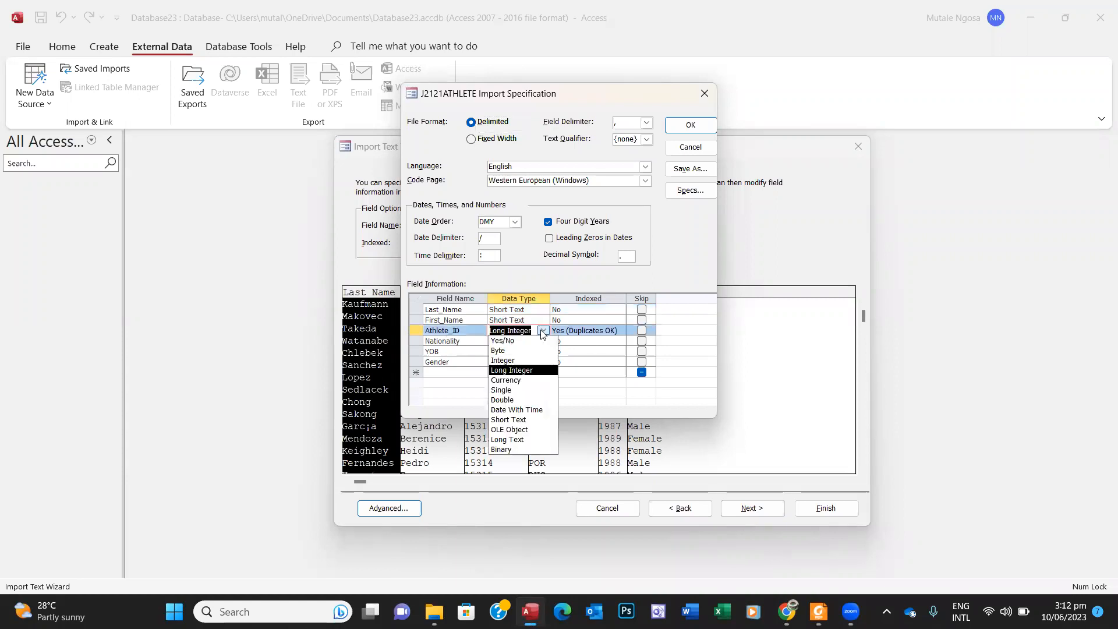
pyautogui.click(522, 360)
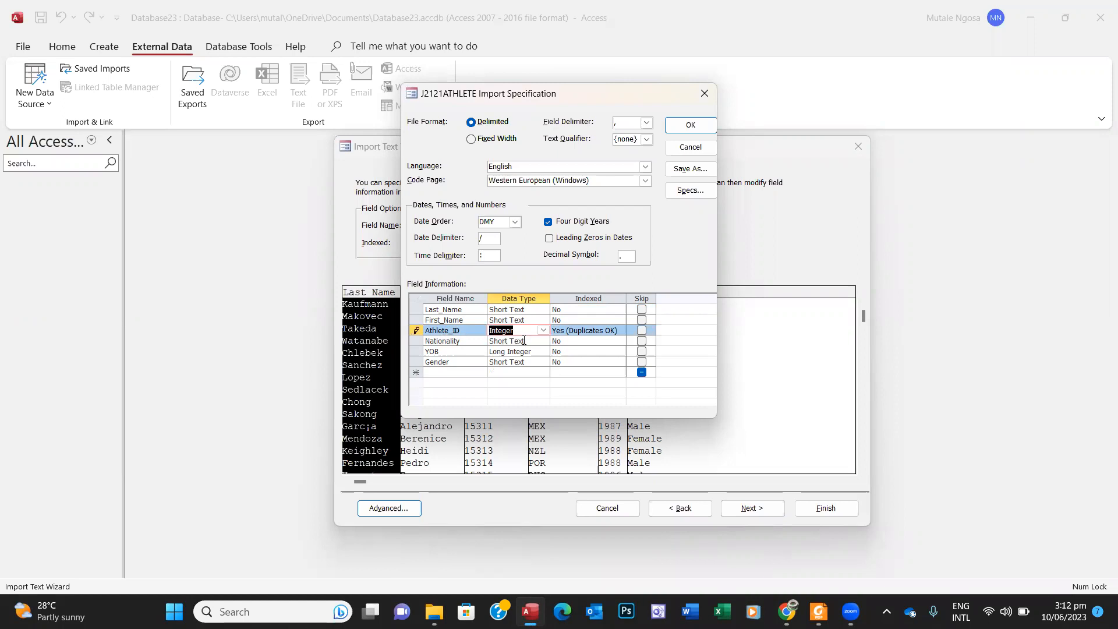
pyautogui.hotkey('alt', 'Tab')
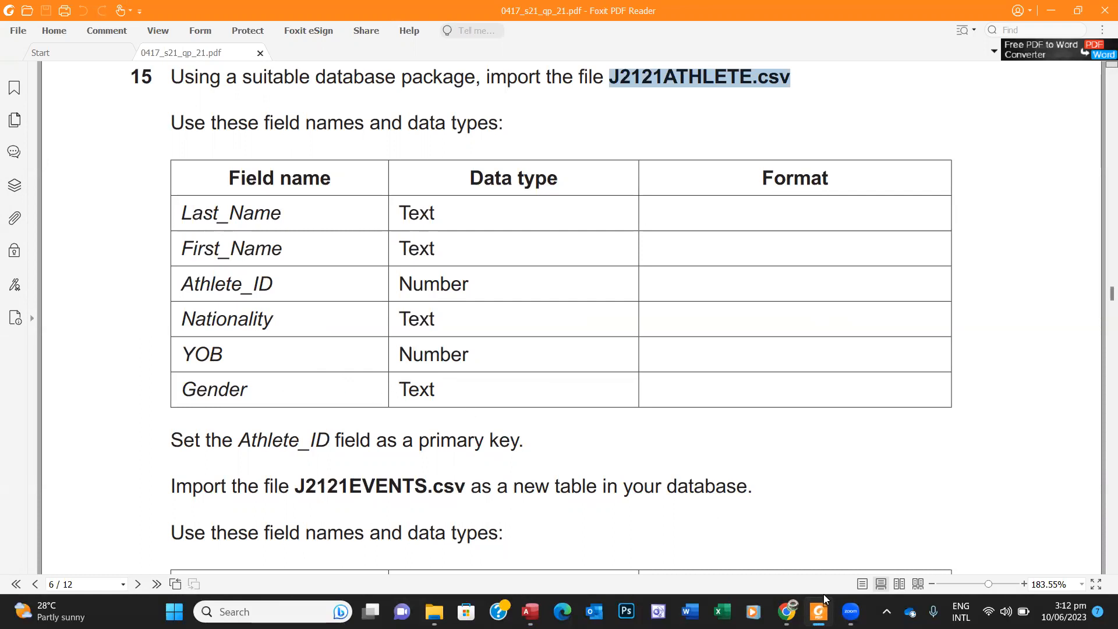
pyautogui.click(531, 609)
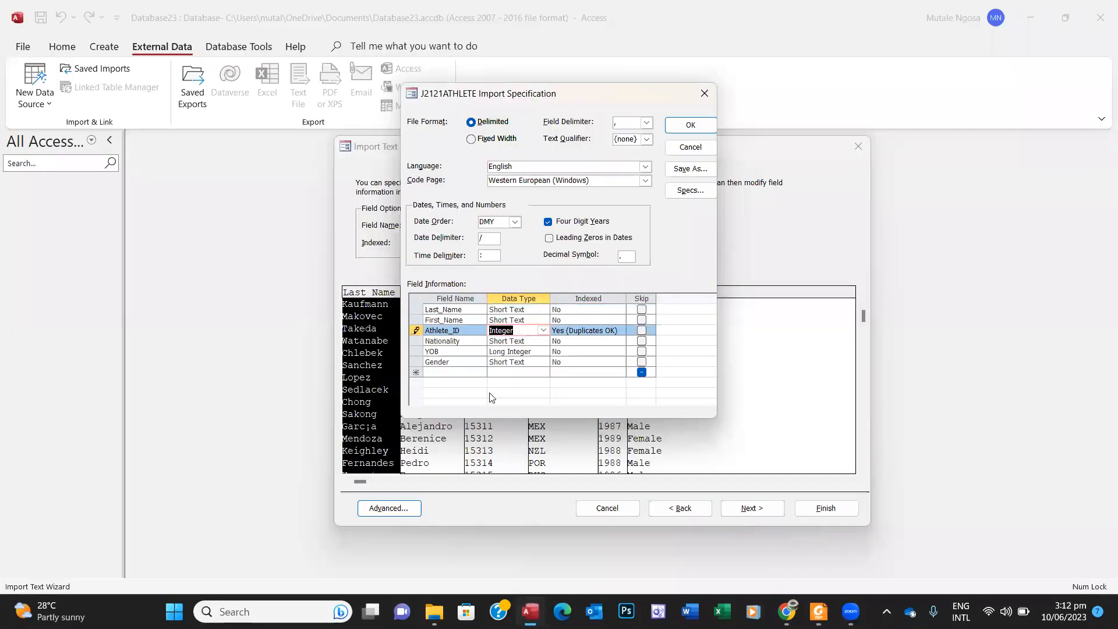
pyautogui.click(544, 351)
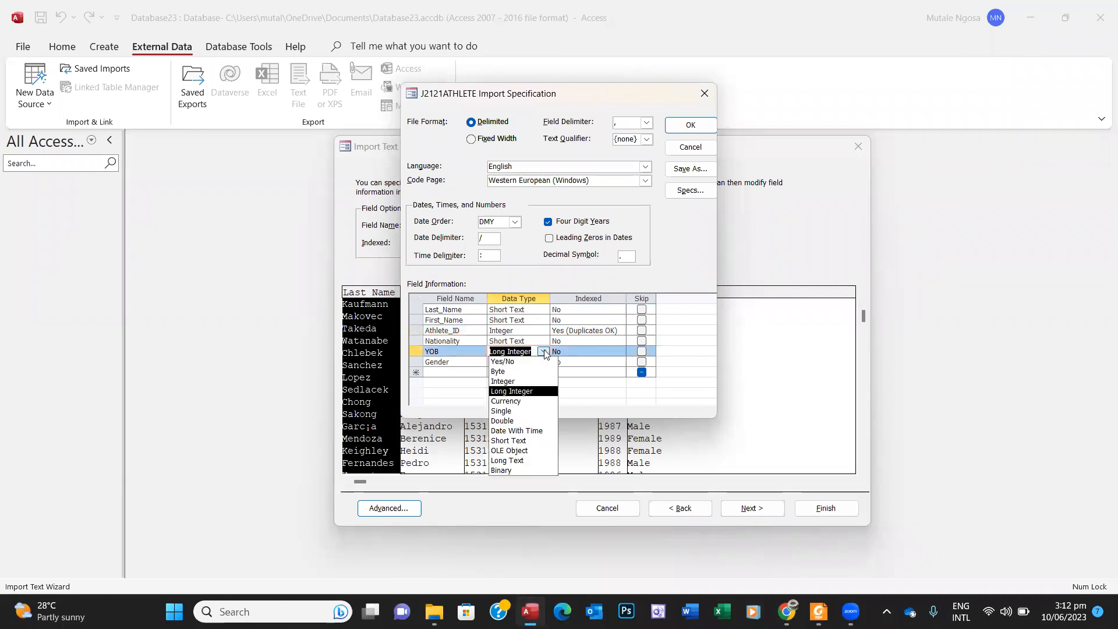
pyautogui.click(518, 378)
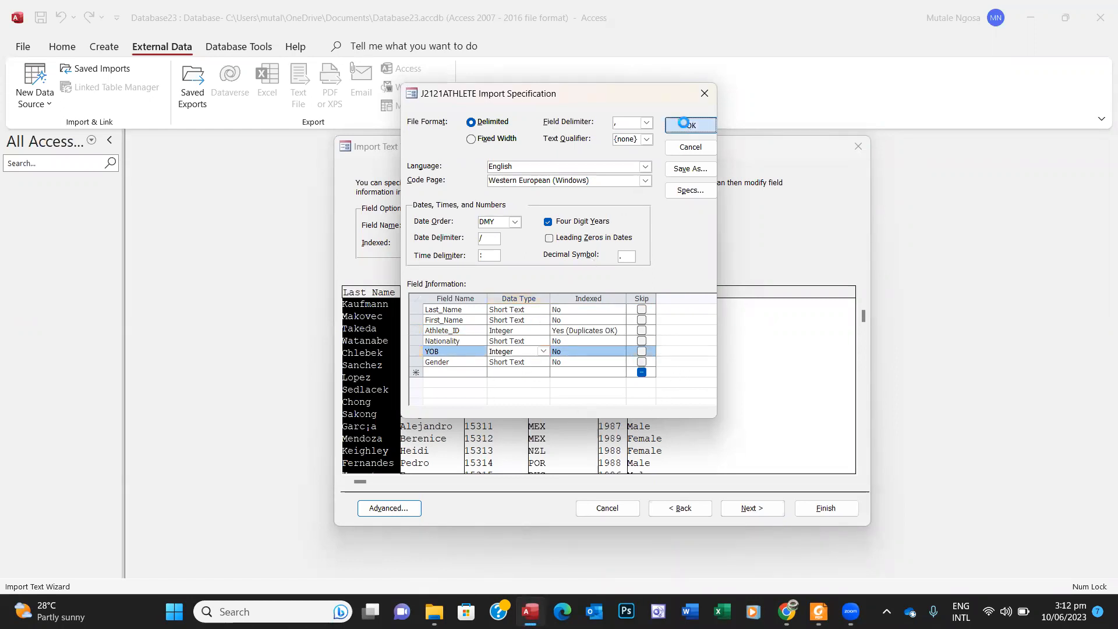
pyautogui.click(687, 126)
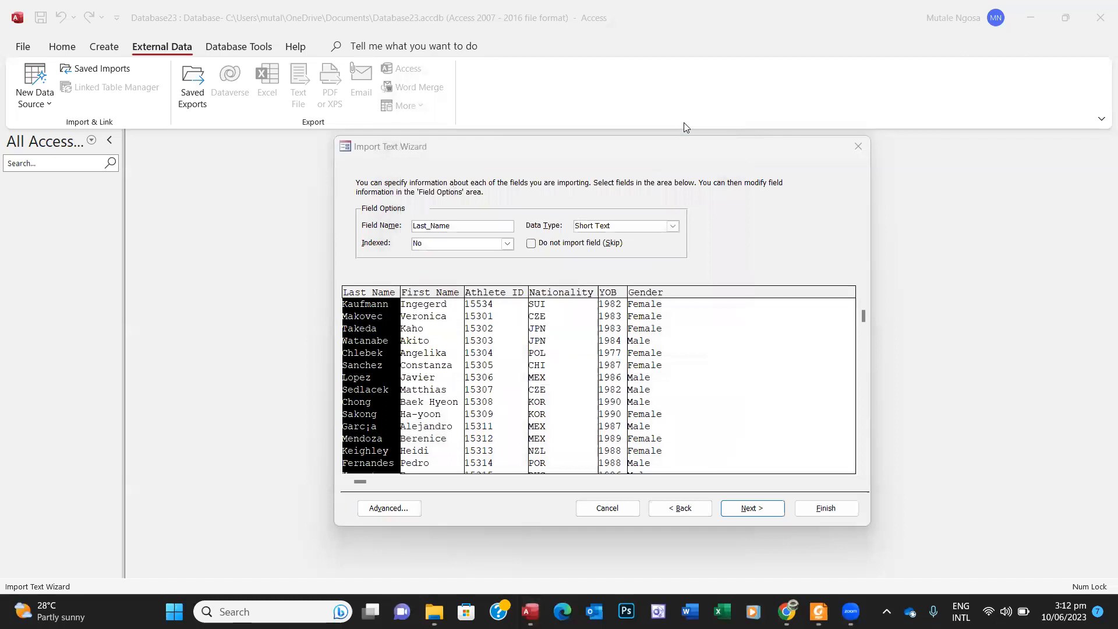
# Step: Choose my own primary key and set it to Athlete_ID, as the task requires
pyautogui.click(764, 509)
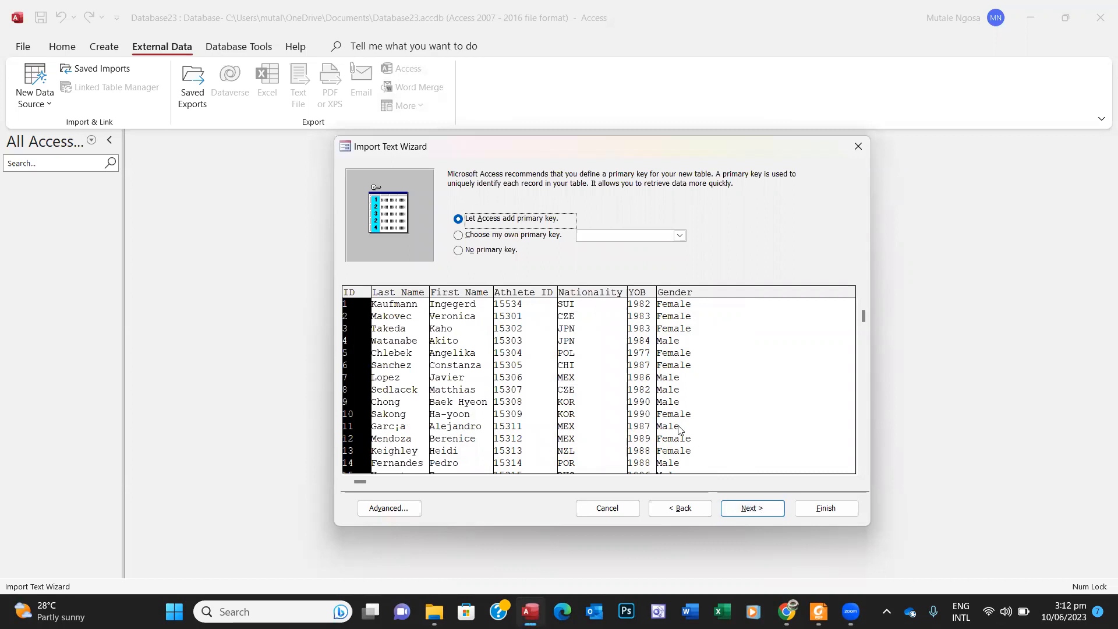
pyautogui.click(458, 235)
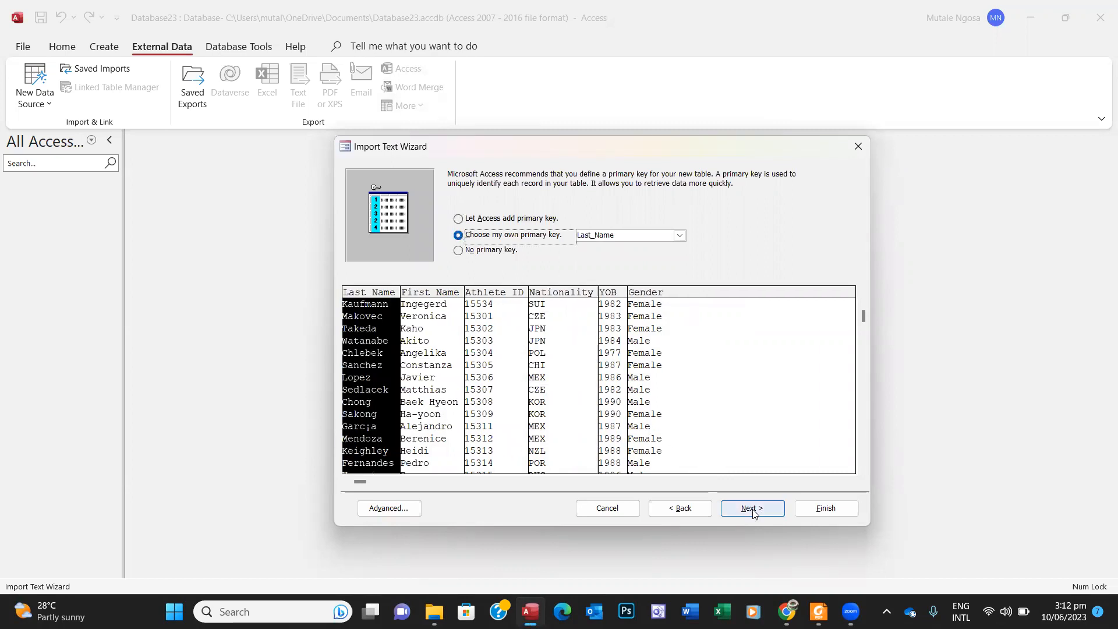
pyautogui.click(818, 612)
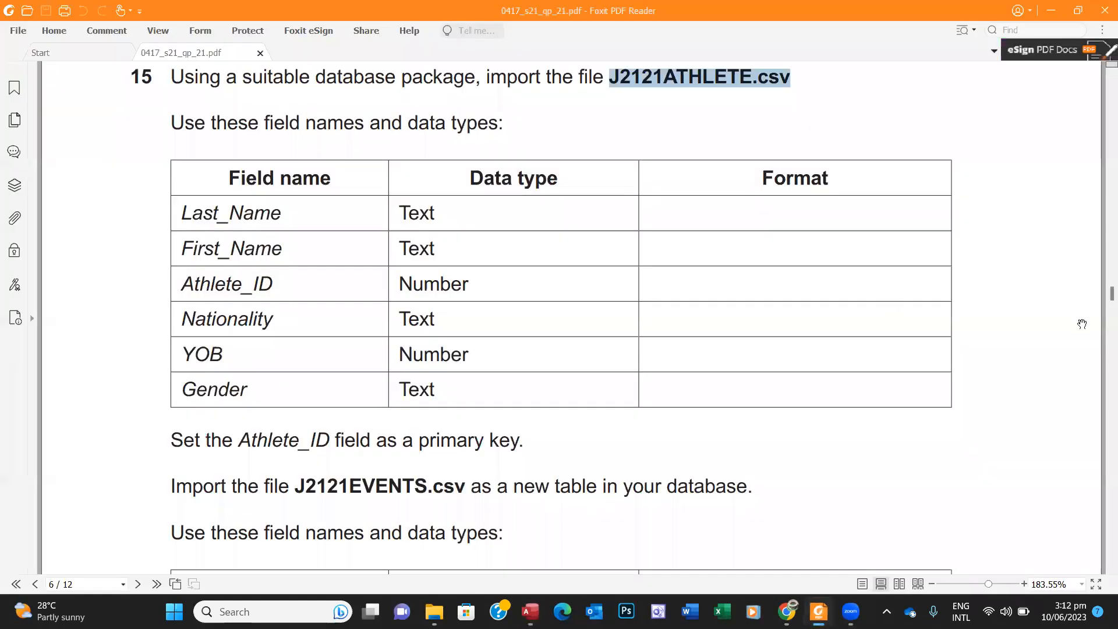
pyautogui.scroll(-5, 1100, 568)
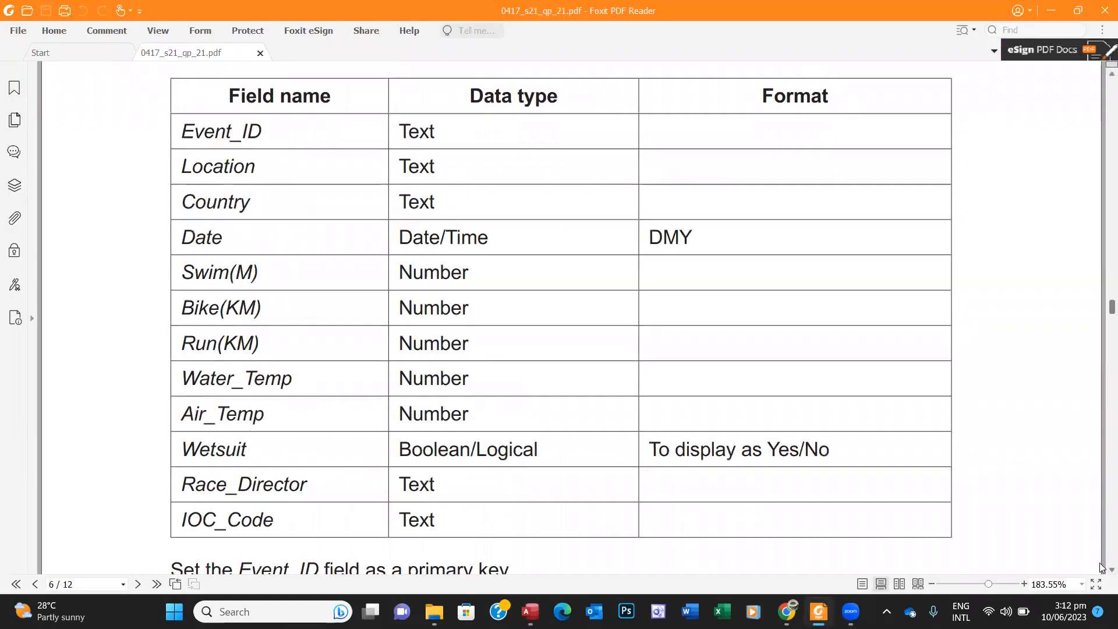
pyautogui.scroll(1, 1100, 79)
pyautogui.scroll(15, 1101, 79)
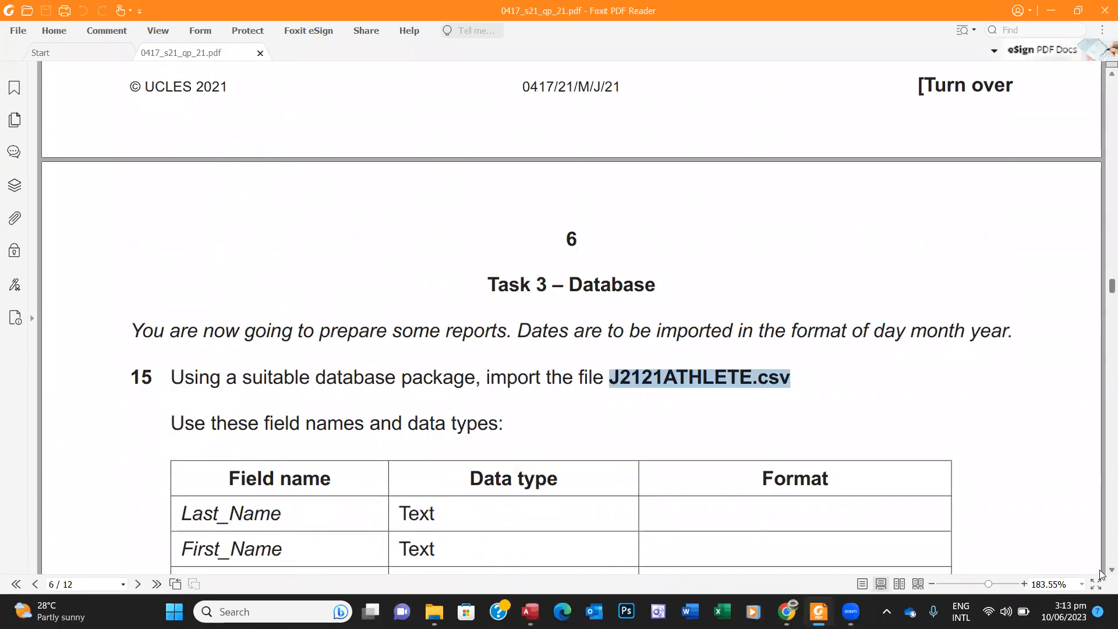
pyautogui.scroll(-7, 1100, 574)
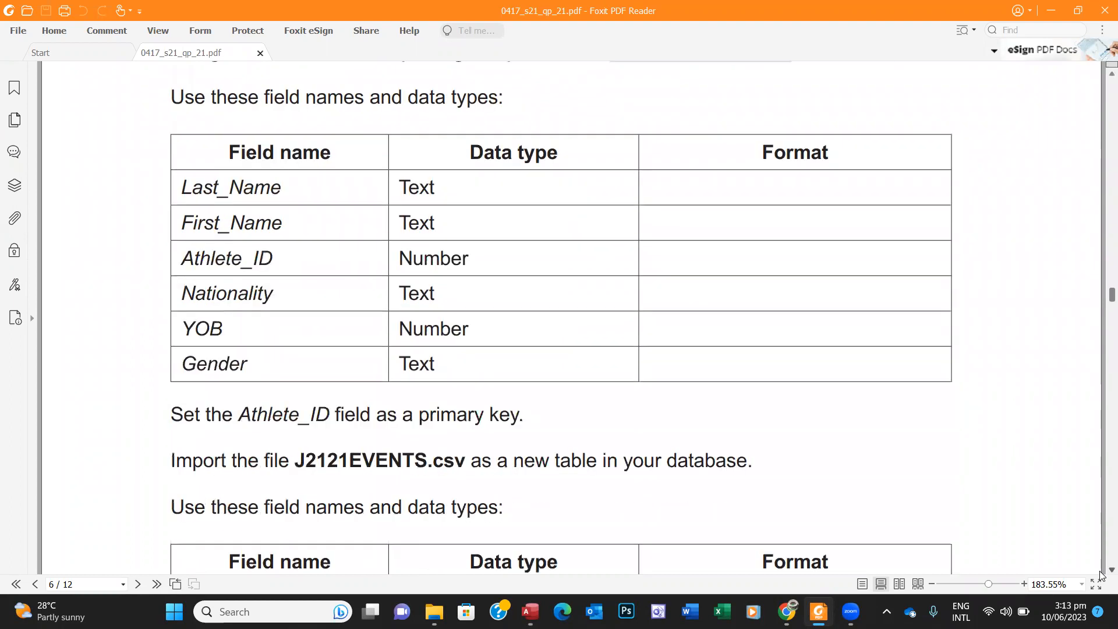
pyautogui.scroll(-1, 1100, 574)
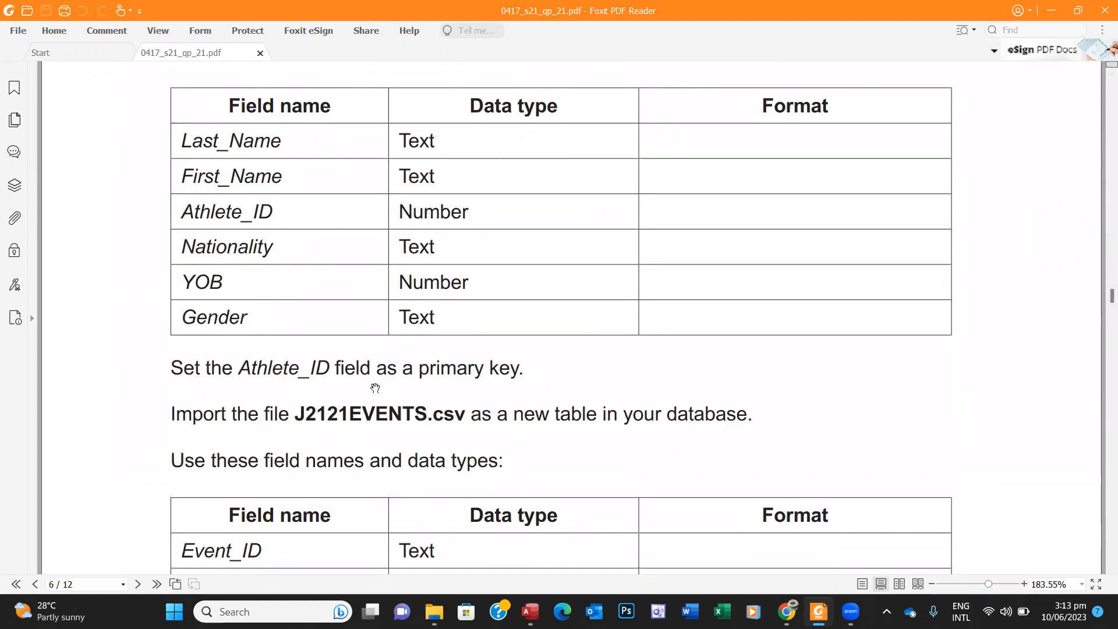
pyautogui.moveTo(172, 365); pyautogui.dragTo(578, 348)
pyautogui.click(530, 611)
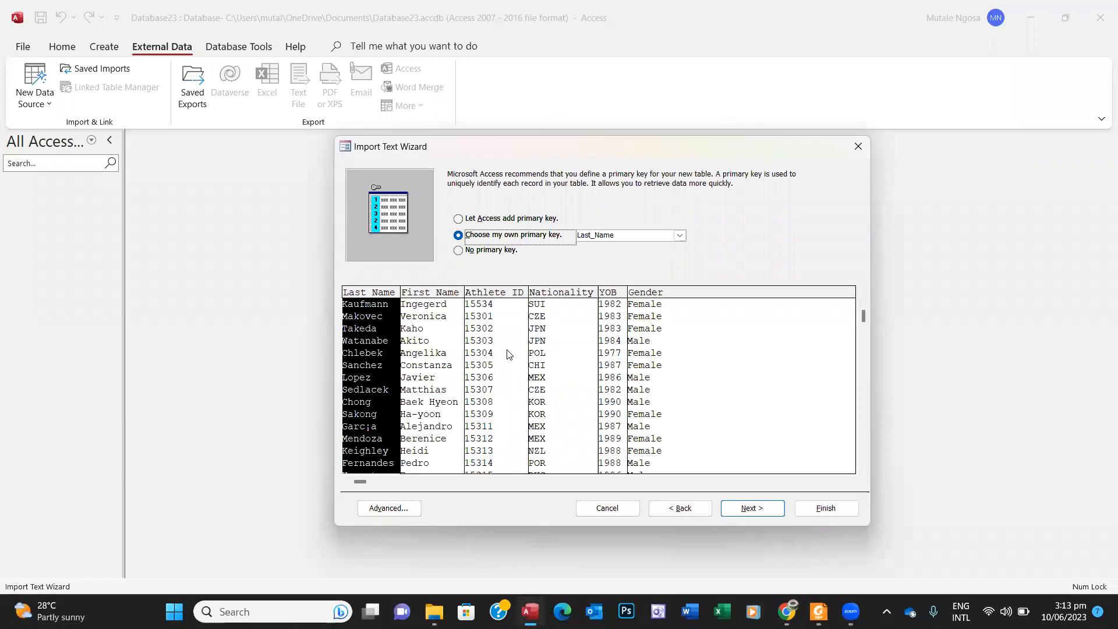
pyautogui.click(491, 294)
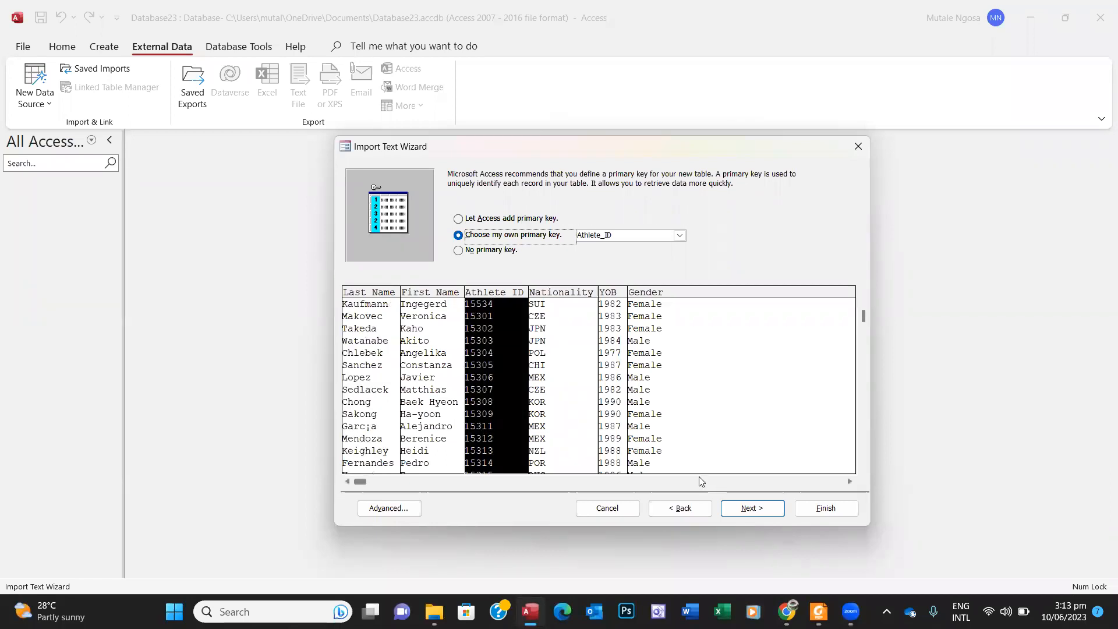
# Step: Finish the import as J2121ATHLETE and close without saving the import steps
pyautogui.click(749, 508)
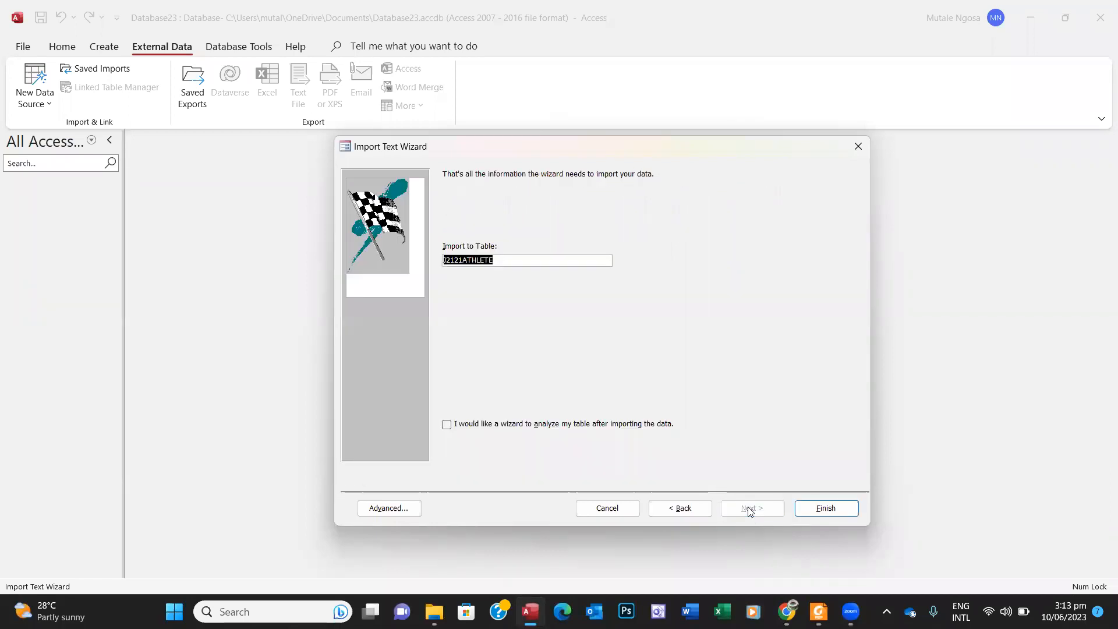
pyautogui.click(827, 506)
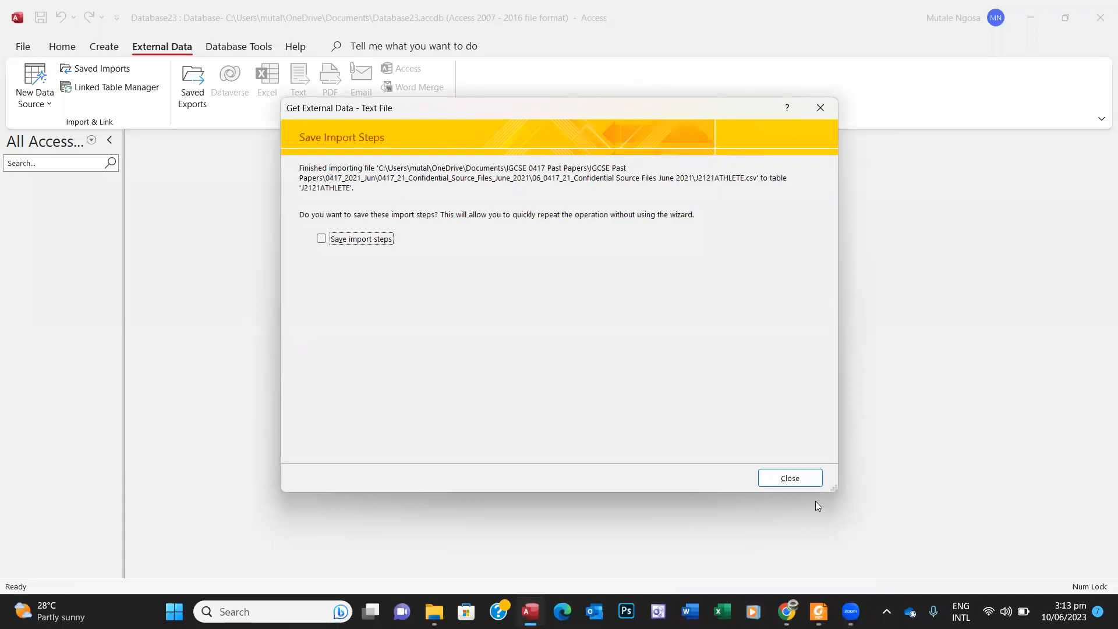
pyautogui.click(791, 478)
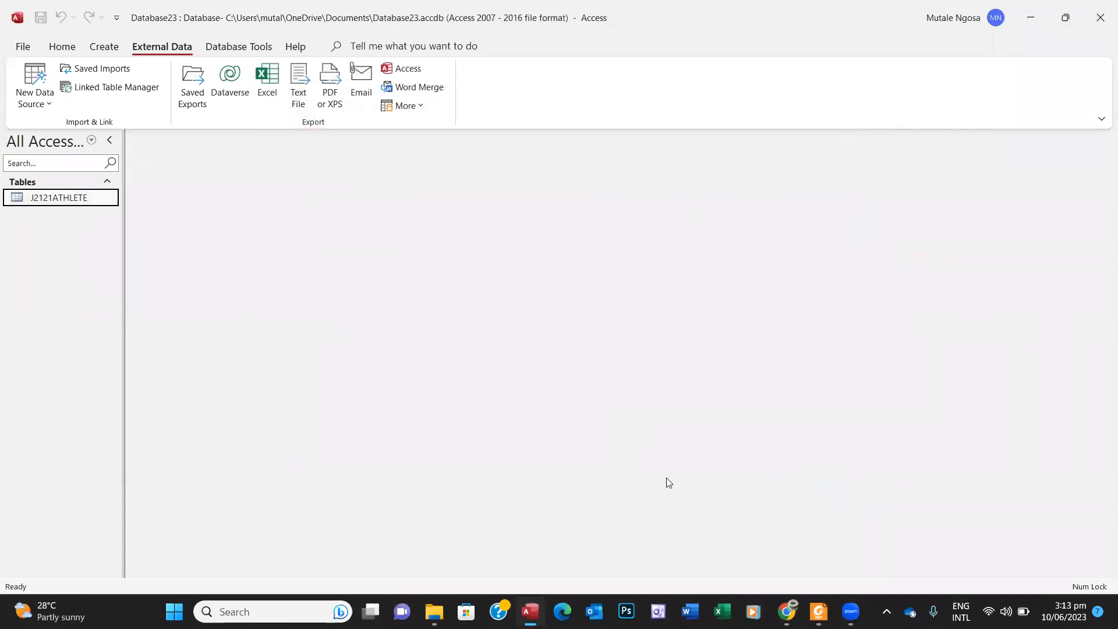
# Step: Highlight the question 15 instructions in the exam PDF
pyautogui.click(821, 611)
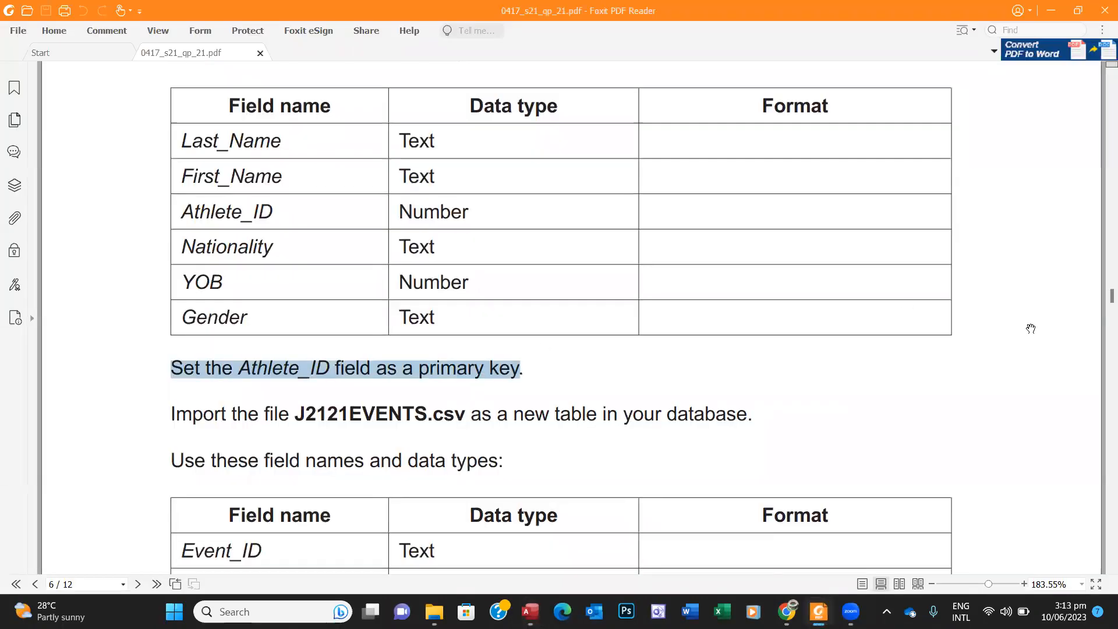
pyautogui.scroll(3, 1103, 296)
pyautogui.scroll(3, 1102, 295)
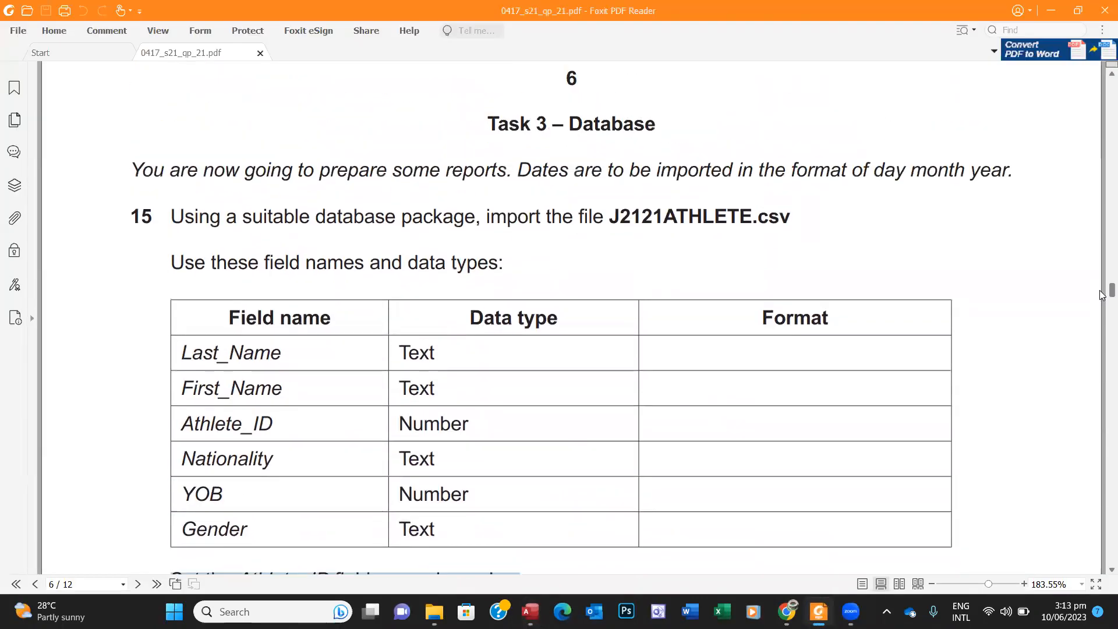
pyautogui.moveTo(129, 159); pyautogui.dragTo(531, 491)
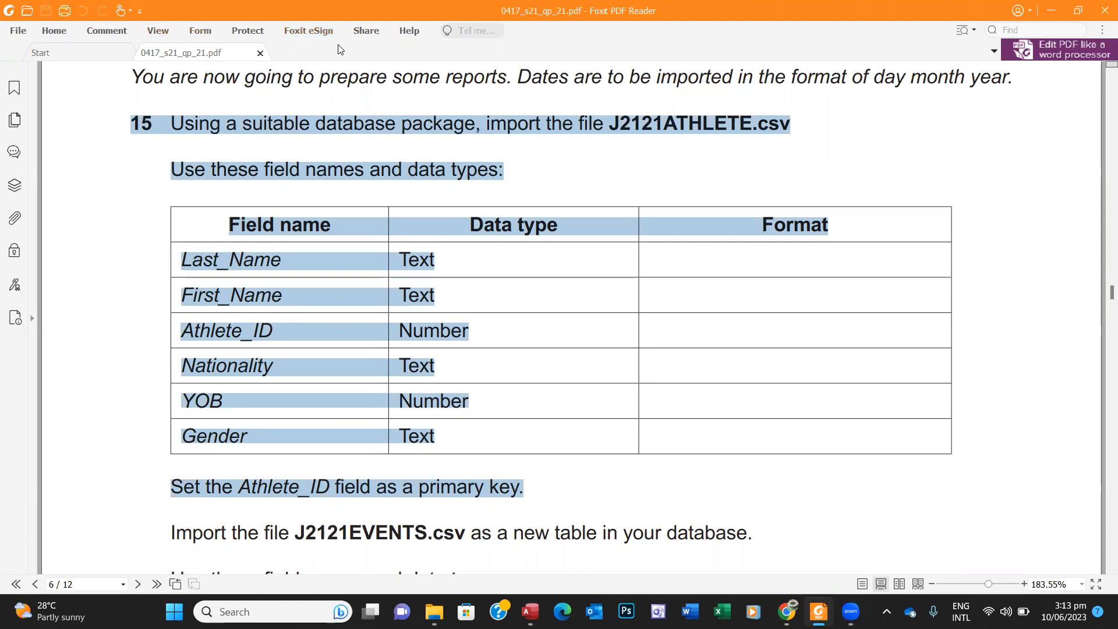
pyautogui.click(64, 31)
pyautogui.click(365, 79)
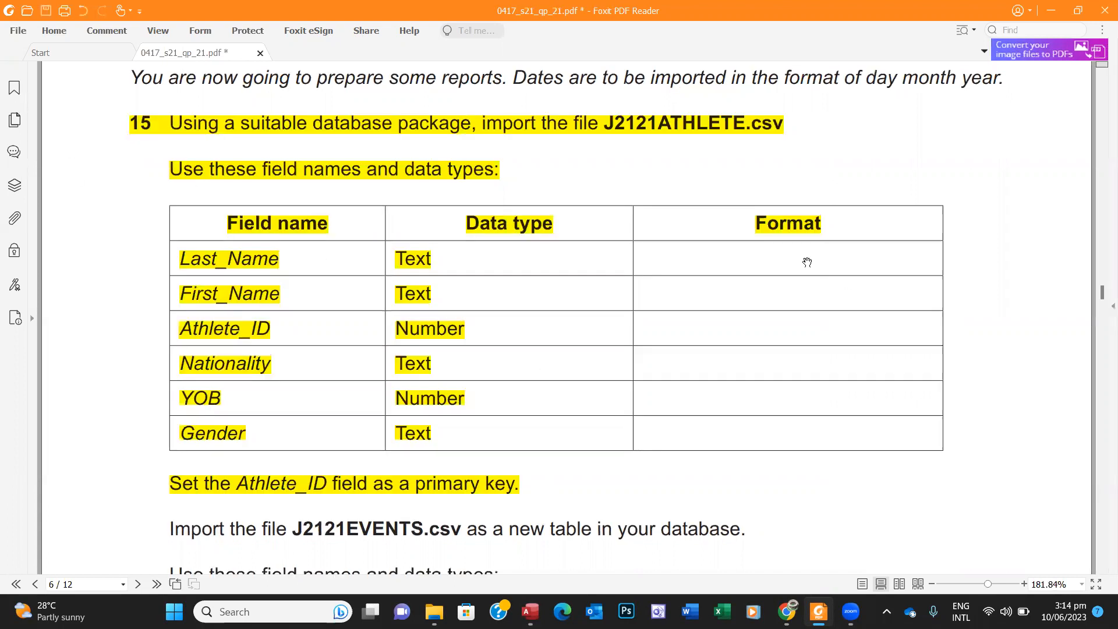
# Step: Scroll down and highlight the J2121EVENTS.csv file name, then return to Access
pyautogui.click(1101, 570)
pyautogui.click(1101, 572)
pyautogui.click(1102, 571)
pyautogui.click(1102, 572)
pyautogui.click(1102, 572)
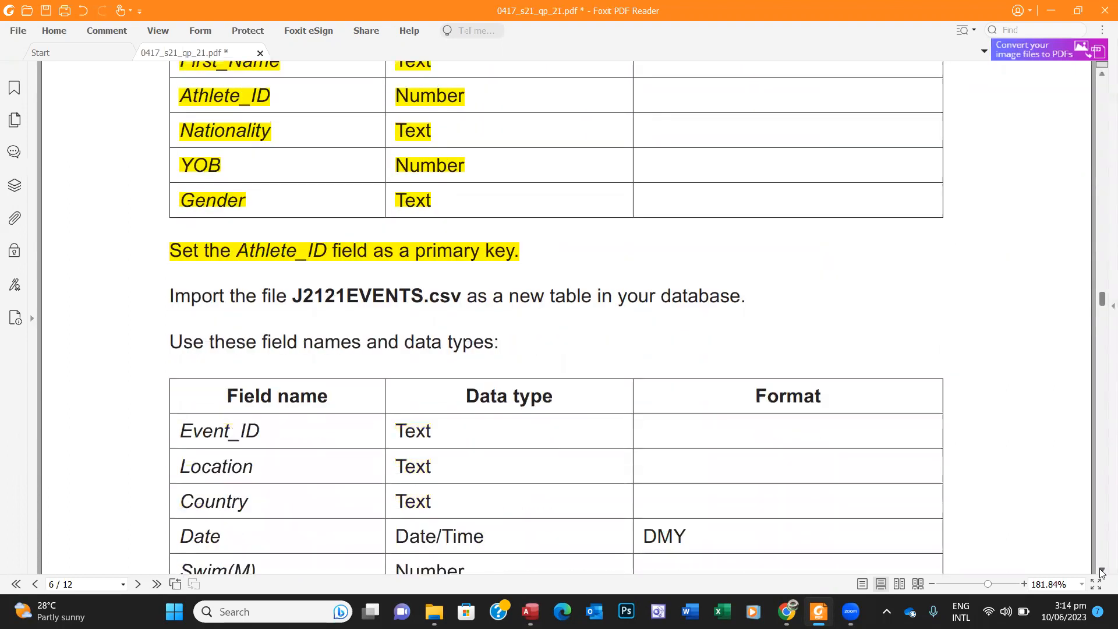
pyautogui.click(1102, 572)
pyautogui.scroll(-1, 1101, 573)
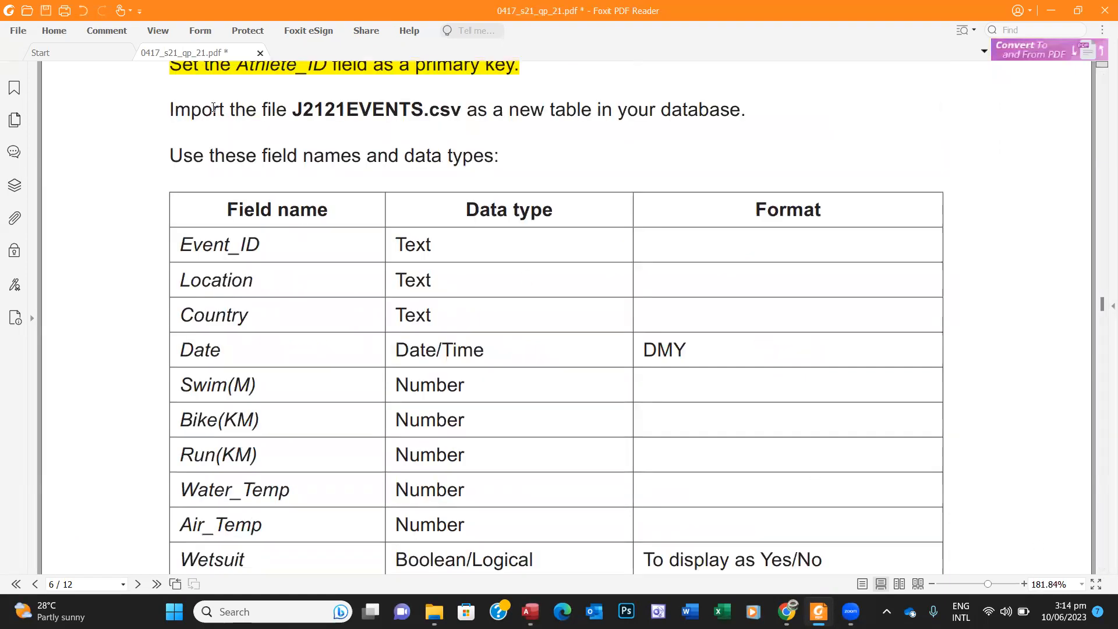
pyautogui.moveTo(172, 103); pyautogui.dragTo(470, 113)
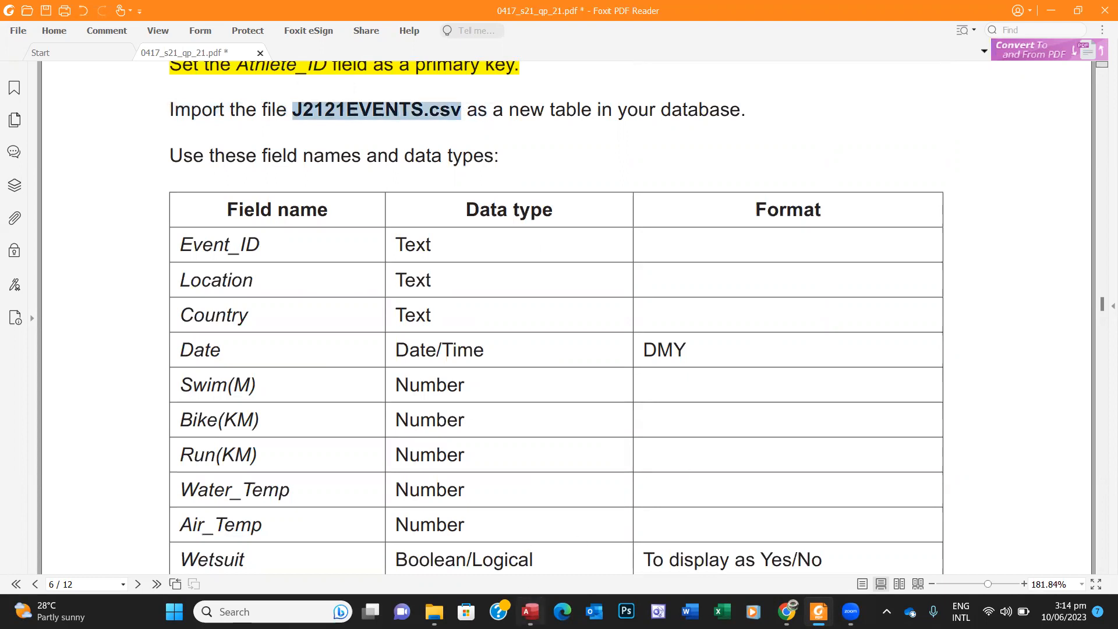
pyautogui.click(529, 610)
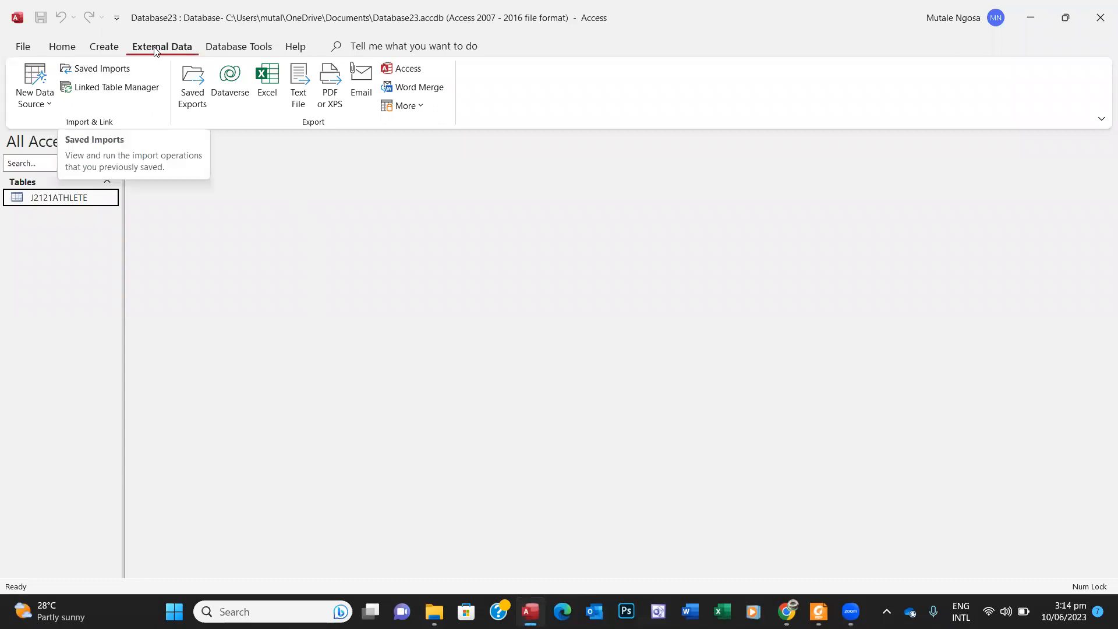
# Step: Choose External Data > New Data Source > From File > Text File
pyautogui.click(61, 47)
pyautogui.click(169, 50)
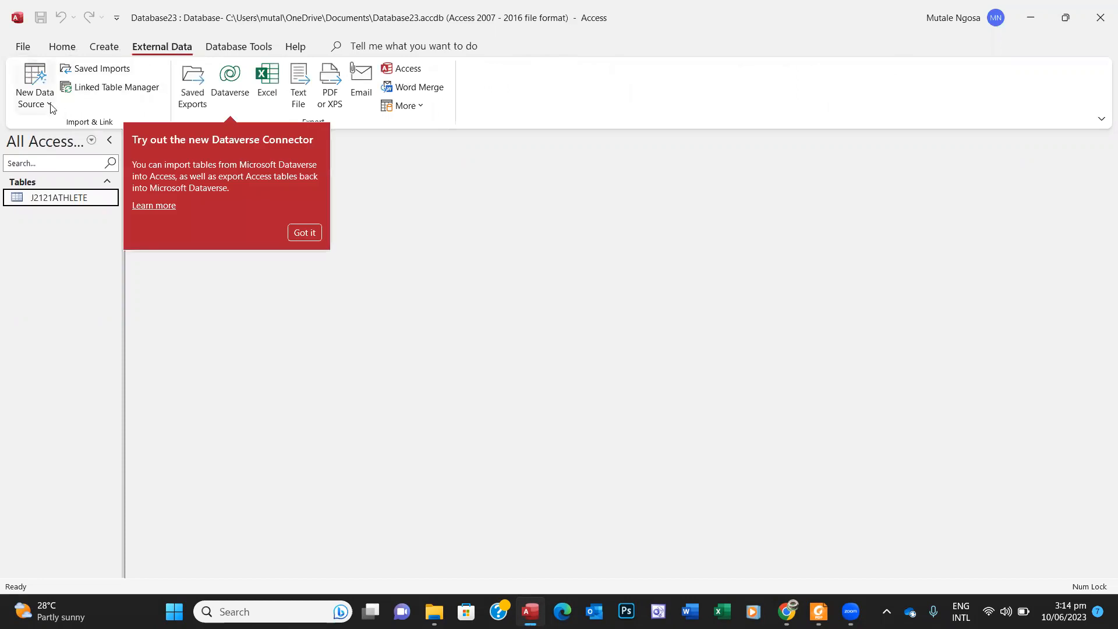
pyautogui.click(51, 106)
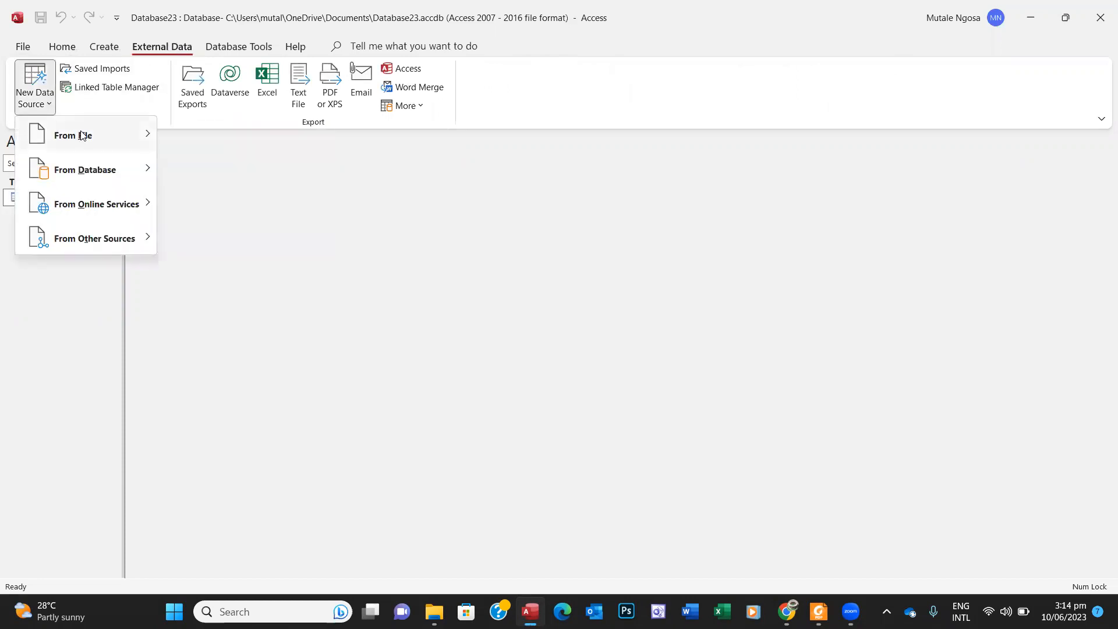
pyautogui.moveTo(82, 134)
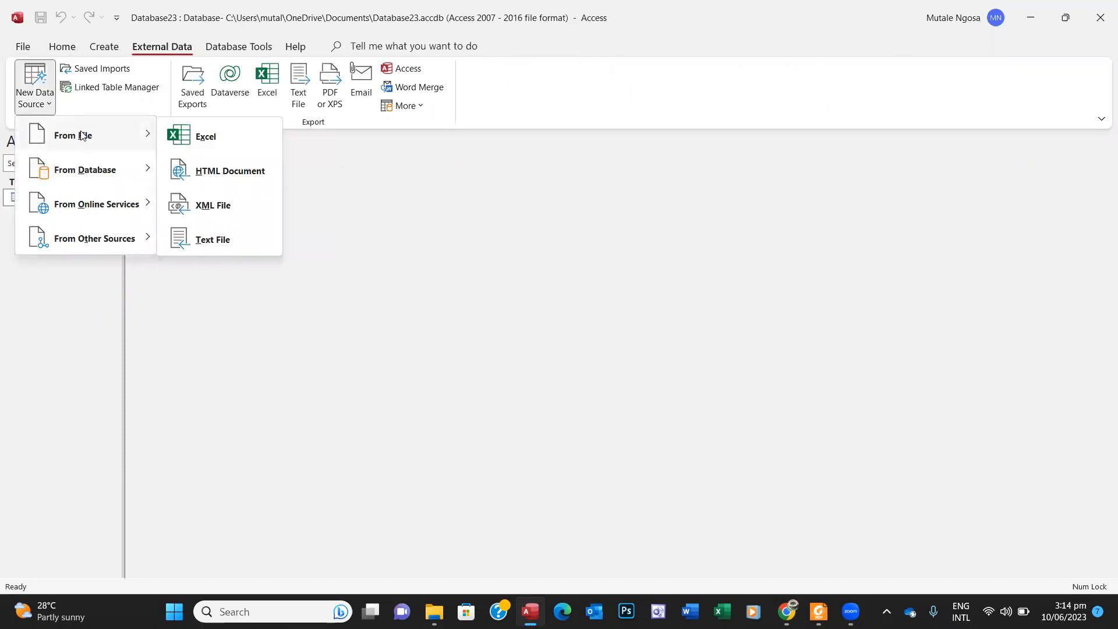
pyautogui.click(215, 244)
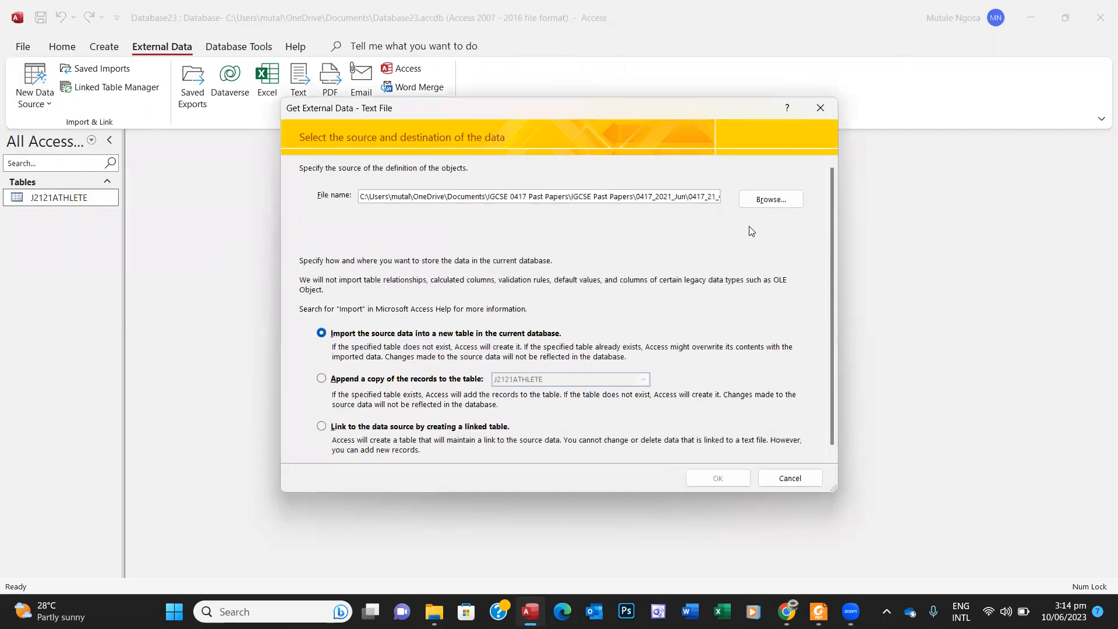
# Step: Select J2121EVENTS.csv and confirm importing it into a new table
pyautogui.click(766, 206)
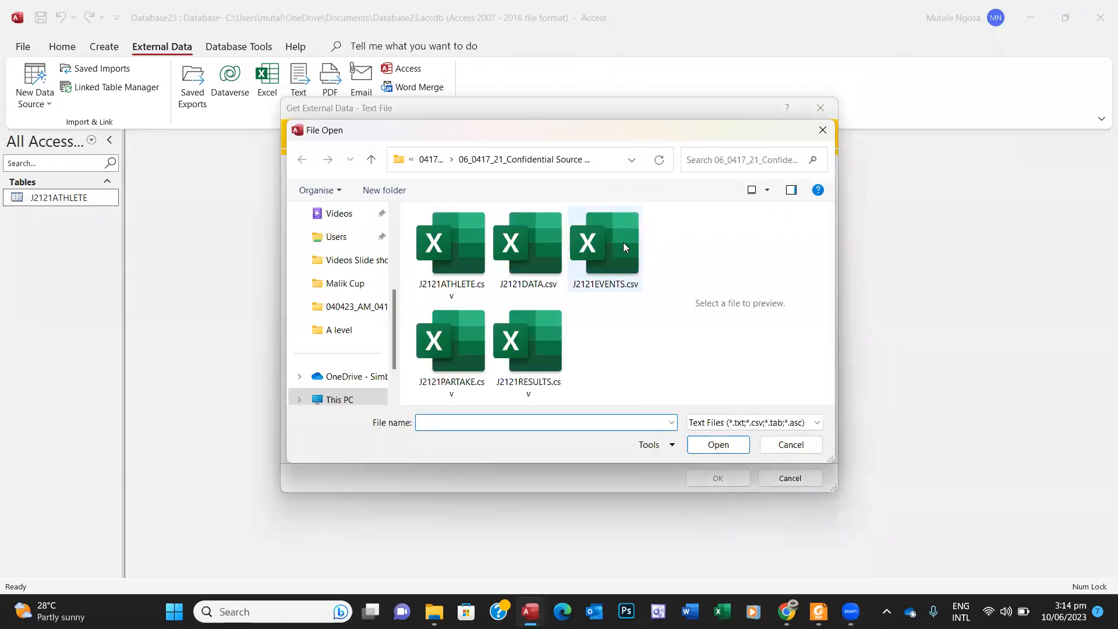
pyautogui.click(603, 269)
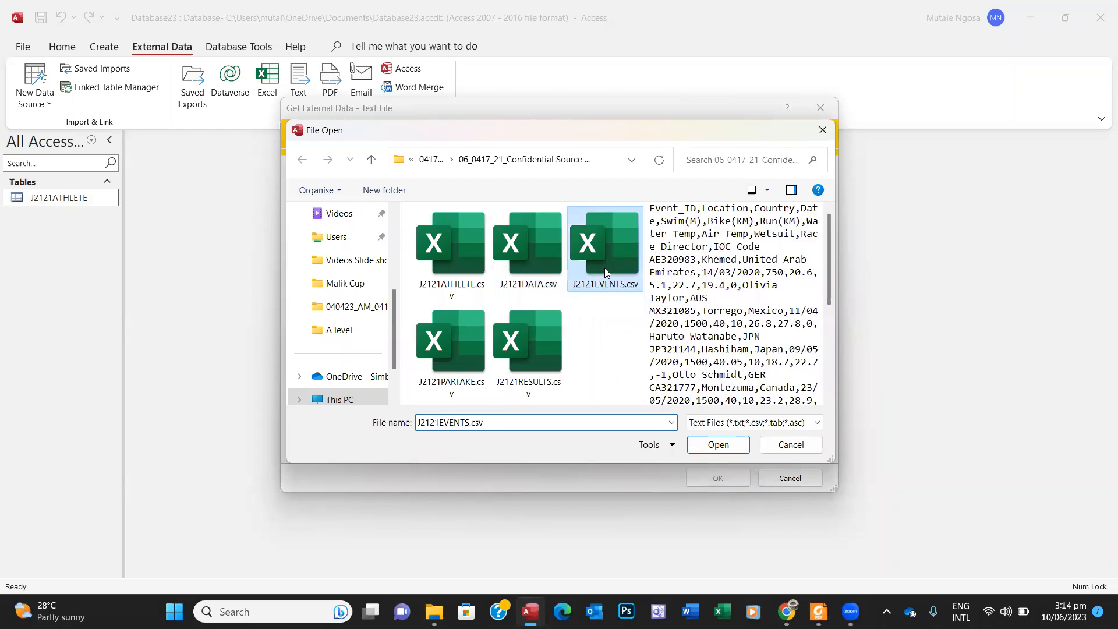
pyautogui.click(819, 611)
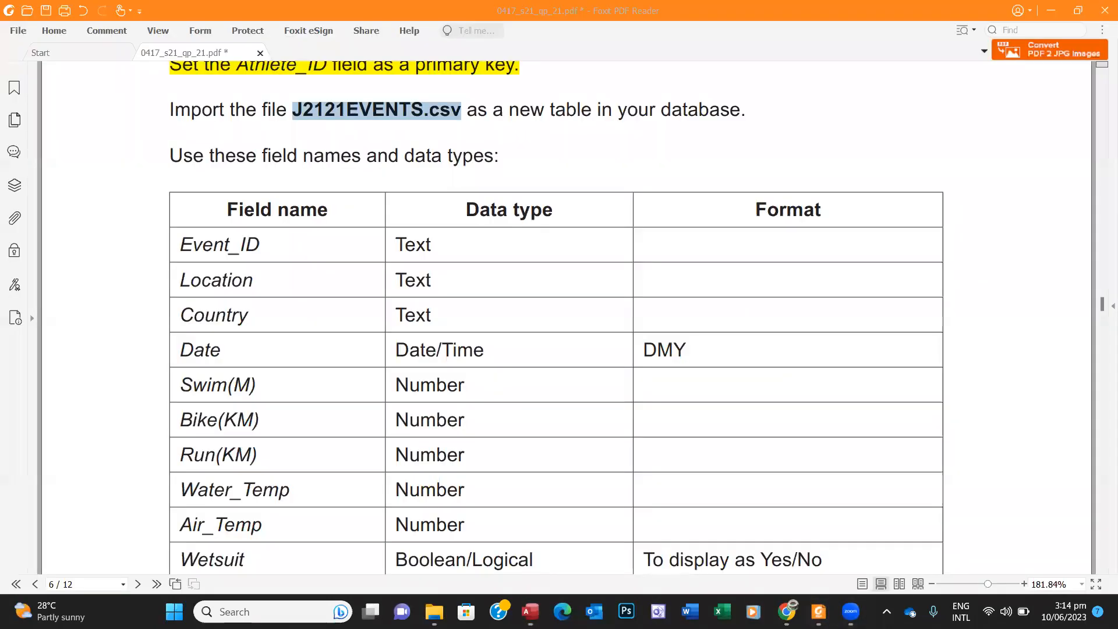
pyautogui.click(819, 611)
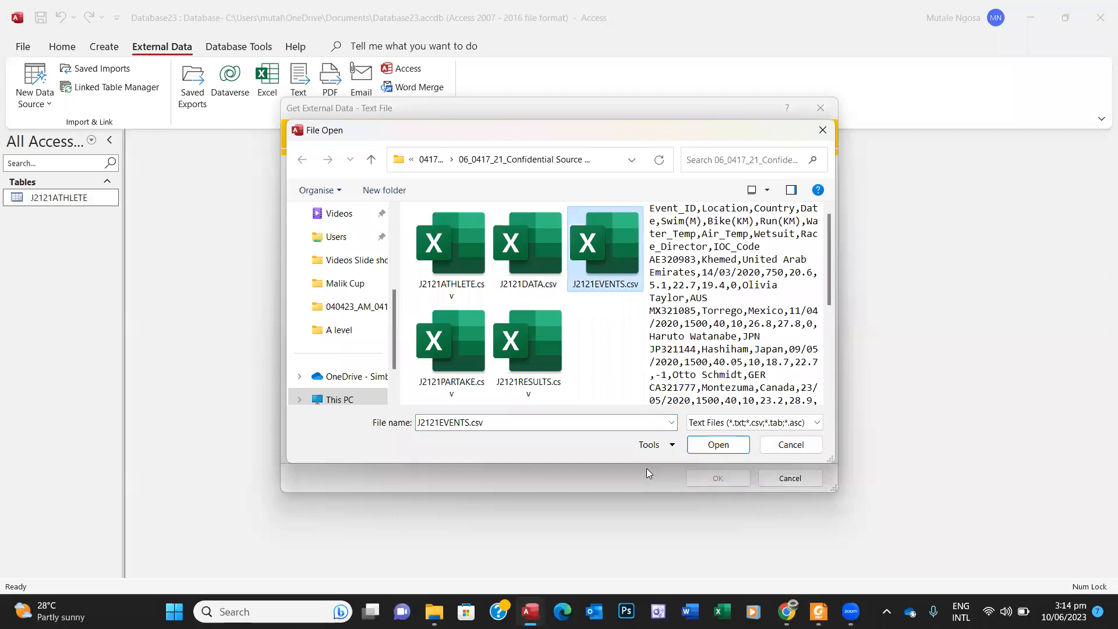
pyautogui.click(699, 451)
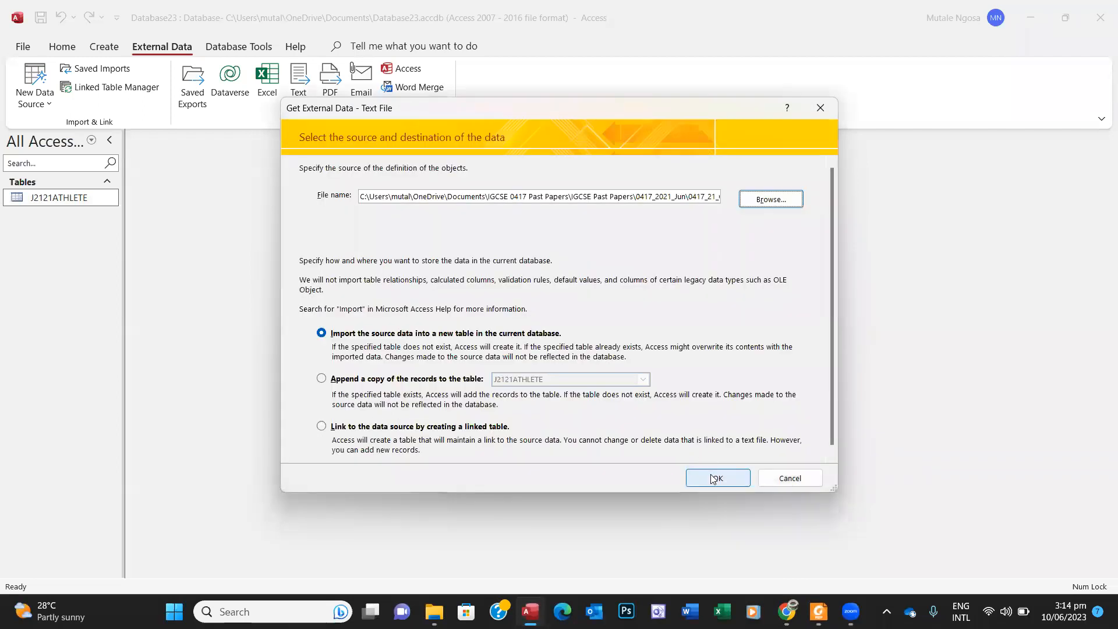
pyautogui.click(712, 474)
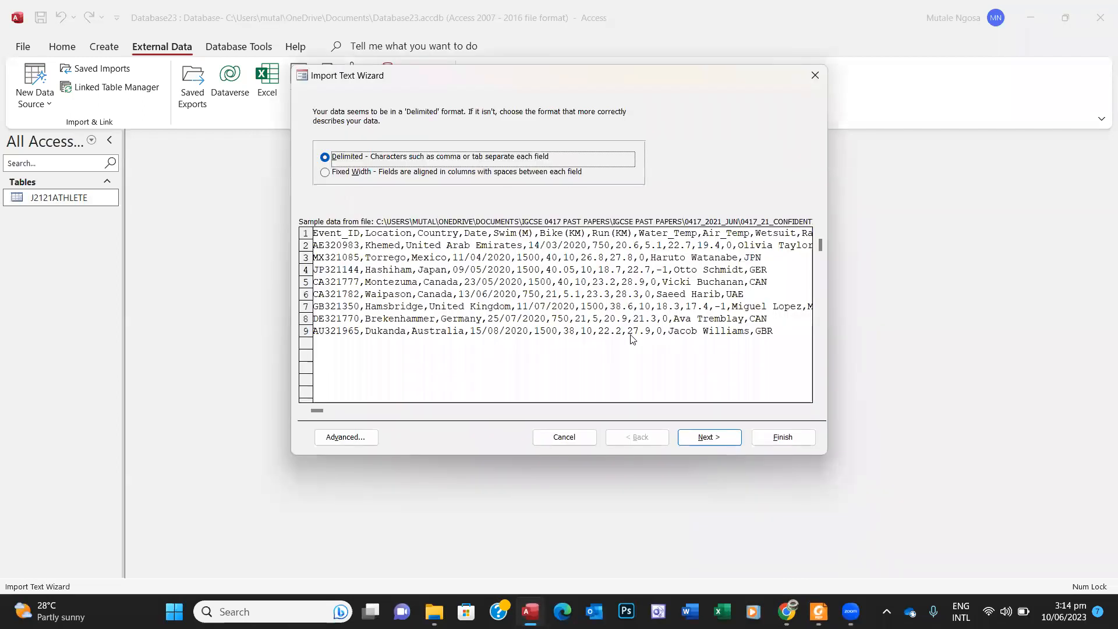
# Step: Keep Delimited, use the first row as field names, and open the Advanced specification
pyautogui.click(701, 439)
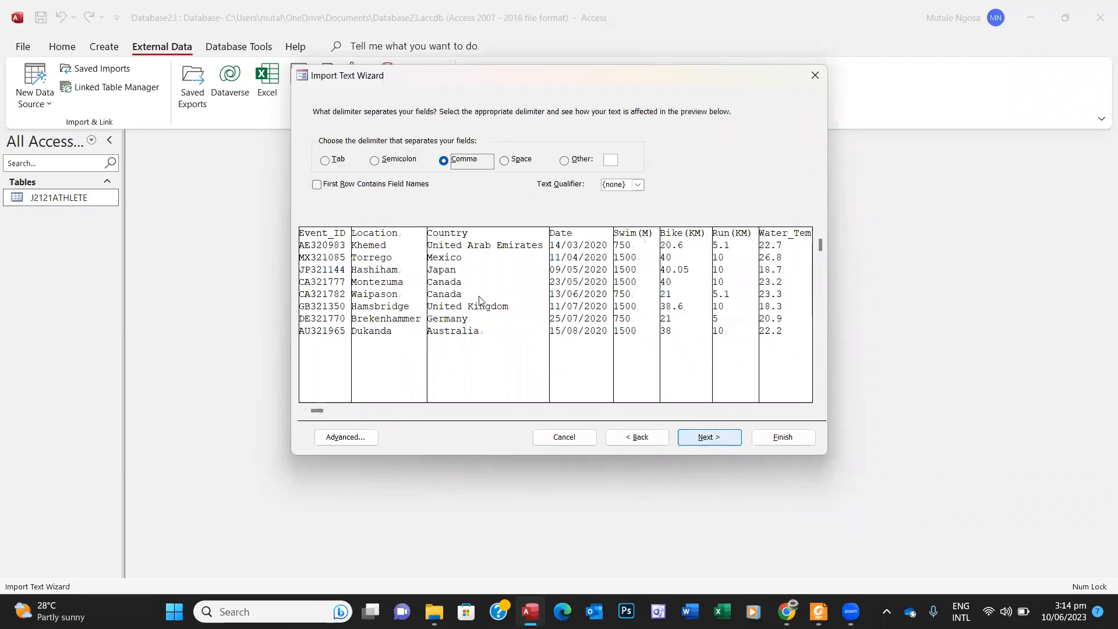
pyautogui.click(316, 185)
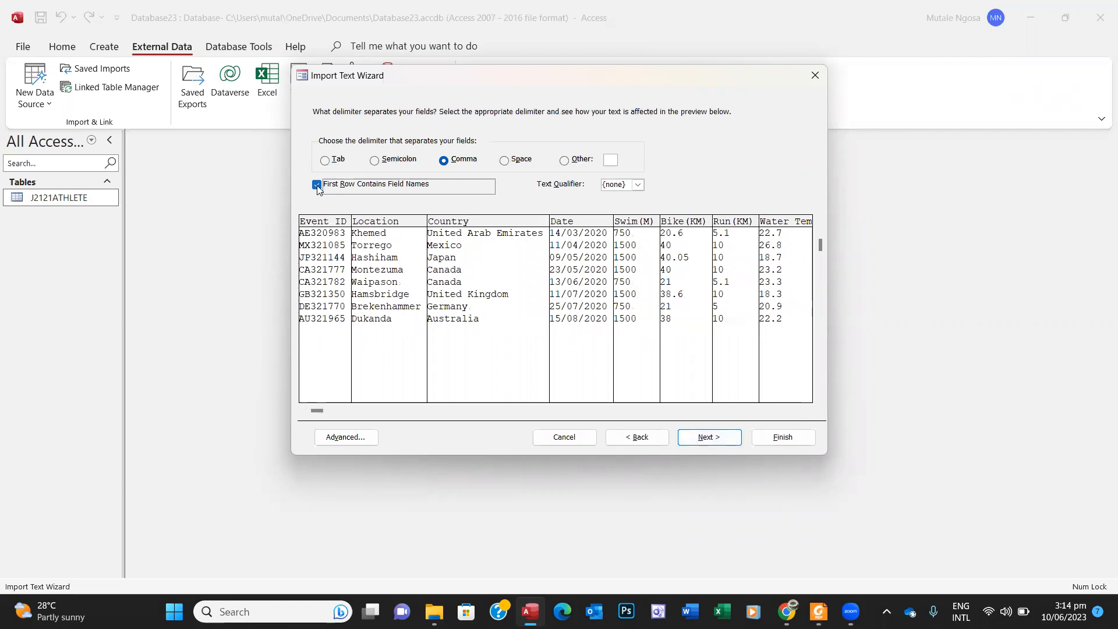
pyautogui.click(714, 441)
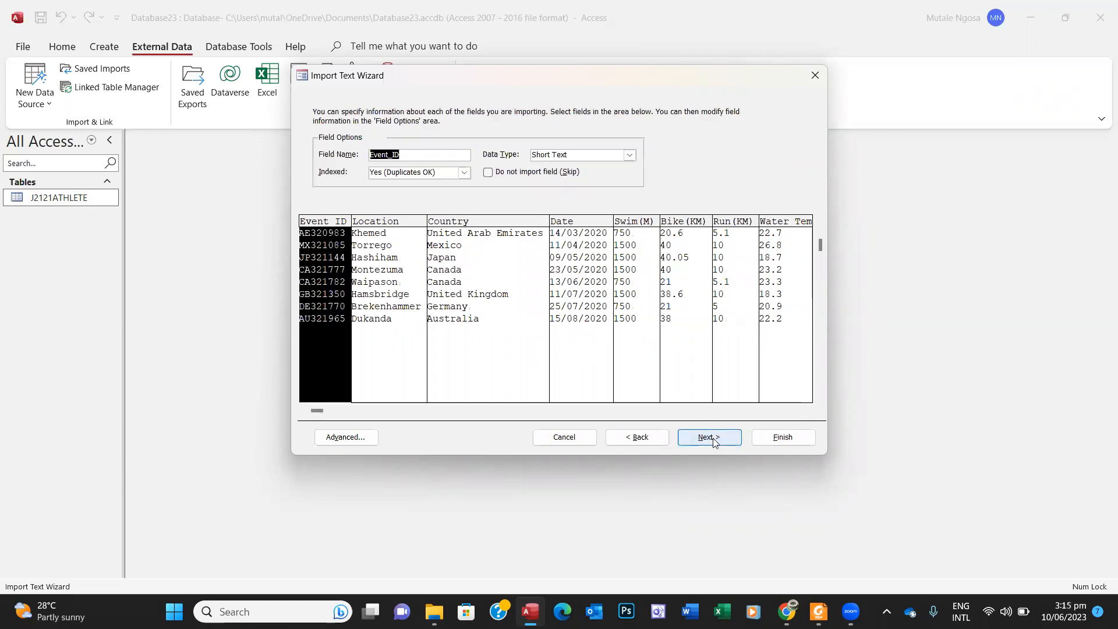
pyautogui.click(343, 440)
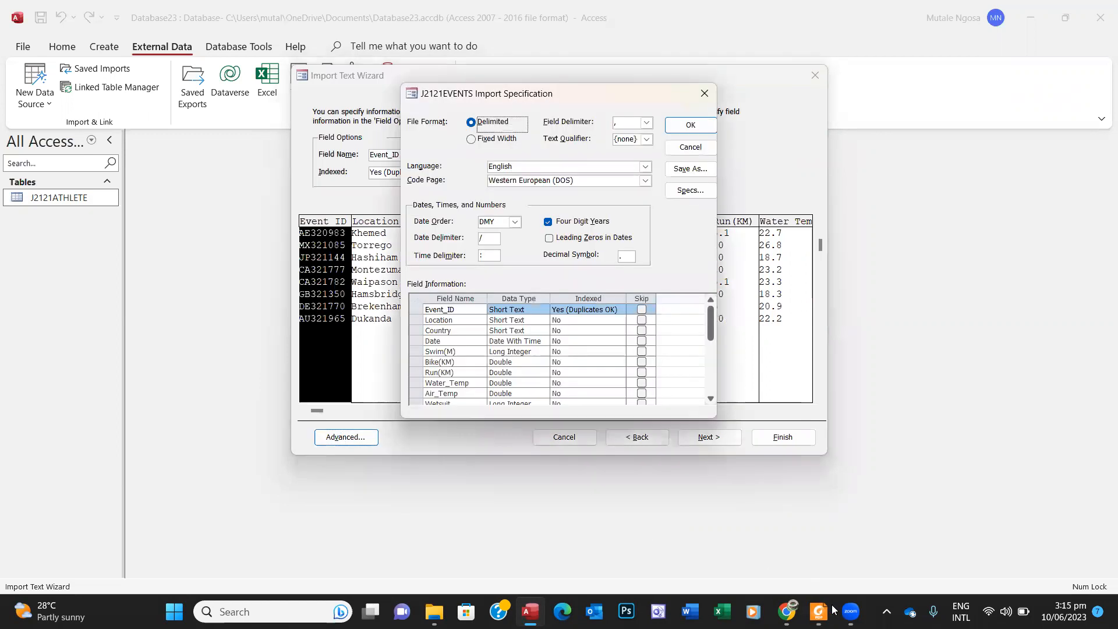
pyautogui.click(819, 611)
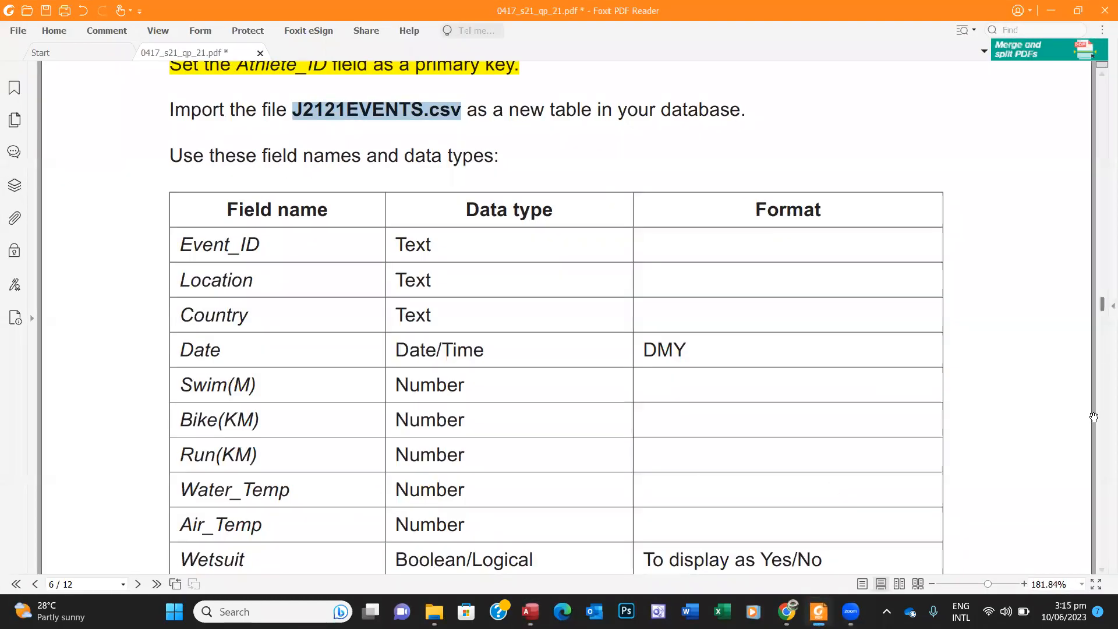
pyautogui.click(1102, 569)
pyautogui.click(1101, 570)
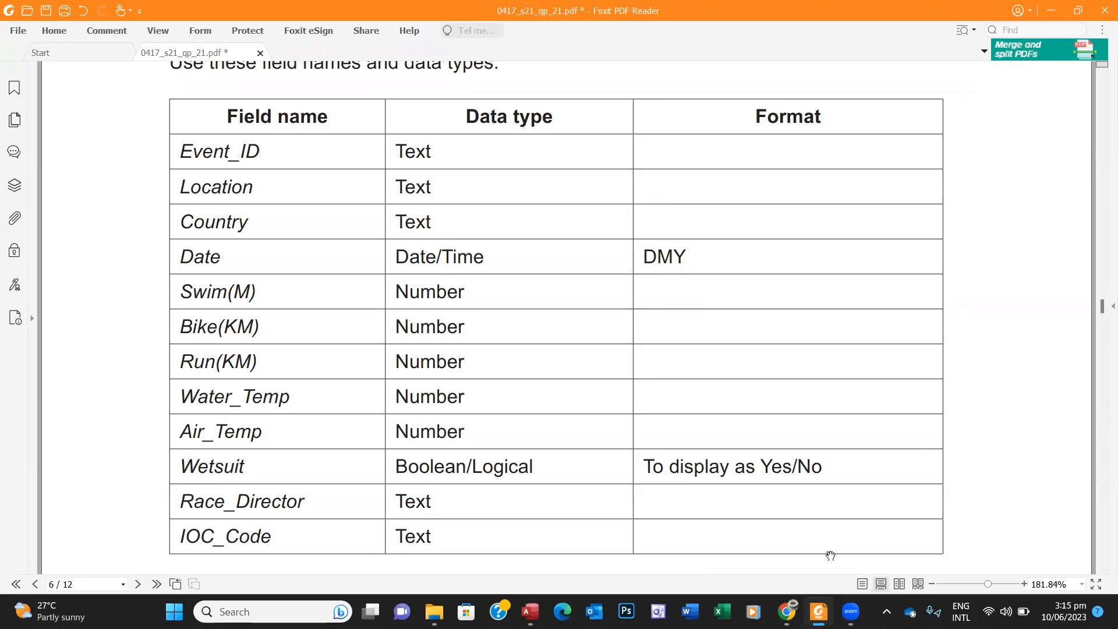
pyautogui.moveTo(818, 609)
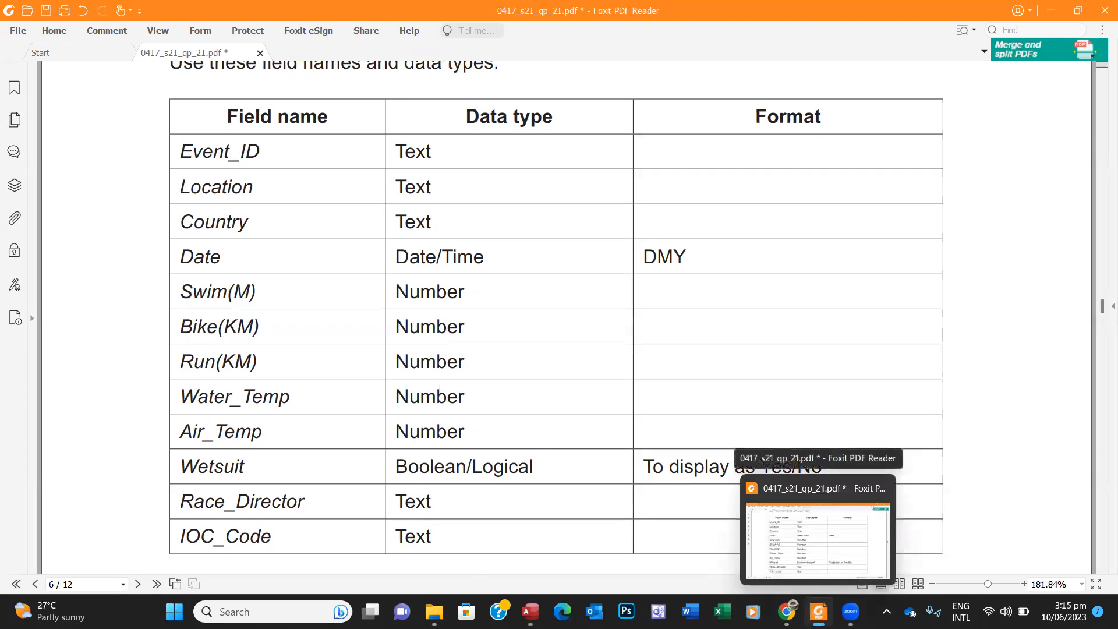
pyautogui.click(530, 611)
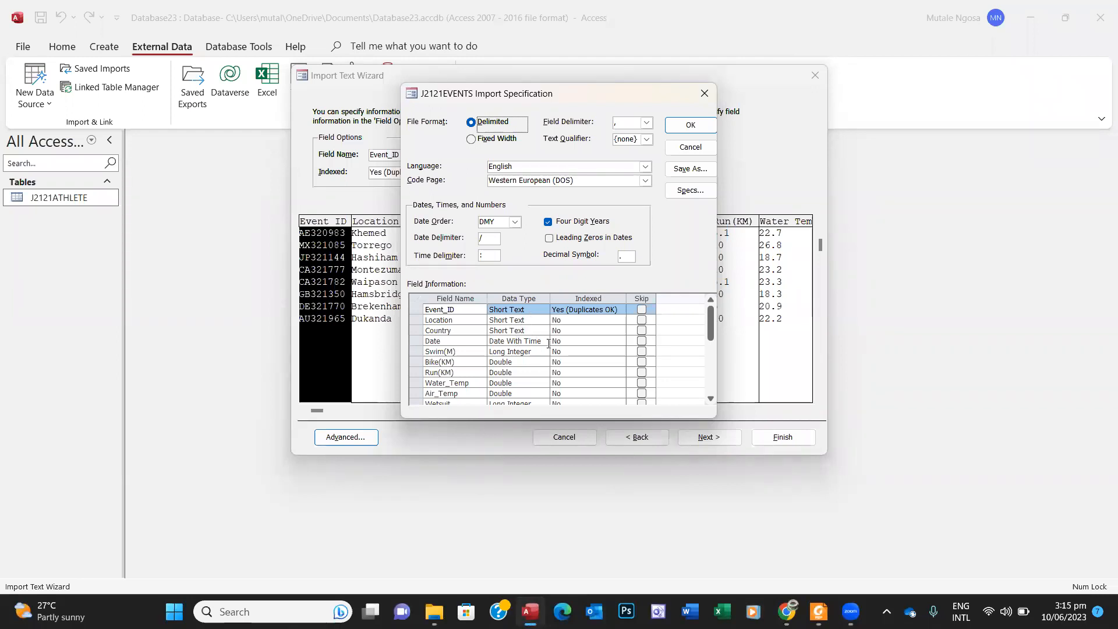
# Step: Set Swim(M), Bike(KM), Run(KM), Water_Temp and Air_Temp to the Integer data type
pyautogui.click(532, 352)
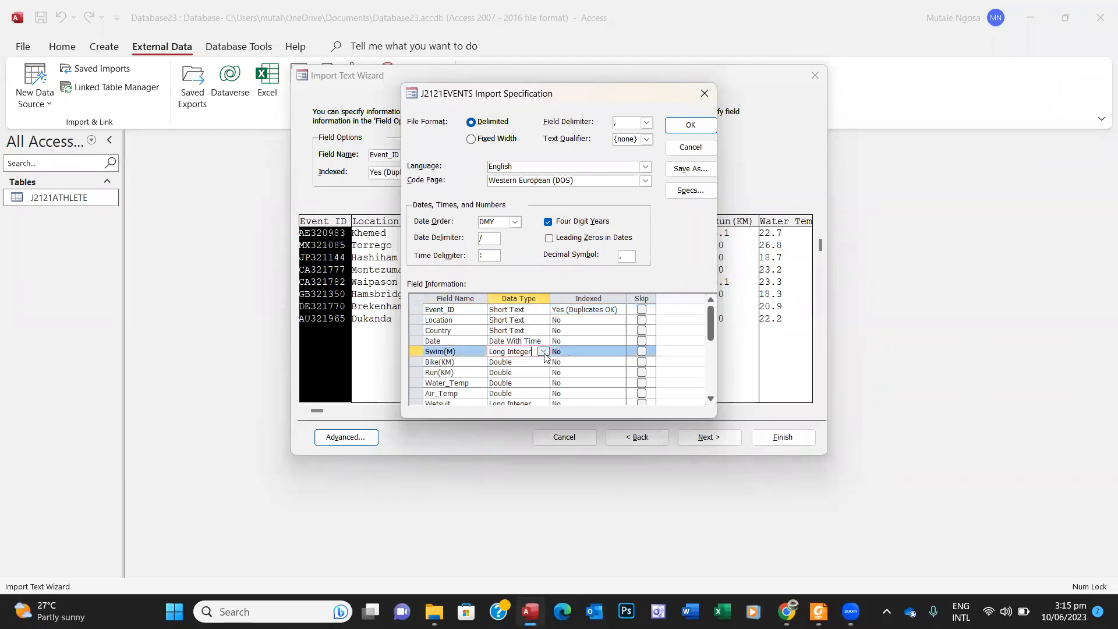
pyautogui.click(543, 351)
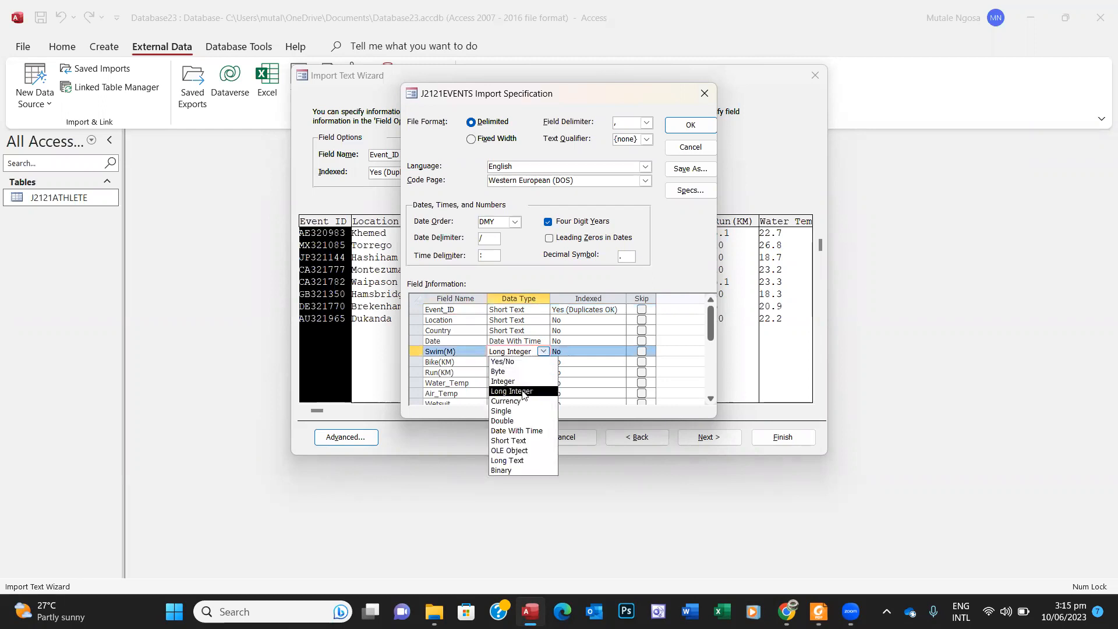
pyautogui.click(523, 382)
pyautogui.click(530, 364)
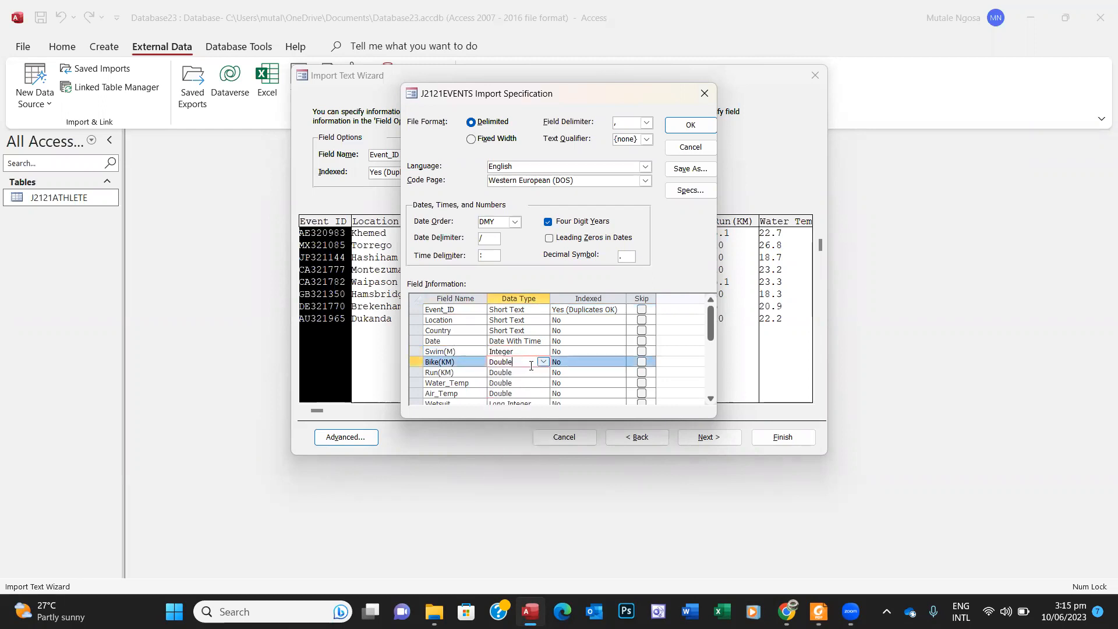
pyautogui.click(543, 362)
pyautogui.click(523, 392)
pyautogui.click(528, 373)
pyautogui.click(542, 372)
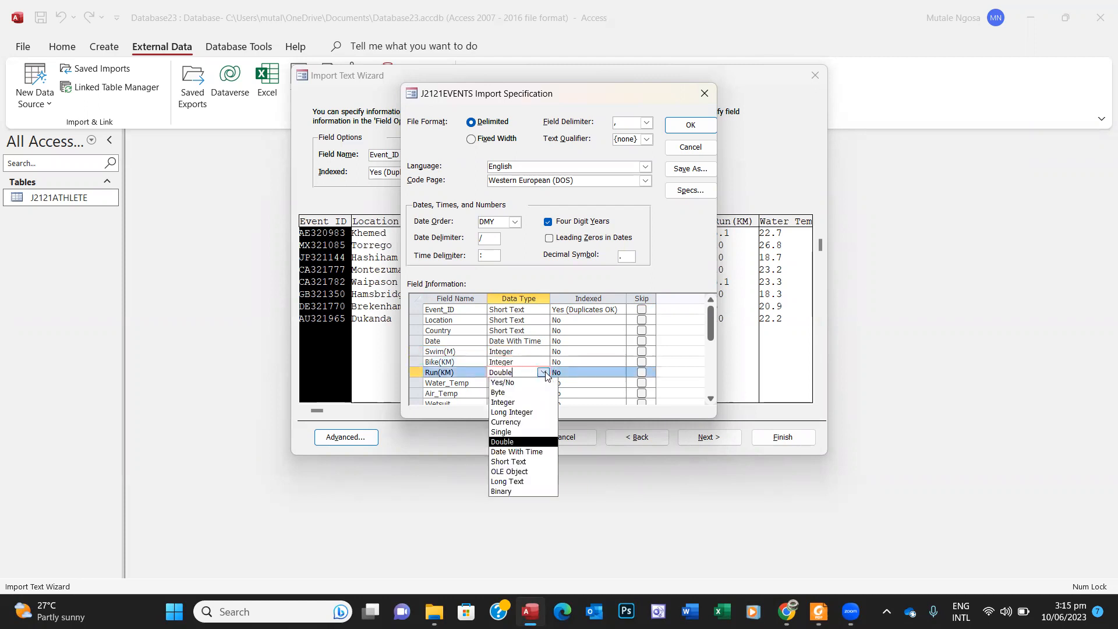
pyautogui.click(511, 402)
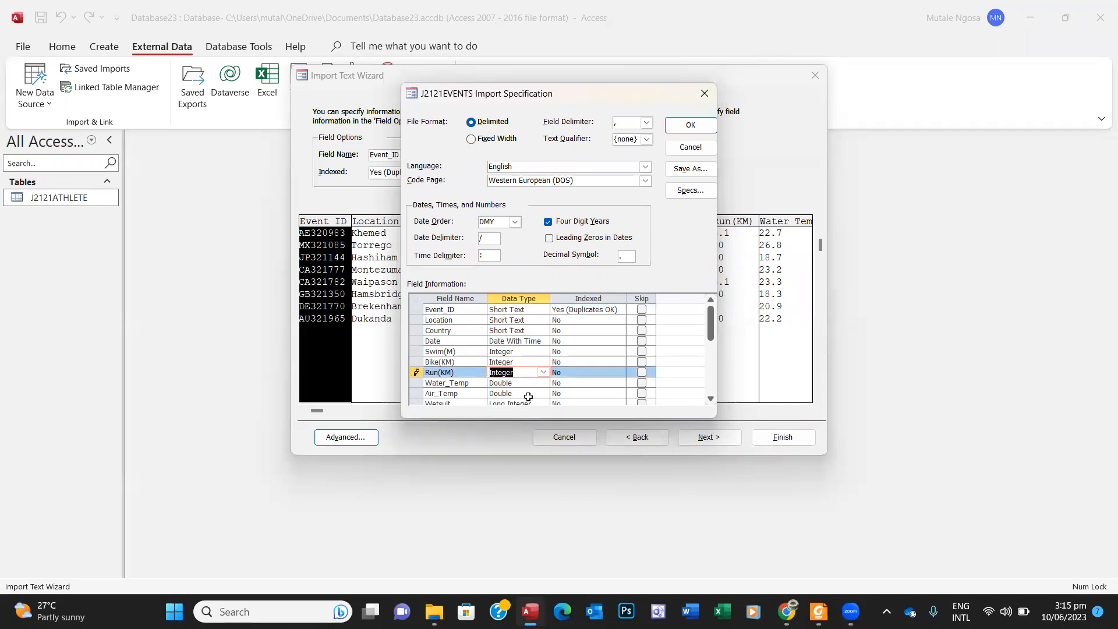
pyautogui.click(542, 387)
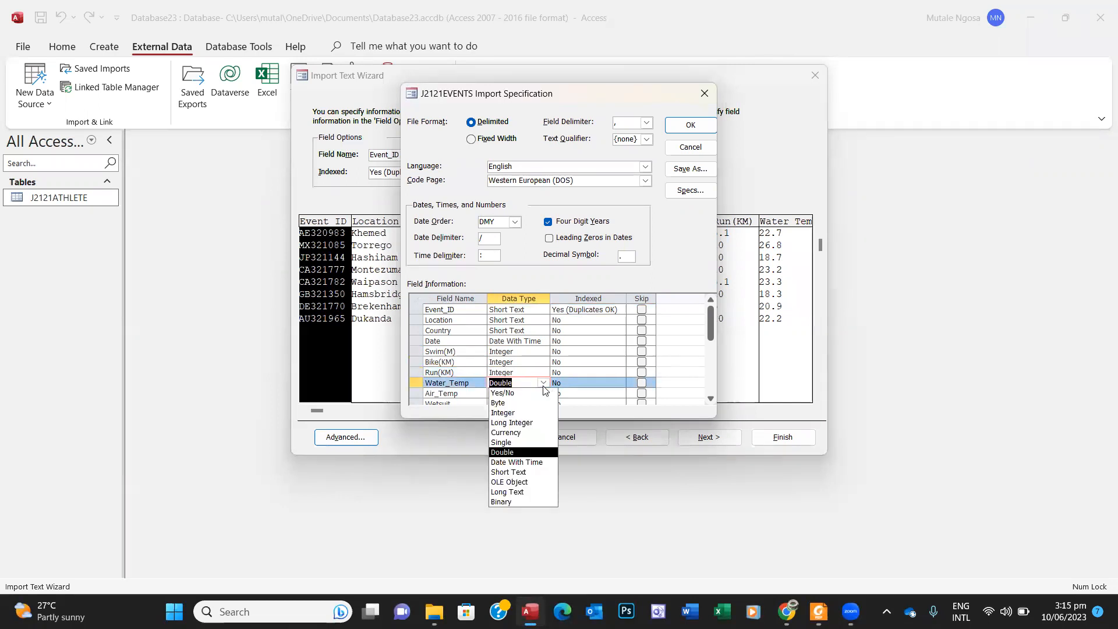
pyautogui.click(516, 413)
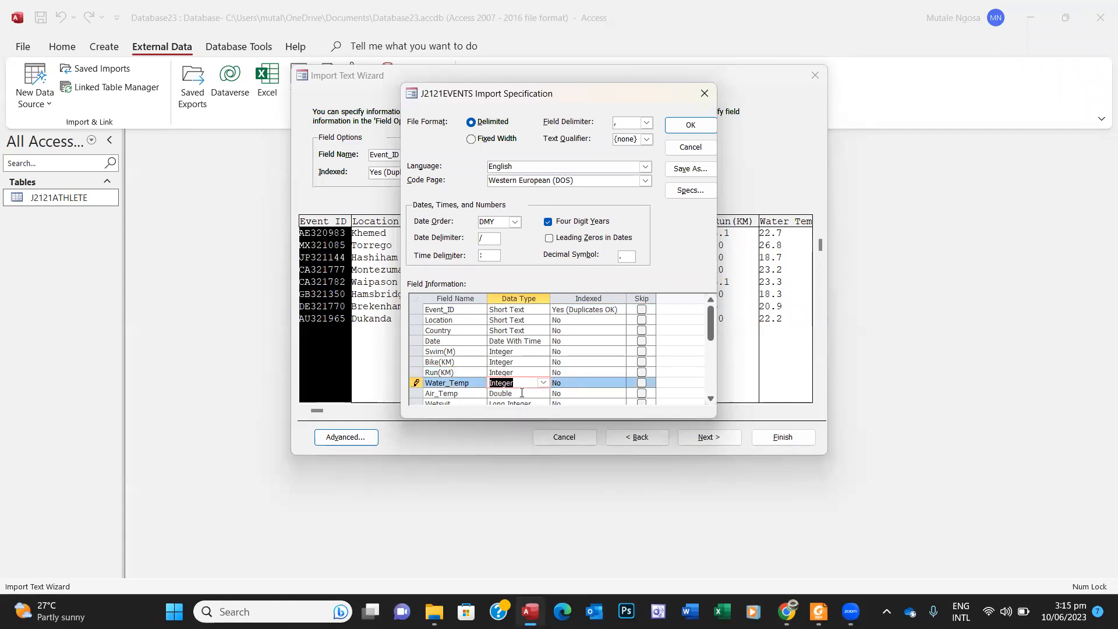
pyautogui.click(522, 393)
pyautogui.click(542, 394)
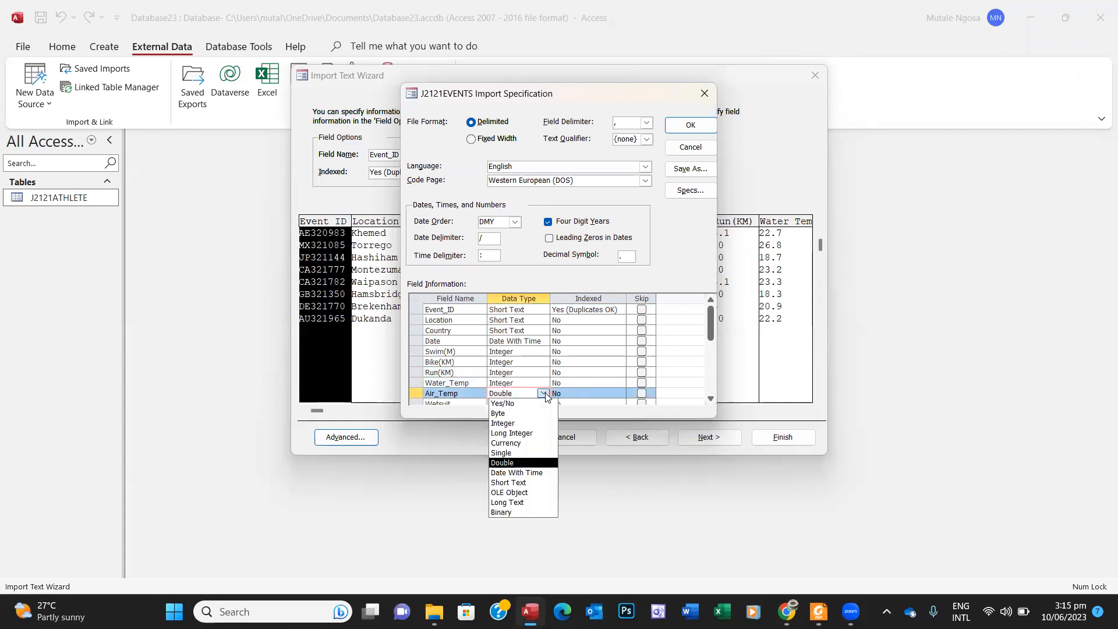
pyautogui.click(517, 425)
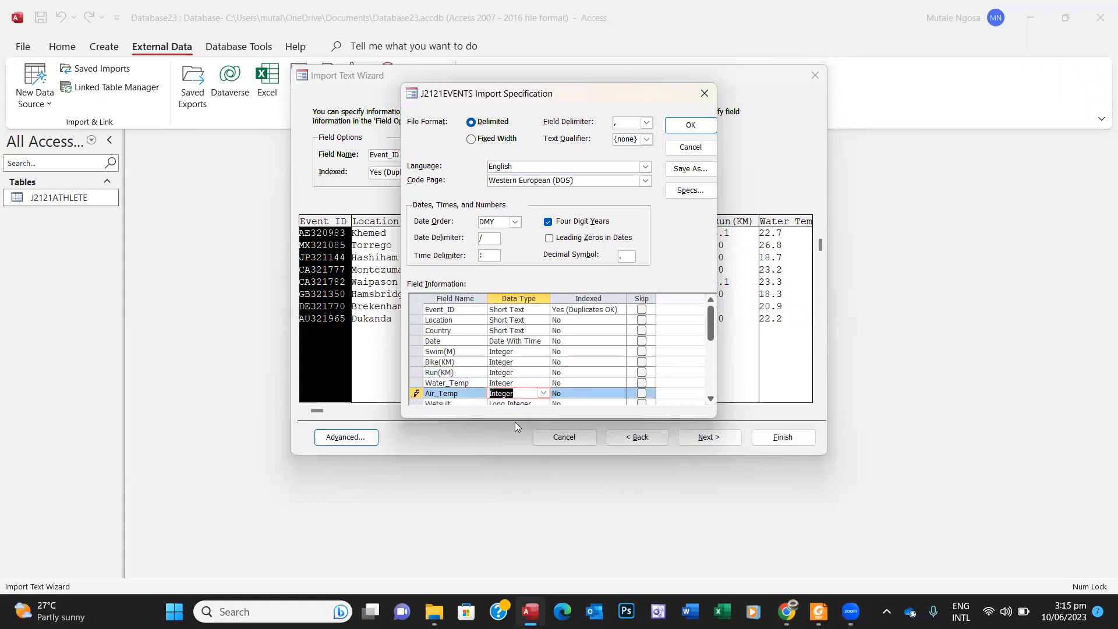
# Step: Make Wetsuit a Yes/No field and confirm the import specification with OK
pyautogui.click(710, 399)
pyautogui.click(710, 399)
pyautogui.click(710, 399)
pyautogui.click(711, 398)
pyautogui.click(710, 399)
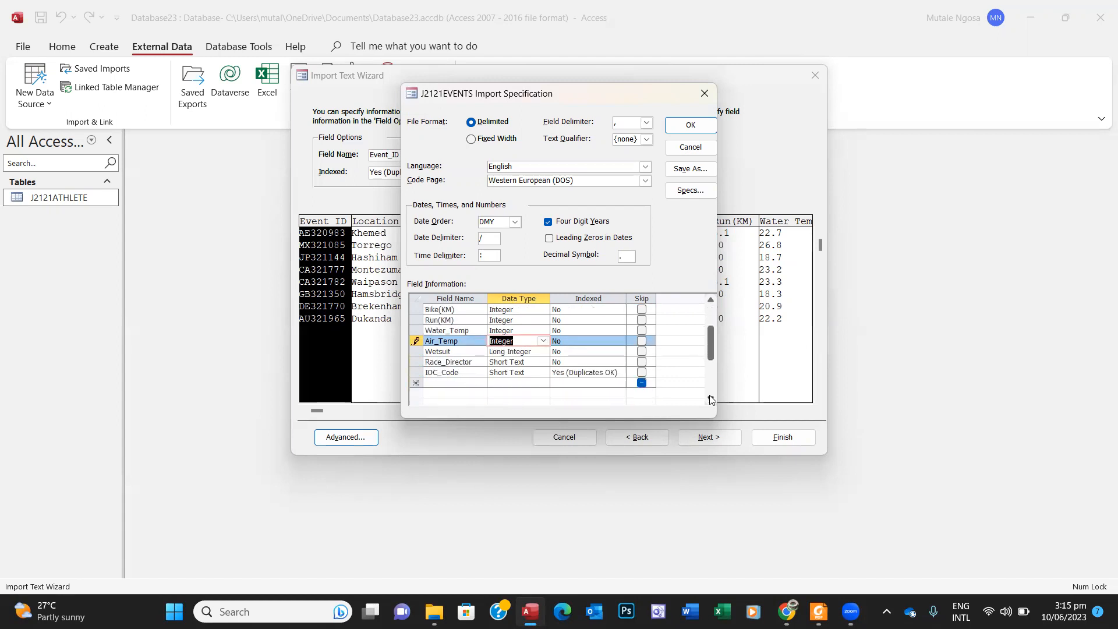
pyautogui.click(710, 300)
pyautogui.click(710, 300)
pyautogui.click(710, 300)
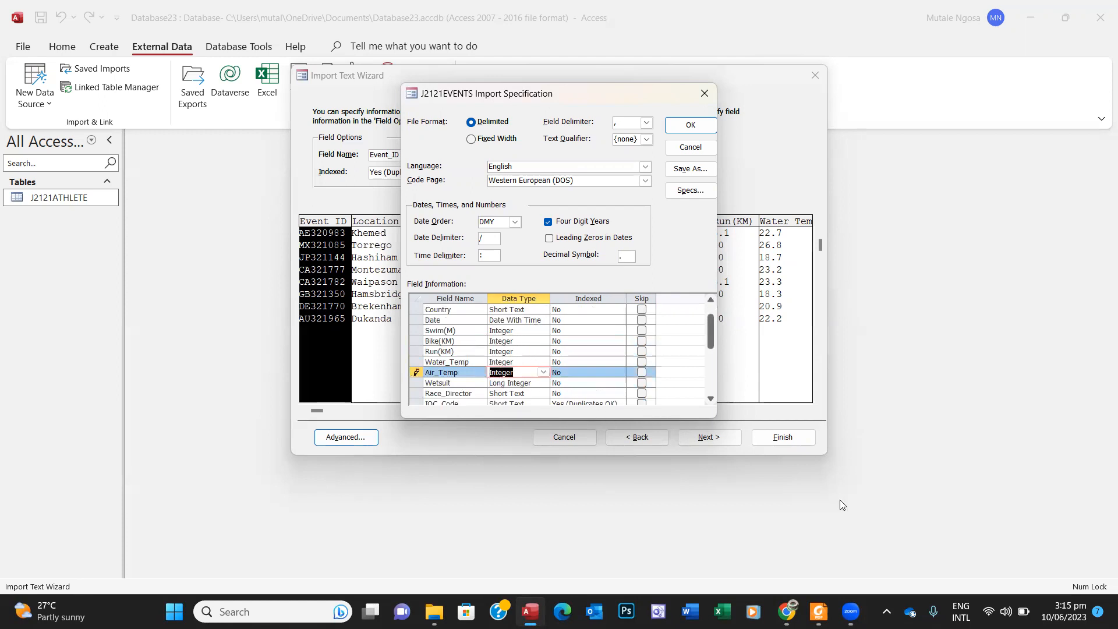
pyautogui.click(818, 612)
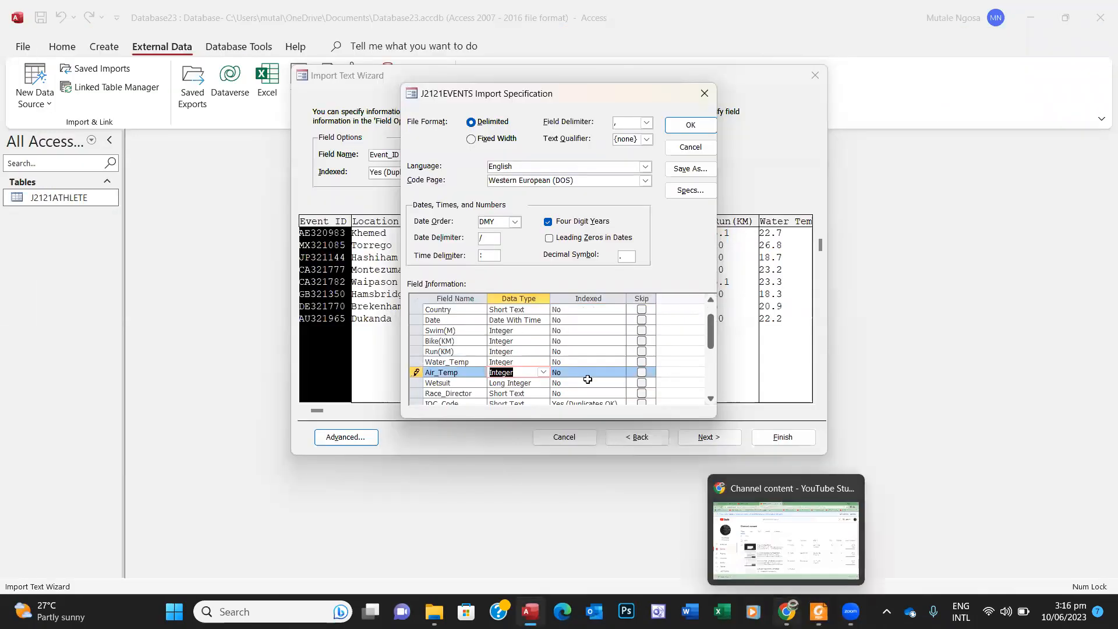
pyautogui.click(531, 384)
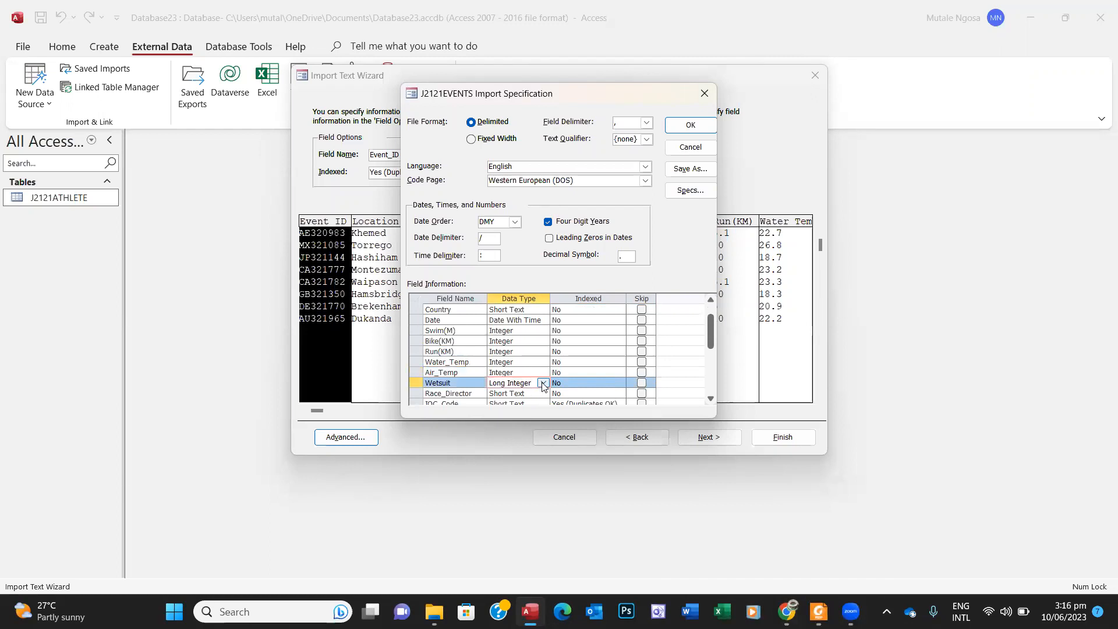
pyautogui.click(543, 383)
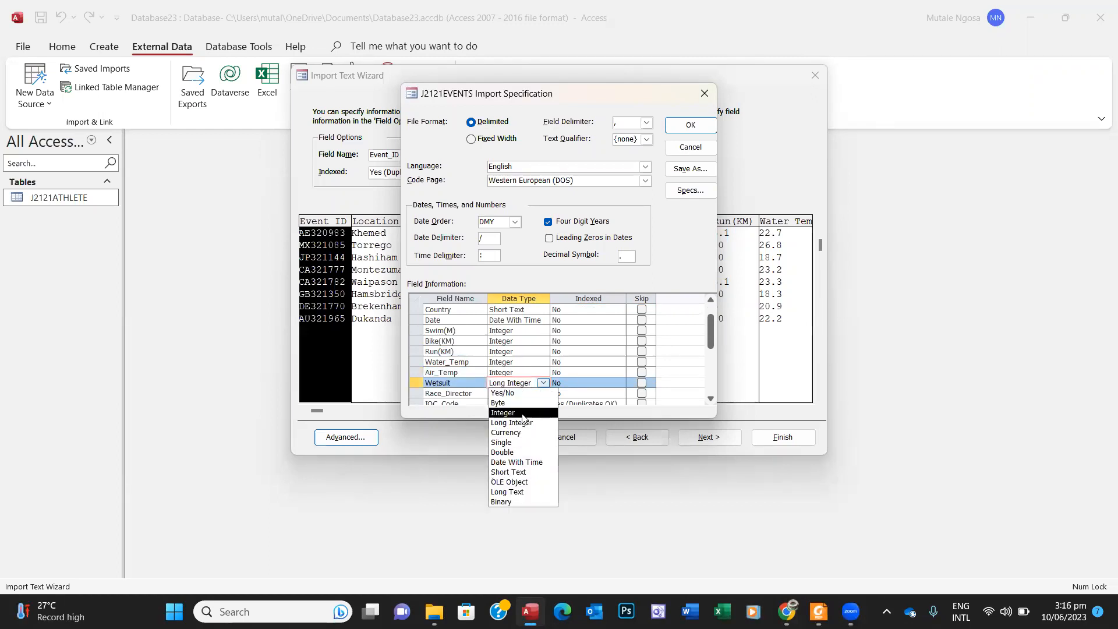
pyautogui.click(512, 394)
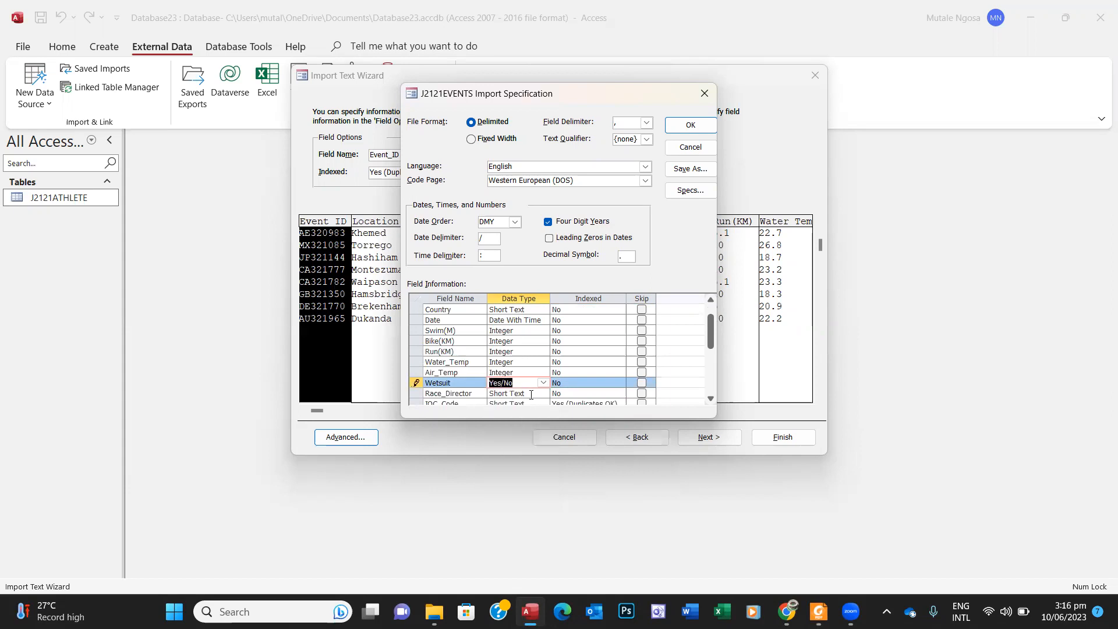
pyautogui.click(709, 399)
pyautogui.click(710, 398)
pyautogui.click(710, 399)
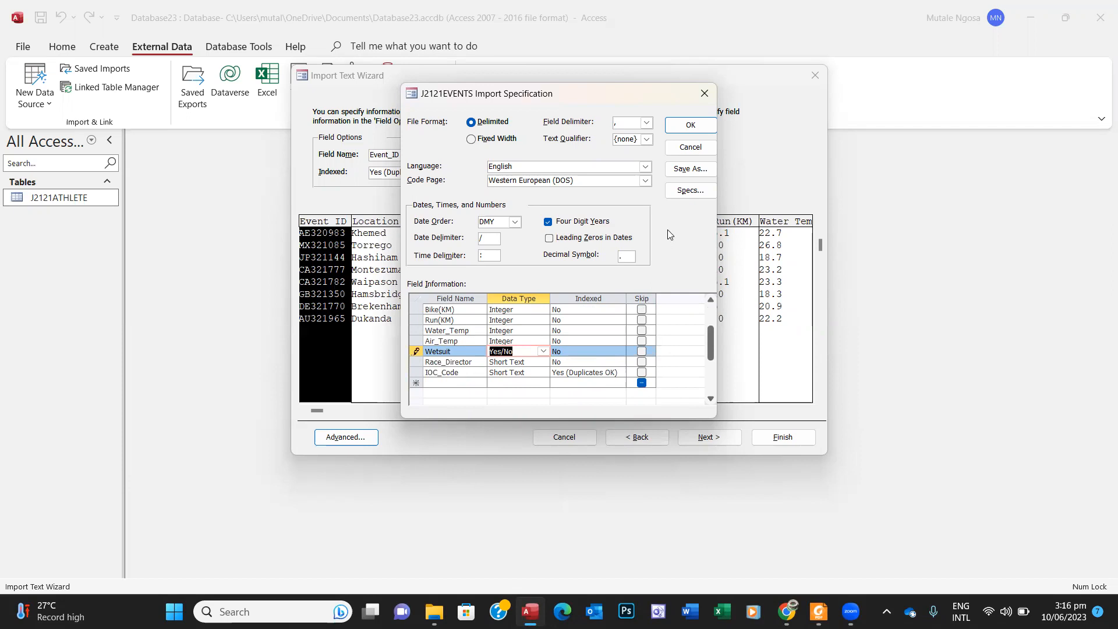
pyautogui.click(690, 125)
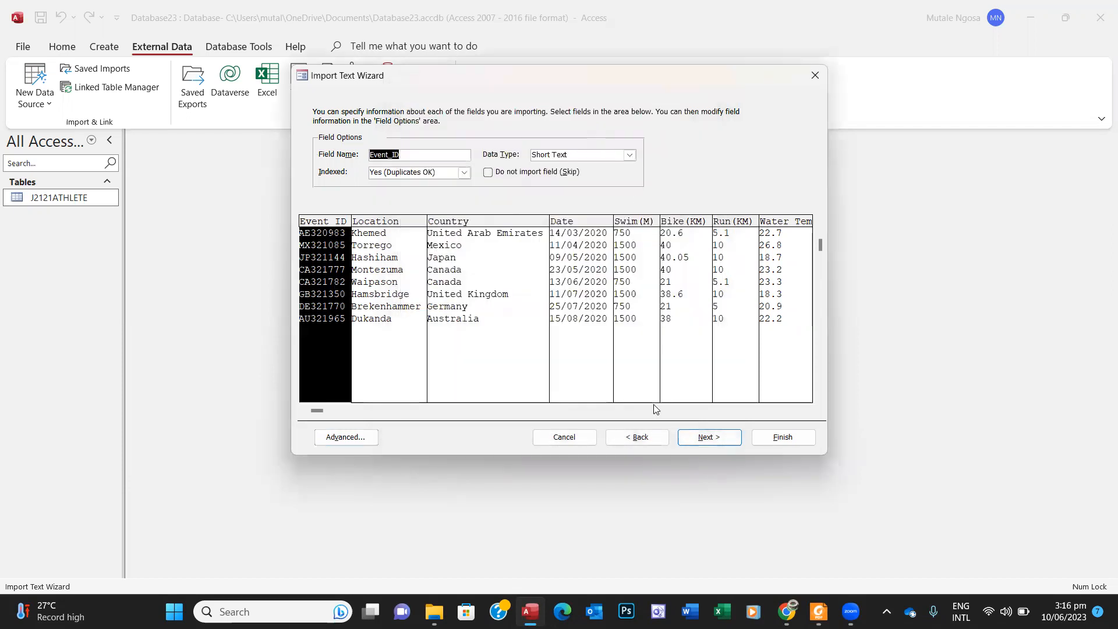
# Step: Choose Event_ID as the primary key and finish importing into the J2121EVENTS table
pyautogui.click(698, 437)
pyautogui.click(415, 164)
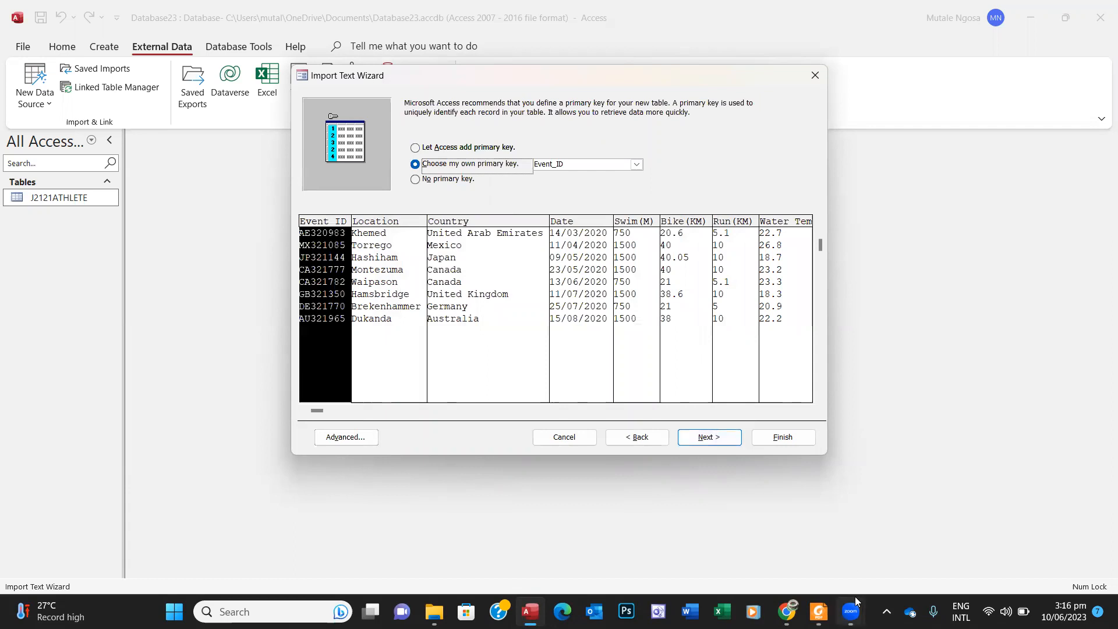
pyautogui.click(819, 612)
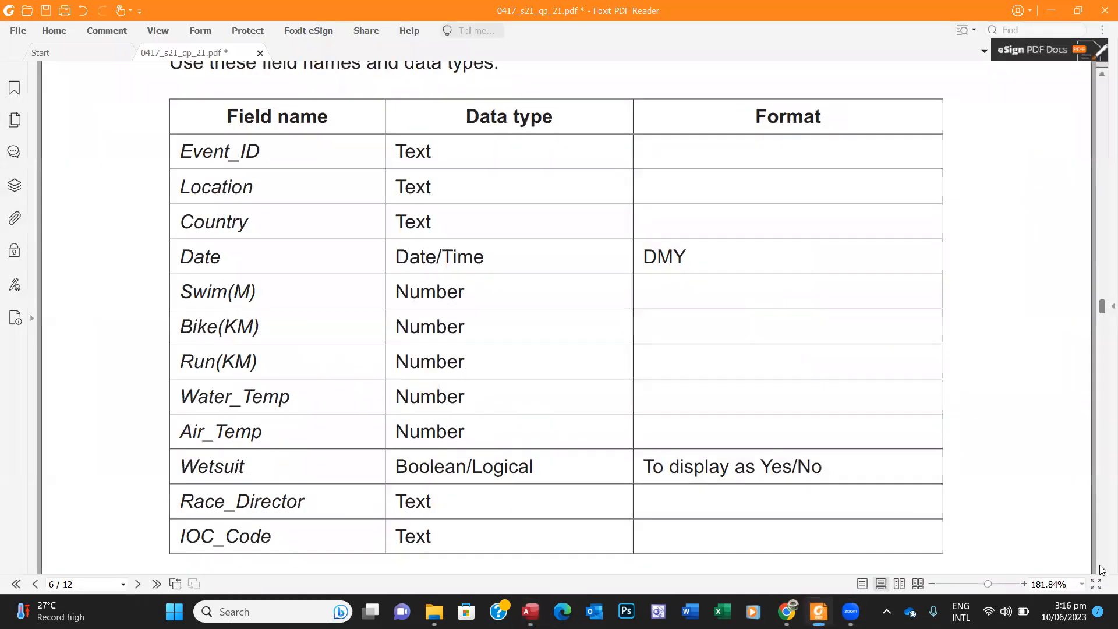
pyautogui.scroll(-3, 1102, 572)
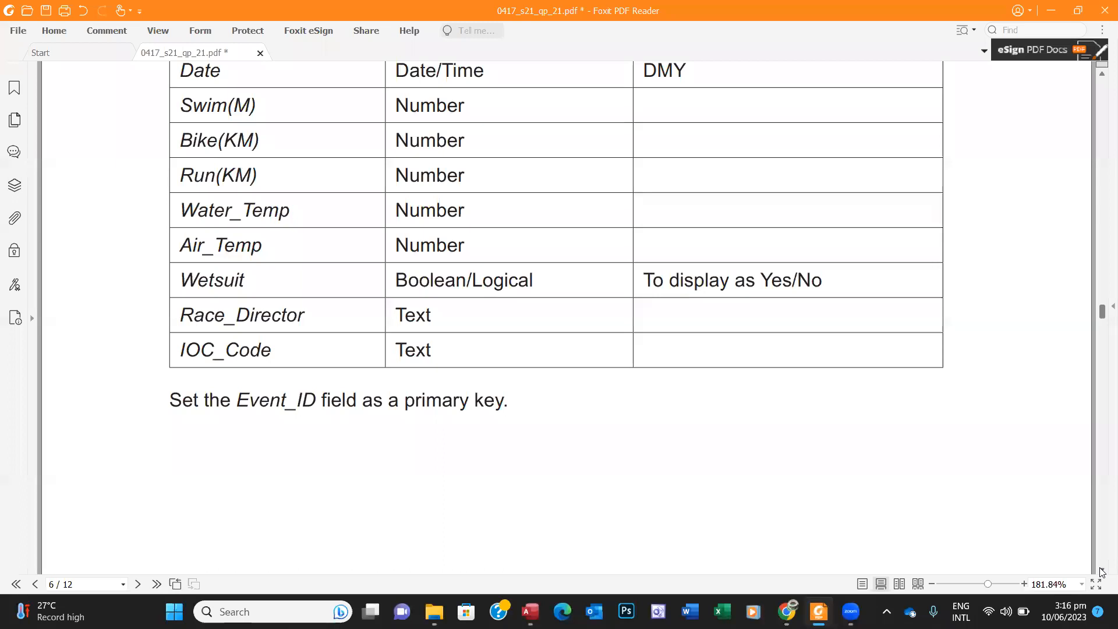
pyautogui.click(819, 611)
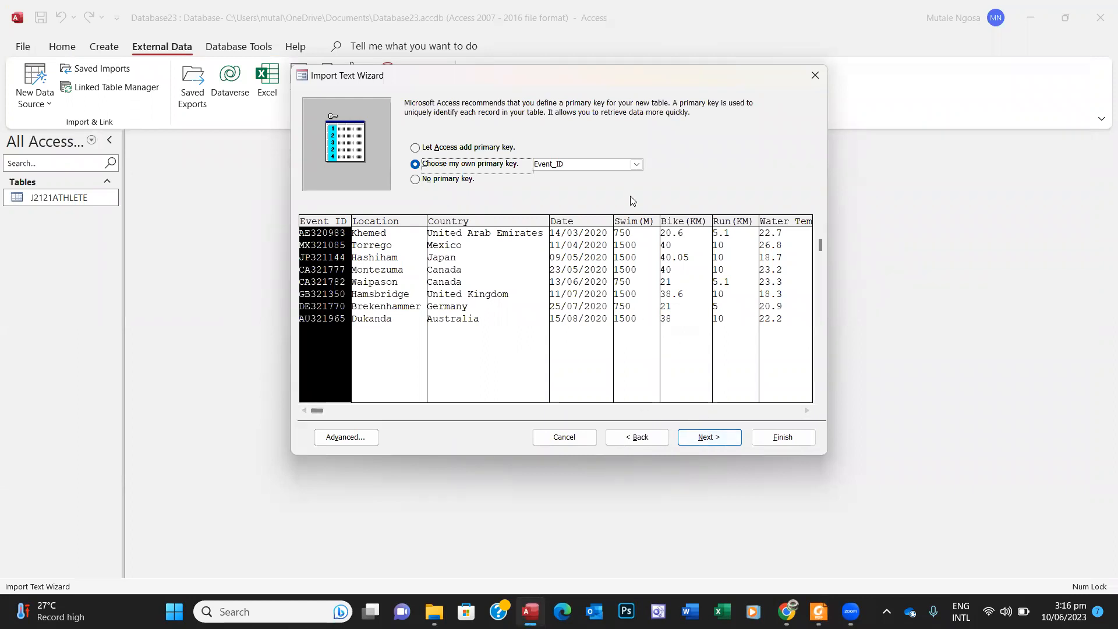
pyautogui.click(716, 437)
pyautogui.click(780, 439)
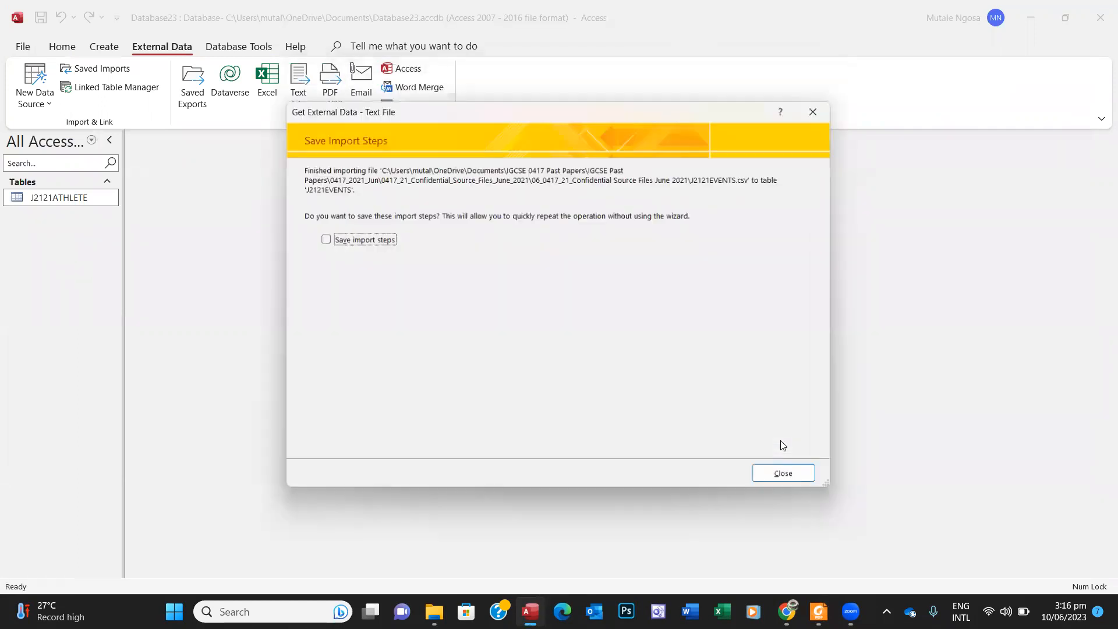
# Step: Close the import summary without saving steps and select the new J2121EVENTS table
pyautogui.click(790, 478)
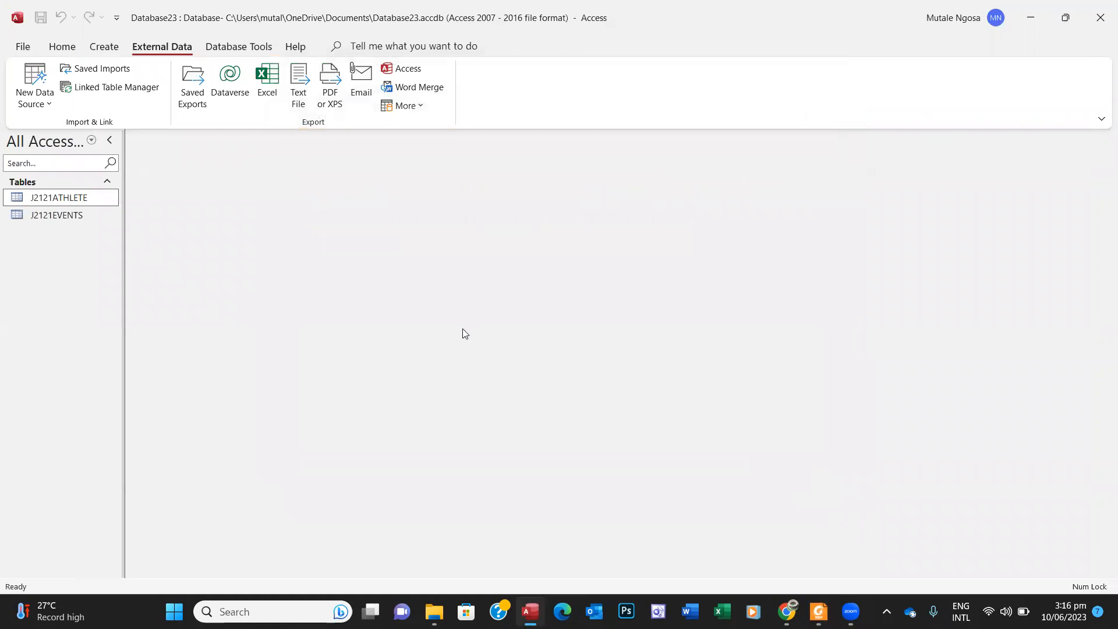
pyautogui.click(61, 215)
pyautogui.click(66, 199)
pyautogui.click(68, 217)
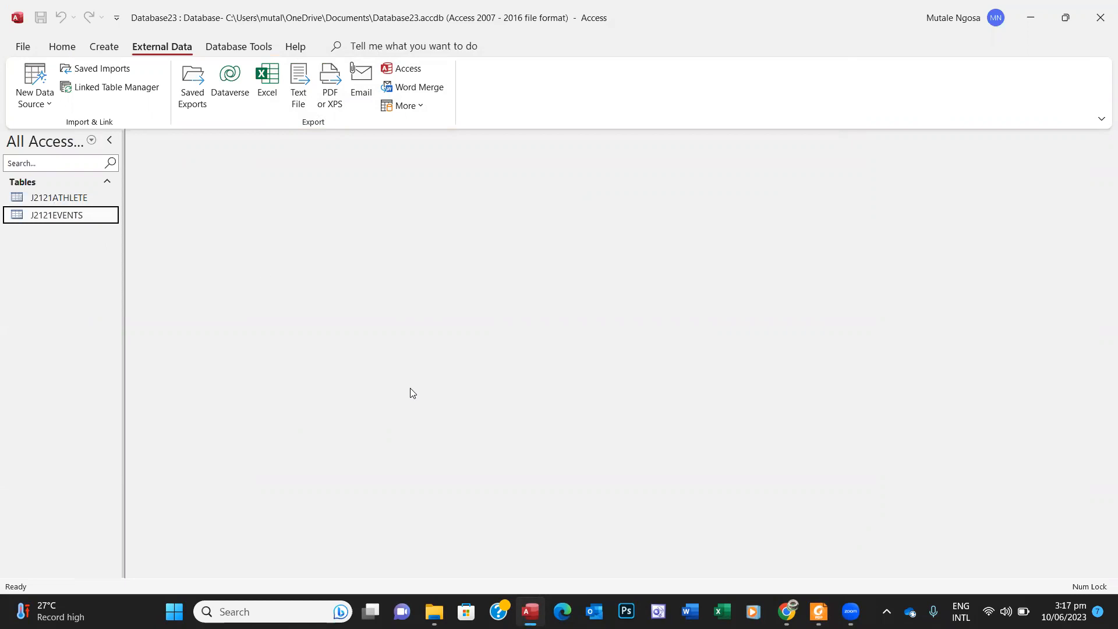
# Step: Scroll the question paper to page 7's J2121RESULTS.csv field requirements
pyautogui.moveTo(819, 612)
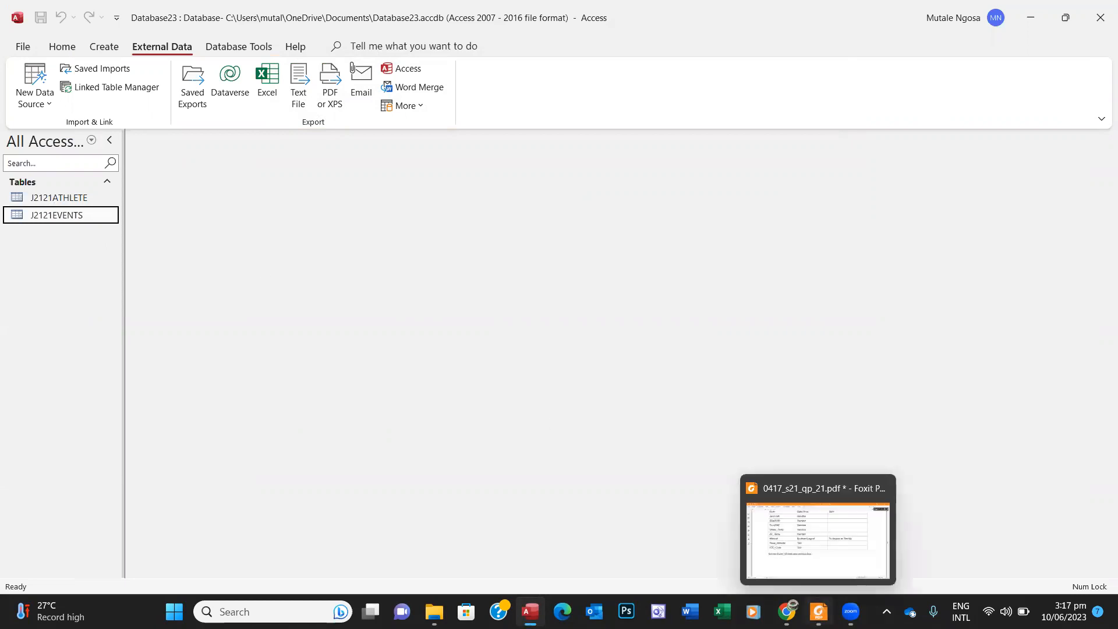
pyautogui.click(823, 492)
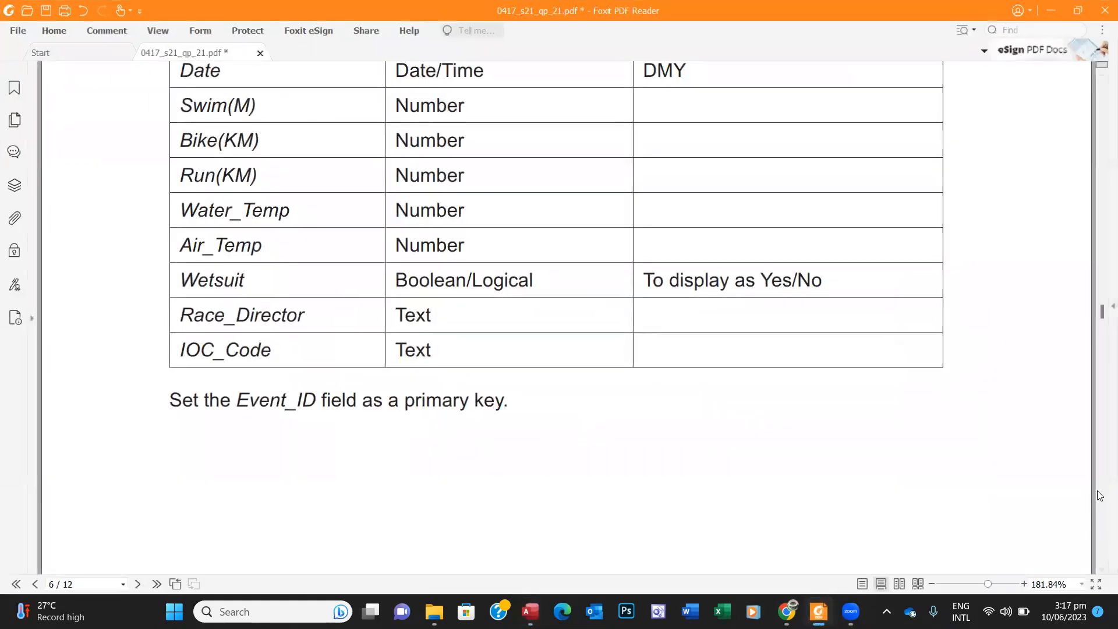
pyautogui.click(1102, 572)
pyautogui.click(1101, 571)
pyautogui.click(1102, 572)
pyautogui.click(1102, 572)
pyautogui.click(1101, 572)
pyautogui.click(1102, 571)
pyautogui.click(1101, 572)
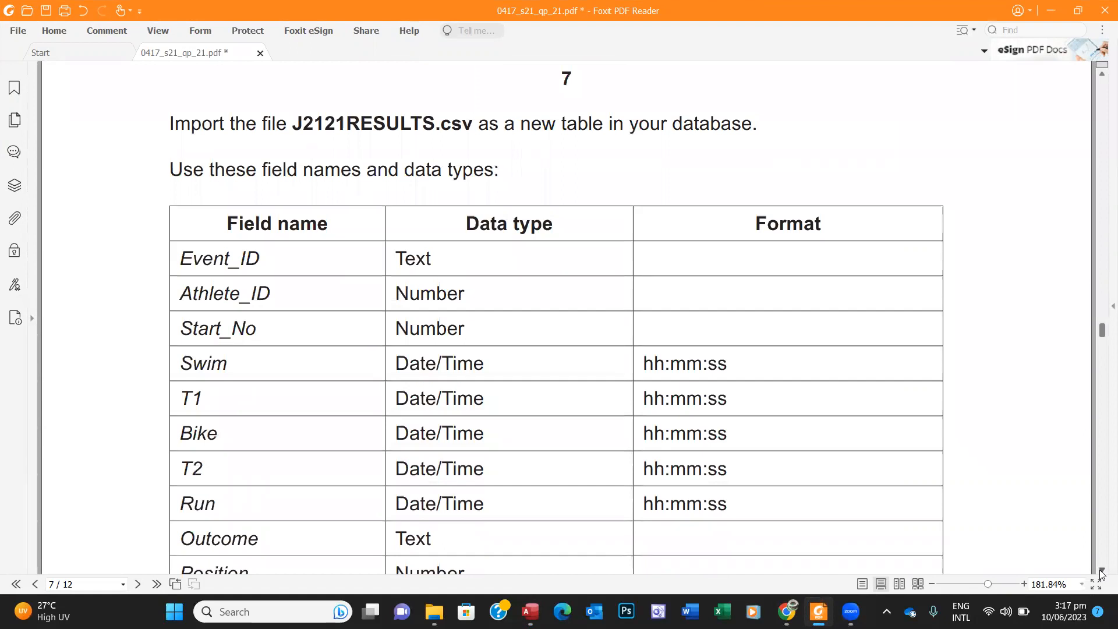
pyautogui.click(1101, 572)
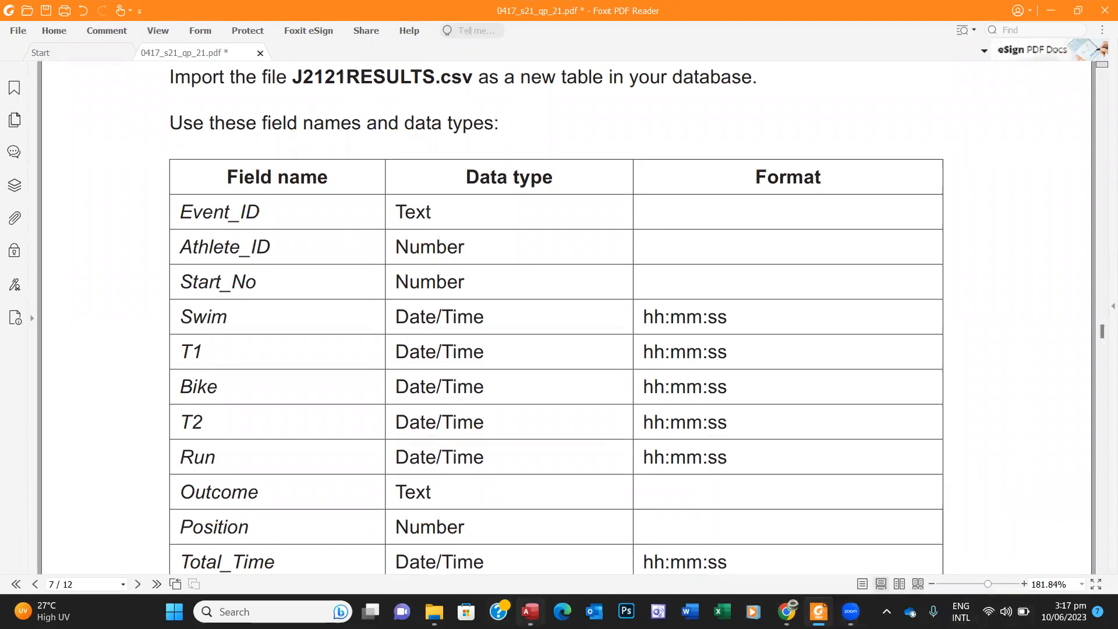
pyautogui.click(530, 612)
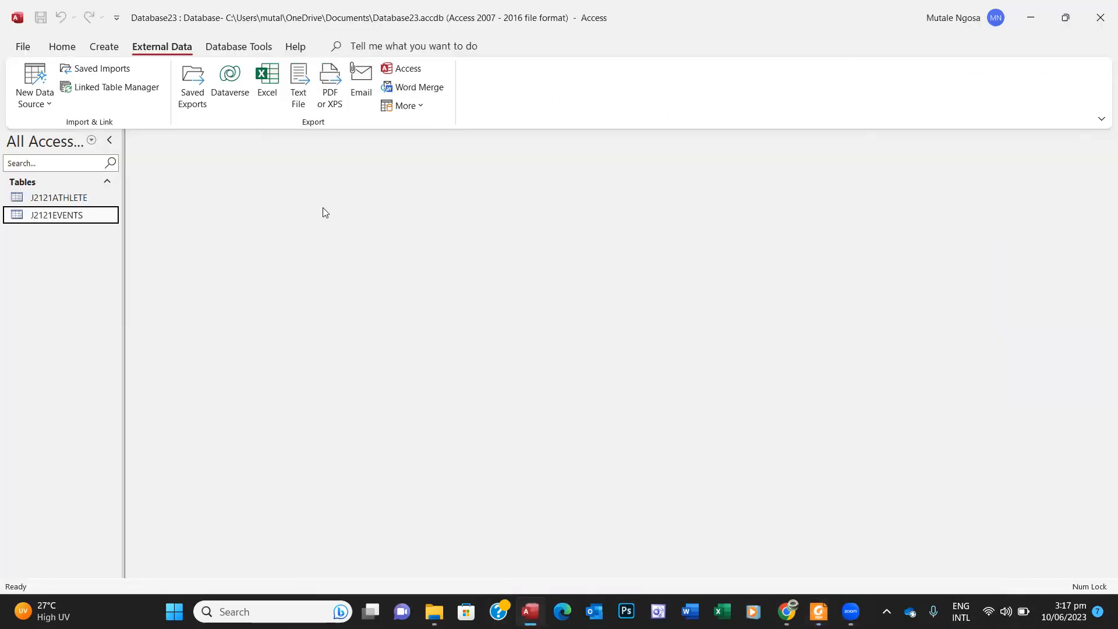
# Step: Pick J2121RESULTS.csv as the text-file source for a new import
pyautogui.click(52, 104)
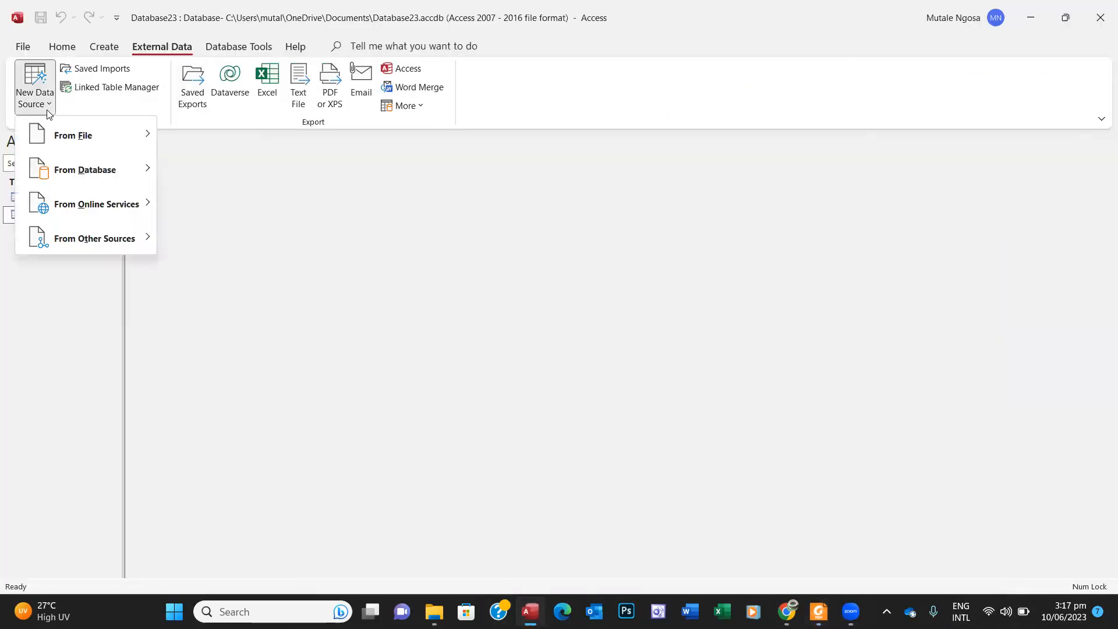
pyautogui.moveTo(63, 138)
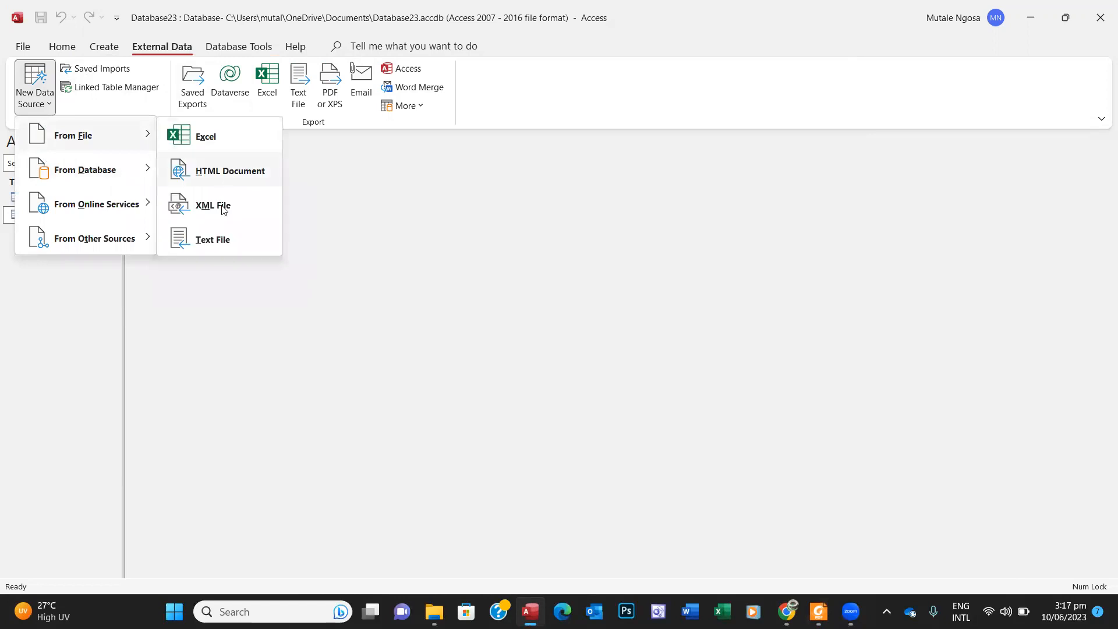
pyautogui.click(225, 238)
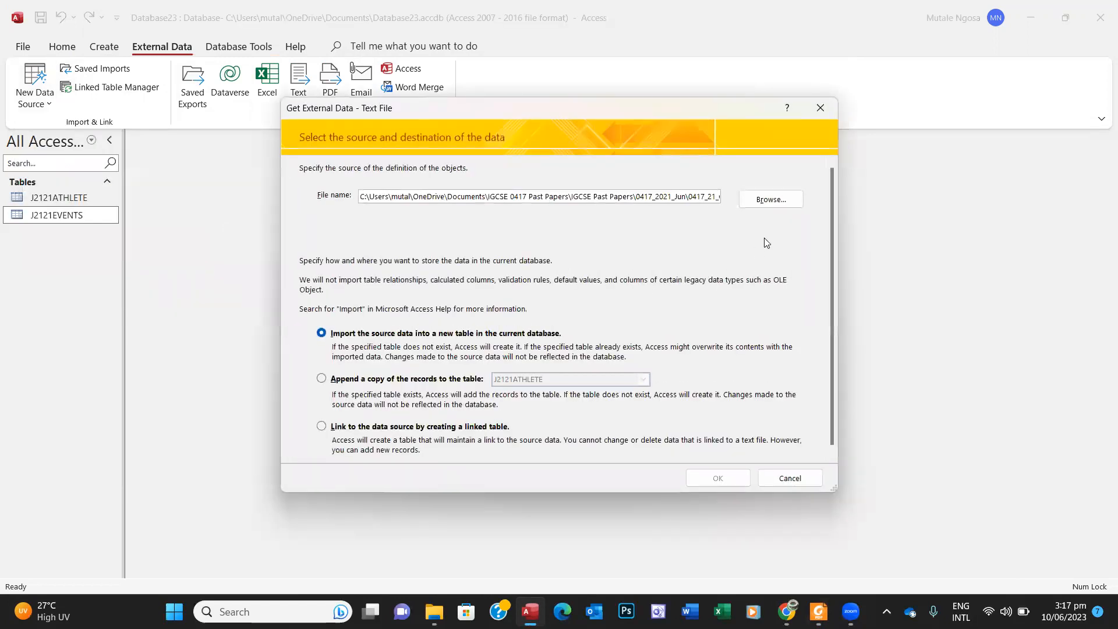
pyautogui.click(767, 201)
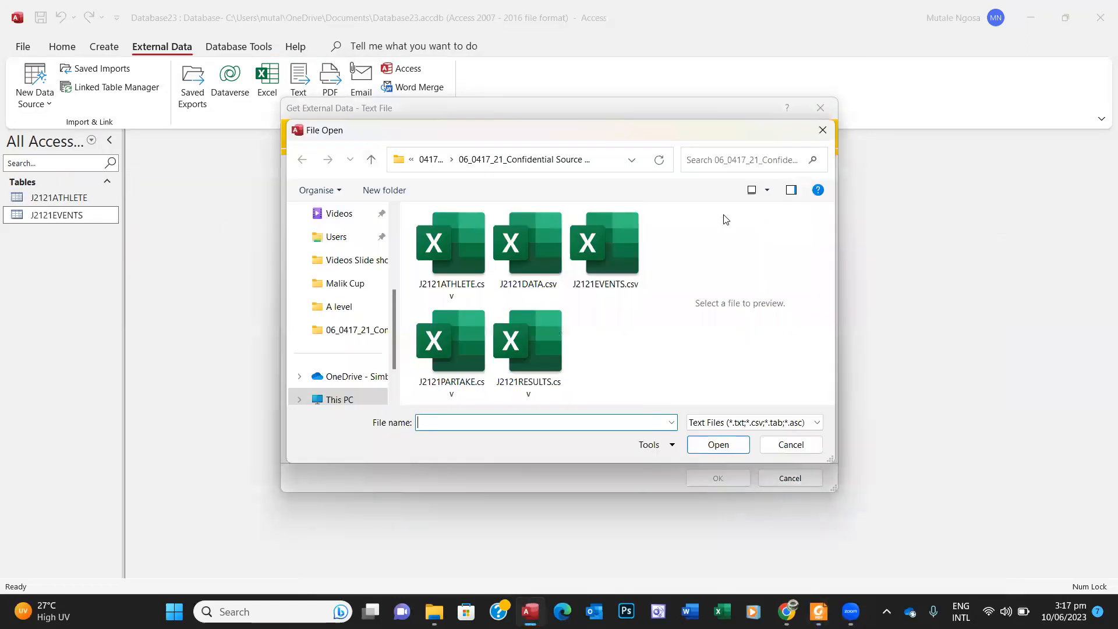
pyautogui.click(530, 324)
pyautogui.click(706, 446)
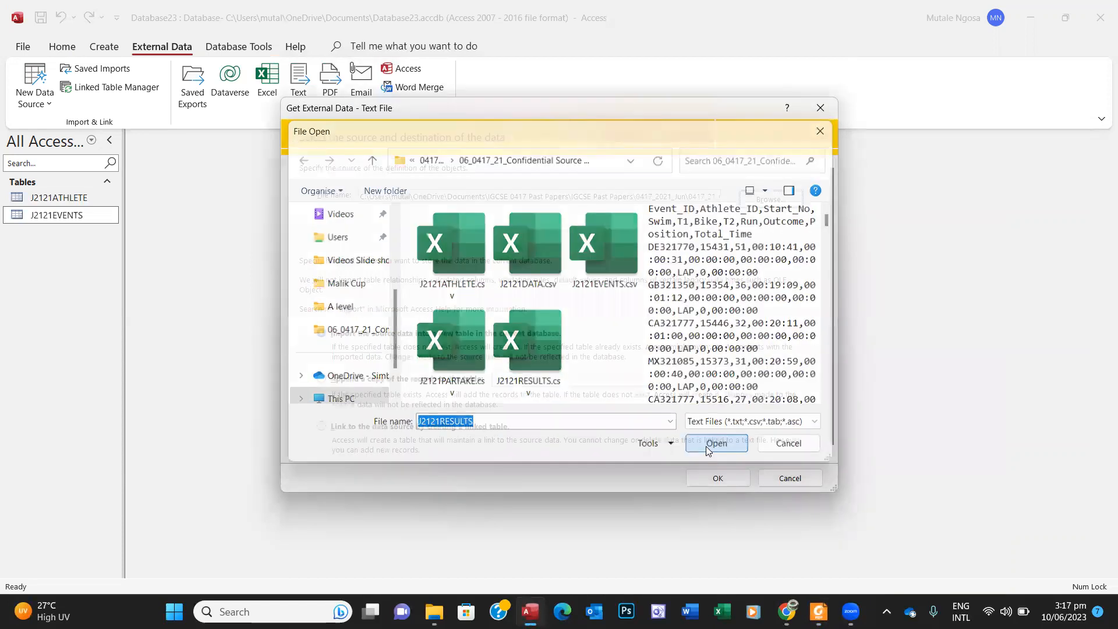
# Step: Import into a new table, comma-delimited, with field names from the first row
pyautogui.click(709, 478)
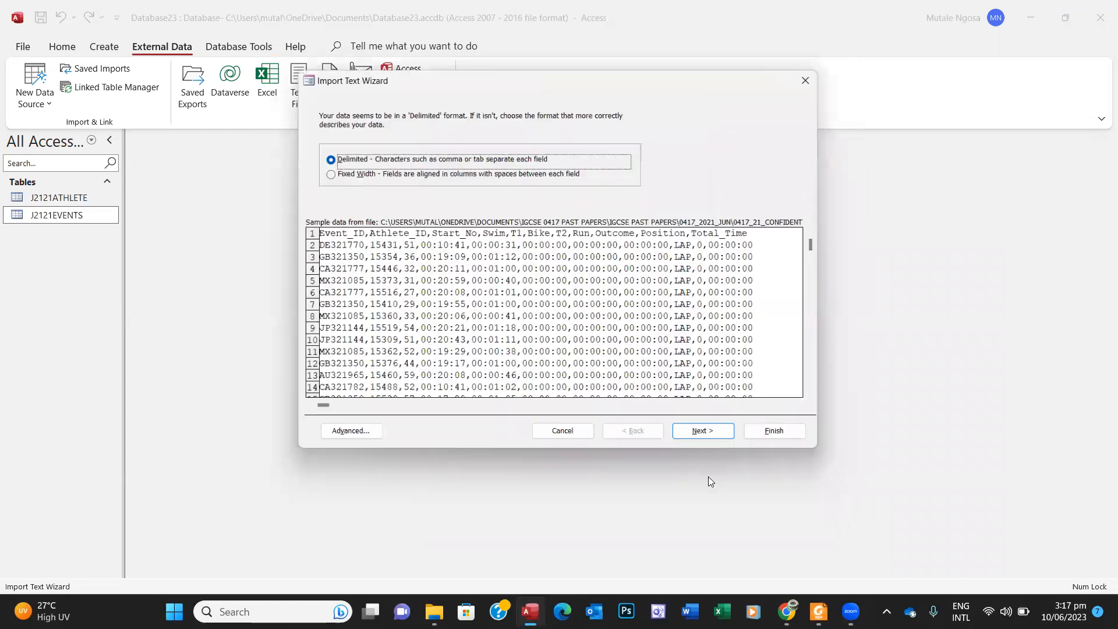
pyautogui.click(701, 438)
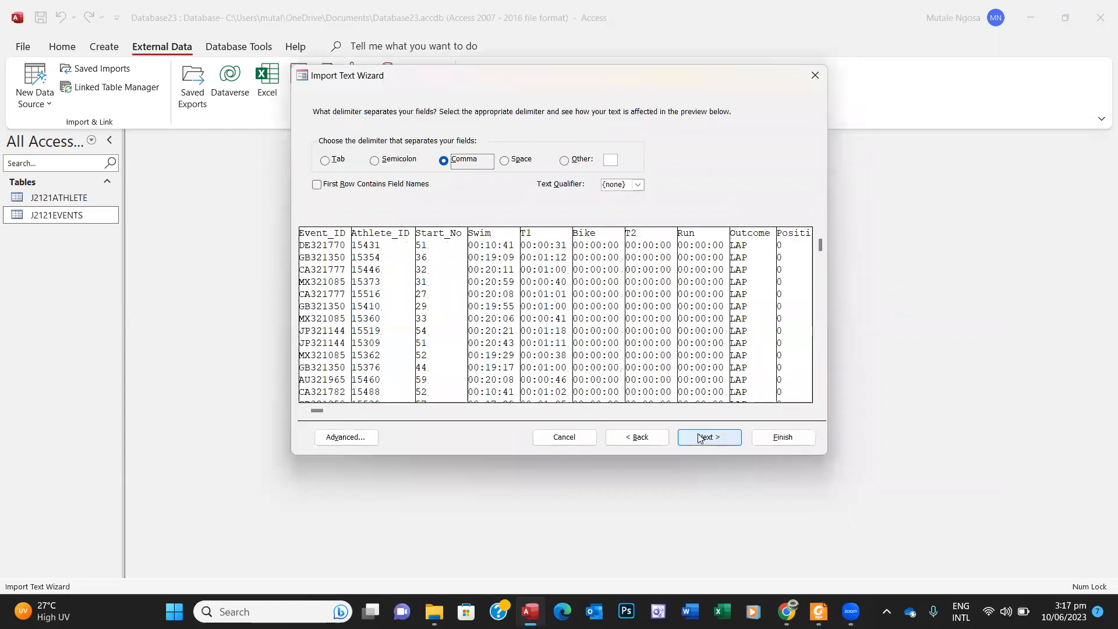
pyautogui.click(317, 184)
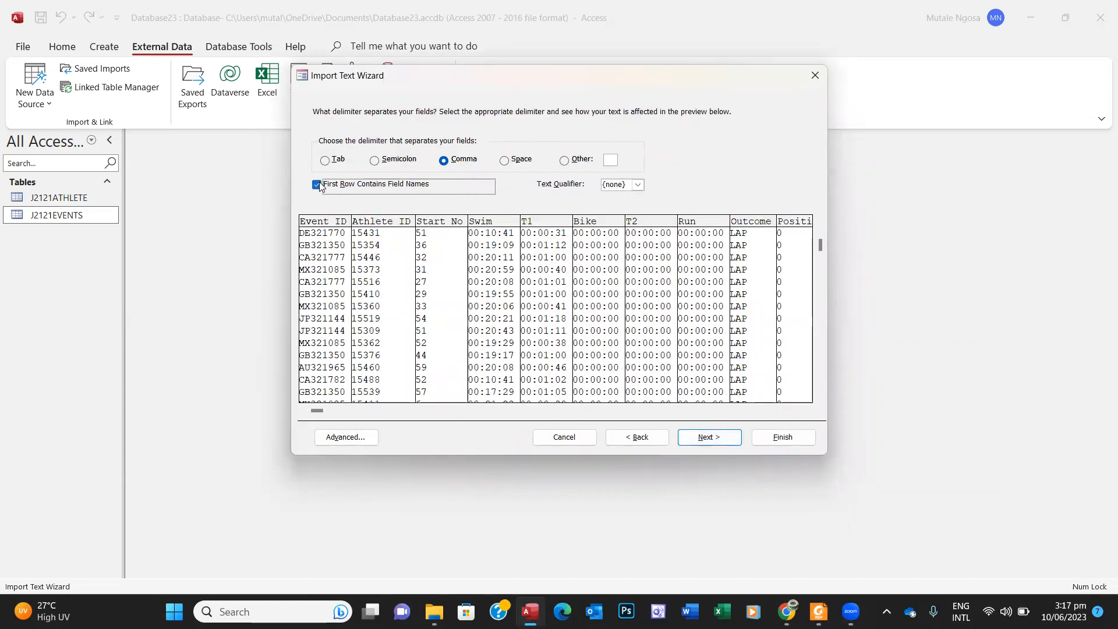
pyautogui.click(708, 437)
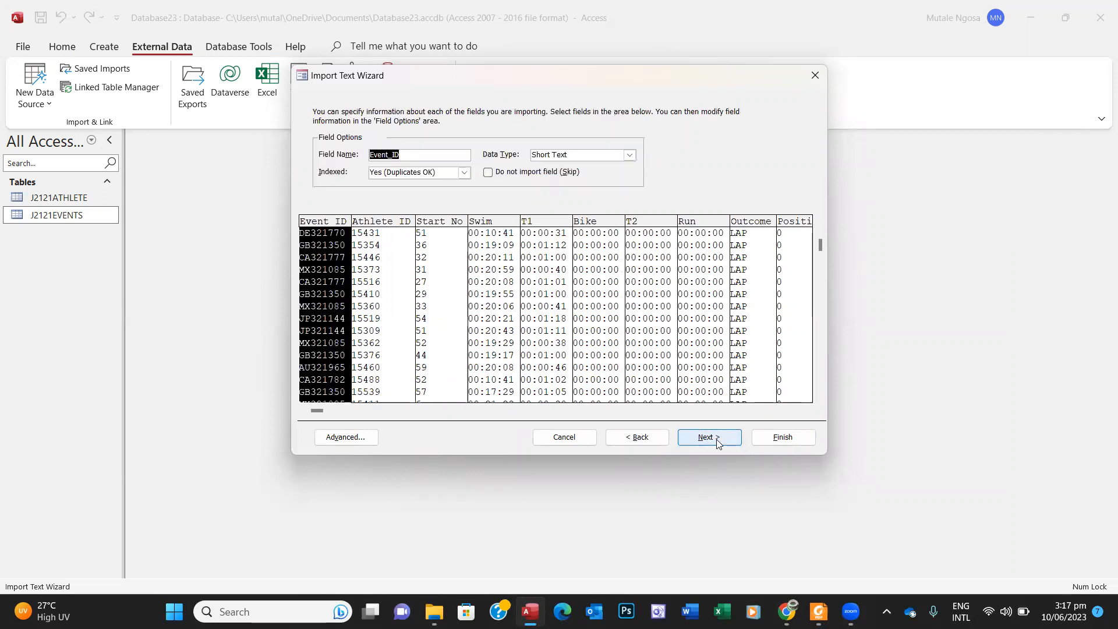
# Step: In the Advanced field settings, set Athlete_ID's data type to Integer
pyautogui.click(361, 437)
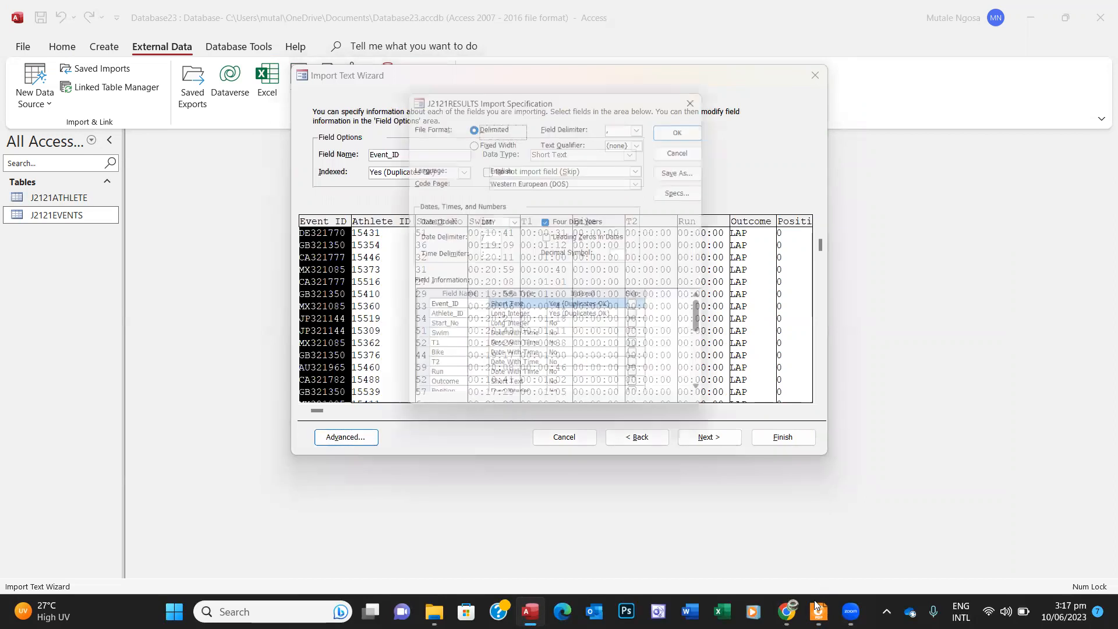
pyautogui.click(817, 610)
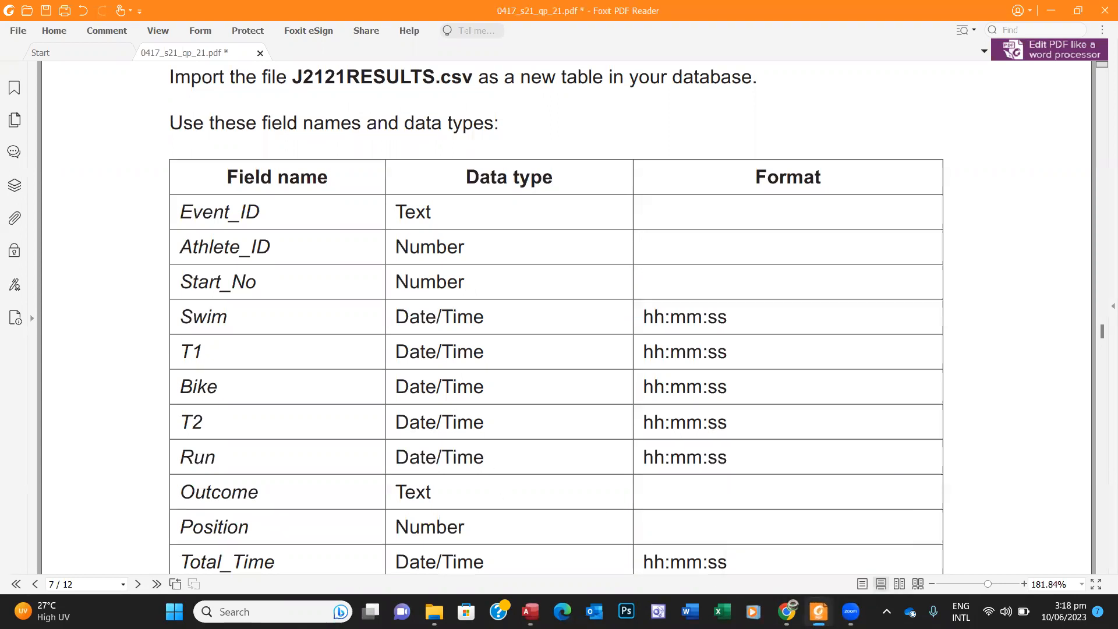
pyautogui.click(529, 611)
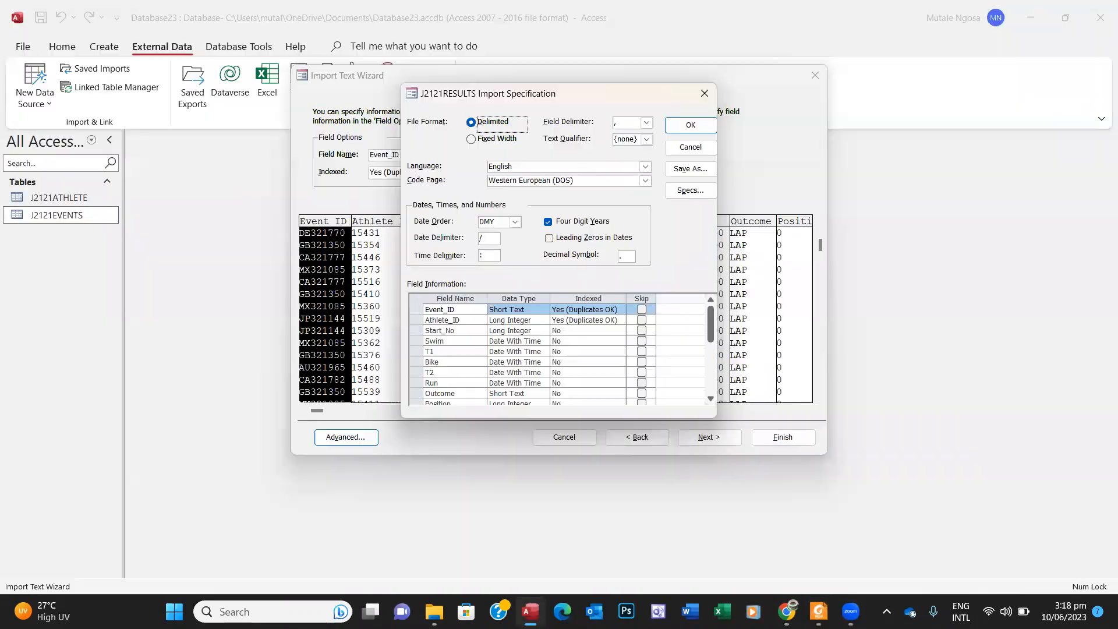
pyautogui.click(546, 320)
pyautogui.click(543, 320)
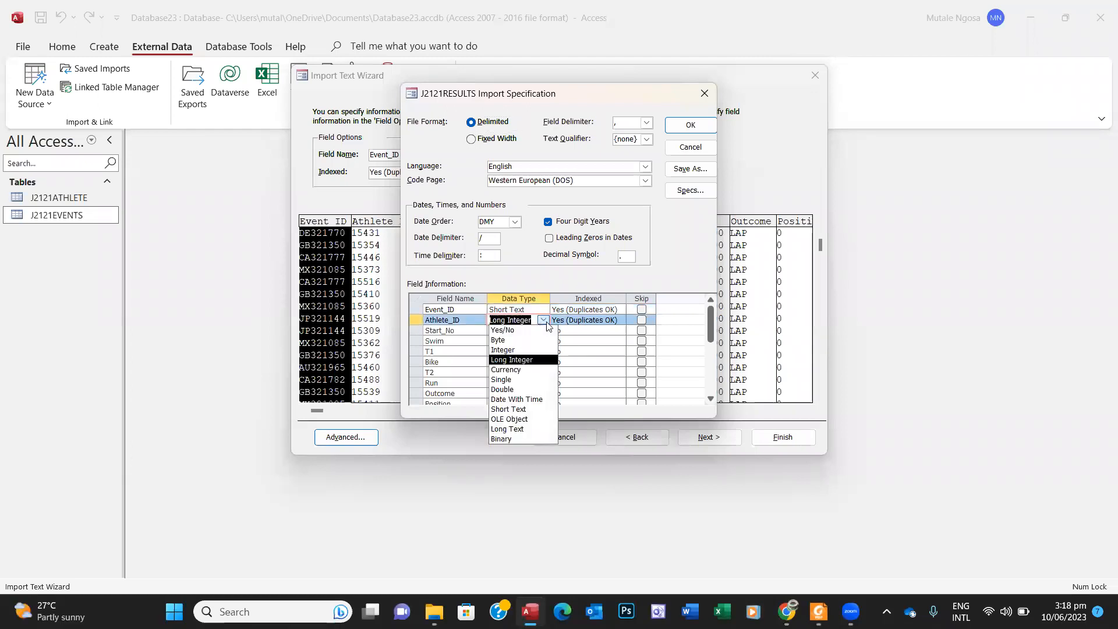
pyautogui.click(516, 350)
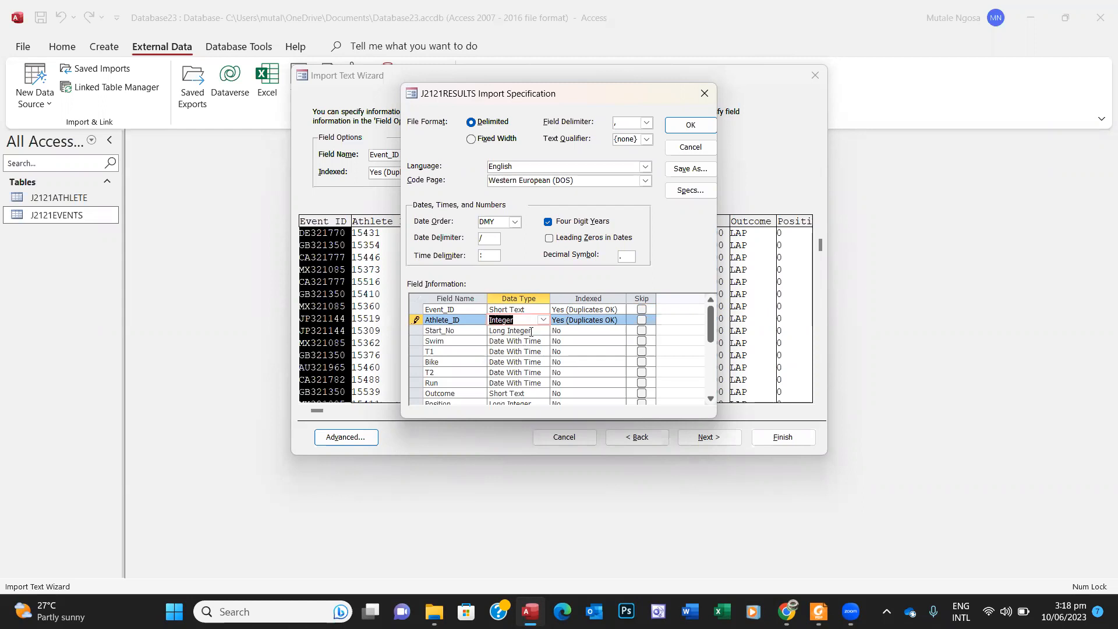
pyautogui.click(544, 320)
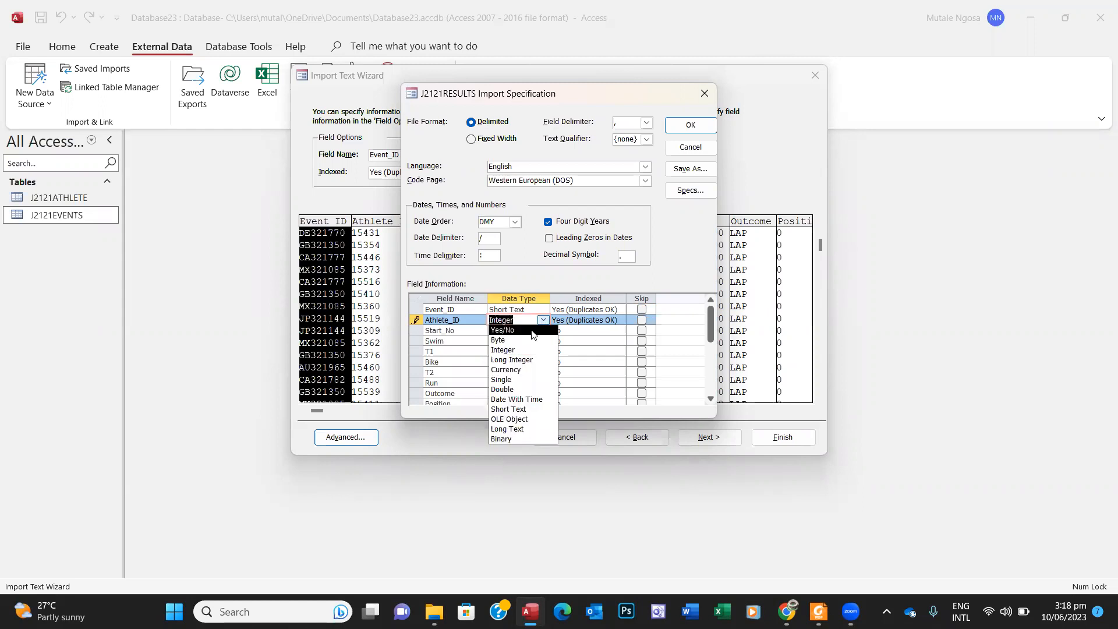
pyautogui.click(521, 409)
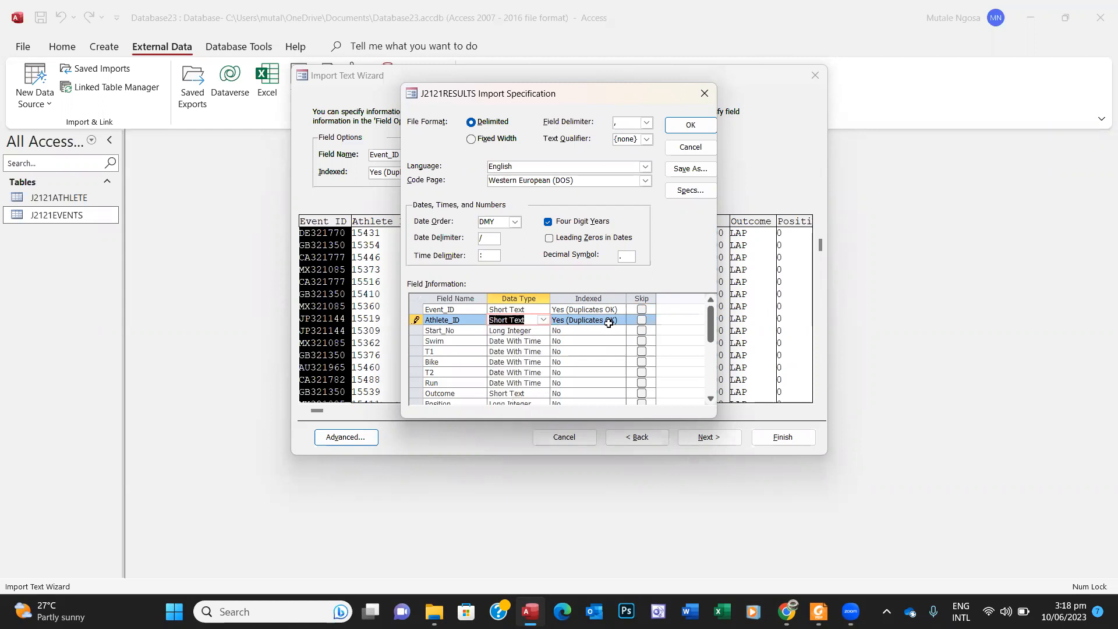
pyautogui.click(818, 606)
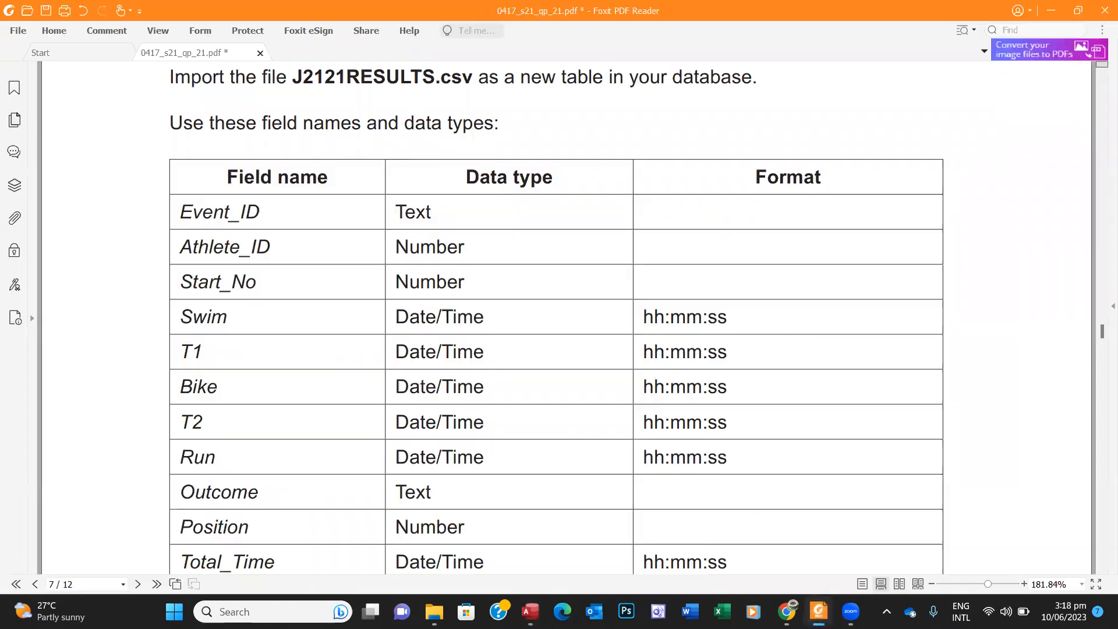
pyautogui.click(818, 610)
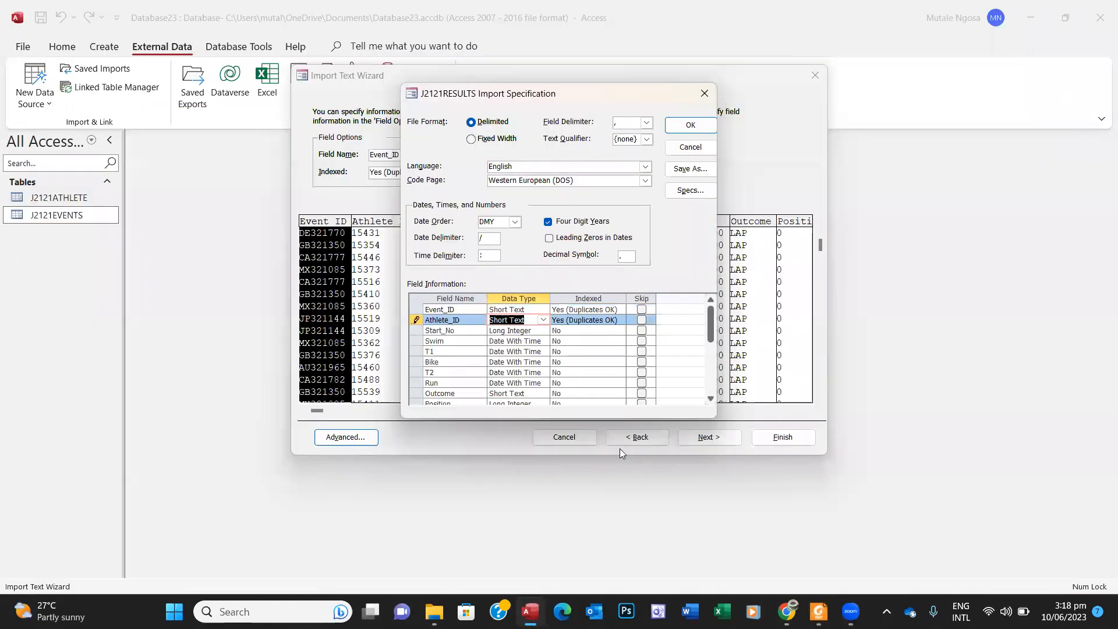
pyautogui.click(542, 321)
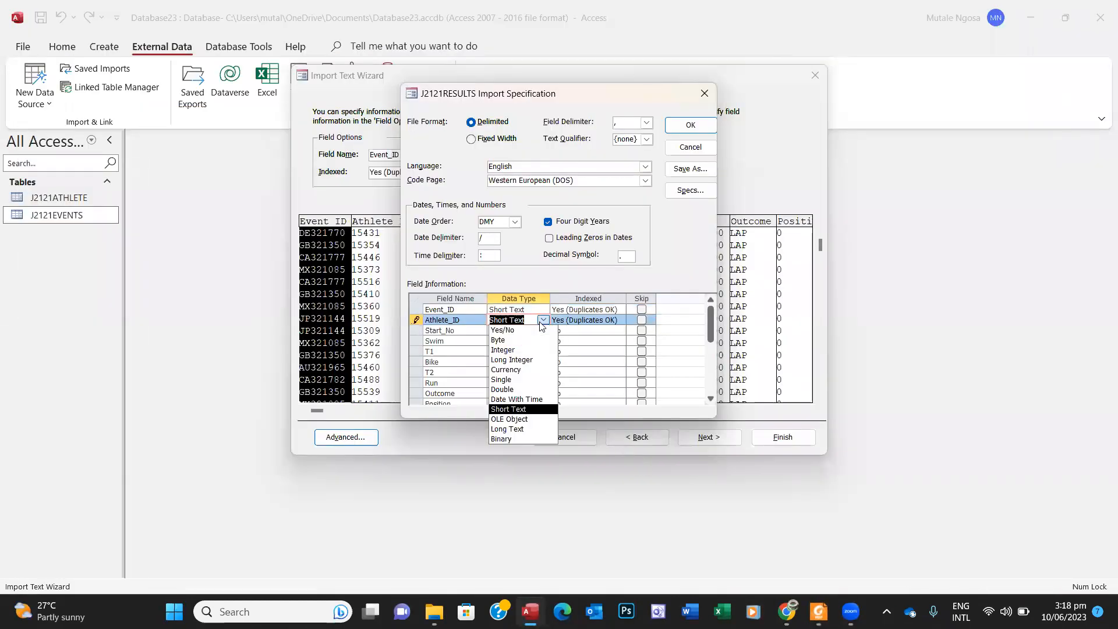
pyautogui.click(519, 350)
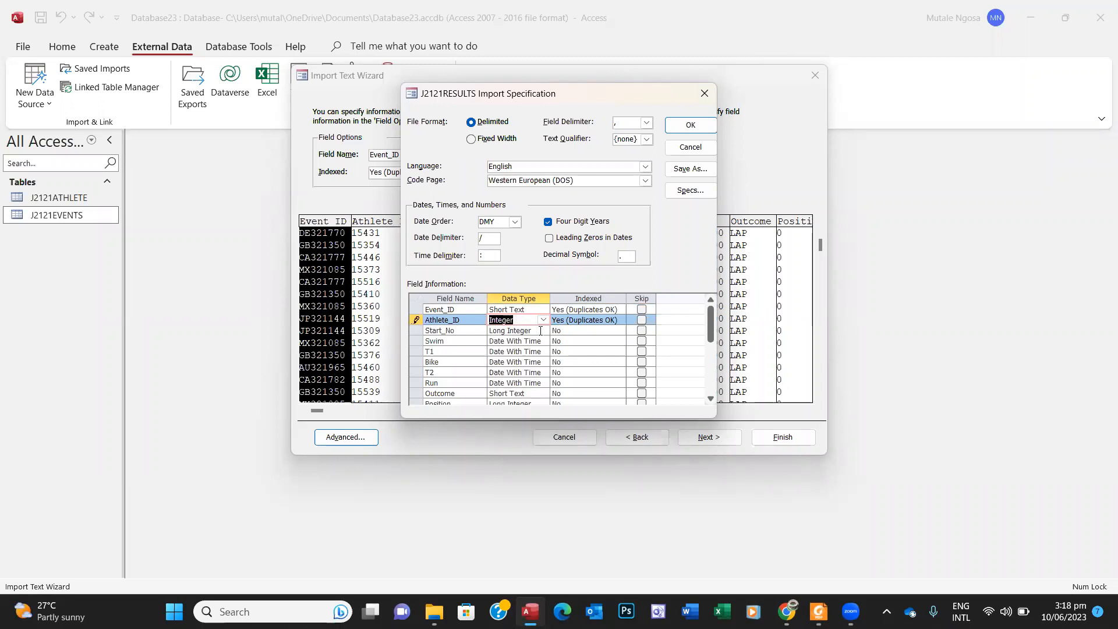
# Step: Set Start_No and Position to Integer and confirm the specification with OK
pyautogui.click(542, 331)
pyautogui.click(524, 360)
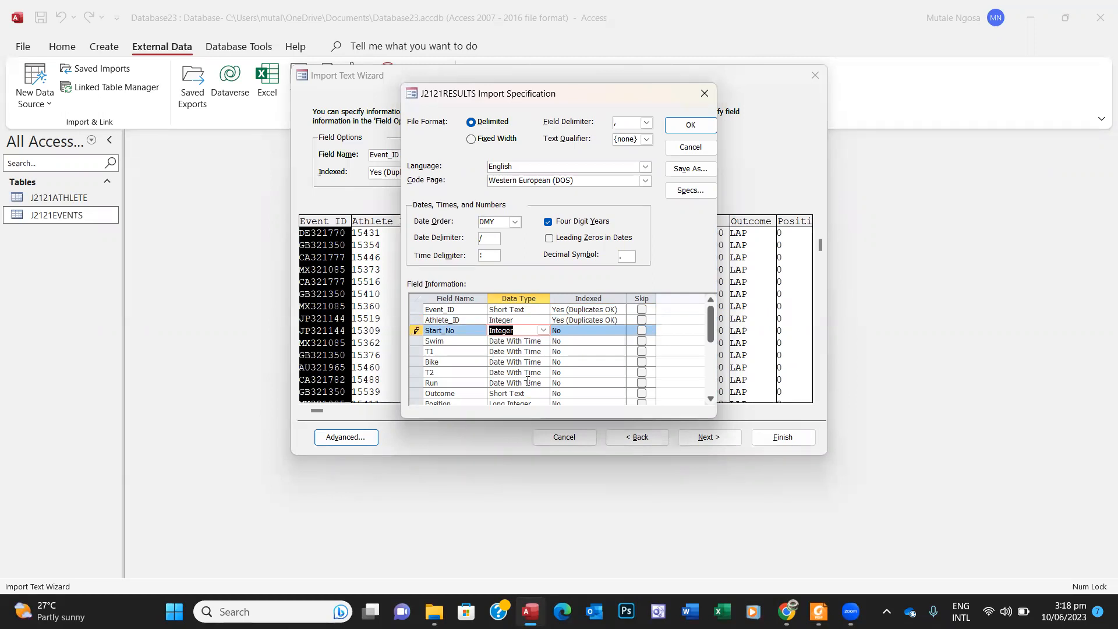
pyautogui.click(711, 401)
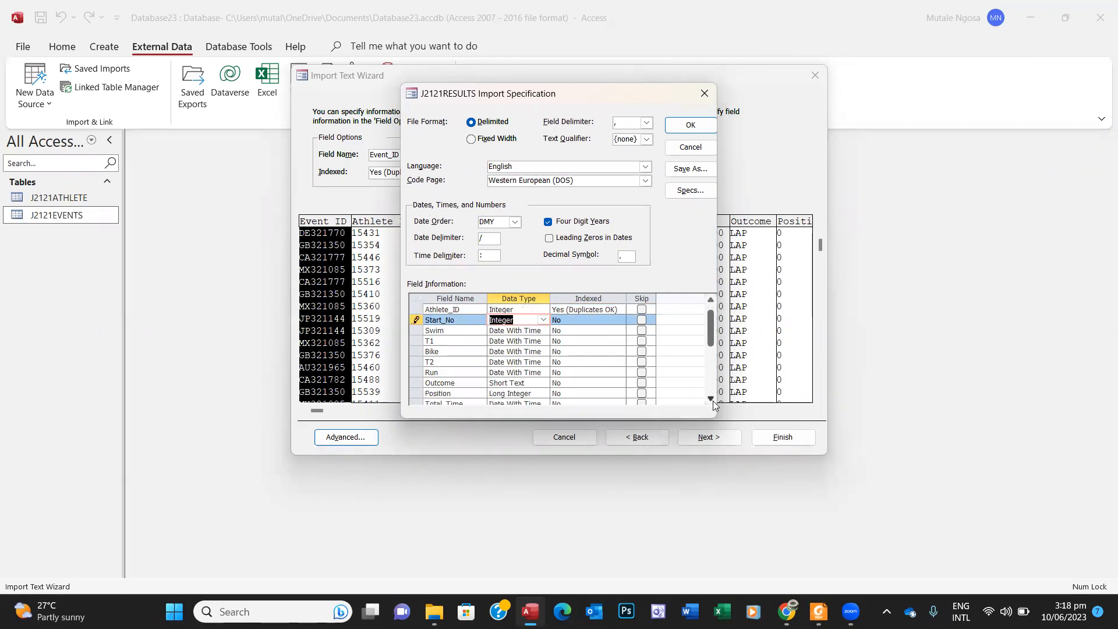
pyautogui.click(711, 401)
pyautogui.click(711, 401)
pyautogui.click(819, 611)
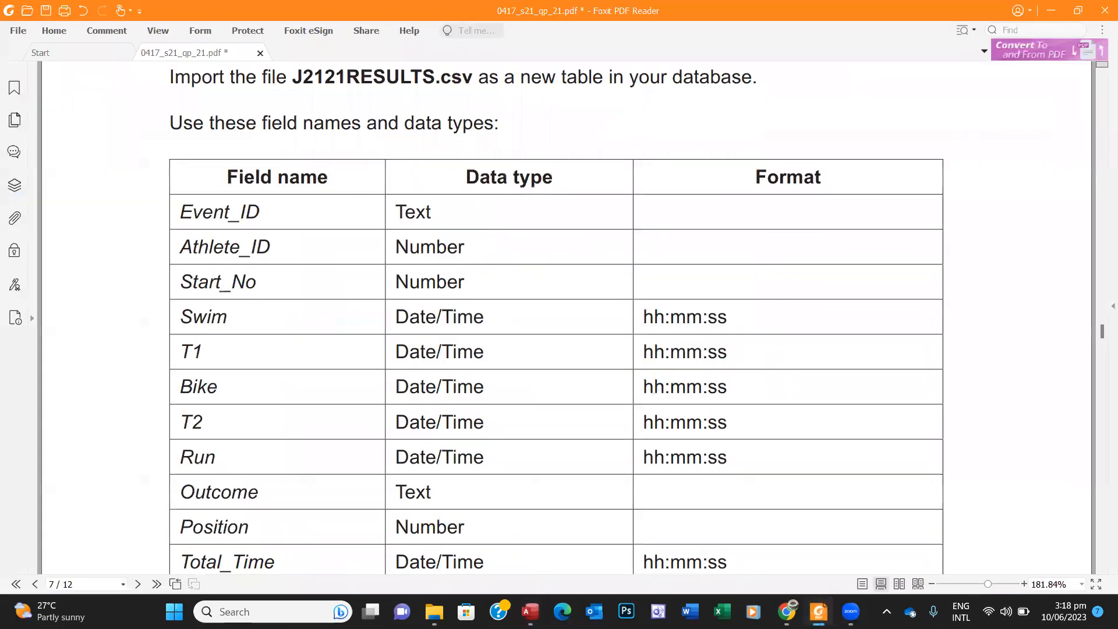
pyautogui.click(819, 611)
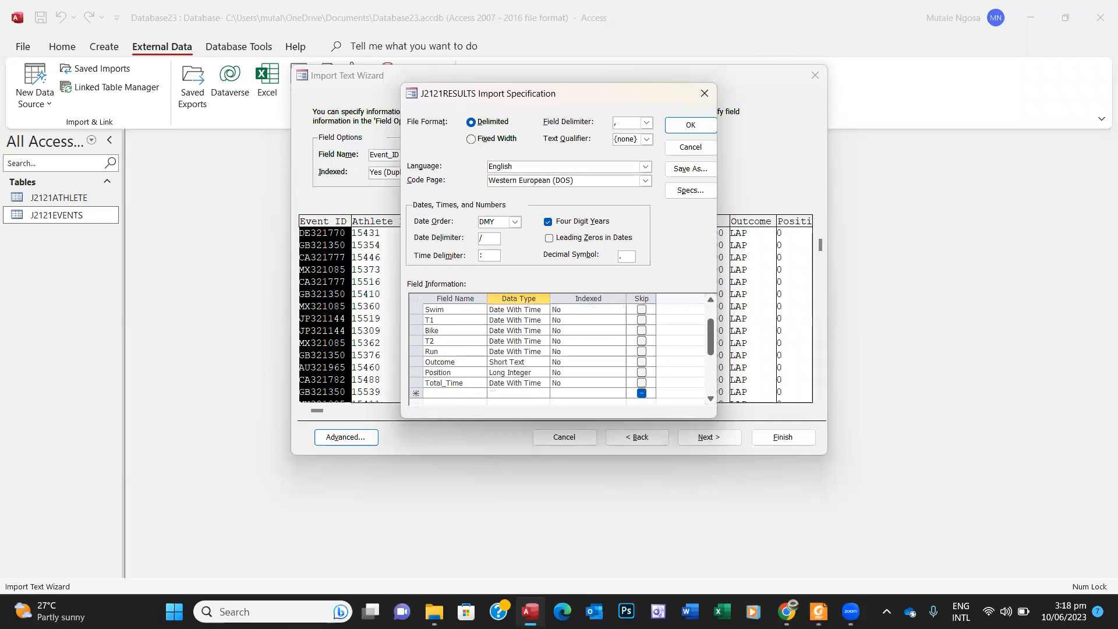
pyautogui.click(536, 374)
pyautogui.click(543, 373)
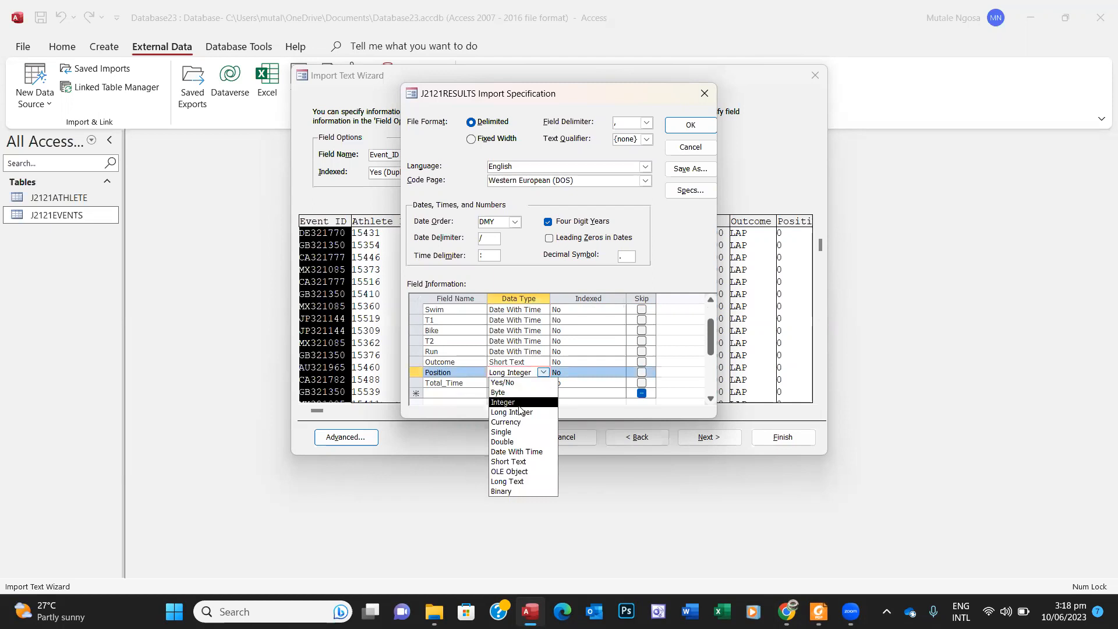
pyautogui.click(520, 404)
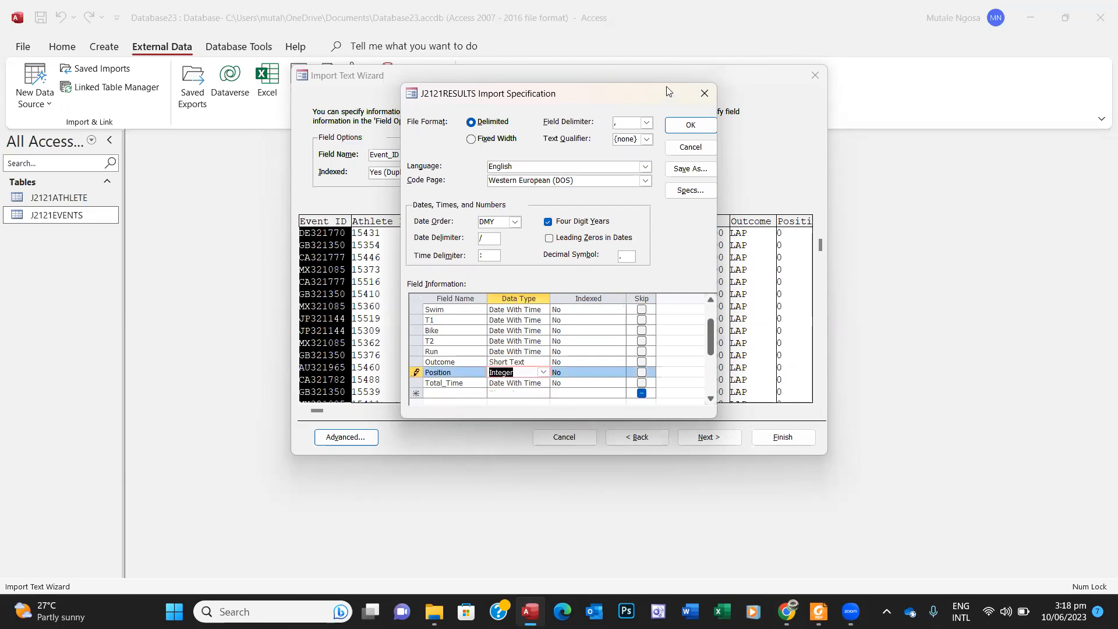
pyautogui.click(688, 126)
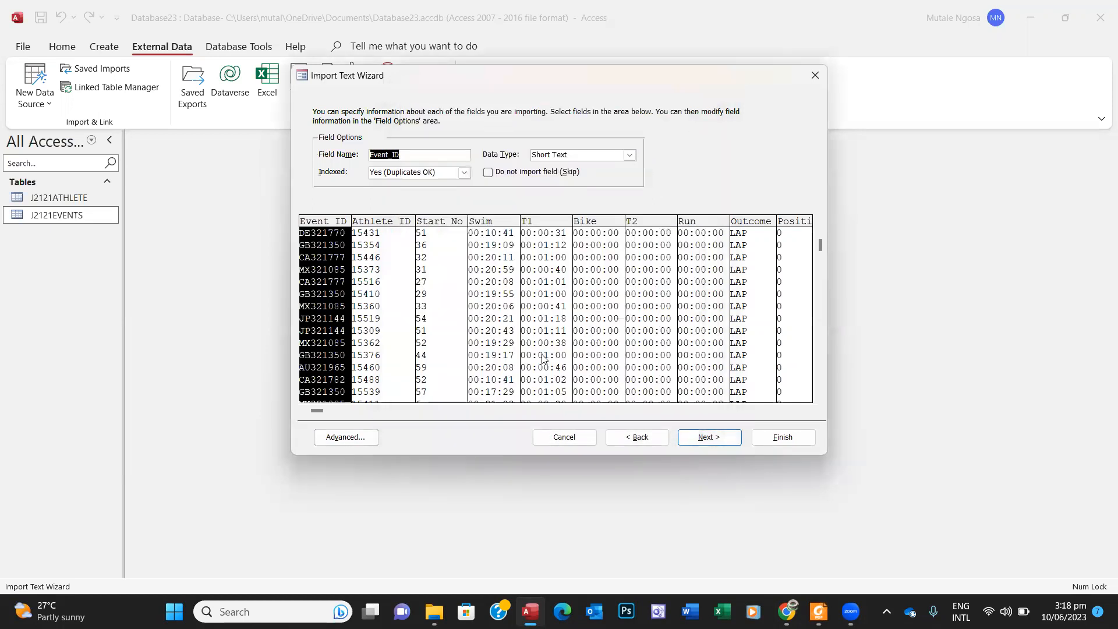
# Step: Check in the question paper that J2121RESULTS should have no primary key
pyautogui.click(703, 443)
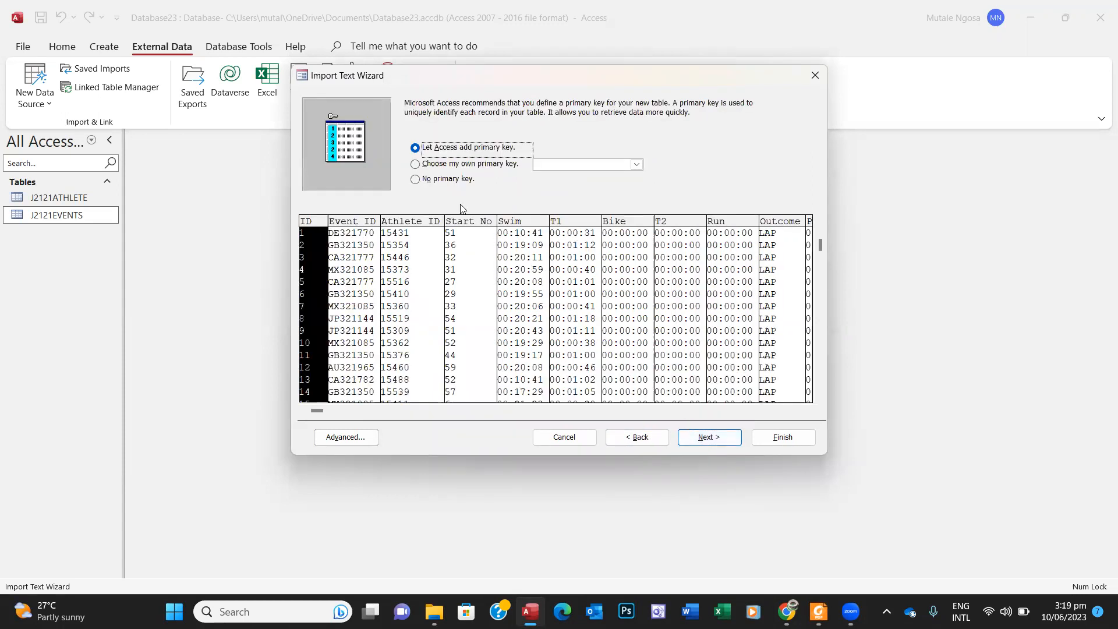
pyautogui.click(416, 165)
pyautogui.click(819, 610)
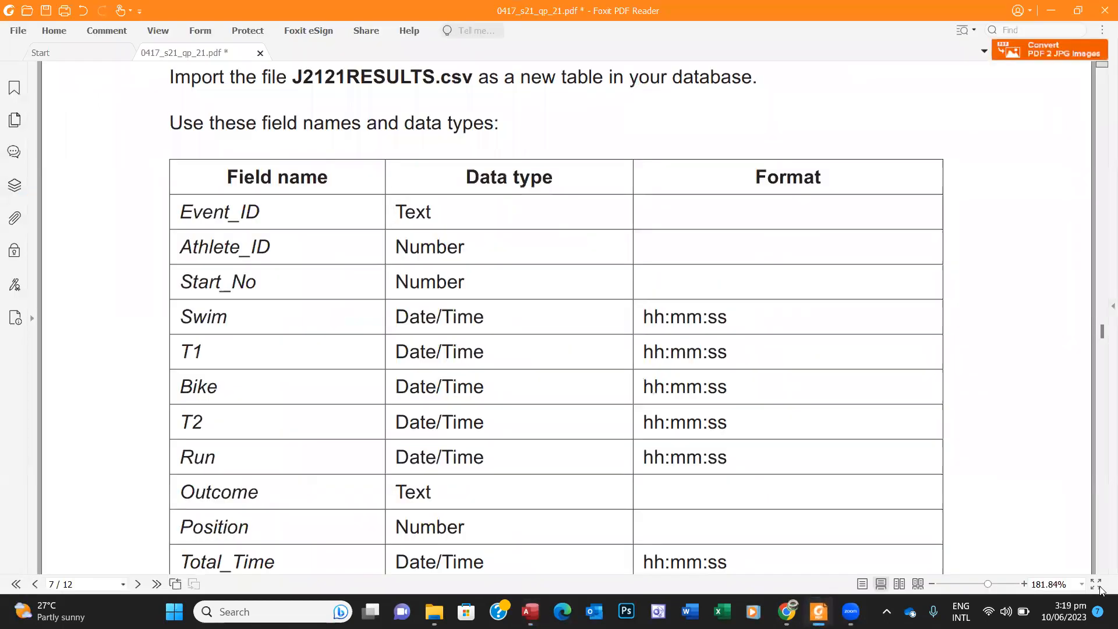
pyautogui.click(1101, 573)
pyautogui.click(1102, 572)
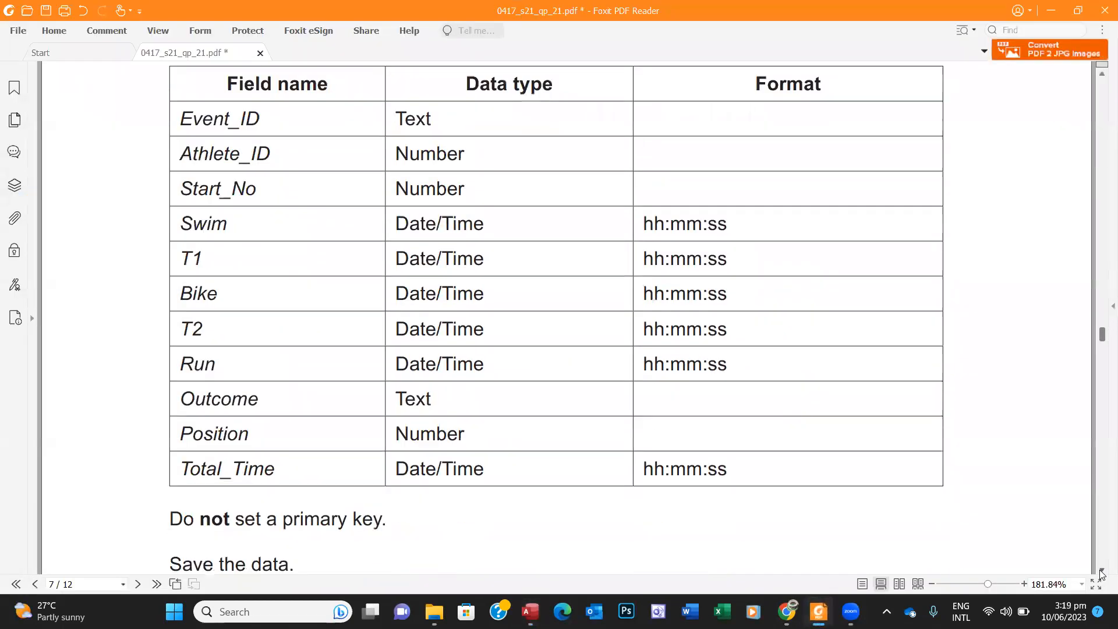
pyautogui.click(1101, 572)
pyautogui.click(1101, 573)
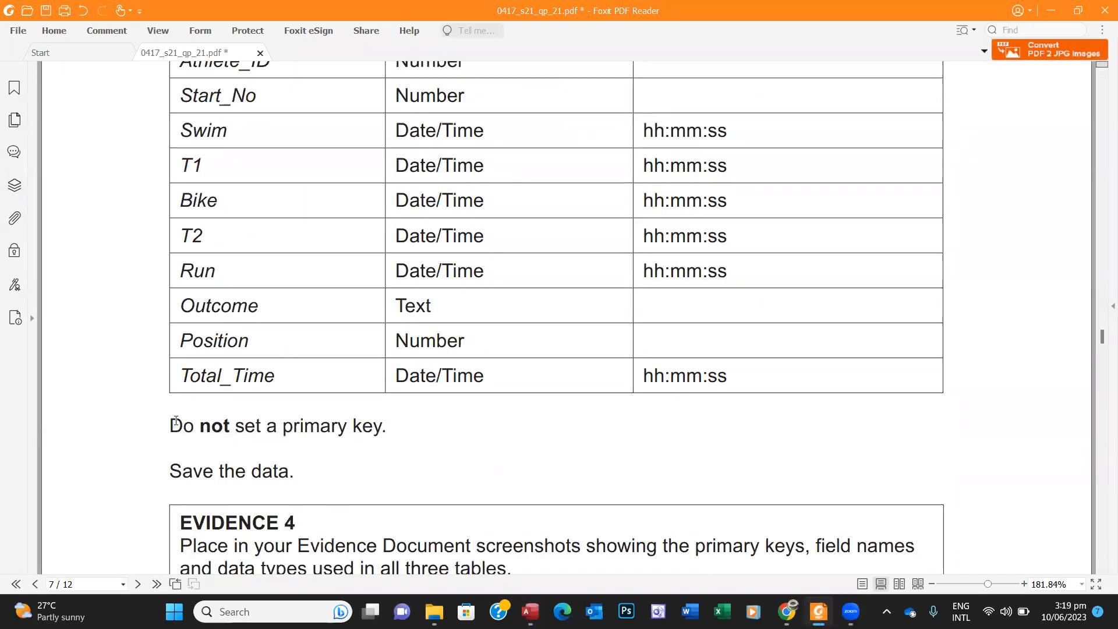
pyautogui.moveTo(172, 424); pyautogui.dragTo(392, 429)
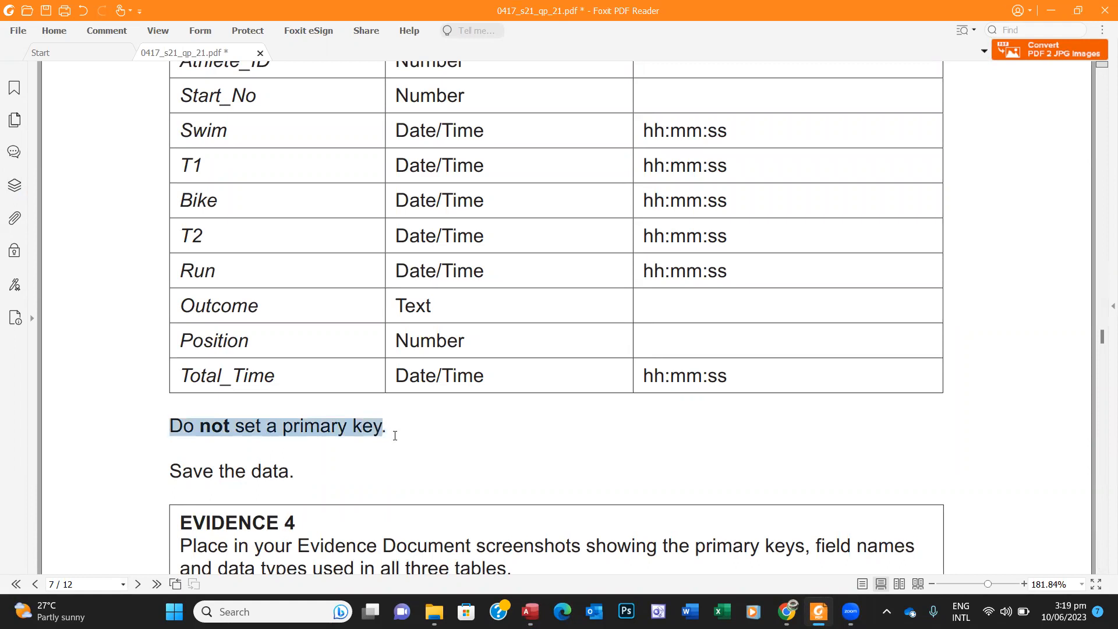
pyautogui.click(818, 611)
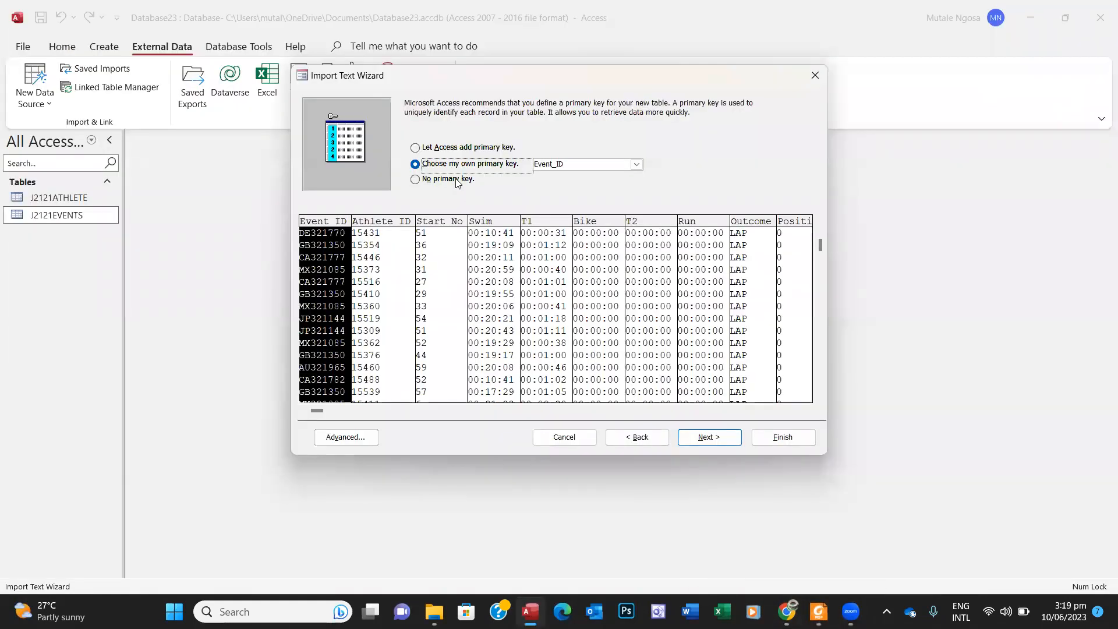
# Step: Choose No primary key, finish the J2121RESULTS import and close the summary
pyautogui.click(416, 180)
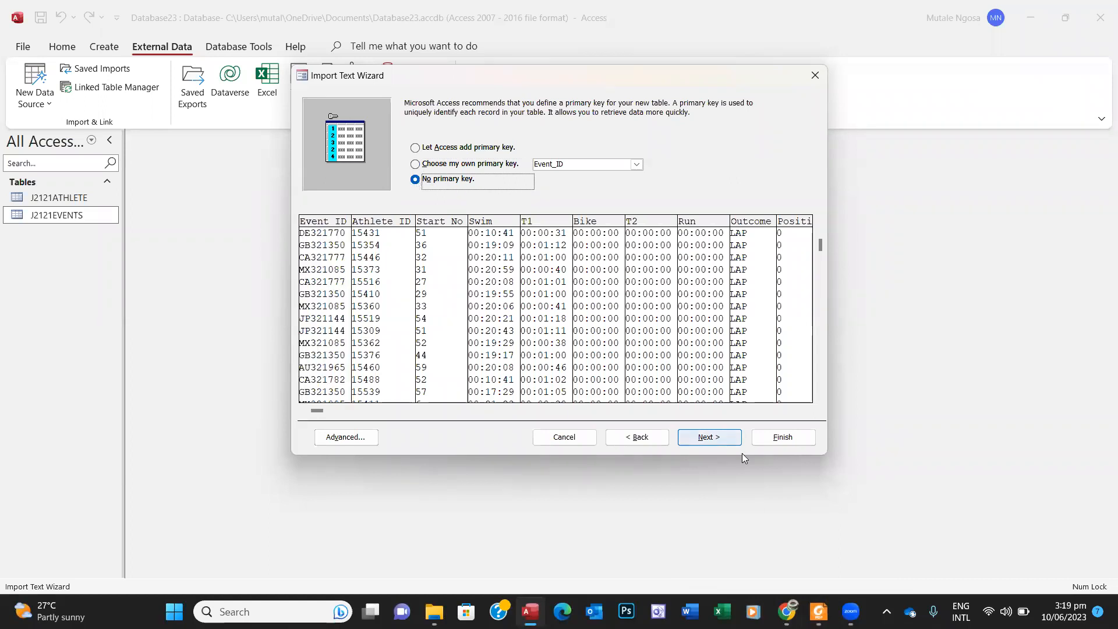
pyautogui.click(709, 437)
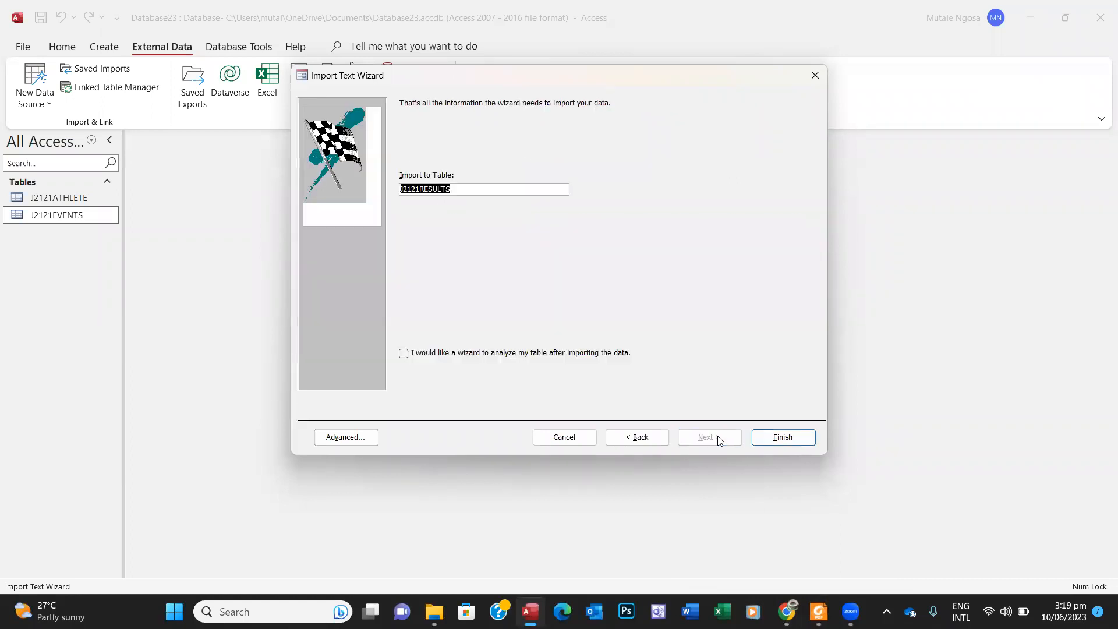
pyautogui.click(762, 436)
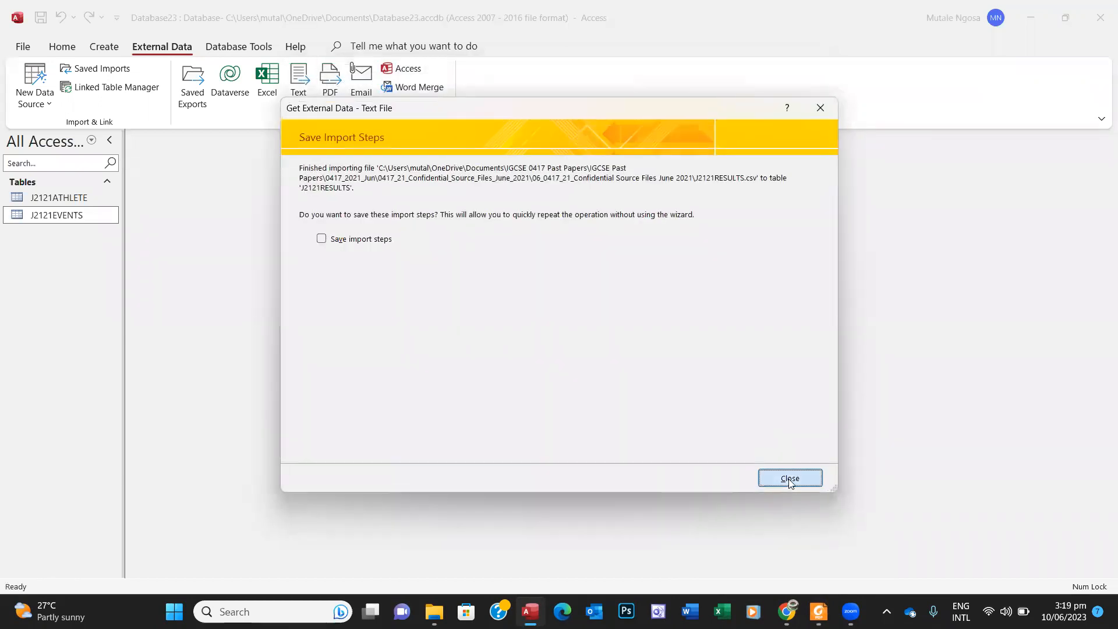
pyautogui.click(789, 478)
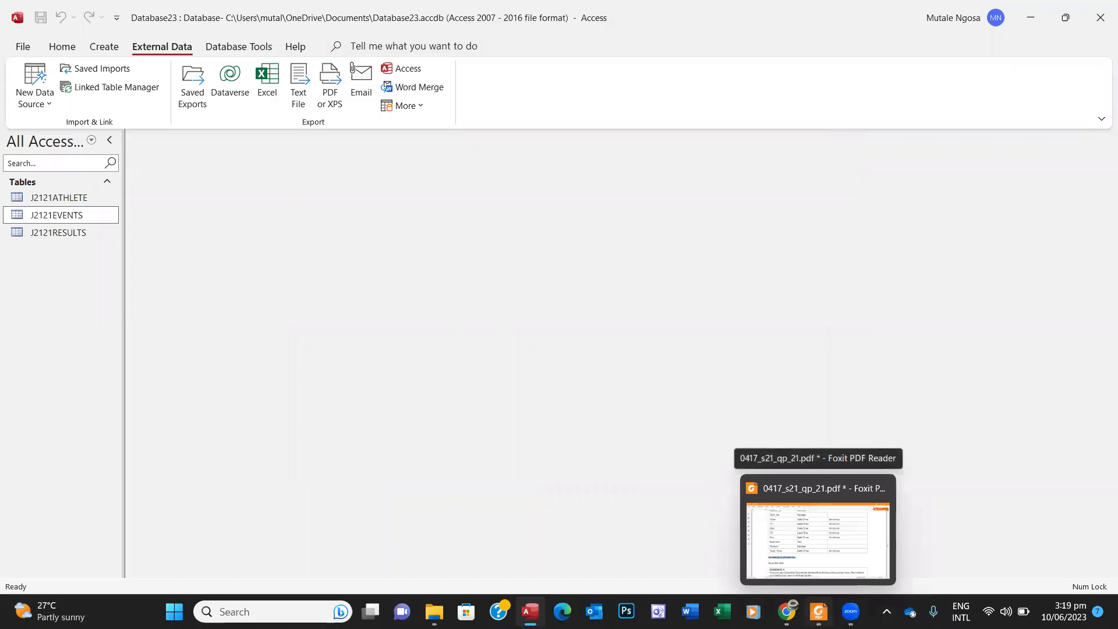
pyautogui.click(815, 532)
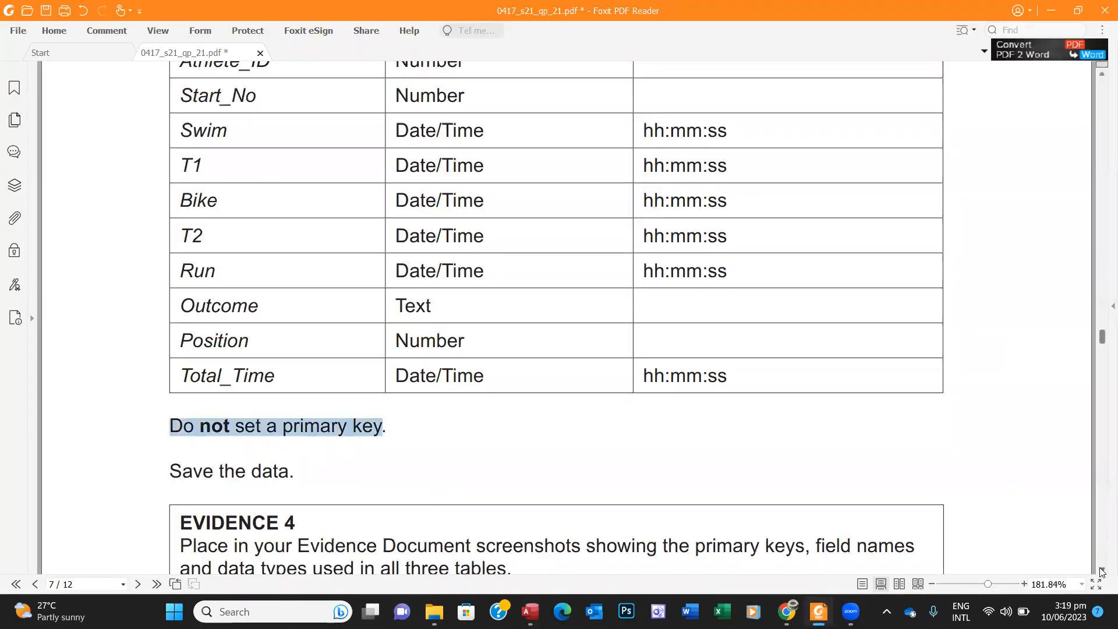
pyautogui.click(1102, 570)
pyautogui.scroll(-5, 1102, 571)
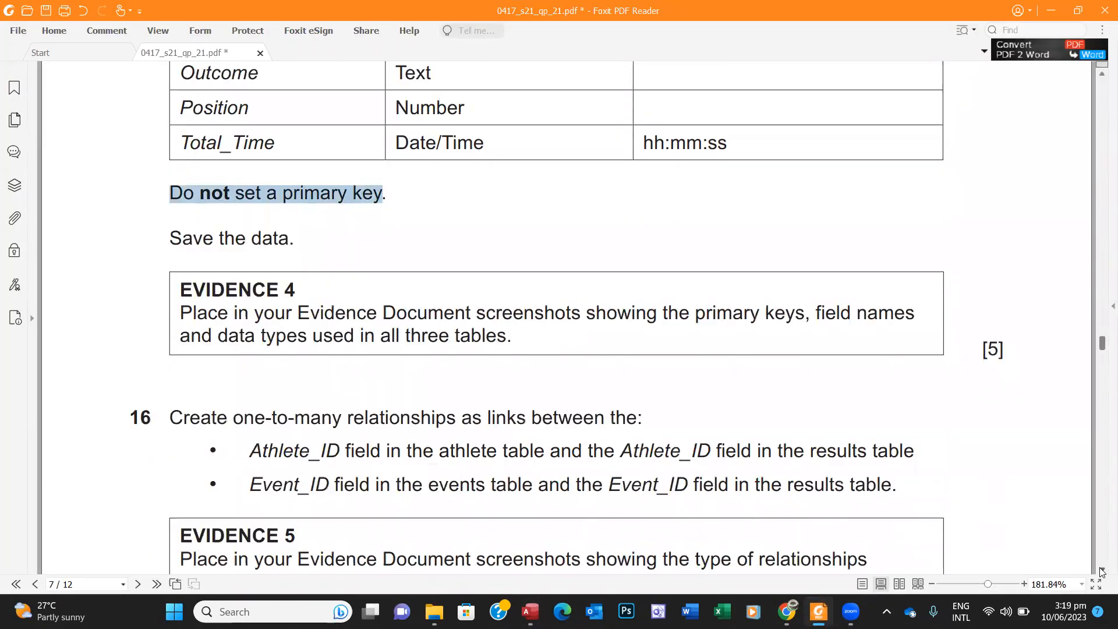
pyautogui.click(1102, 572)
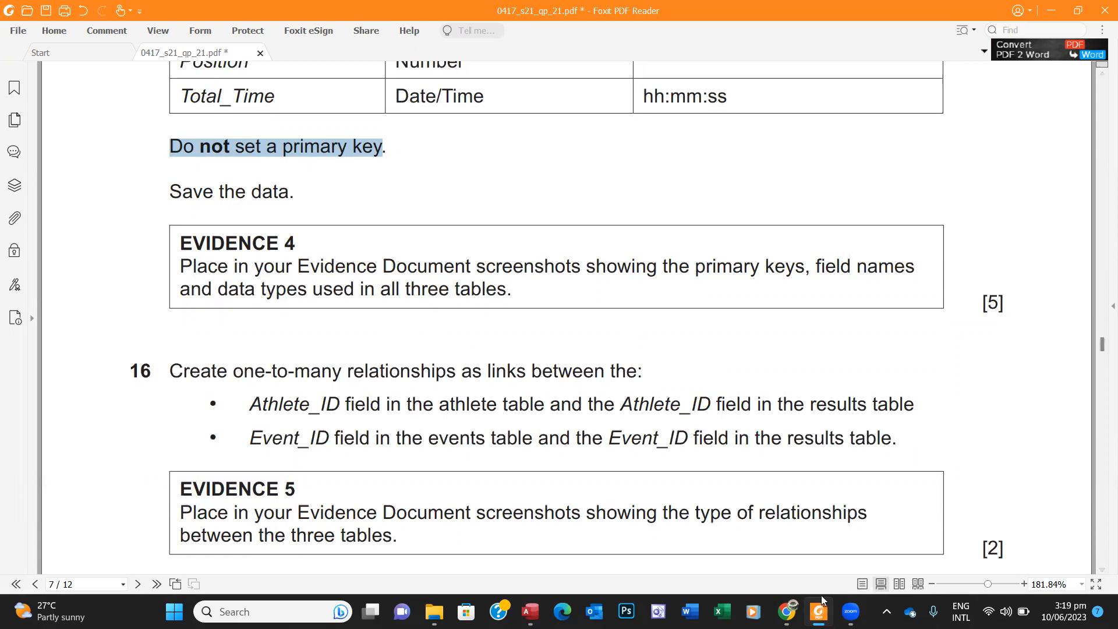
pyautogui.moveTo(819, 609)
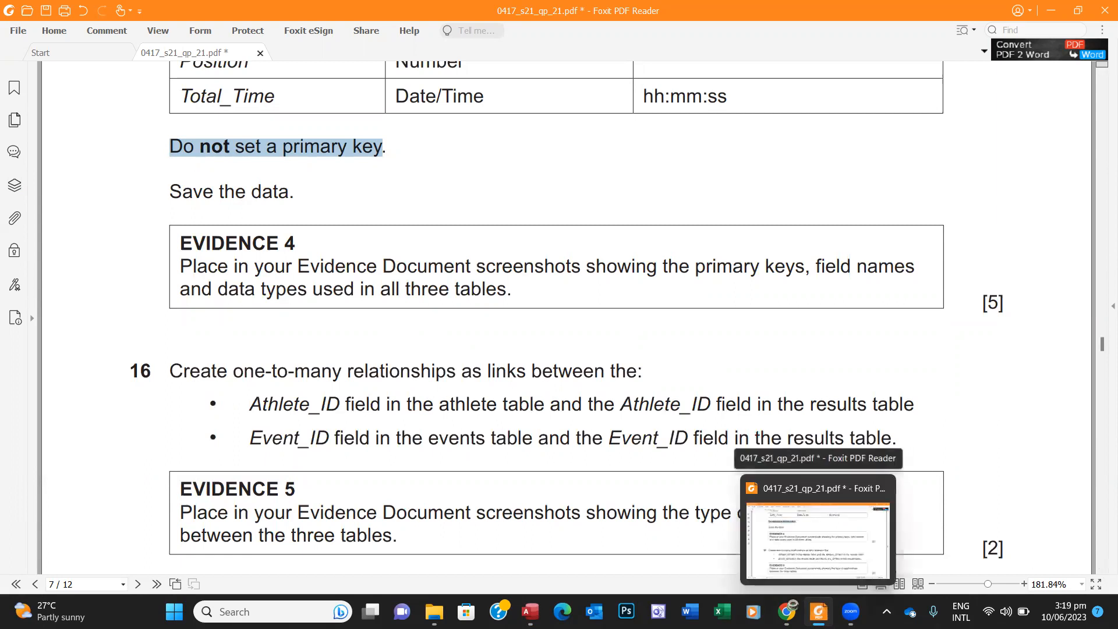
pyautogui.moveTo(433, 611)
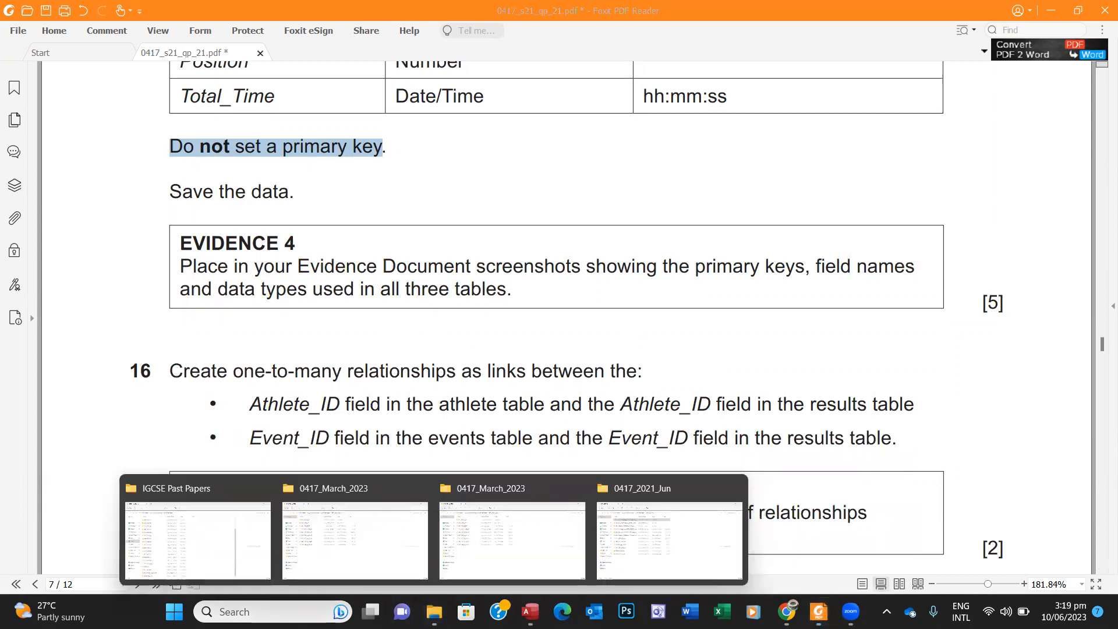
# Step: Open J2121EVIDENCE.rtf from the 0417_2021_Jun confidential source files' Jun21_P21 folder
pyautogui.click(678, 544)
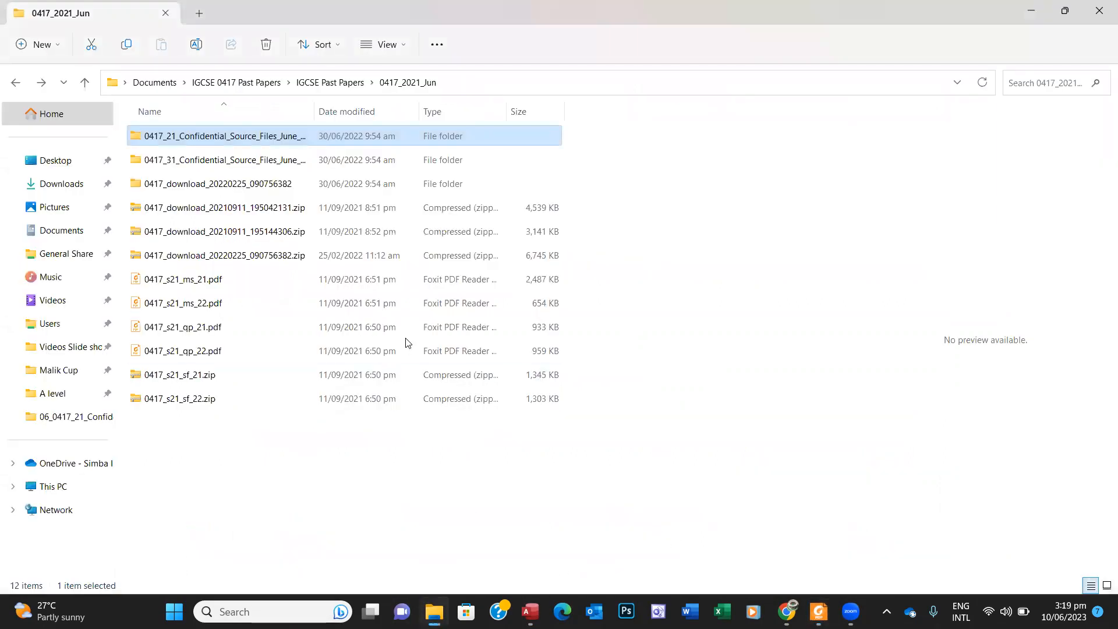
pyautogui.doubleClick(240, 138)
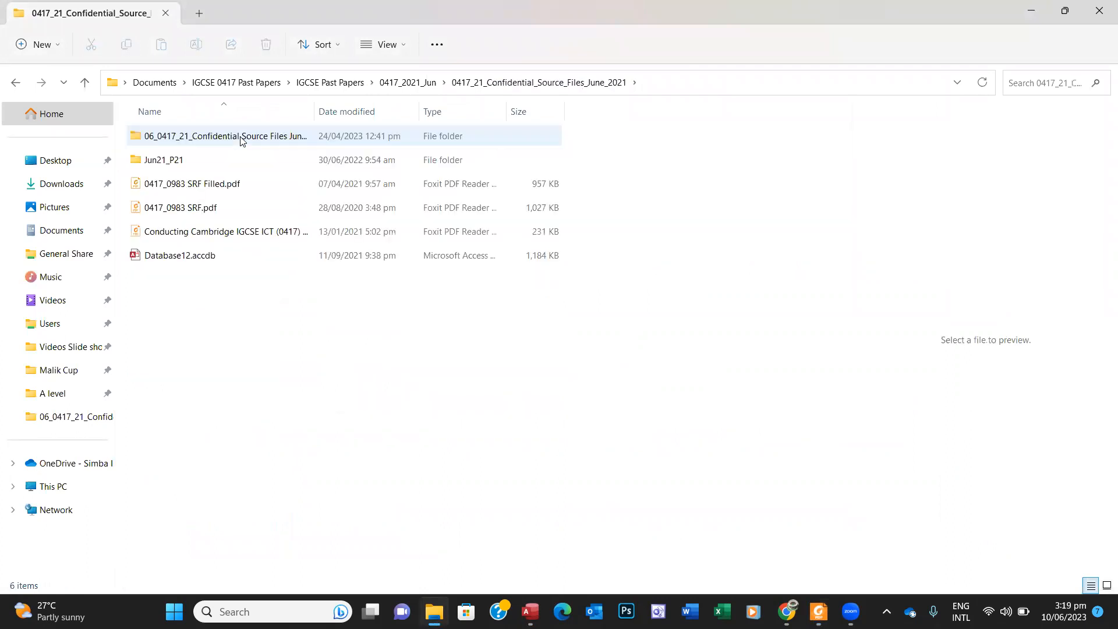
pyautogui.doubleClick(213, 159)
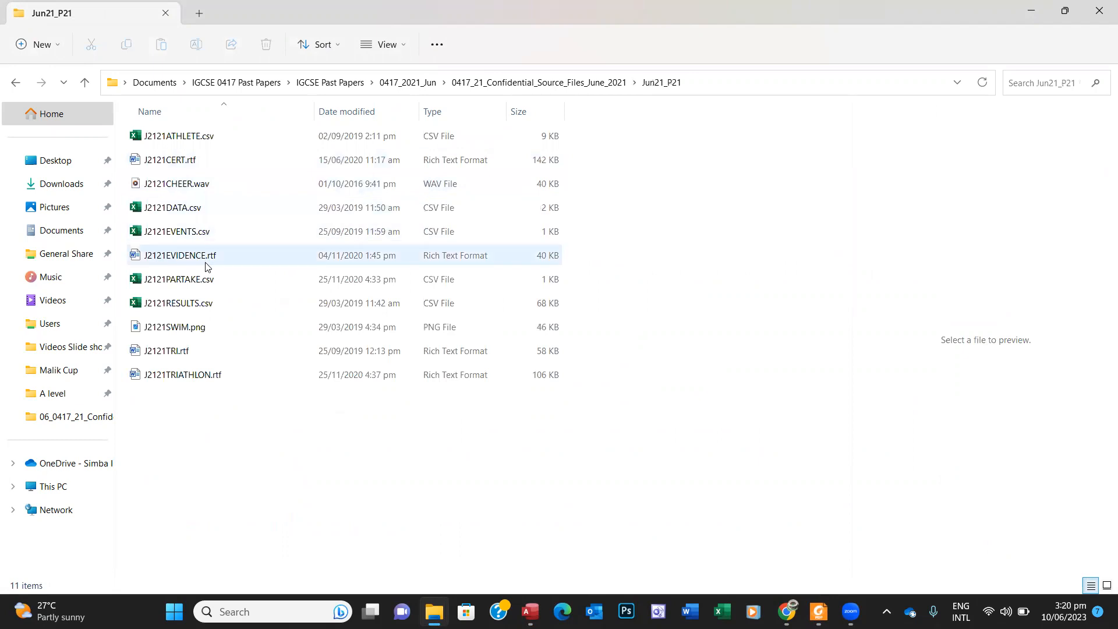
pyautogui.doubleClick(207, 260)
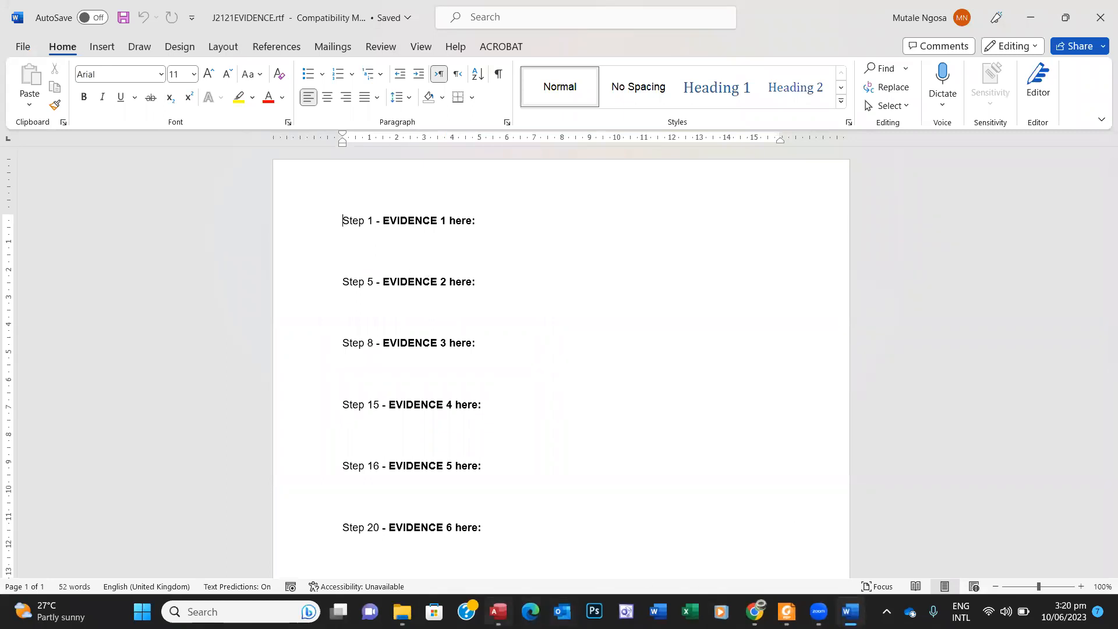
# Step: Highlight the Evidence 4 'primary keys' and 'data types' requirements in the exam paper
pyautogui.click(498, 611)
pyautogui.click(786, 612)
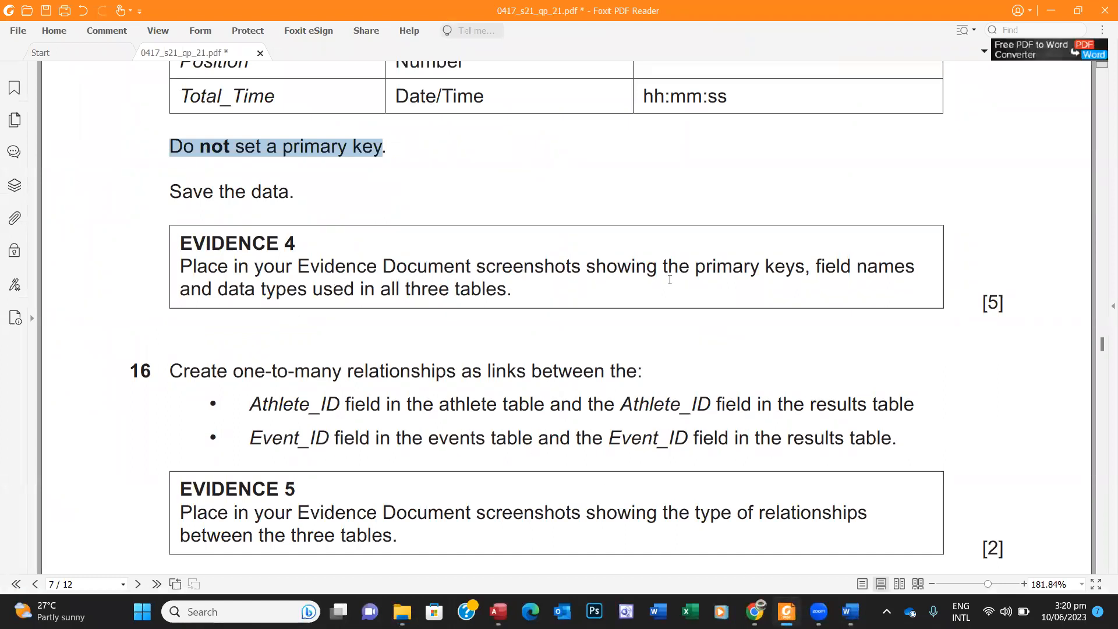
pyautogui.moveTo(669, 271); pyautogui.dragTo(914, 271)
pyautogui.moveTo(218, 290); pyautogui.dragTo(307, 290)
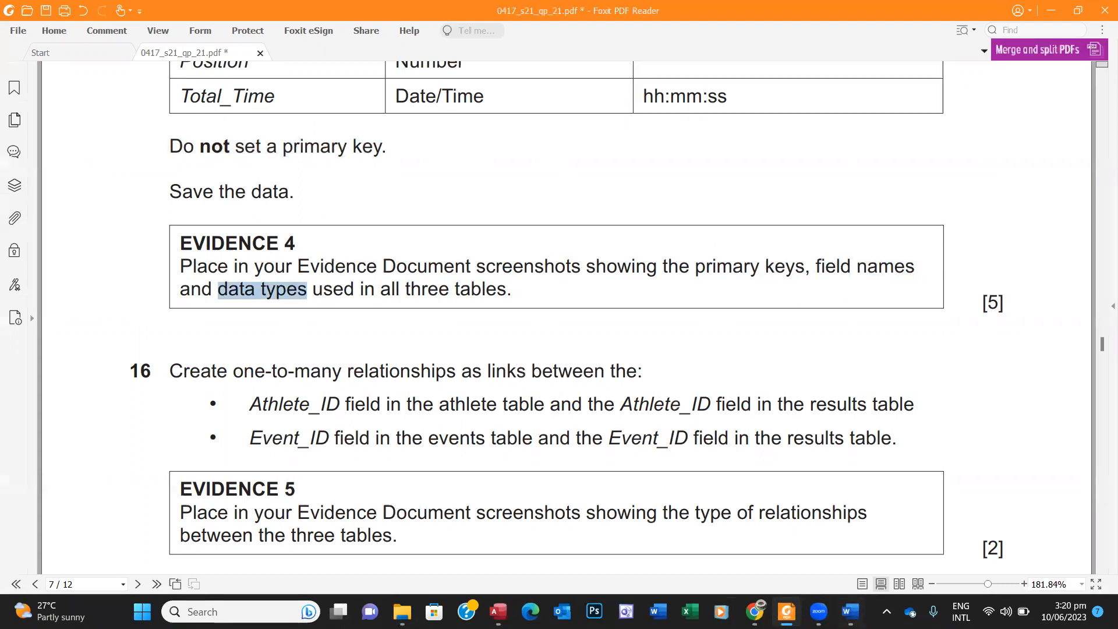
pyautogui.click(498, 612)
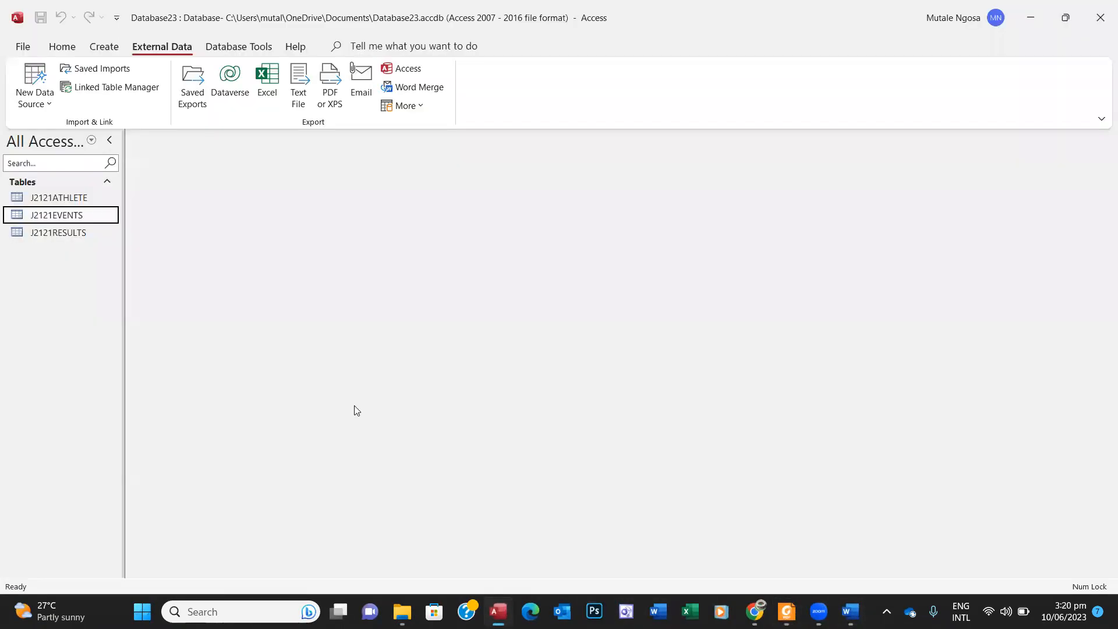
# Step: Open the J2121ATHLETE table and switch it to Design View
pyautogui.click(81, 198)
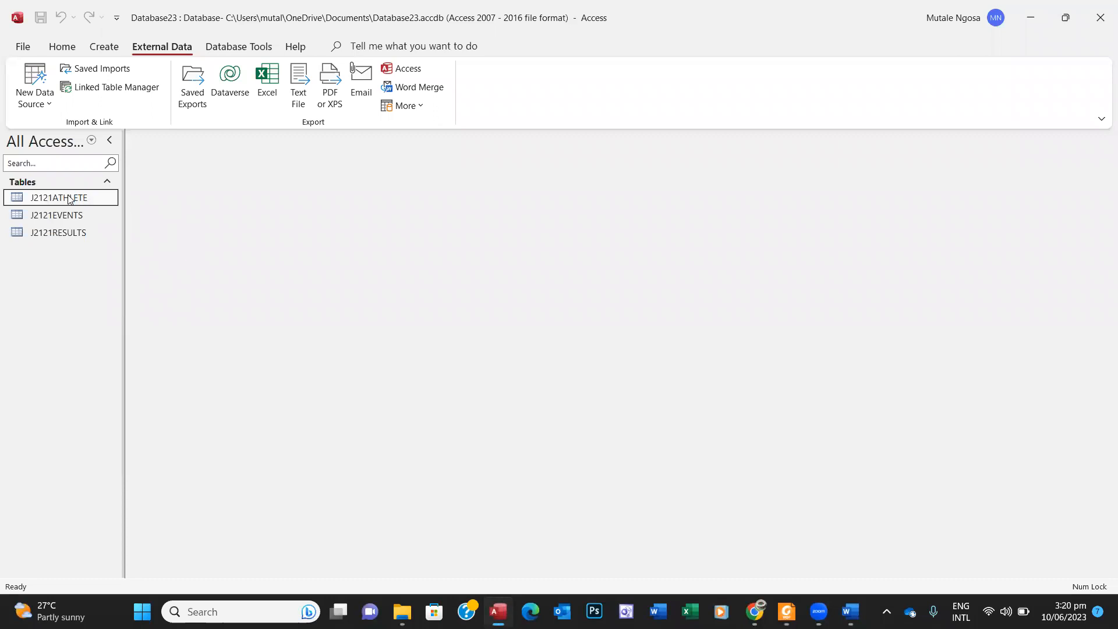
pyautogui.doubleClick(69, 199)
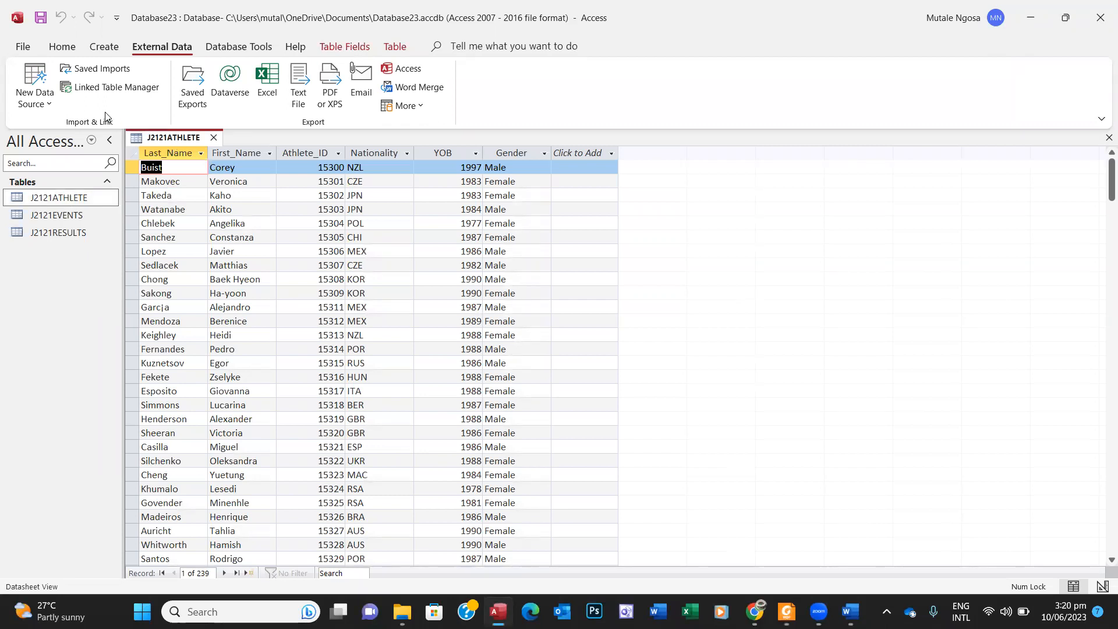
pyautogui.click(182, 165)
pyautogui.click(63, 47)
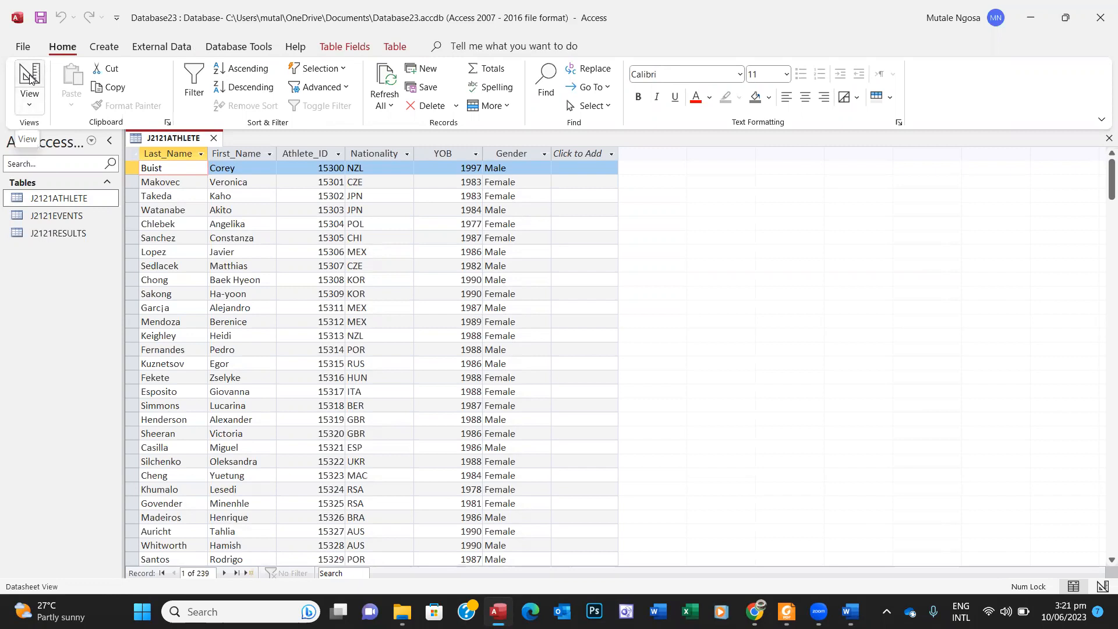
pyautogui.click(31, 109)
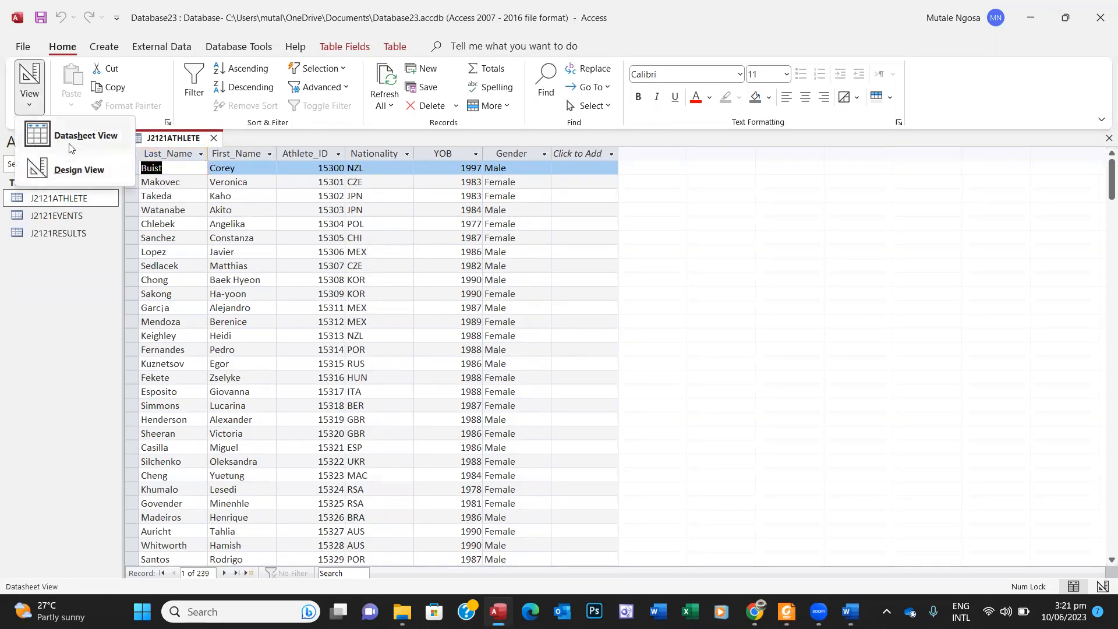
pyautogui.click(70, 170)
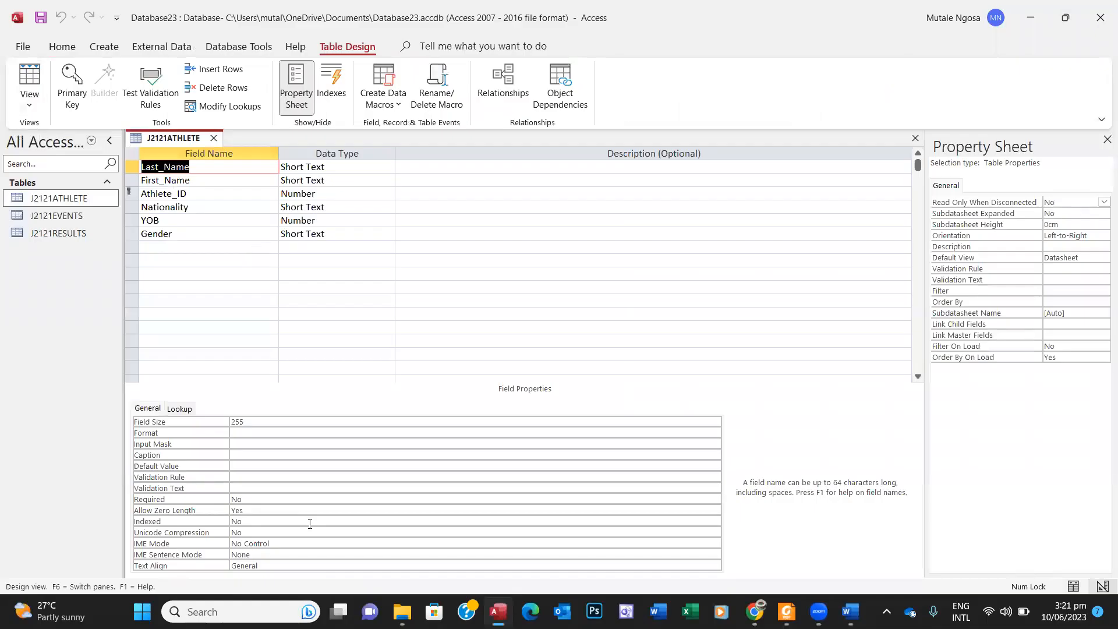
# Step: Snip J2121ATHLETE's field names and data types with Snipping Tool
pyautogui.click(233, 611)
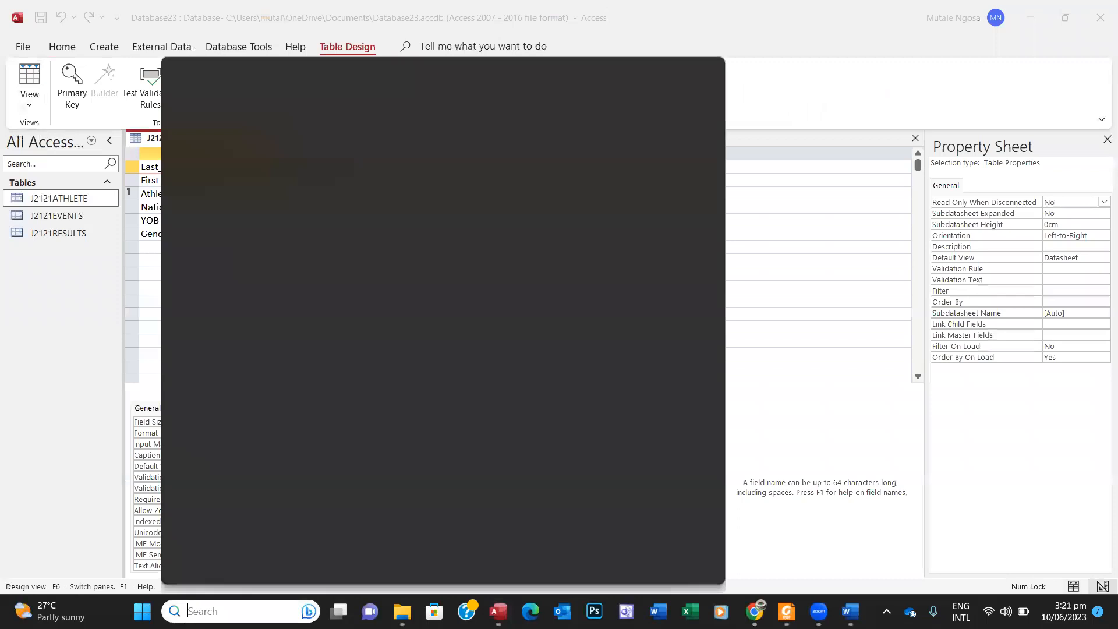
pyautogui.write('snip')
pyautogui.click(254, 164)
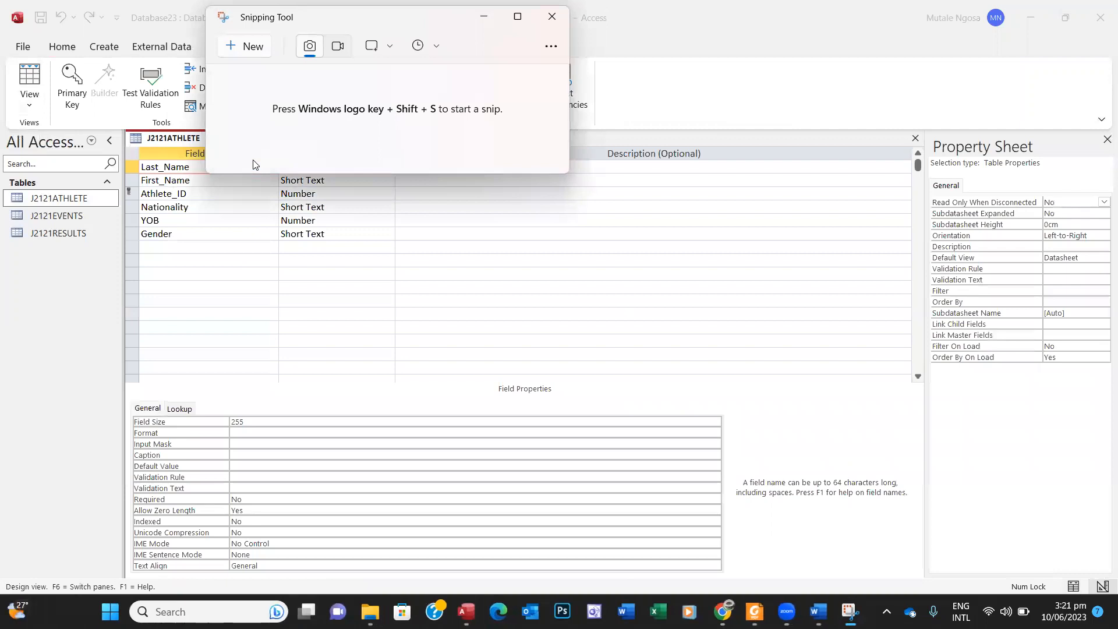
pyautogui.click(247, 51)
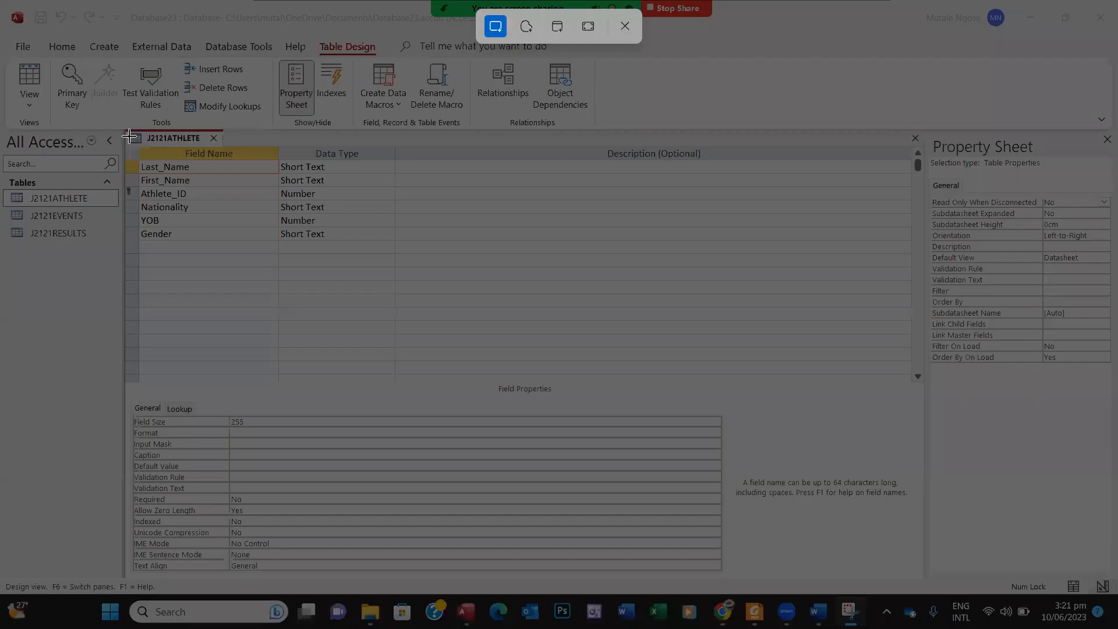
pyautogui.moveTo(122, 129); pyautogui.dragTo(364, 244)
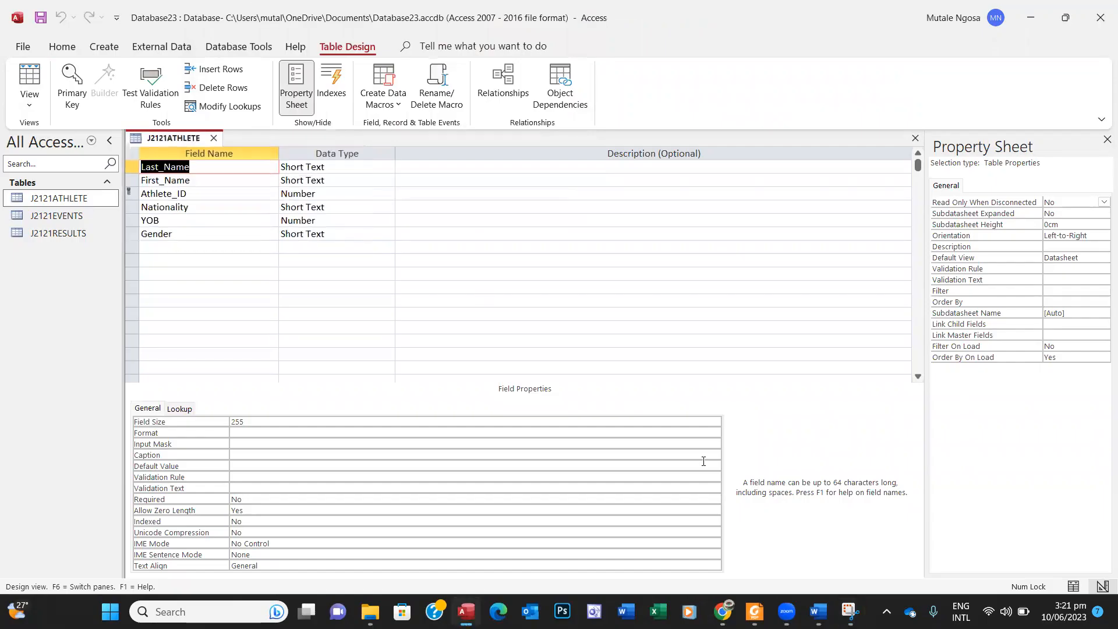
pyautogui.click(819, 611)
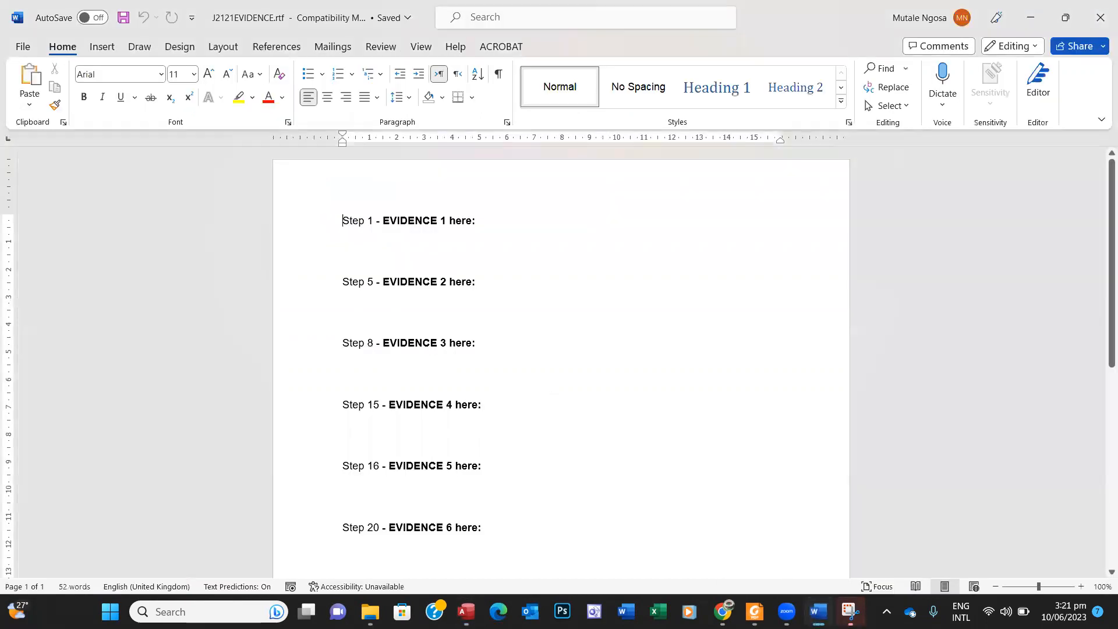
# Step: Paste the J2121ATHLETE field names and data types screenshot into Word under Step 15 – Evidence 4
pyautogui.click(850, 612)
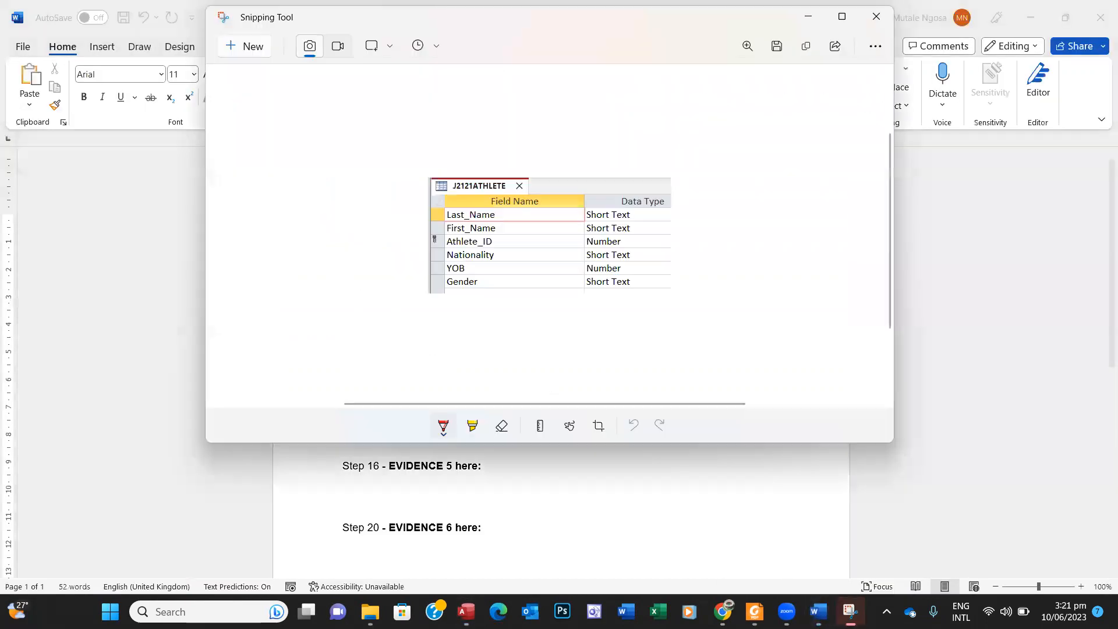
pyautogui.click(807, 49)
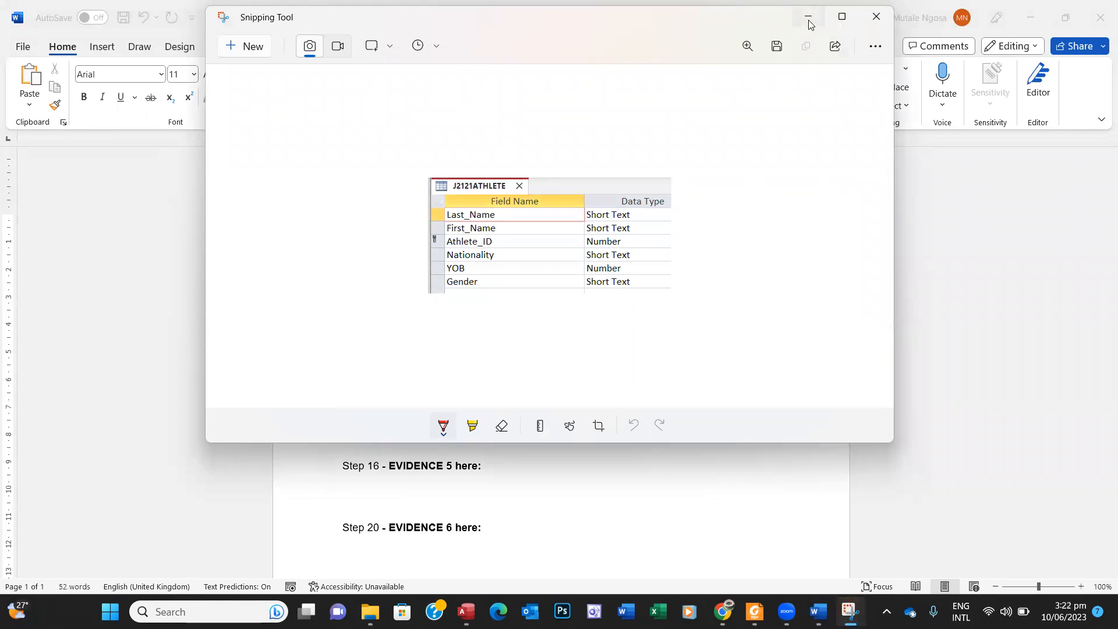
pyautogui.click(809, 22)
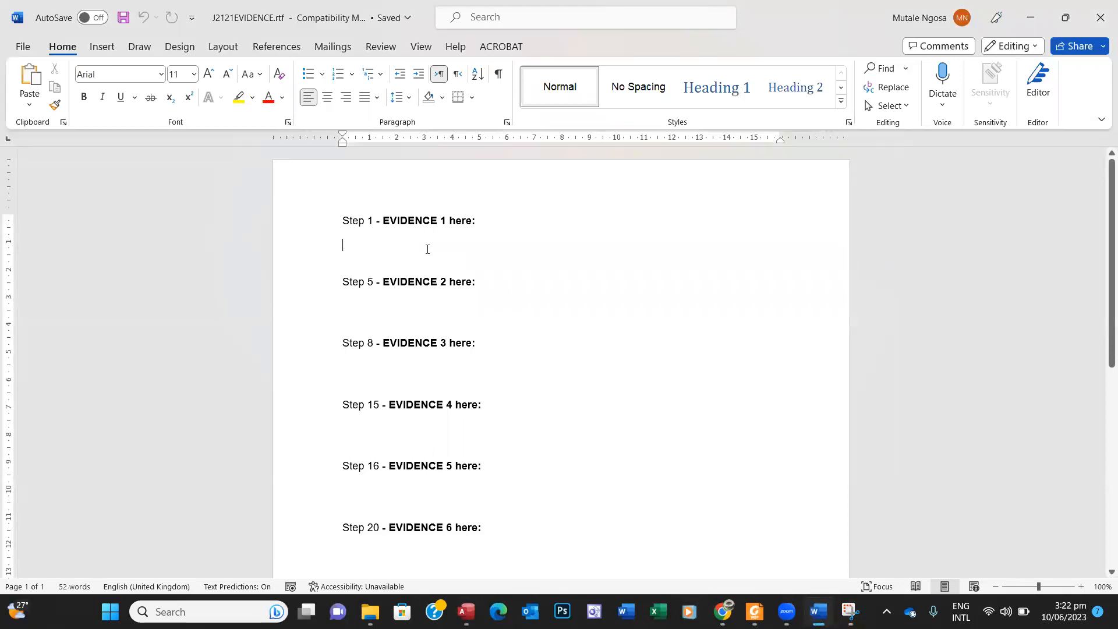
pyautogui.click(755, 612)
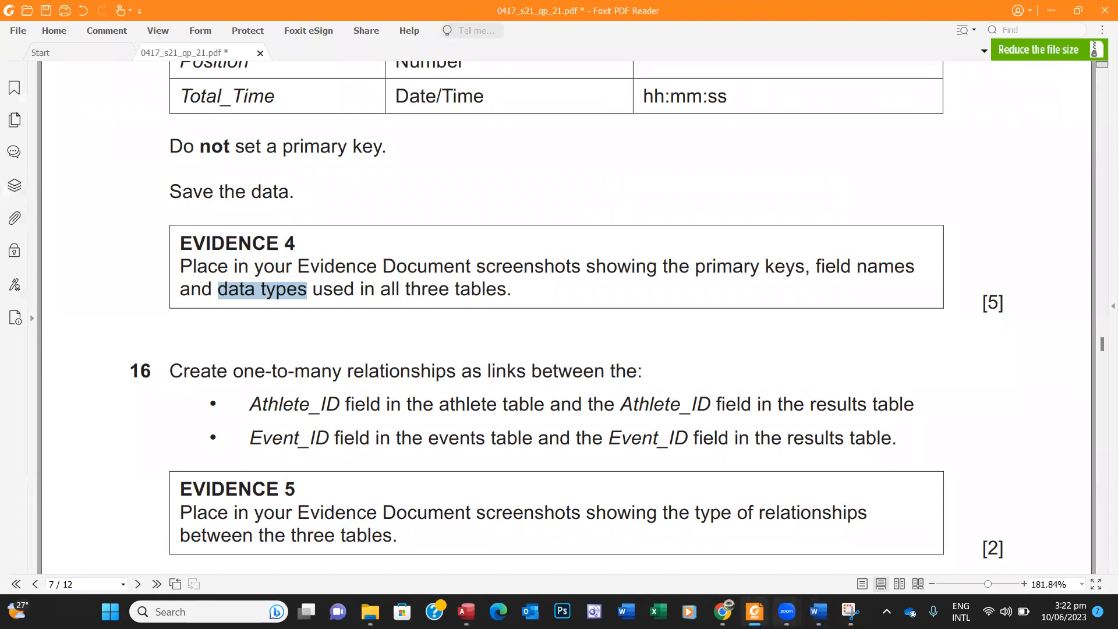
pyautogui.moveTo(777, 597)
pyautogui.click(818, 611)
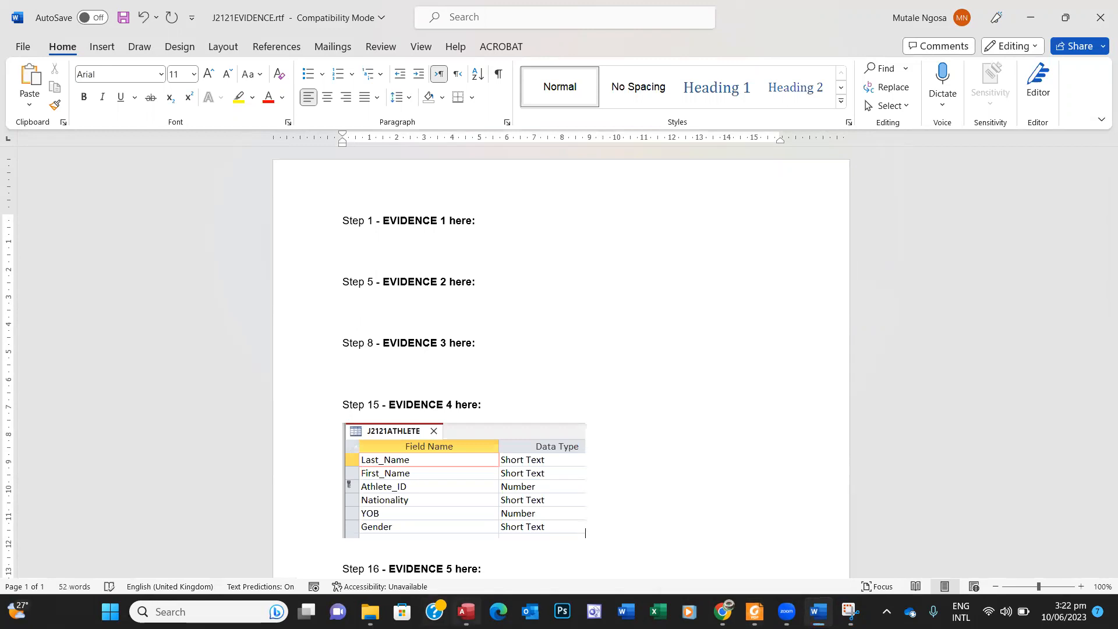
pyautogui.click(466, 612)
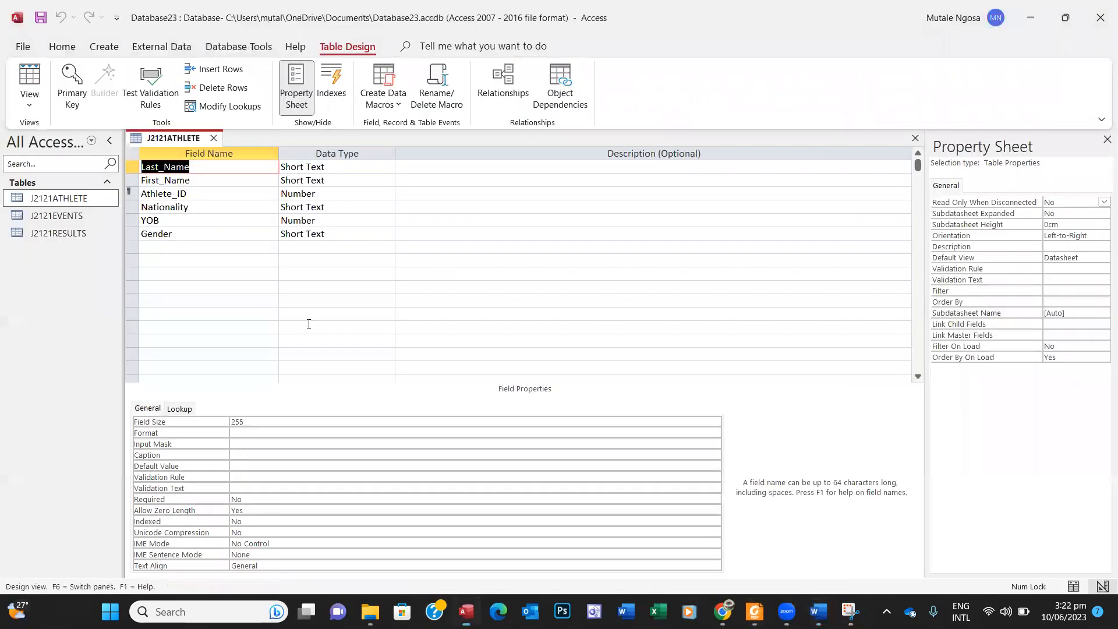
# Step: Close the J2121ATHLETE design and open the J2121EVENTS table in Design View
pyautogui.click(214, 137)
pyautogui.click(62, 216)
pyautogui.doubleClick(62, 217)
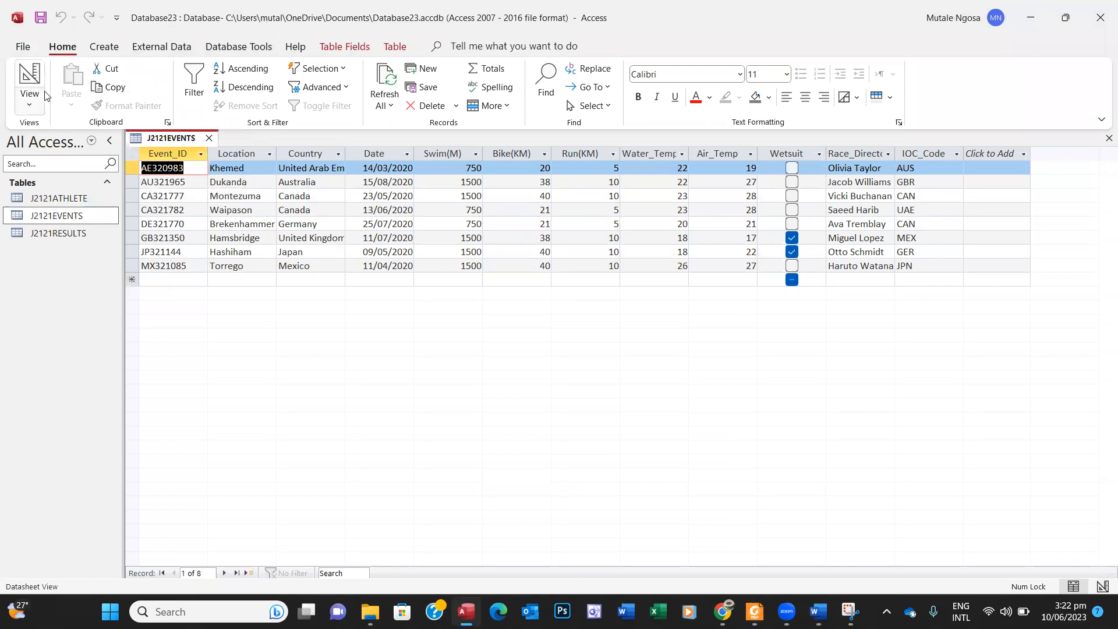
pyautogui.click(40, 77)
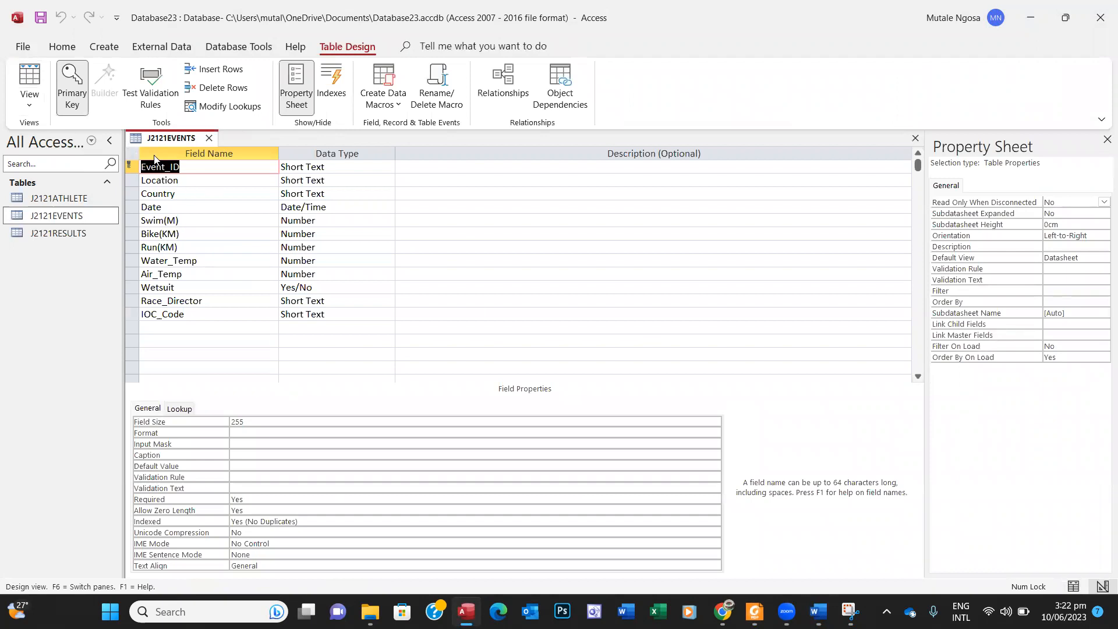
# Step: Snip the J2121EVENTS field name and data type grid with Snipping Tool
pyautogui.click(850, 610)
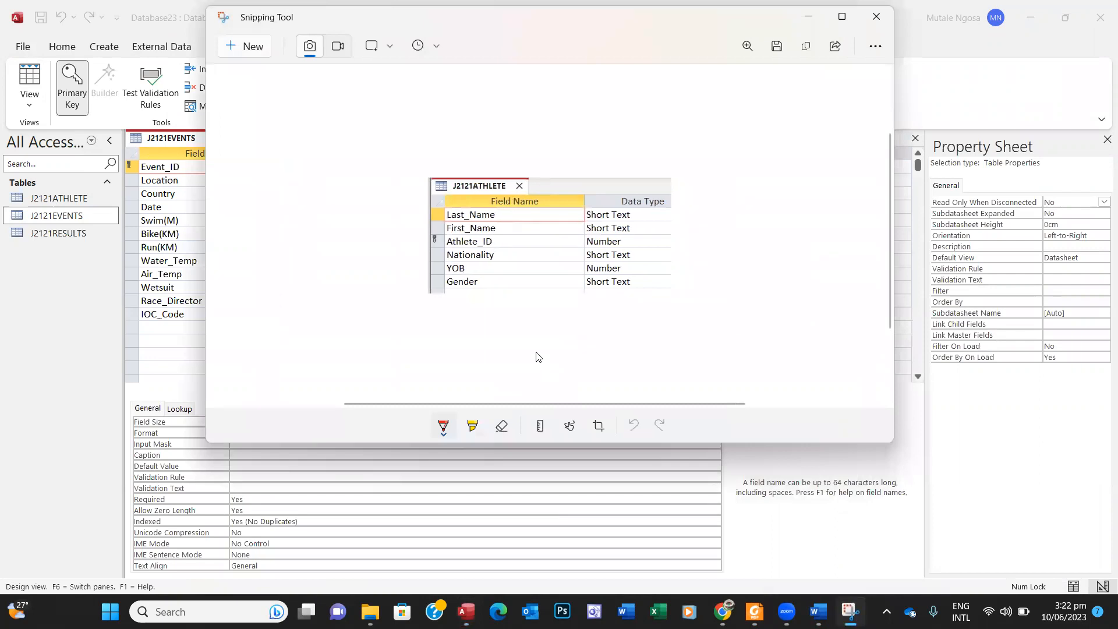
pyautogui.click(253, 49)
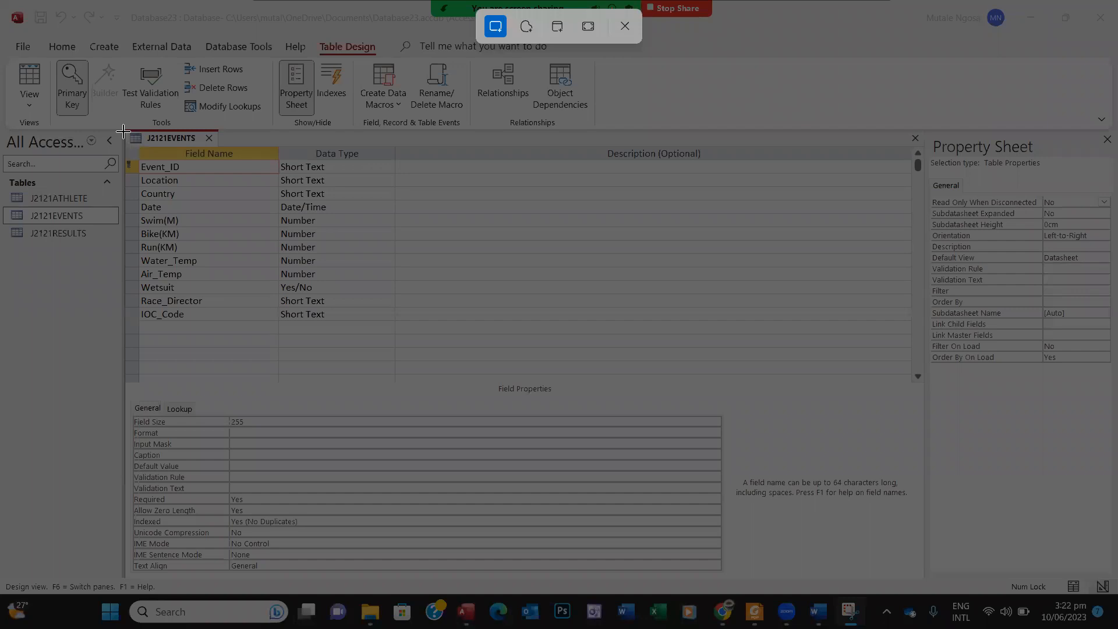
pyautogui.moveTo(123, 132); pyautogui.dragTo(387, 337)
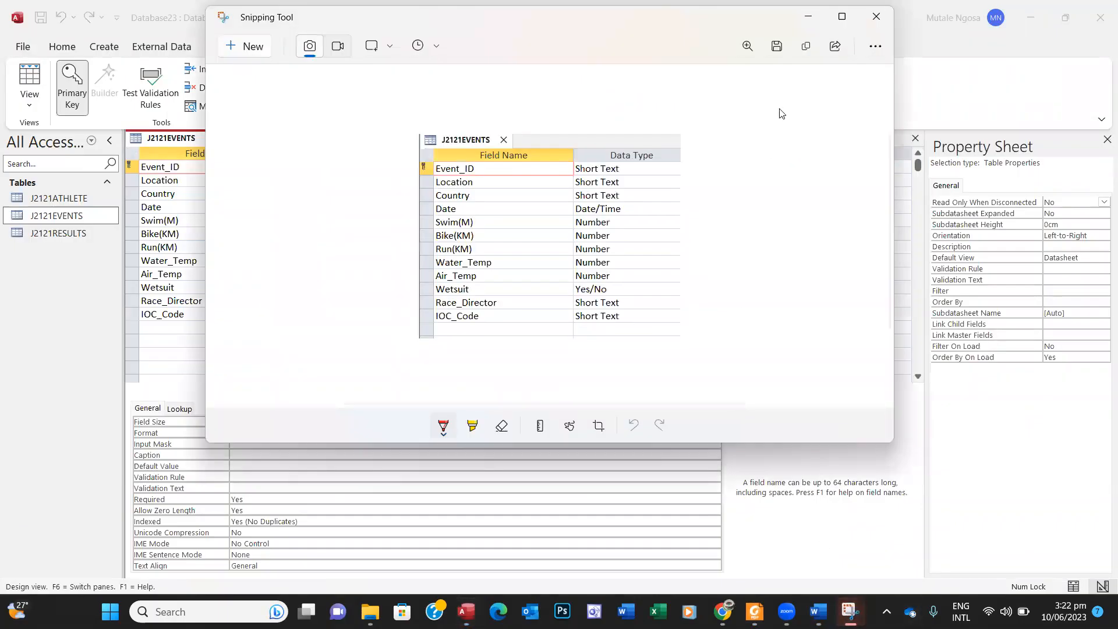
# Step: Paste the J2121EVENTS screenshot into the Word evidence document and shrink it
pyautogui.click(806, 52)
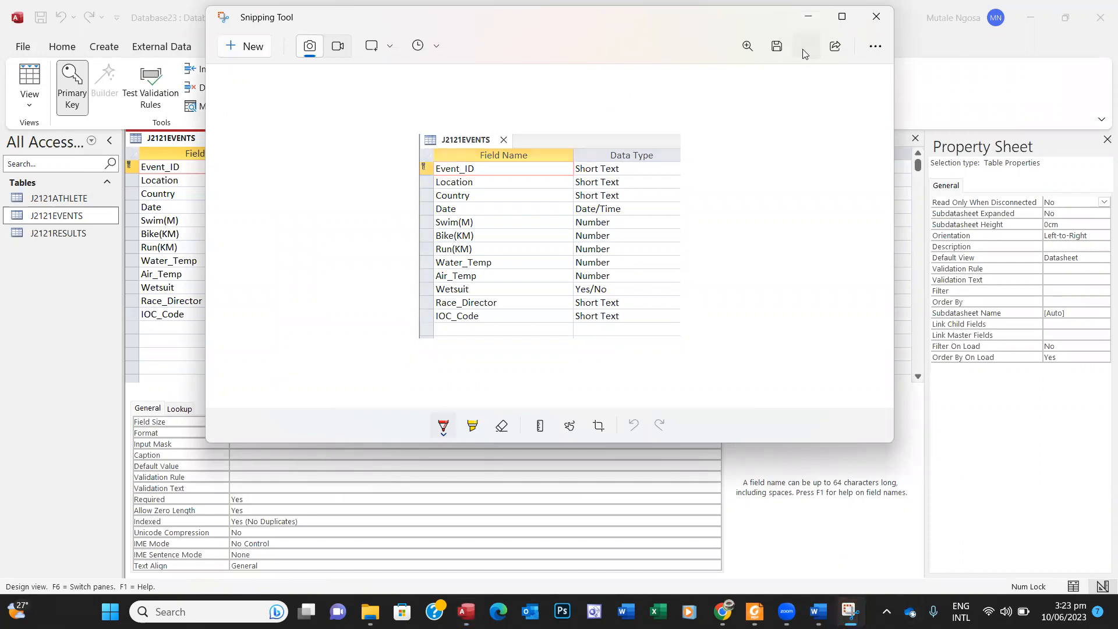
pyautogui.click(808, 20)
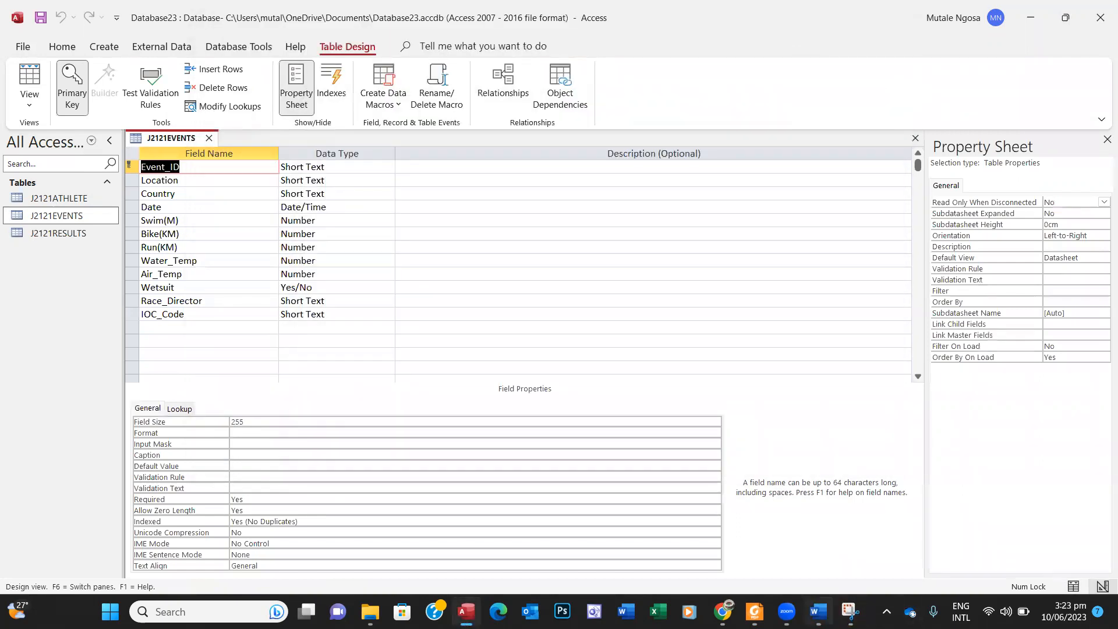
pyautogui.click(818, 611)
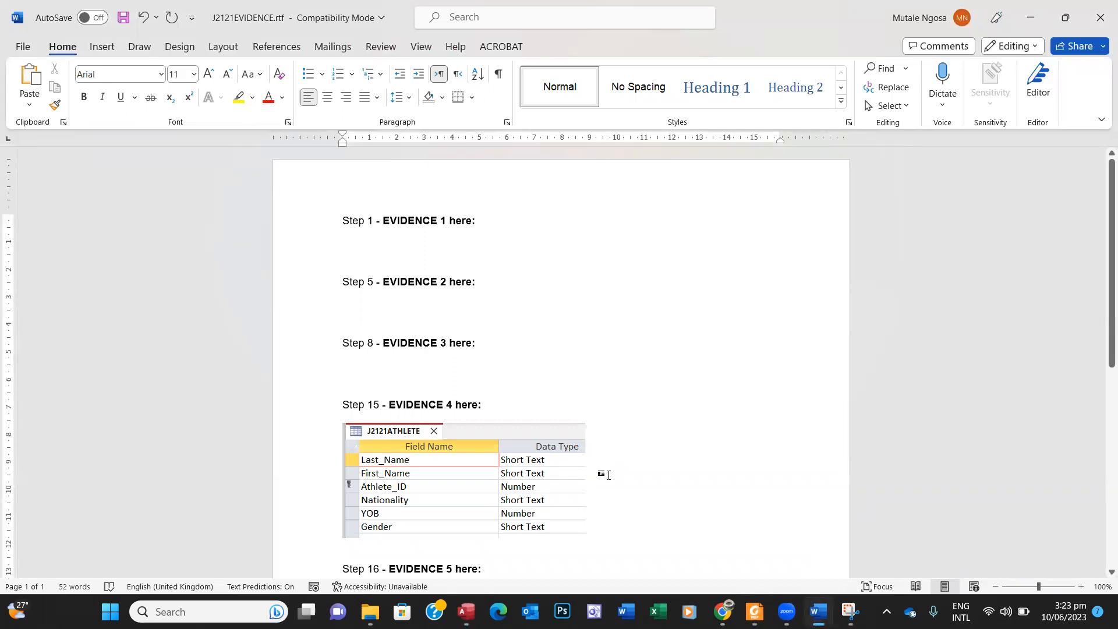
pyautogui.hotkey('ctrl', 'v')
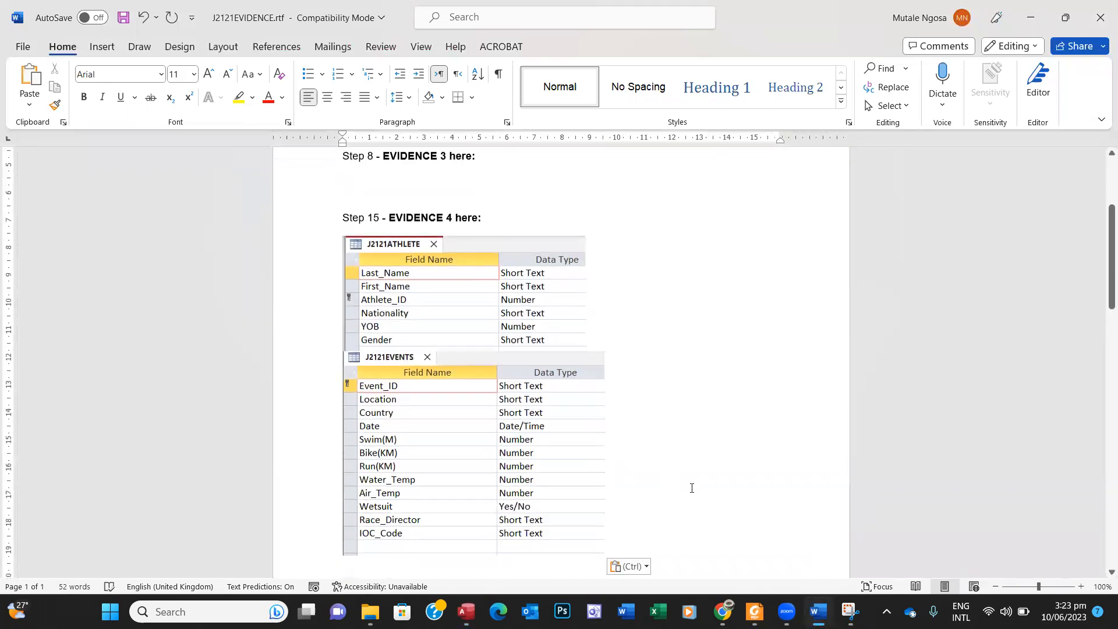
pyautogui.click(502, 444)
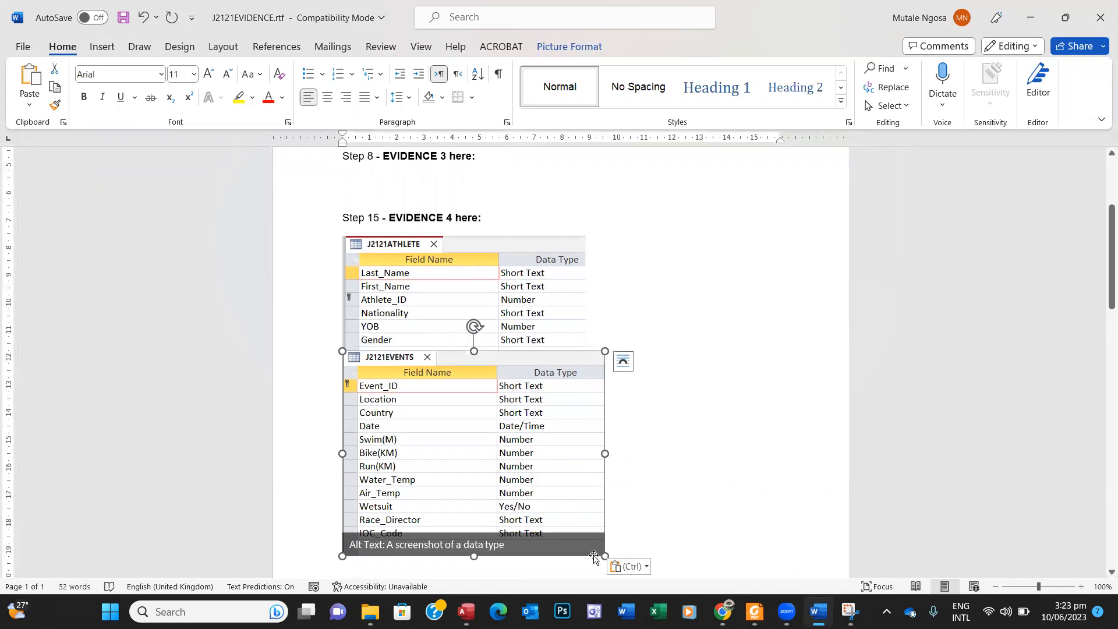
pyautogui.moveTo(605, 556); pyautogui.dragTo(569, 528)
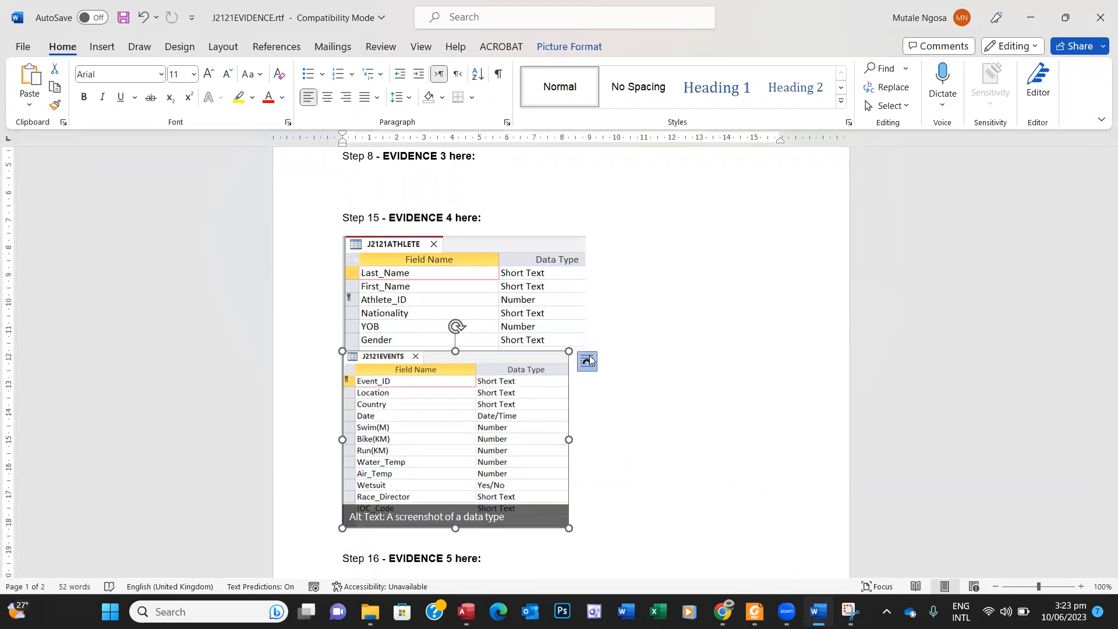
# Step: Give both pictures Square wrapping and place the smaller EVENTS picture beside ATHLETE
pyautogui.click(589, 361)
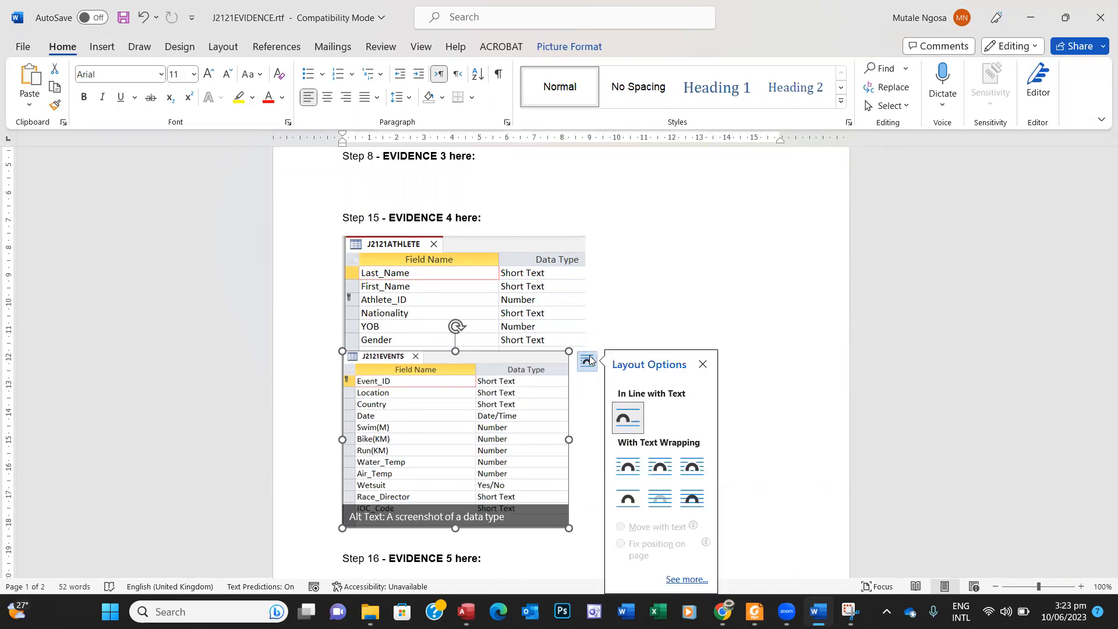
pyautogui.click(657, 471)
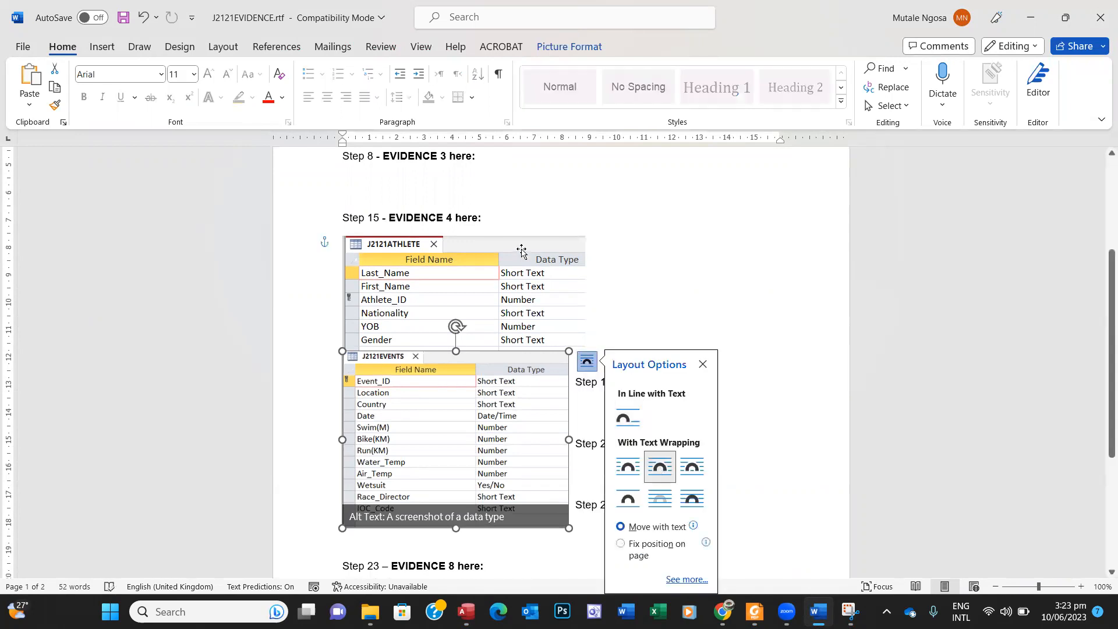
pyautogui.click(520, 296)
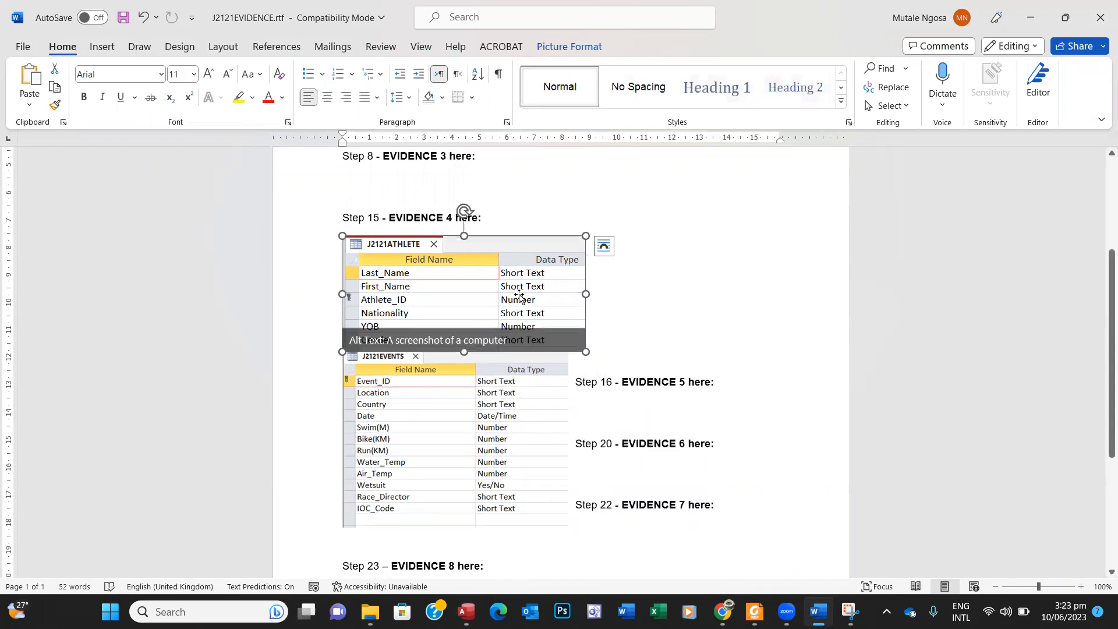
pyautogui.click(604, 246)
pyautogui.click(674, 354)
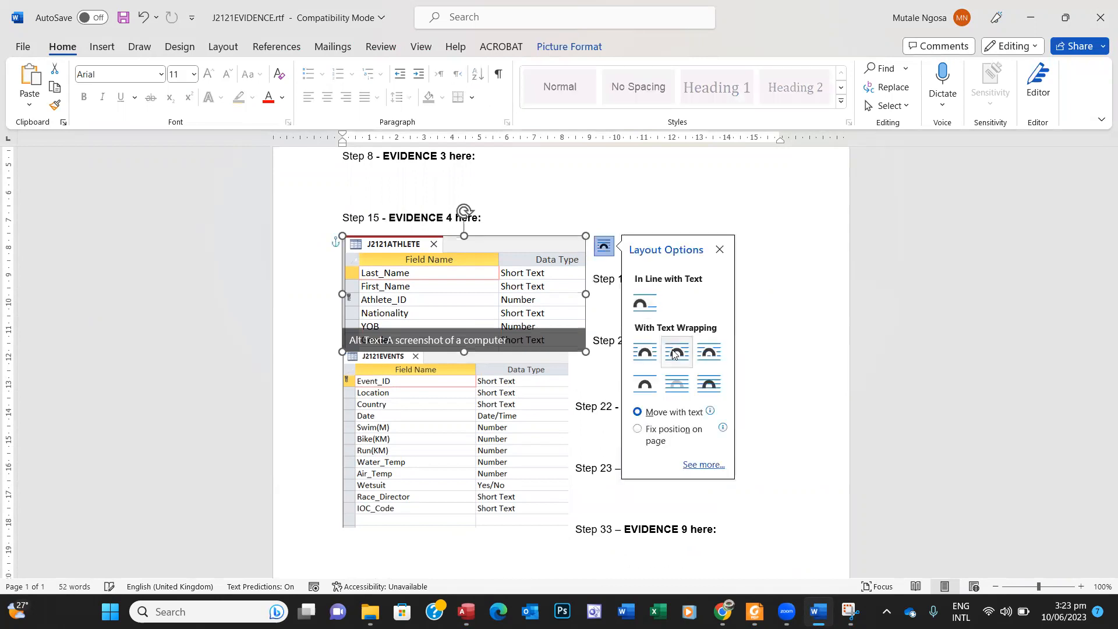
pyautogui.click(549, 405)
pyautogui.moveTo(549, 405); pyautogui.dragTo(749, 276)
pyautogui.moveTo(815, 396); pyautogui.dragTo(781, 353)
pyautogui.moveTo(723, 320)
pyautogui.mouseDown()
pyautogui.moveTo(753, 337)
pyautogui.moveTo(739, 326)
pyautogui.mouseUp()
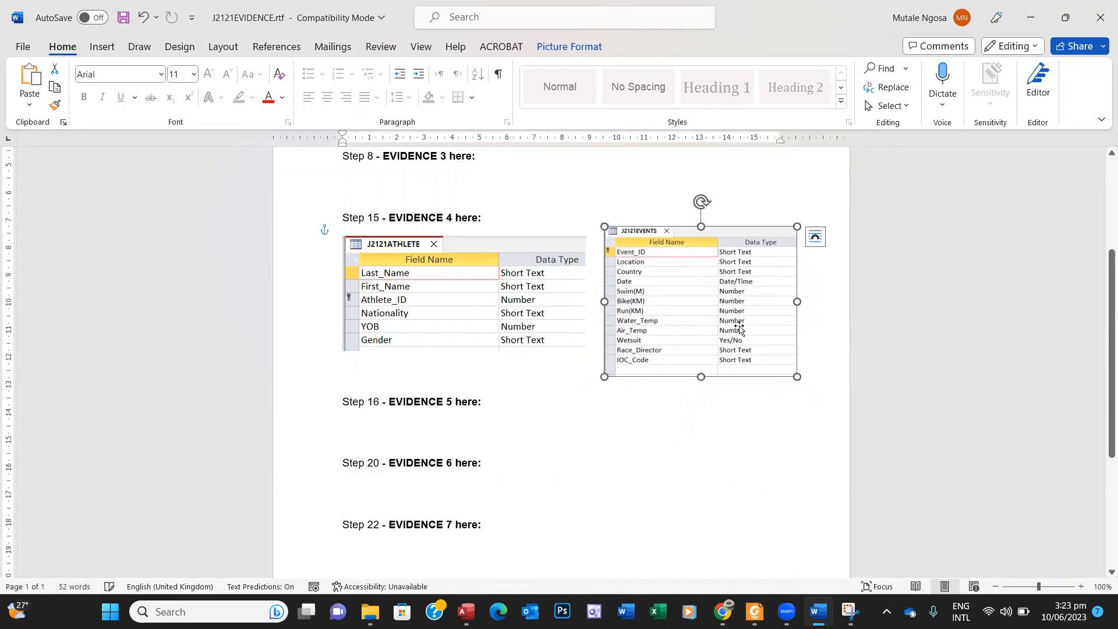
pyautogui.click(542, 314)
pyautogui.click(619, 402)
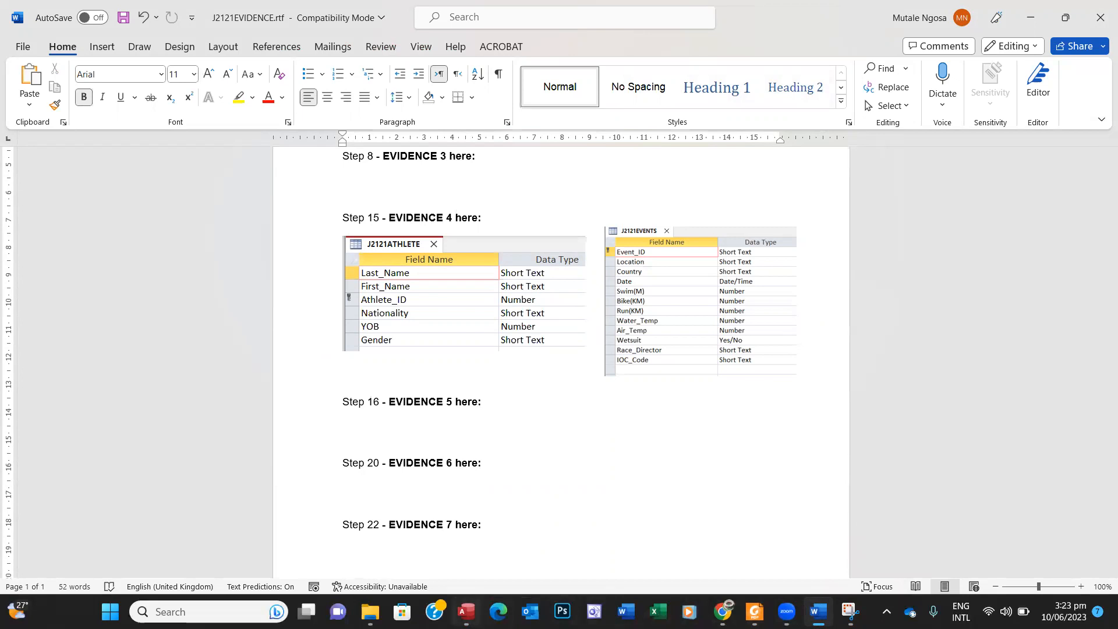
# Step: Close the J2121EVENTS design and open the J2121RESULTS table in Design View
pyautogui.click(465, 611)
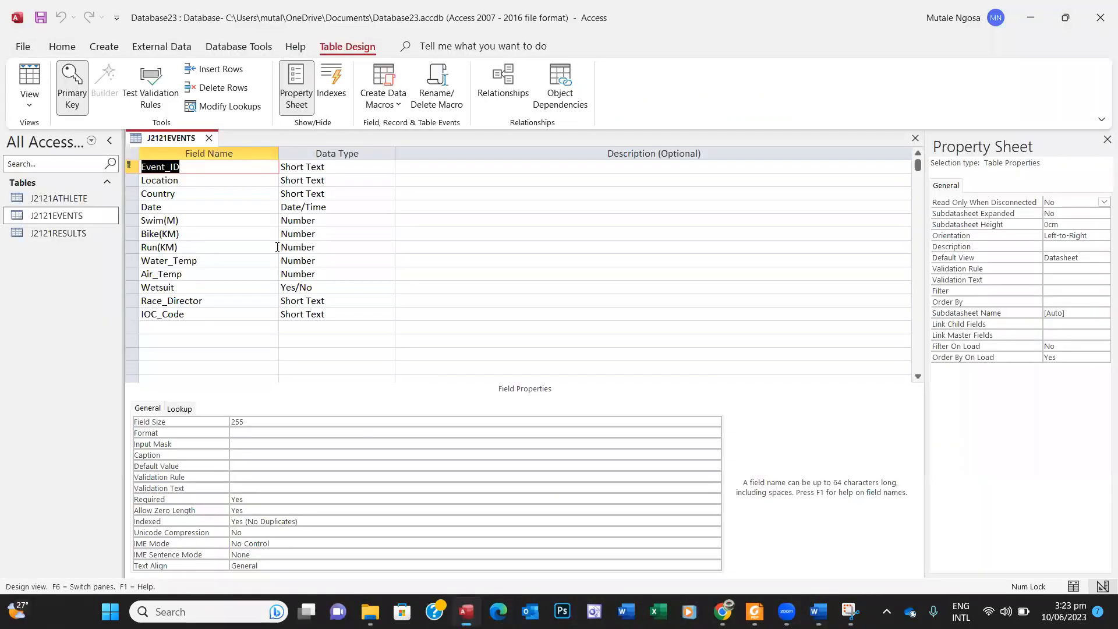
pyautogui.click(207, 138)
pyautogui.click(72, 233)
pyautogui.doubleClick(72, 234)
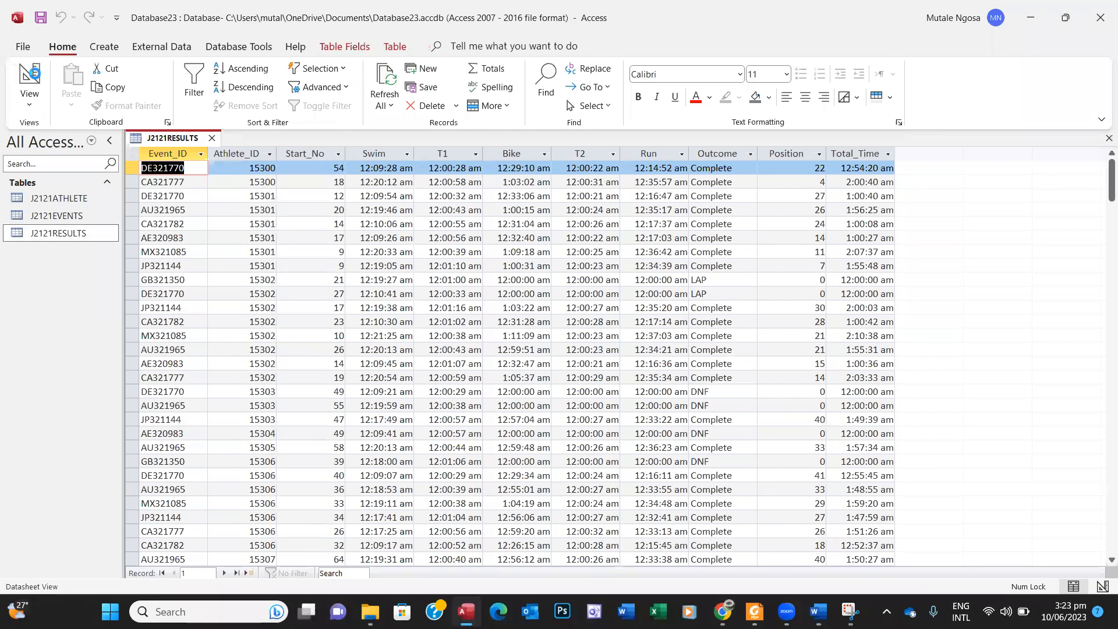
pyautogui.click(29, 78)
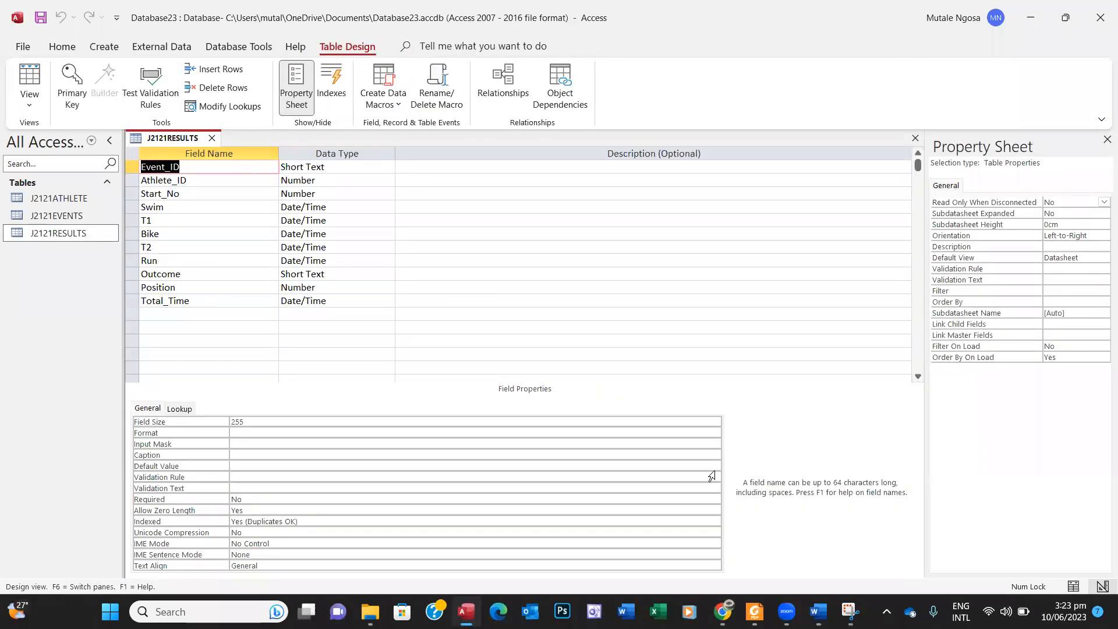
# Step: Snip and copy the J2121RESULTS field names and data types grid
pyautogui.click(850, 612)
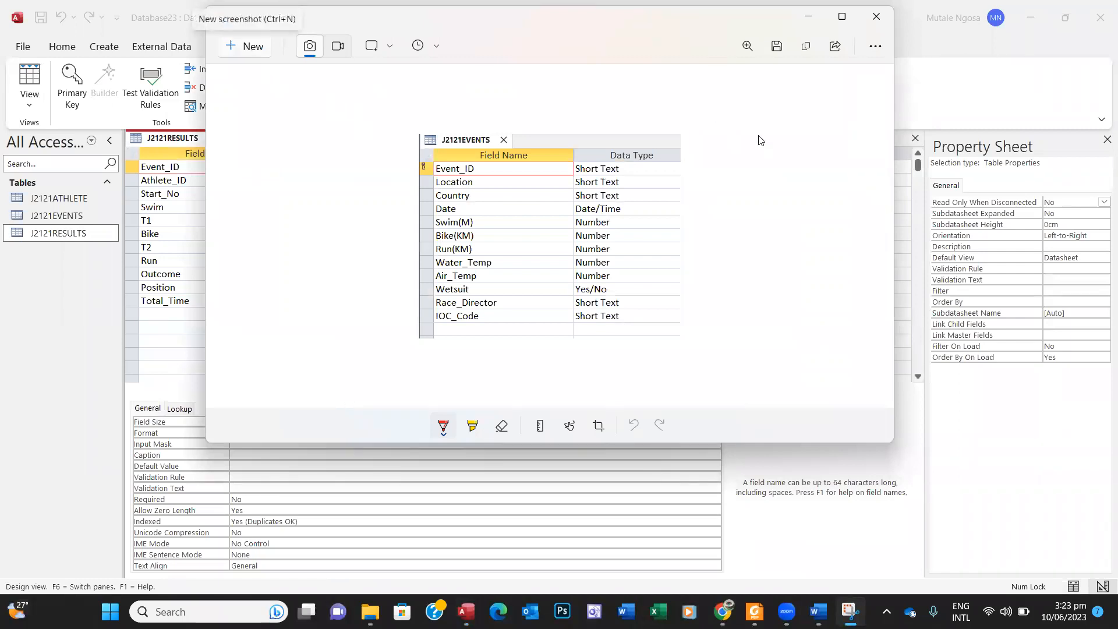
pyautogui.click(239, 53)
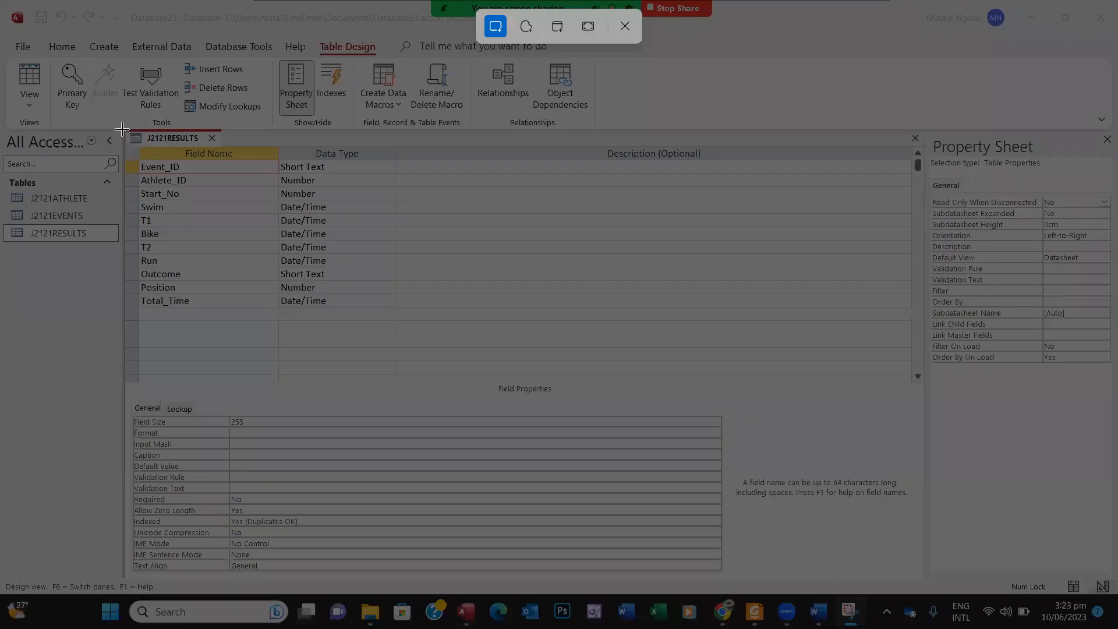
pyautogui.moveTo(122, 129); pyautogui.dragTo(383, 330)
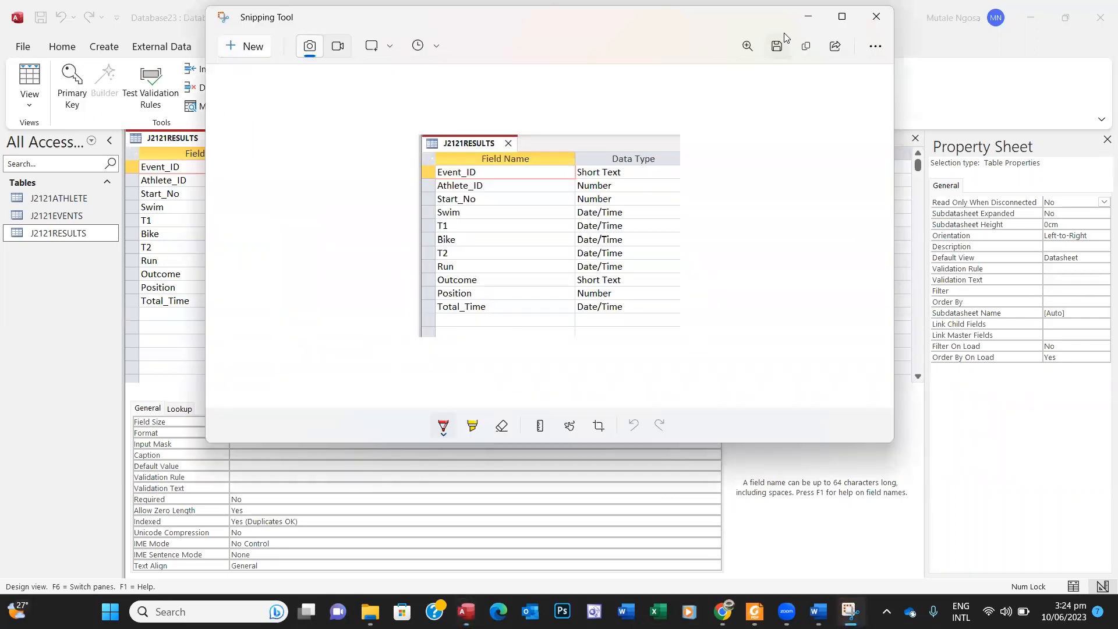
pyautogui.click(801, 50)
pyautogui.click(807, 17)
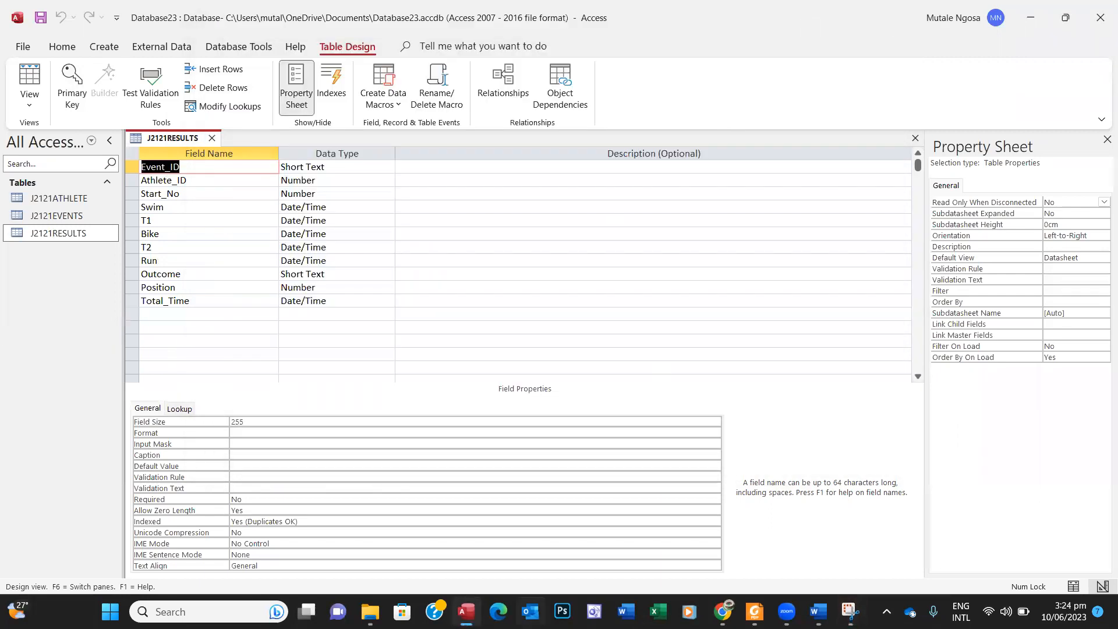
pyautogui.moveTo(466, 611)
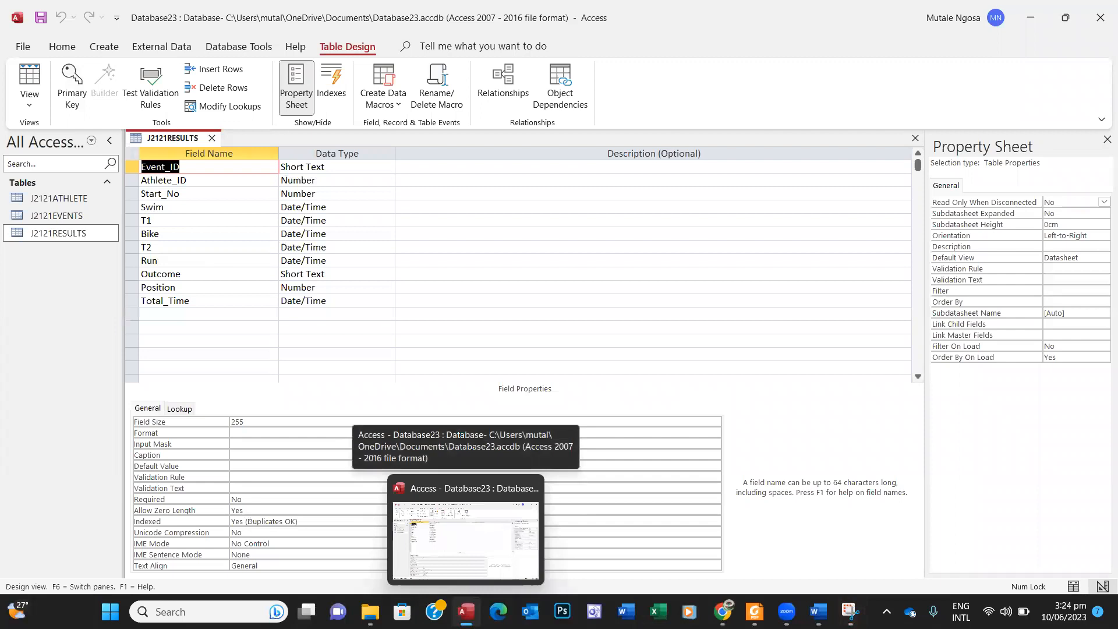
pyautogui.click(818, 612)
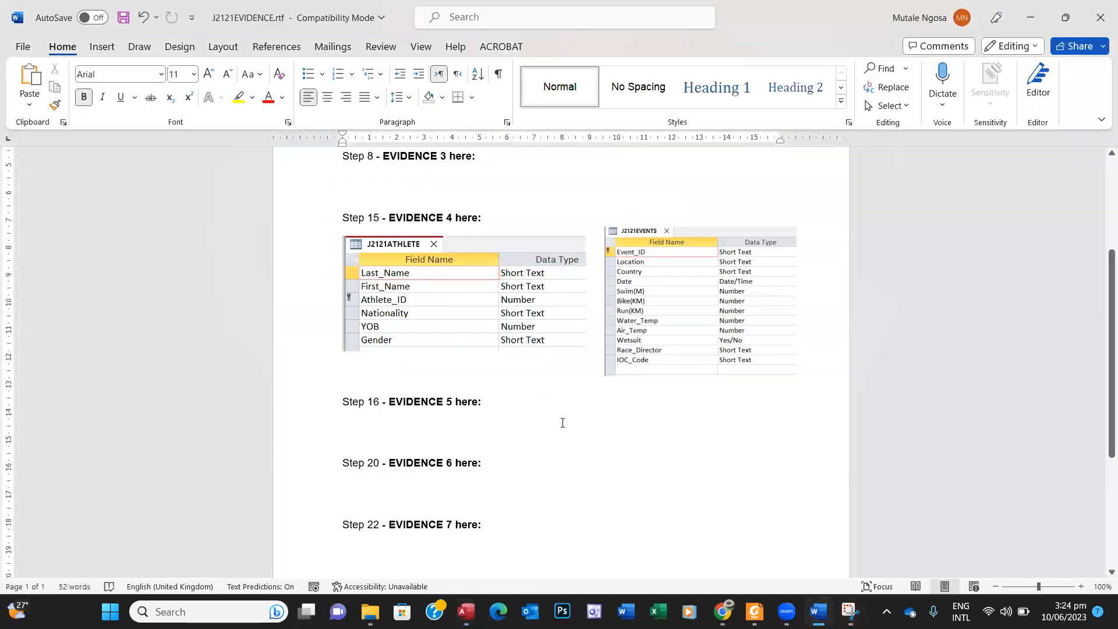
# Step: Paste the J2121RESULTS screenshot below the J2121ATHLETE picture and shrink it
pyautogui.click(809, 348)
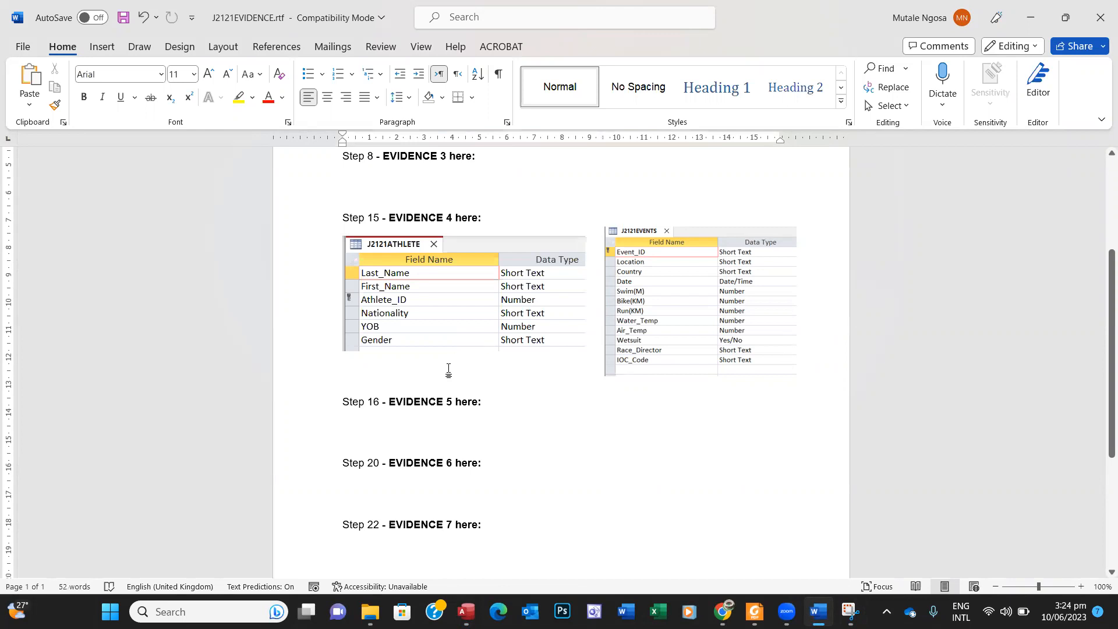
pyautogui.hotkey('ctrl', 'v')
pyautogui.click(451, 453)
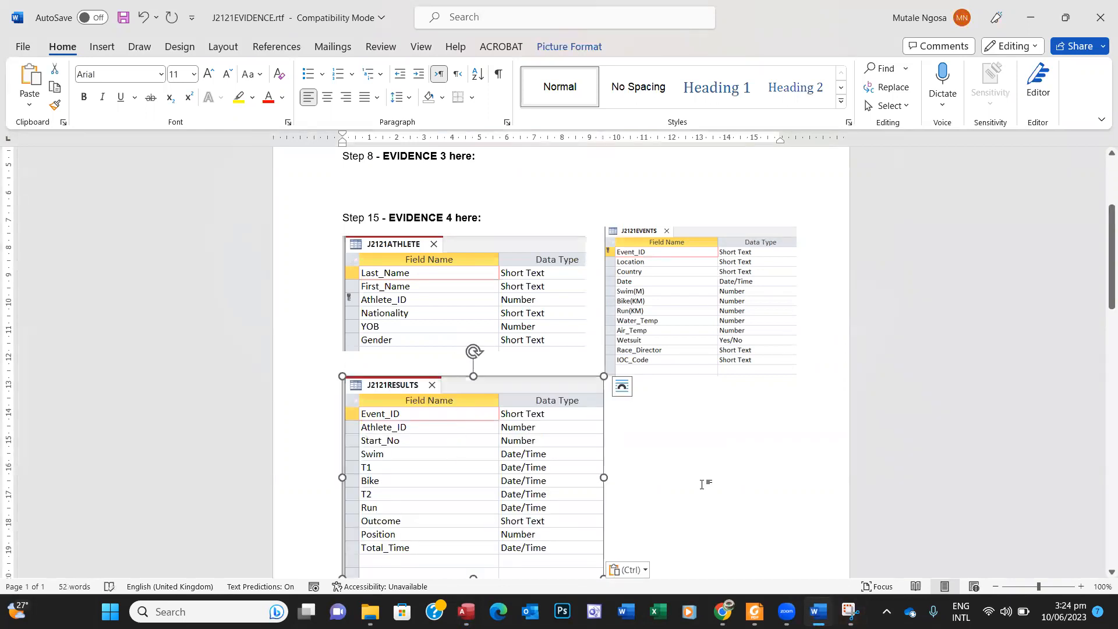
pyautogui.moveTo(342, 376); pyautogui.dragTo(393, 423)
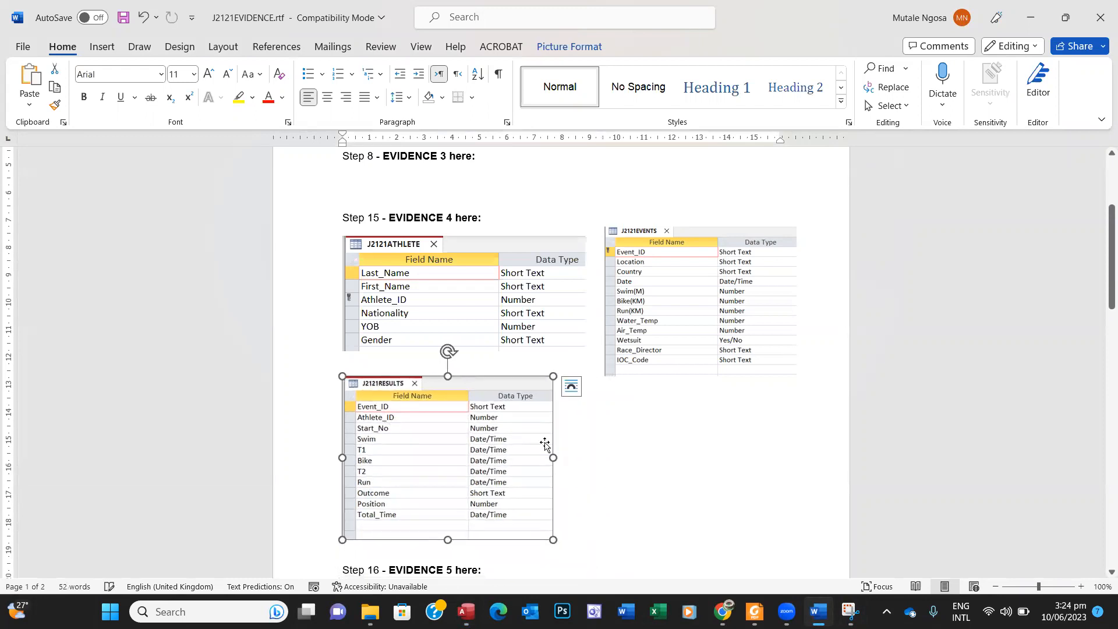
pyautogui.click(634, 433)
pyautogui.moveTo(1100, 273)
pyautogui.mouseDown()
pyautogui.moveTo(1101, 313)
pyautogui.moveTo(1100, 281)
pyautogui.mouseUp()
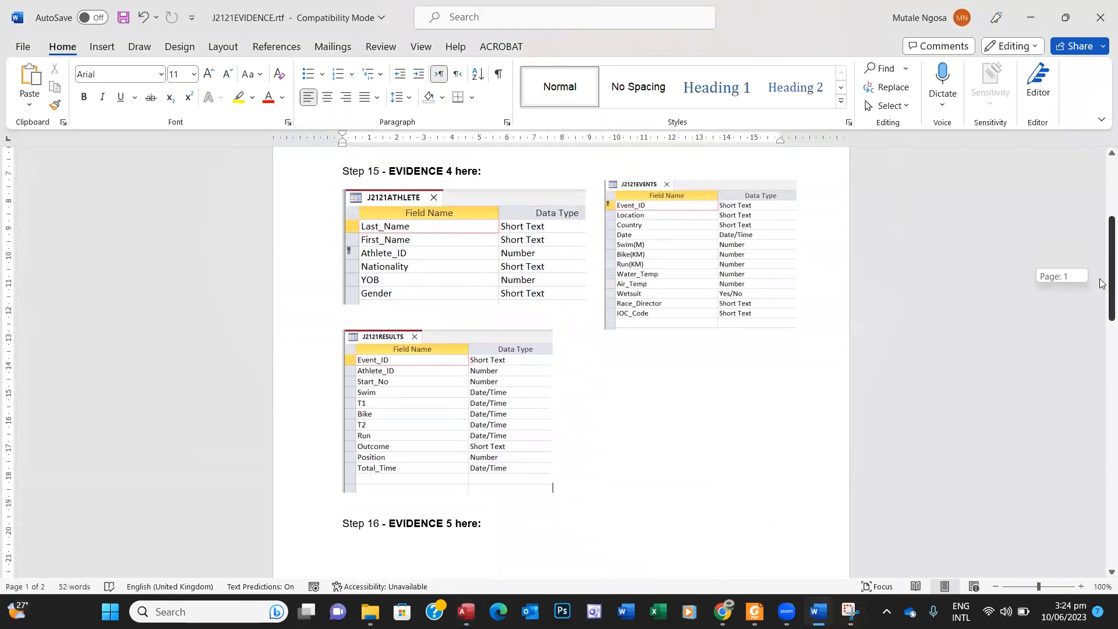
pyautogui.click(754, 611)
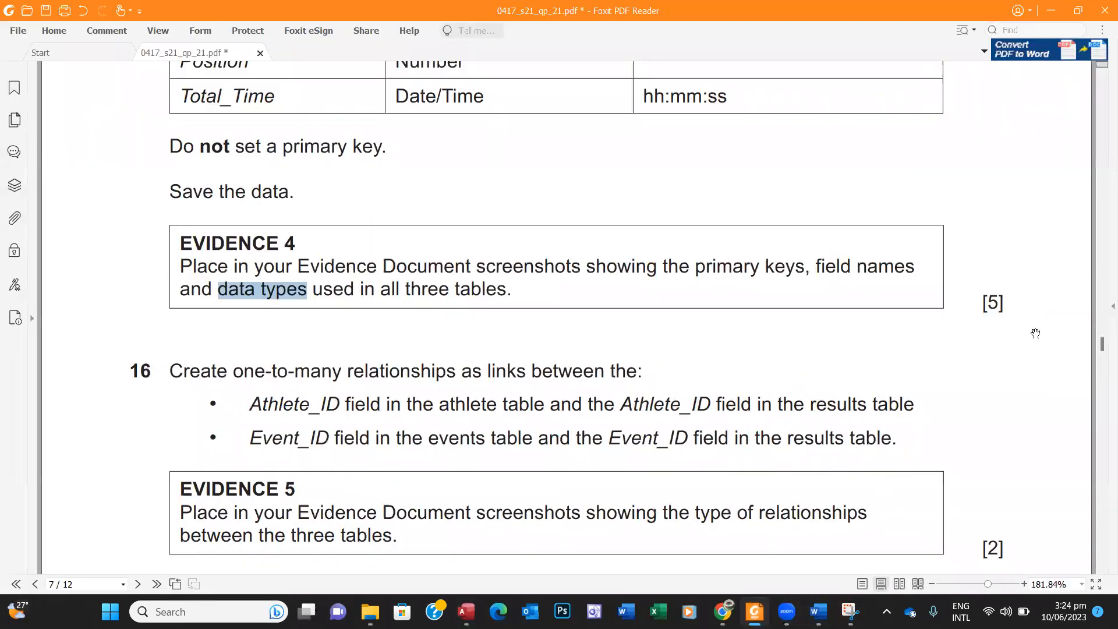
# Step: Scroll to question 16 and highlight Athlete_ID and the athlete table wording
pyautogui.click(1102, 570)
pyautogui.click(1102, 572)
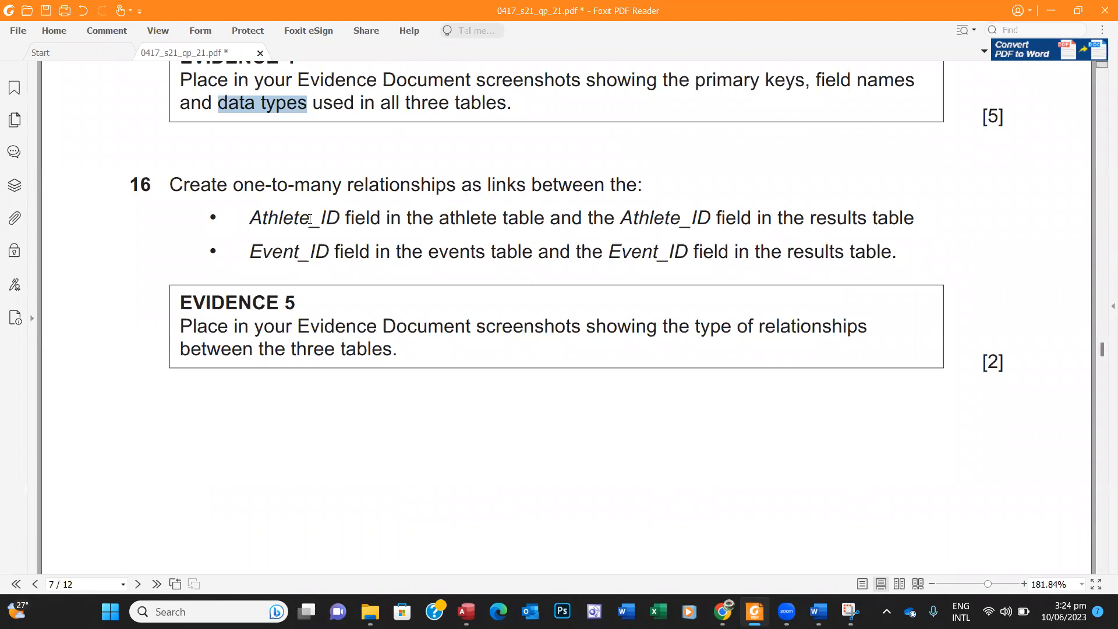
pyautogui.moveTo(341, 222); pyautogui.dragTo(243, 210)
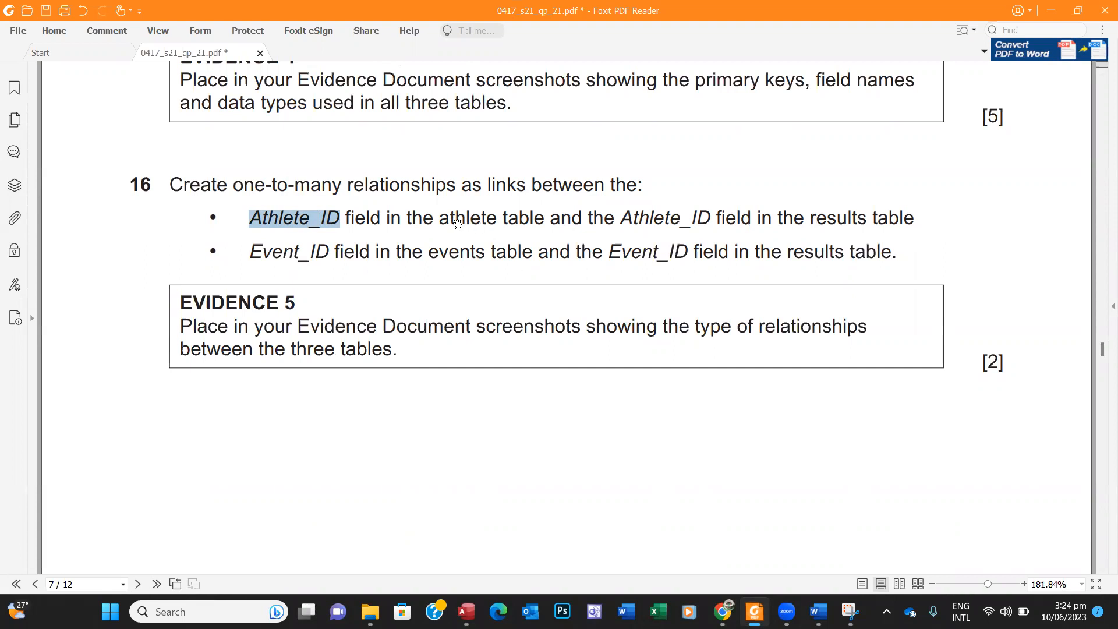
pyautogui.moveTo(444, 217); pyautogui.dragTo(534, 219)
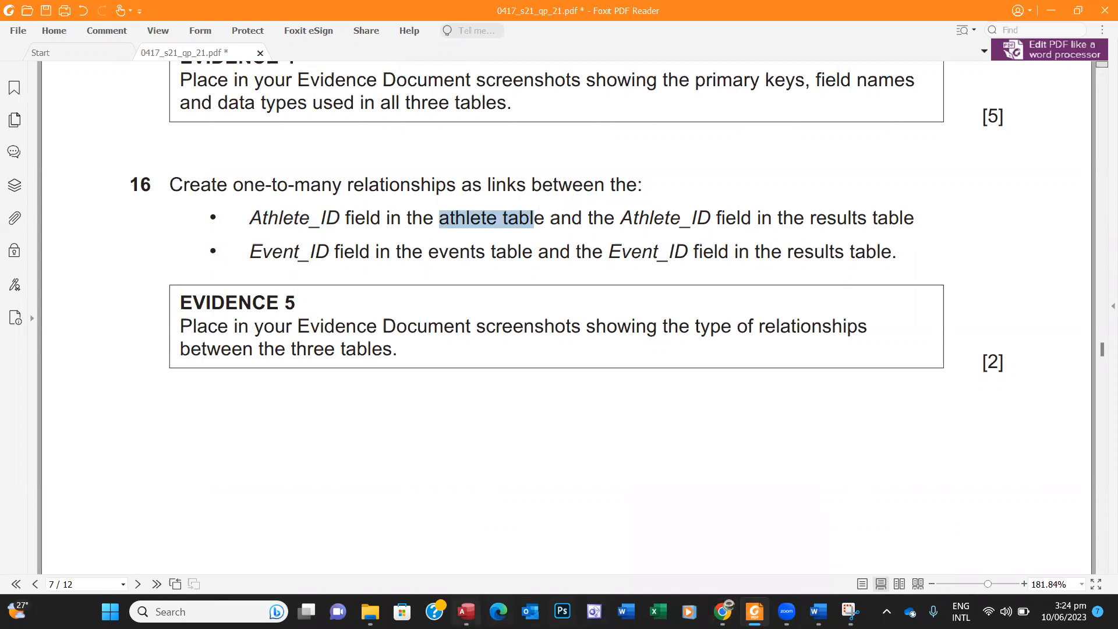
pyautogui.click(466, 612)
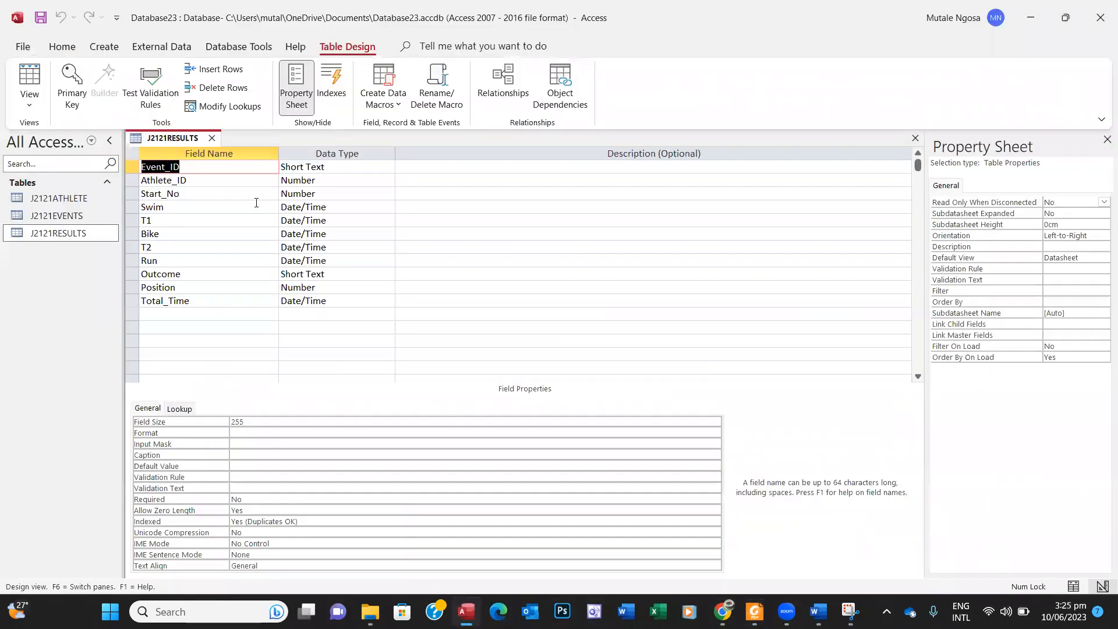
# Step: Open the Relationships window and add J2121ATHLETE, J2121EVENTS and J2121RESULTS
pyautogui.click(213, 138)
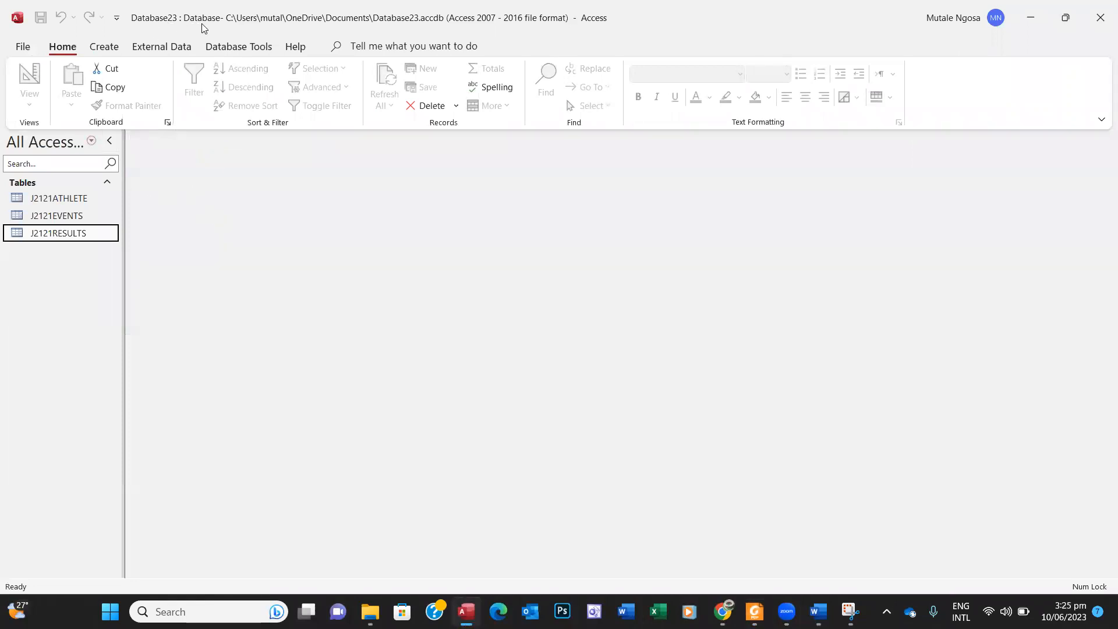
pyautogui.click(239, 48)
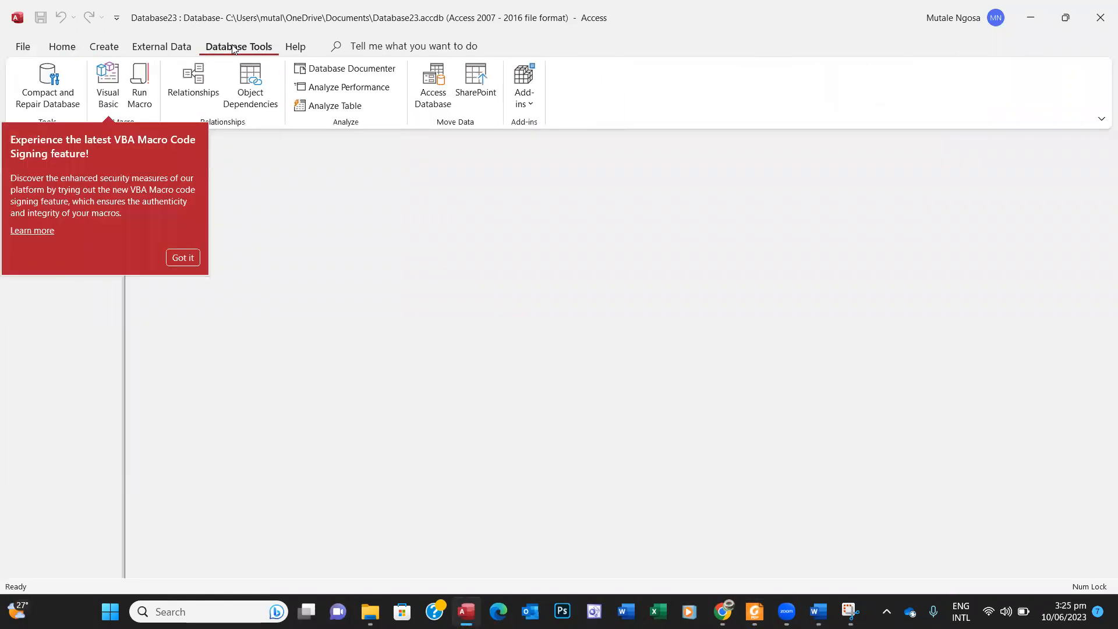
pyautogui.click(183, 257)
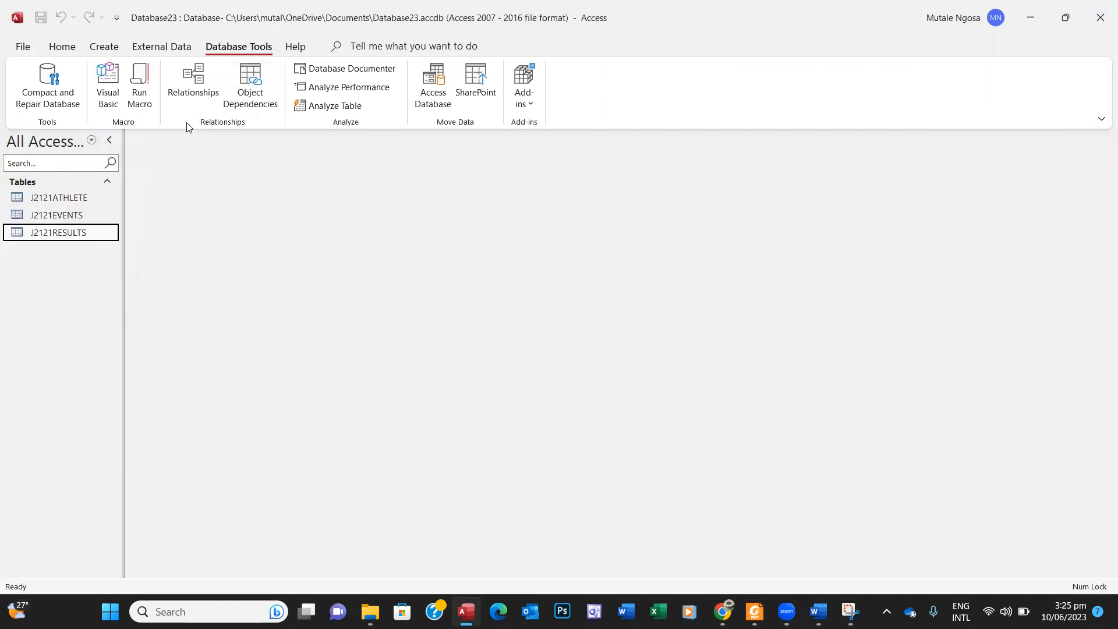
pyautogui.click(194, 94)
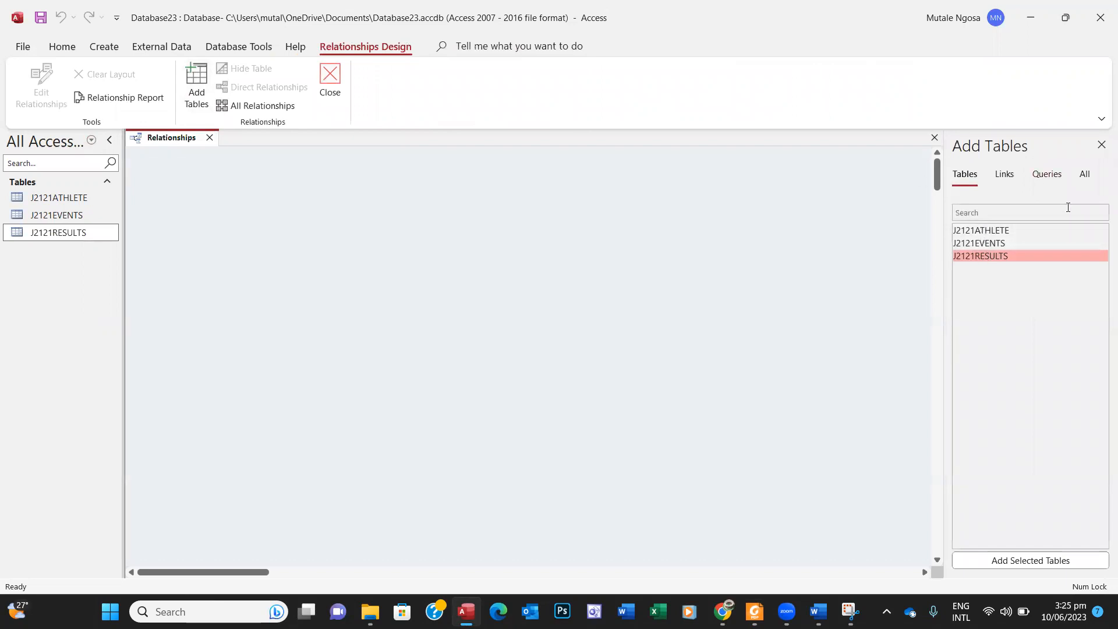
pyautogui.click(1101, 145)
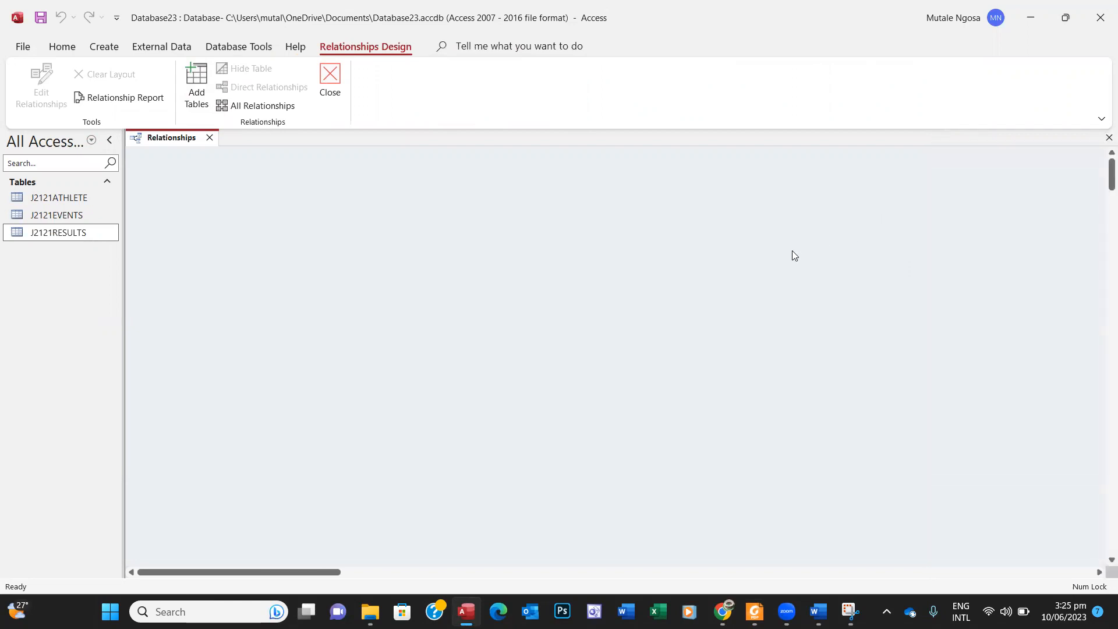
pyautogui.rightClick(639, 240)
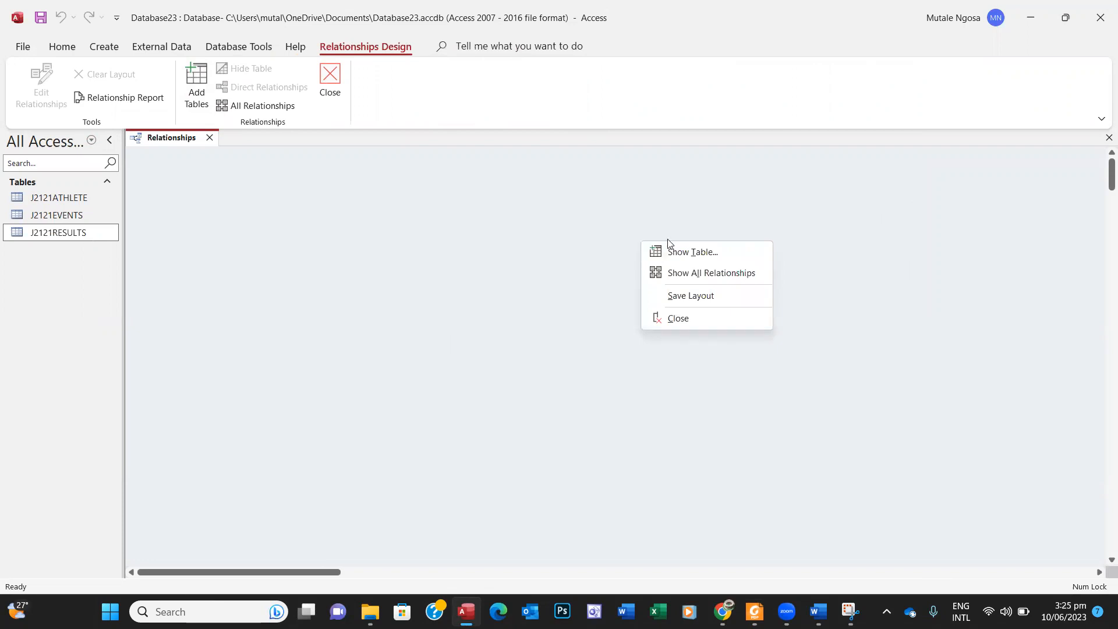
pyautogui.click(685, 252)
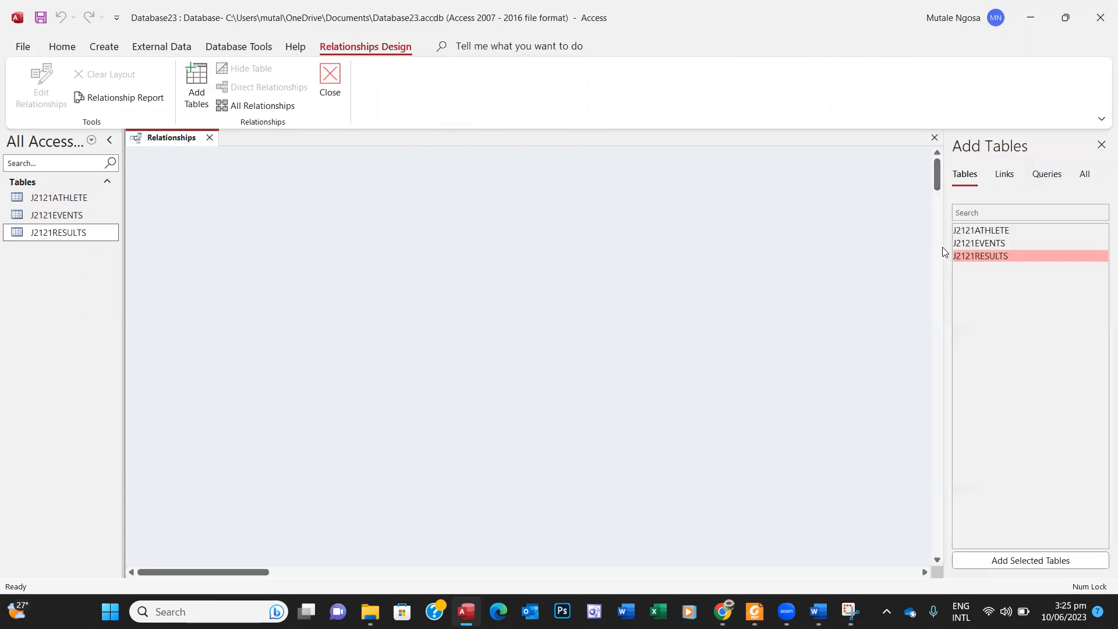
pyautogui.doubleClick(988, 229)
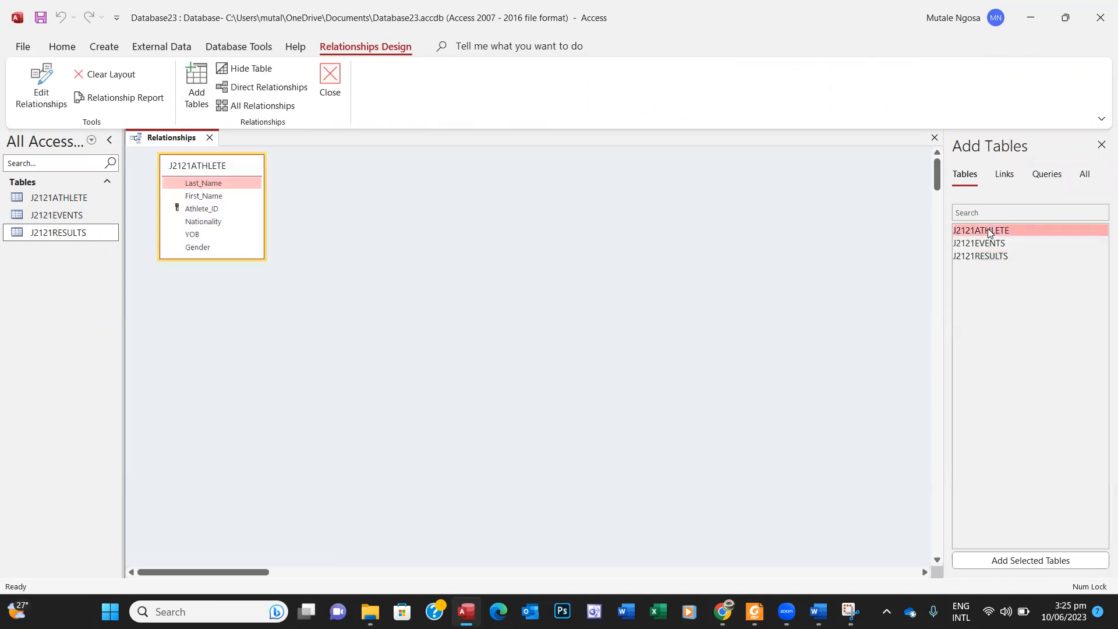
pyautogui.doubleClick(985, 244)
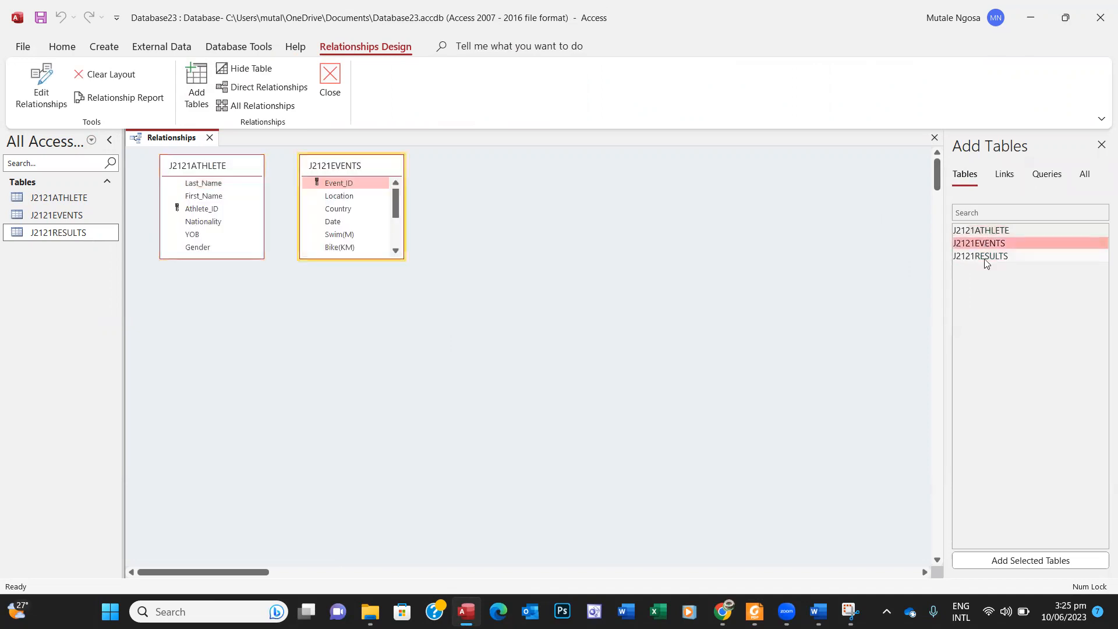
pyautogui.doubleClick(984, 257)
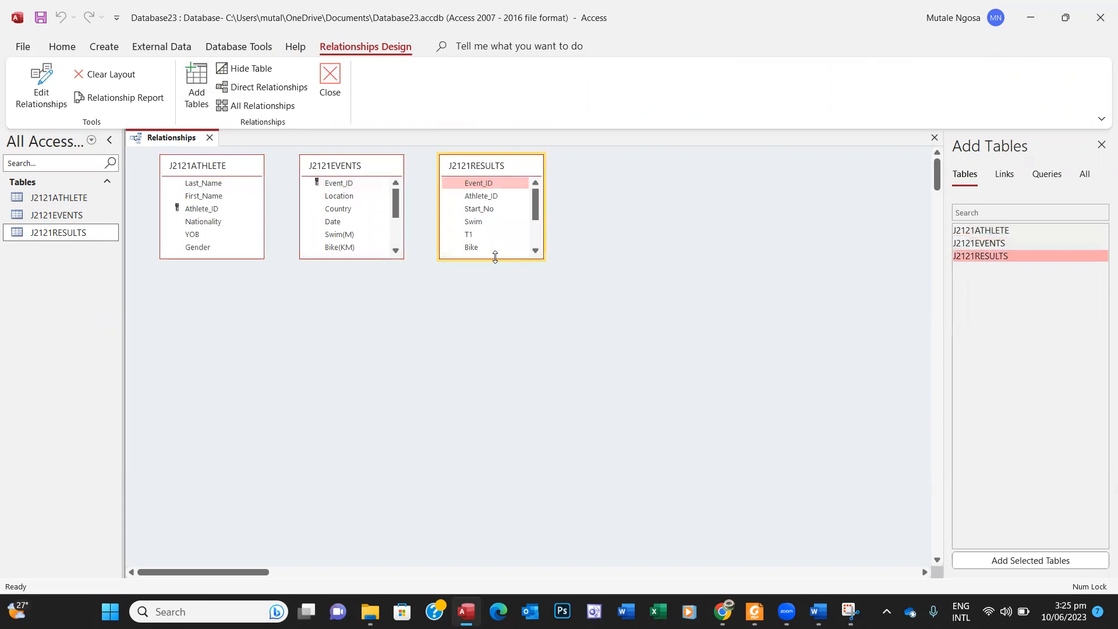
# Step: Expand all three table boxes and arrange J2121RESULTS between ATHLETE and EVENTS
pyautogui.moveTo(494, 258); pyautogui.dragTo(501, 379)
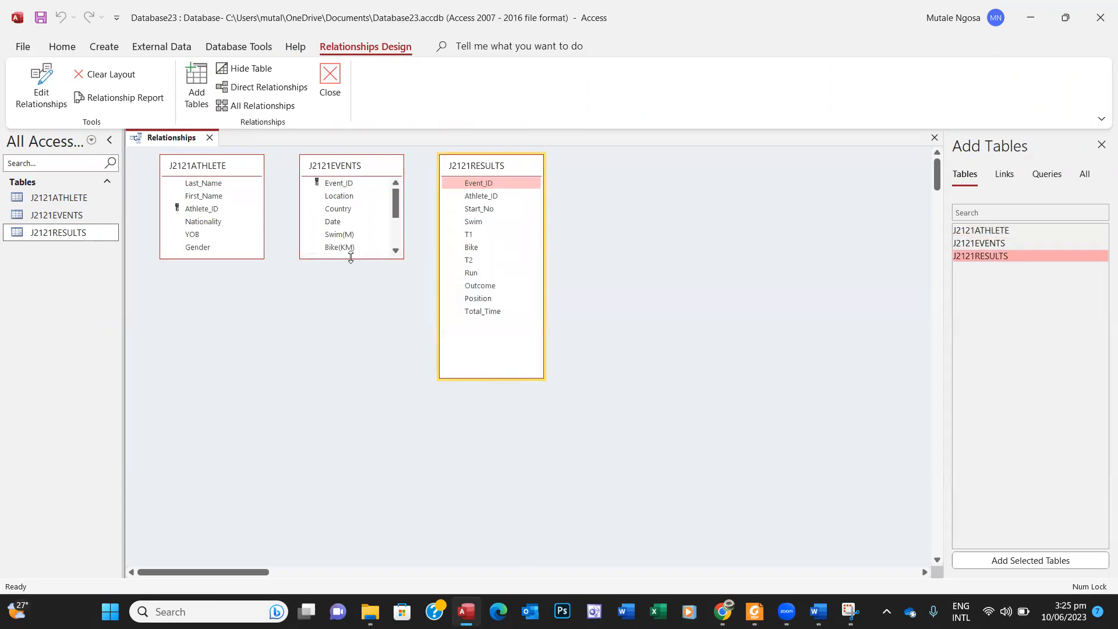
pyautogui.moveTo(350, 257); pyautogui.dragTo(352, 377)
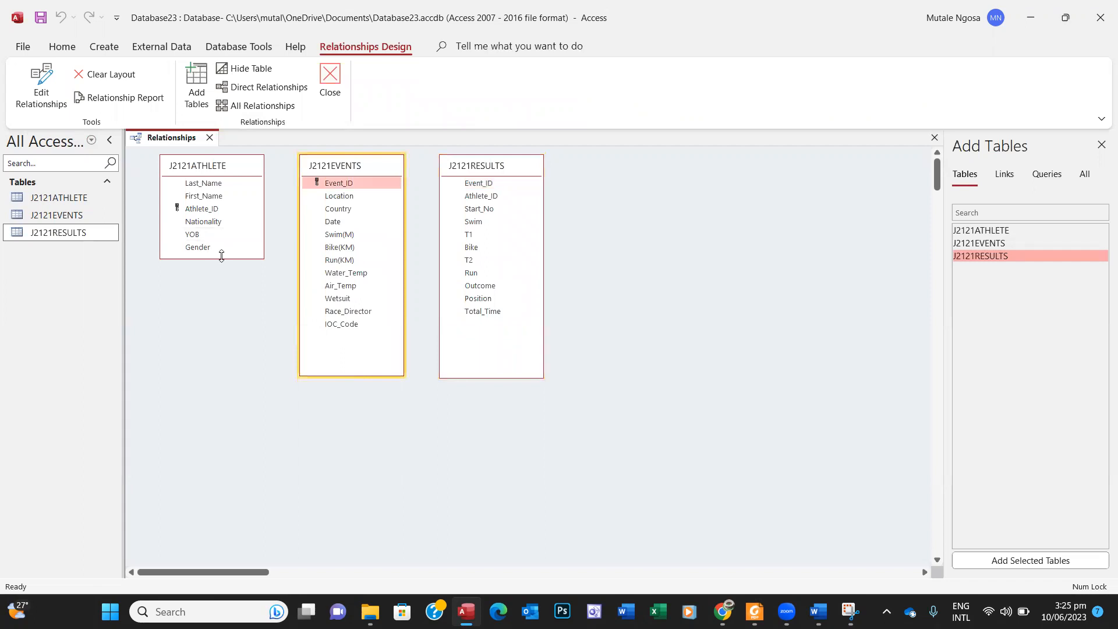
pyautogui.moveTo(221, 256); pyautogui.dragTo(212, 374)
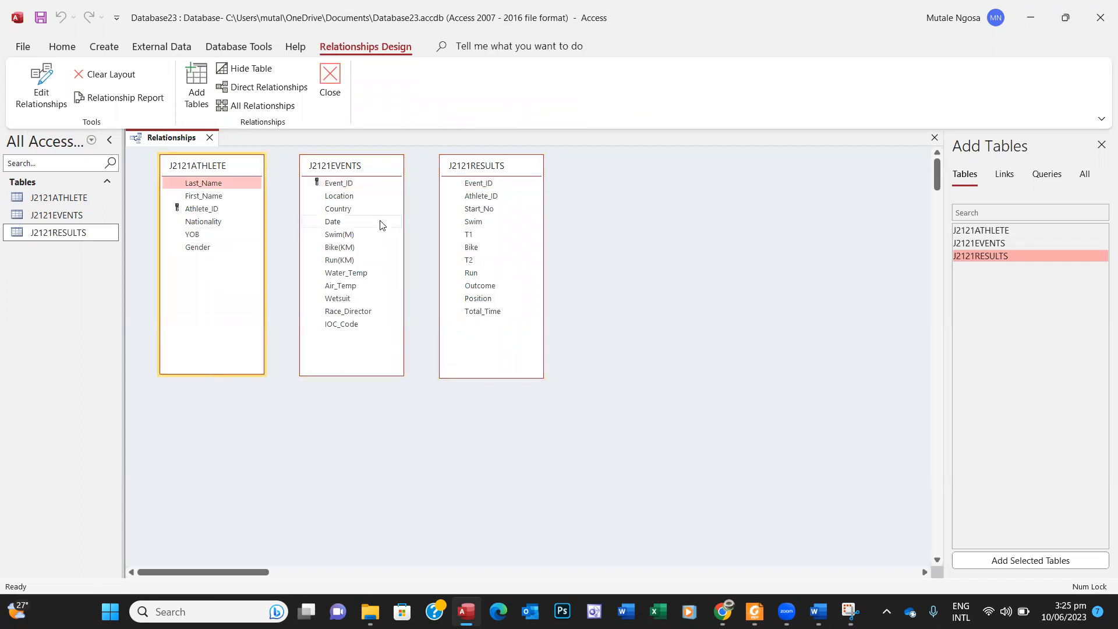
pyautogui.moveTo(377, 165); pyautogui.dragTo(673, 183)
pyautogui.click(521, 168)
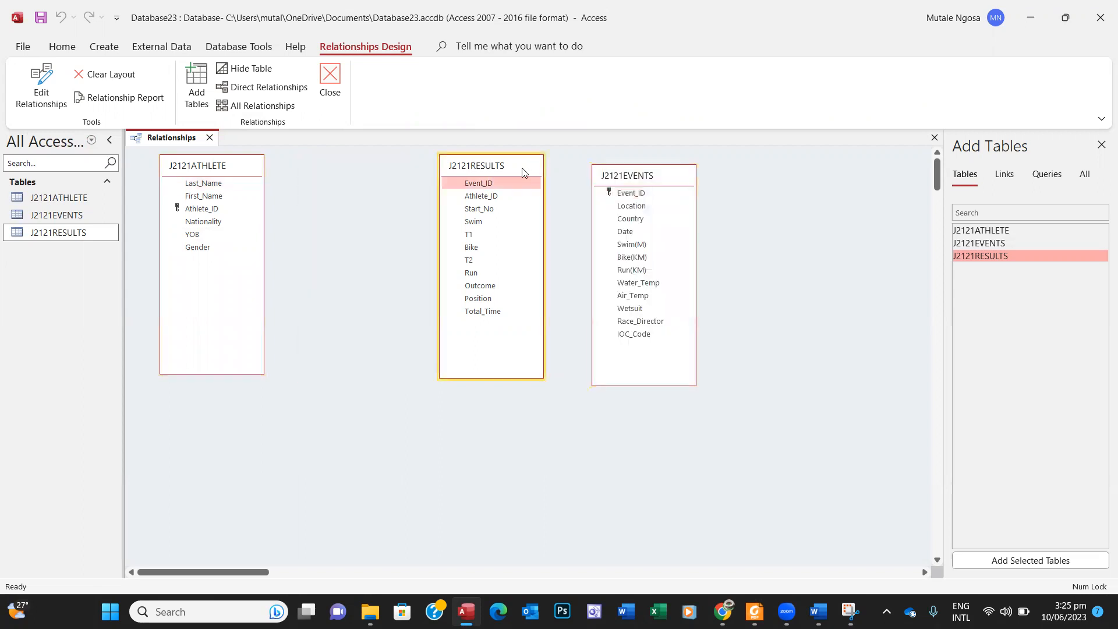
pyautogui.moveTo(521, 168); pyautogui.dragTo(429, 164)
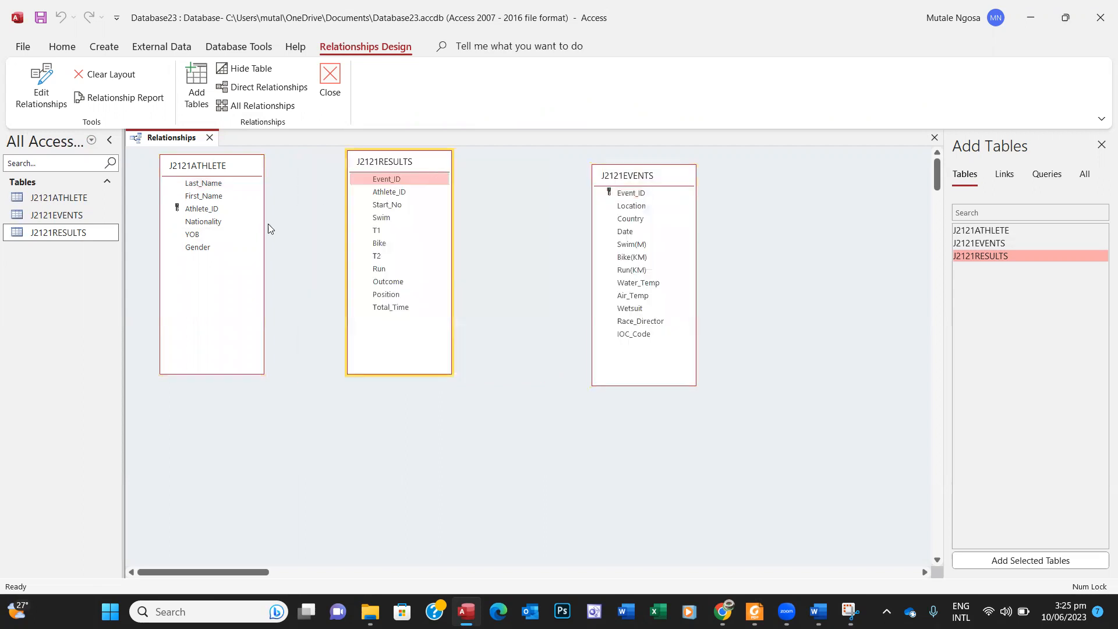
pyautogui.click(220, 209)
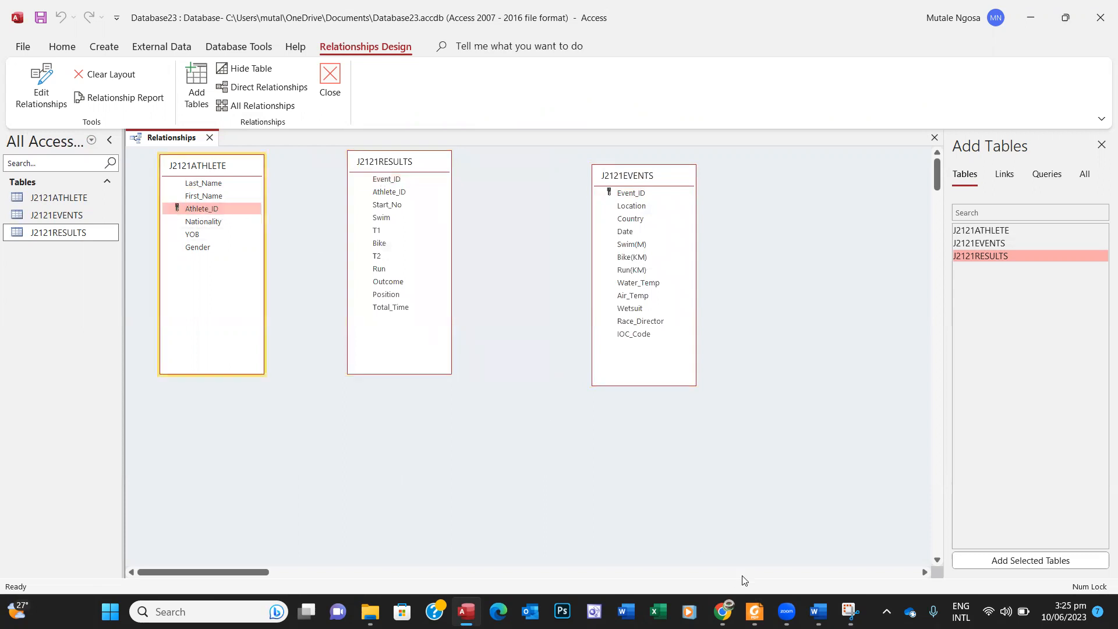
pyautogui.hotkey('alt', 'Tab')
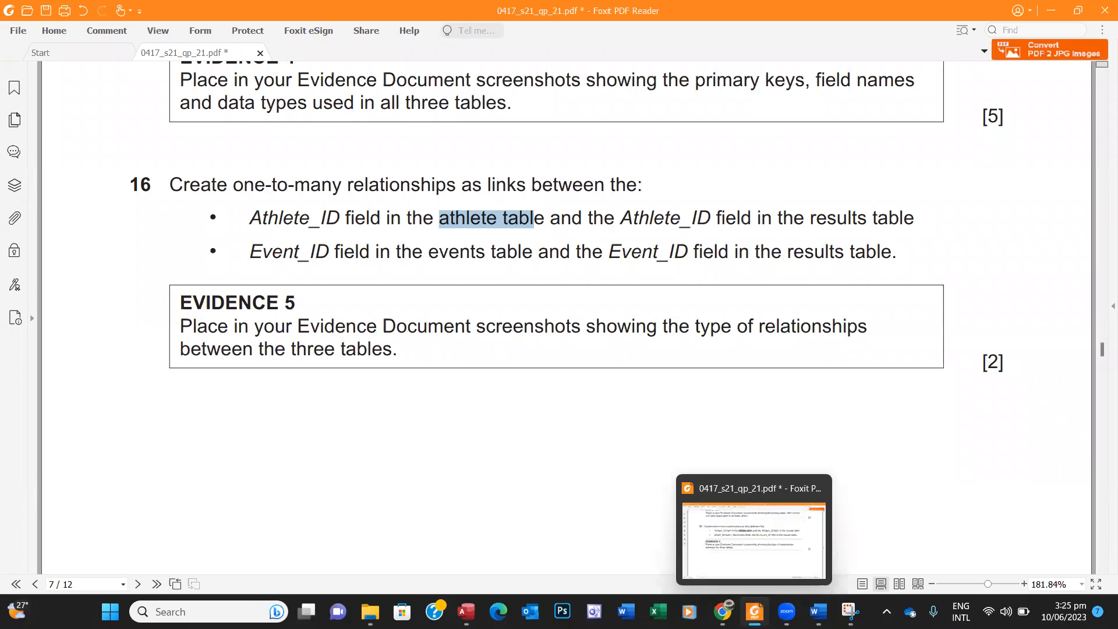
# Step: Relate J2121ATHLETE to J2121RESULTS on Athlete_ID, one-to-many, without referential integrity
pyautogui.click(466, 611)
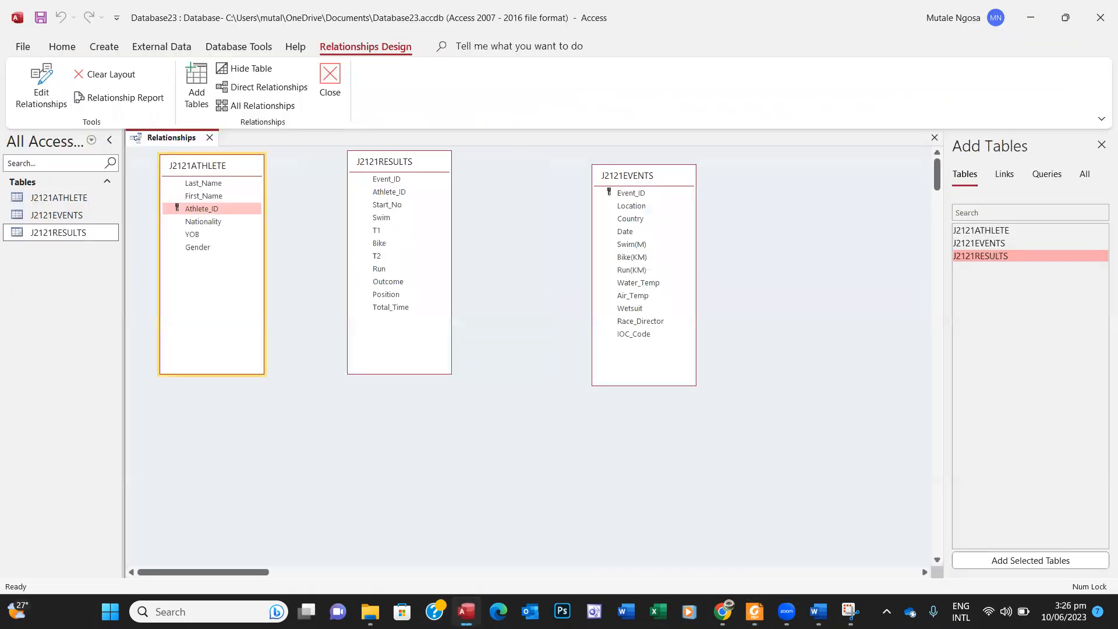
pyautogui.click(211, 209)
pyautogui.click(240, 210)
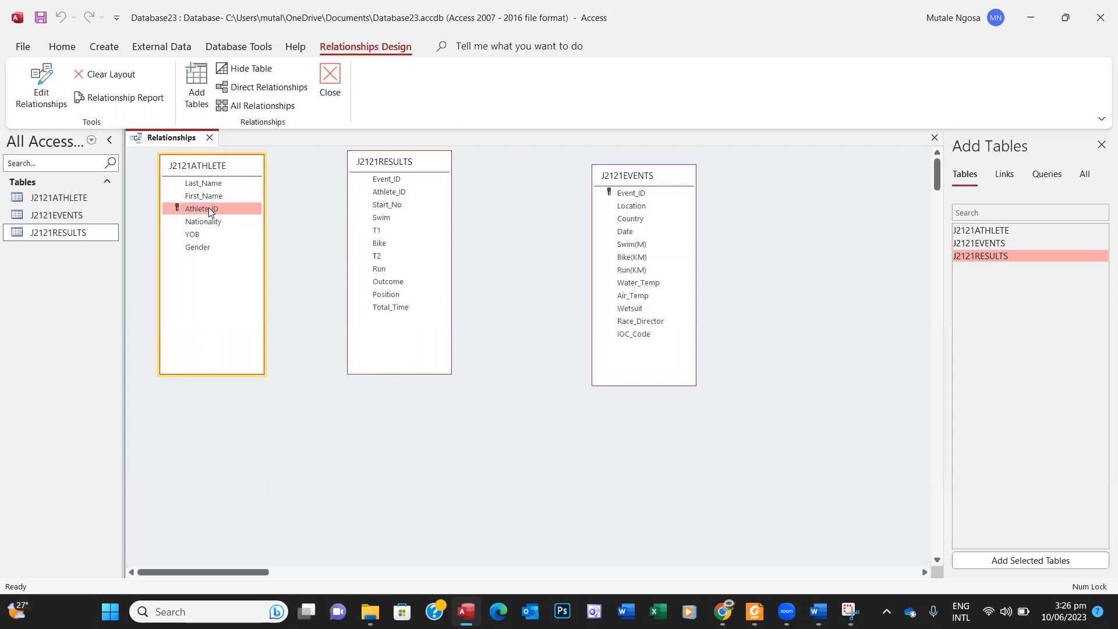
pyautogui.moveTo(210, 210); pyautogui.dragTo(387, 194)
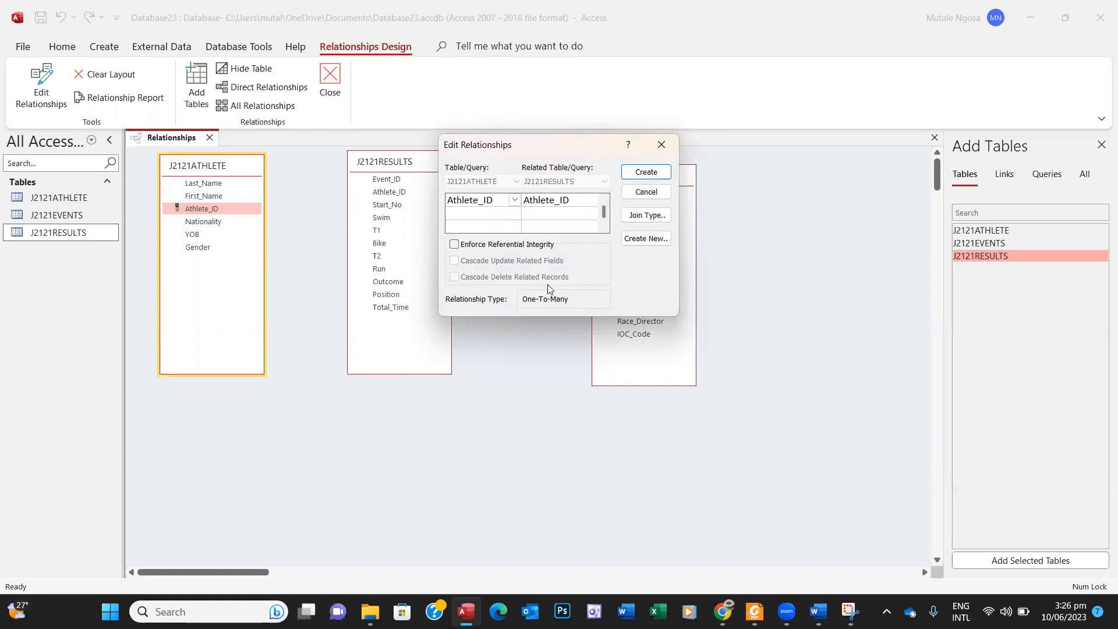
pyautogui.click(455, 246)
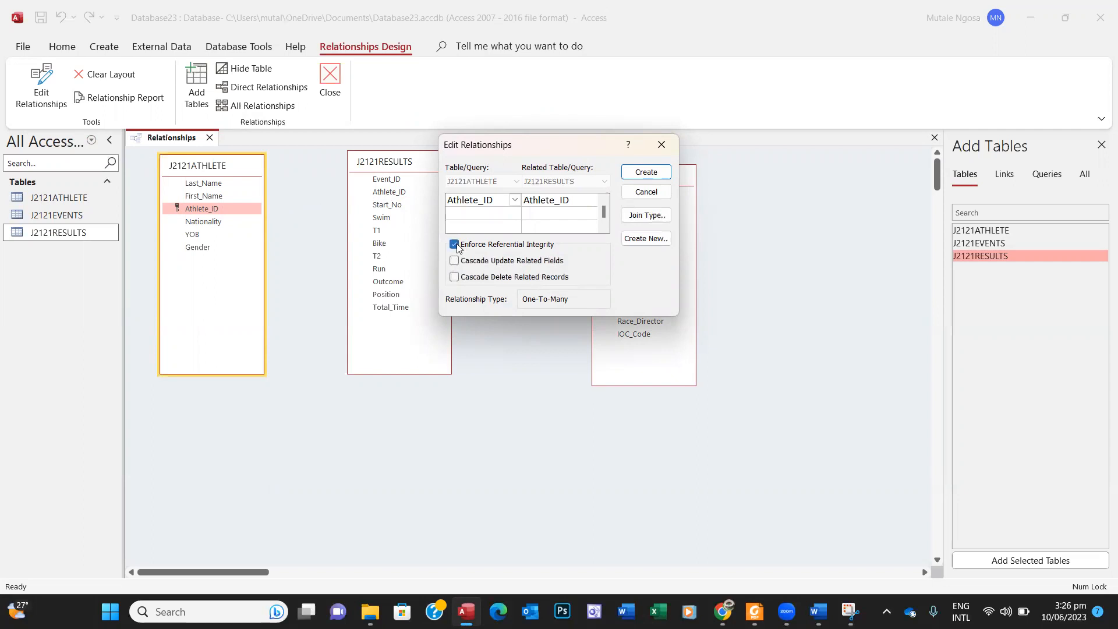
pyautogui.click(646, 174)
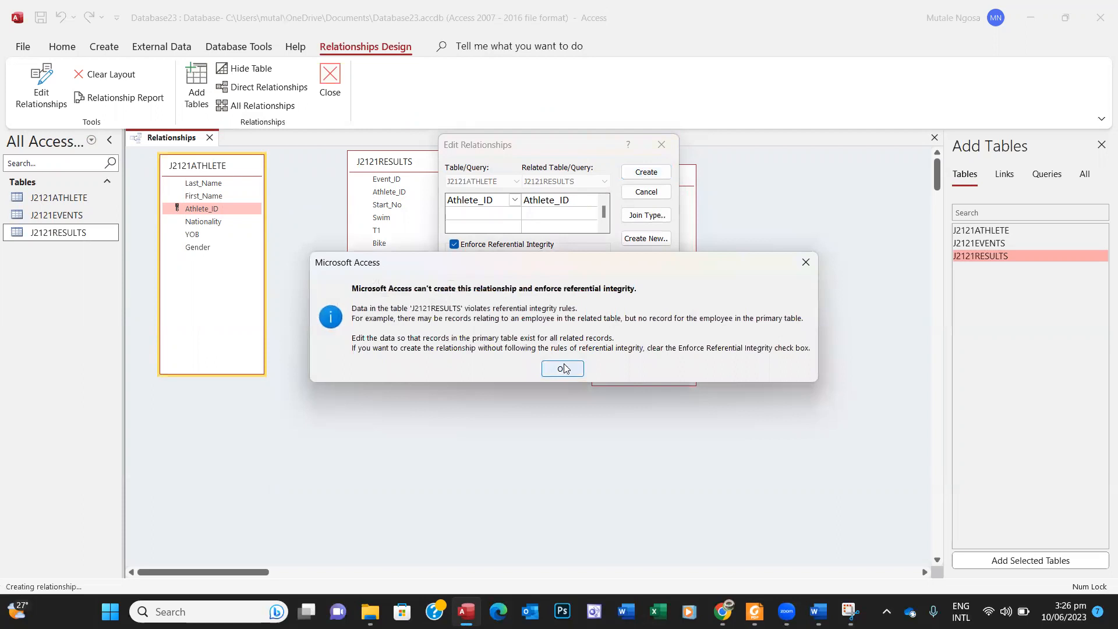
pyautogui.click(805, 262)
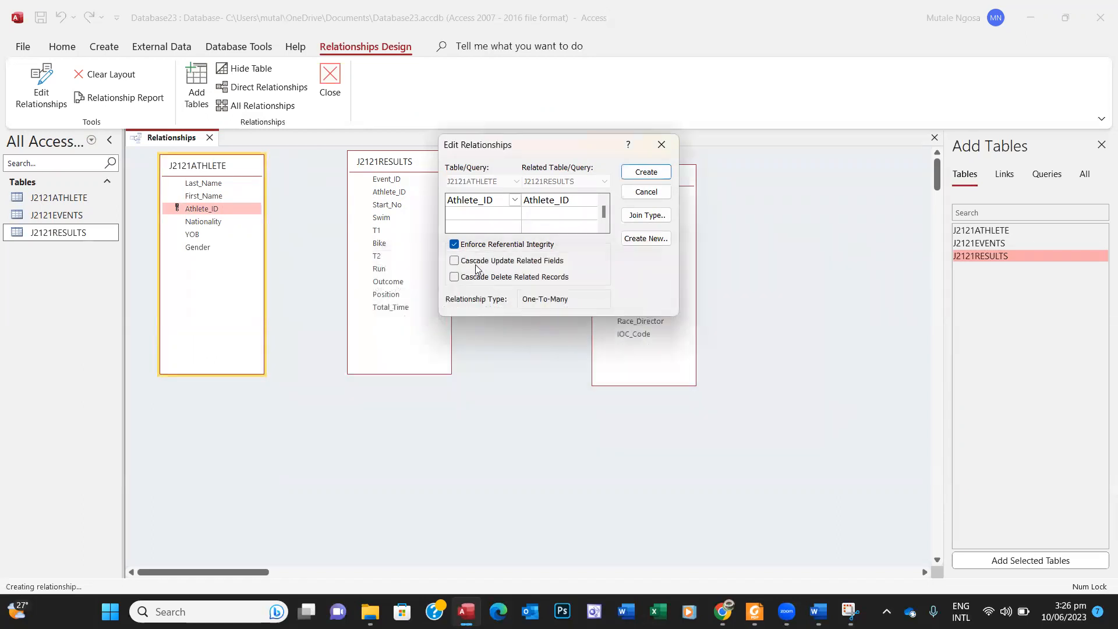
pyautogui.click(455, 245)
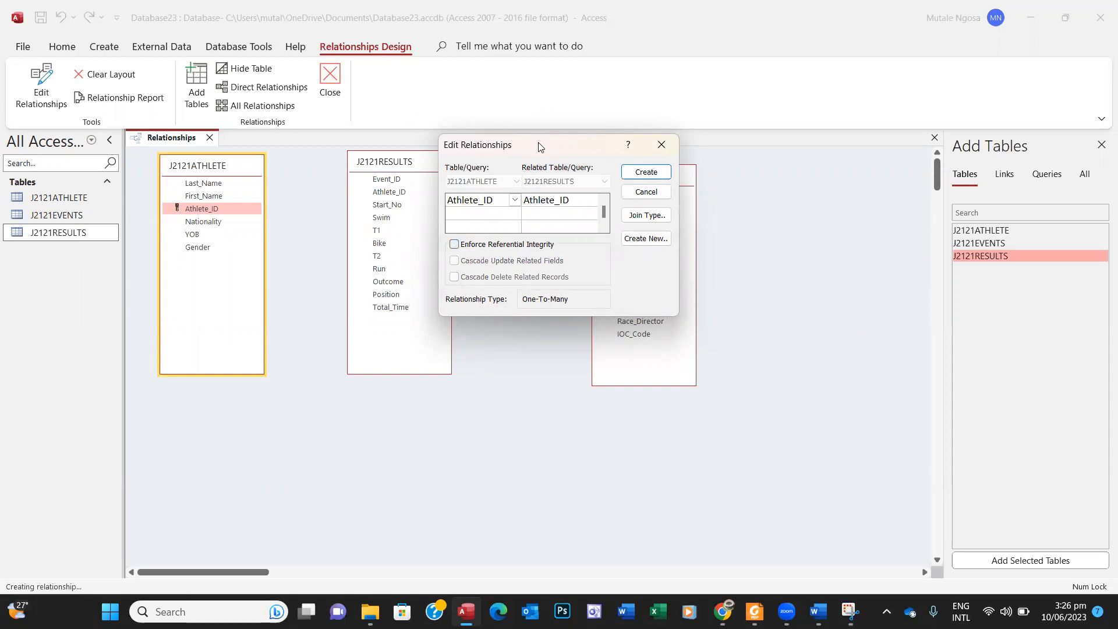
pyautogui.click(640, 174)
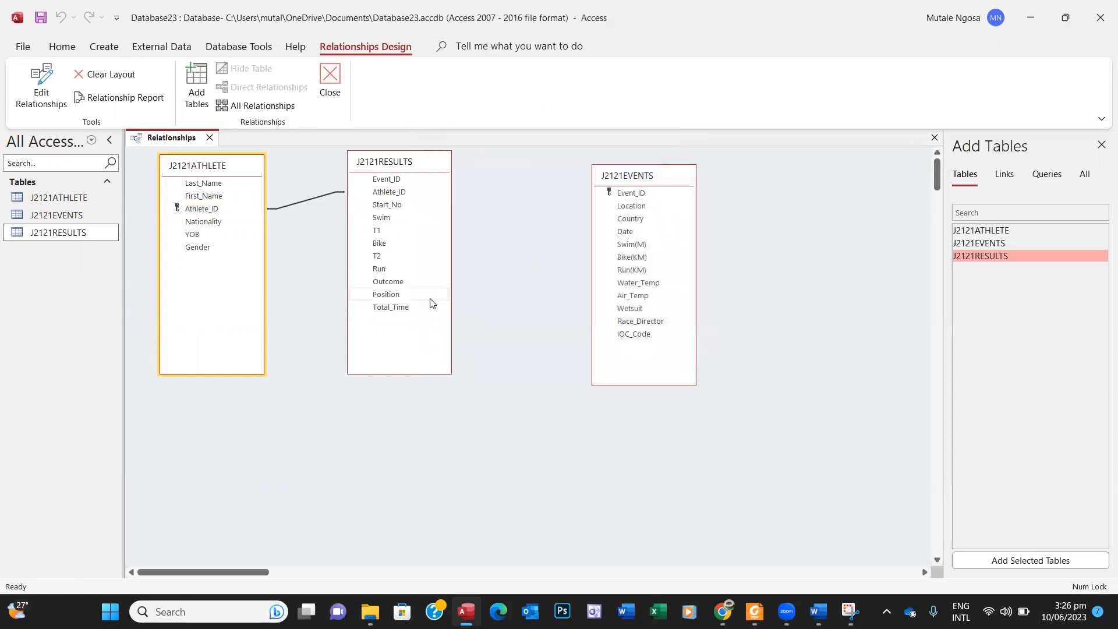
pyautogui.click(754, 611)
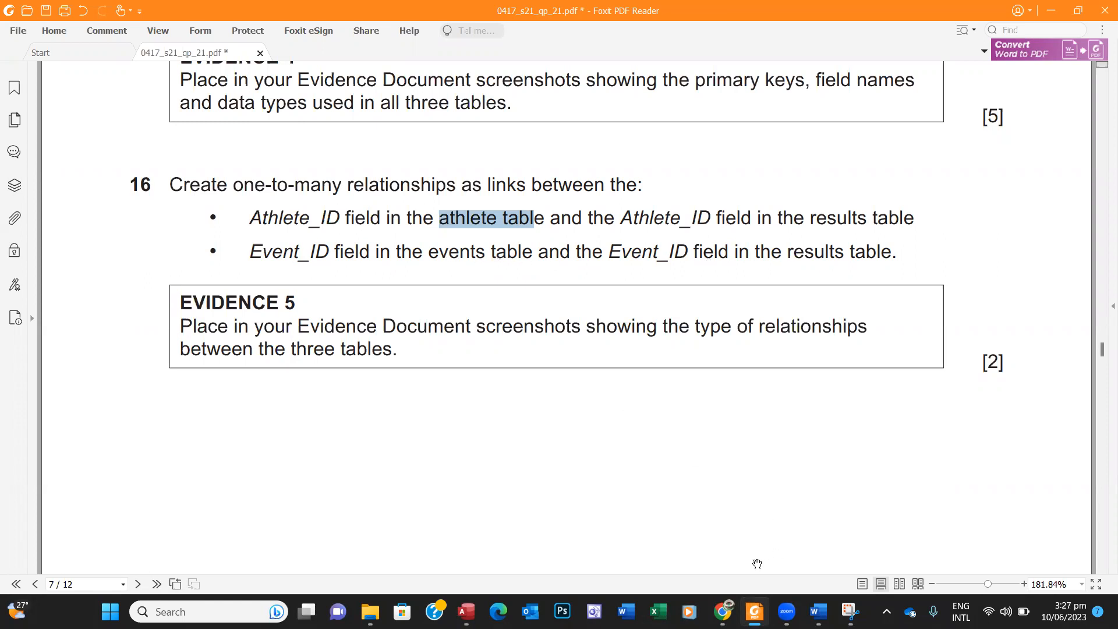
# Step: Link Event_ID in J2121EVENTS to J2121RESULTS one-to-many with referential integrity enforced
pyautogui.moveTo(754, 612)
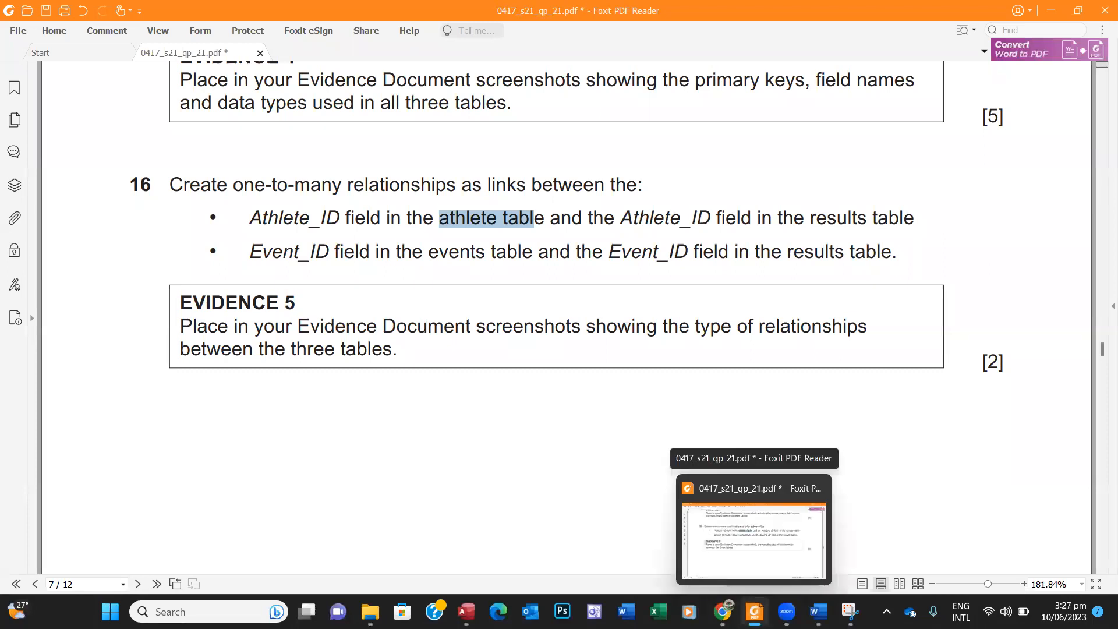
pyautogui.moveTo(850, 611)
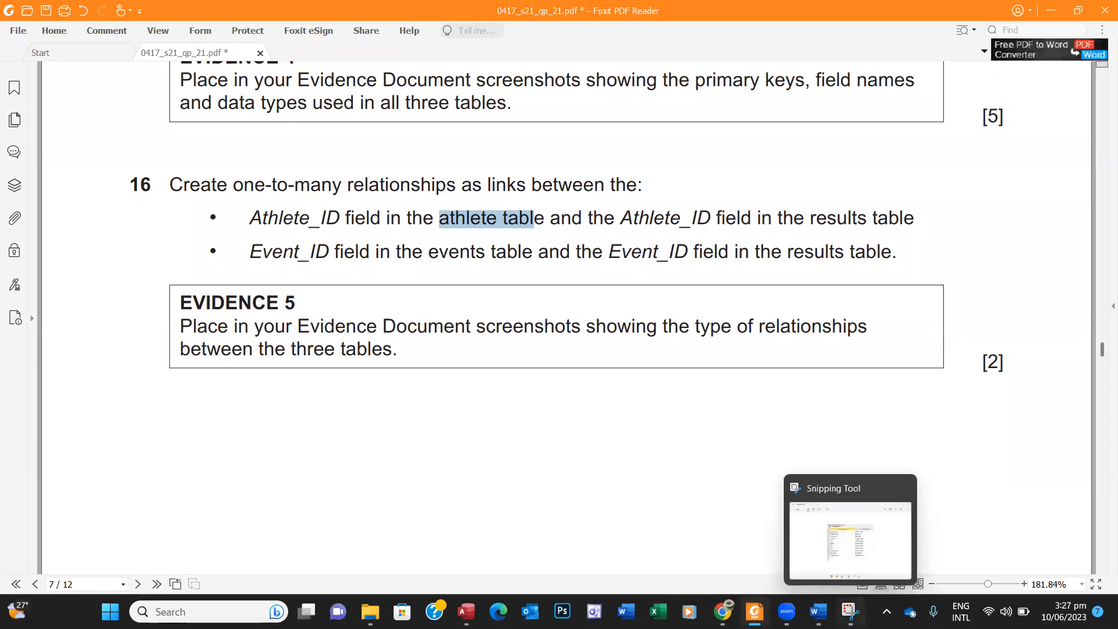
pyautogui.click(466, 611)
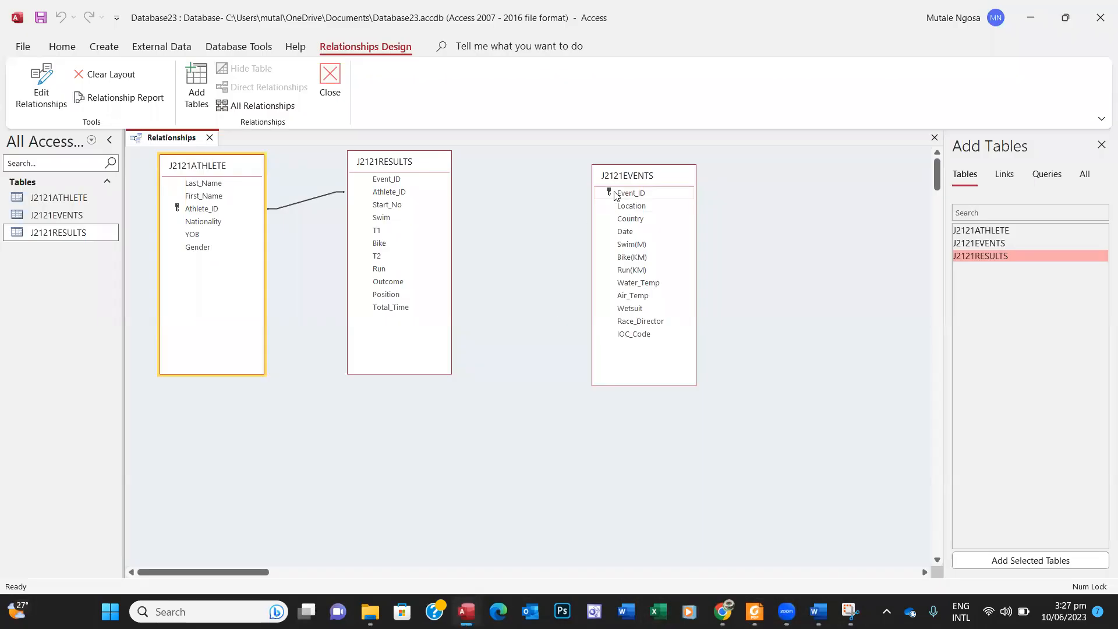
pyautogui.moveTo(613, 194); pyautogui.dragTo(391, 180)
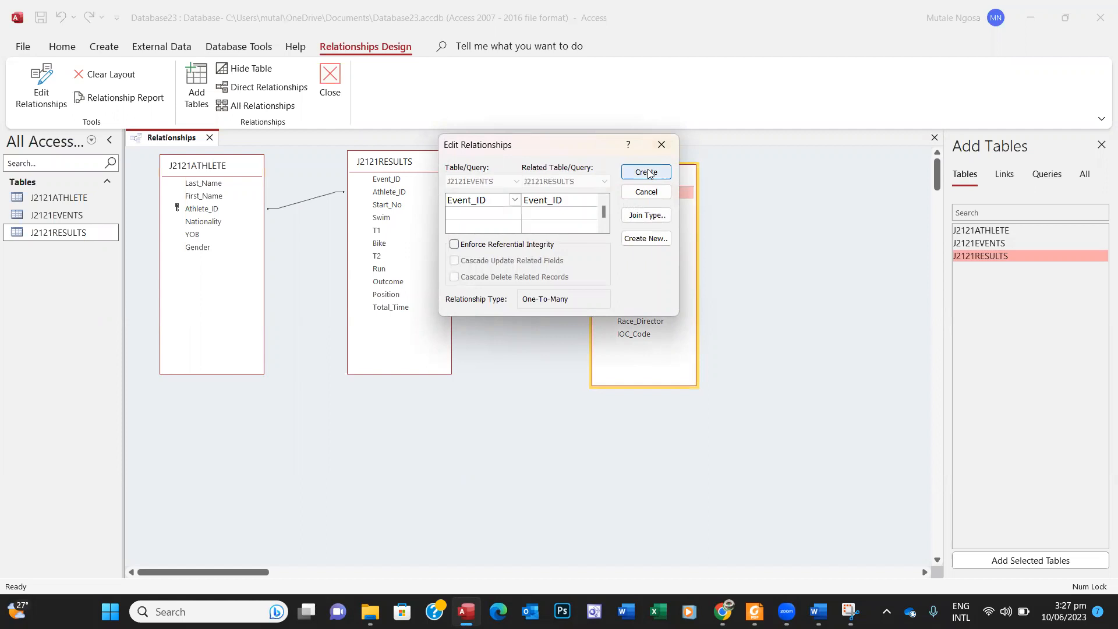
pyautogui.click(454, 244)
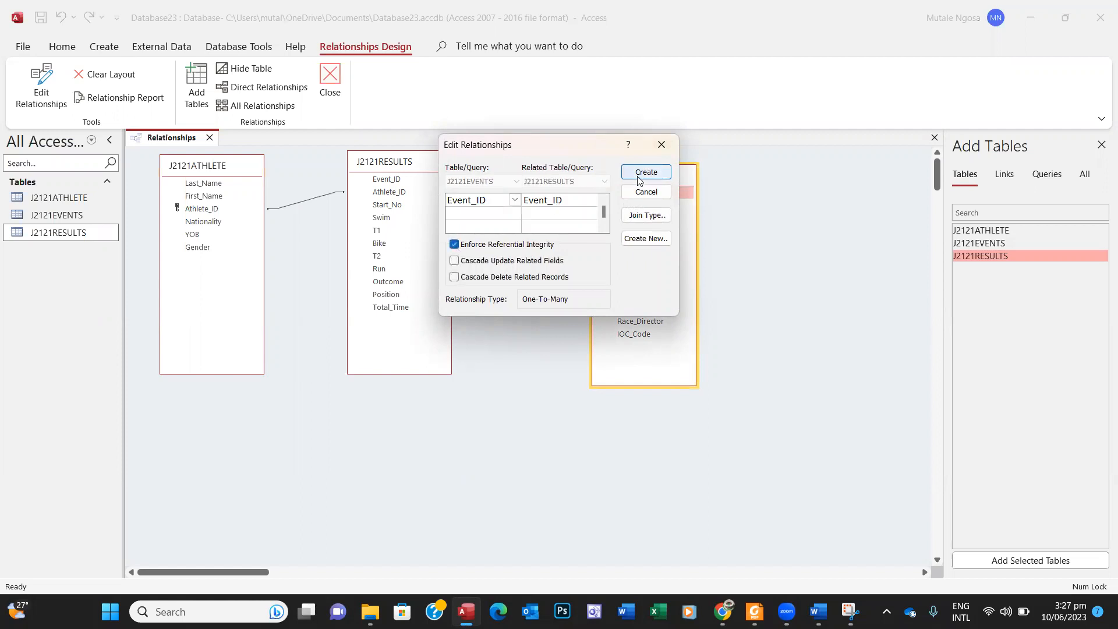
pyautogui.click(637, 176)
# Step: Move the J2121EVENTS table closer to J2121RESULTS
pyautogui.moveTo(637, 179); pyautogui.dragTo(634, 170)
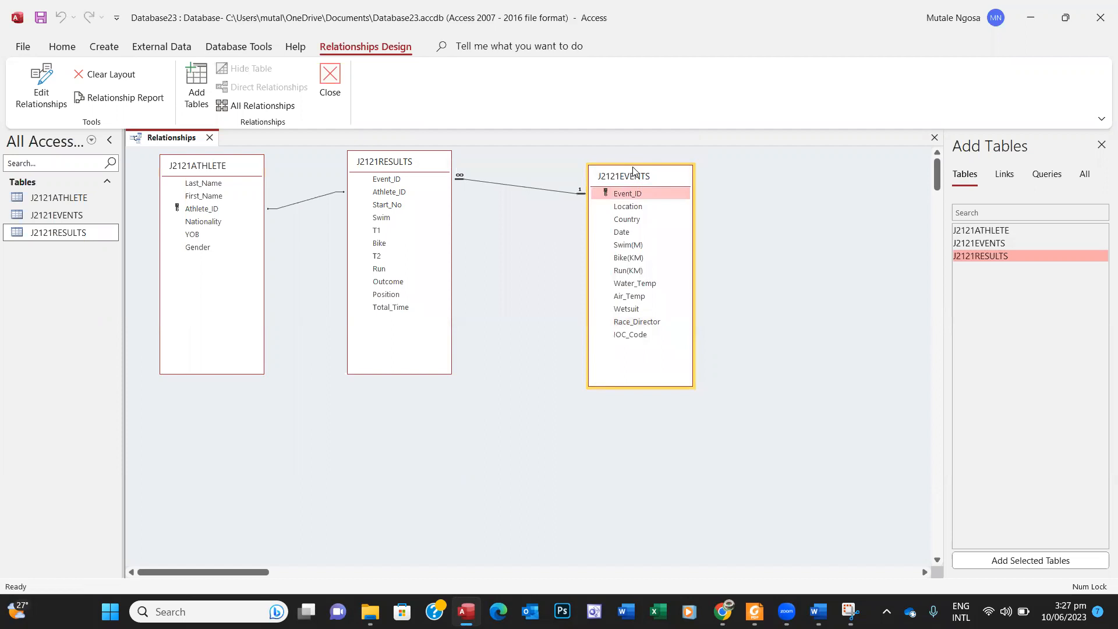
pyautogui.moveTo(633, 170); pyautogui.dragTo(601, 158)
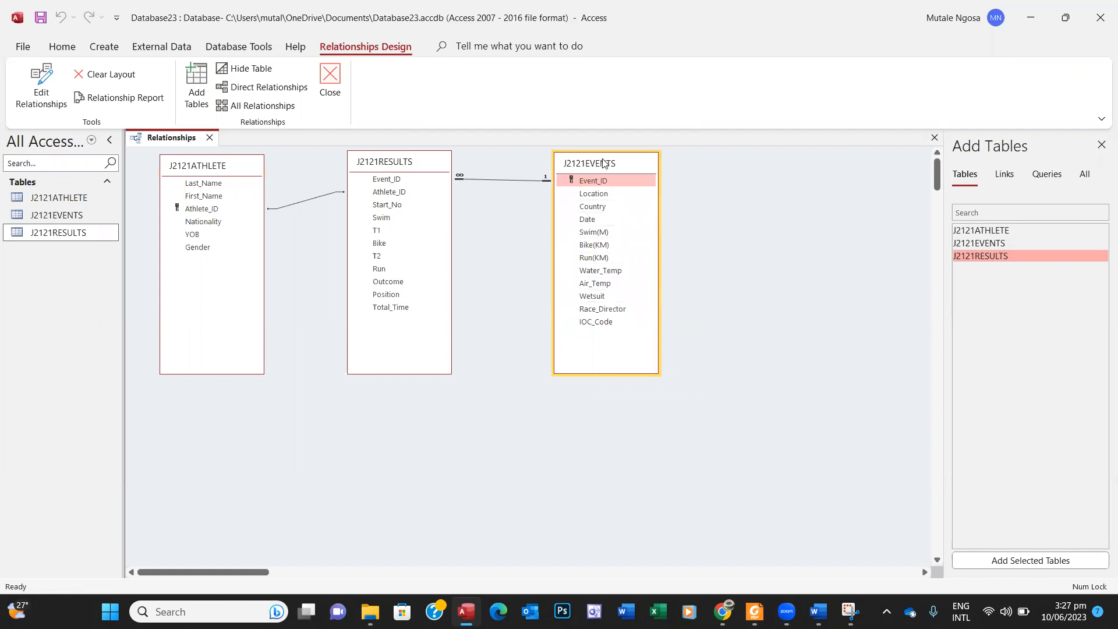
pyautogui.moveTo(601, 163); pyautogui.dragTo(592, 163)
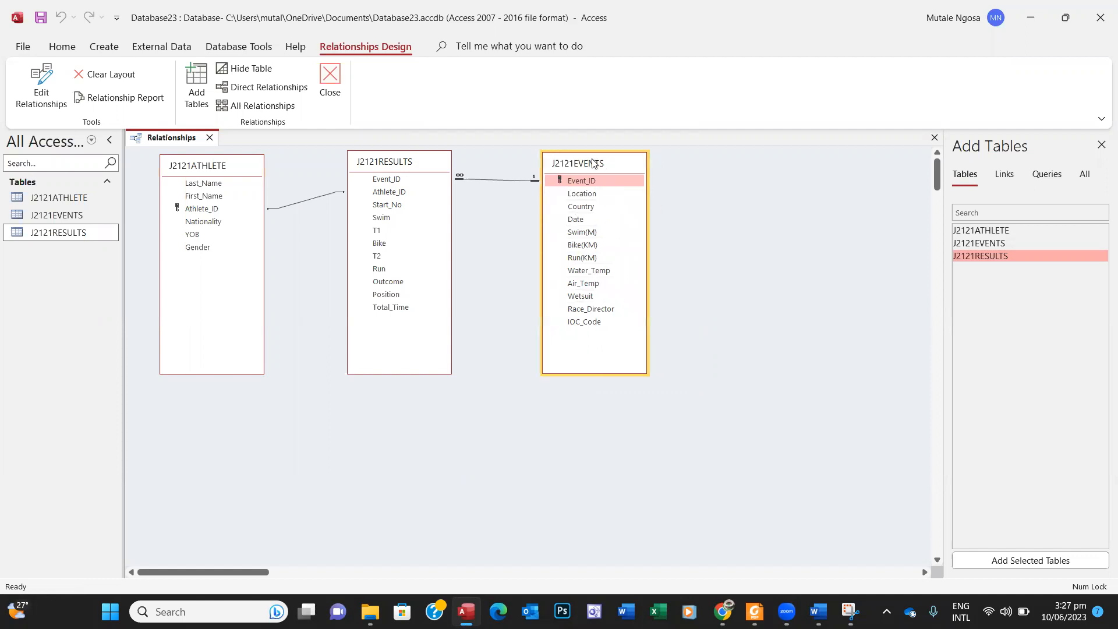
pyautogui.click(754, 611)
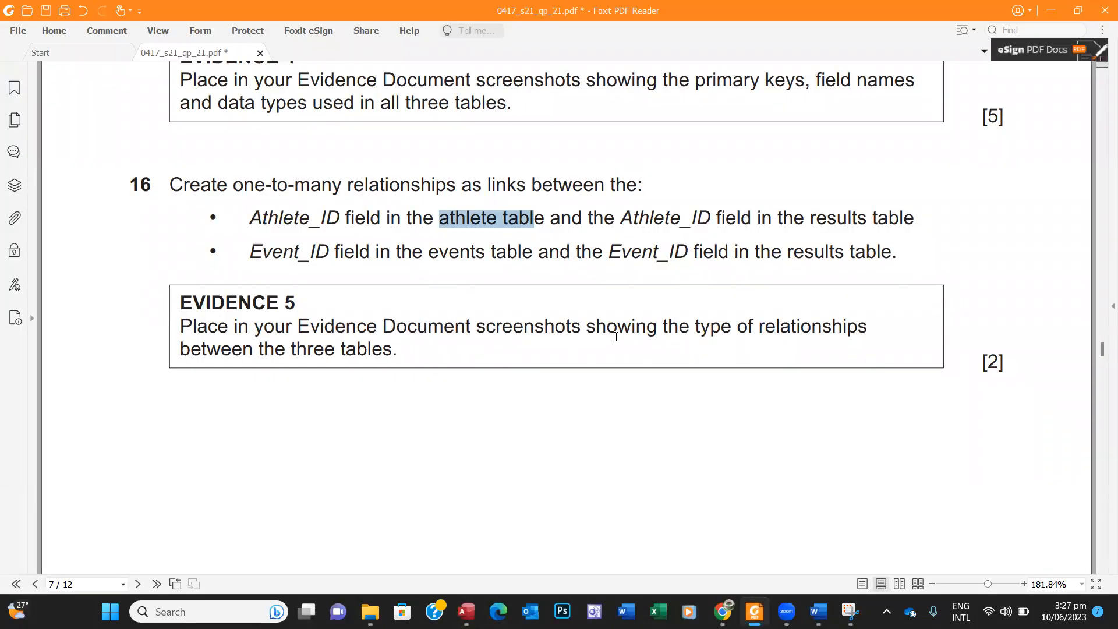
# Step: Mark question 16's relationship-type requirement and screenshot the three linked tables
pyautogui.moveTo(701, 326); pyautogui.dragTo(401, 358)
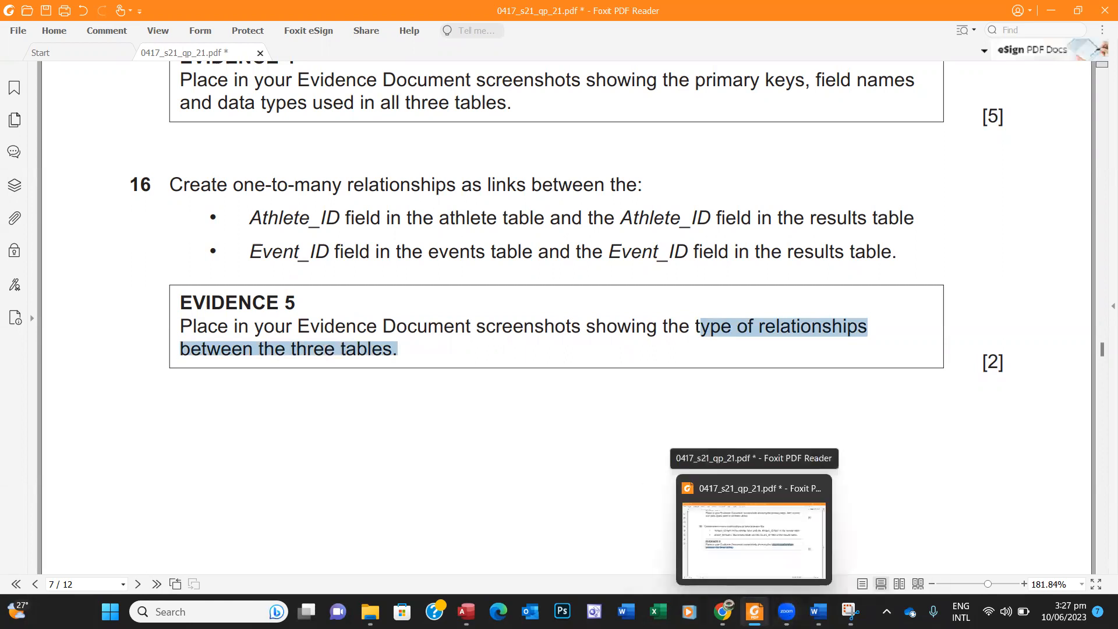
pyautogui.click(466, 611)
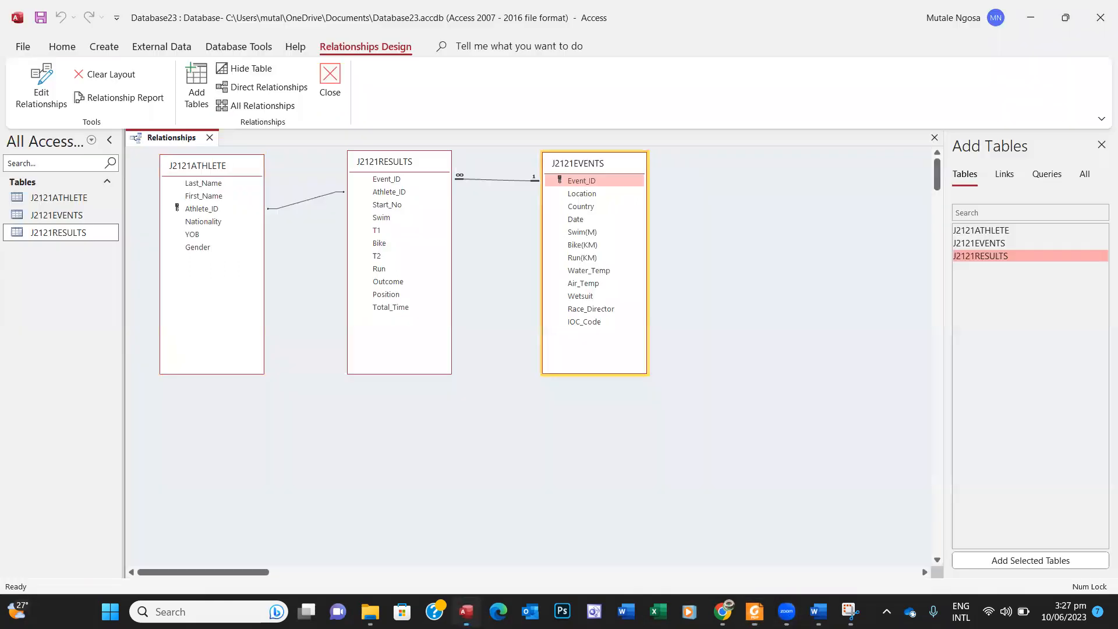
pyautogui.click(850, 611)
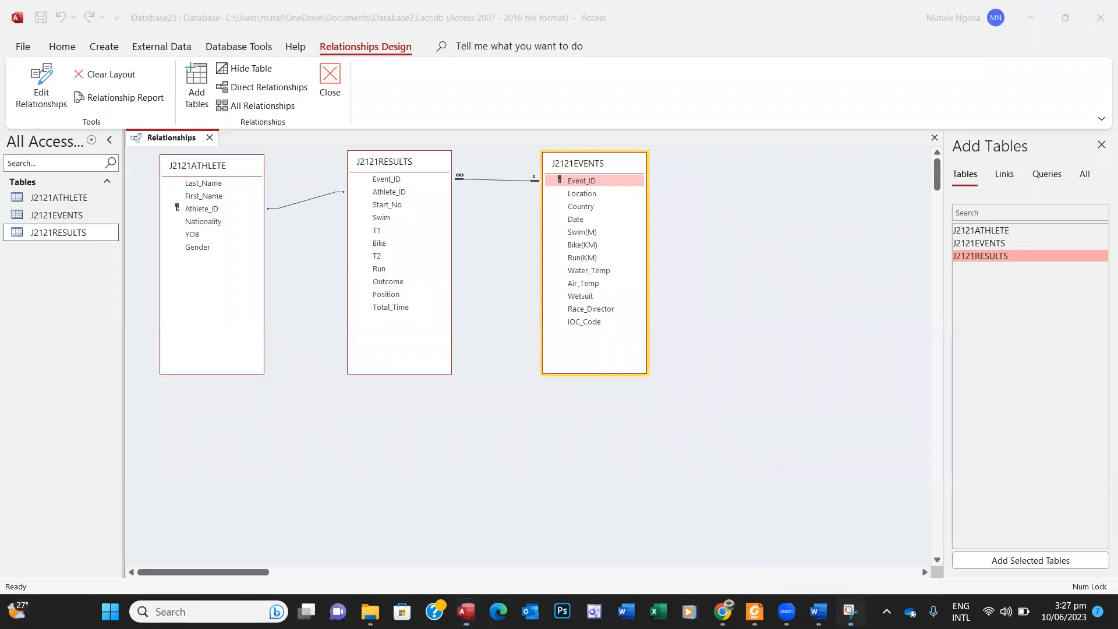
pyautogui.click(245, 46)
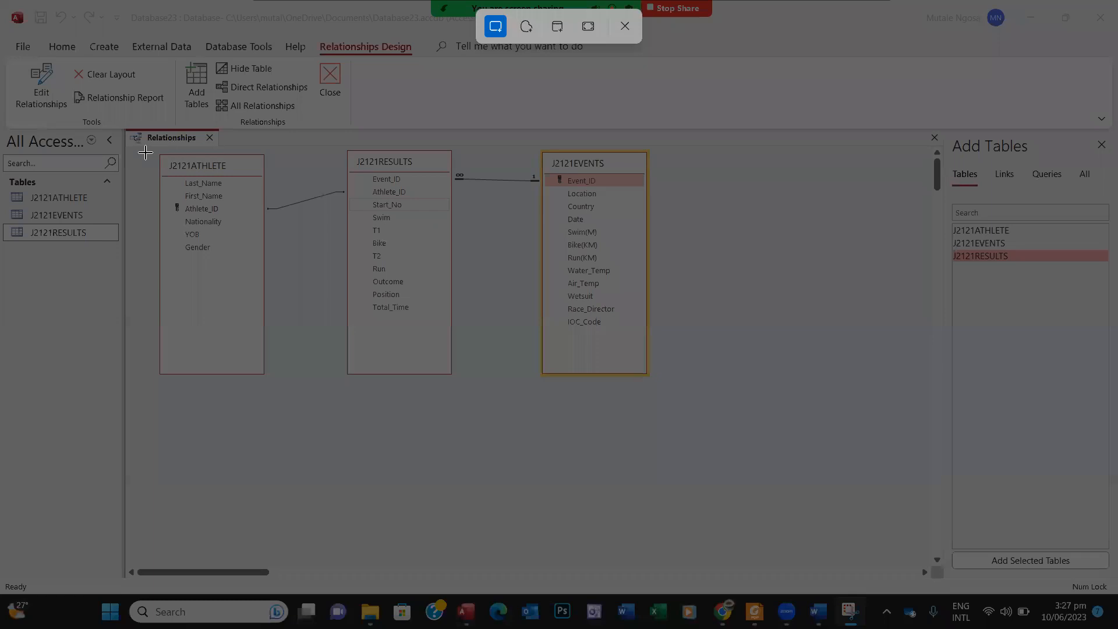
pyautogui.moveTo(129, 130); pyautogui.dragTo(661, 405)
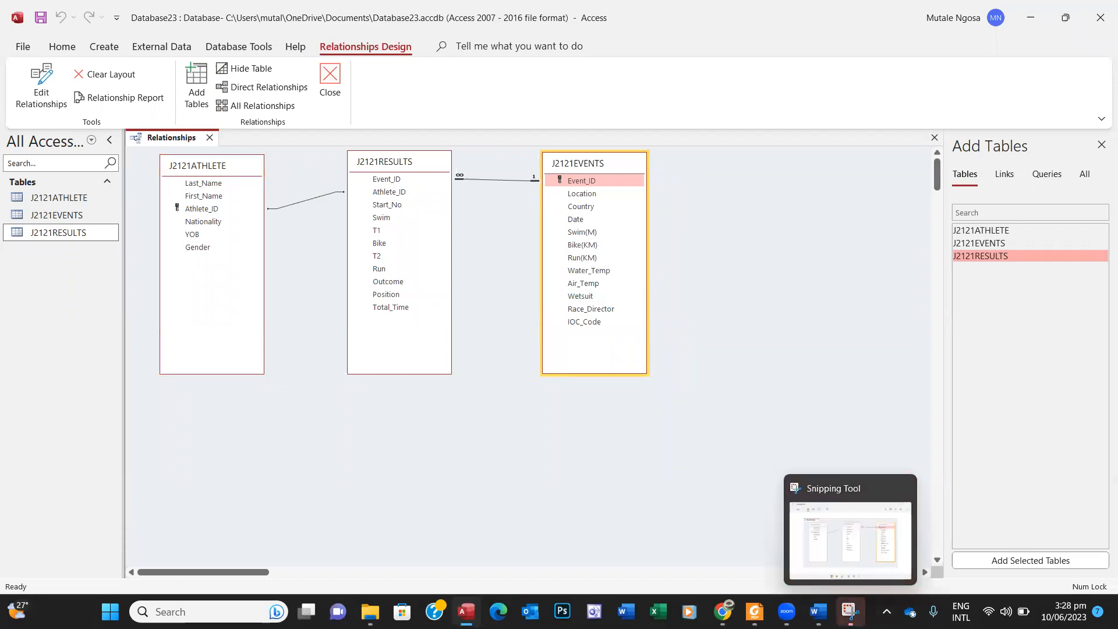
pyautogui.click(850, 611)
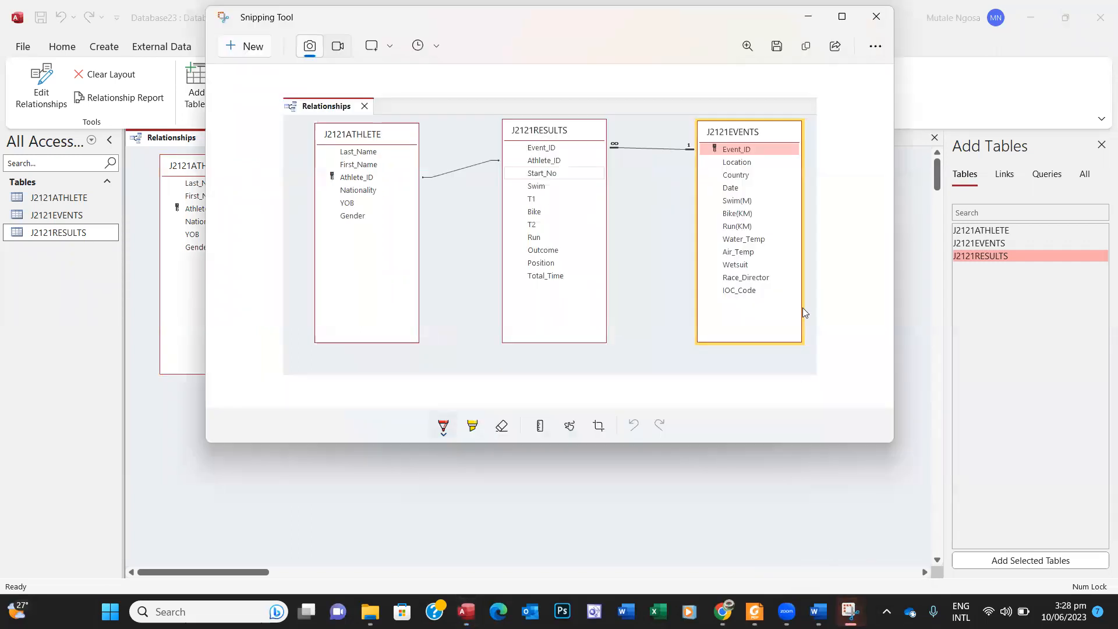
pyautogui.click(808, 16)
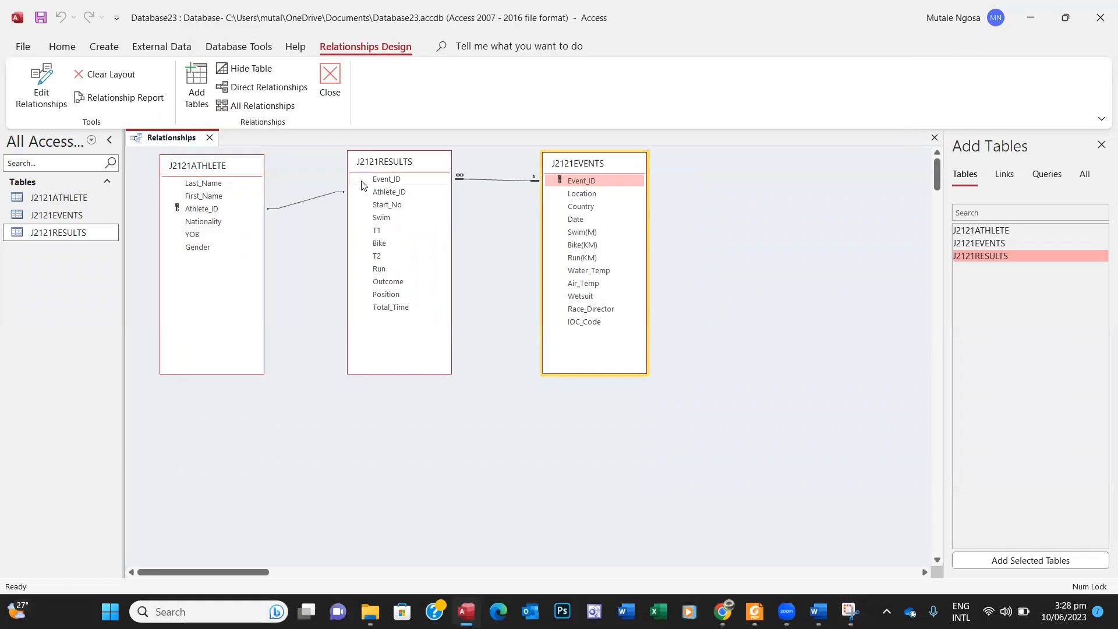
# Step: Show the Athlete_ID relationship details below the tables, then capture and copy both together
pyautogui.doubleClick(317, 197)
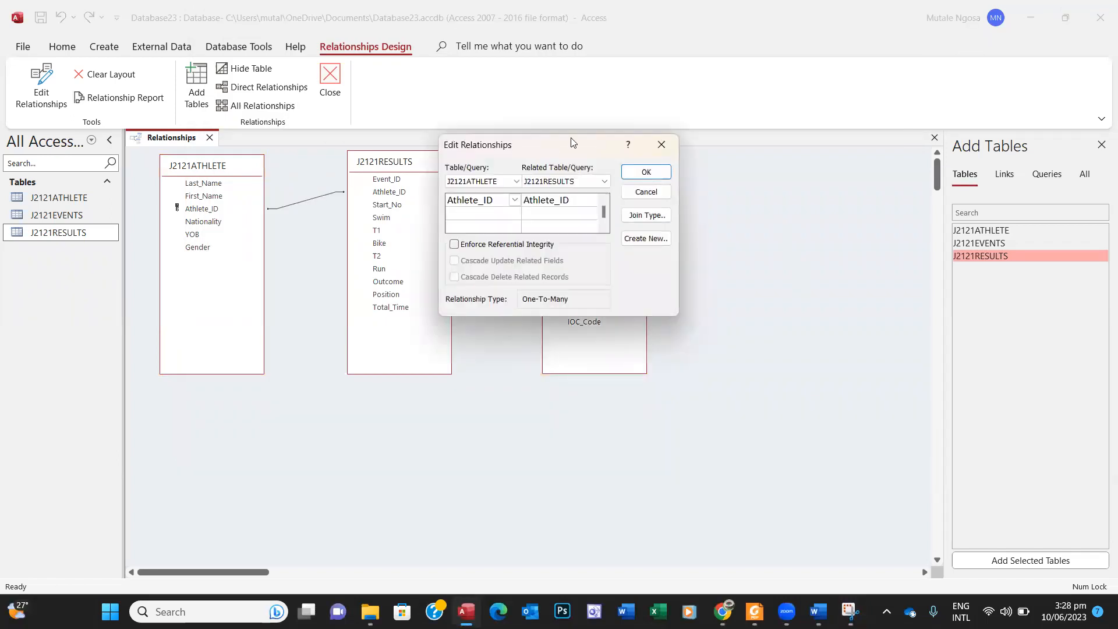
pyautogui.moveTo(570, 144); pyautogui.dragTo(290, 382)
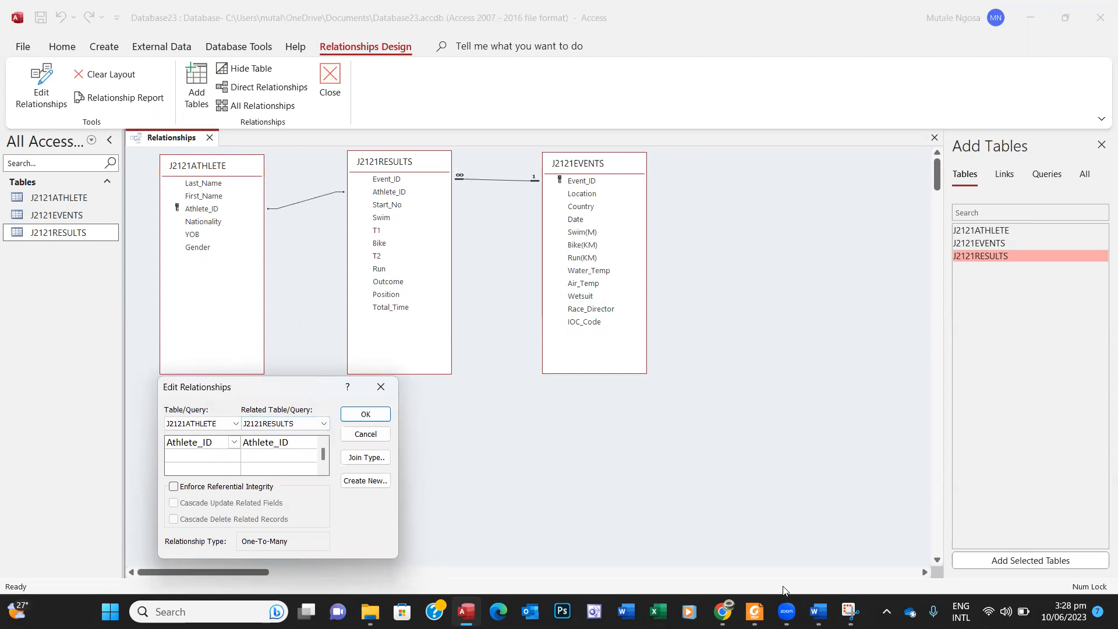
pyautogui.click(846, 607)
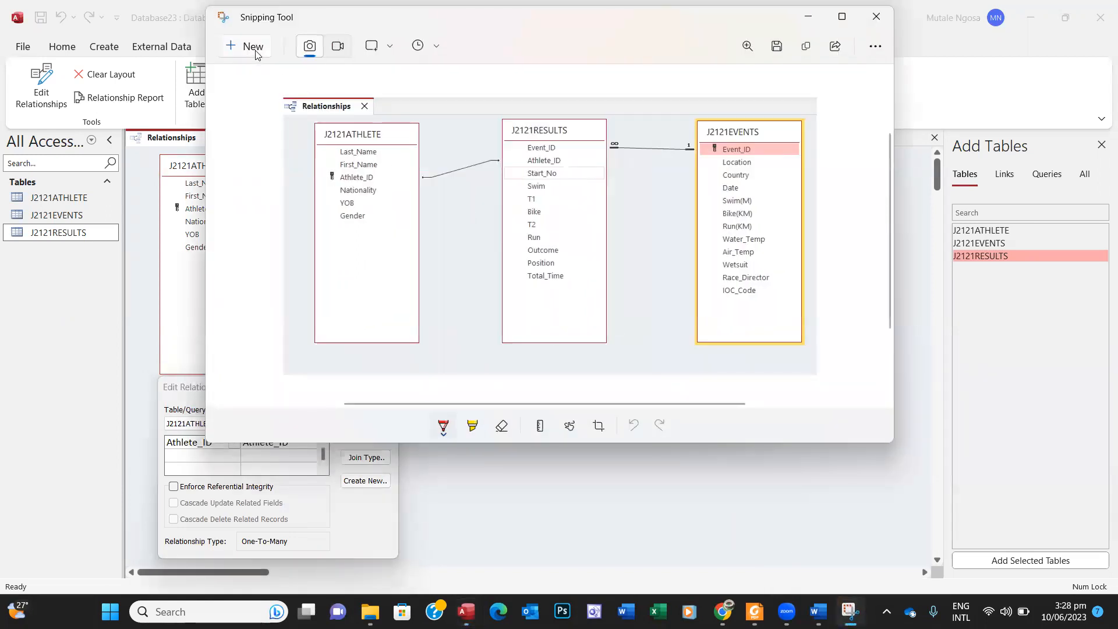
pyautogui.click(257, 51)
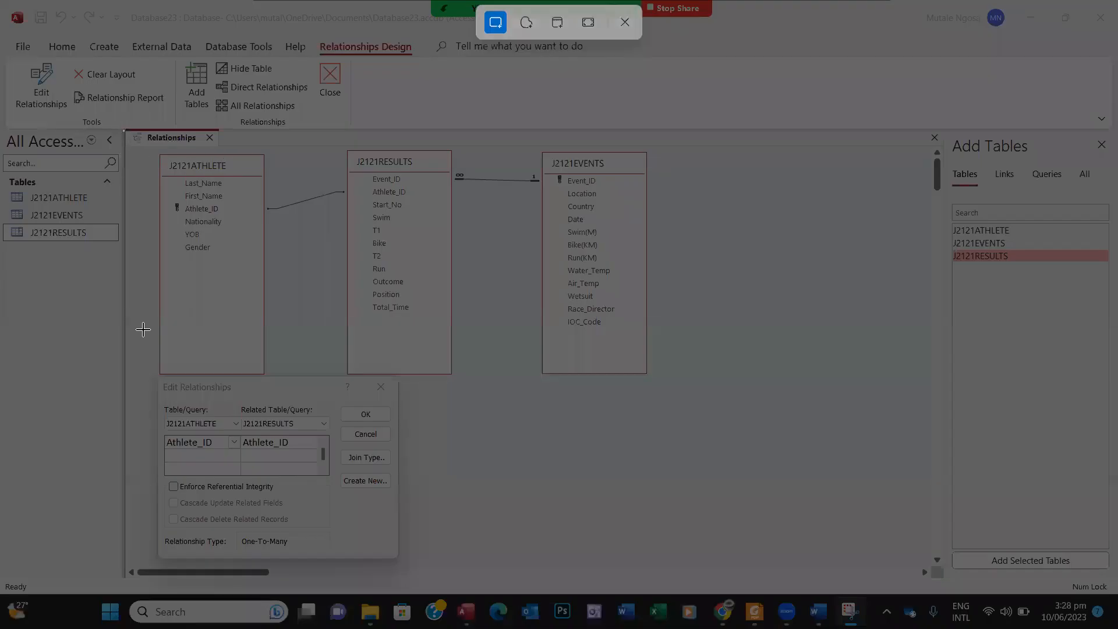
pyautogui.moveTo(124, 131); pyautogui.dragTo(669, 560)
pyautogui.click(851, 609)
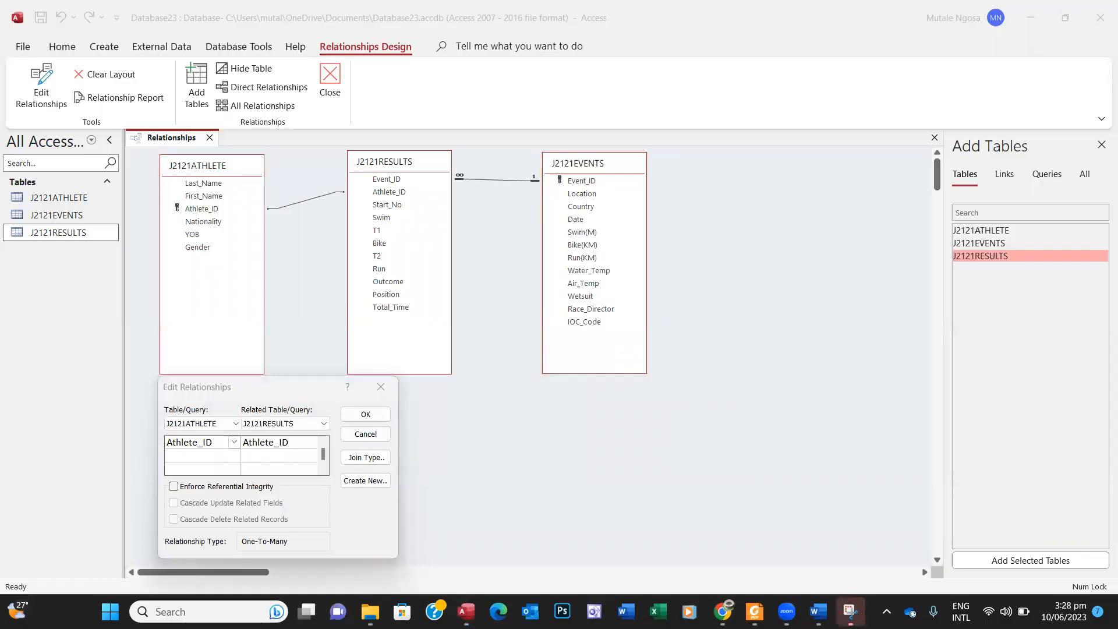
pyautogui.click(805, 46)
pyautogui.click(808, 16)
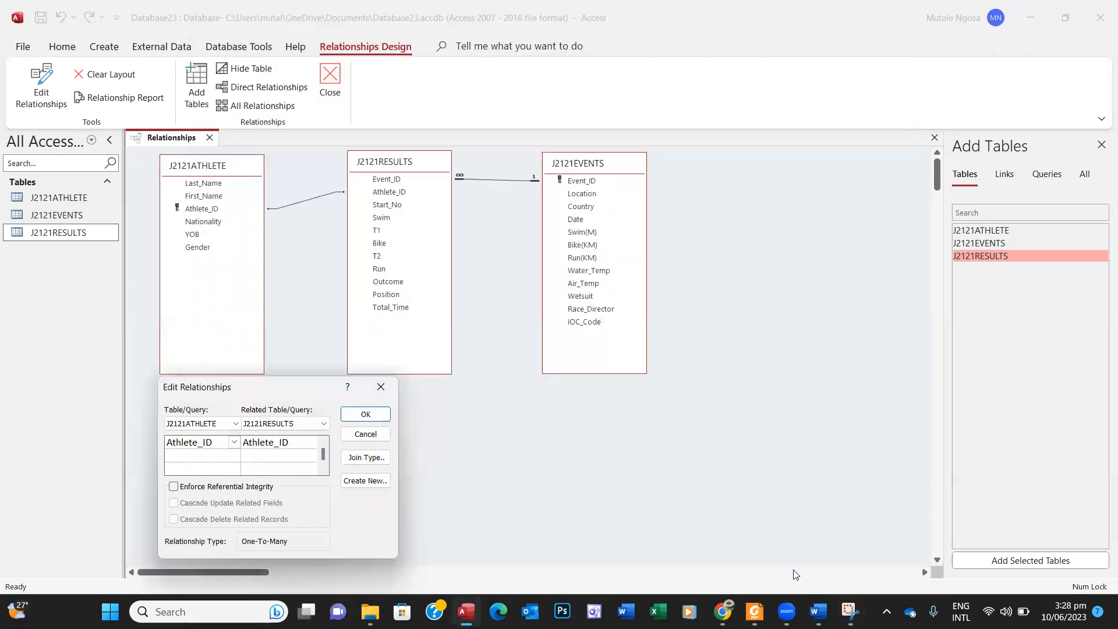
pyautogui.click(818, 610)
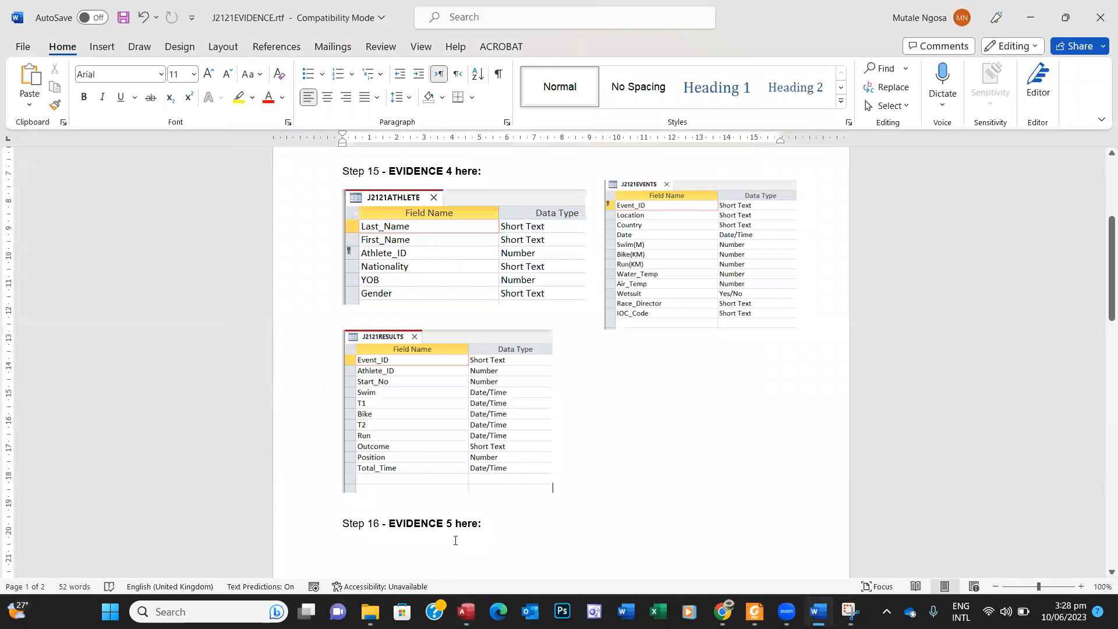
# Step: Paste the relationships screenshot under Step 16 and shrink it to fit
pyautogui.click(446, 543)
pyautogui.hotkey('ctrl', 'v')
pyautogui.moveTo(780, 553); pyautogui.dragTo(773, 505)
pyautogui.click(780, 506)
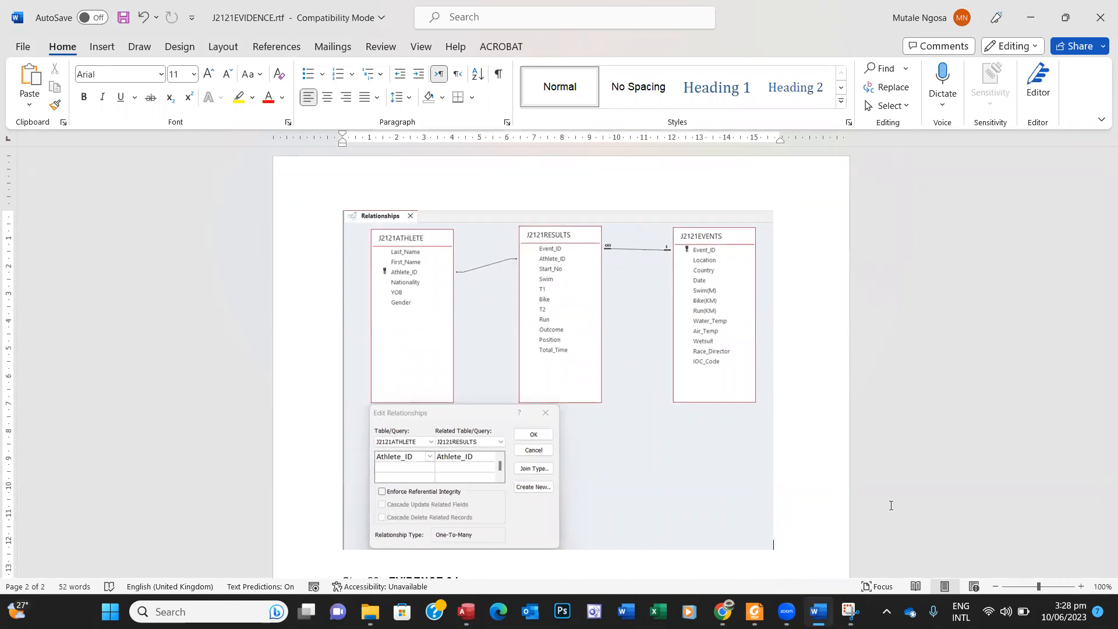
# Step: Push the Step 16 – EVIDENCE 5 heading down onto page 2
pyautogui.moveTo(1100, 385); pyautogui.dragTo(1100, 309)
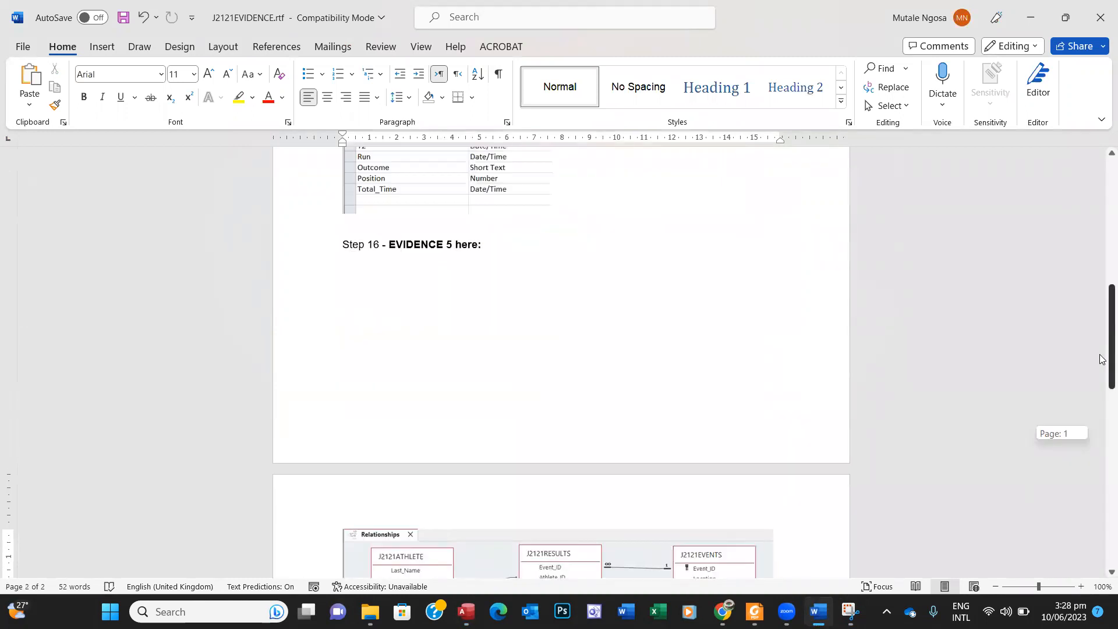
pyautogui.click(344, 244)
pyautogui.press('Return')
pyautogui.press('Return')
pyautogui.press('Return')
pyautogui.press('Return')
pyautogui.press('Return')
pyautogui.press('Return')
pyautogui.press('Return')
pyautogui.press('Return')
pyautogui.press('Return')
pyautogui.press('Return')
pyautogui.press('Return')
pyautogui.press('Return')
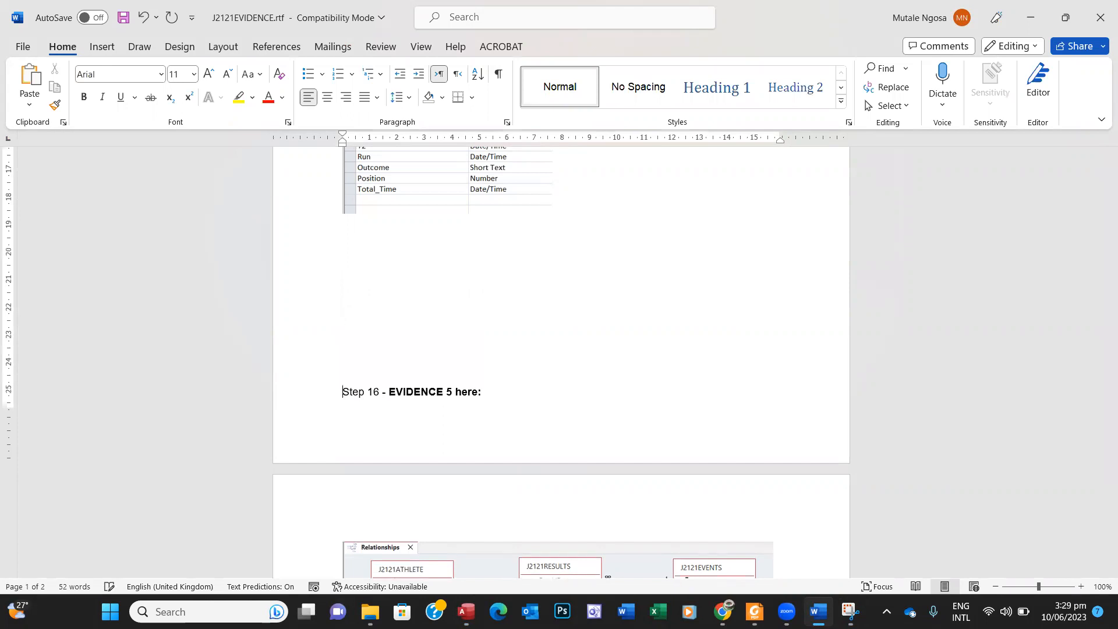
pyautogui.press('Return')
pyautogui.moveTo(1102, 319); pyautogui.dragTo(1099, 410)
pyautogui.moveTo(850, 611)
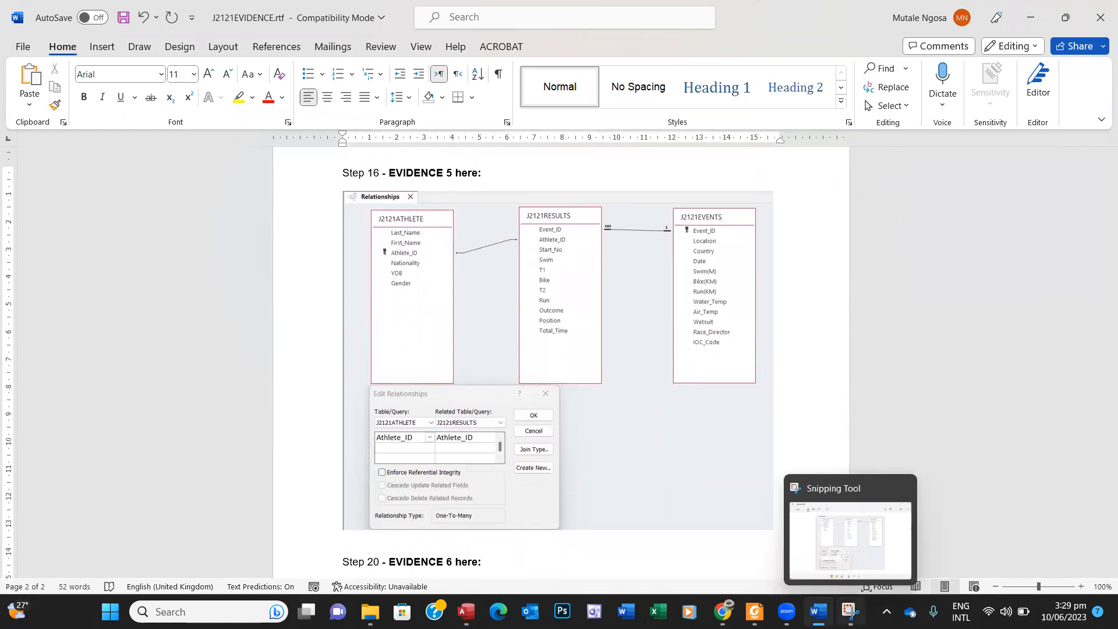
pyautogui.click(755, 612)
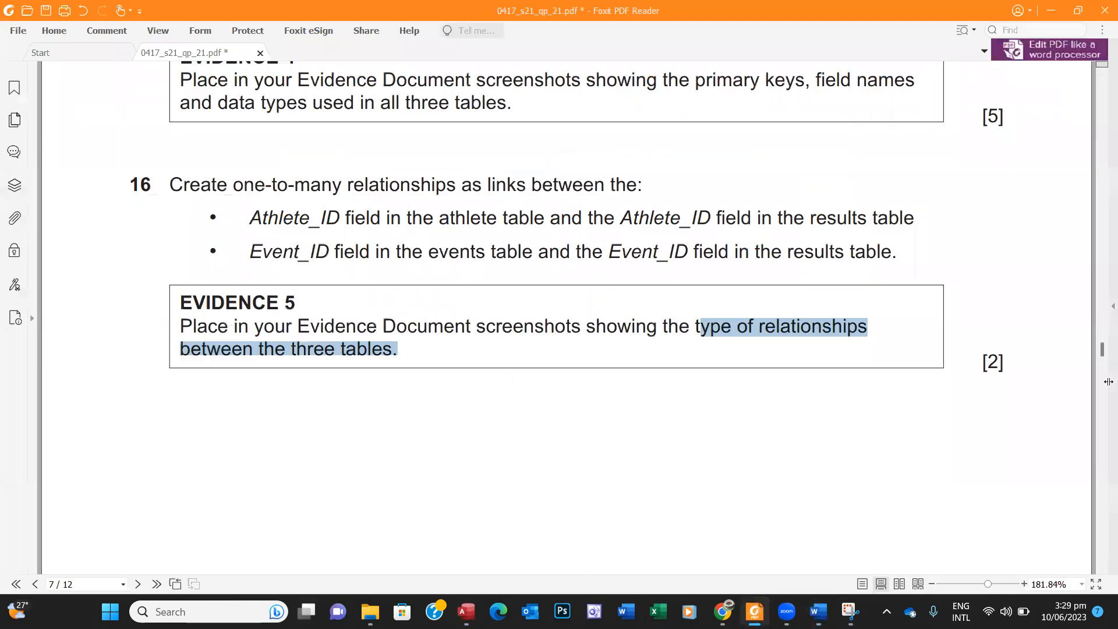
# Step: Scroll the exam paper to question 17 and copy Athlete_ID 15310
pyautogui.click(1101, 571)
pyautogui.click(1100, 571)
pyautogui.scroll(-10, 1101, 574)
pyautogui.scroll(-4, 1101, 574)
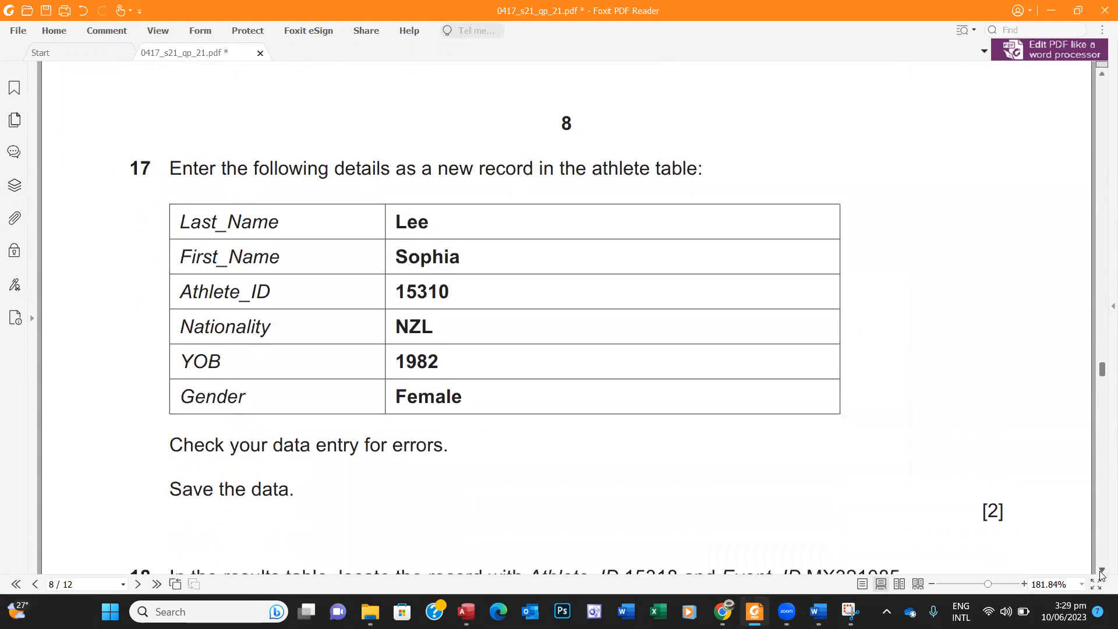
pyautogui.click(1101, 572)
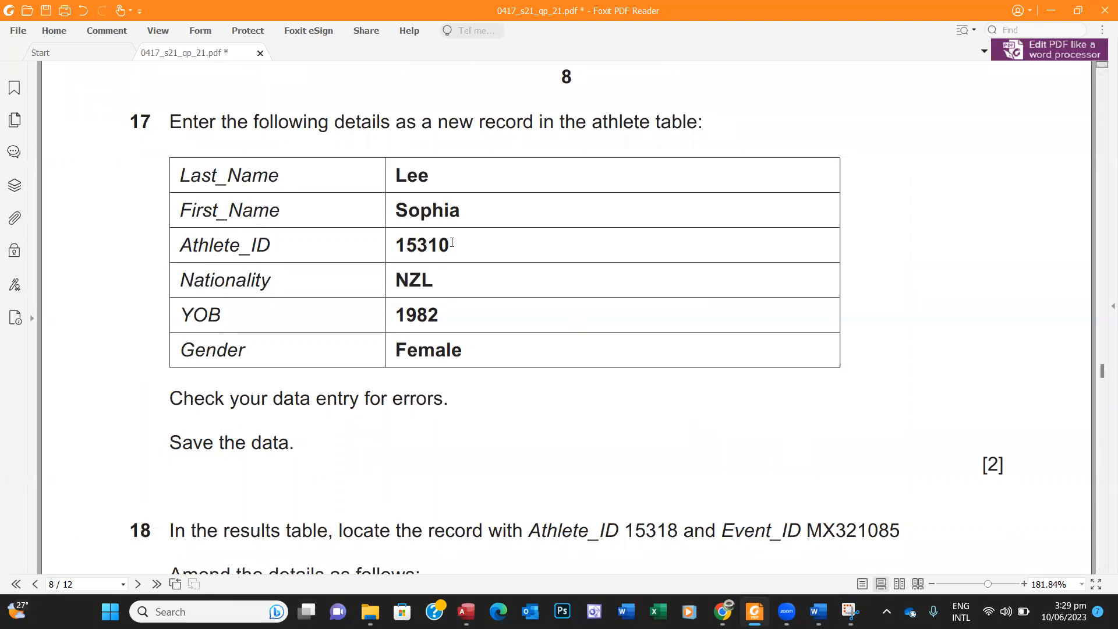
pyautogui.moveTo(450, 244); pyautogui.dragTo(398, 246)
pyautogui.hotkey('ctrl', 'c')
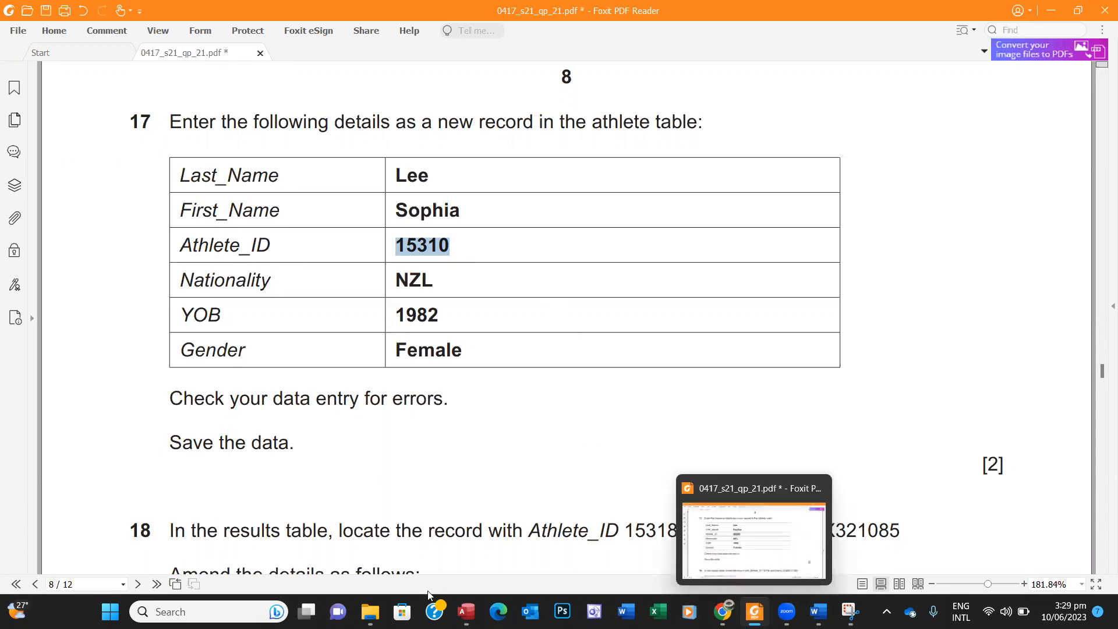
# Step: Return to the Access Relationships window with Edit Relationships open
pyautogui.click(465, 611)
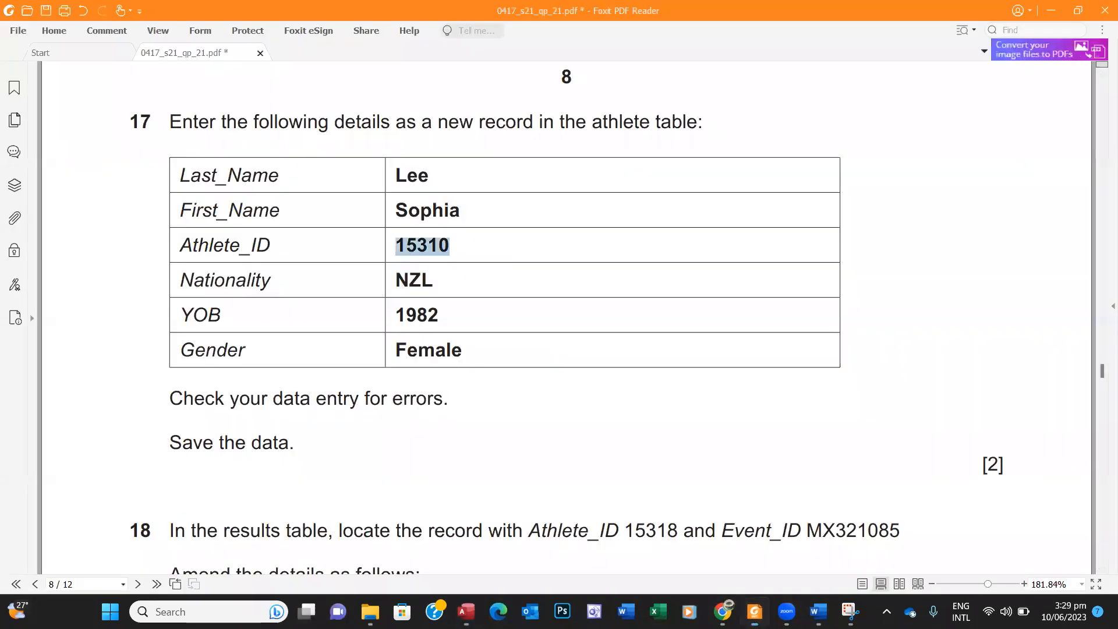
pyautogui.click(754, 611)
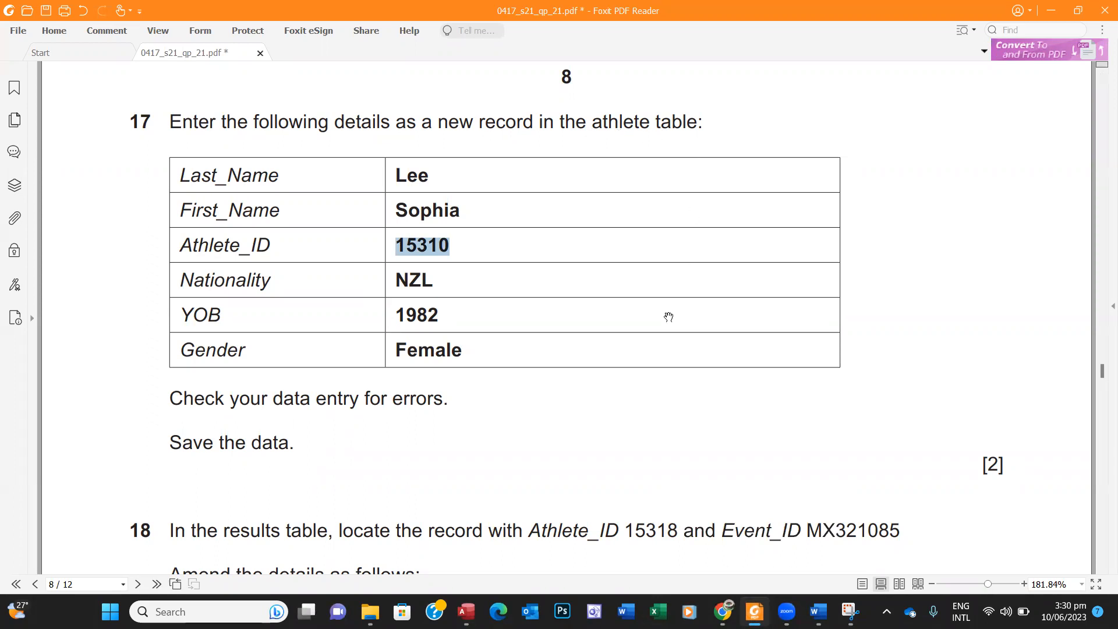
pyautogui.click(466, 611)
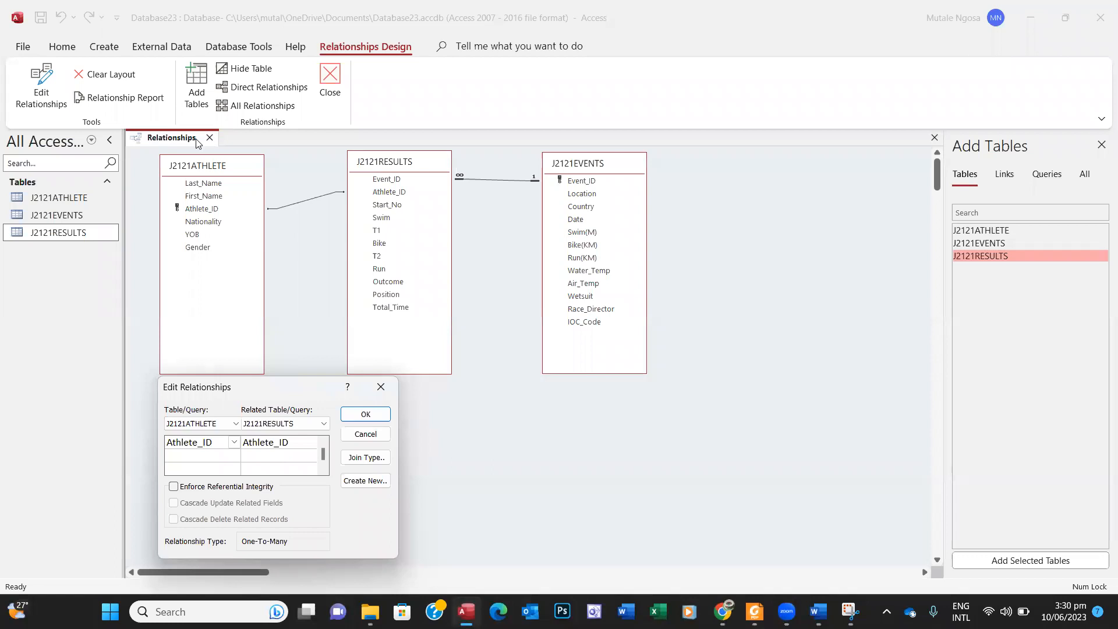
# Step: Close Edit Relationships, then save and close the Relationships layout
pyautogui.click(174, 137)
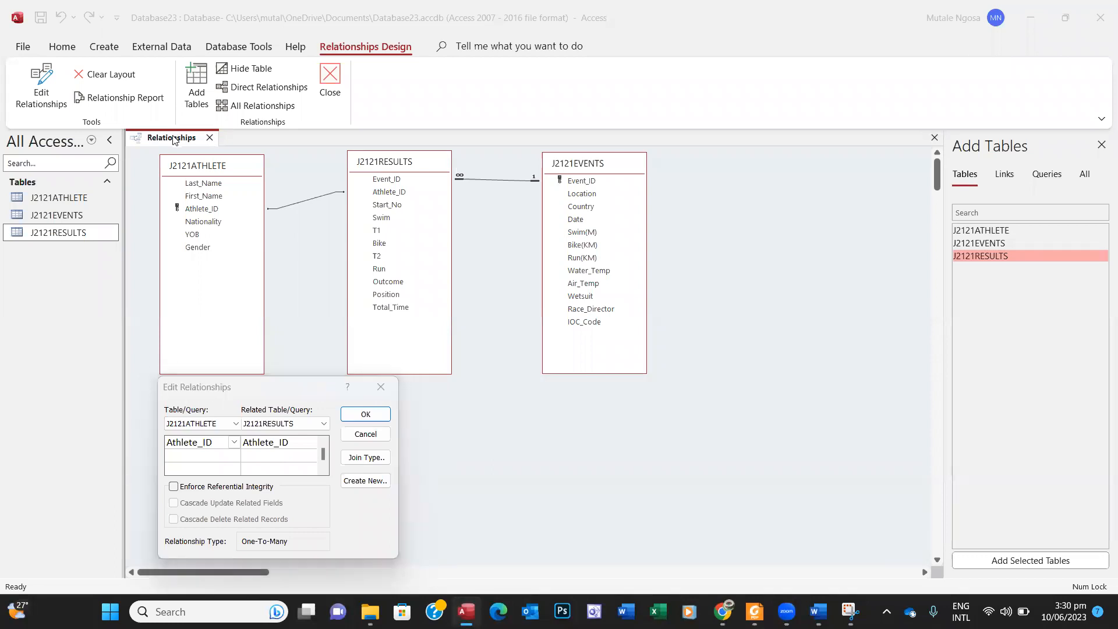
pyautogui.click(377, 383)
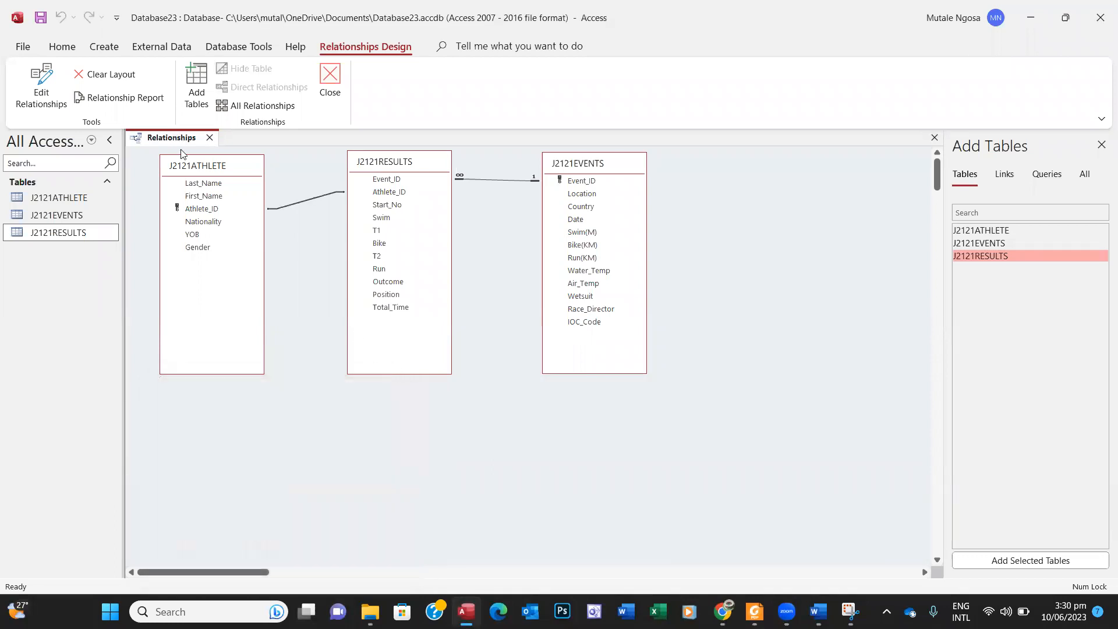
pyautogui.rightClick(171, 142)
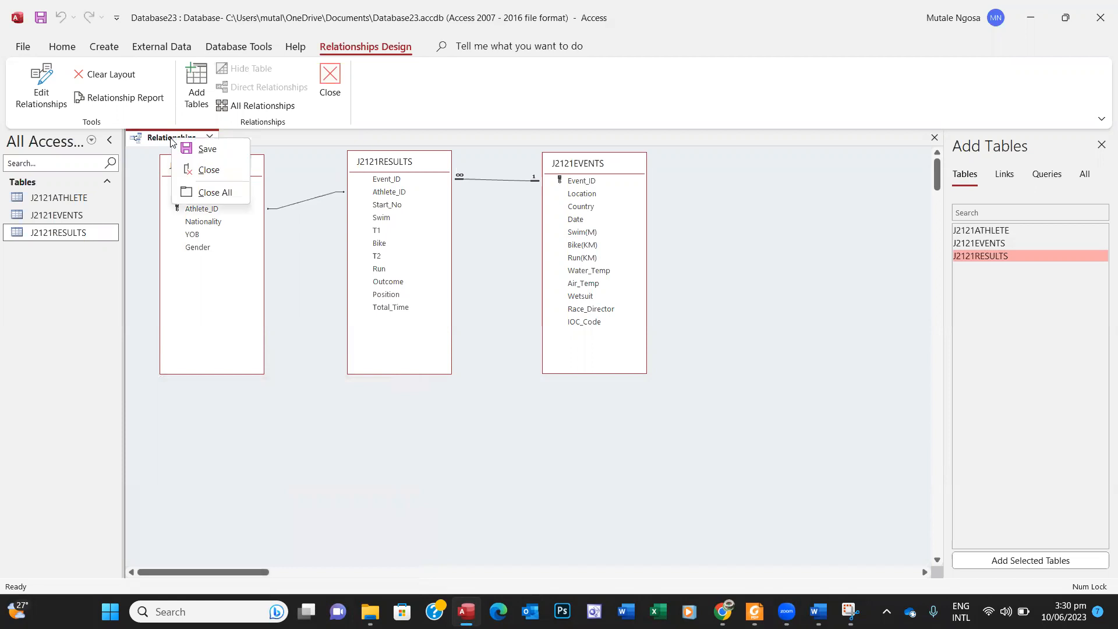
pyautogui.click(204, 149)
pyautogui.click(210, 138)
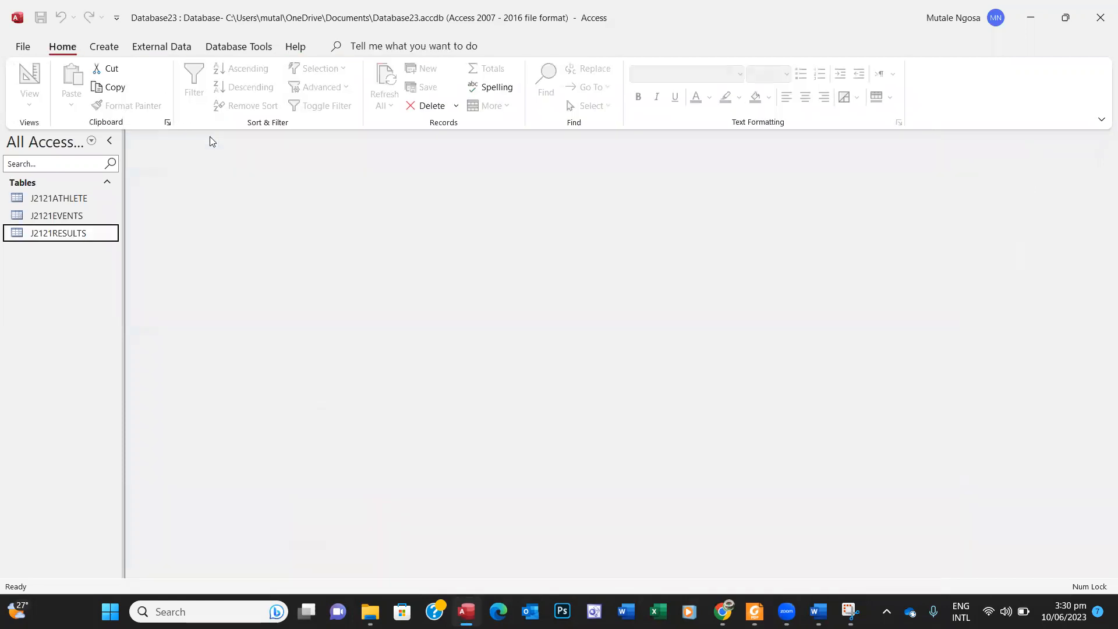
# Step: Open J2121ATHLETE and start a new record with the athlete's last name
pyautogui.doubleClick(76, 205)
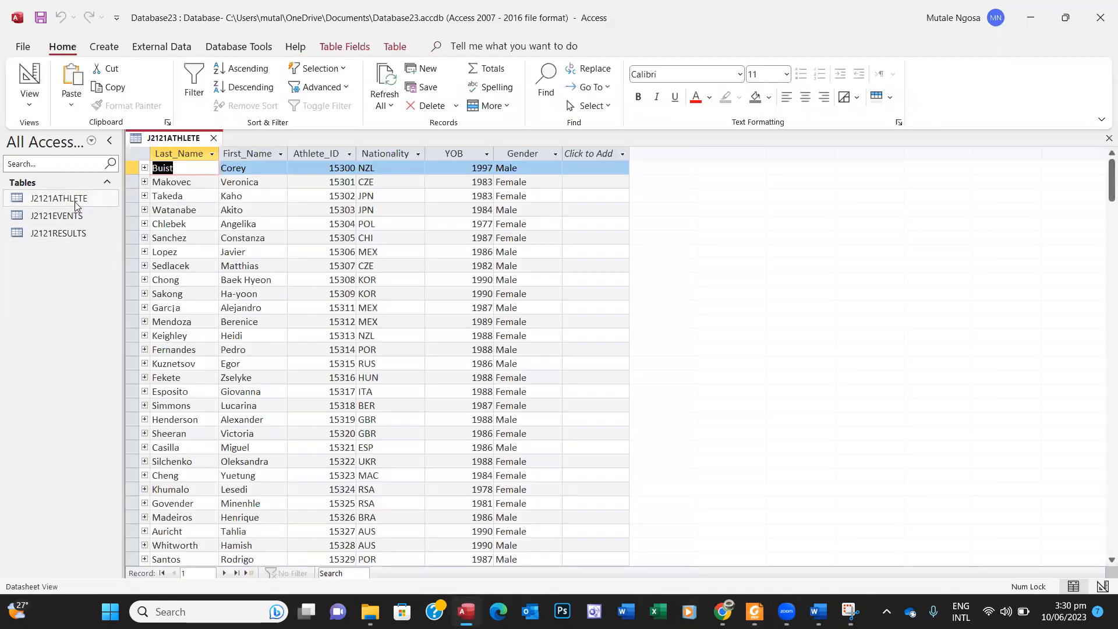
pyautogui.moveTo(1110, 182); pyautogui.dragTo(1092, 531)
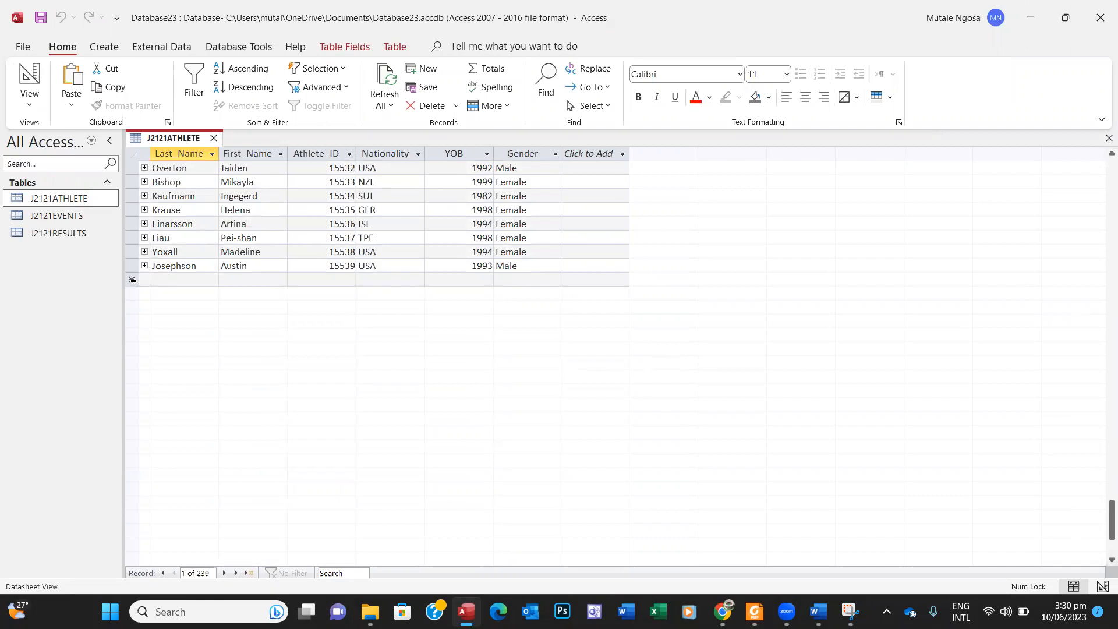
pyautogui.click(133, 280)
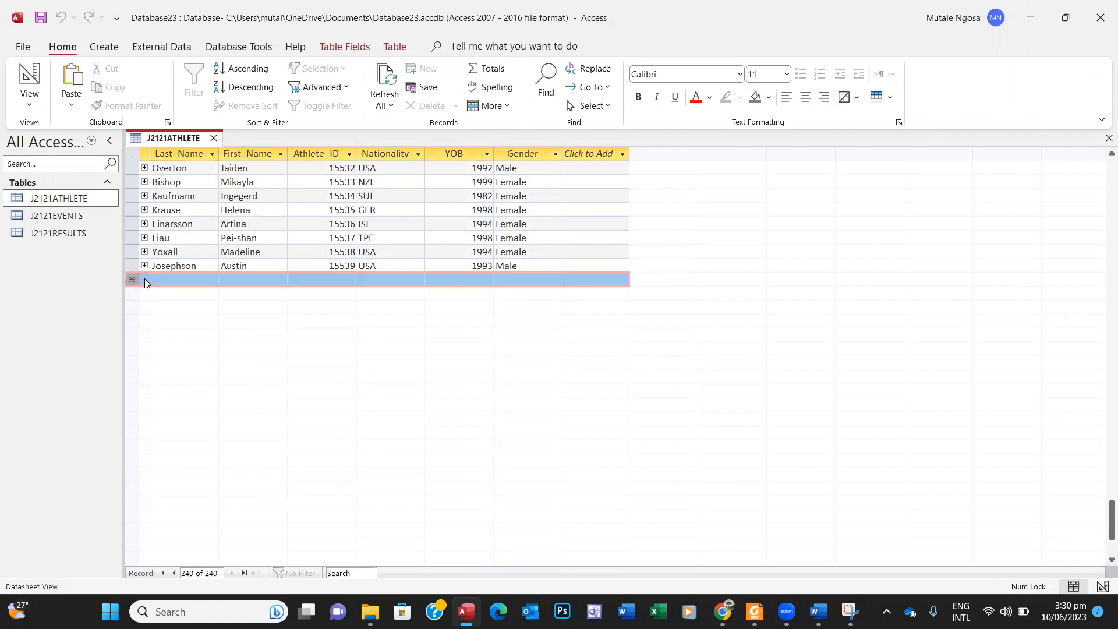
pyautogui.click(166, 277)
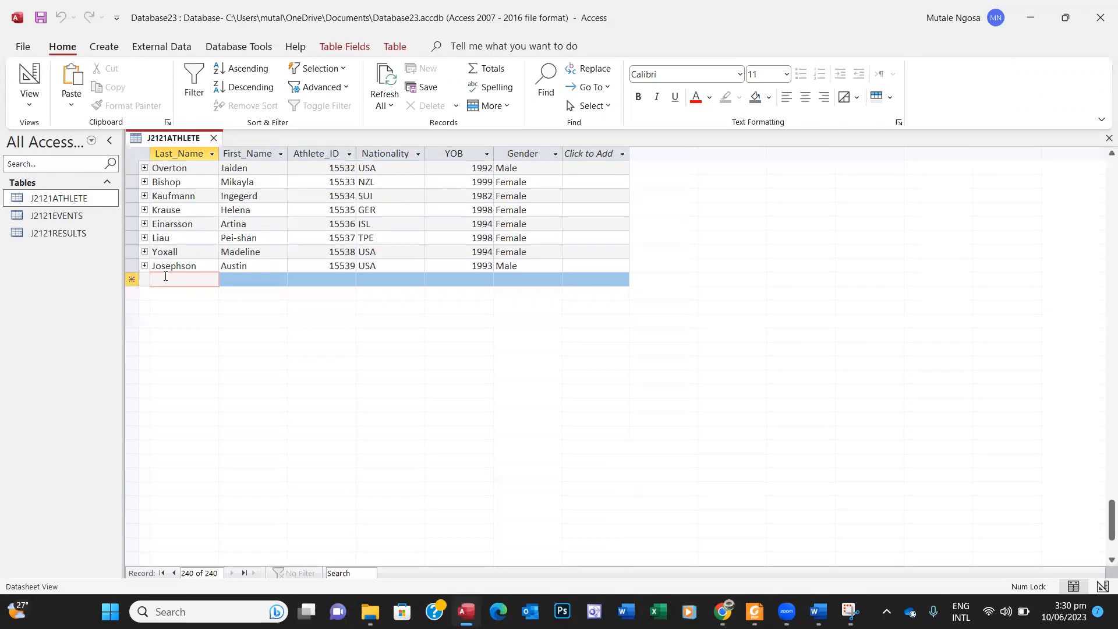
pyautogui.write('Lee')
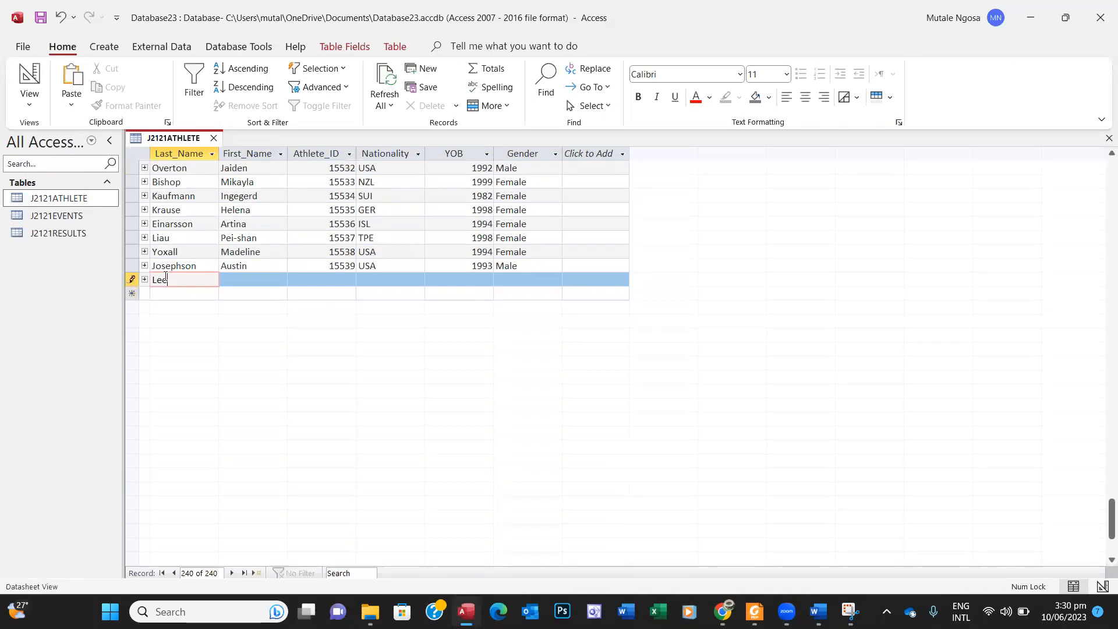
pyautogui.click(264, 280)
pyautogui.press('capslock')
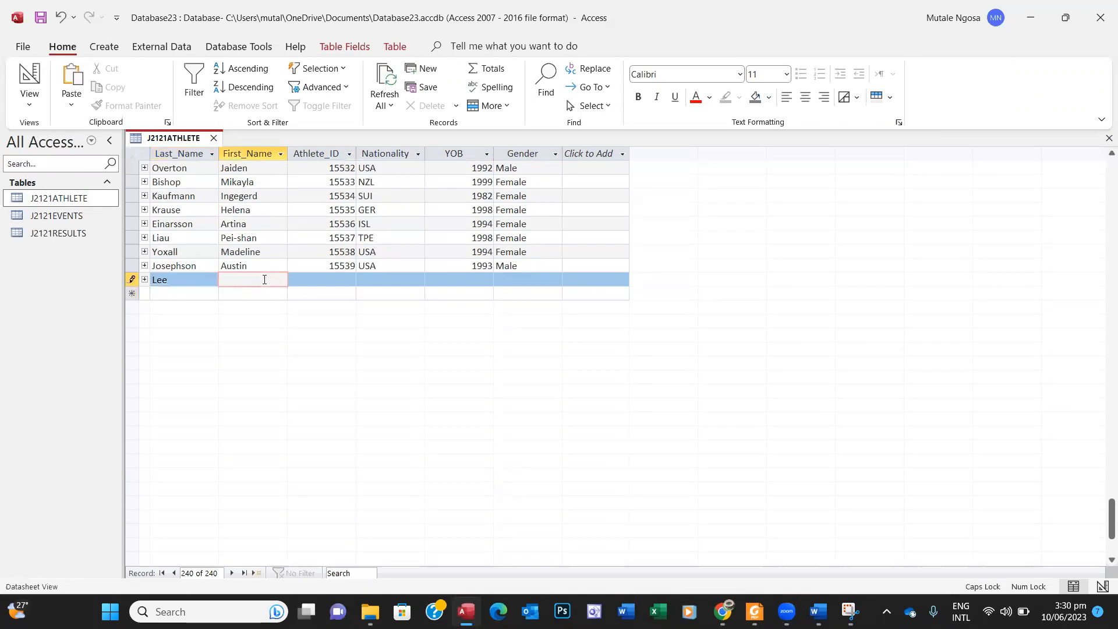
pyautogui.press('capslock')
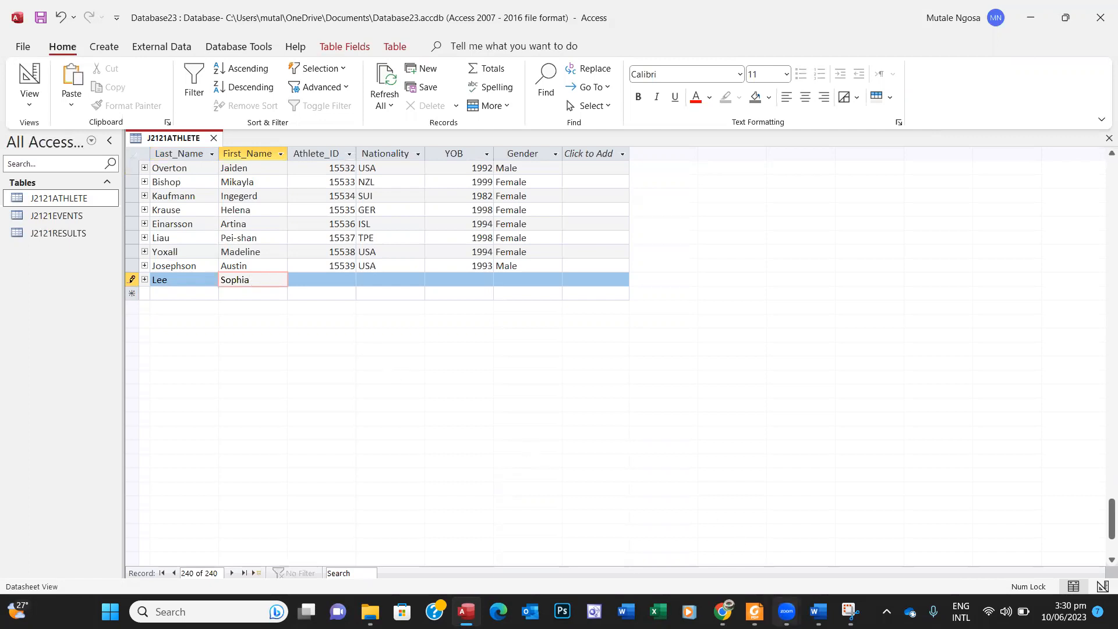
pyautogui.click(755, 611)
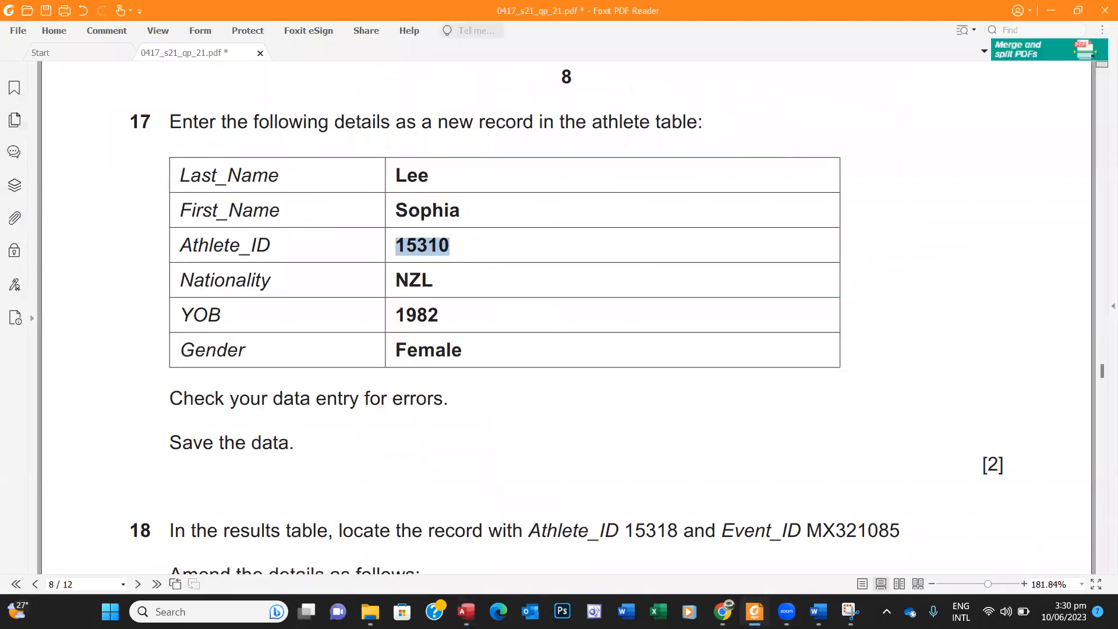
pyautogui.click(755, 612)
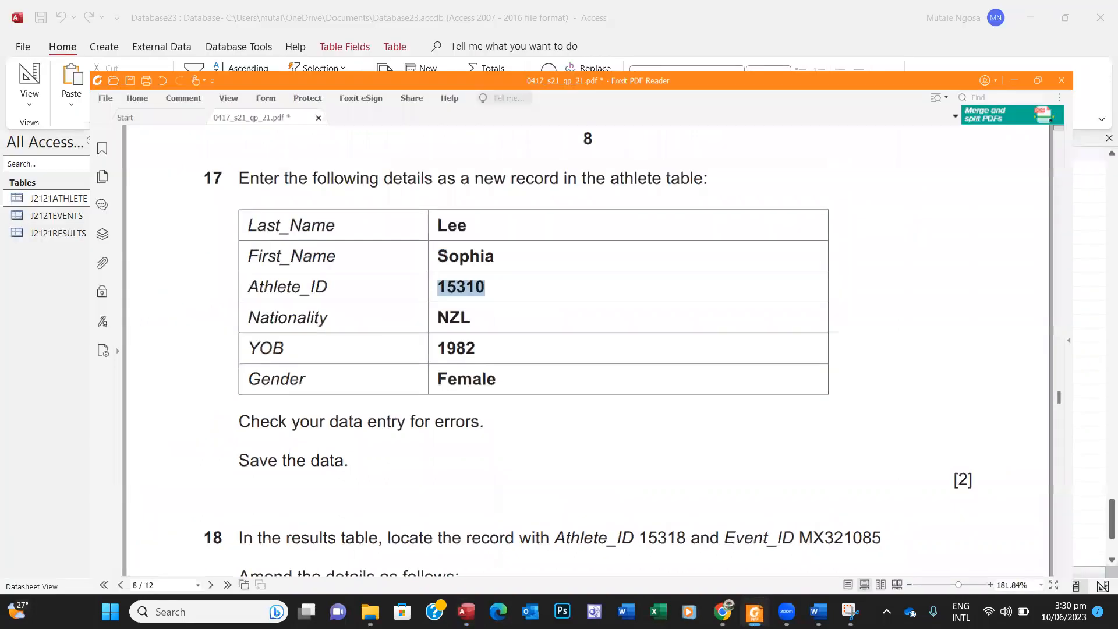
# Step: Fill in the new record's Athlete_ID, Nationality NZL and YOB 1982
pyautogui.click(344, 280)
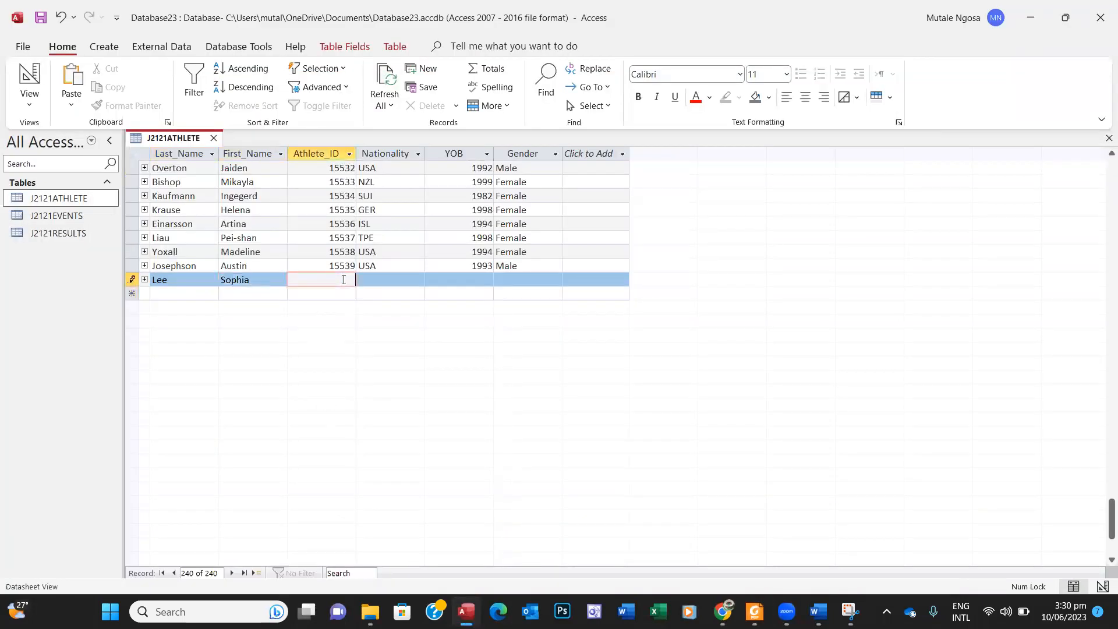
pyautogui.write('15540')
pyautogui.click(755, 611)
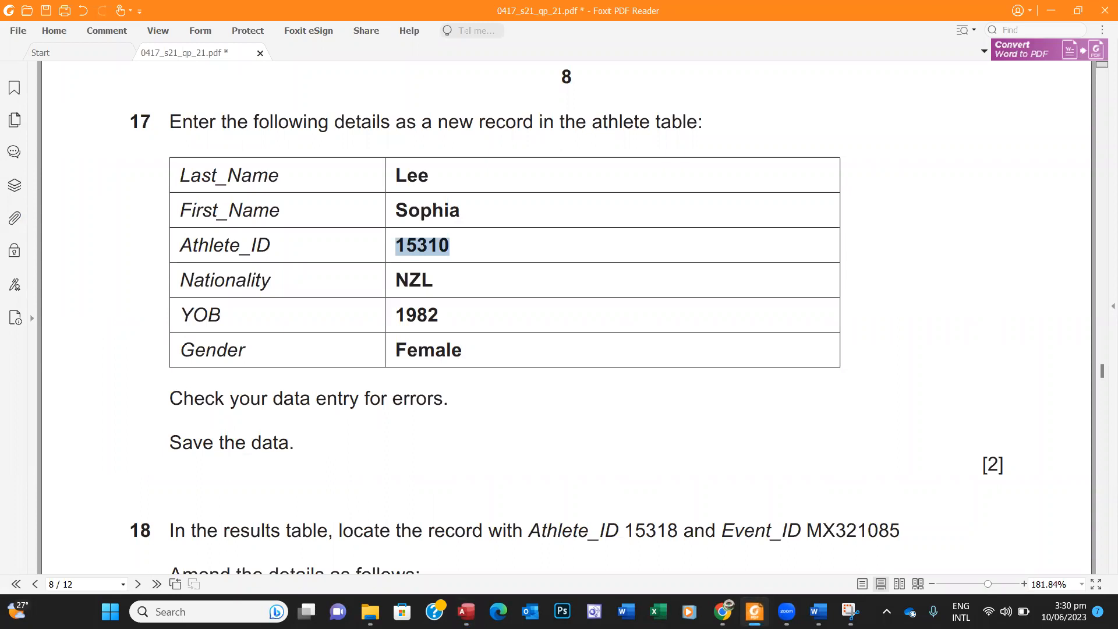
pyautogui.click(755, 611)
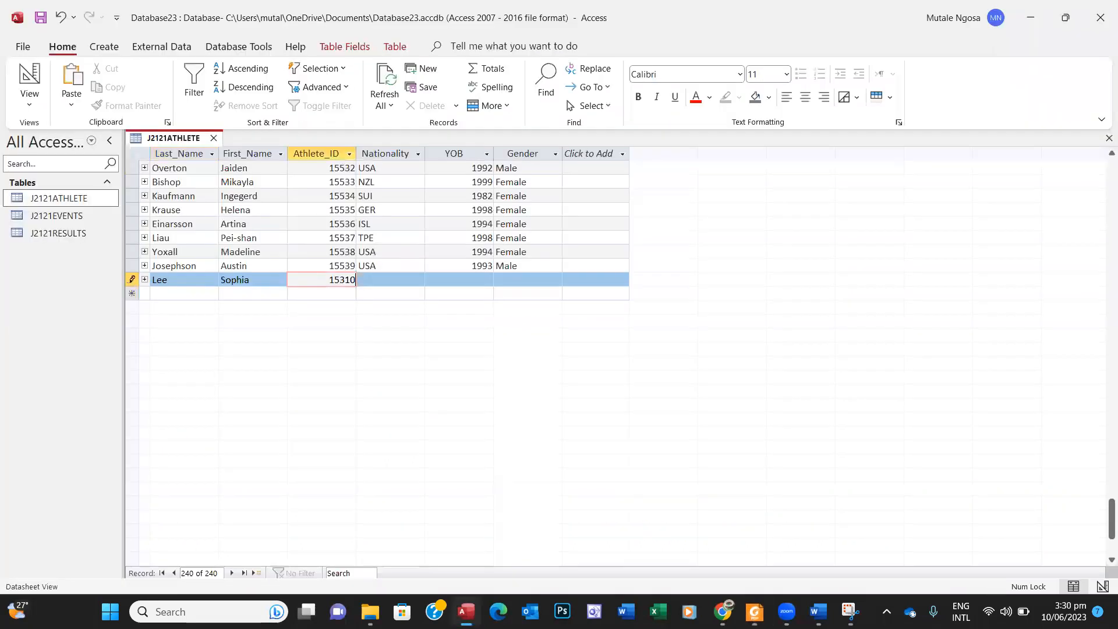
pyautogui.click(385, 280)
pyautogui.press('capslock')
pyautogui.write('NZL')
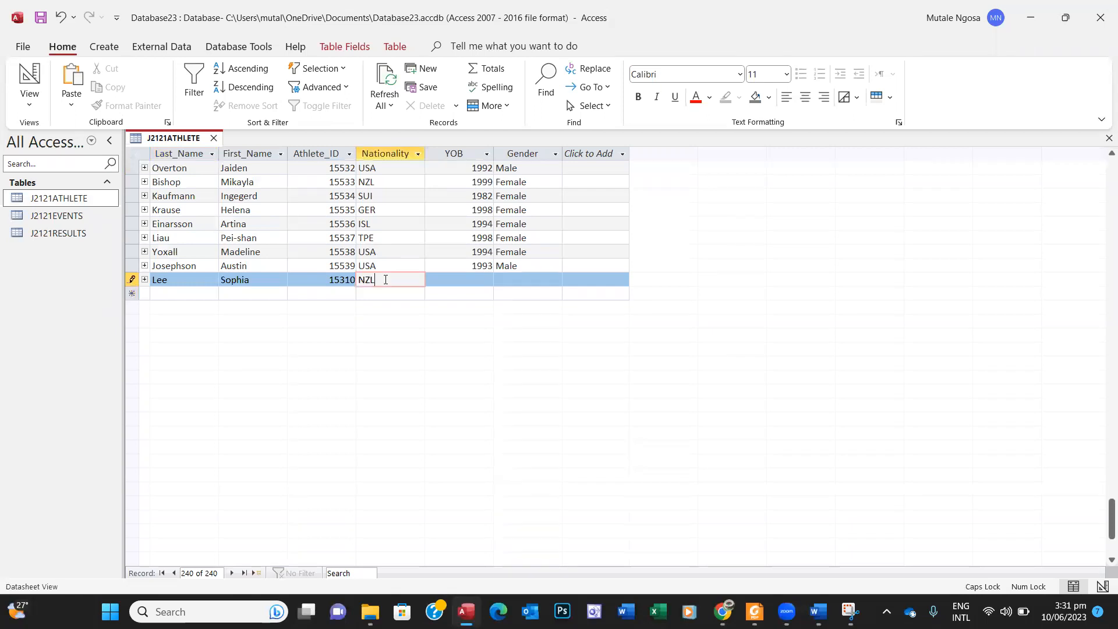
pyautogui.click(461, 278)
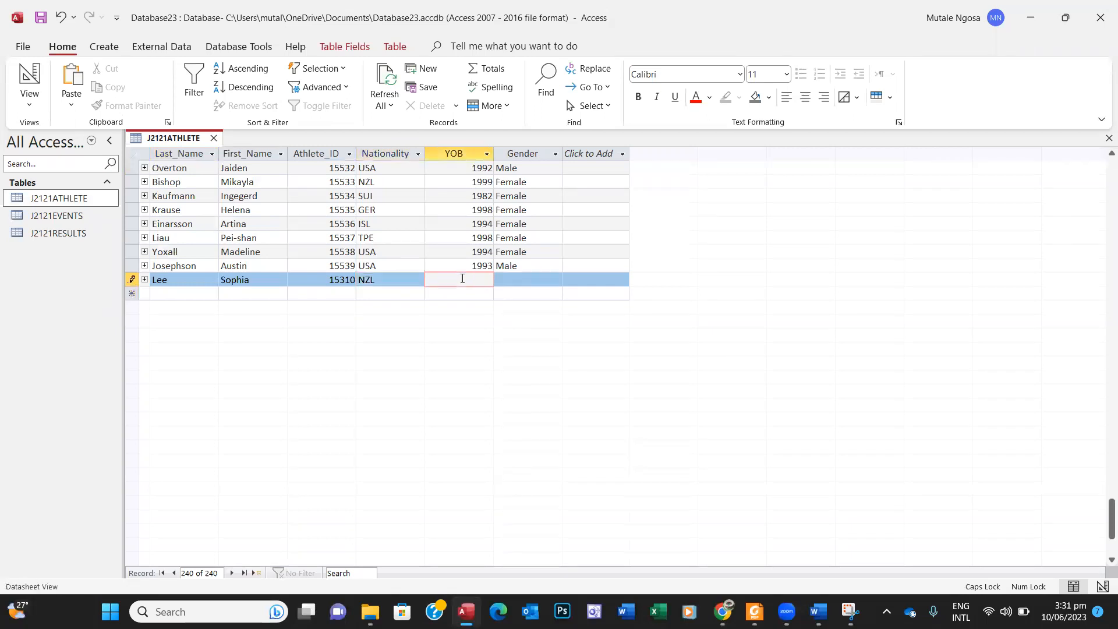
pyautogui.write('1982')
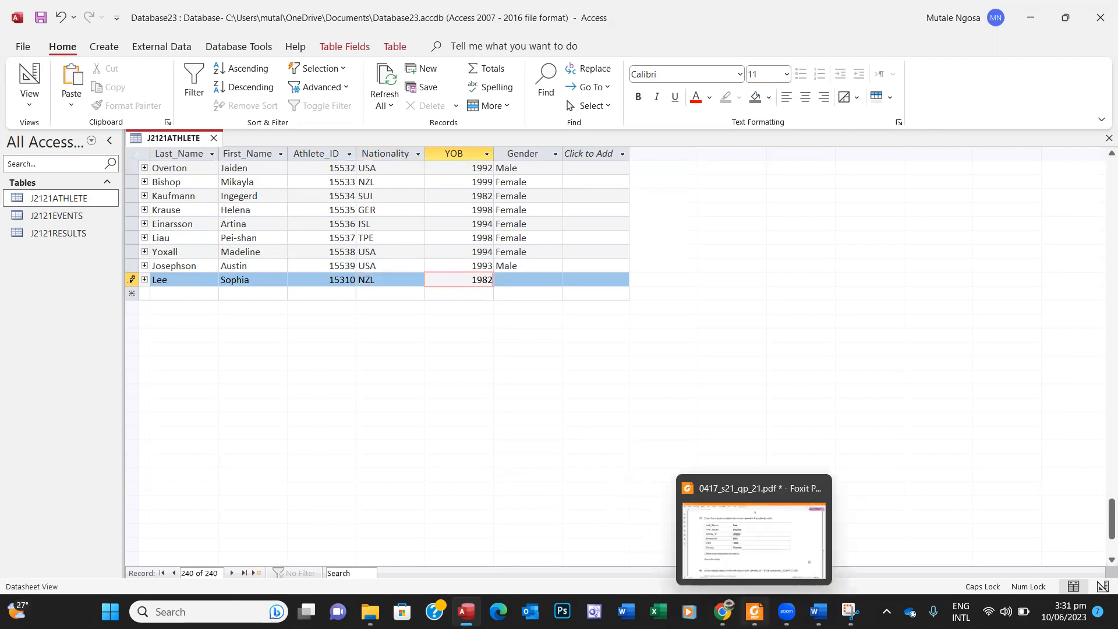
# Step: Set the new athlete's Gender to Female and save J2121ATHLETE
pyautogui.click(754, 611)
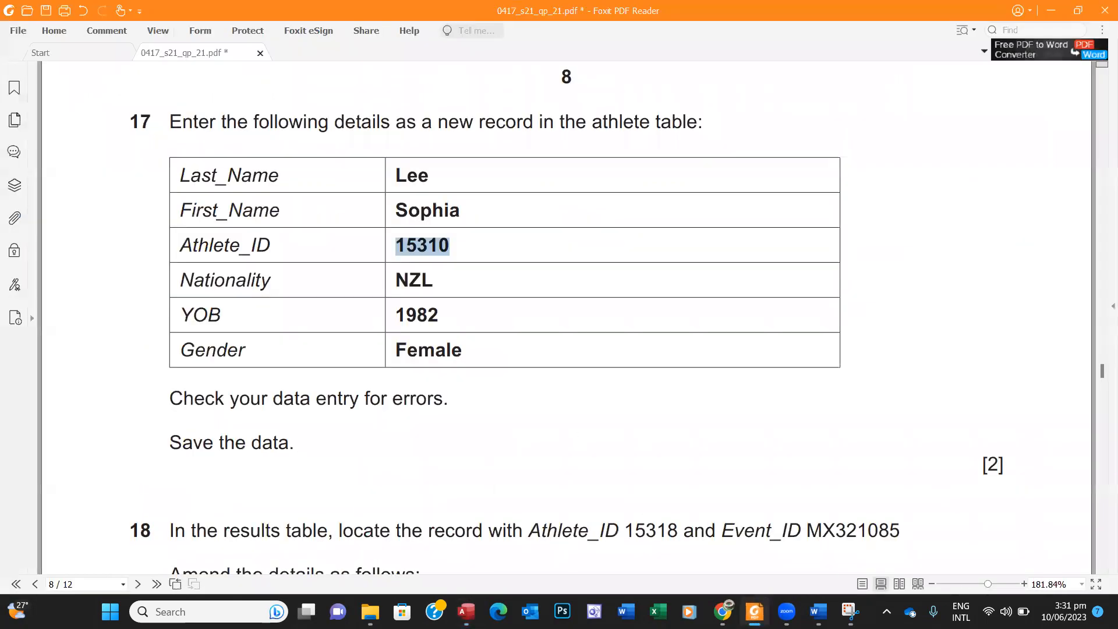
pyautogui.click(755, 611)
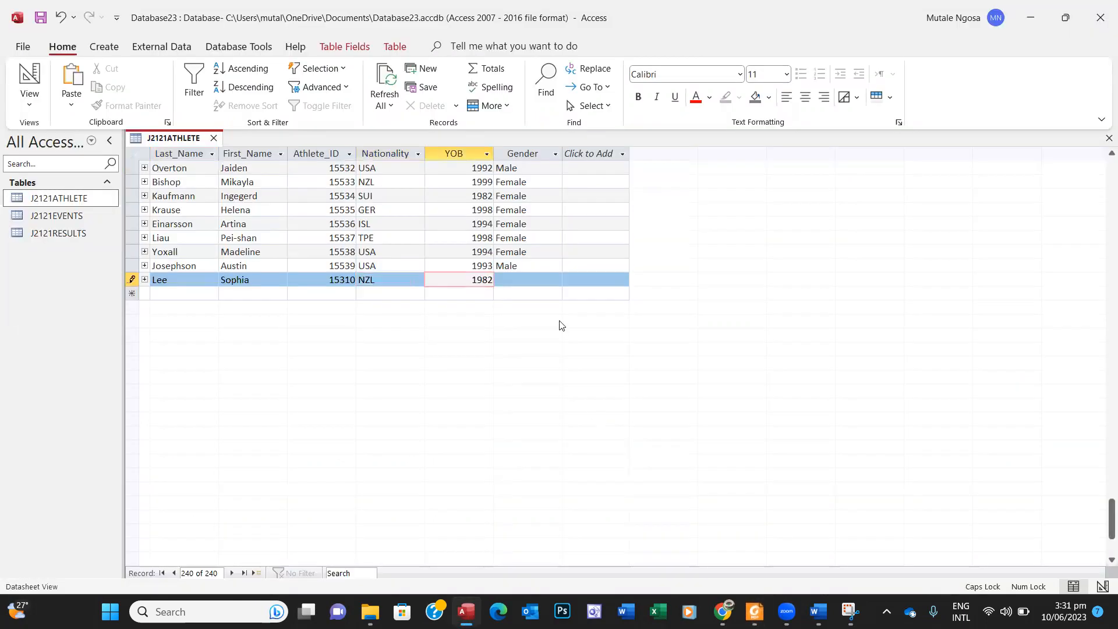
pyautogui.click(528, 280)
pyautogui.write('F')
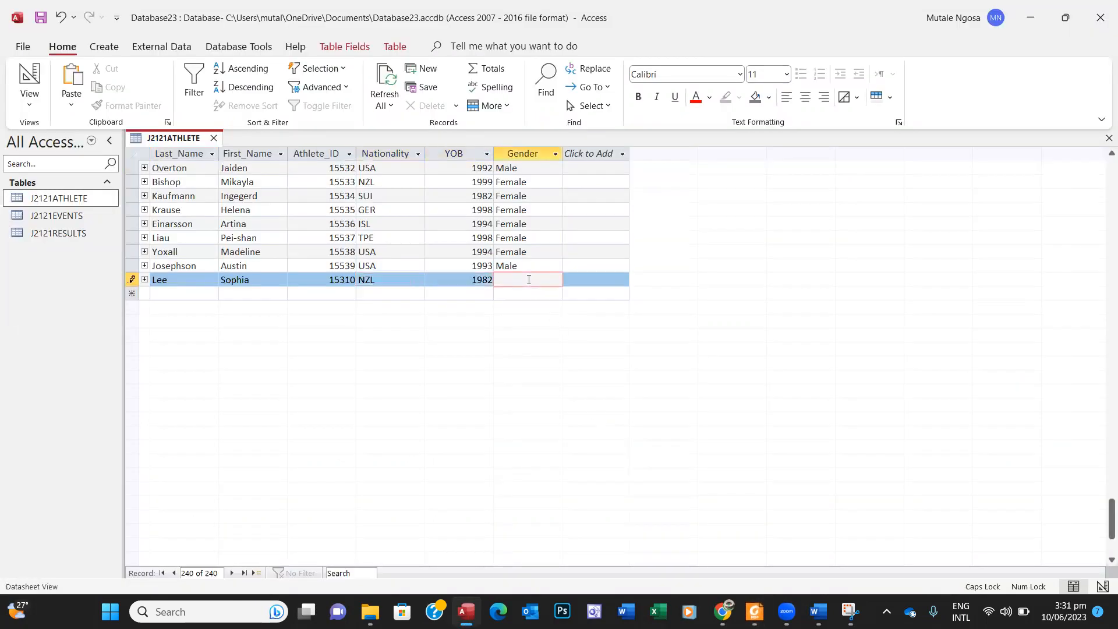
pyautogui.press('capslock')
pyautogui.write('emale')
pyautogui.rightClick(183, 139)
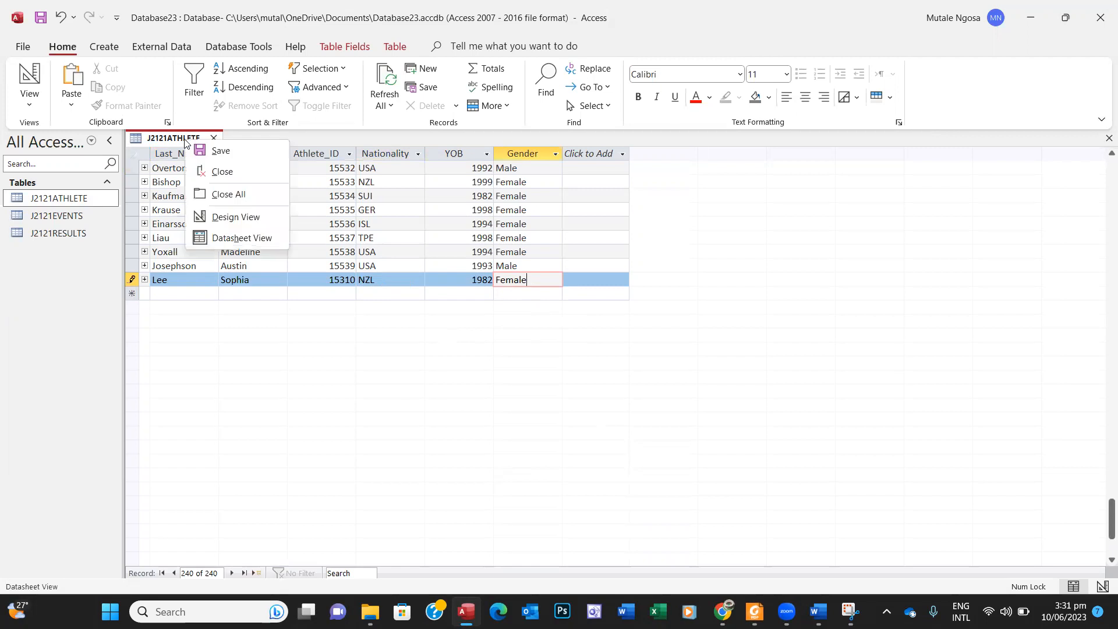
pyautogui.click(217, 151)
# Step: Close J2121ATHLETE and read question 18's amendment for athlete 15318
pyautogui.click(213, 138)
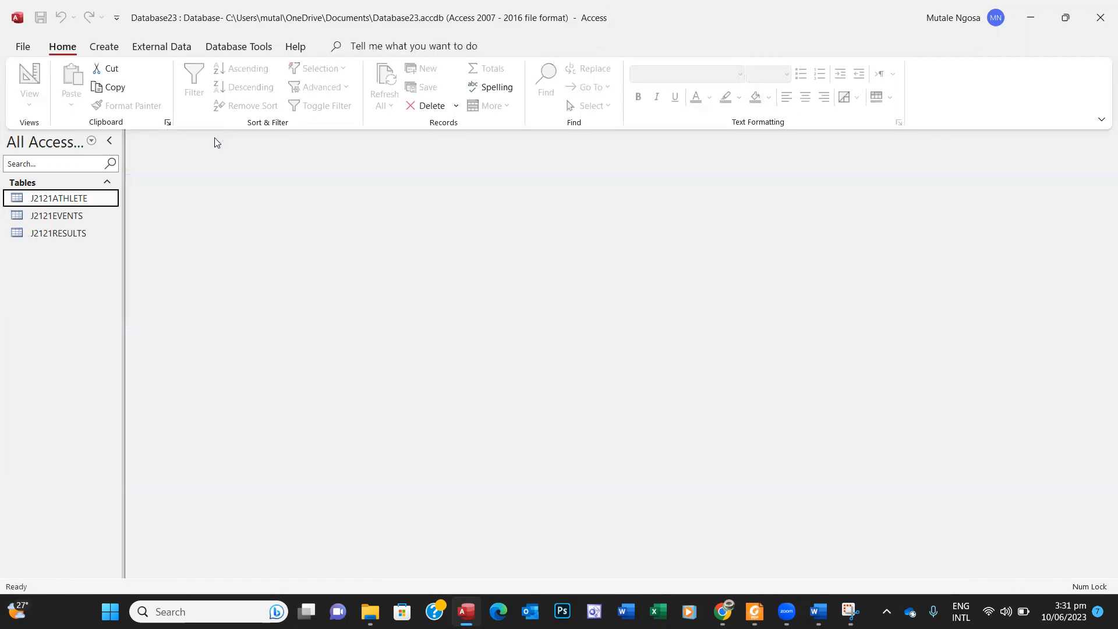
pyautogui.click(754, 610)
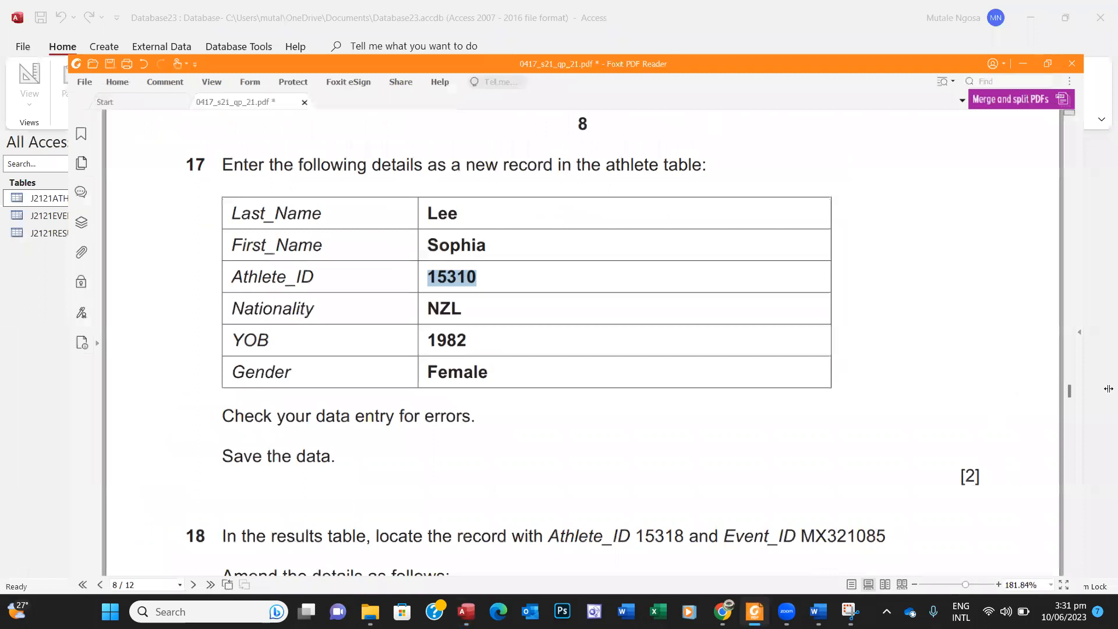
pyautogui.scroll(-5, 1102, 572)
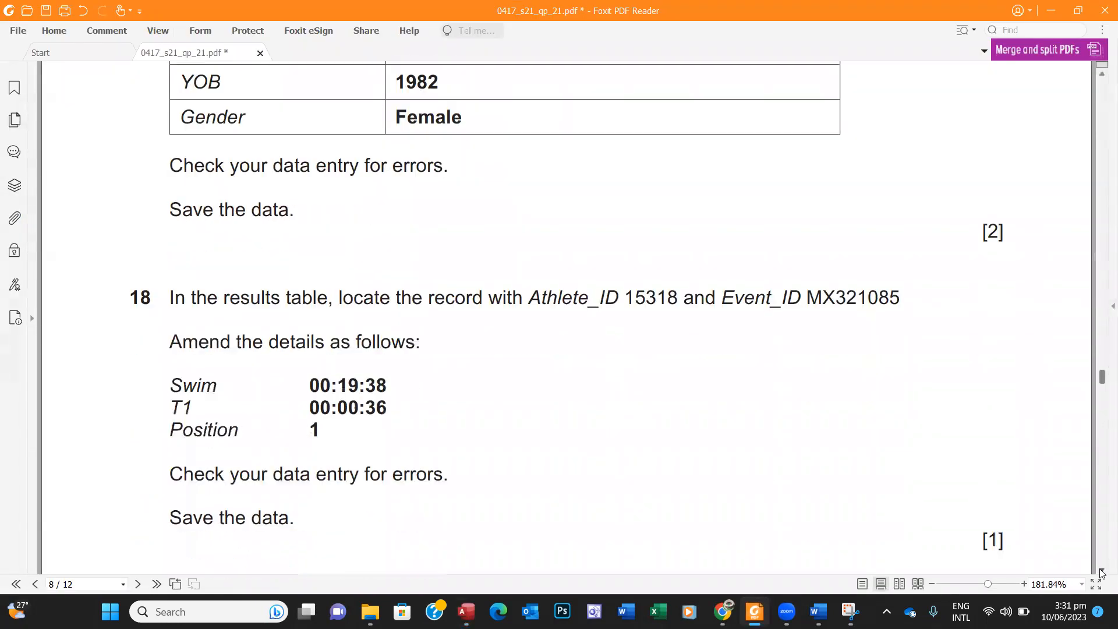
pyautogui.click(1102, 572)
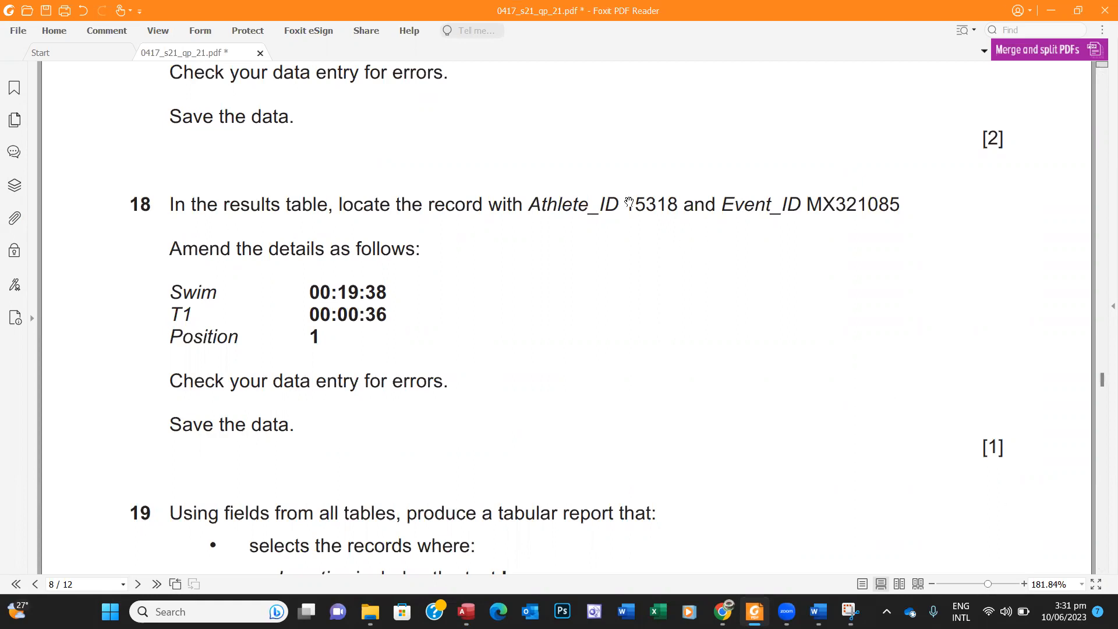
pyautogui.moveTo(629, 199); pyautogui.dragTo(676, 205)
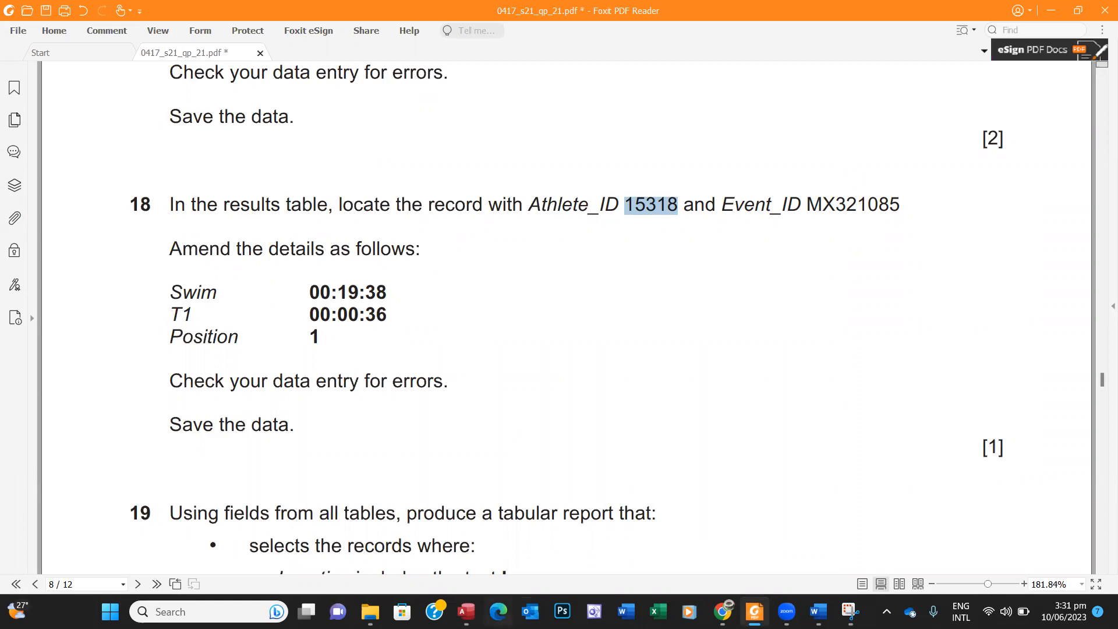
pyautogui.click(465, 612)
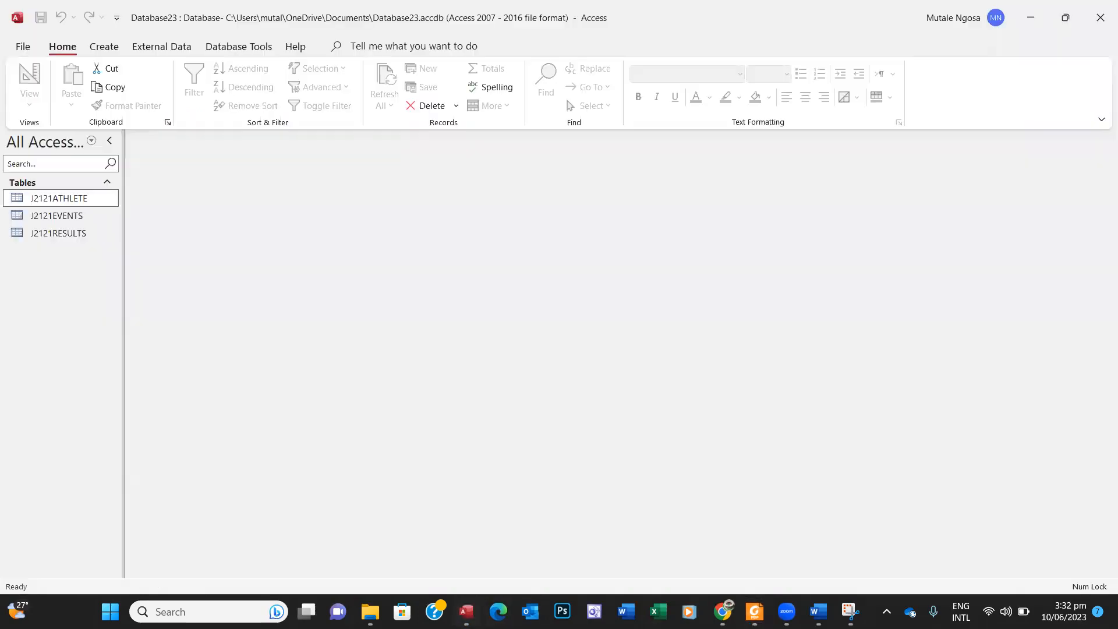
# Step: Open J2121RESULTS and search the whole table for 15318
pyautogui.doubleClick(76, 231)
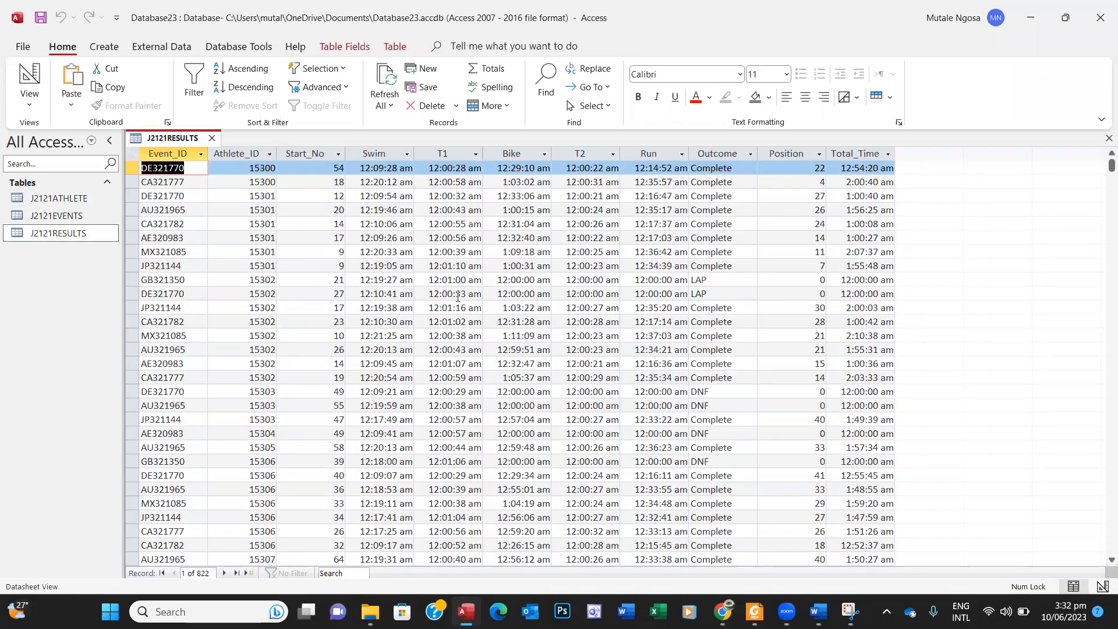
pyautogui.hotkey('ctrl', 'f')
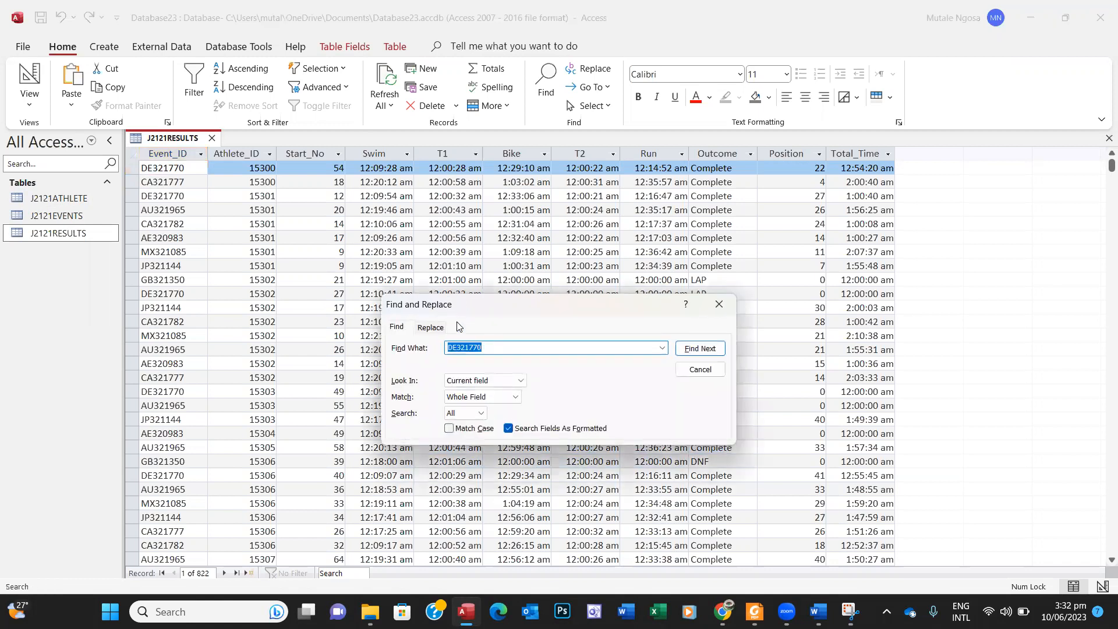
pyautogui.write('15318')
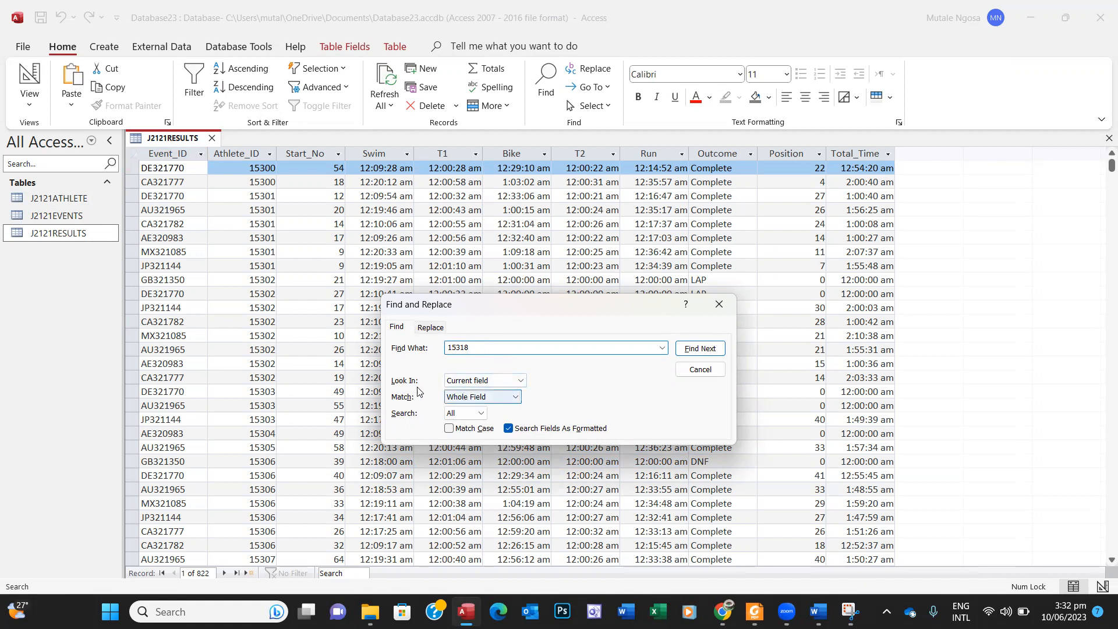
pyautogui.click(520, 382)
pyautogui.click(494, 401)
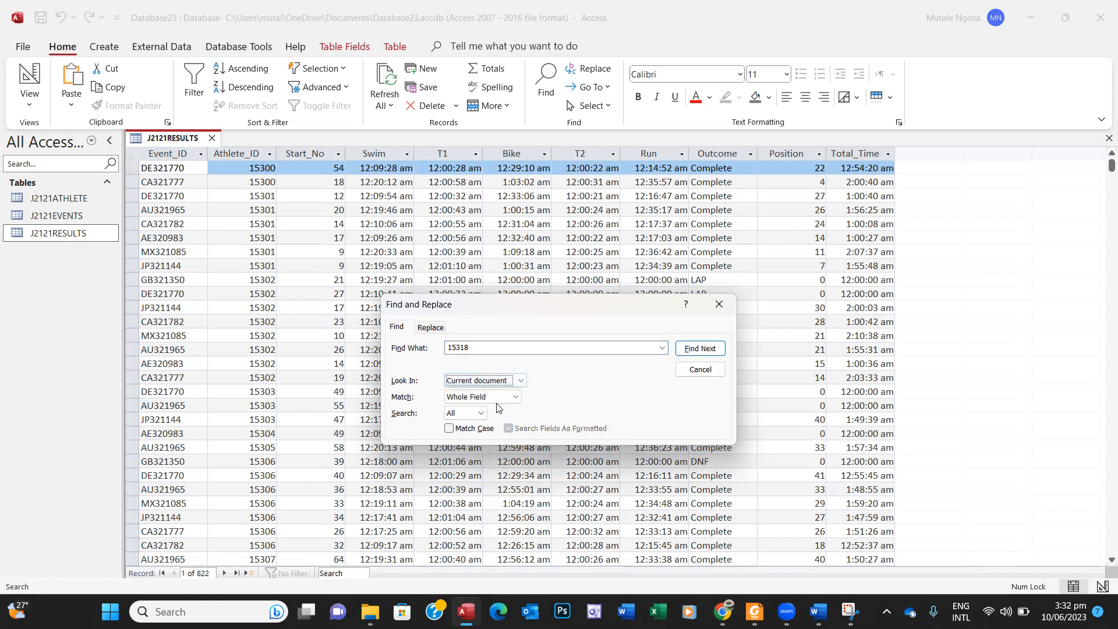
pyautogui.click(697, 348)
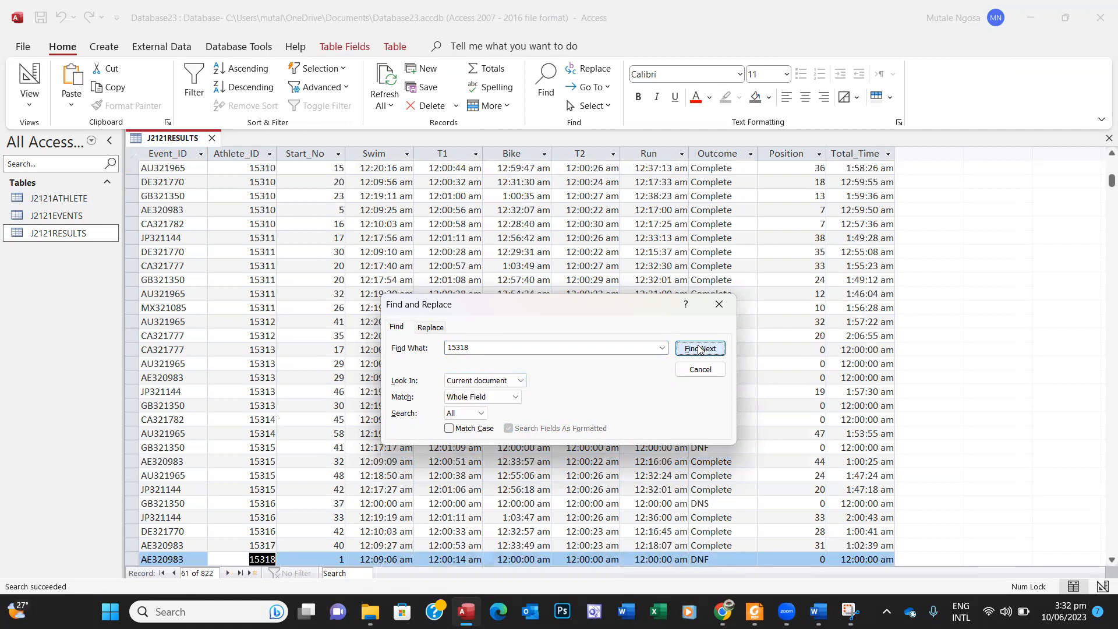
pyautogui.moveTo(638, 299); pyautogui.dragTo(680, 252)
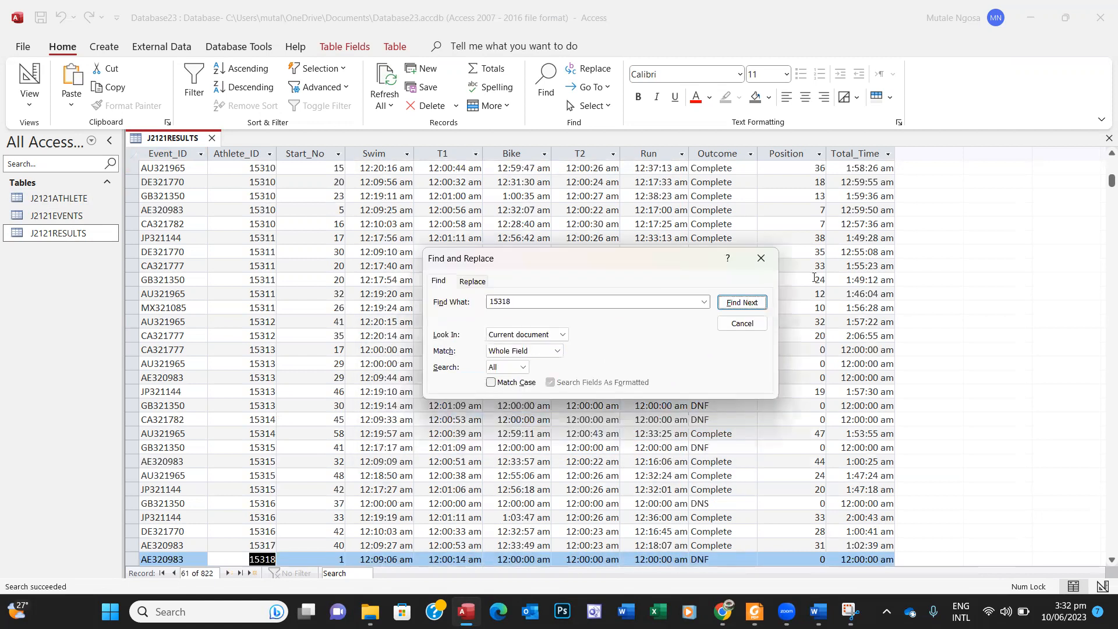
pyautogui.click(1110, 560)
pyautogui.click(1109, 560)
pyautogui.click(1110, 560)
pyautogui.click(1109, 560)
pyautogui.click(1110, 560)
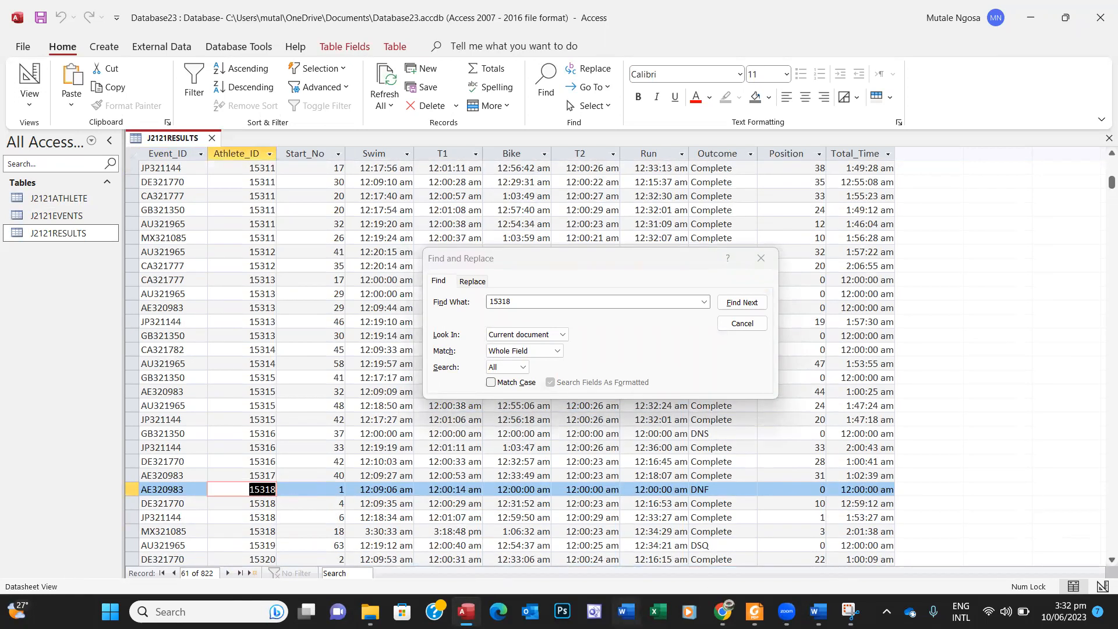
# Step: Step through 15318's matches to the MX321085 result and close the search
pyautogui.click(755, 611)
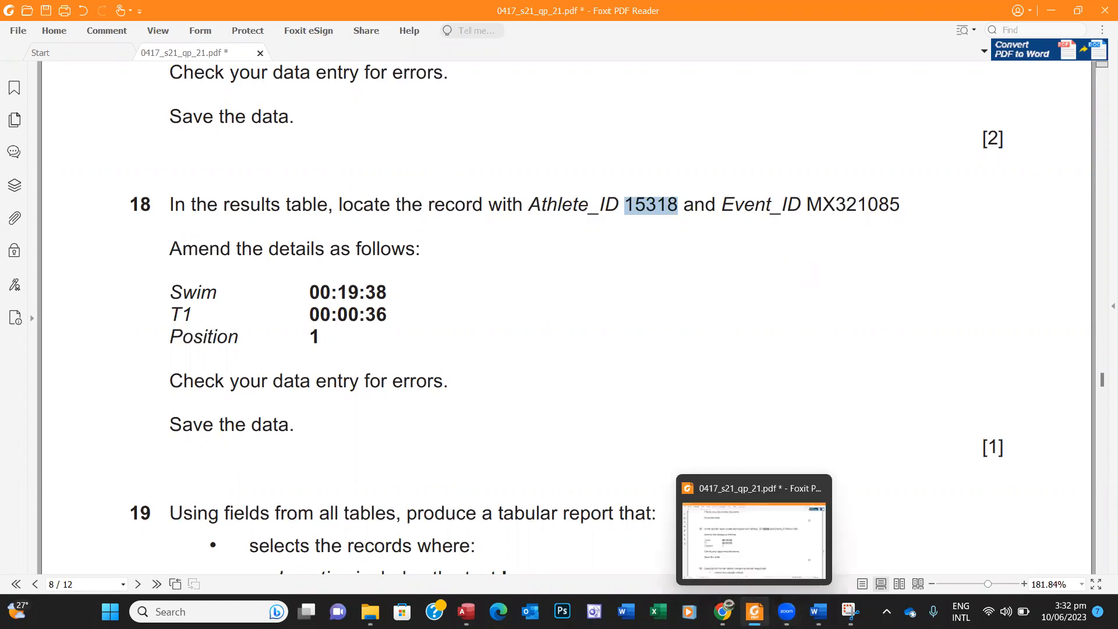
pyautogui.click(755, 612)
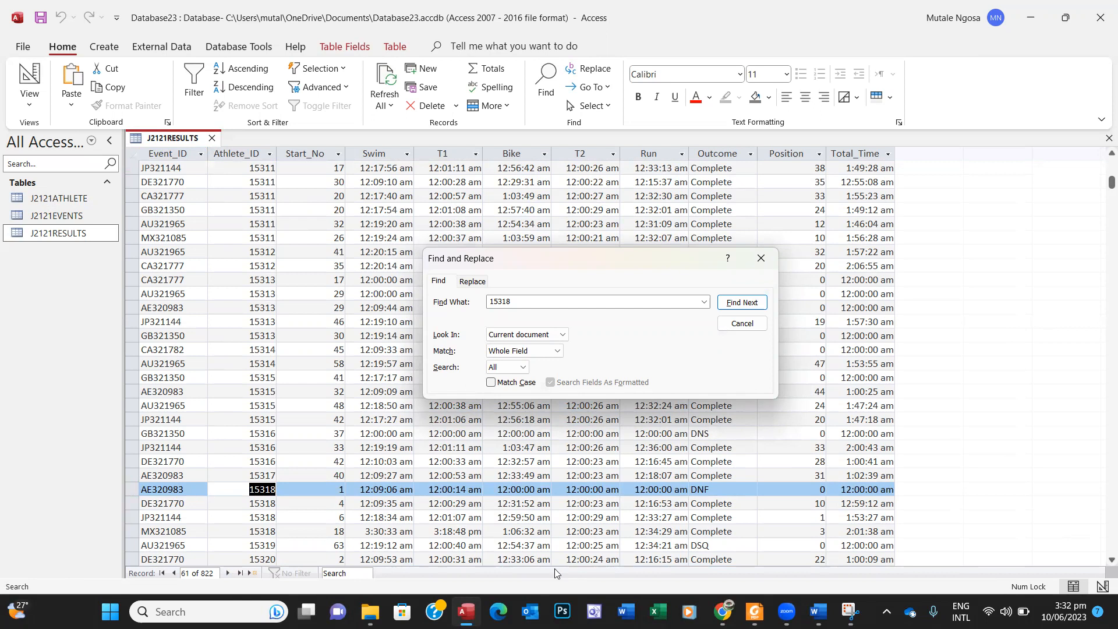
pyautogui.click(755, 611)
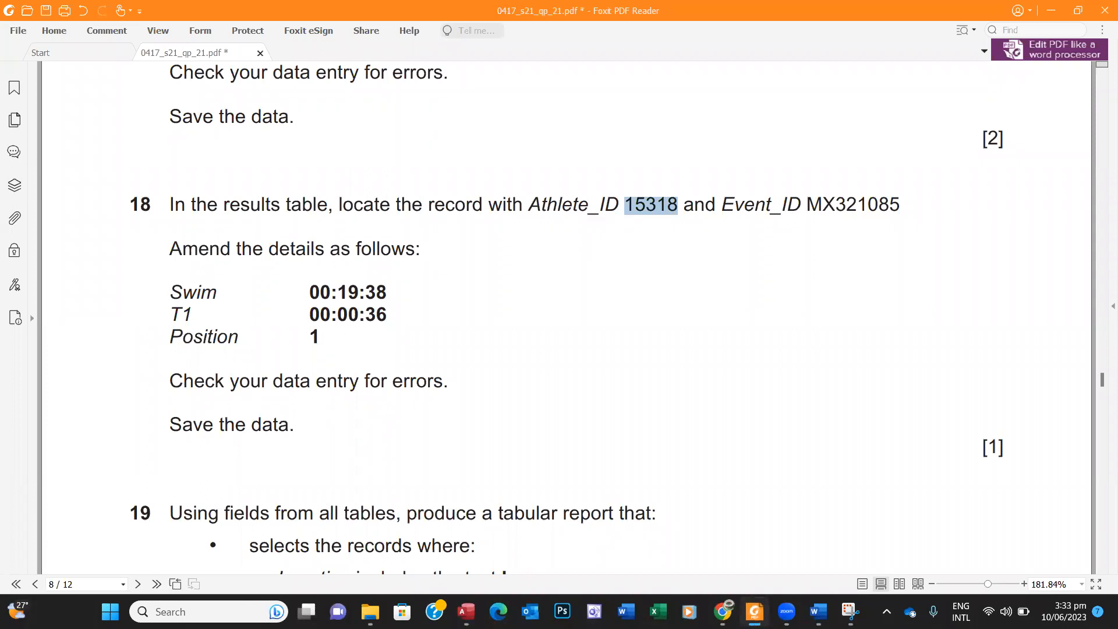
pyautogui.click(755, 612)
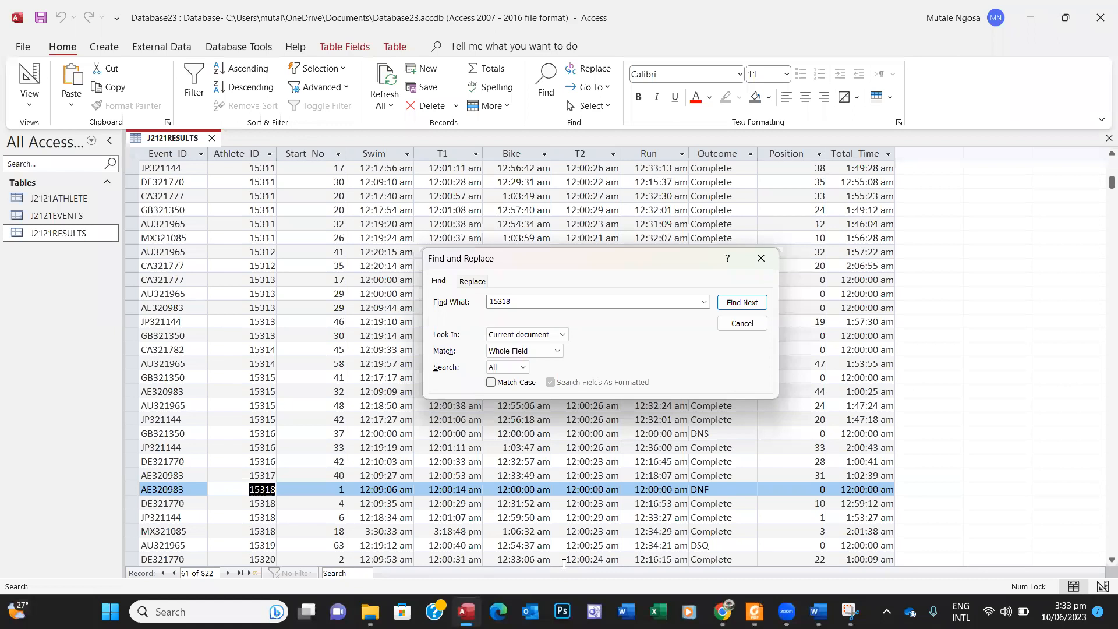
pyautogui.click(727, 304)
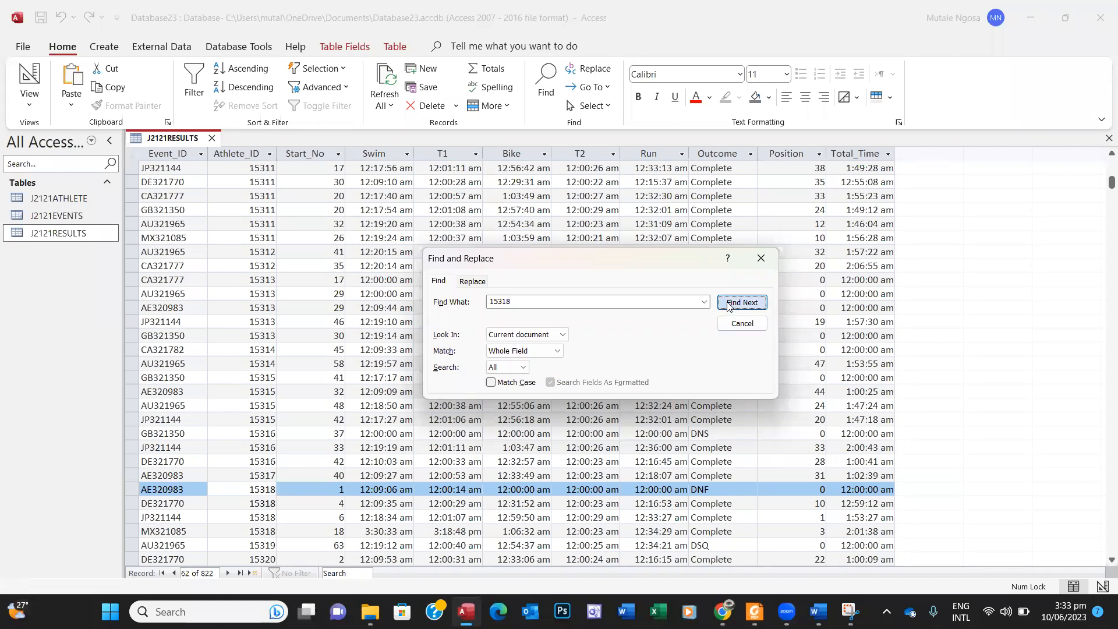
pyautogui.click(728, 304)
pyautogui.click(728, 305)
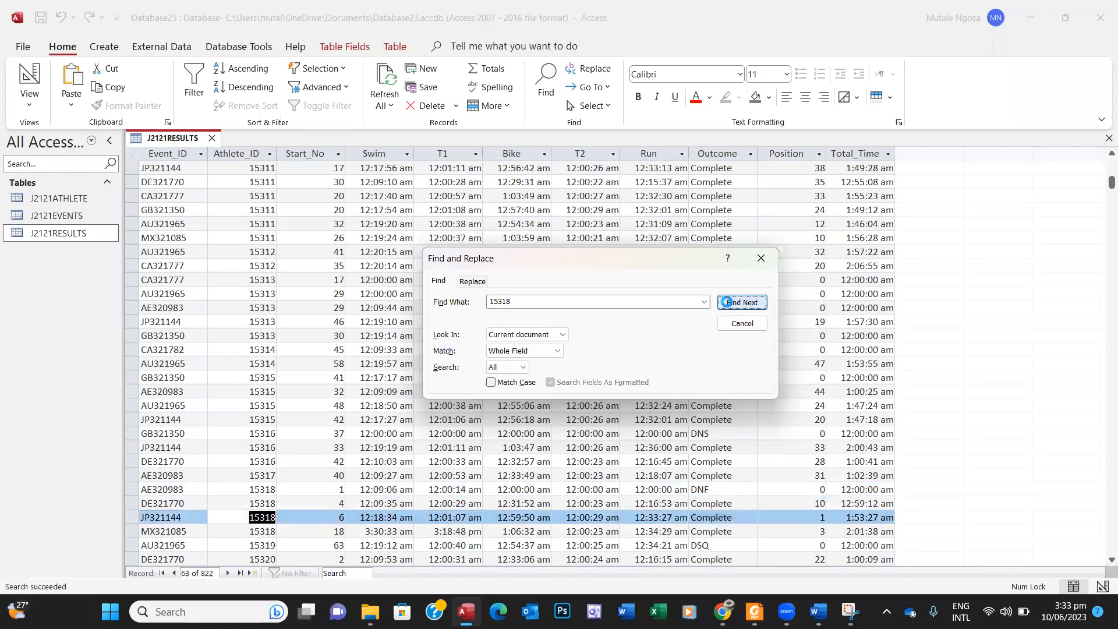
pyautogui.click(728, 305)
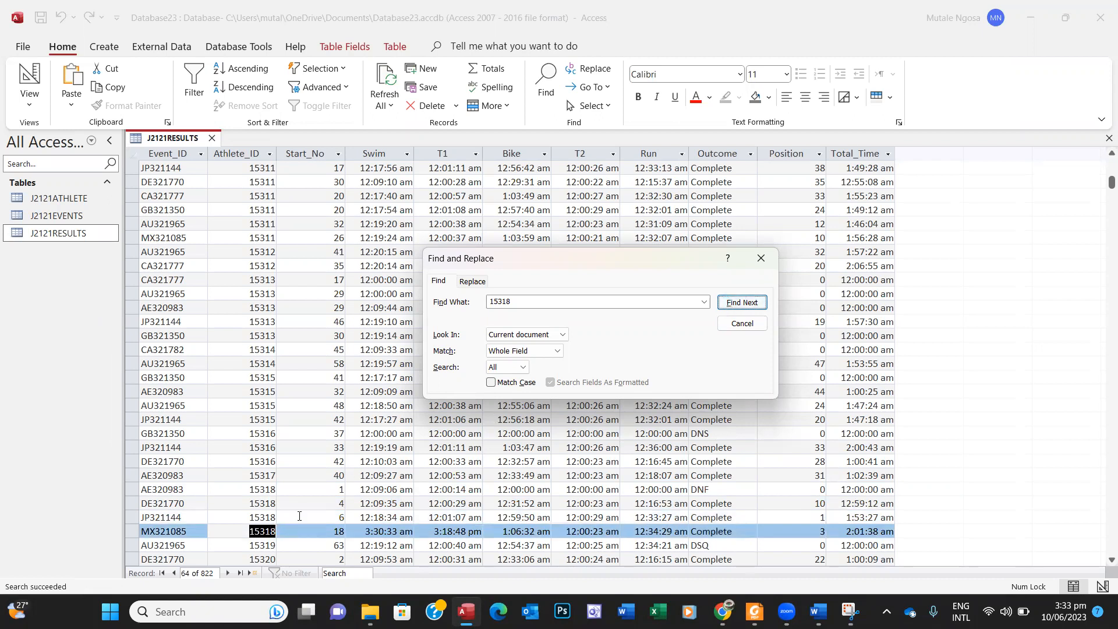
pyautogui.click(764, 258)
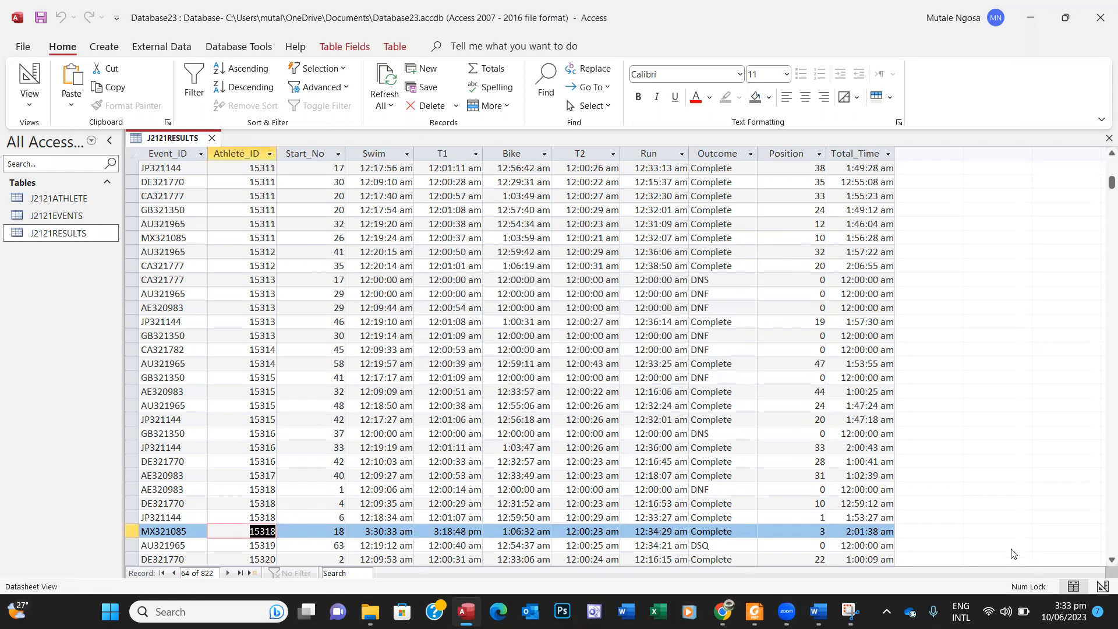
pyautogui.scroll(-2, 1101, 562)
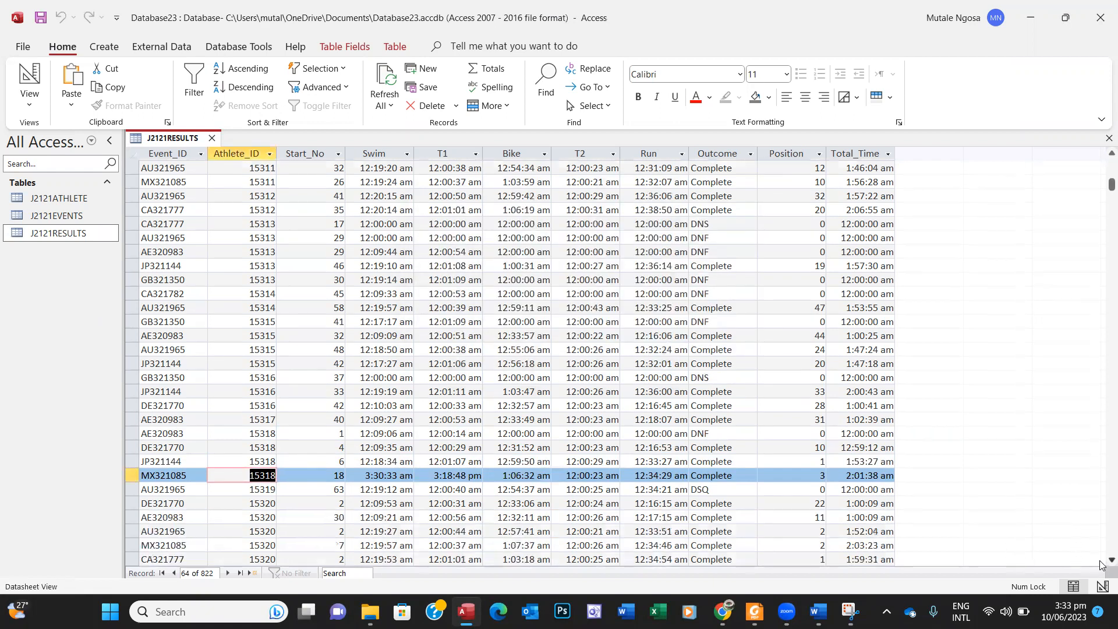
pyautogui.scroll(-1, 1101, 562)
# Step: Change the MX321085 record's Swim time to 00:19:38
pyautogui.click(755, 611)
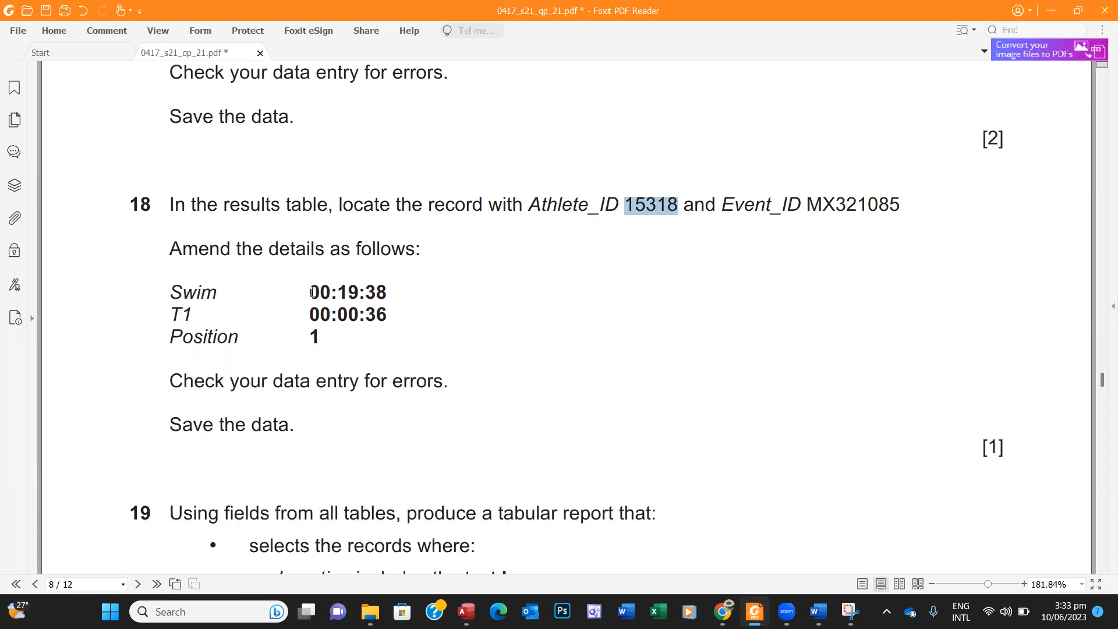
pyautogui.moveTo(312, 293); pyautogui.dragTo(388, 296)
pyautogui.hotkey('ctrl', 'c')
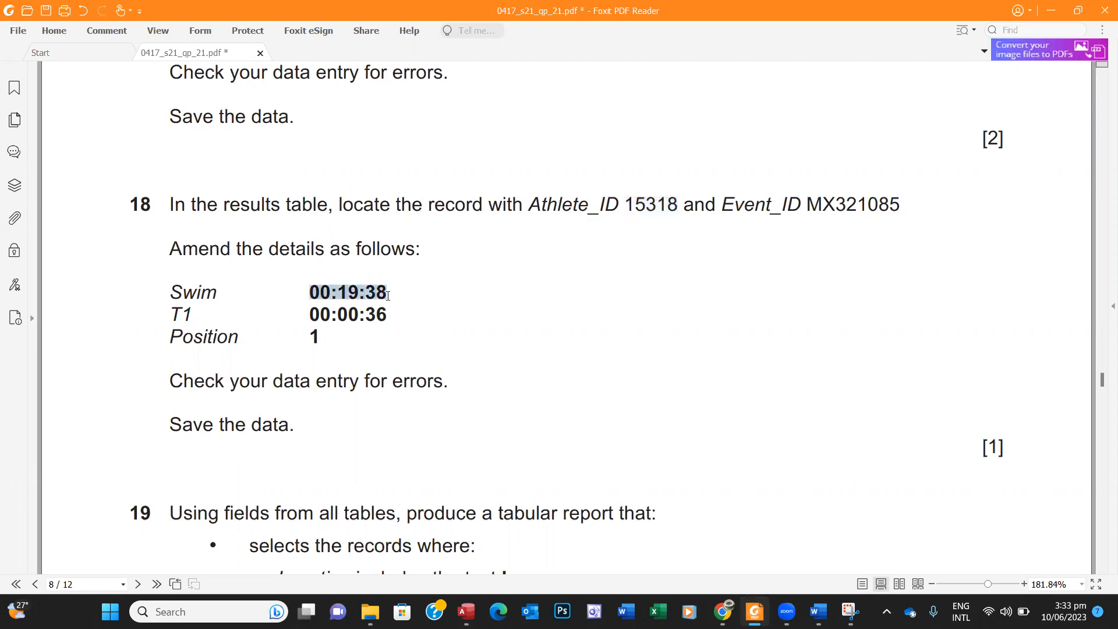
pyautogui.click(759, 610)
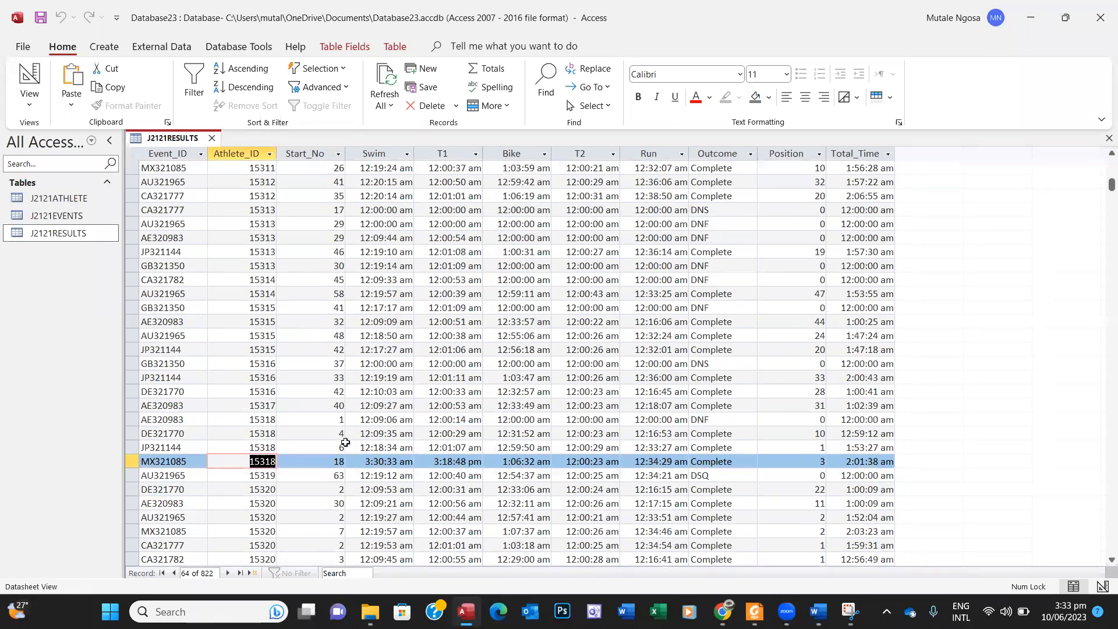
pyautogui.moveTo(363, 461); pyautogui.dragTo(398, 461)
pyautogui.hotkey('ctrl', 'v')
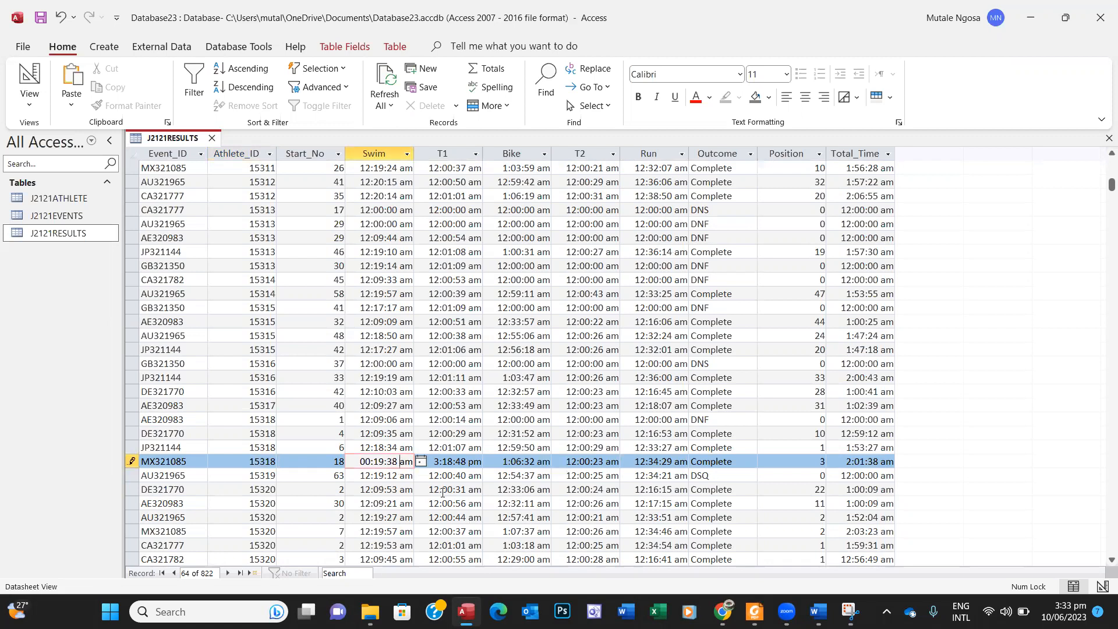
pyautogui.click(453, 487)
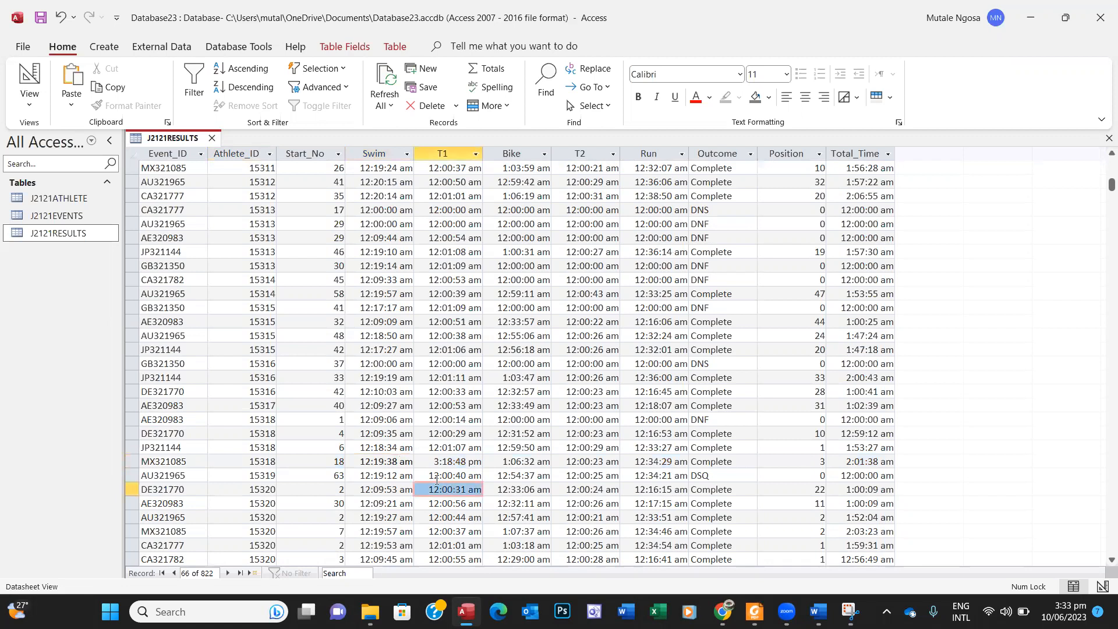
pyautogui.click(383, 461)
pyautogui.press('Left')
pyautogui.press('Left')
pyautogui.press('Left')
pyautogui.press('Left')
pyautogui.press('Left')
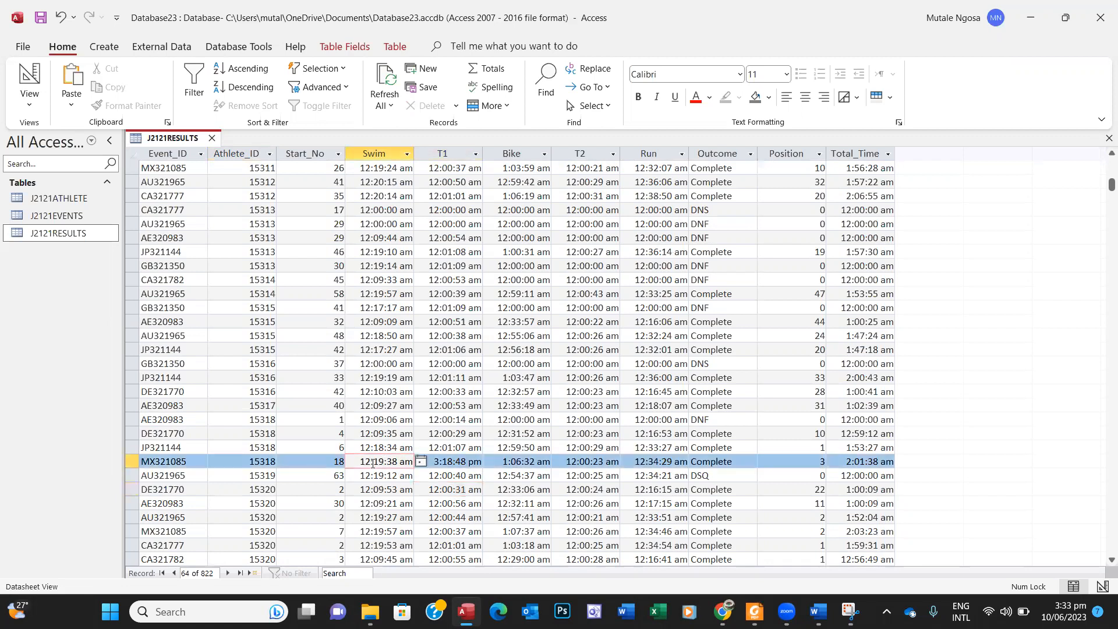
pyautogui.hotkey('shift', 'Right')
pyautogui.hotkey('shift', 'Right')
pyautogui.hotkey('shift', 'Right')
pyautogui.hotkey('shift', 'Right')
pyautogui.hotkey('shift', 'Right')
pyautogui.hotkey('shift', 'Right')
pyautogui.hotkey('shift', 'Right')
pyautogui.hotkey('shift', 'Right')
pyautogui.hotkey('shift', 'Right')
pyautogui.hotkey('shift', 'Right')
pyautogui.hotkey('shift', 'Right')
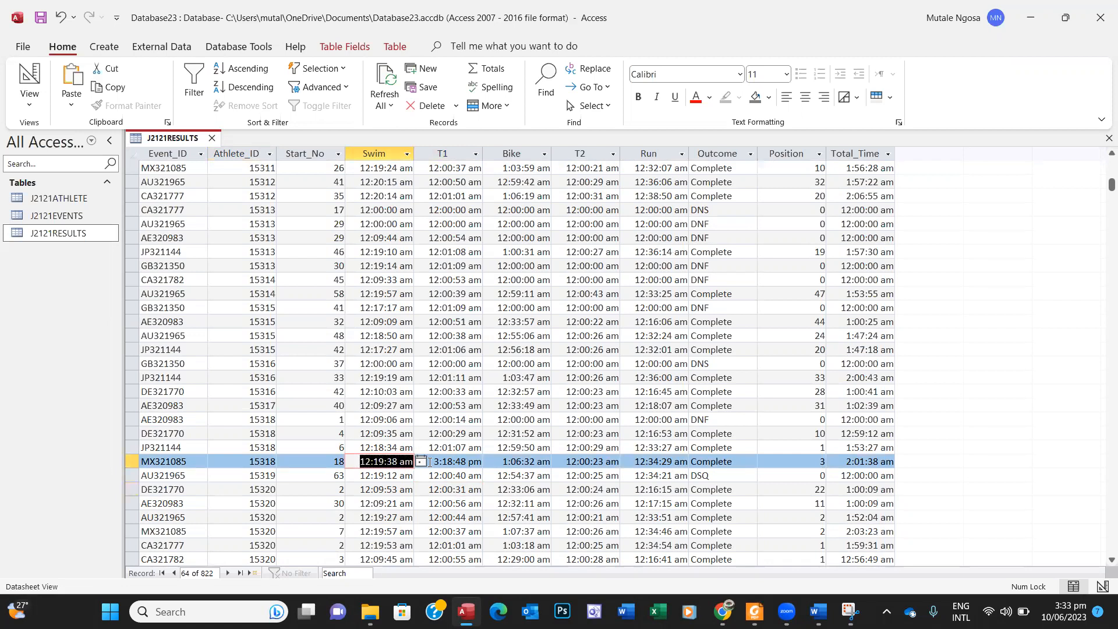
pyautogui.hotkey('ctrl', 'v')
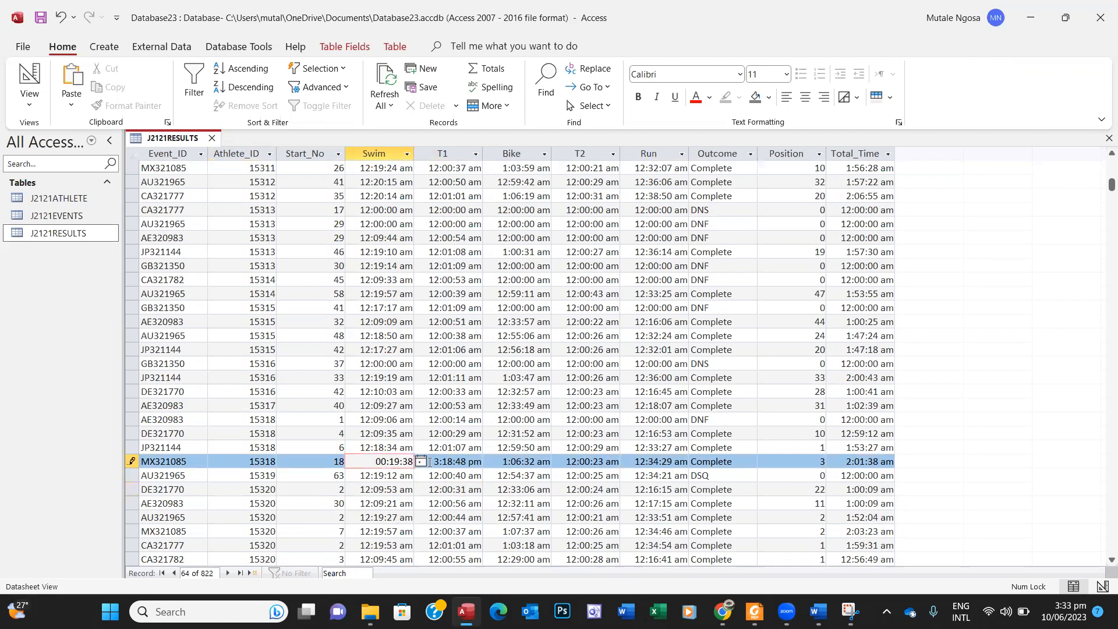
pyautogui.press('Tab')
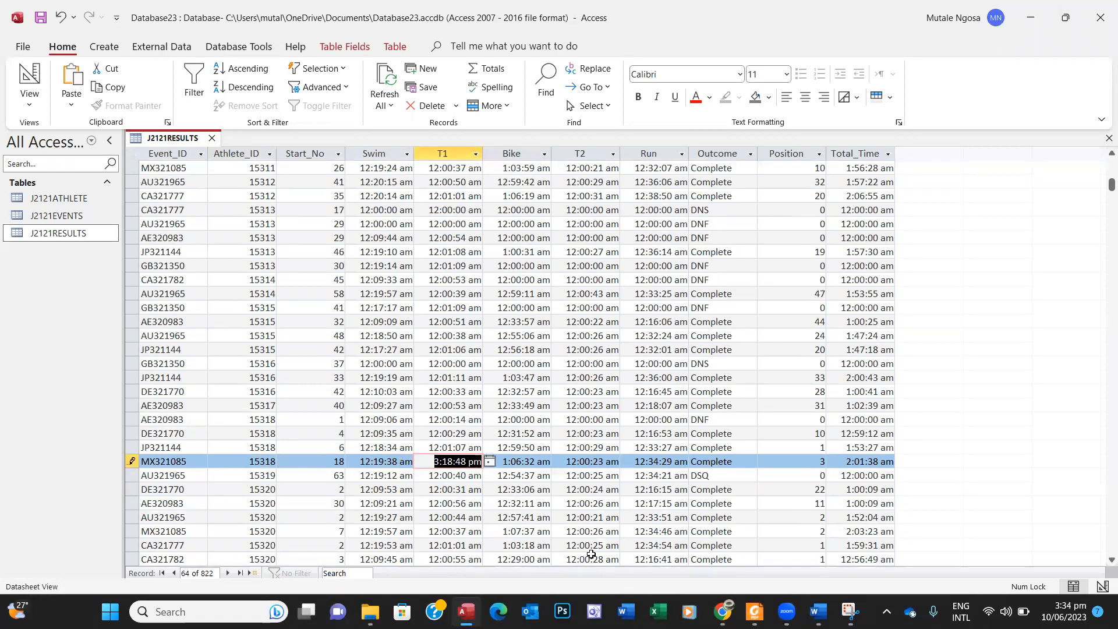
# Step: Change the record's T1 time to 00:00:36
pyautogui.click(753, 610)
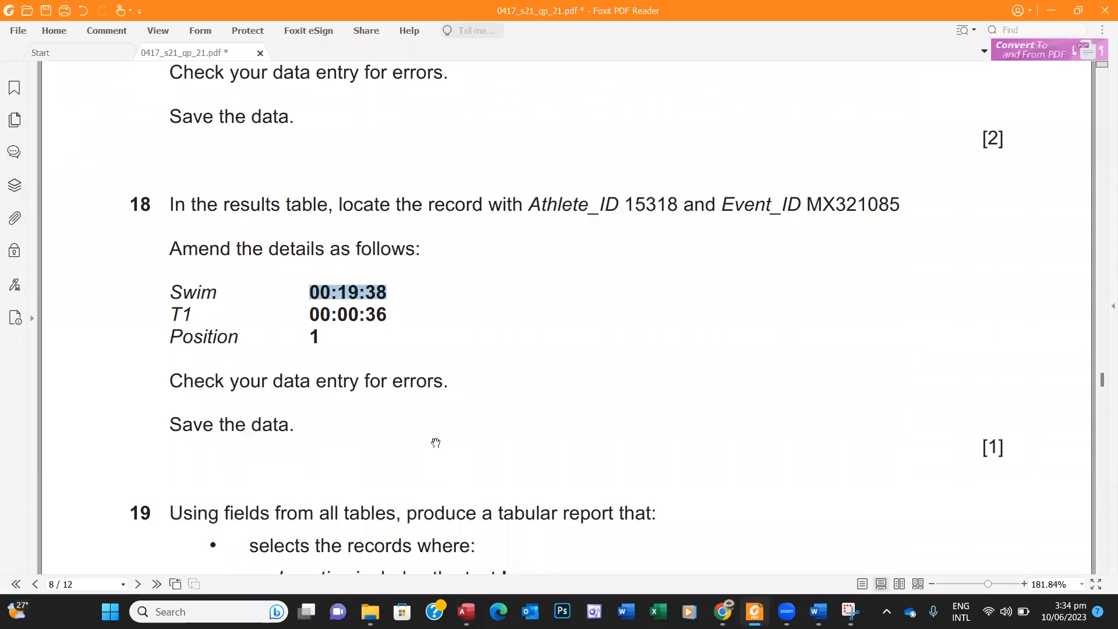
pyautogui.moveTo(311, 315); pyautogui.dragTo(394, 314)
pyautogui.hotkey('ctrl', 'c')
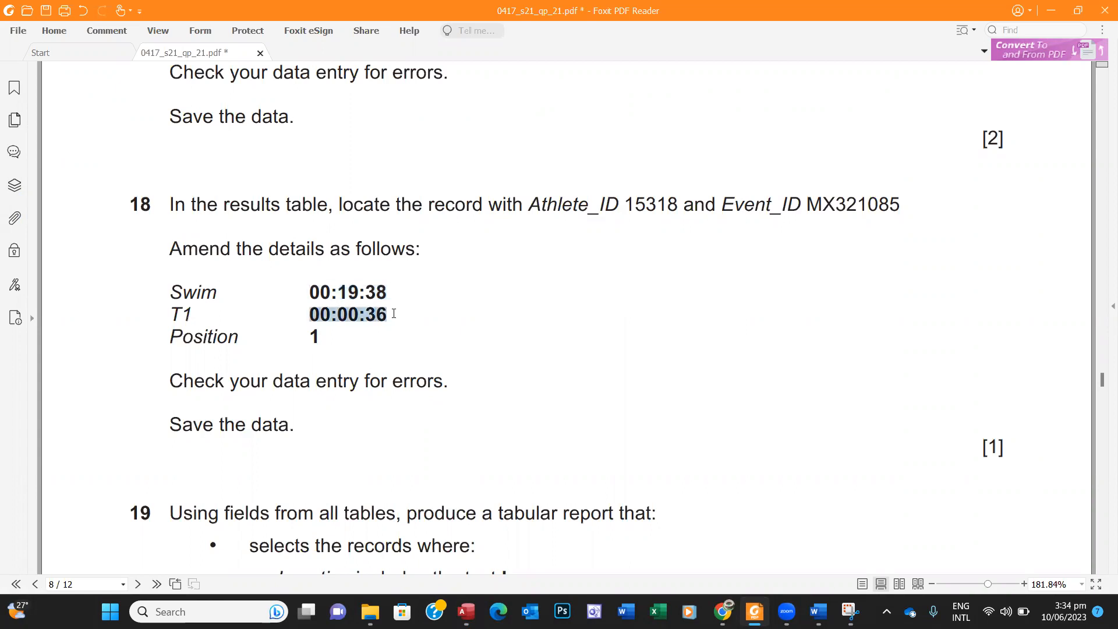
pyautogui.click(468, 600)
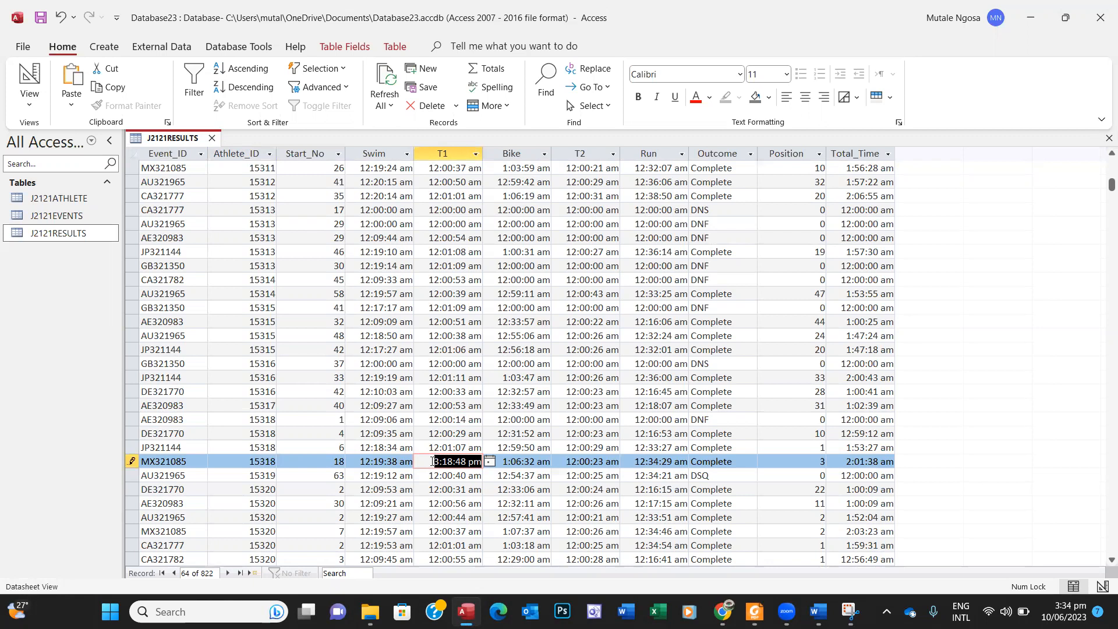
pyautogui.hotkey('ctrl', 'v')
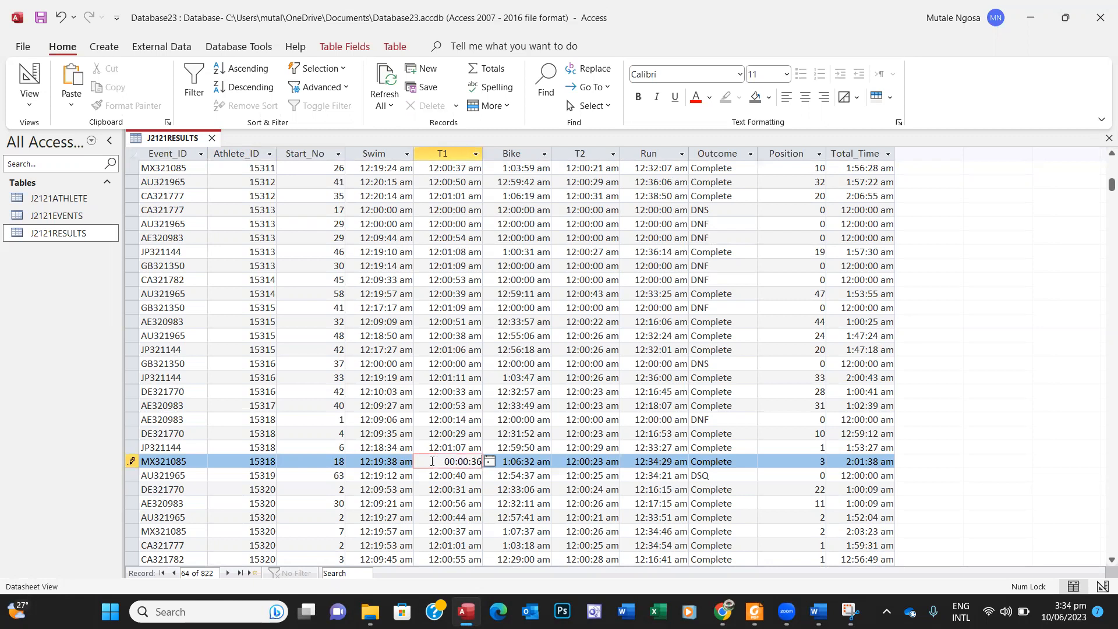
pyautogui.press('Tab')
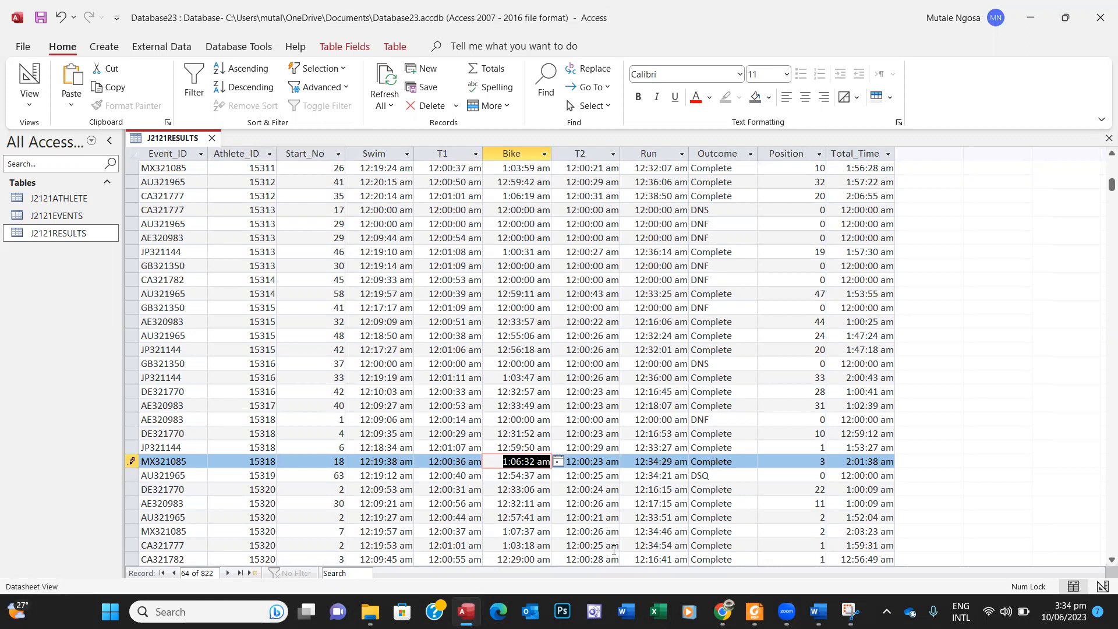
# Step: Set Position to 1, then save and close J2121RESULTS
pyautogui.click(755, 611)
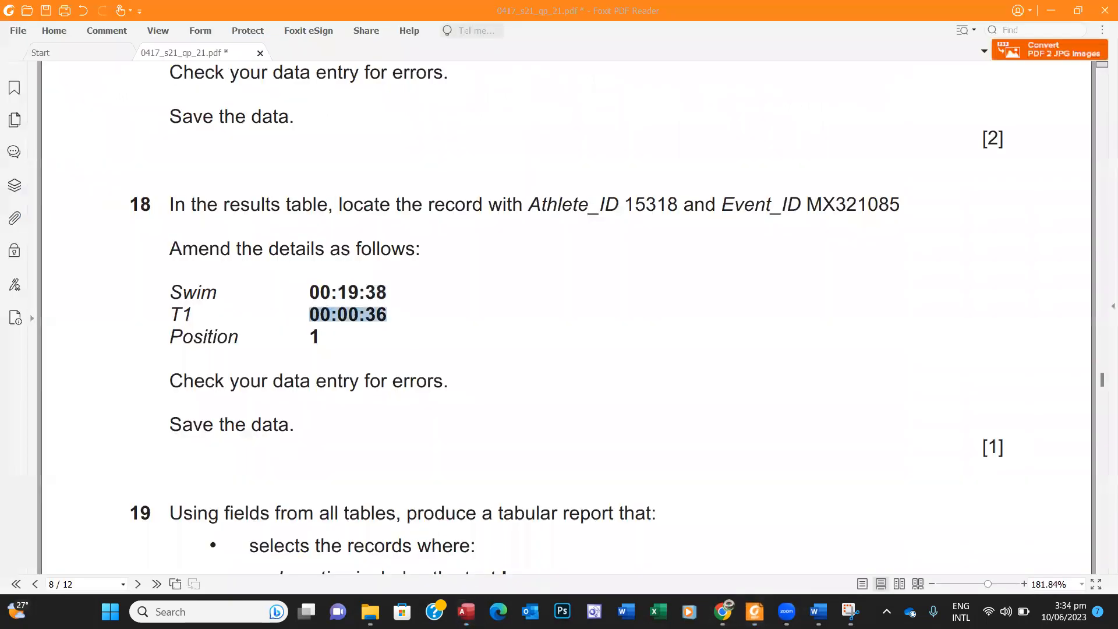
pyautogui.click(754, 611)
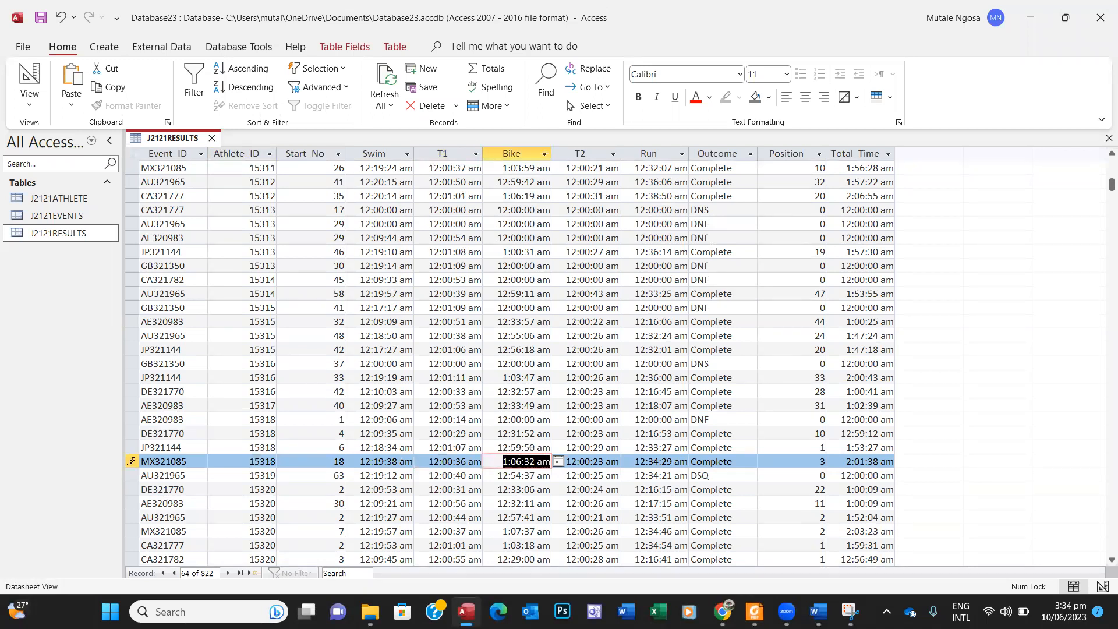
pyautogui.click(819, 461)
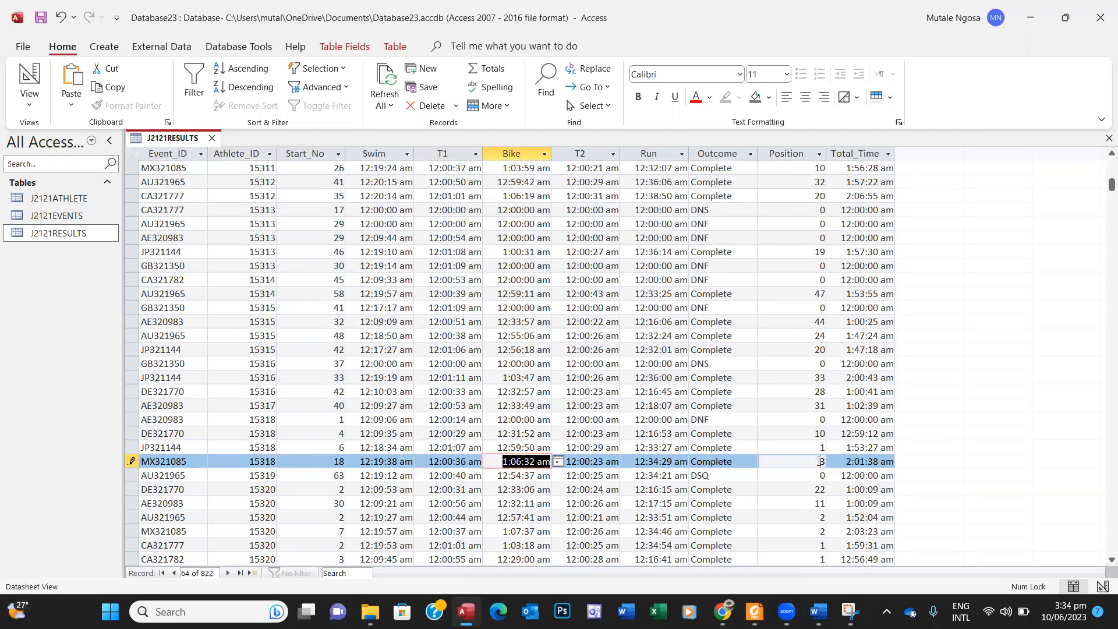
pyautogui.click(821, 461)
pyautogui.write('1')
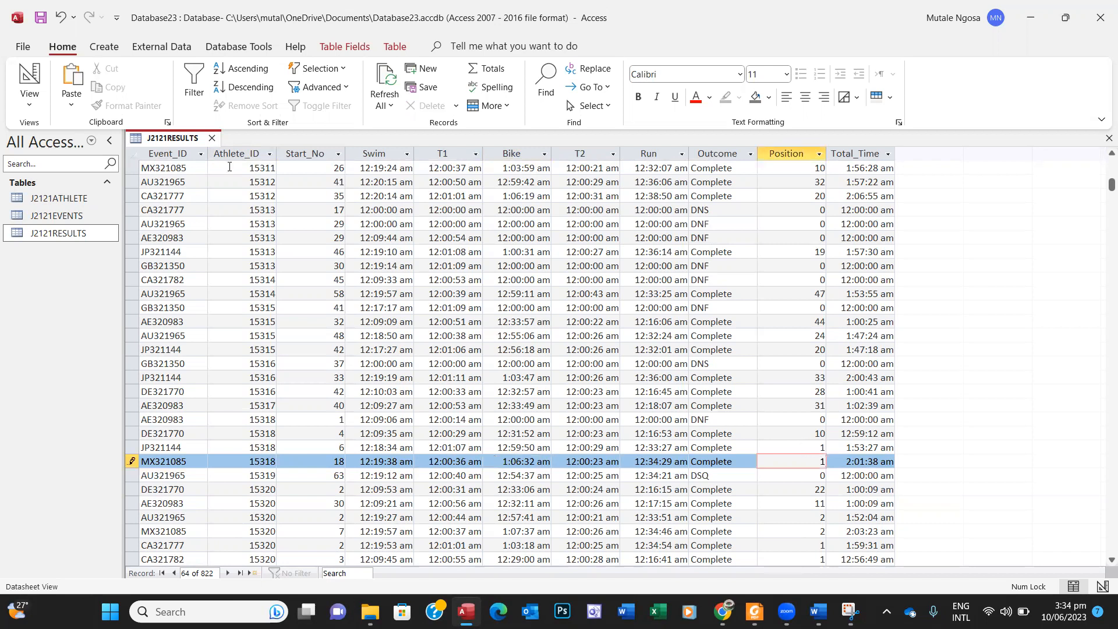
pyautogui.rightClick(173, 139)
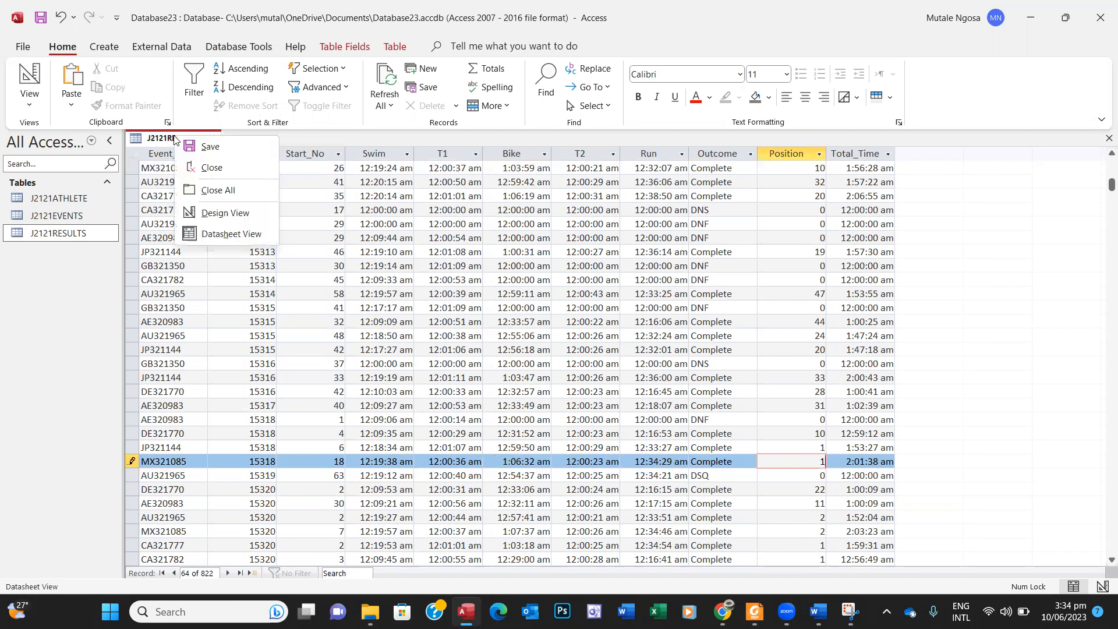
pyautogui.click(211, 147)
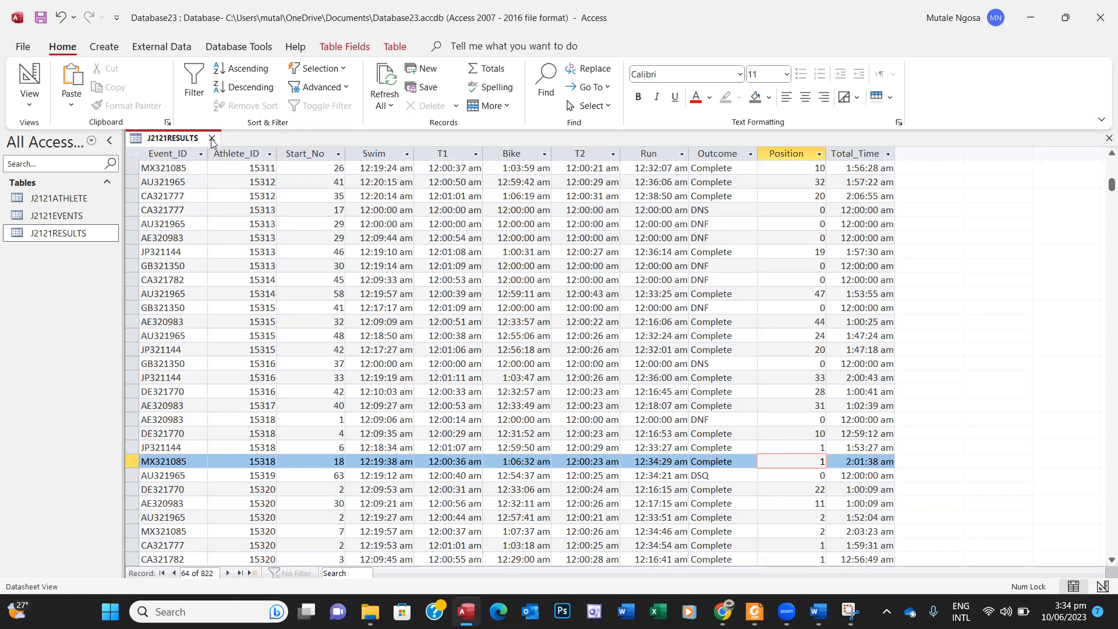
pyautogui.click(212, 138)
# Step: Scroll the exam paper to show all of question 19's Oceania Results report requirements
pyautogui.hotkey('alt', 'Tab')
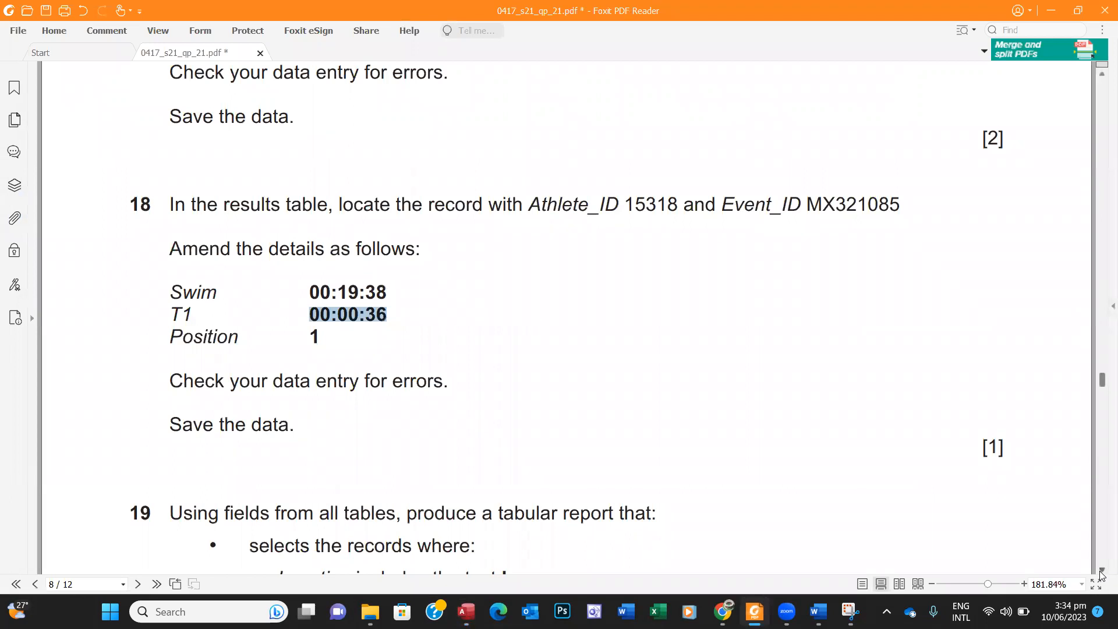
pyautogui.scroll(-5, 1101, 577)
pyautogui.scroll(-1, 1101, 576)
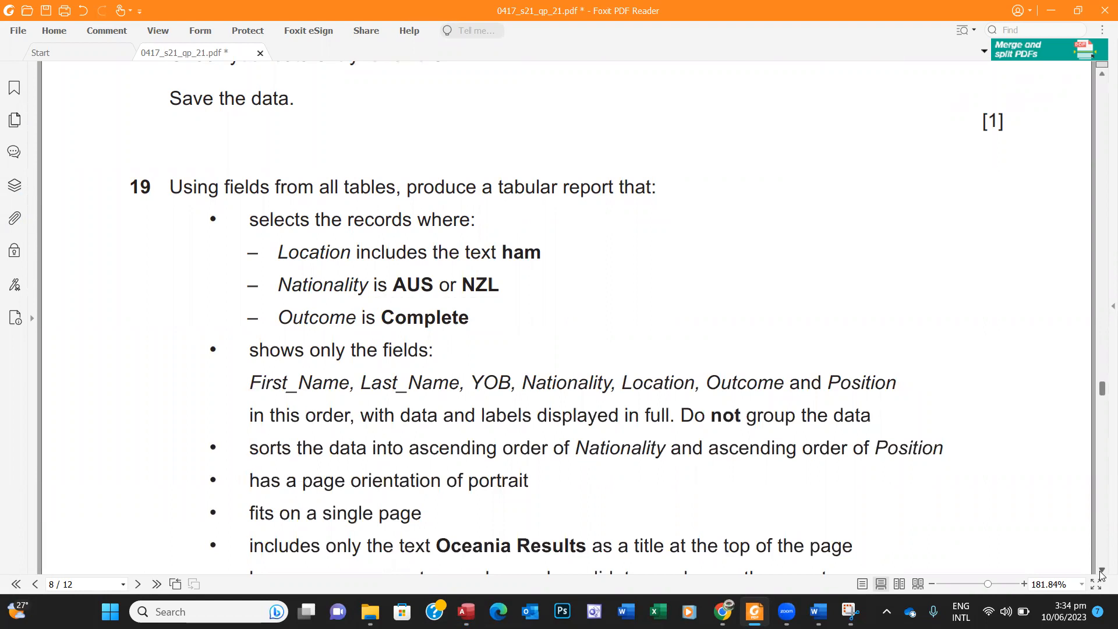
pyautogui.scroll(-1, 1101, 575)
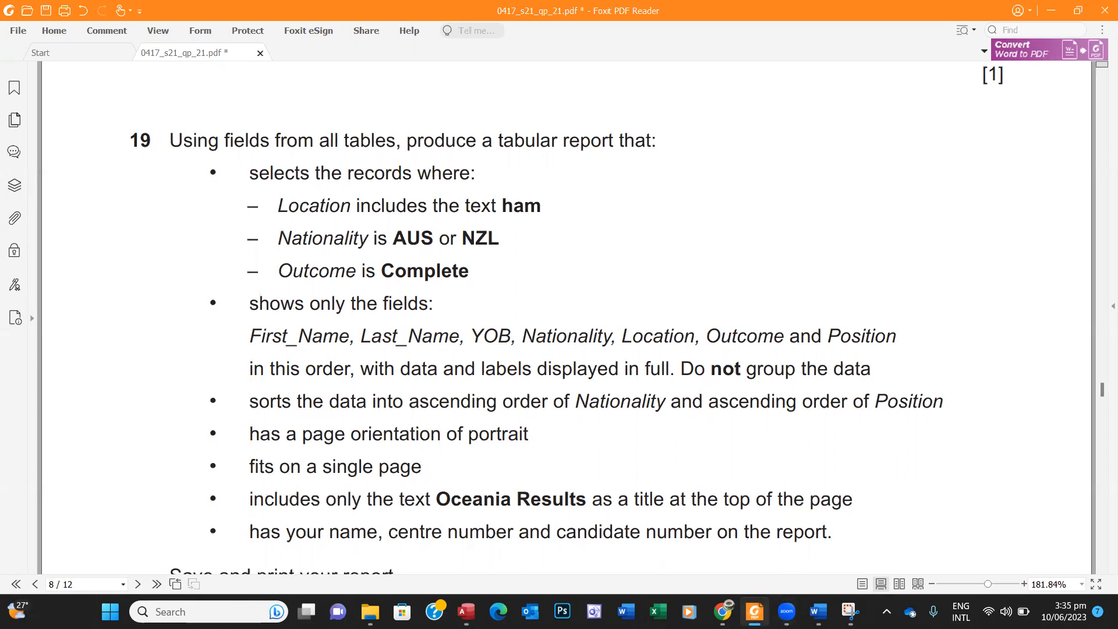
# Step: Launch the Simple Query Wizard and open its Tables/Queries list after rereading the exam question
pyautogui.click(465, 612)
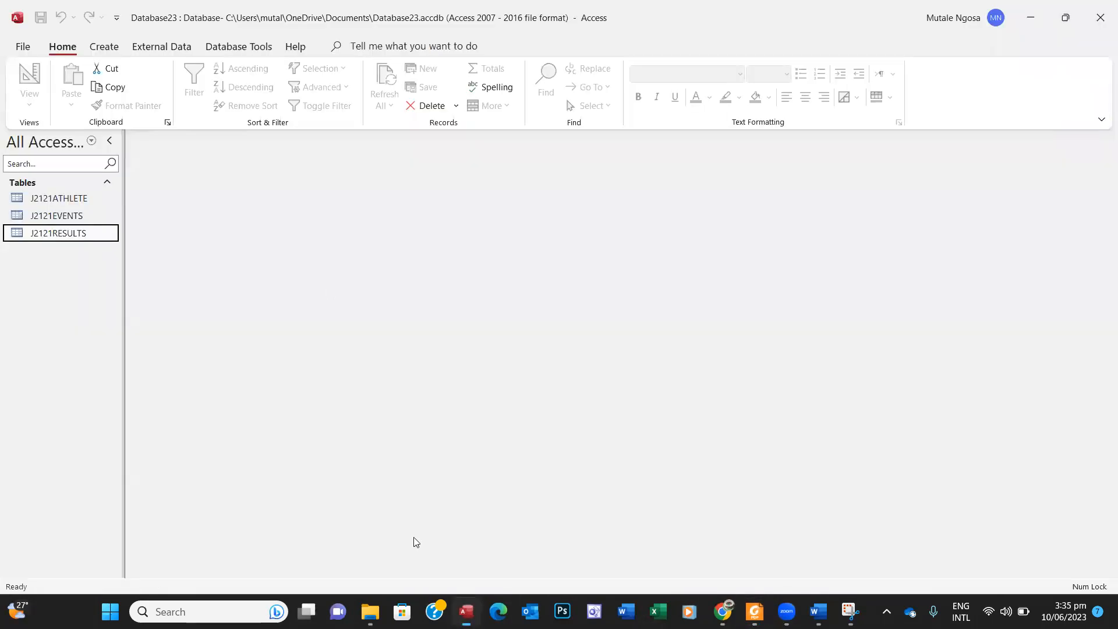
pyautogui.click(118, 47)
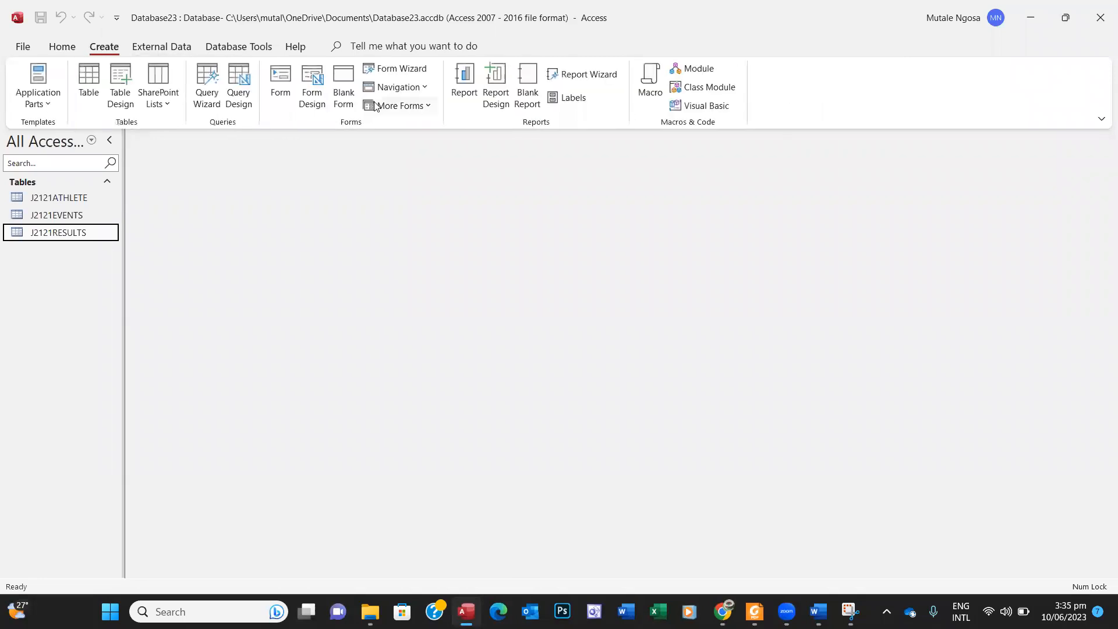
pyautogui.click(216, 105)
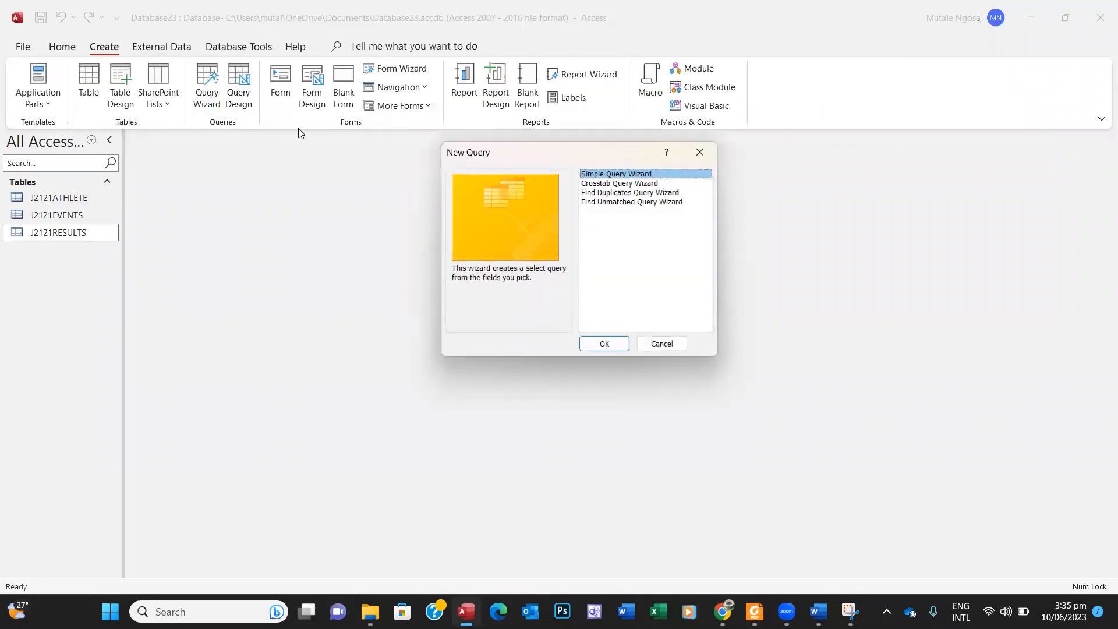
pyautogui.click(616, 345)
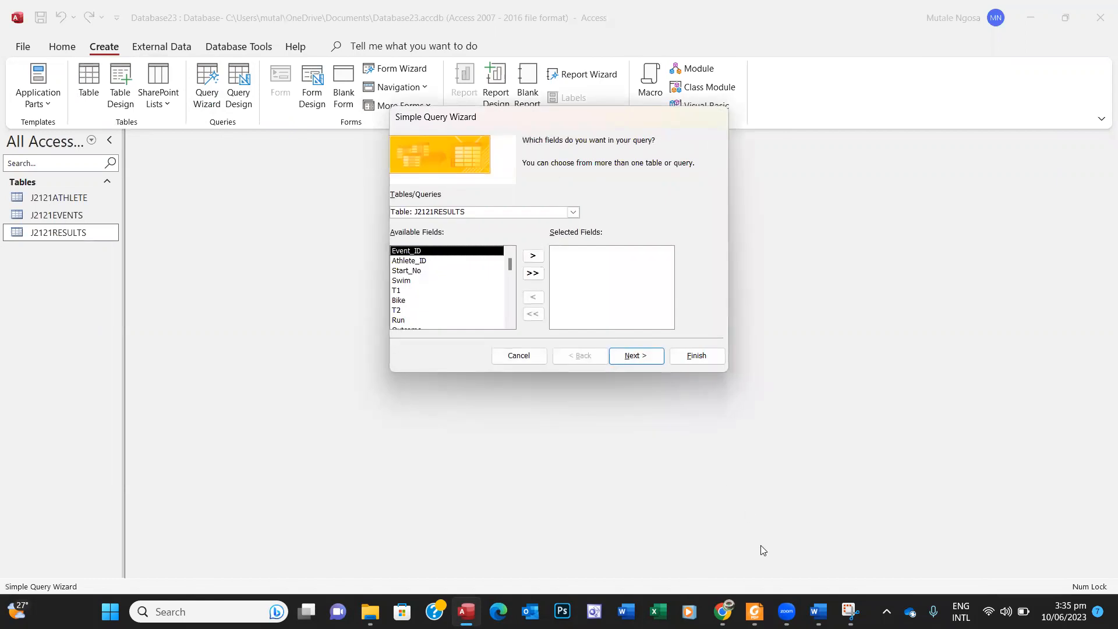
pyautogui.click(754, 611)
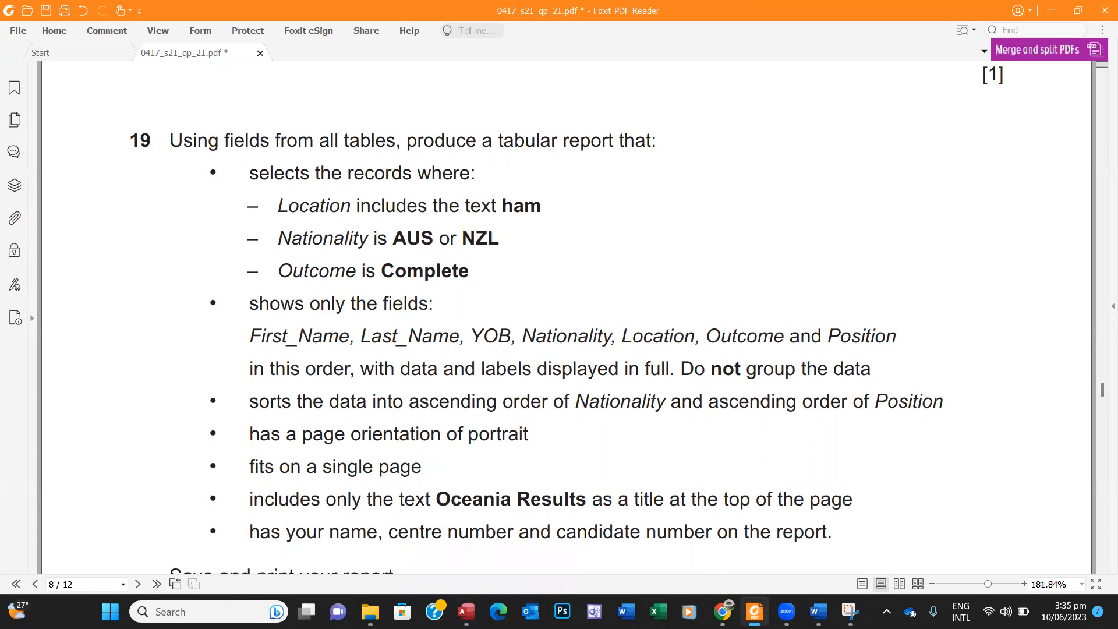
pyautogui.click(754, 612)
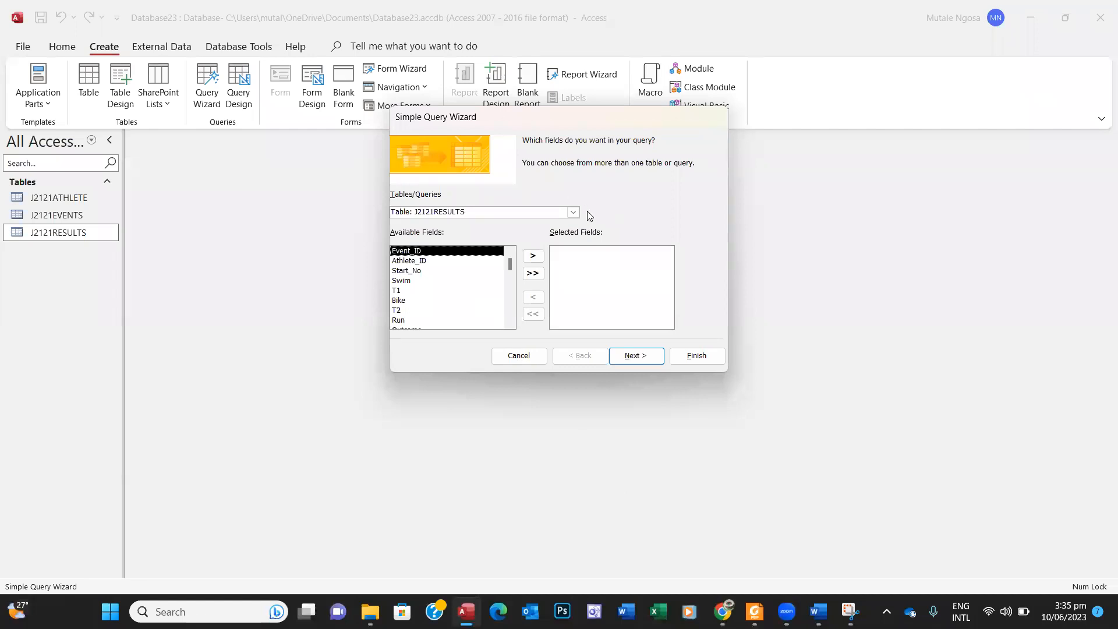
pyautogui.click(510, 323)
pyautogui.click(510, 322)
pyautogui.click(510, 322)
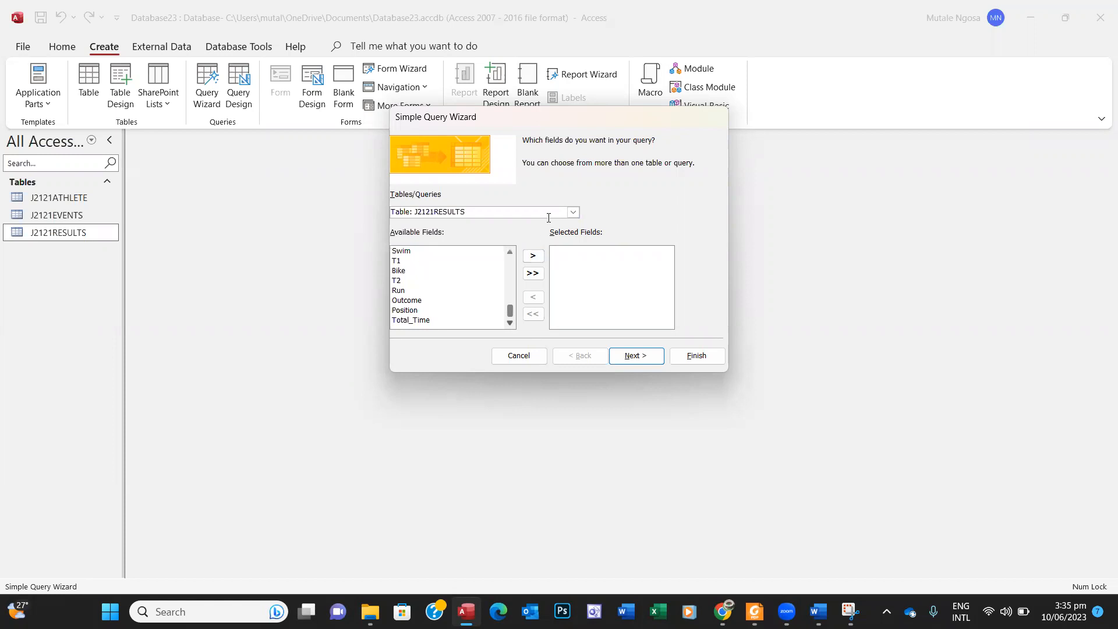
pyautogui.click(575, 212)
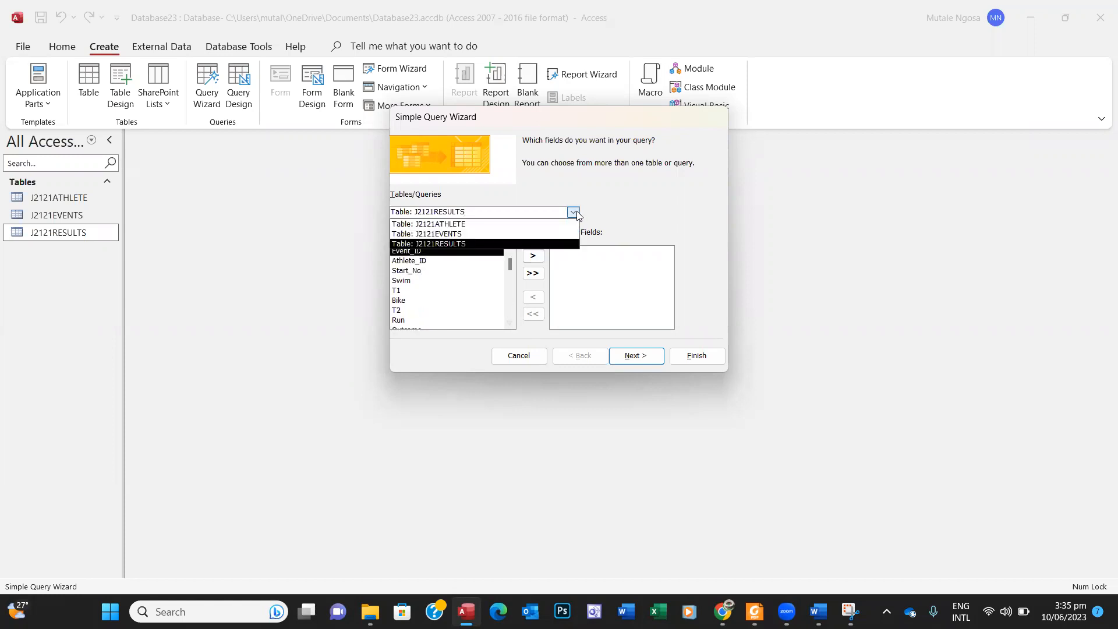
# Step: Add First_Name, Last_Name, YOB and Nationality from the J2121ATHLETE table
pyautogui.click(520, 223)
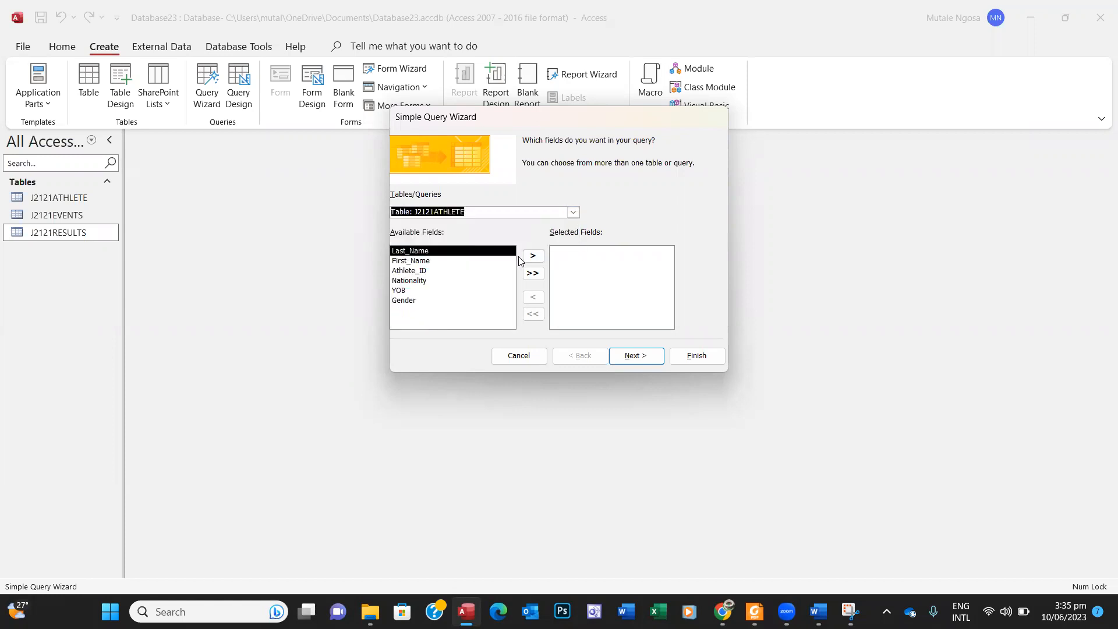
pyautogui.click(456, 261)
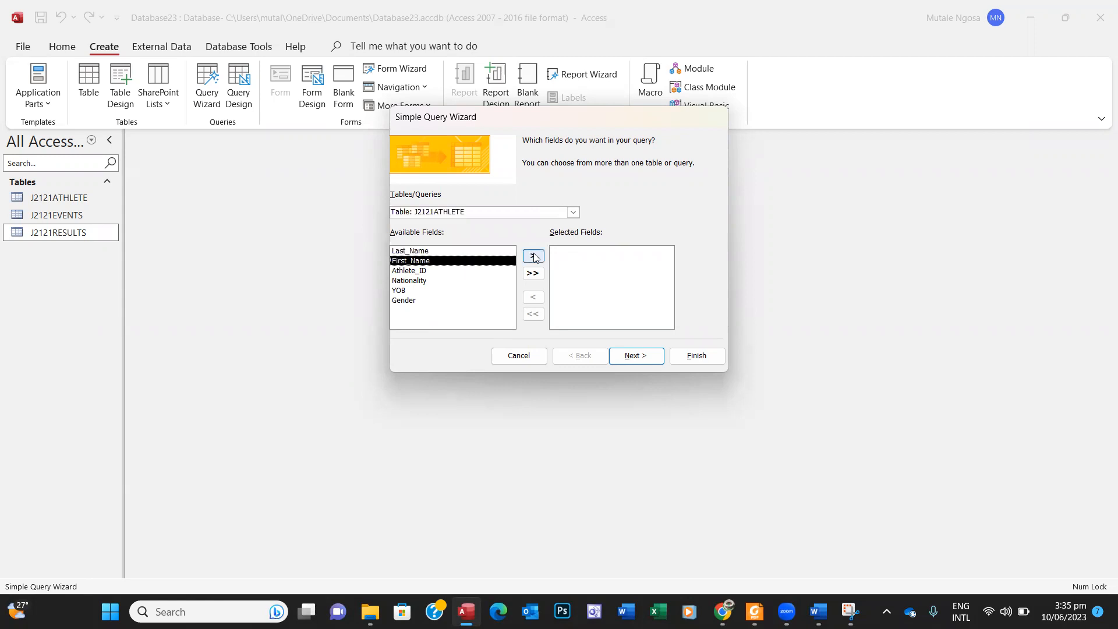
pyautogui.click(533, 256)
pyautogui.click(475, 251)
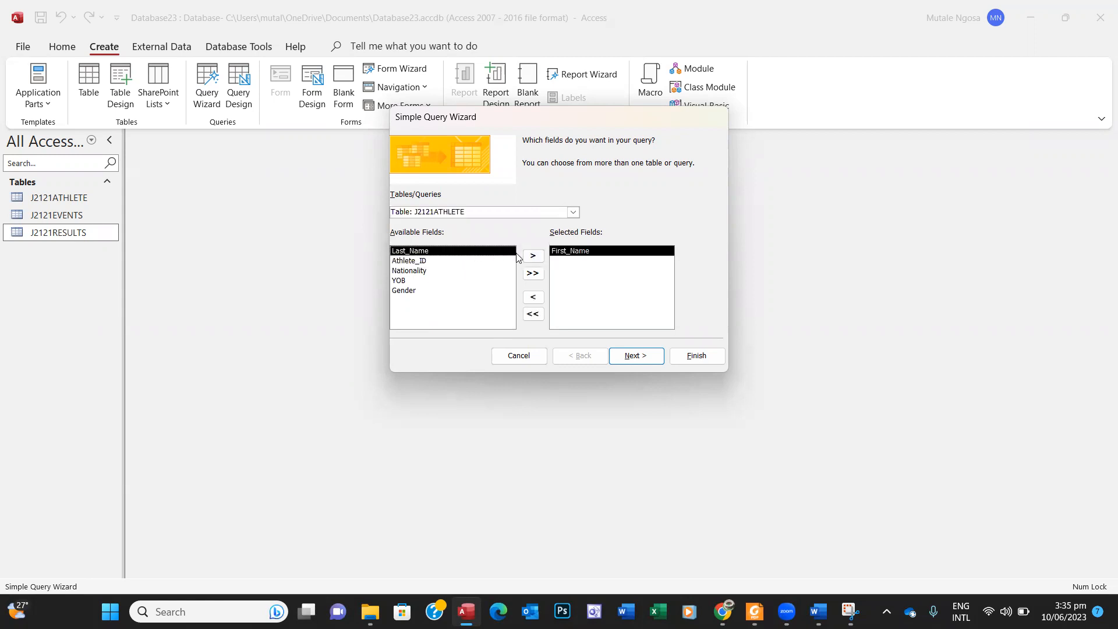
pyautogui.click(532, 256)
pyautogui.click(453, 262)
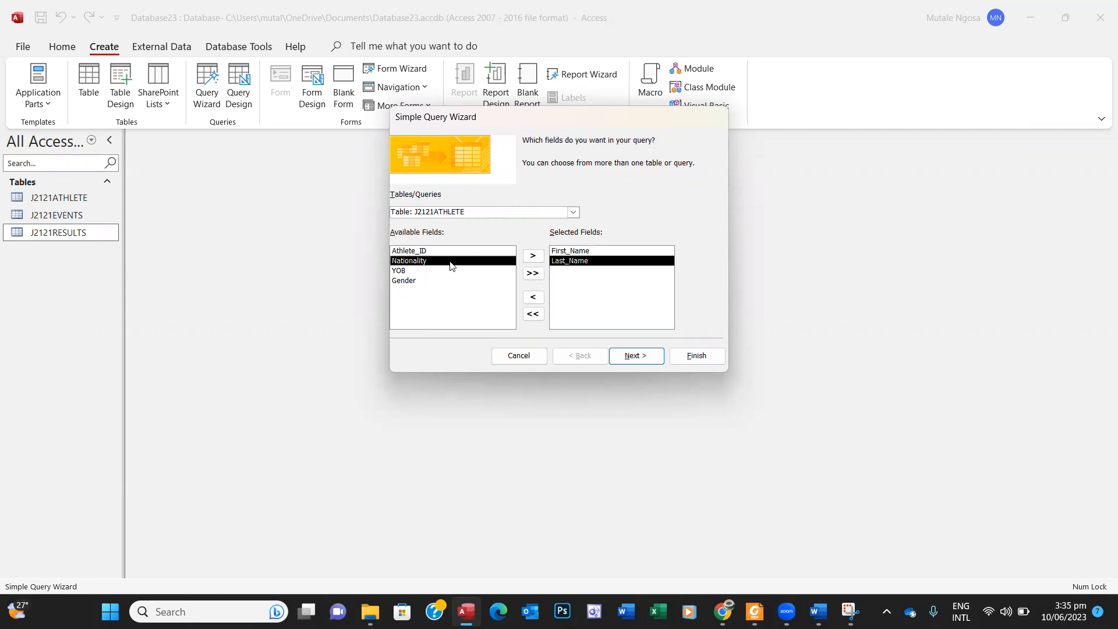
pyautogui.click(441, 272)
pyautogui.click(533, 255)
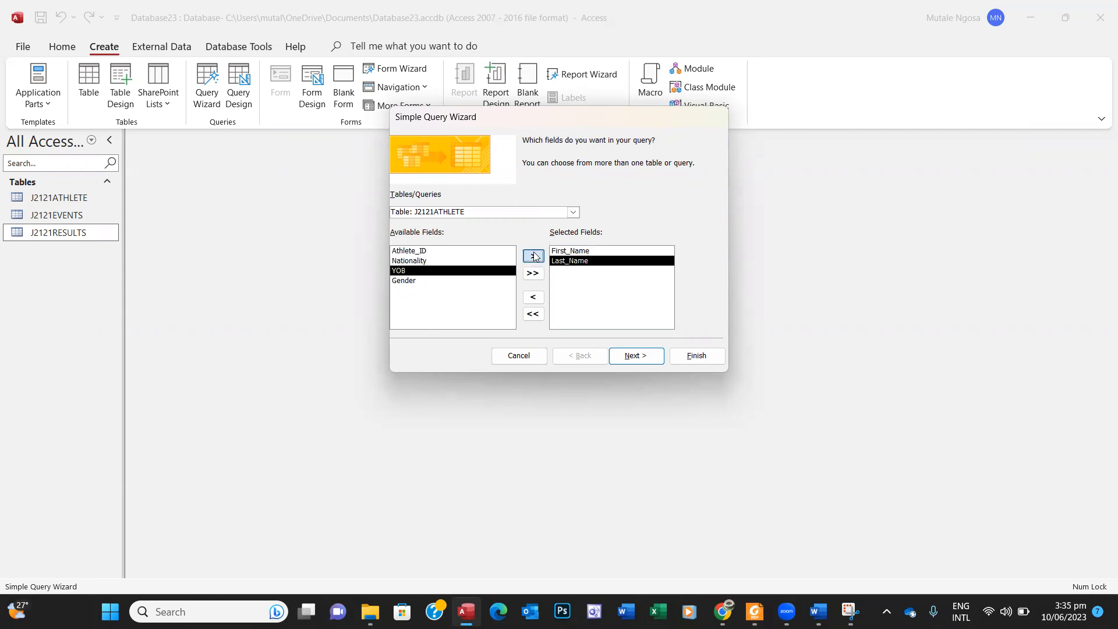
pyautogui.click(439, 262)
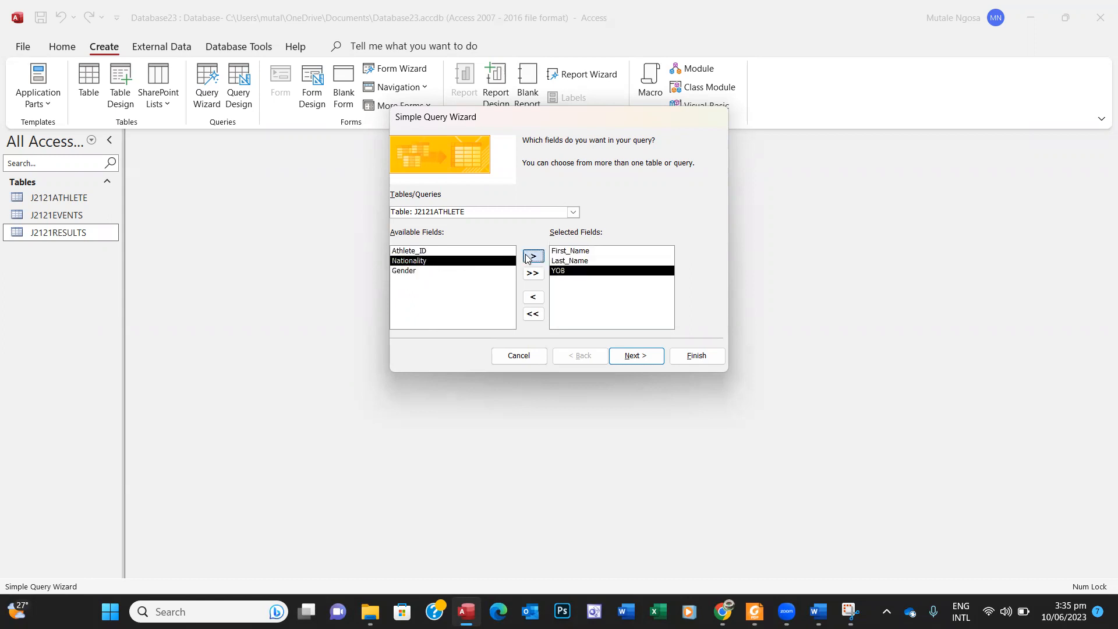
pyautogui.click(533, 256)
# Step: Add the Location field from the J2121EVENTS table
pyautogui.click(755, 611)
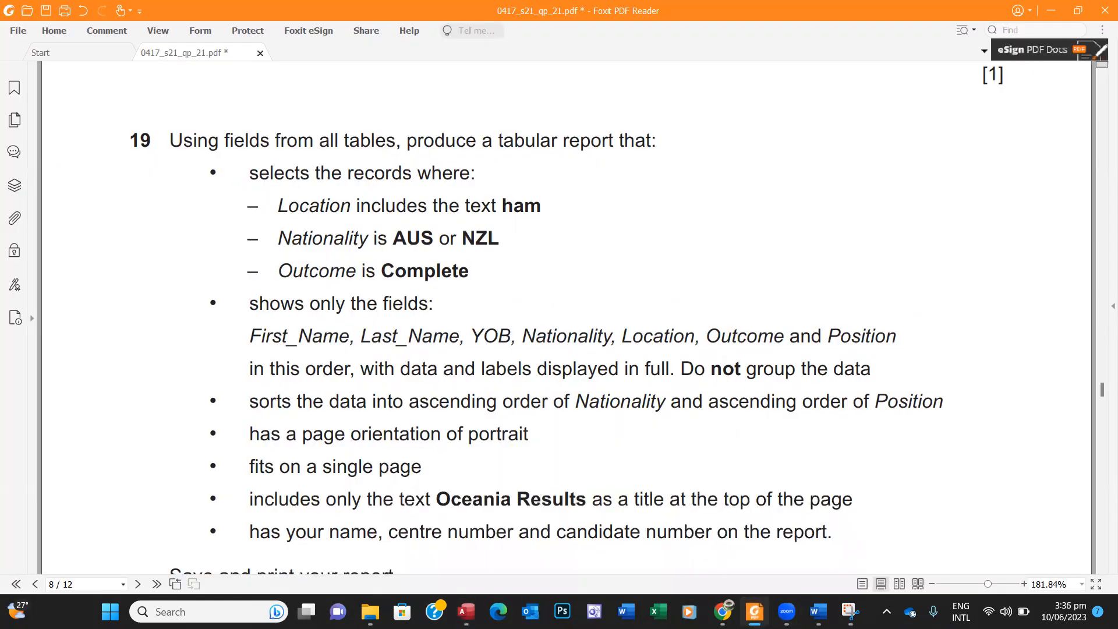
pyautogui.click(755, 612)
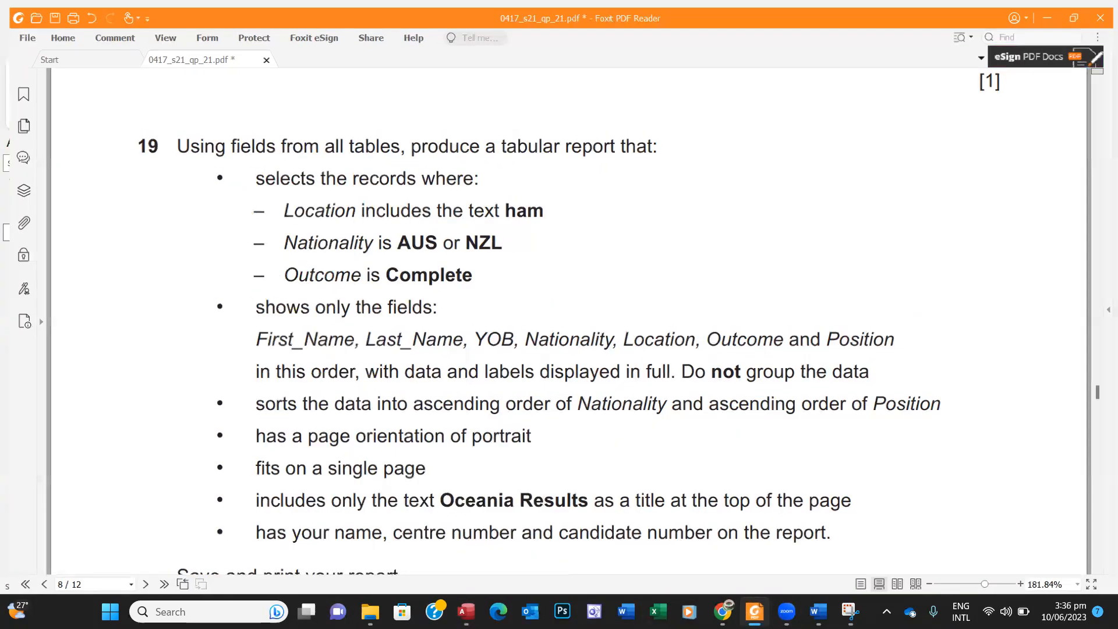
pyautogui.click(573, 212)
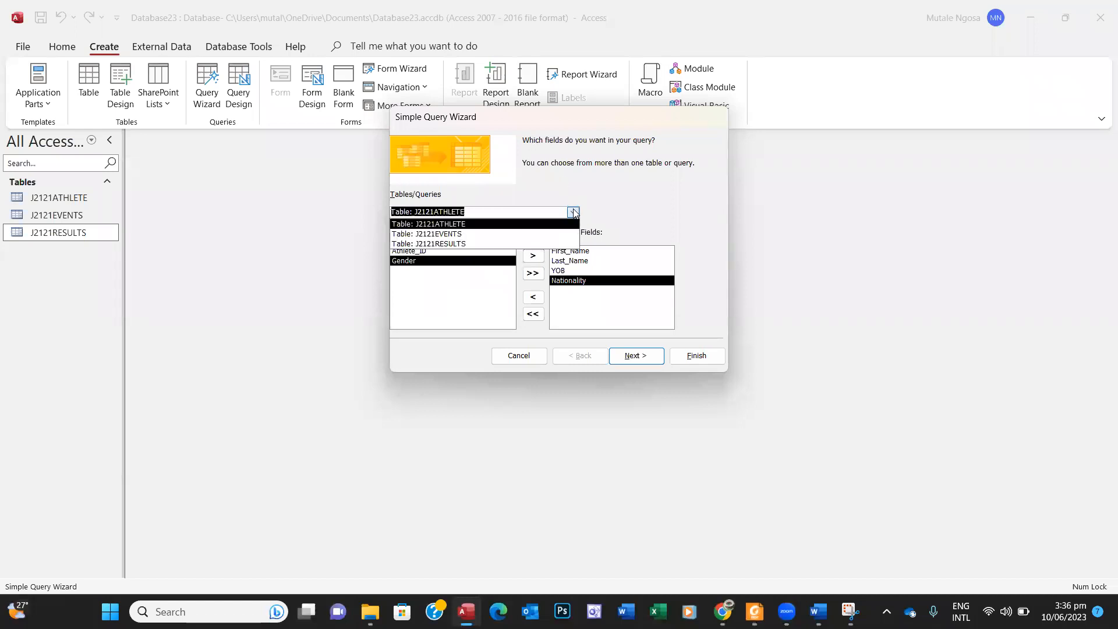
pyautogui.click(481, 234)
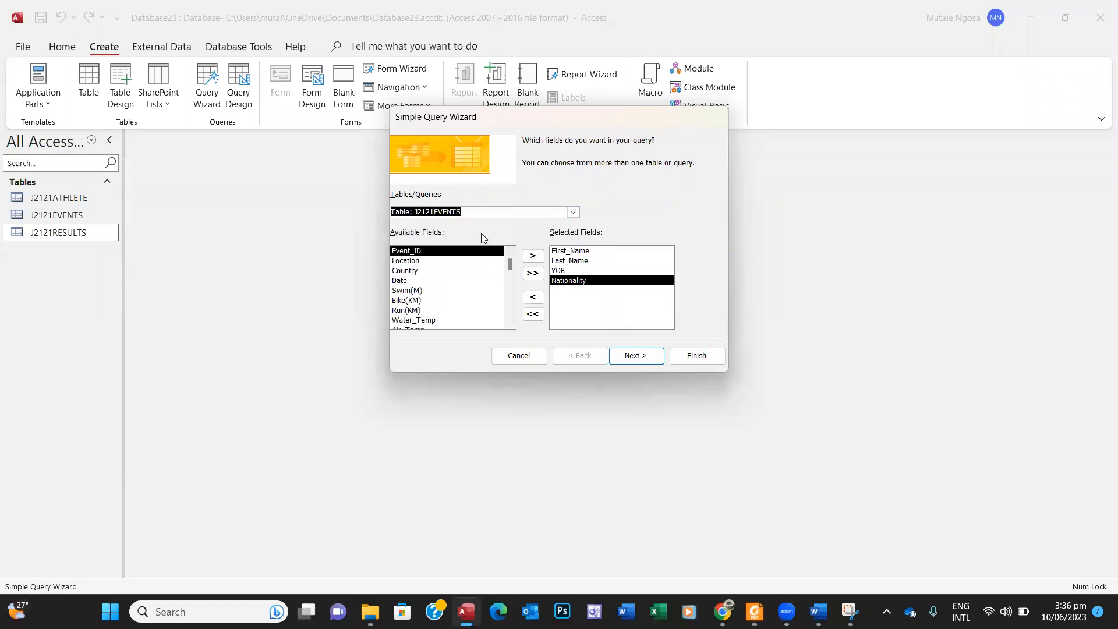
pyautogui.click(442, 262)
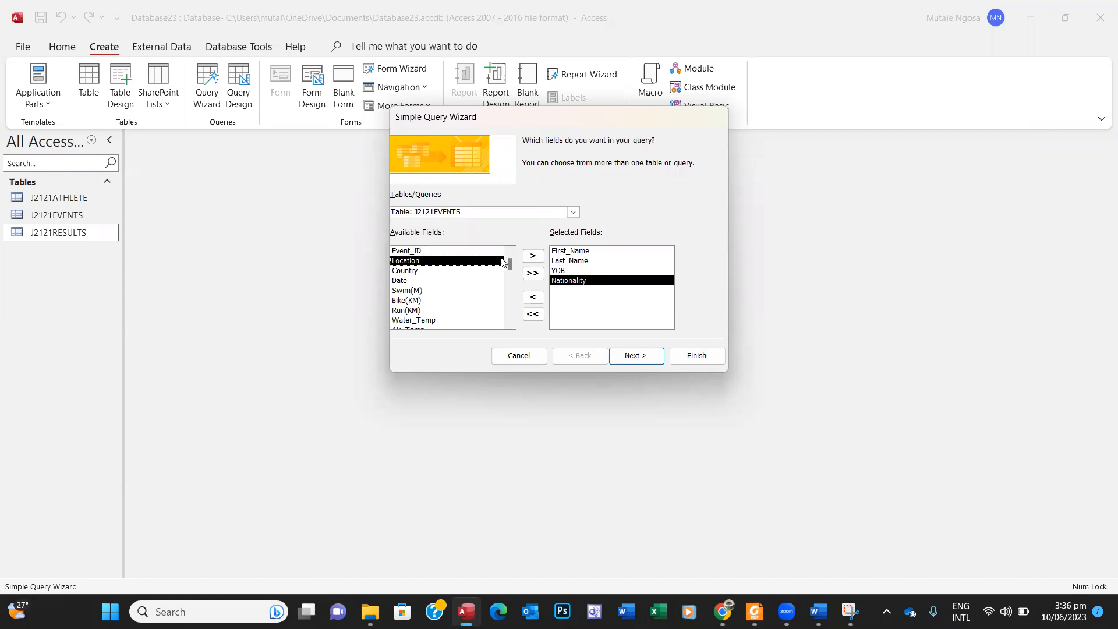
pyautogui.click(532, 257)
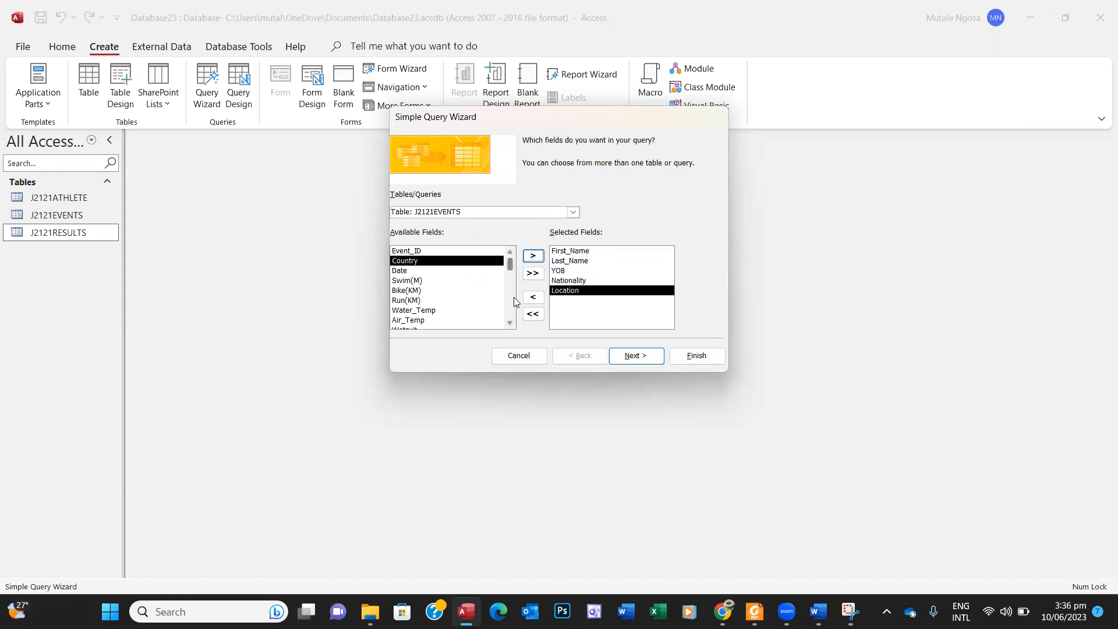
# Step: Add Outcome and Position from J2121RESULTS and continue to the detail-or-summary step
pyautogui.click(509, 323)
pyautogui.click(509, 323)
pyautogui.click(509, 323)
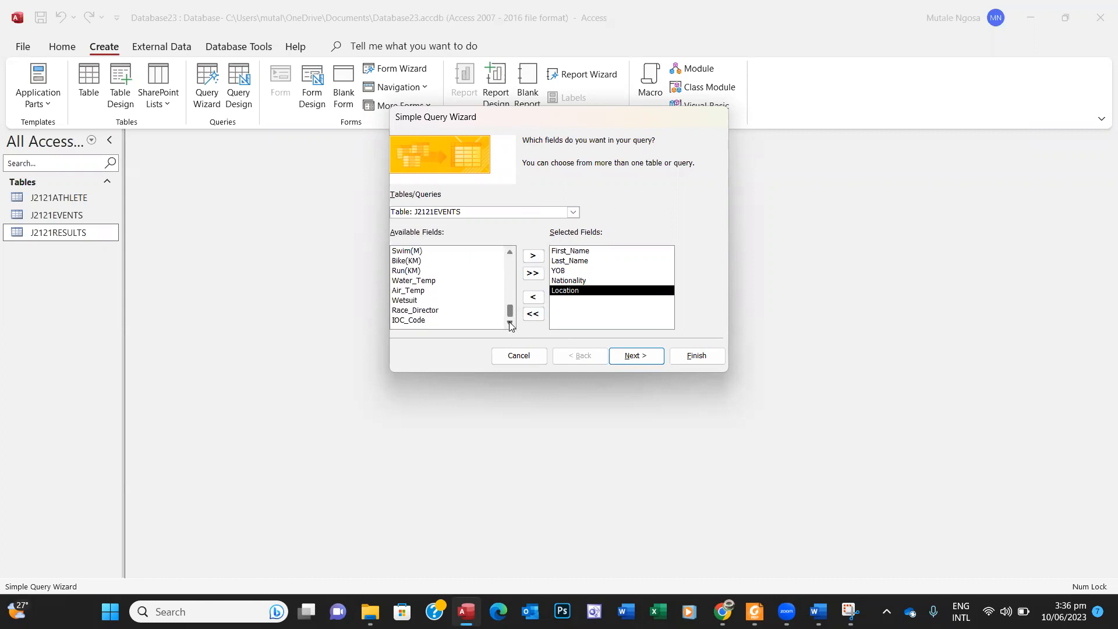
pyautogui.click(573, 211)
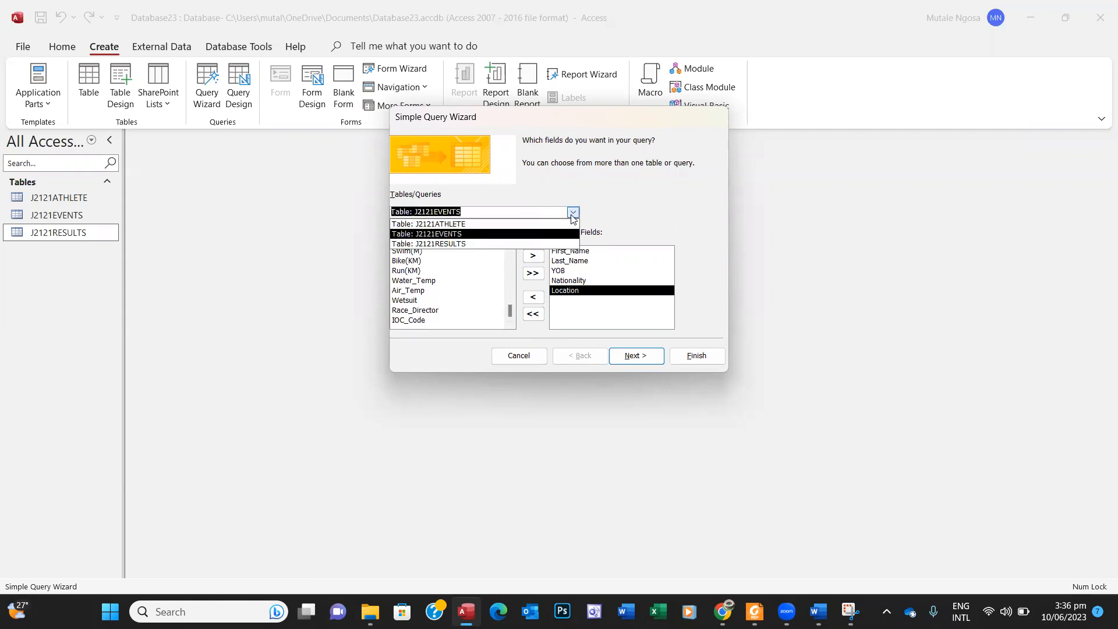
pyautogui.click(476, 245)
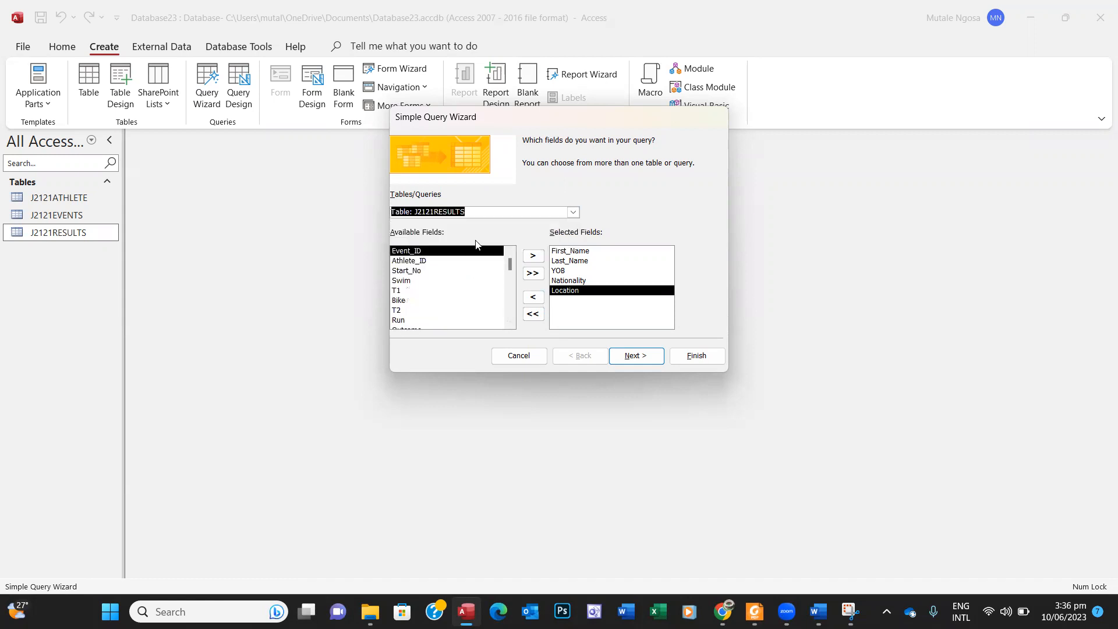
pyautogui.click(509, 323)
pyautogui.click(509, 322)
pyautogui.click(428, 310)
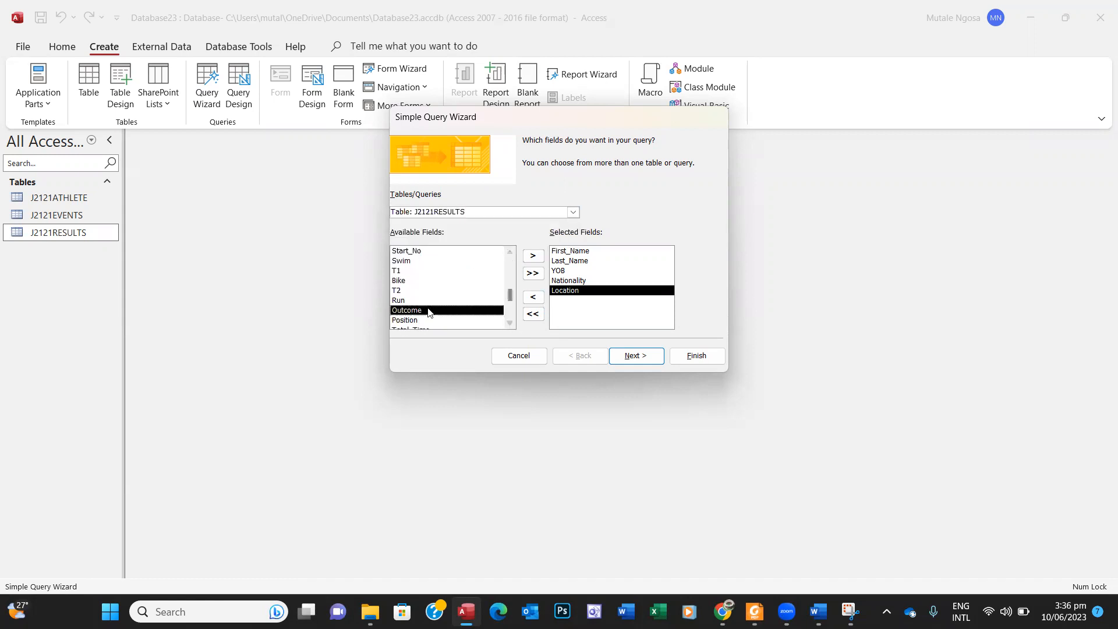
pyautogui.click(532, 256)
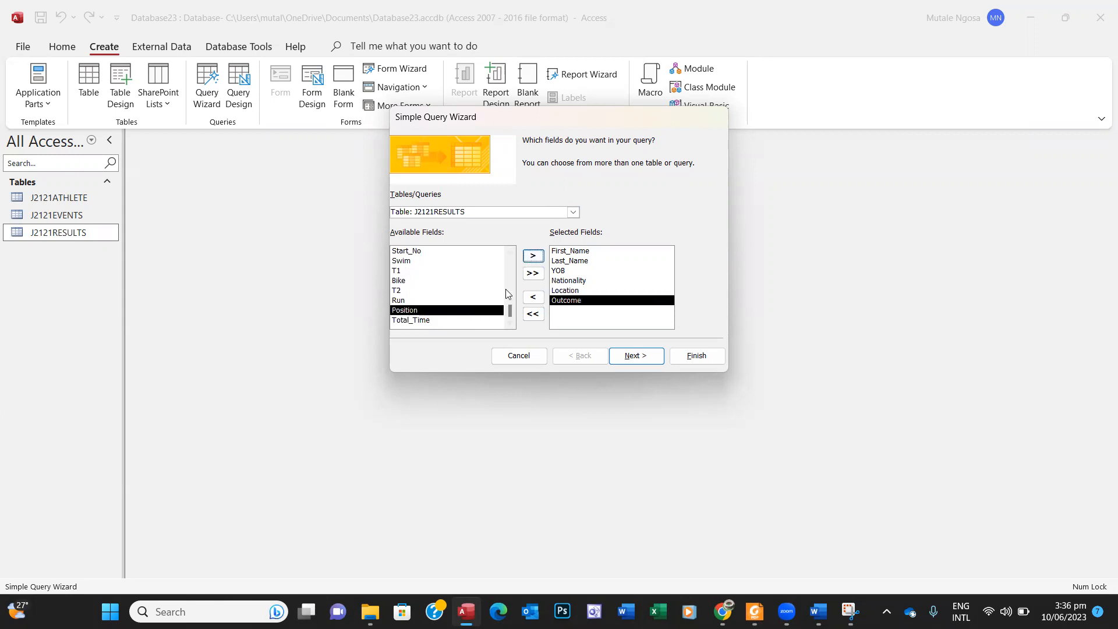
pyautogui.click(530, 256)
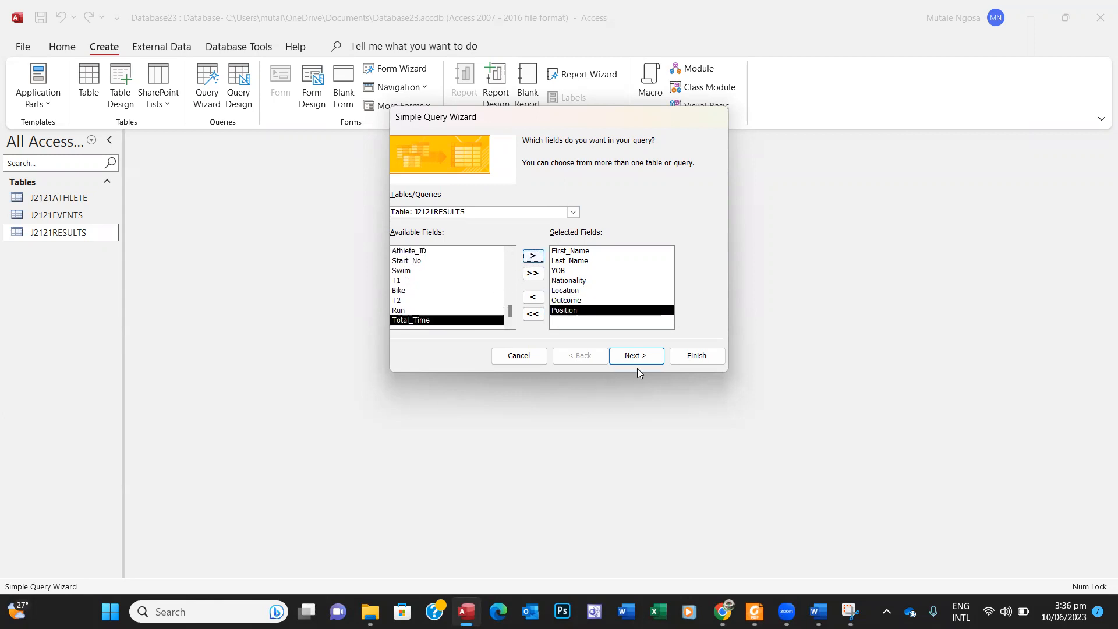
pyautogui.click(754, 612)
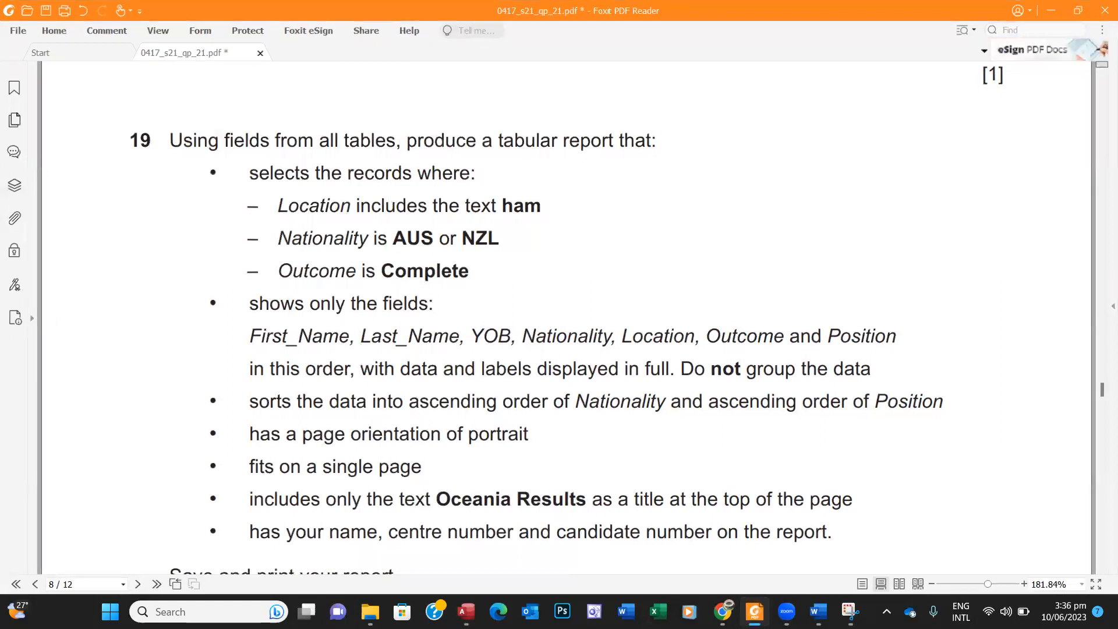
pyautogui.click(754, 612)
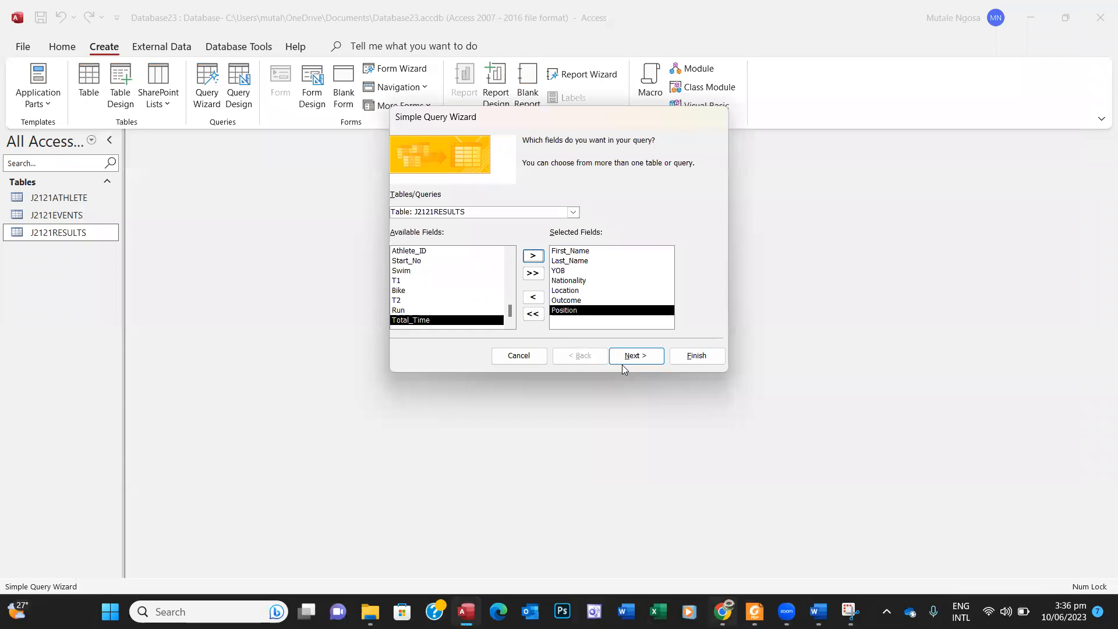
pyautogui.click(634, 356)
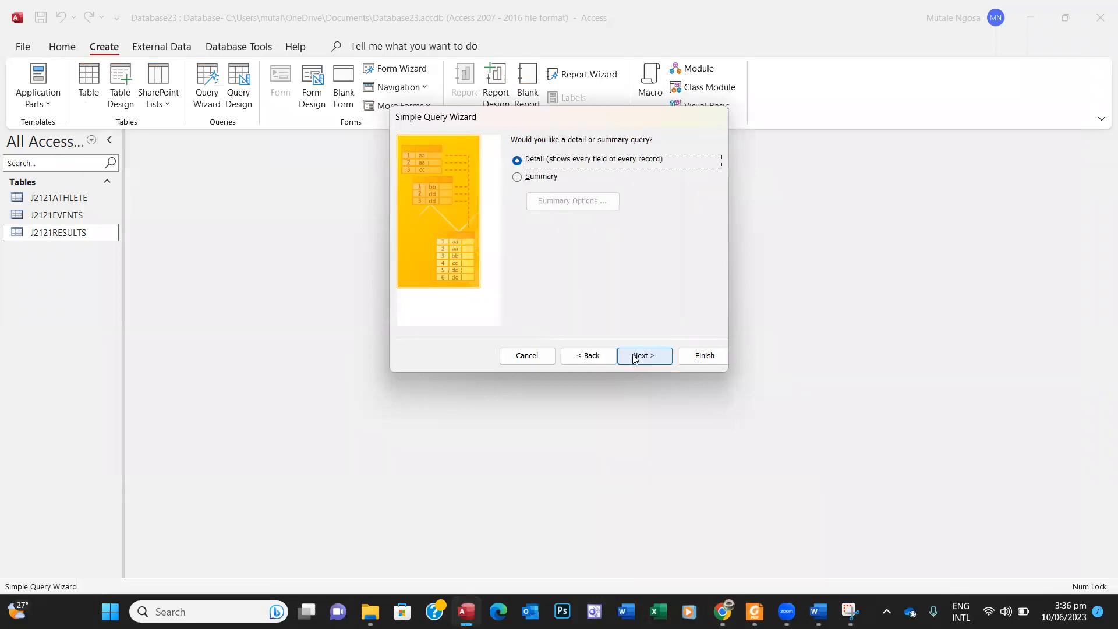
# Step: Finish J2121ATHLETE Query as a detail query and open it in Design View with side panes closed
pyautogui.click(634, 355)
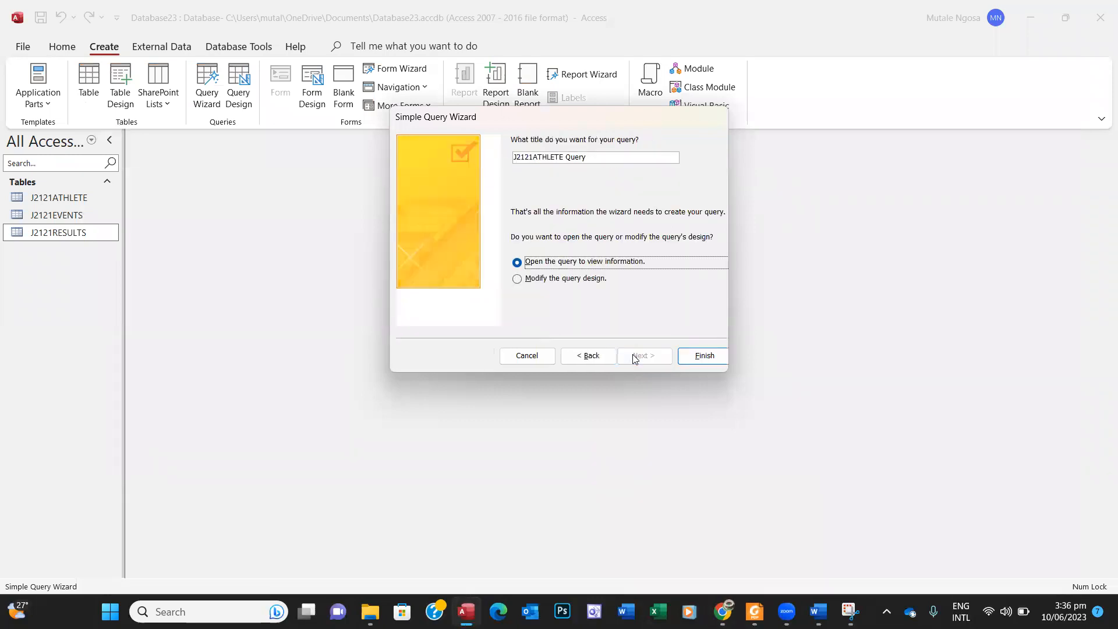
pyautogui.click(694, 358)
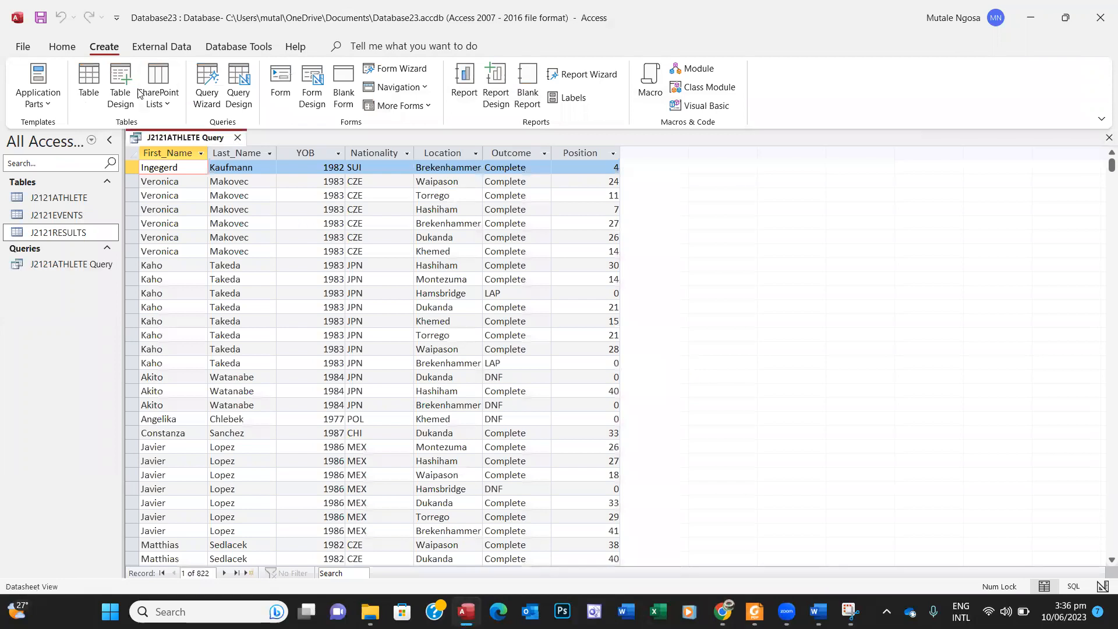
pyautogui.click(60, 48)
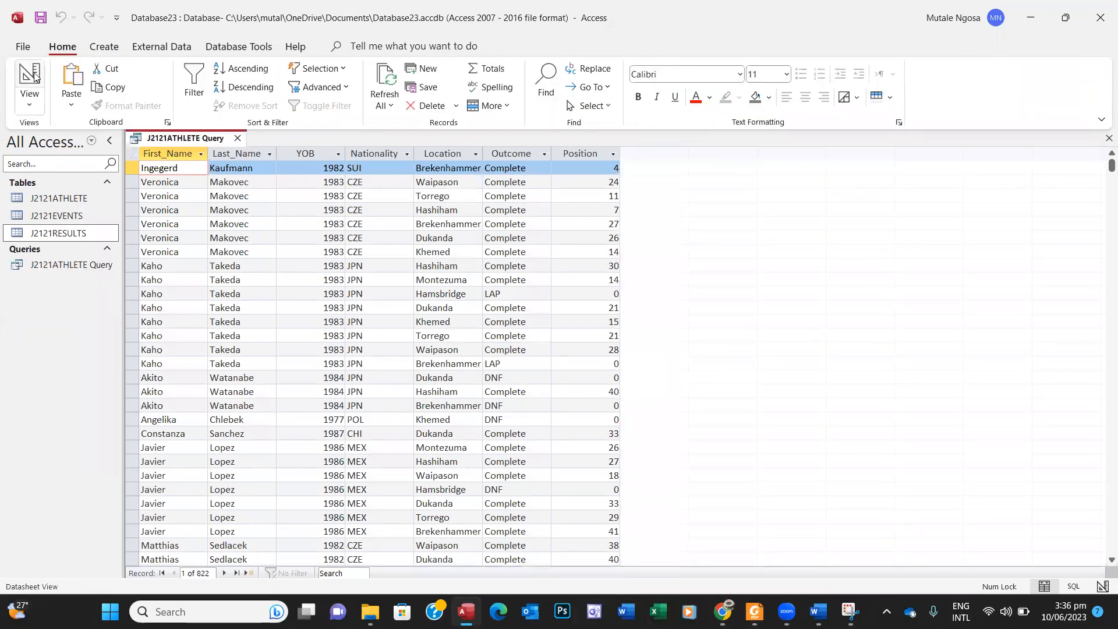
pyautogui.click(30, 76)
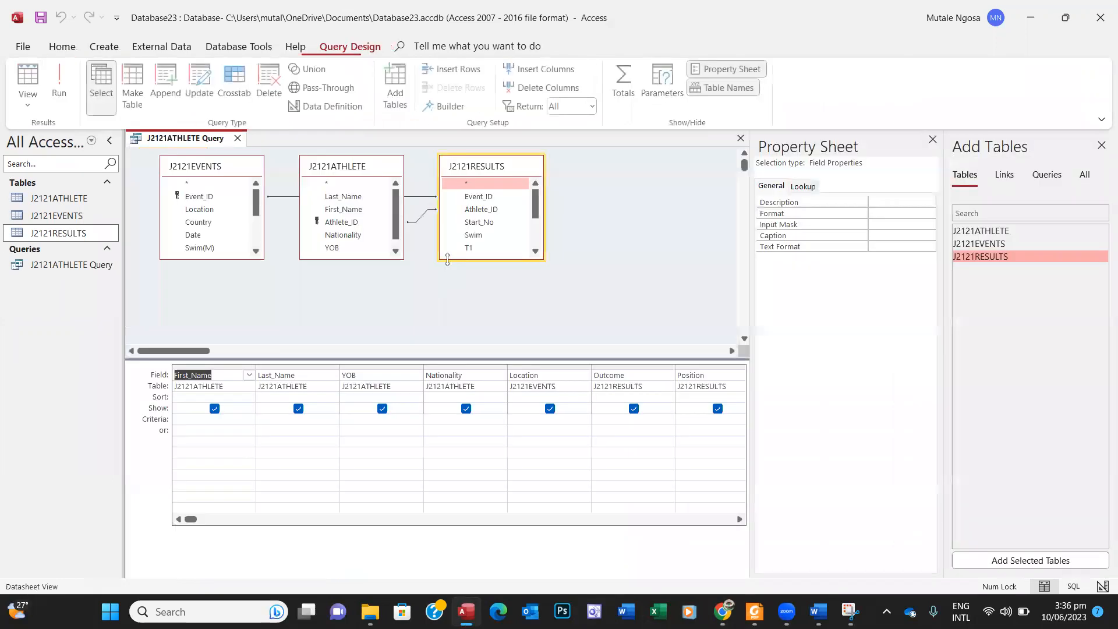
pyautogui.click(933, 142)
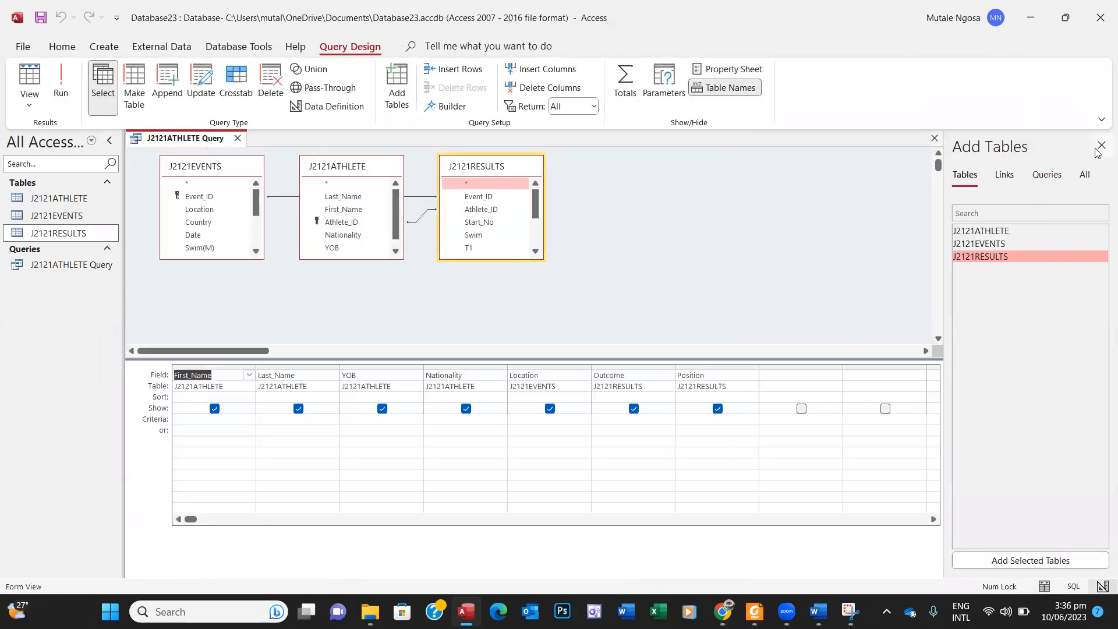
pyautogui.click(1101, 145)
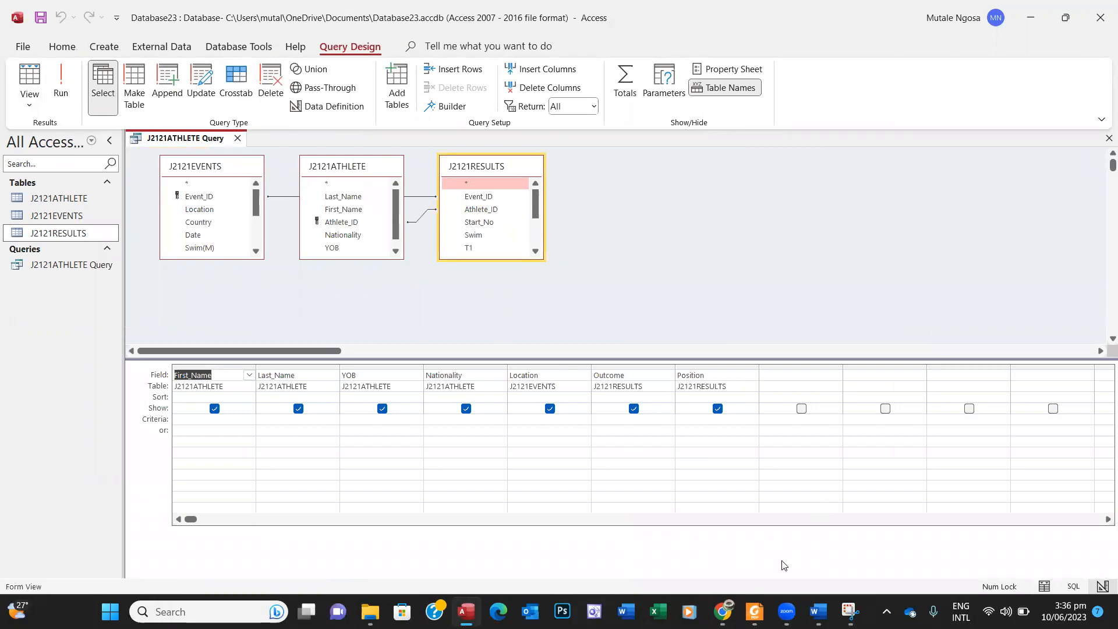
pyautogui.click(754, 611)
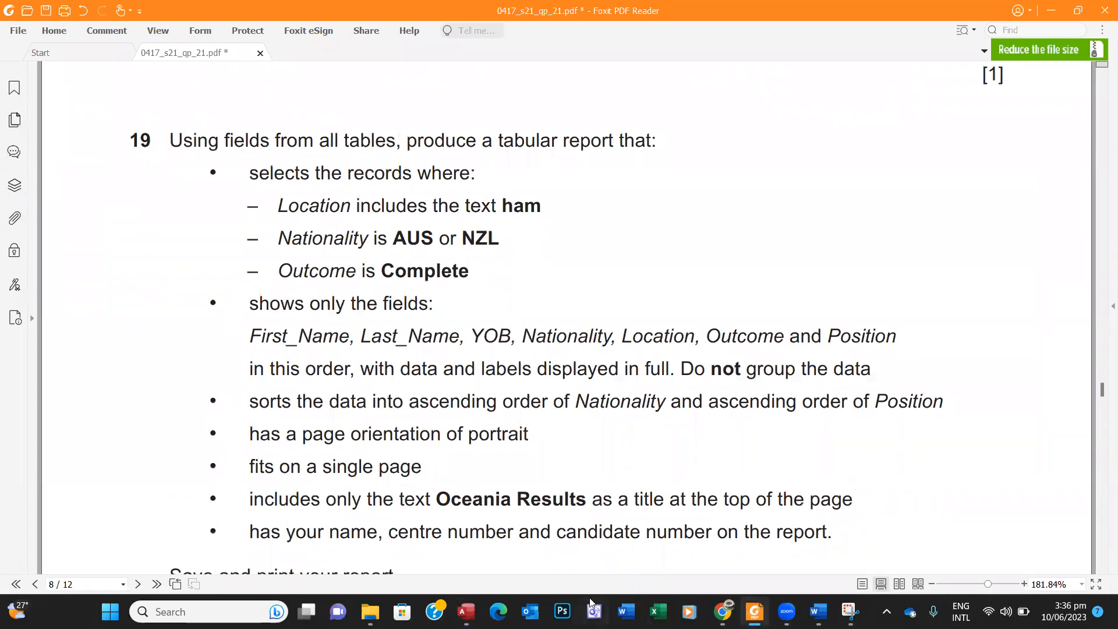
# Step: Enter *ham* as the Location criterion in the query design
pyautogui.click(466, 612)
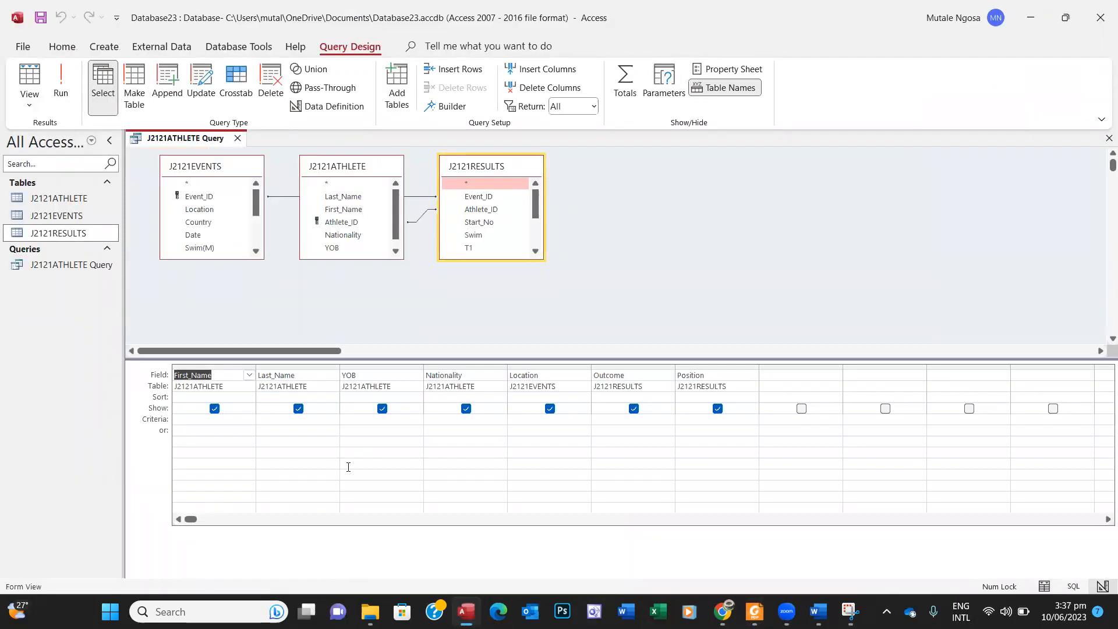
pyautogui.click(754, 611)
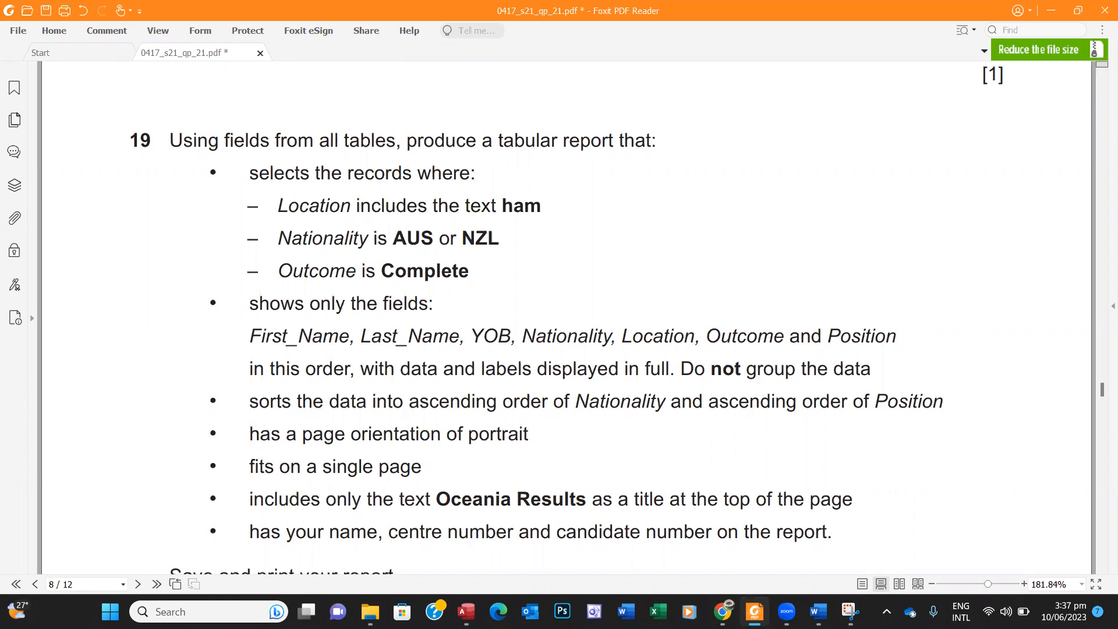
pyautogui.click(465, 611)
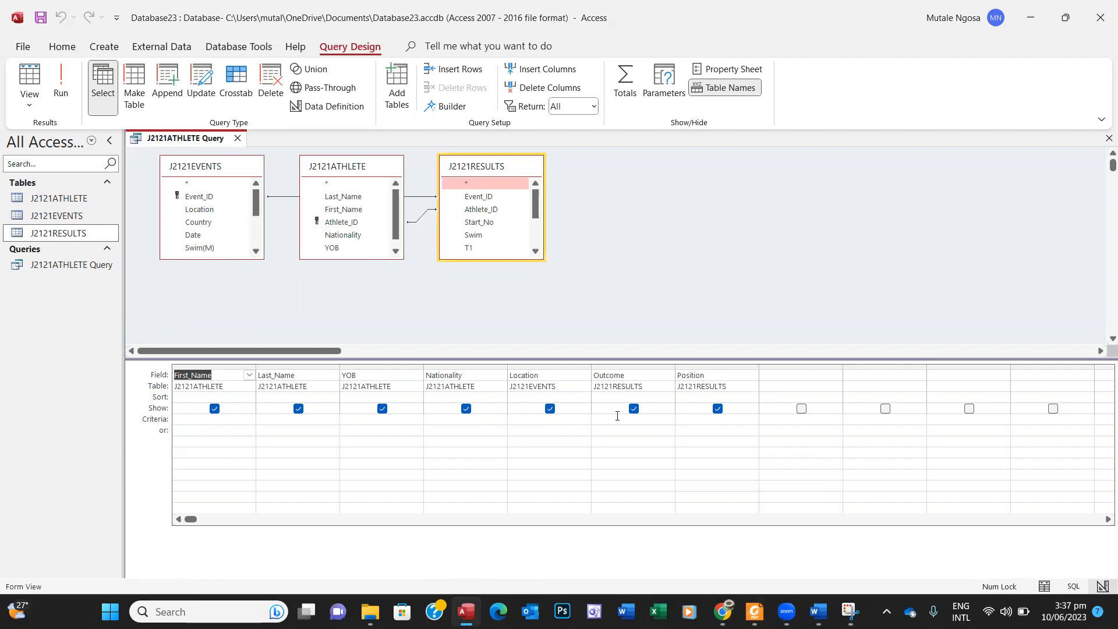
pyautogui.click(754, 611)
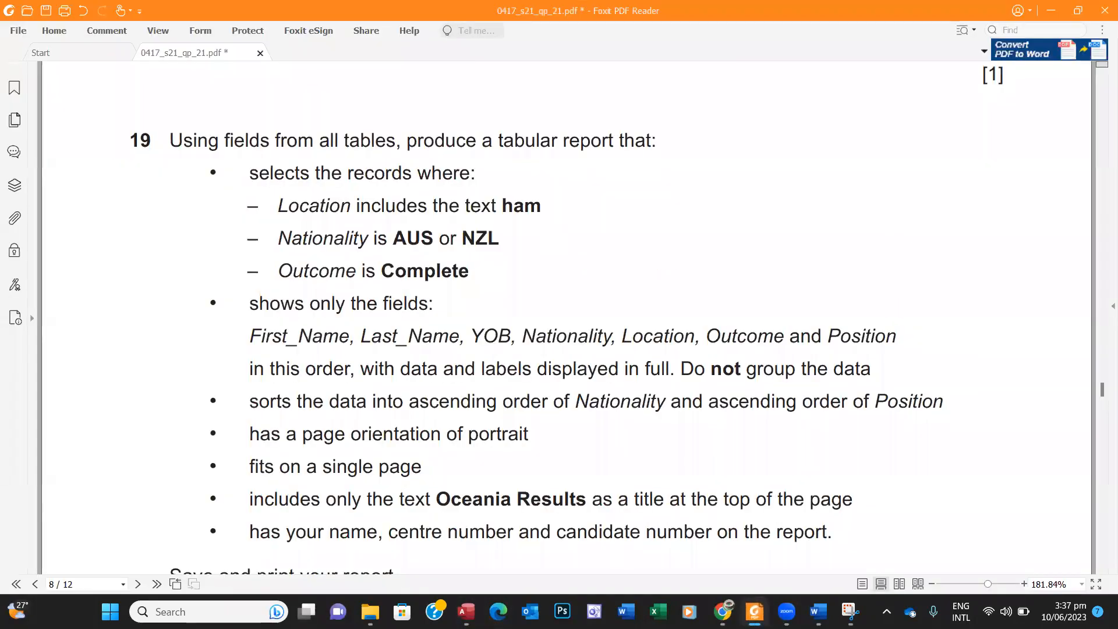
pyautogui.click(755, 611)
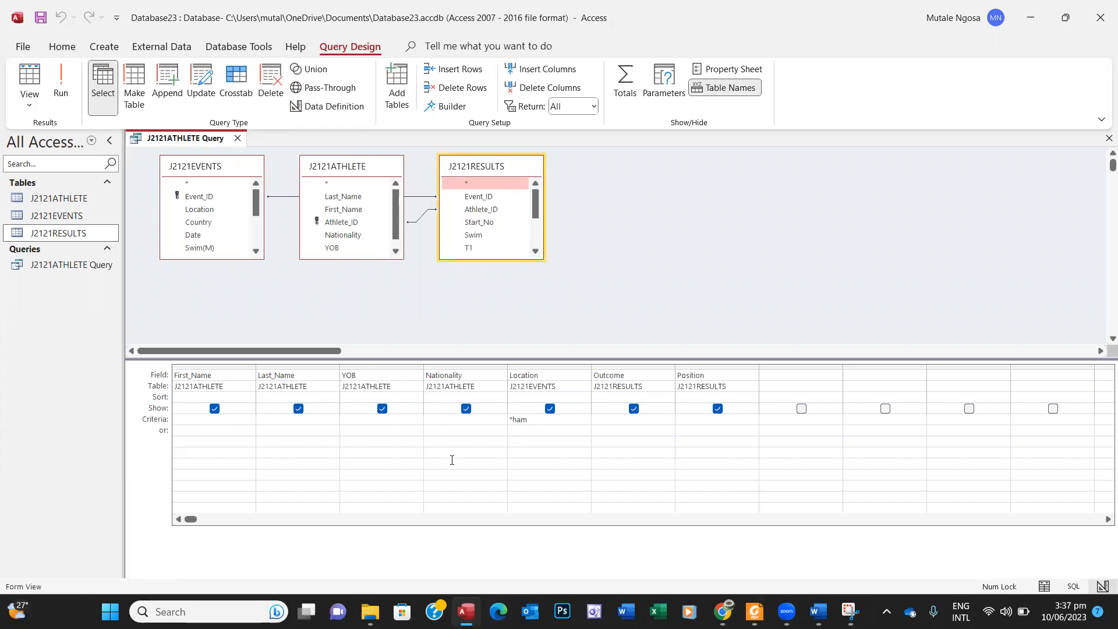
pyautogui.press('Tab')
# Step: Select the text 'AUS or NZL' in the question paper
pyautogui.moveTo(755, 612)
pyautogui.click(757, 536)
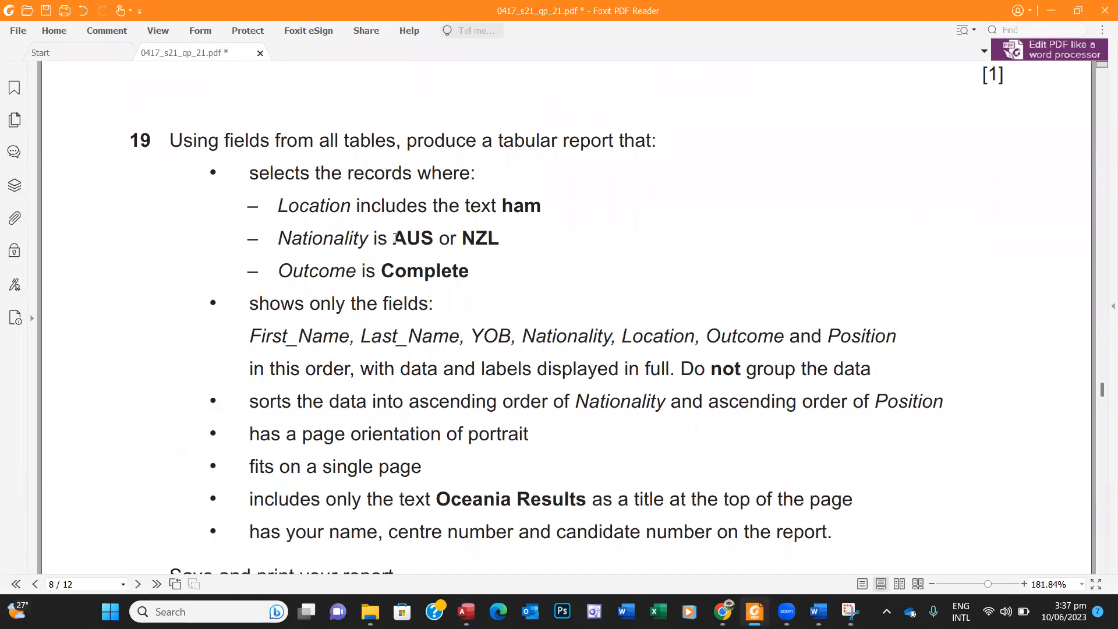
pyautogui.moveTo(393, 239); pyautogui.dragTo(500, 241)
pyautogui.hotkey('ctrl', 'c')
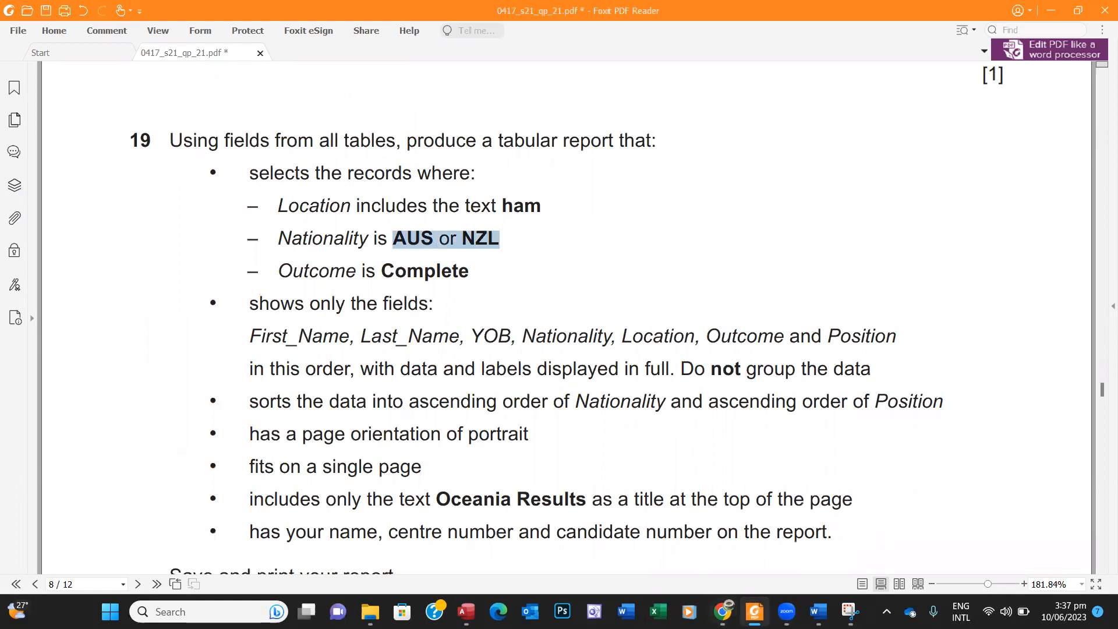
pyautogui.click(466, 611)
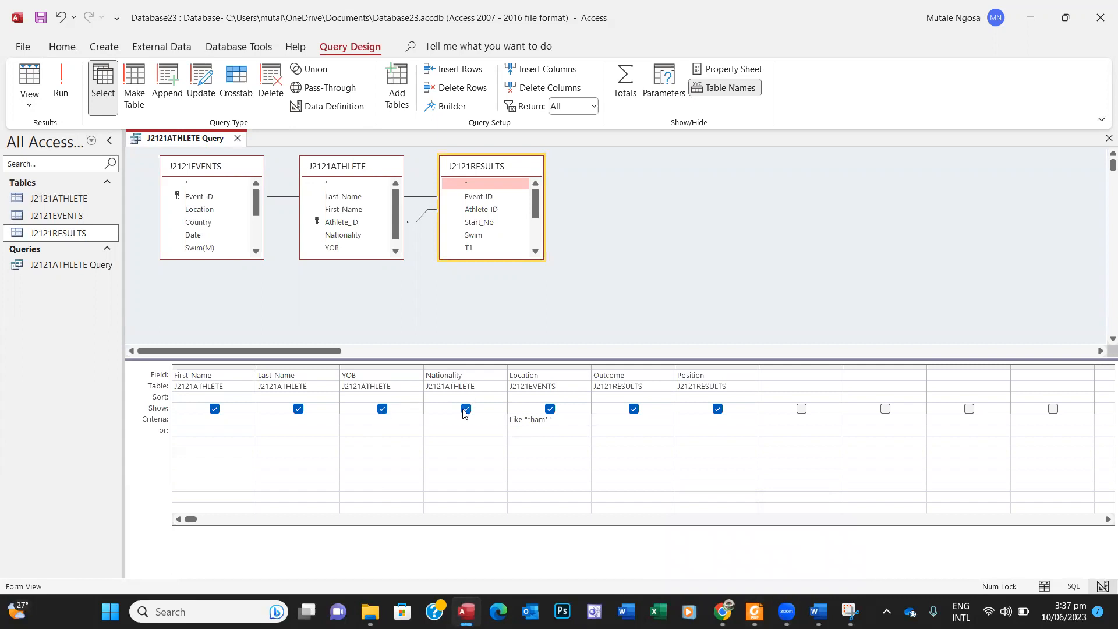
# Step: Paste 'AUS or NZL' as the Nationality criterion
pyautogui.click(452, 419)
pyautogui.hotkey('ctrl', 'v')
pyautogui.press('Tab')
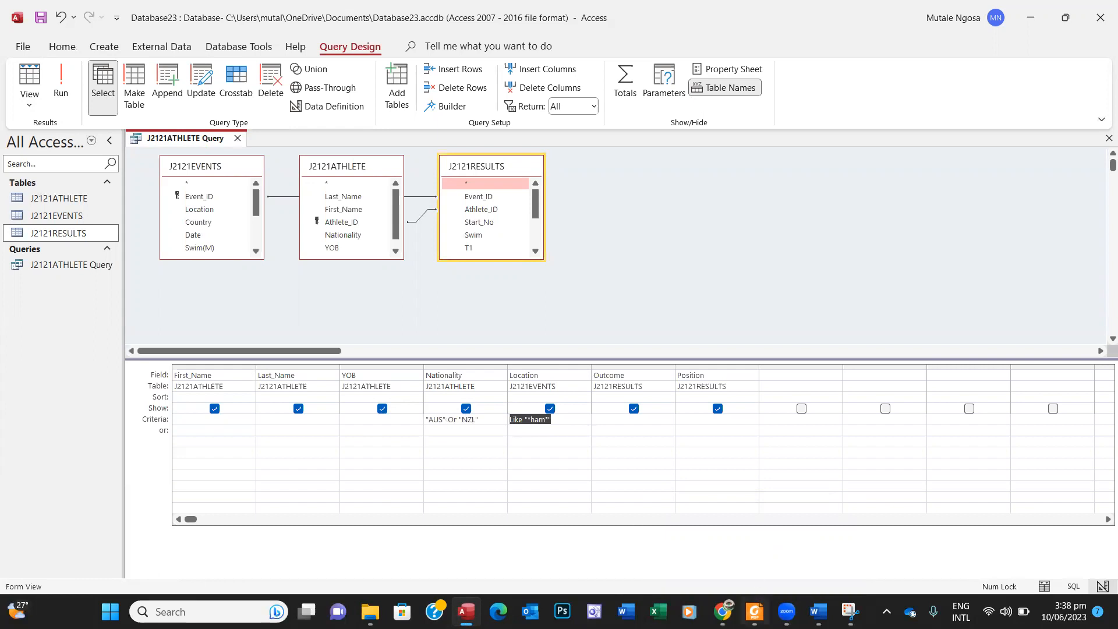
# Step: Enter Complete as the Outcome criterion and run the query
pyautogui.click(756, 608)
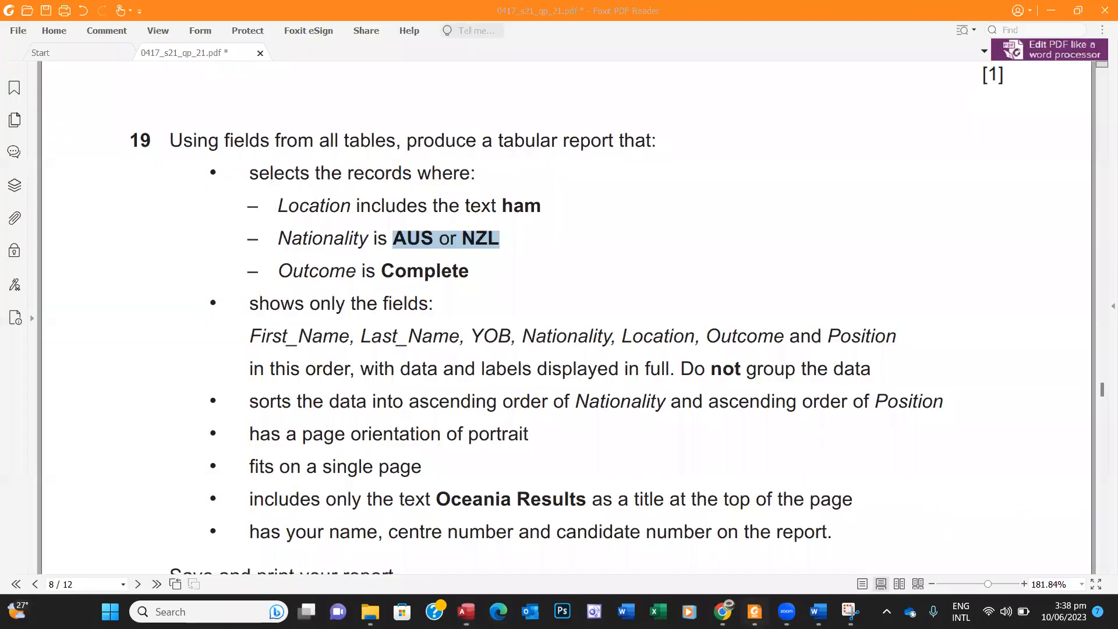
pyautogui.moveTo(385, 270); pyautogui.dragTo(466, 281)
pyautogui.hotkey('ctrl', 'c')
pyautogui.click(466, 611)
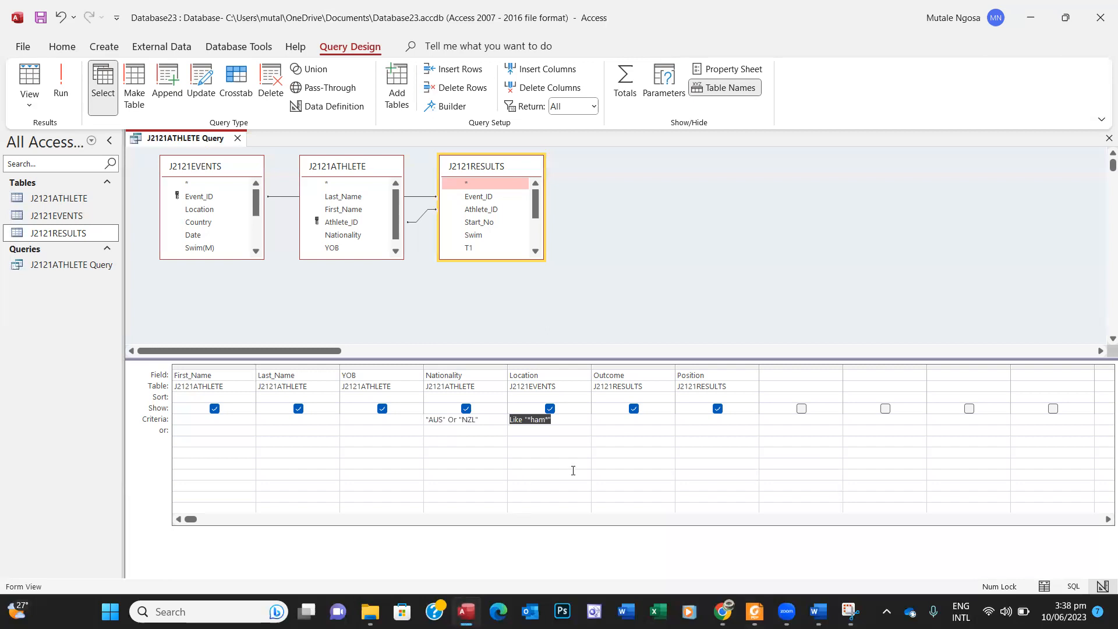
pyautogui.click(468, 610)
pyautogui.click(468, 610)
pyautogui.click(623, 419)
pyautogui.write('Complete')
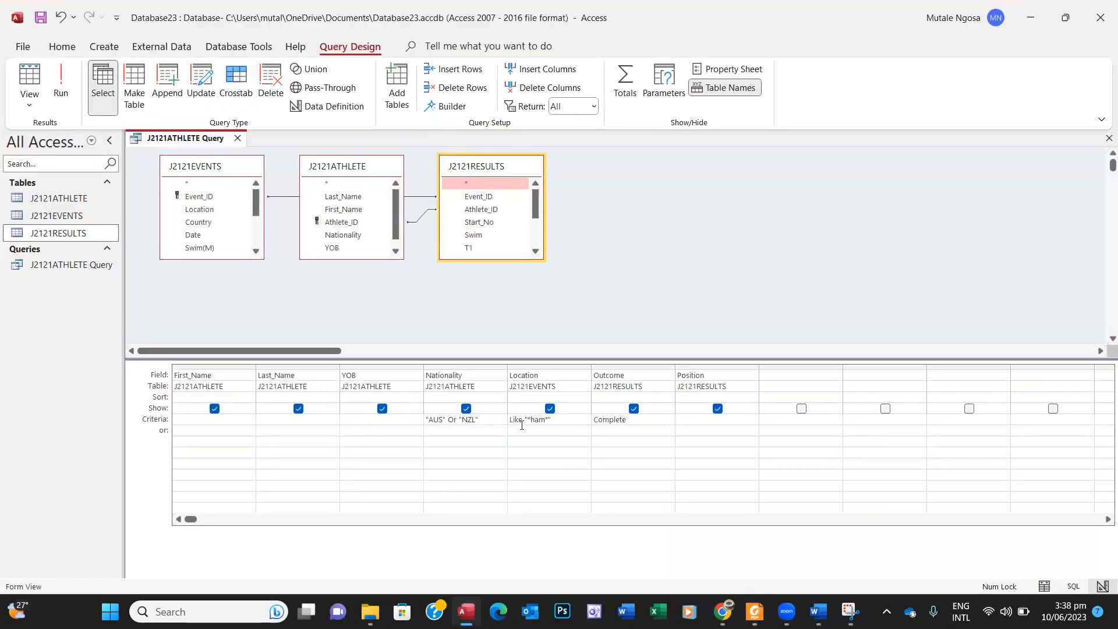
pyautogui.press('Return')
pyautogui.click(60, 88)
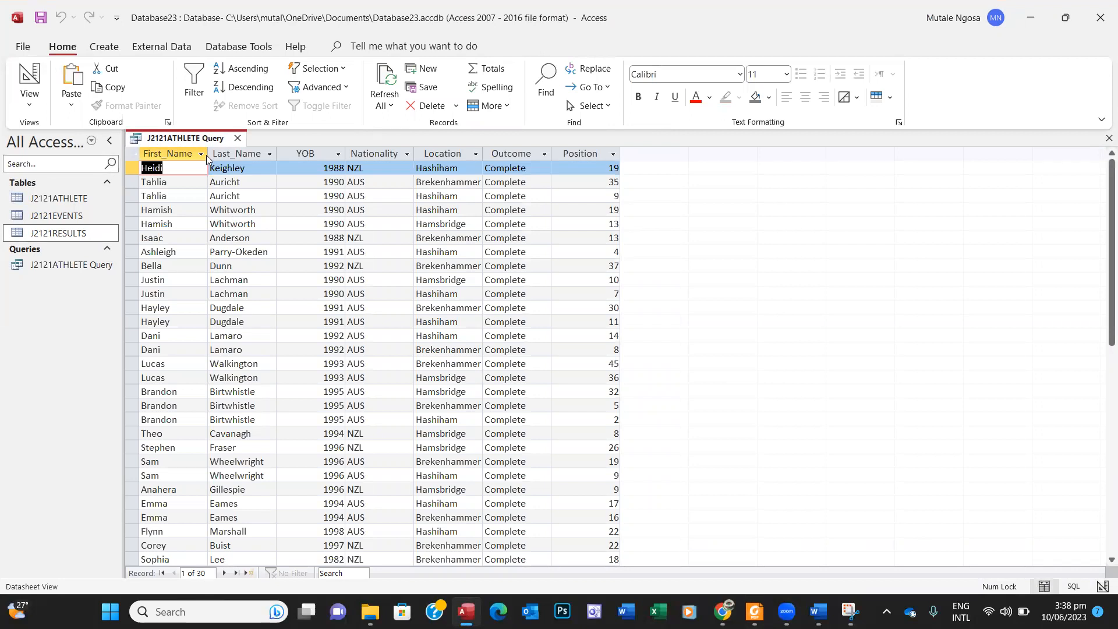
# Step: Save and close J2121ATHLETE Query showing its 30 records
pyautogui.rightClick(195, 135)
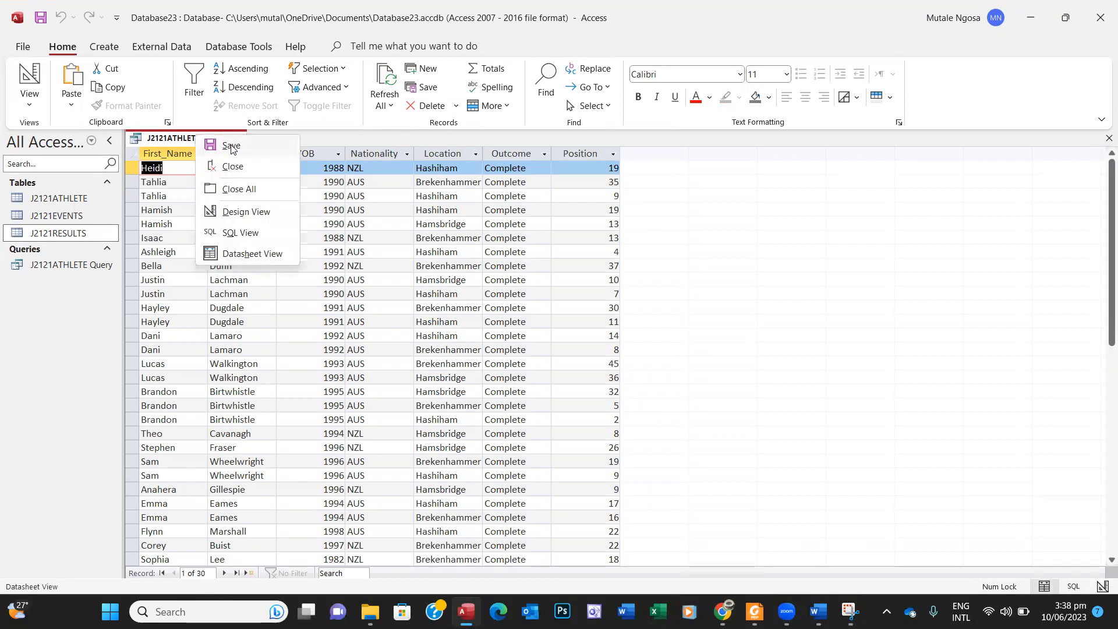
pyautogui.click(230, 145)
pyautogui.click(238, 139)
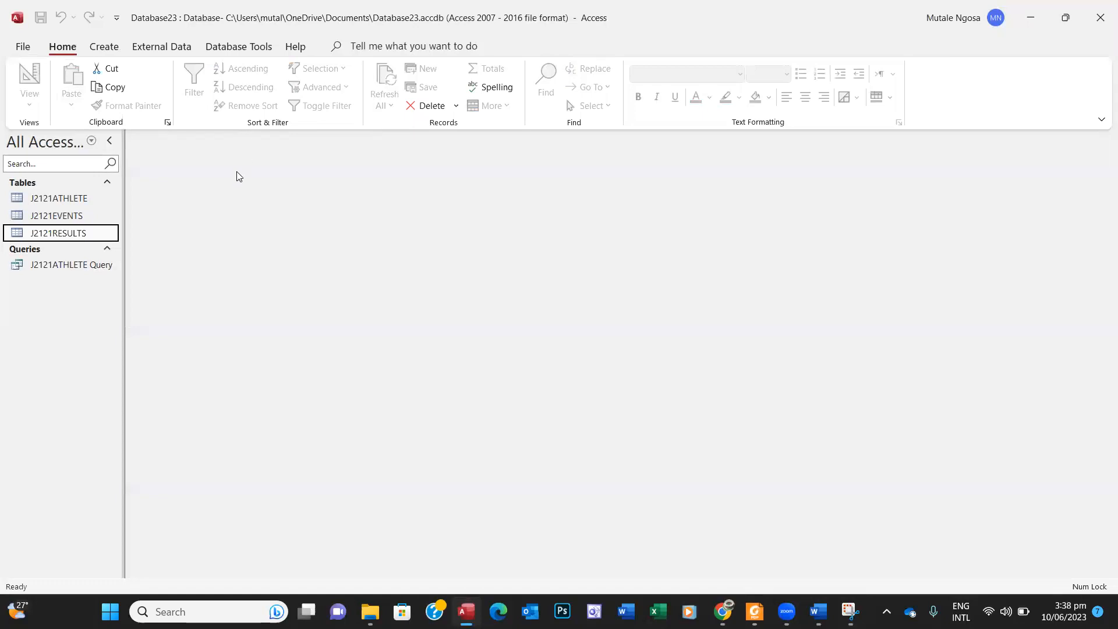
pyautogui.click(113, 47)
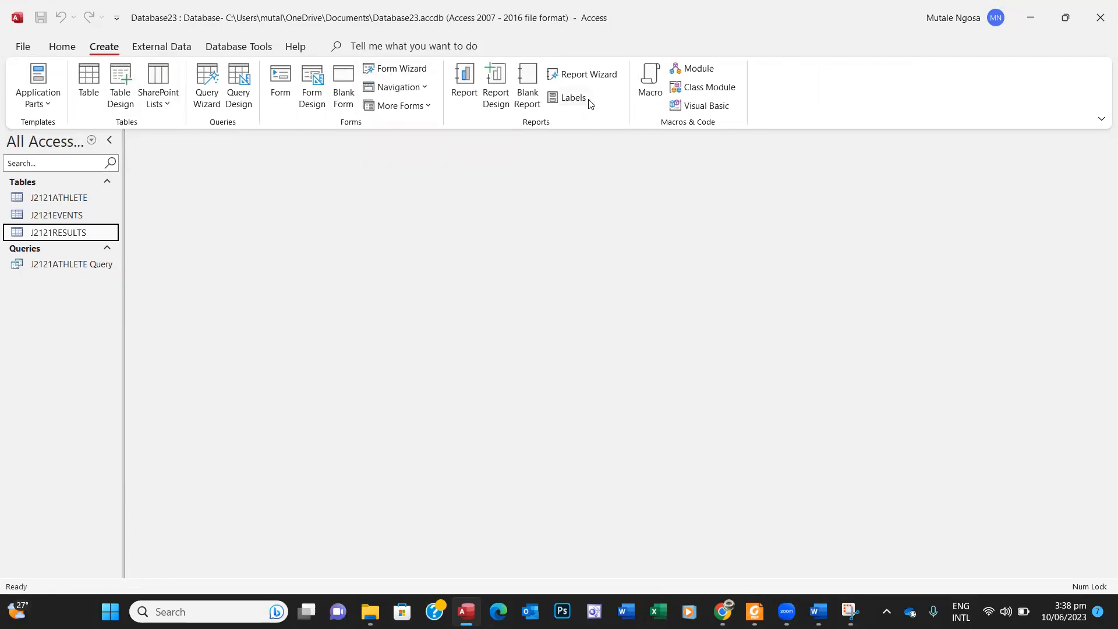
# Step: Start the Report Wizard on J2121ATHLETE Query and trial-add its fields
pyautogui.click(596, 80)
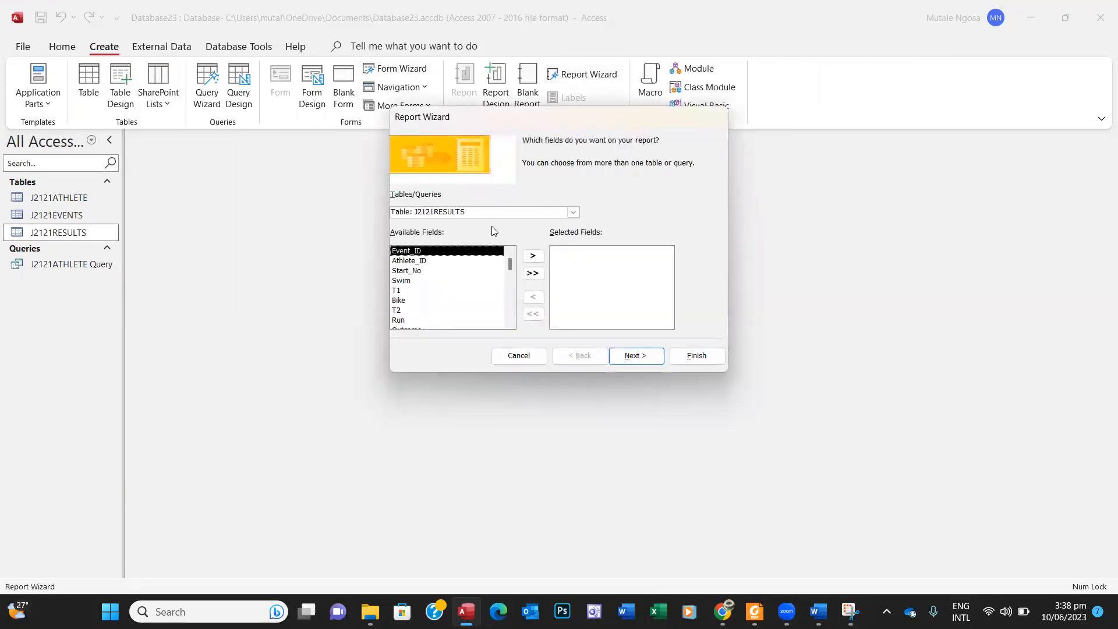
pyautogui.click(573, 213)
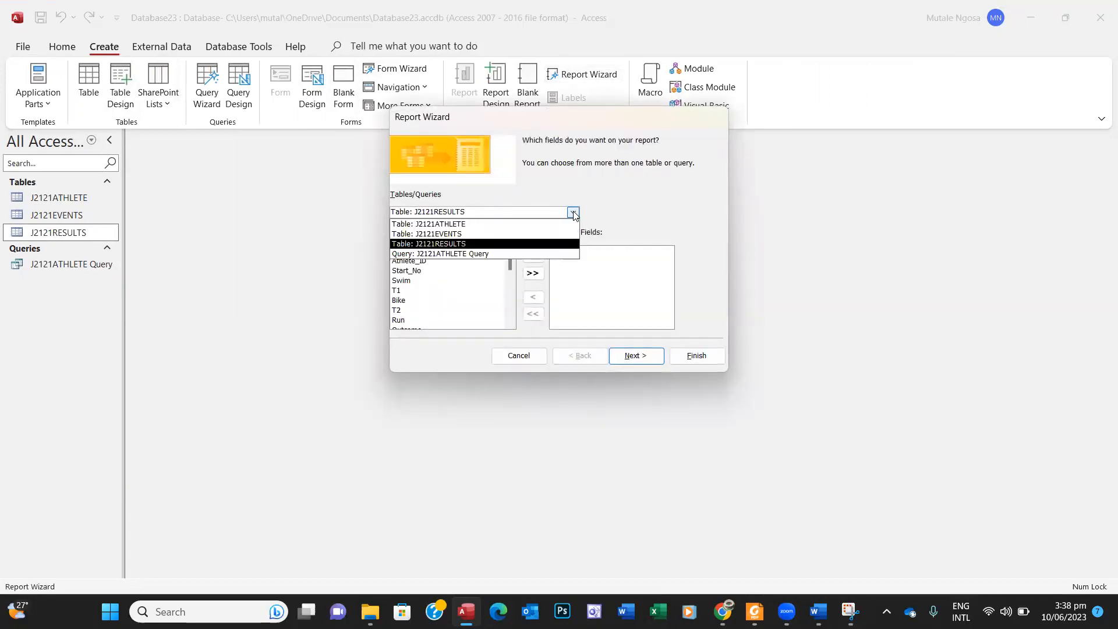
pyautogui.click(499, 254)
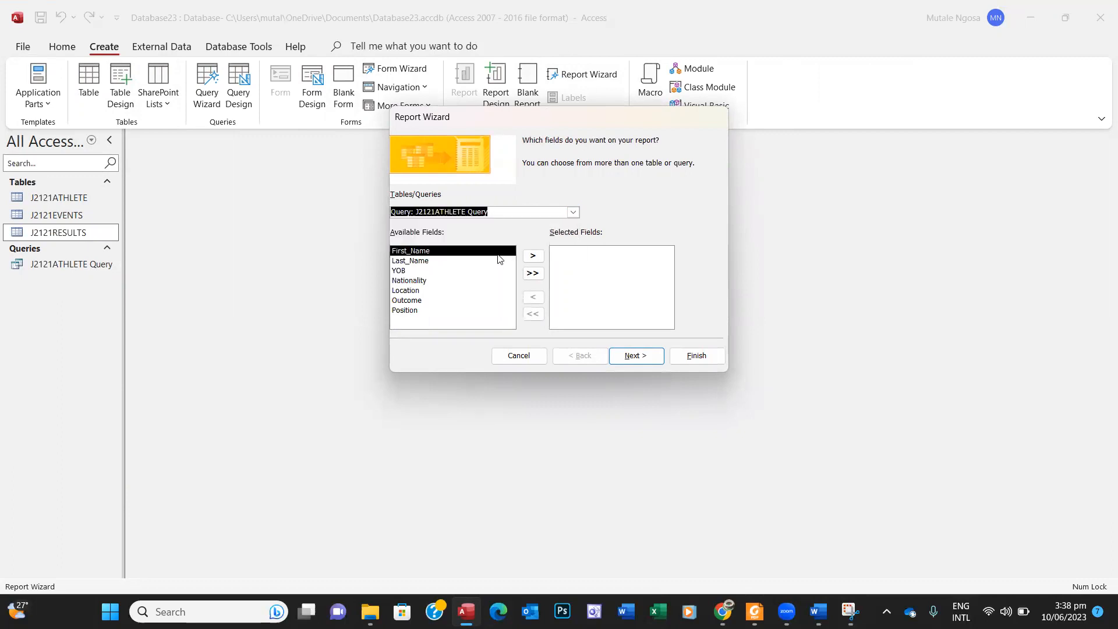
pyautogui.click(530, 275)
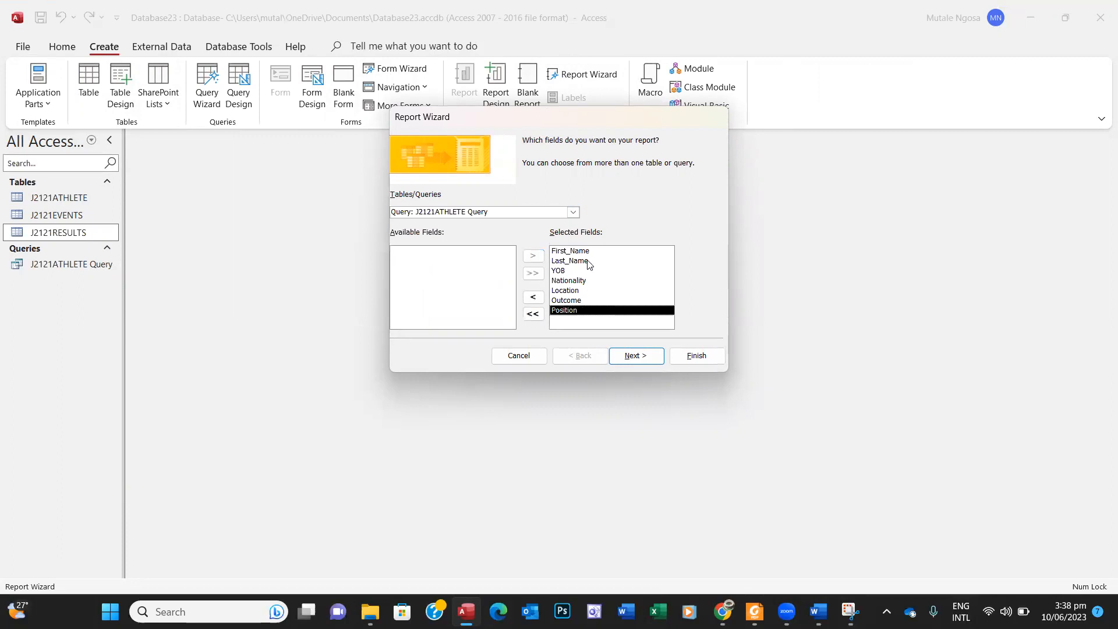
pyautogui.click(532, 297)
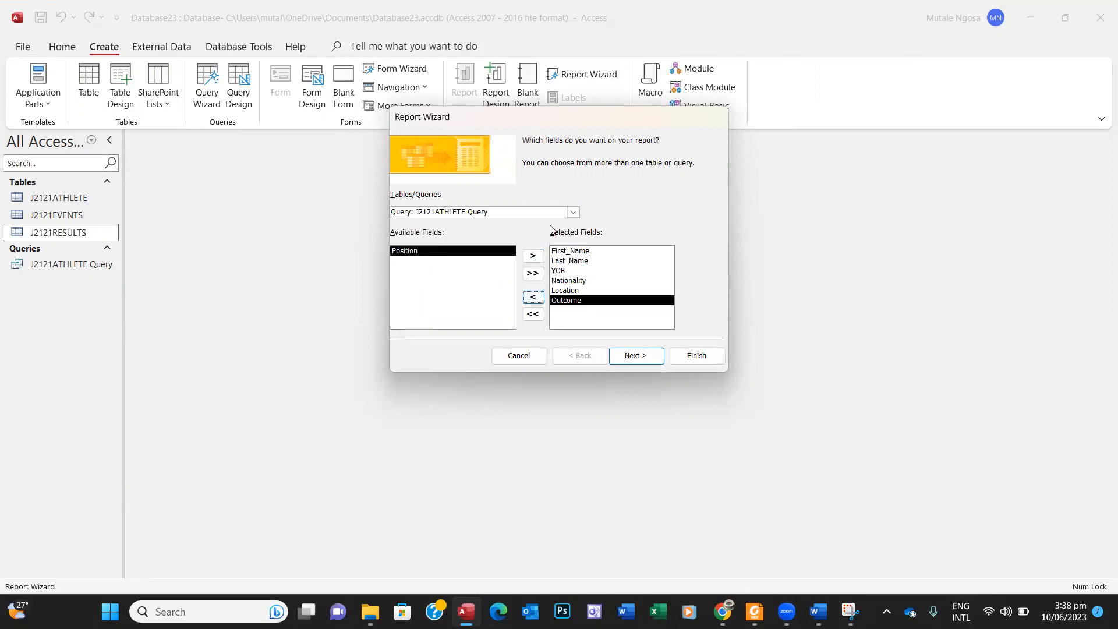
pyautogui.click(532, 275)
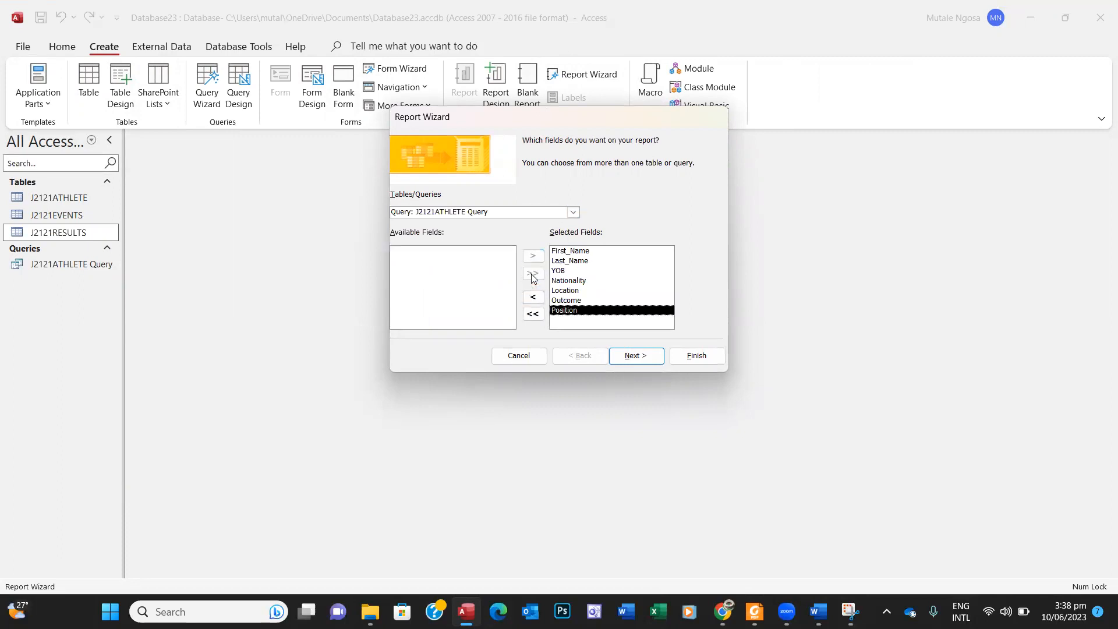
pyautogui.click(533, 313)
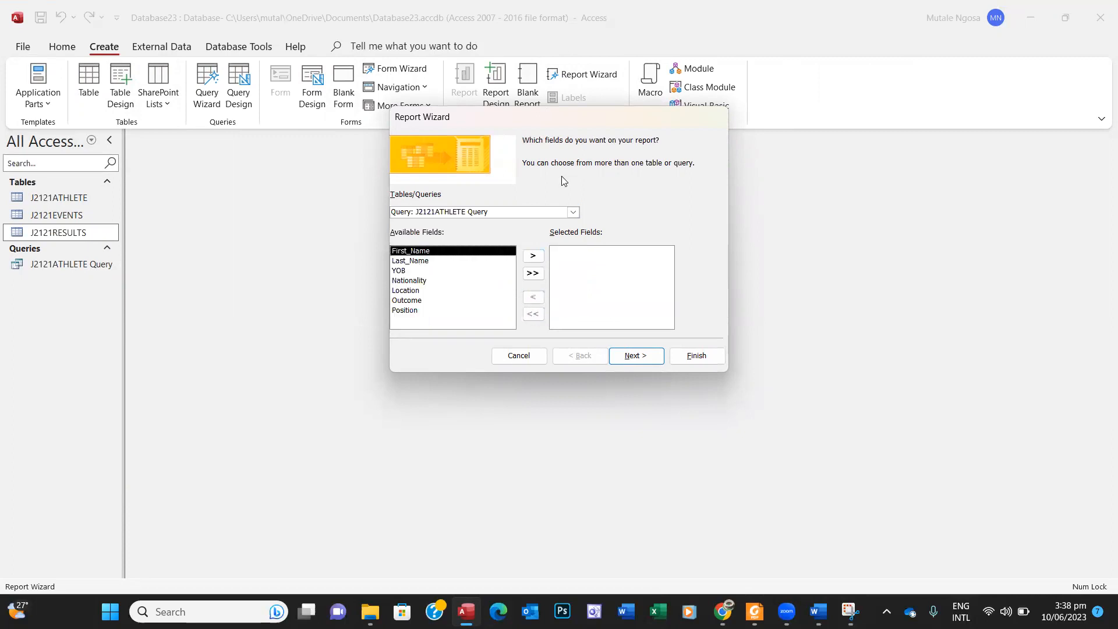
# Step: Reselect J2121ATHLETE Query as the source, add all seven fields, and continue
pyautogui.click(569, 209)
pyautogui.click(517, 217)
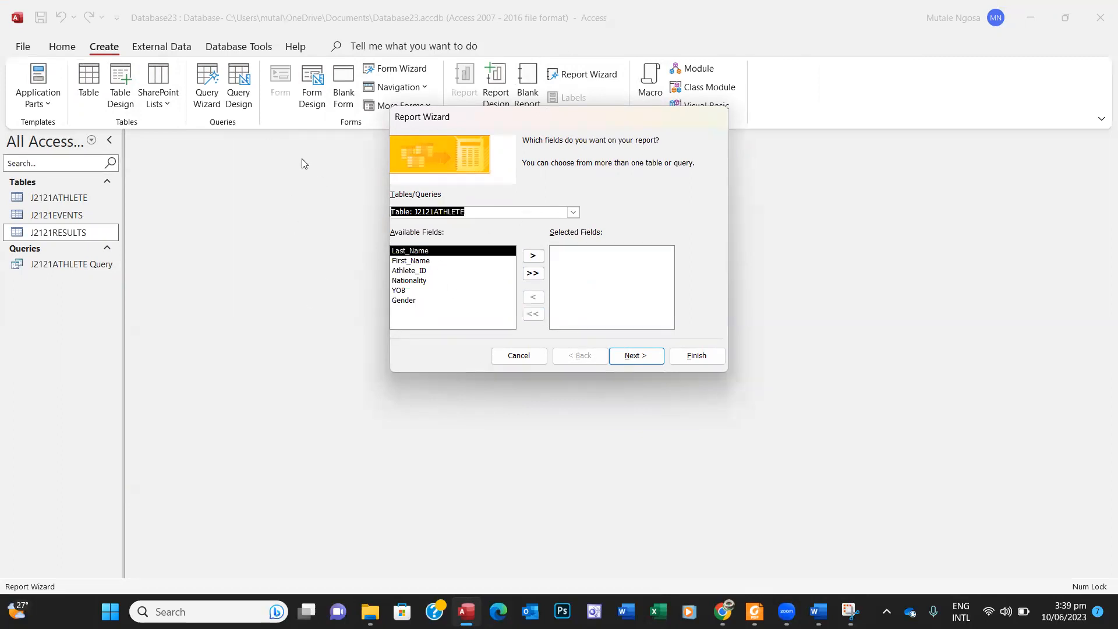
pyautogui.click(574, 213)
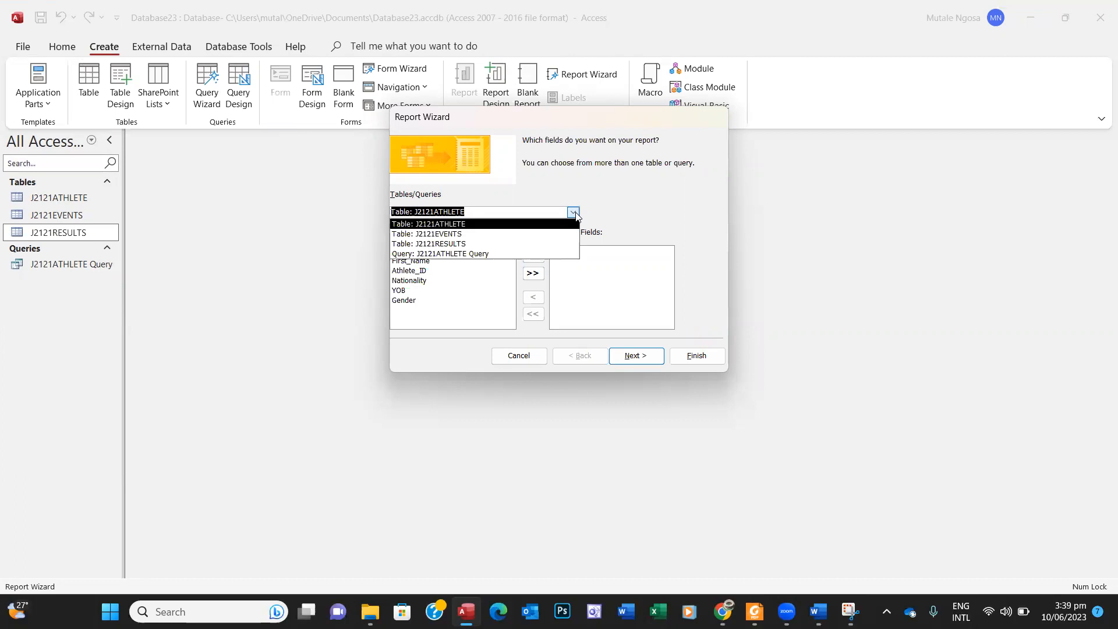
pyautogui.click(437, 255)
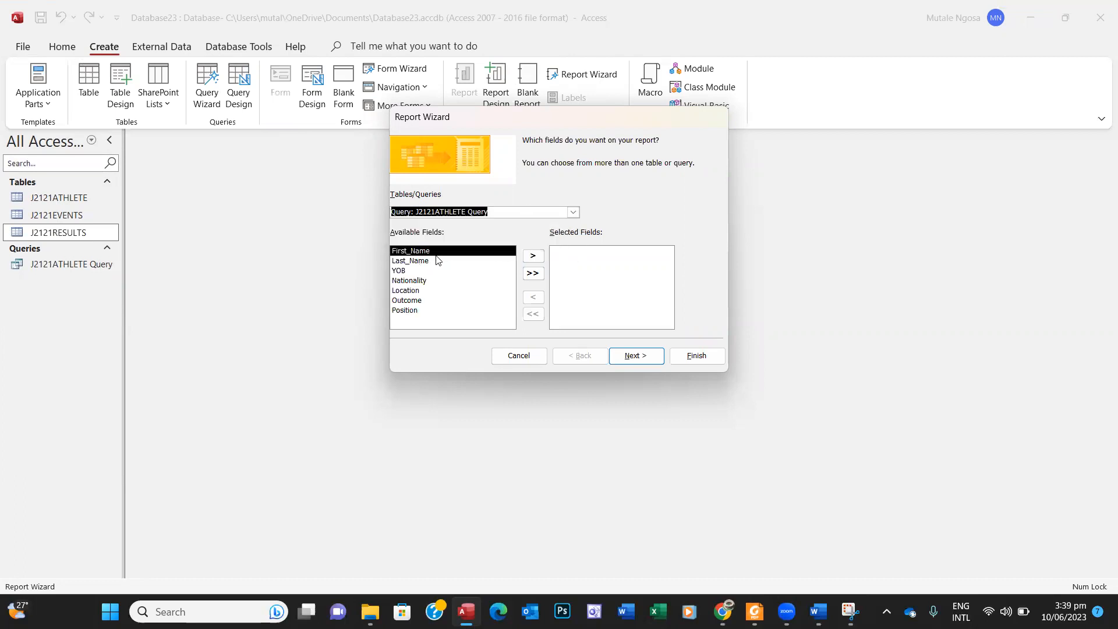
pyautogui.click(533, 273)
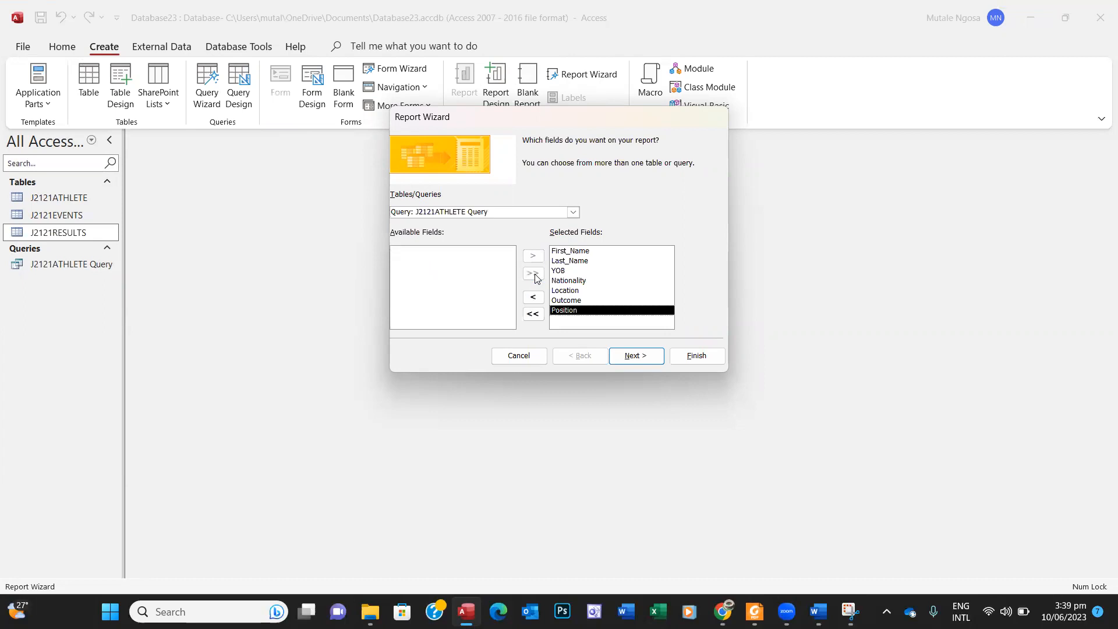
pyautogui.click(636, 358)
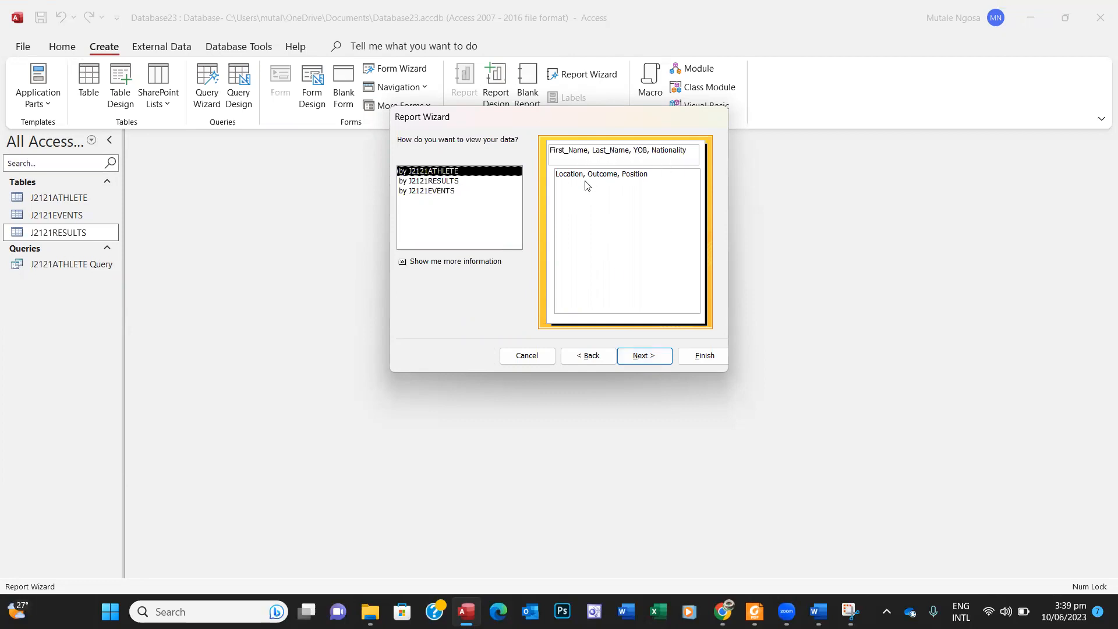
# Step: Skip grouping levels, as the task requires ungrouped data, and reach the sort page
pyautogui.click(644, 356)
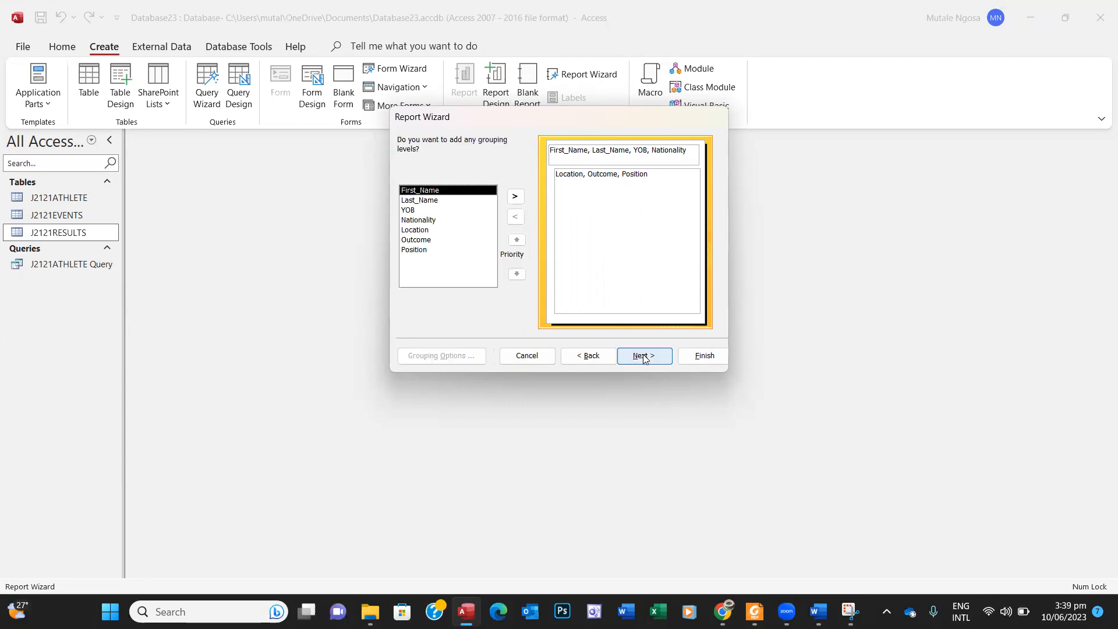
pyautogui.click(754, 612)
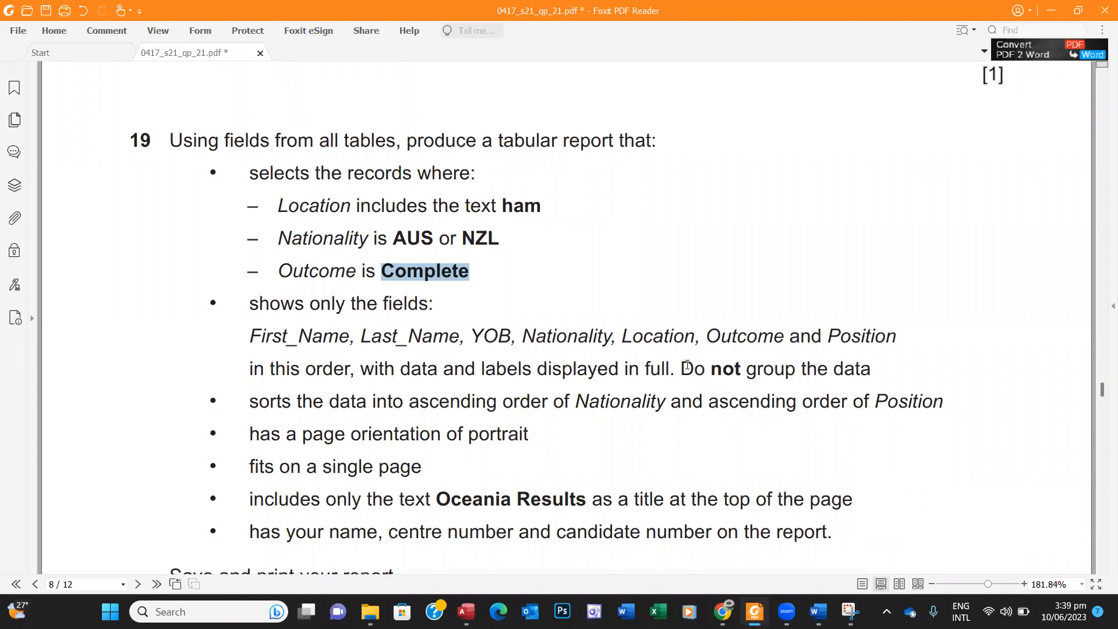
pyautogui.moveTo(686, 367); pyautogui.dragTo(871, 368)
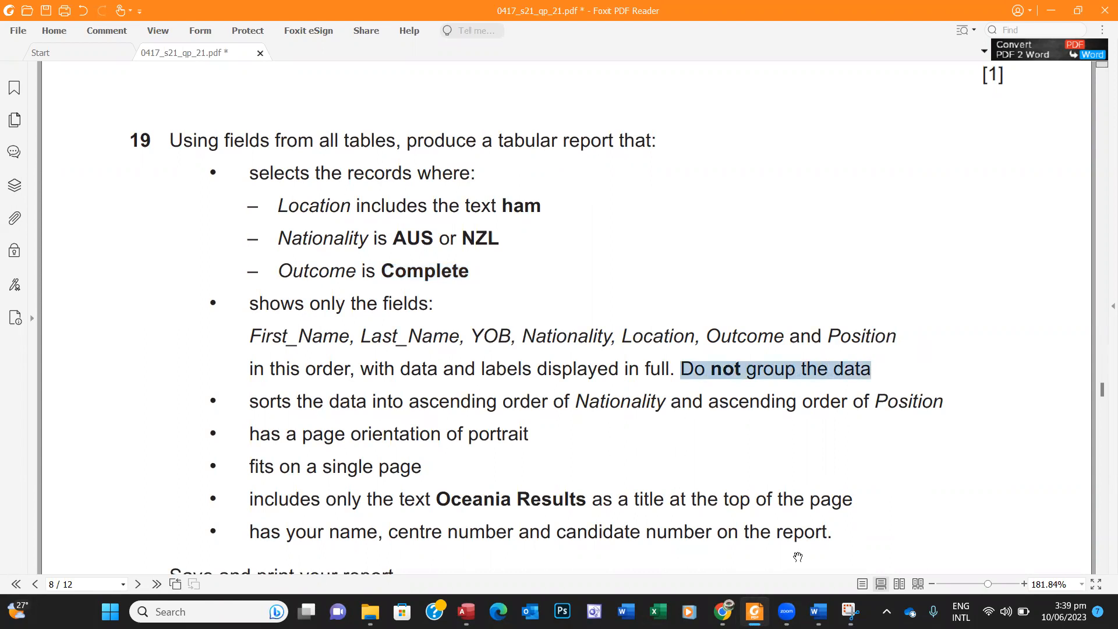
pyautogui.click(754, 611)
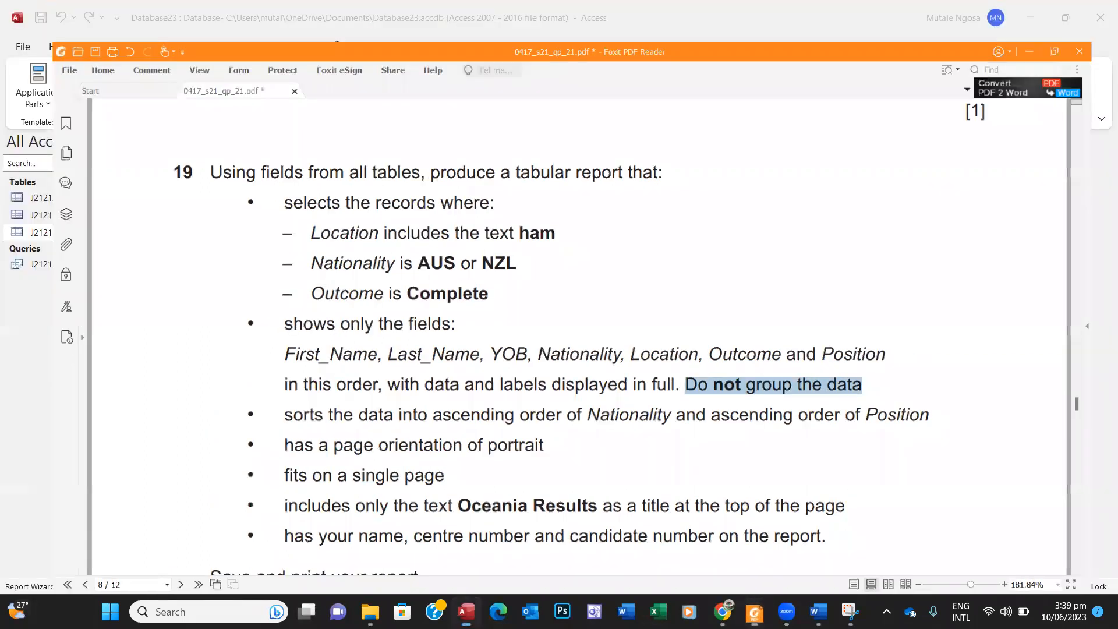
pyautogui.click(652, 356)
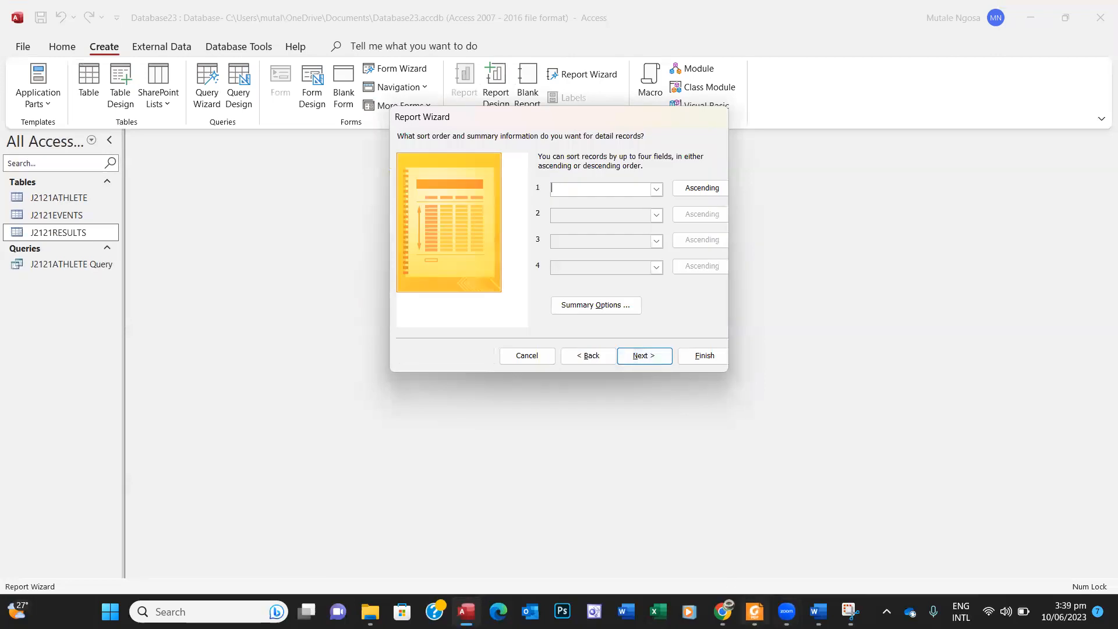
# Step: Try setting Nationality as the first sort field, which triggers a not-in-list warning
pyautogui.click(754, 612)
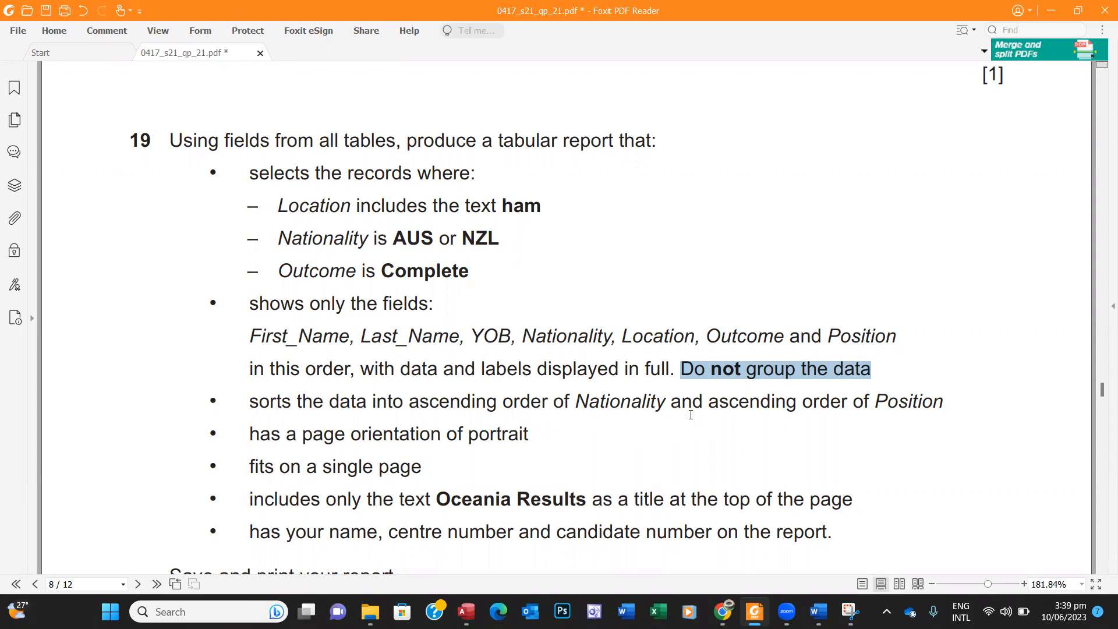
pyautogui.click(754, 610)
pyautogui.click(656, 191)
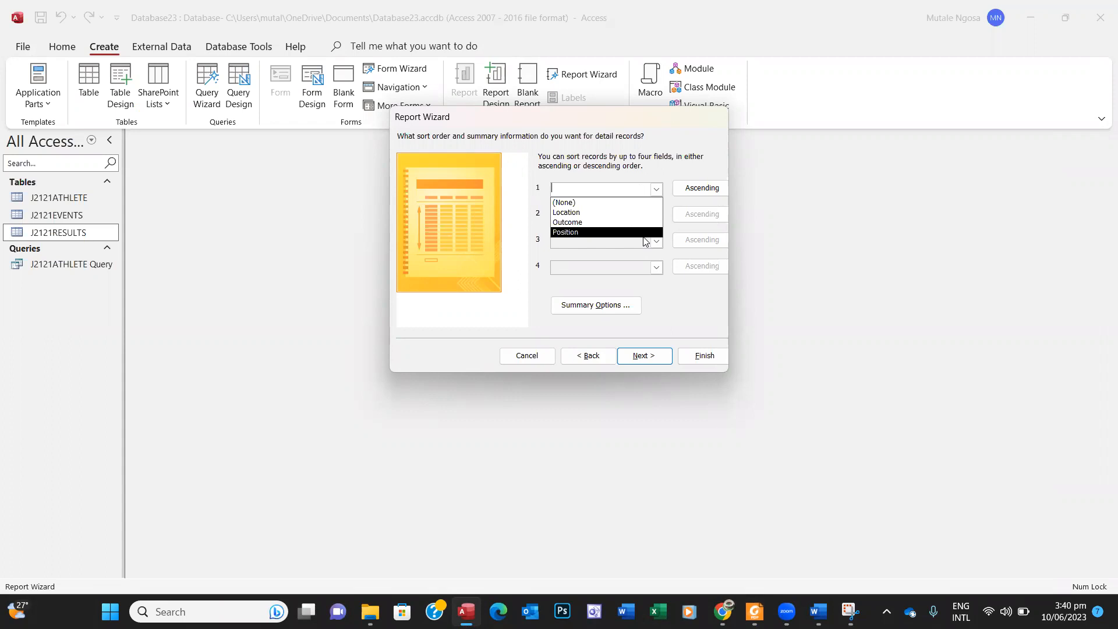
pyautogui.click(659, 243)
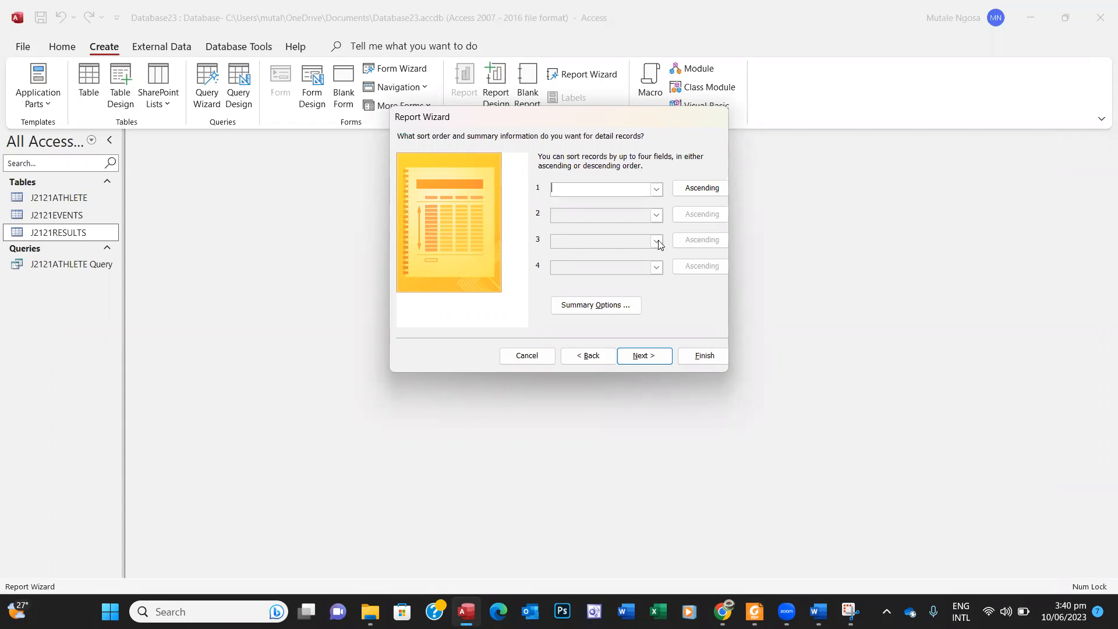
pyautogui.click(659, 185)
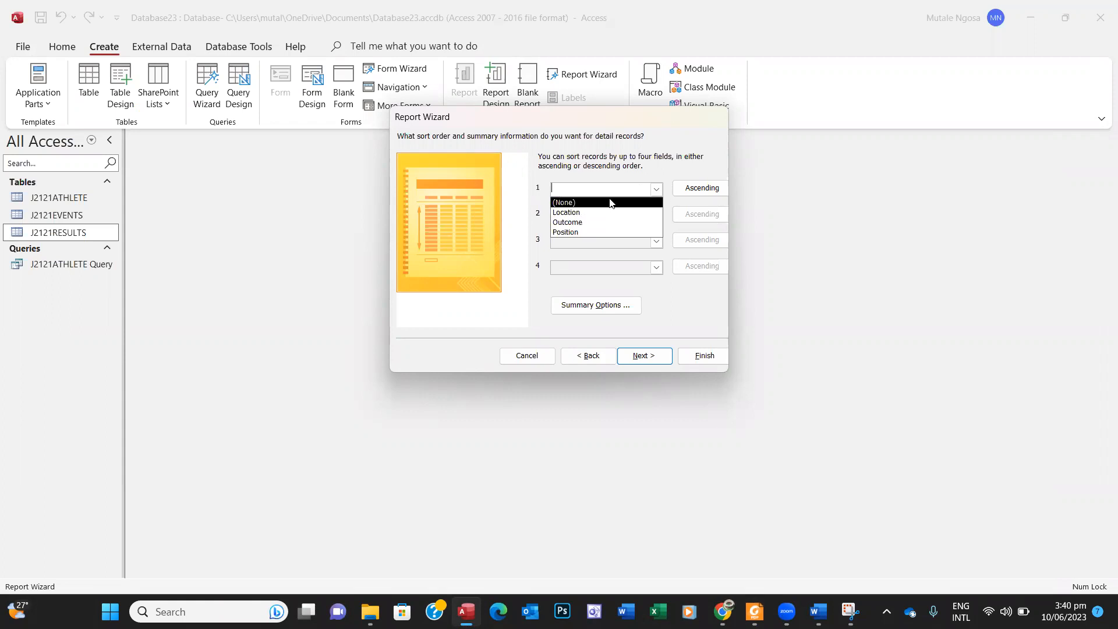
pyautogui.click(655, 192)
pyautogui.click(657, 193)
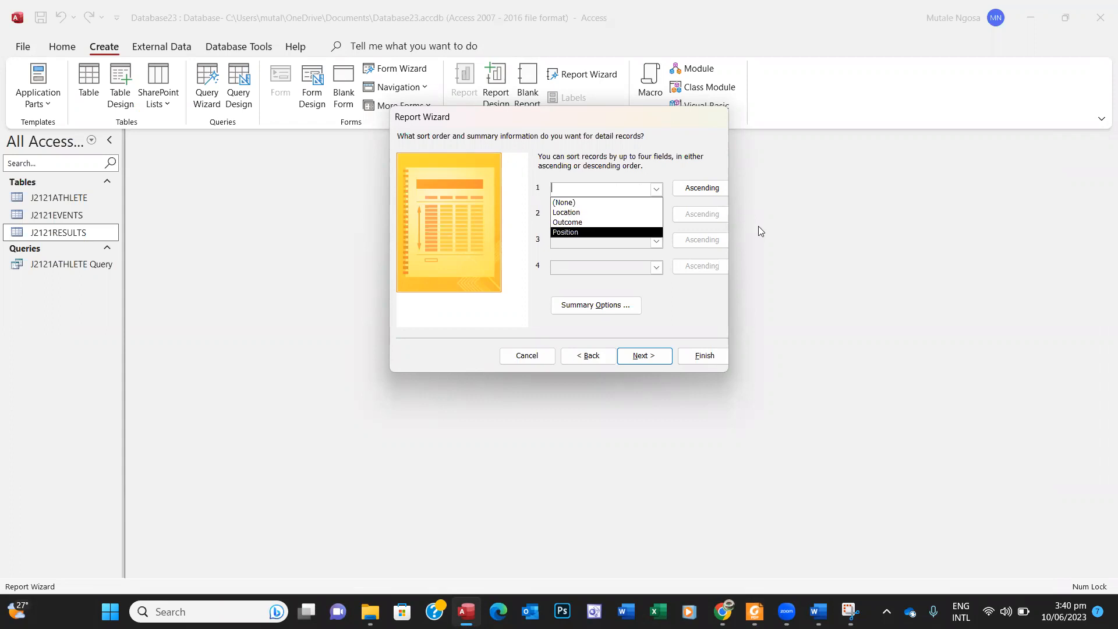
pyautogui.click(680, 176)
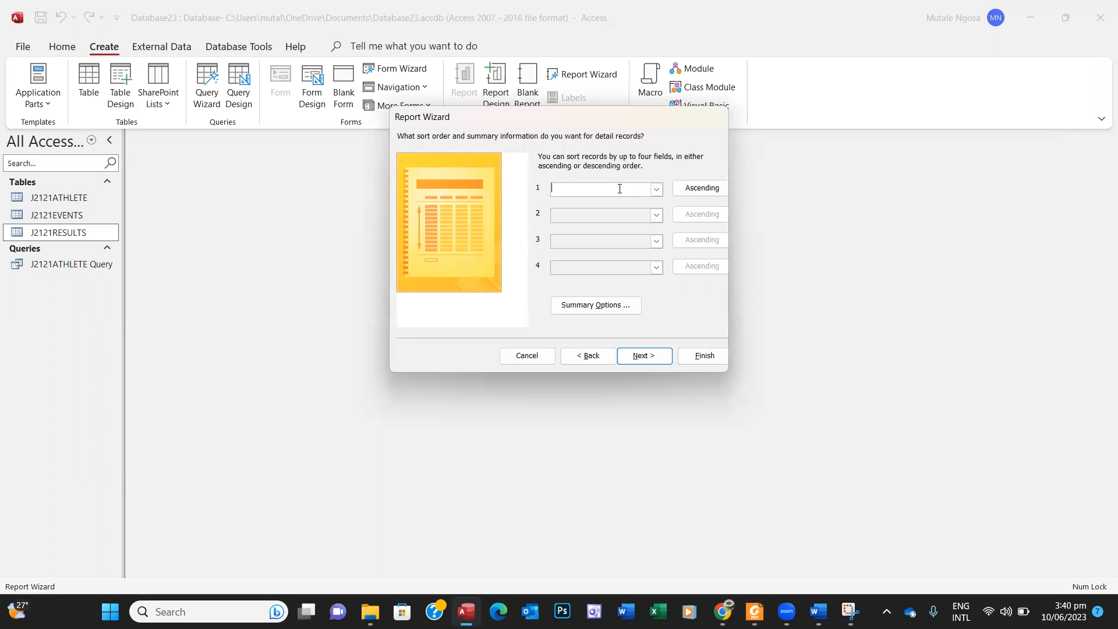
pyautogui.write('Nationality')
pyautogui.press('Return')
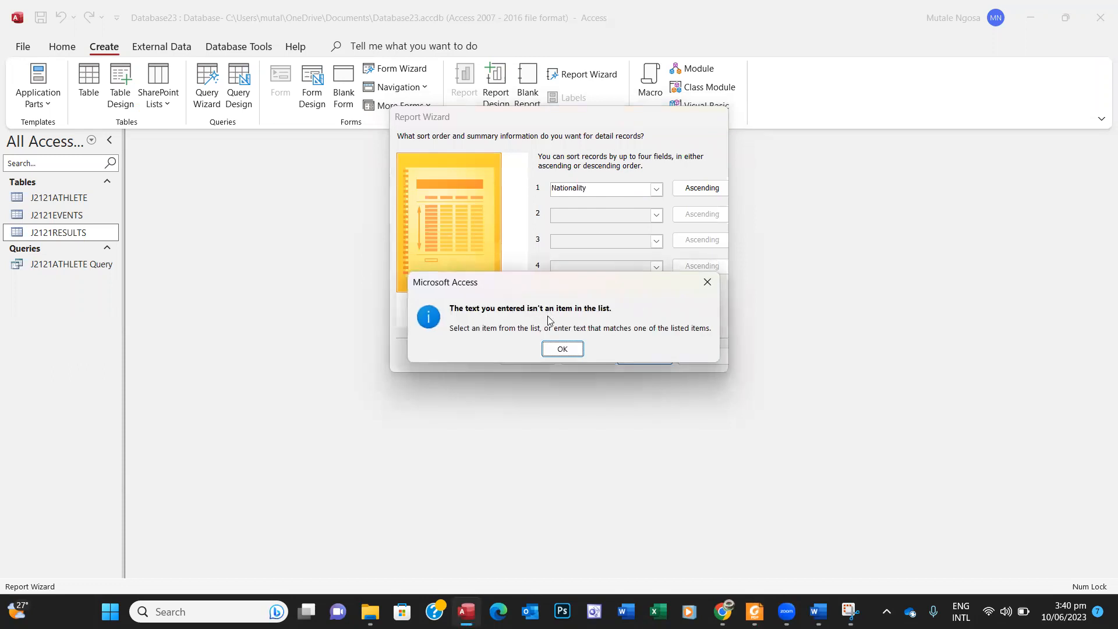
pyautogui.click(707, 281)
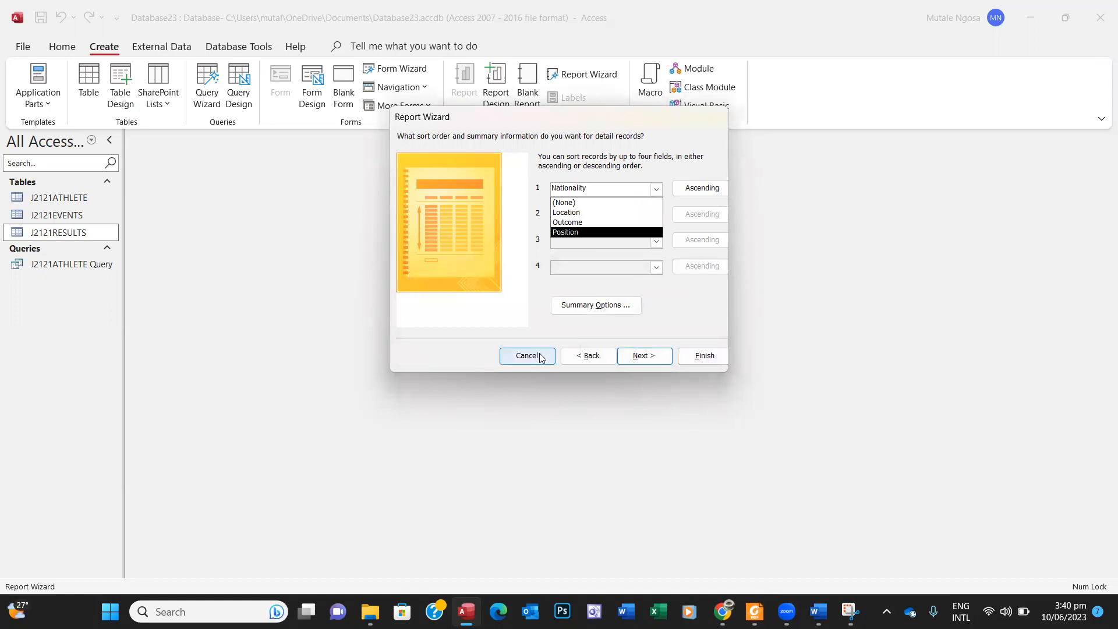
# Step: Dismiss the warnings and clear the first sort field to (None)
pyautogui.click(579, 362)
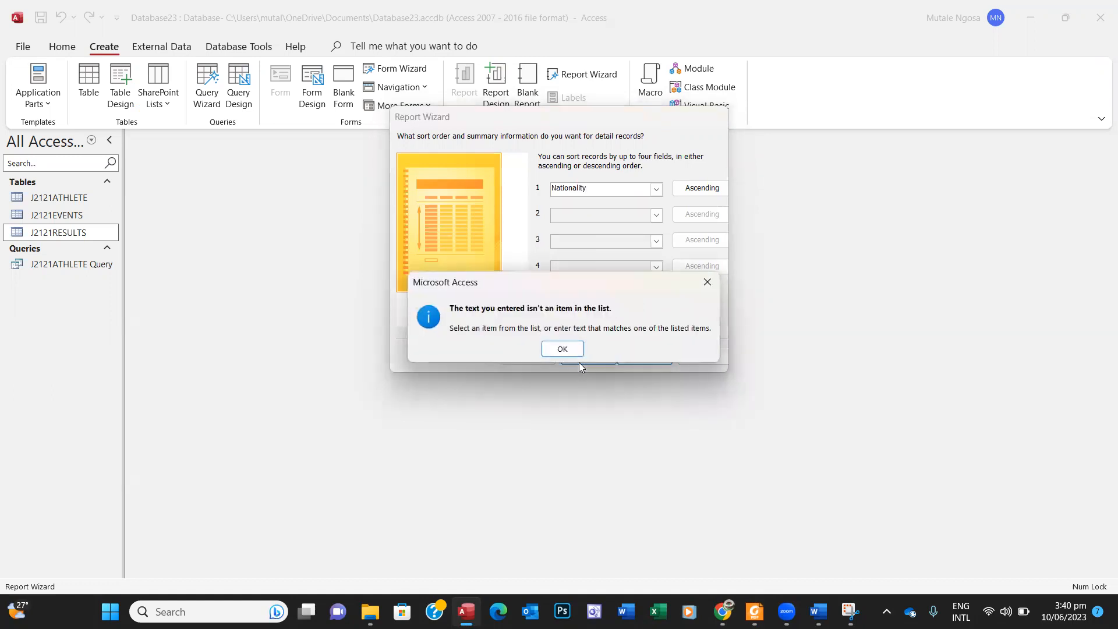
pyautogui.click(707, 282)
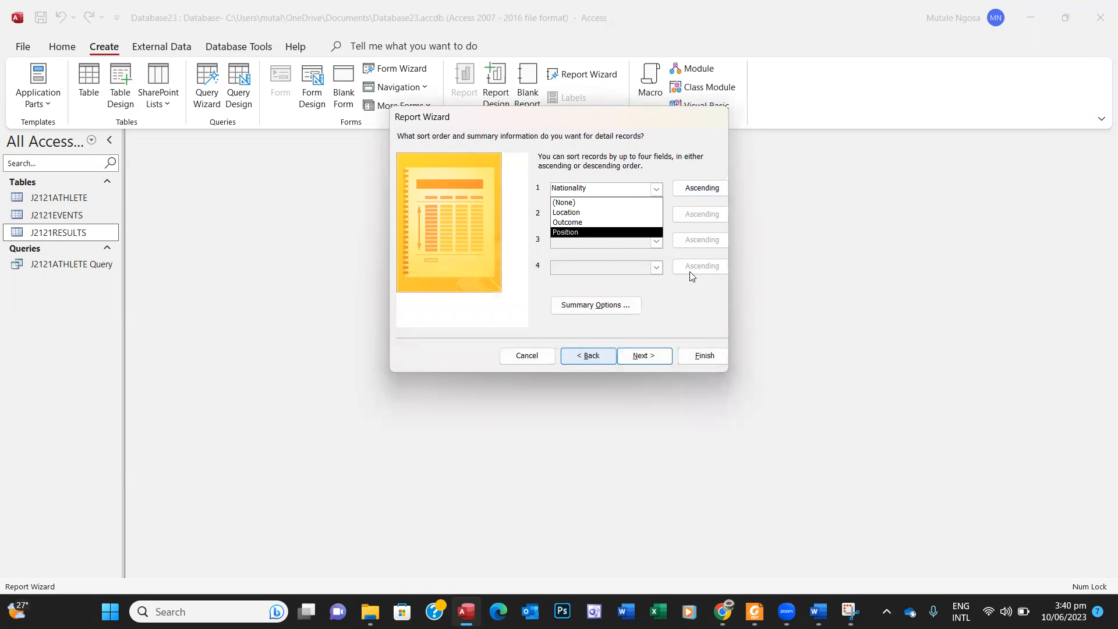
pyautogui.click(532, 360)
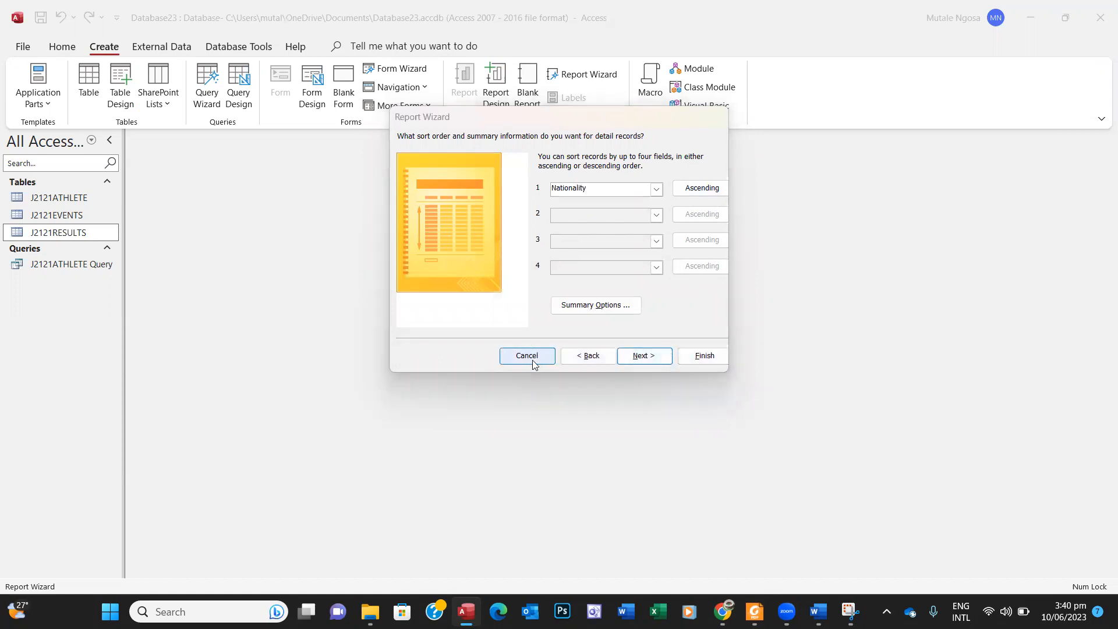
pyautogui.click(574, 352)
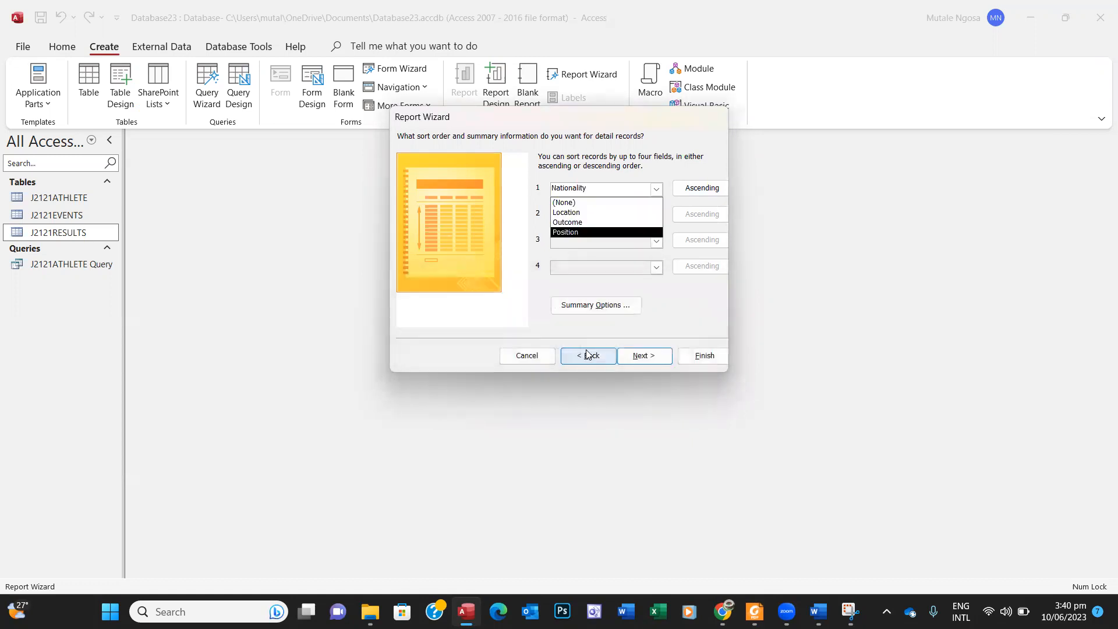
pyautogui.click(586, 355)
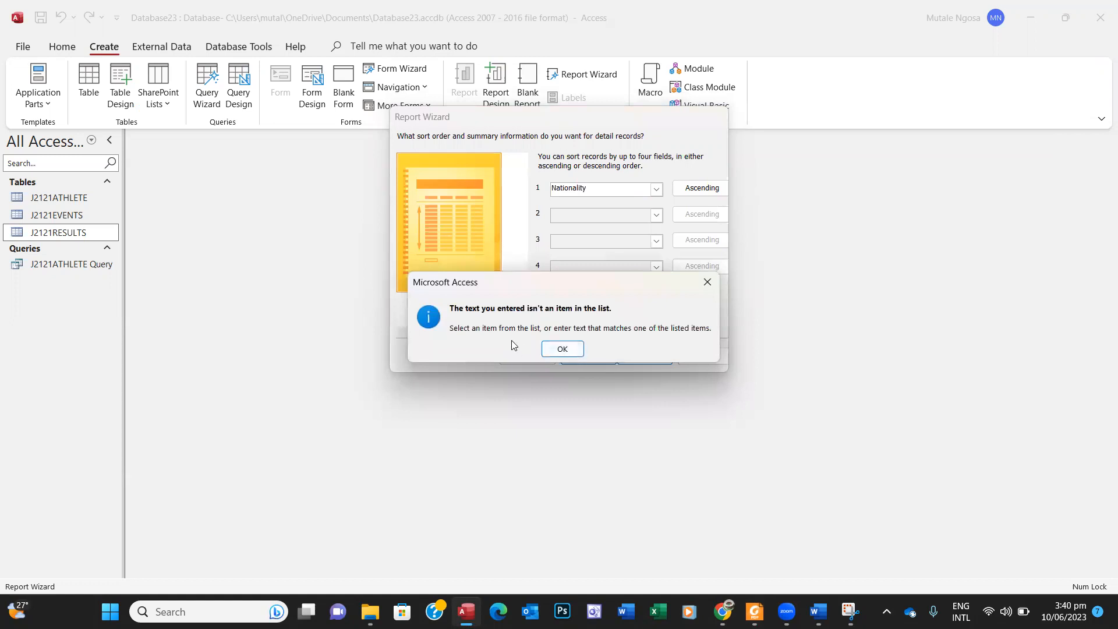
pyautogui.click(707, 281)
pyautogui.click(602, 201)
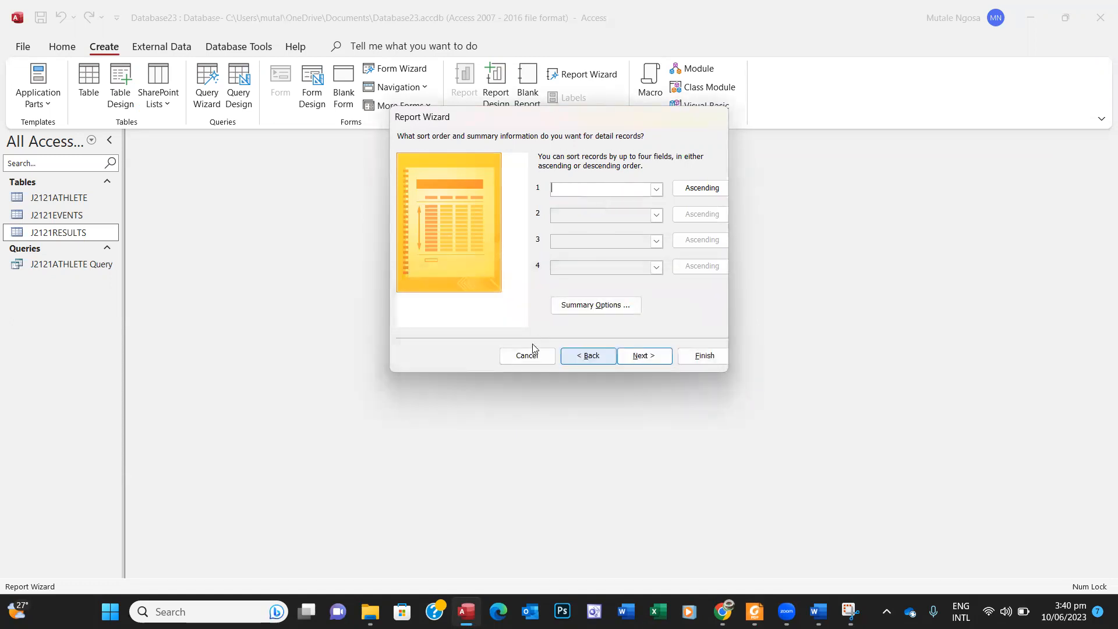
pyautogui.click(573, 361)
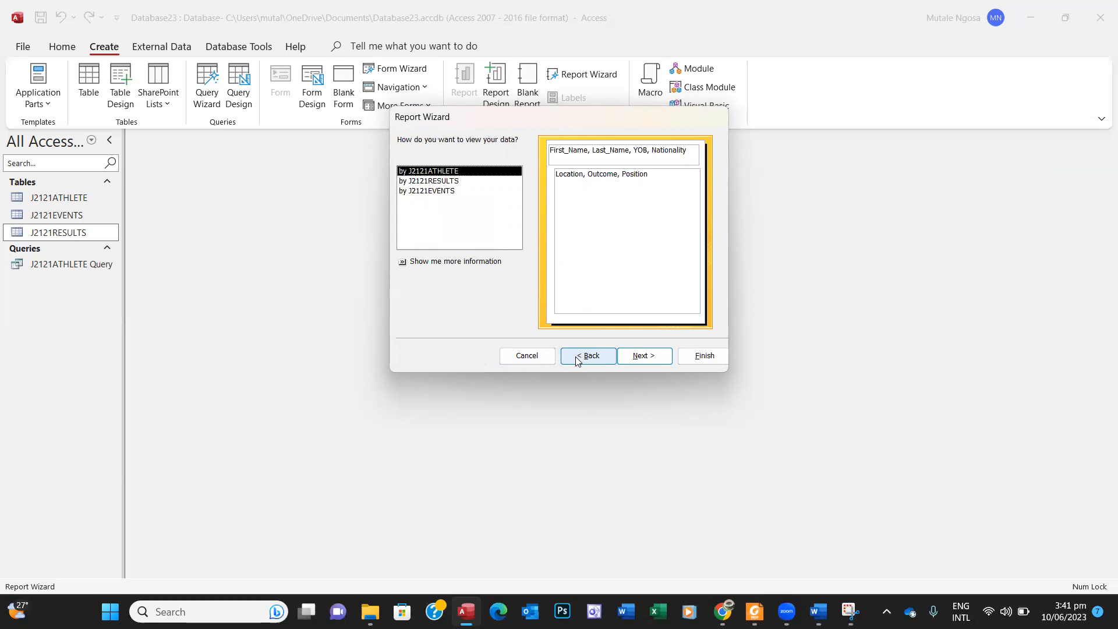
# Step: Step back through the wizard pages to the sort list, then cancel the Report Wizard
pyautogui.click(577, 358)
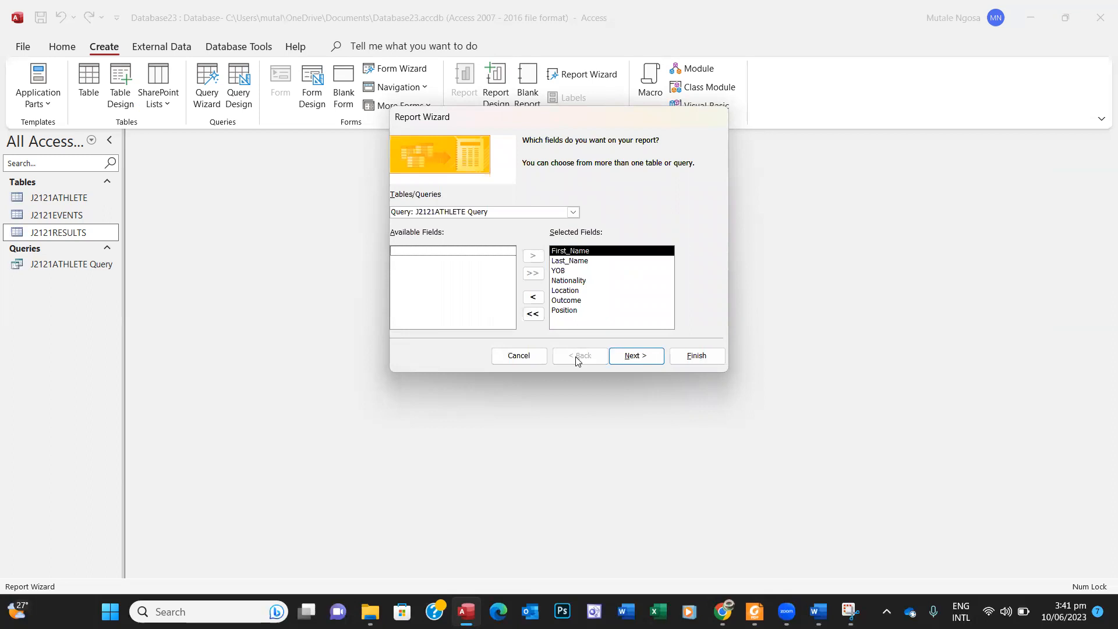
pyautogui.click(637, 355)
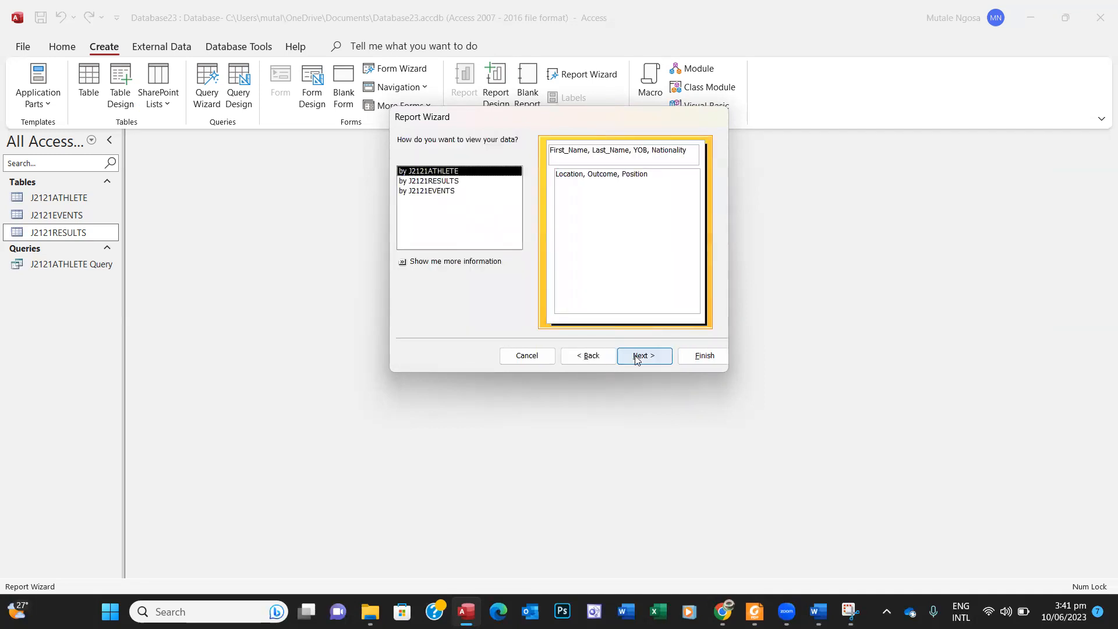
pyautogui.click(636, 357)
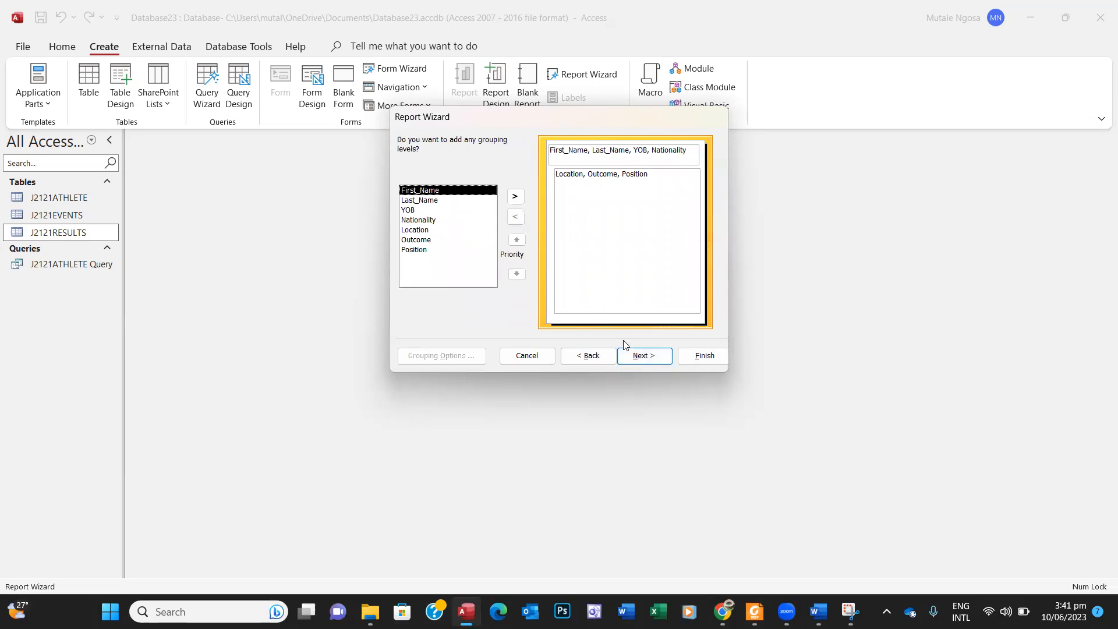
pyautogui.click(636, 358)
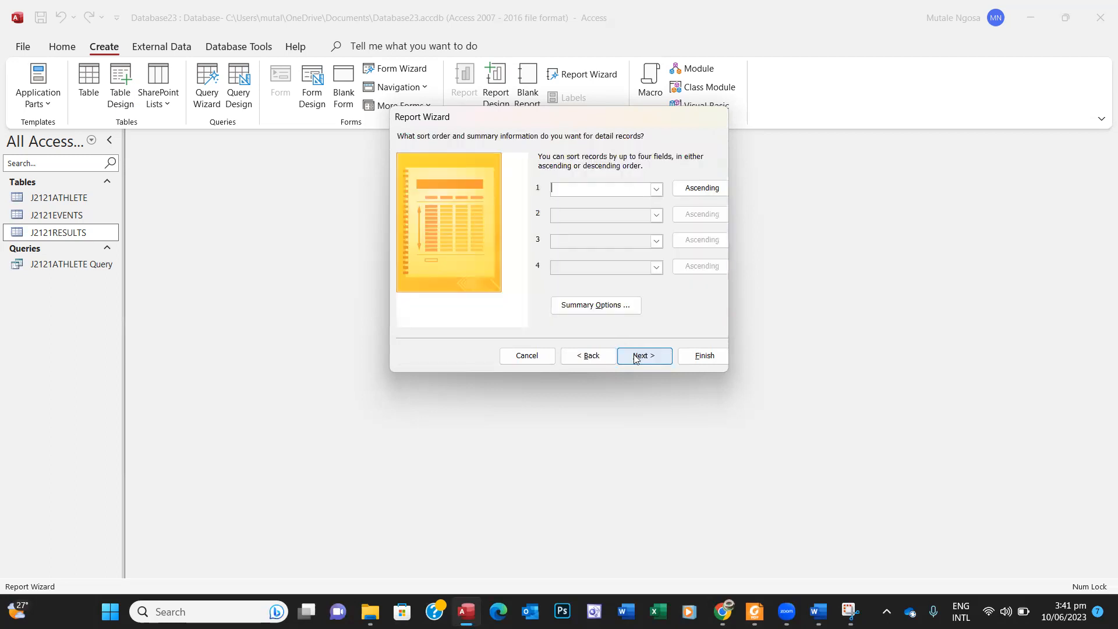
pyautogui.click(656, 189)
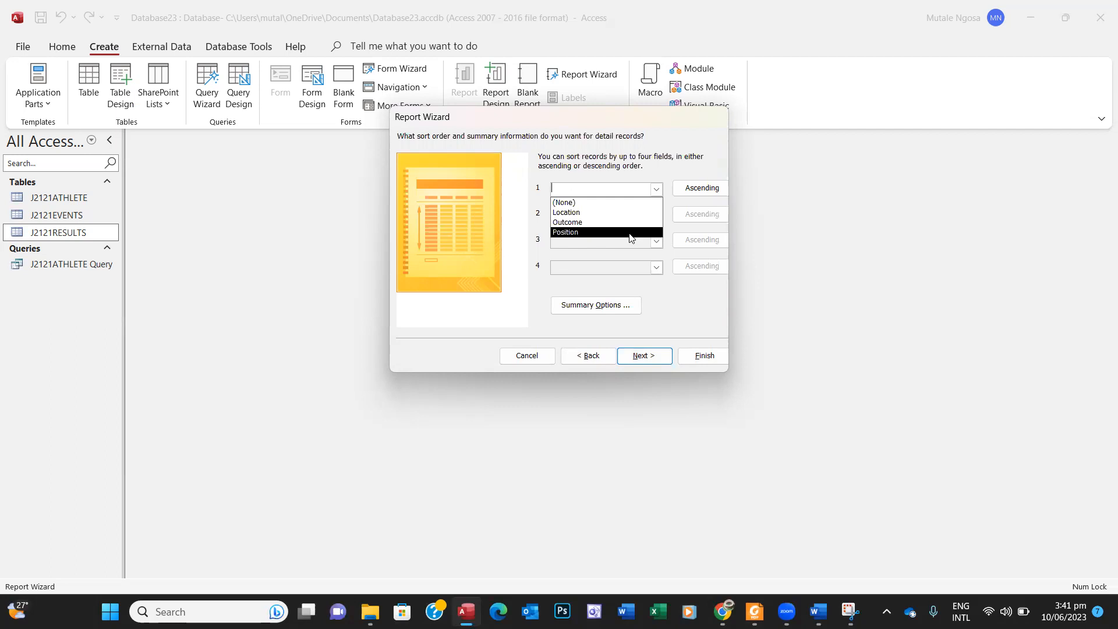
pyautogui.click(530, 357)
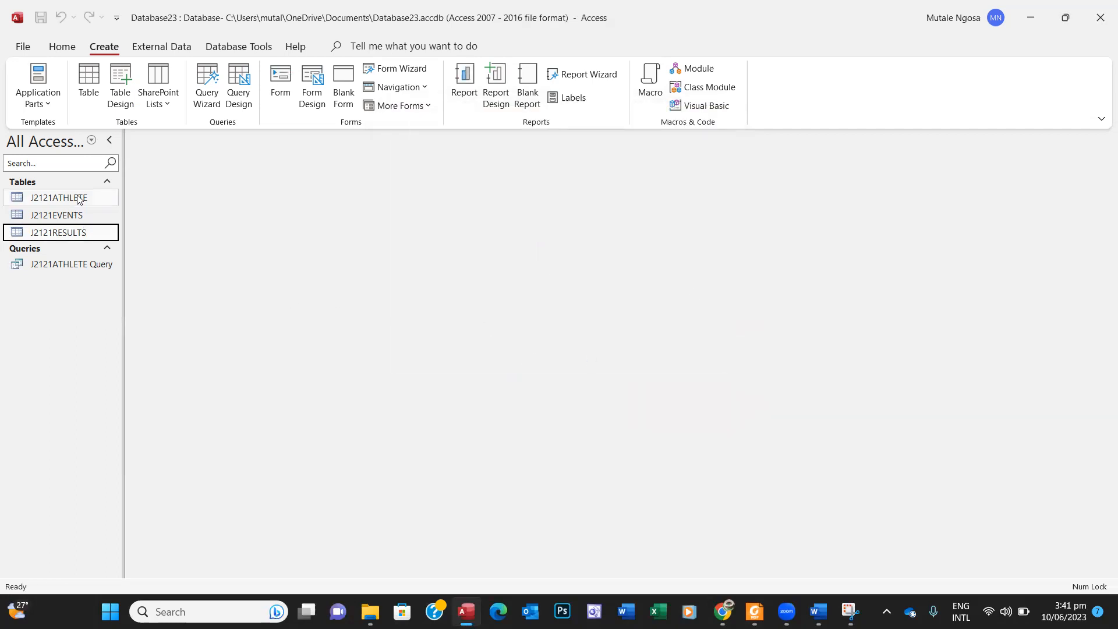
# Step: Open J2121ATHLETE Query, sort Nationality A to Z, and save it
pyautogui.doubleClick(80, 263)
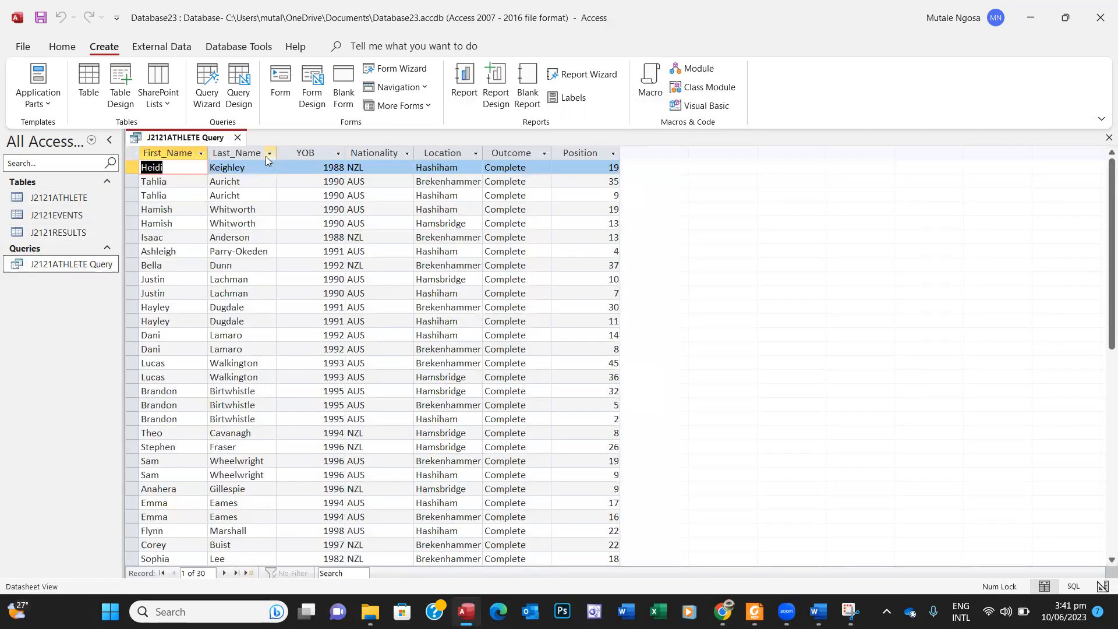
pyautogui.click(372, 154)
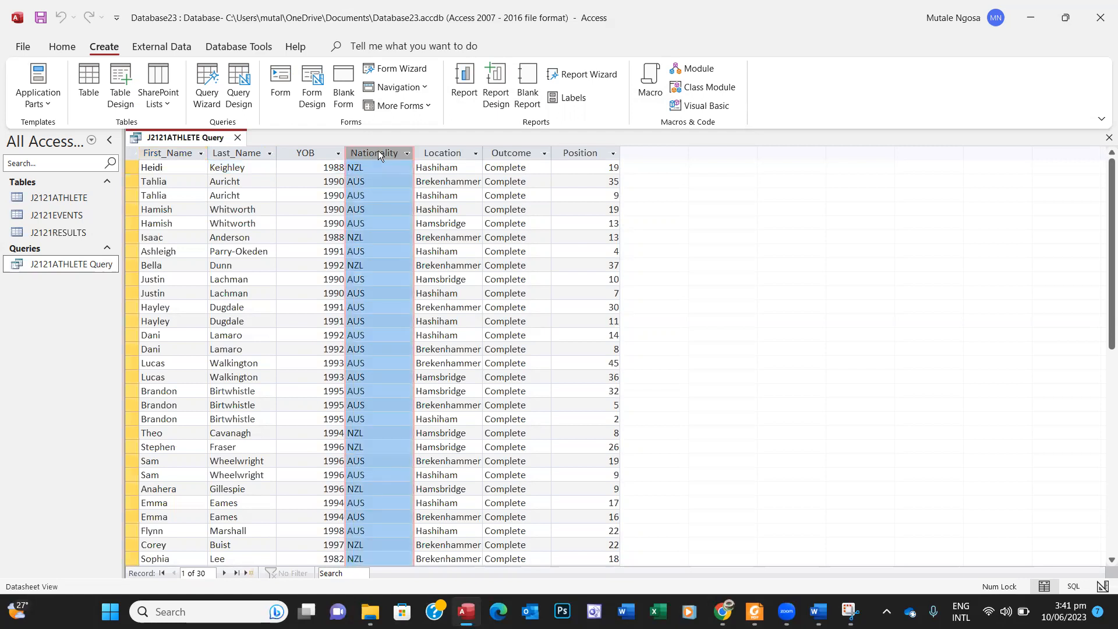
pyautogui.rightClick(379, 153)
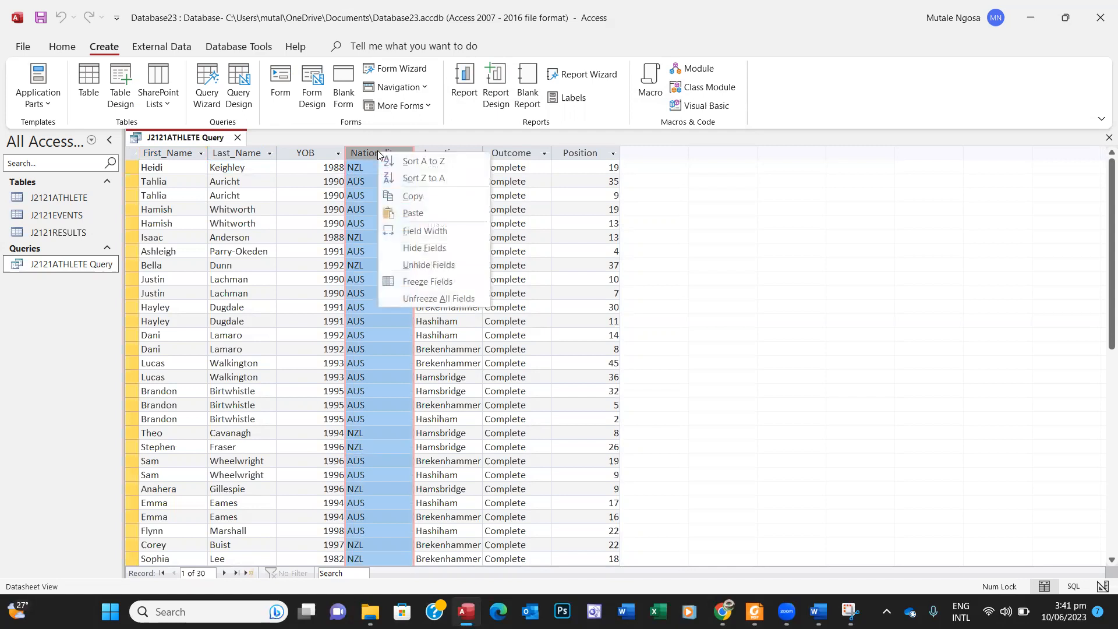
pyautogui.click(417, 161)
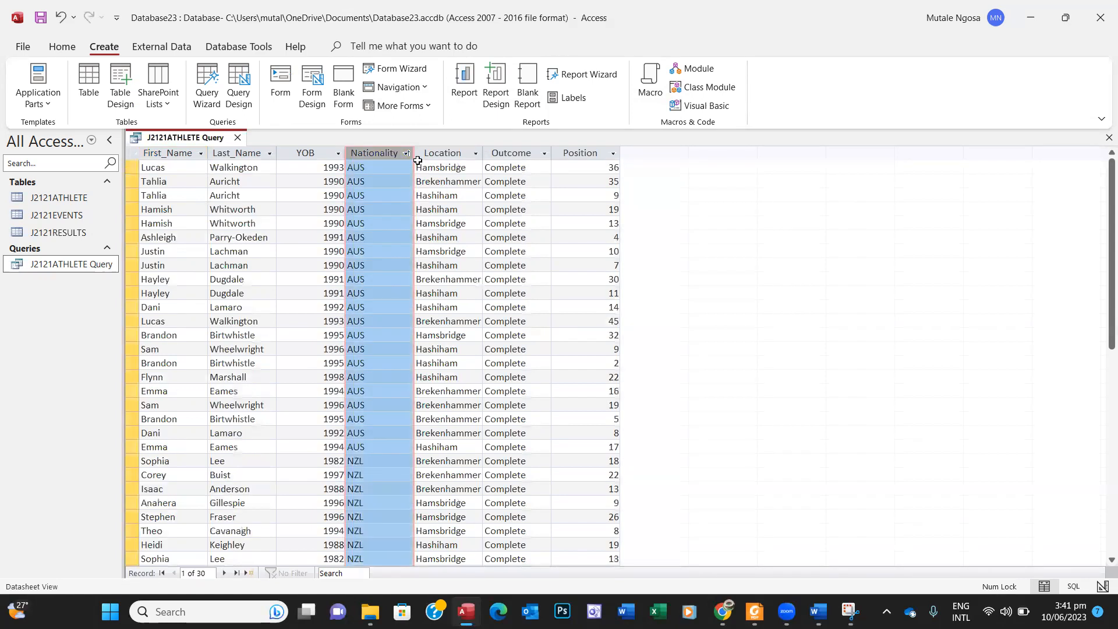
pyautogui.rightClick(170, 137)
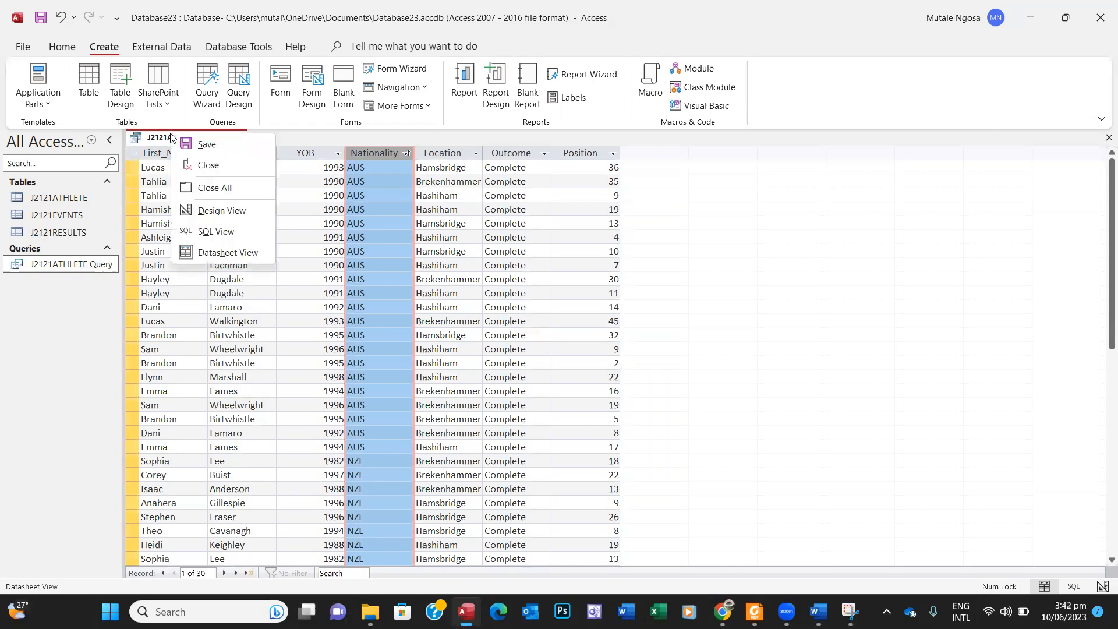
pyautogui.click(201, 142)
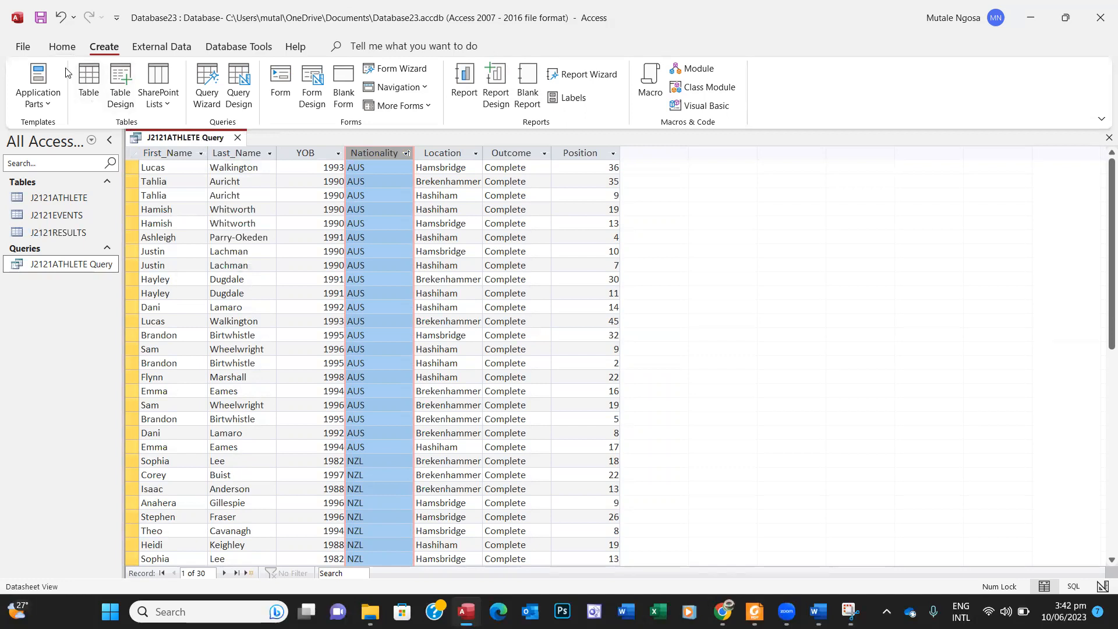
# Step: Switch J2121ATHLETE Query to Design View
pyautogui.click(49, 111)
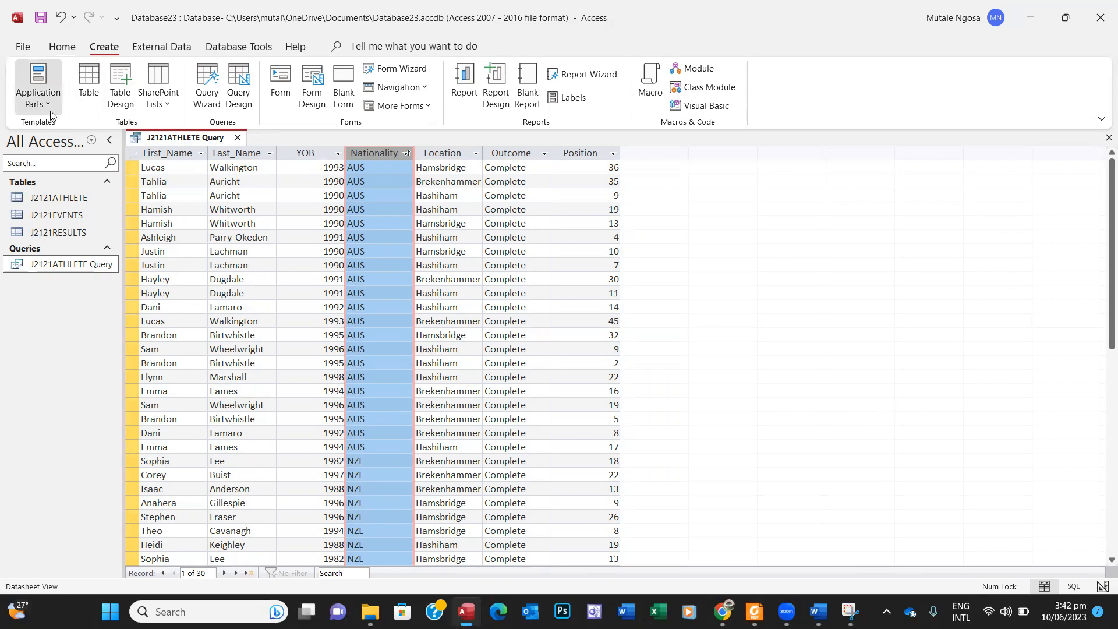
pyautogui.click(62, 47)
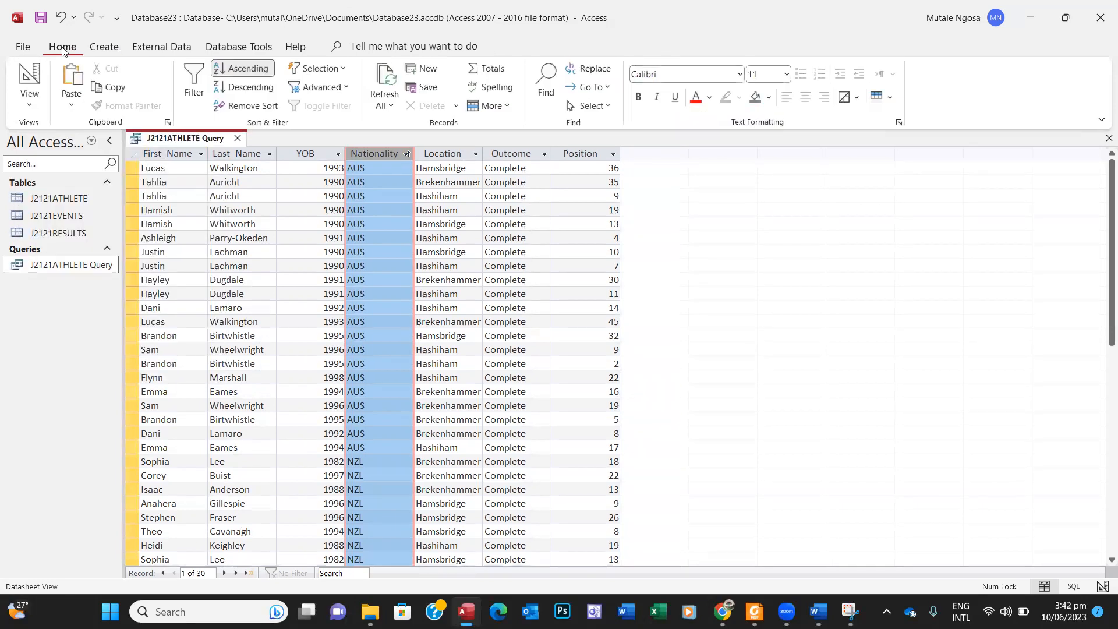
pyautogui.click(30, 102)
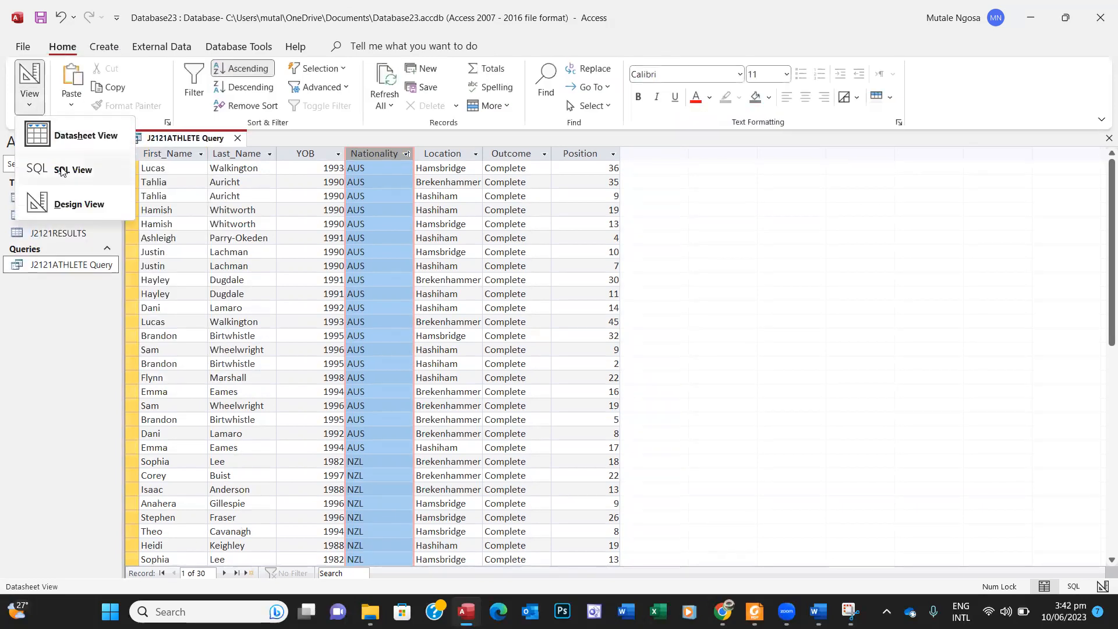
pyautogui.click(75, 203)
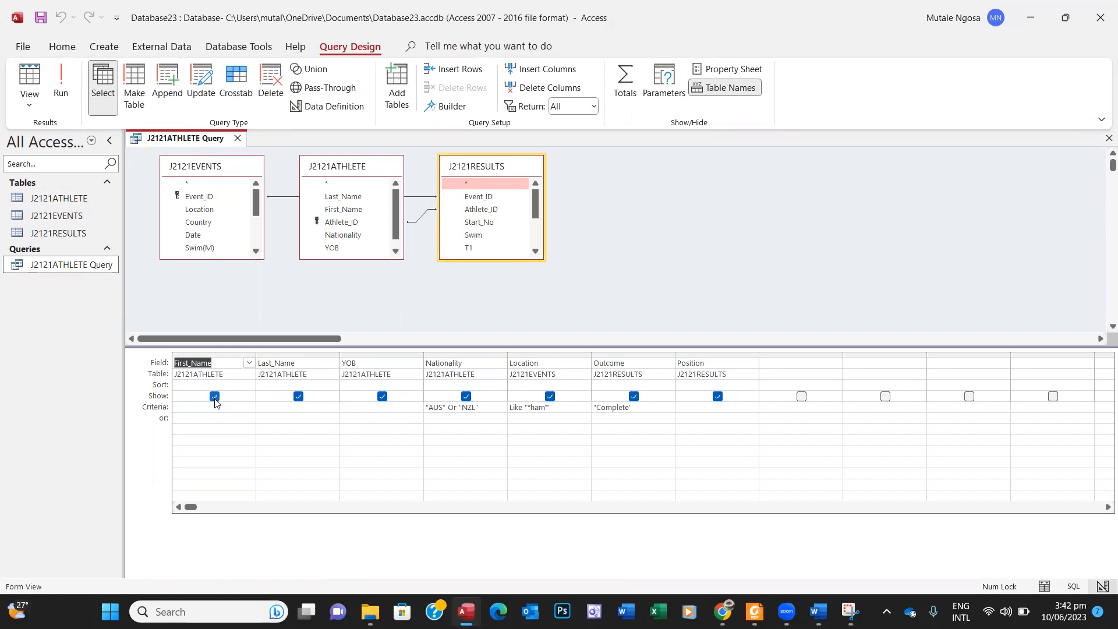
# Step: Set the Nationality sort to Ascending in the query grid, then bring up question 19 in Foxit
pyautogui.click(459, 384)
pyautogui.click(502, 385)
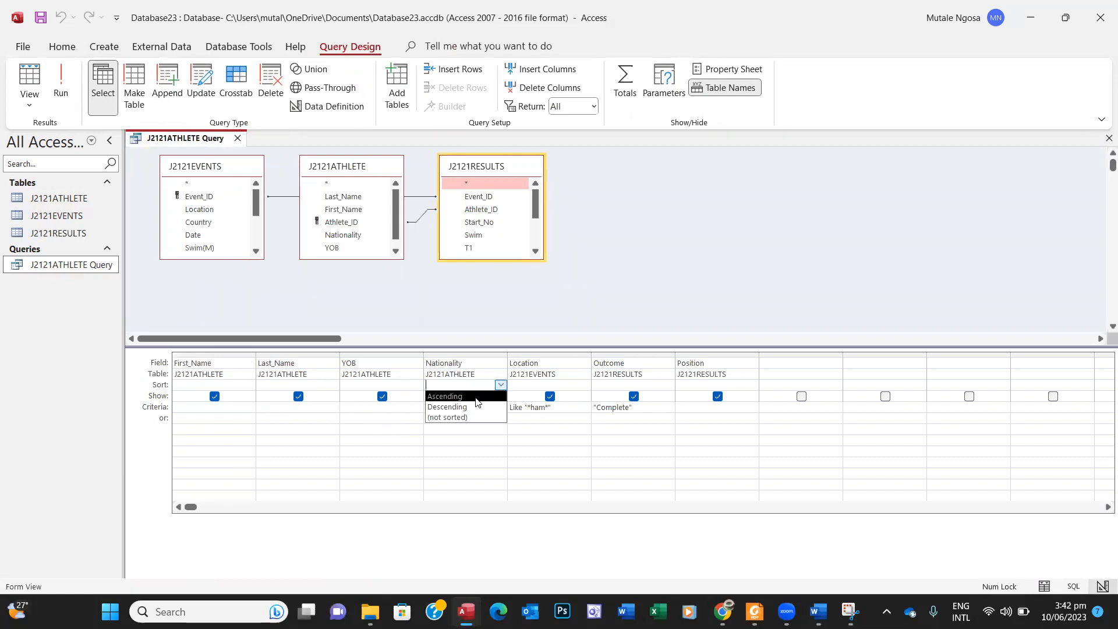
pyautogui.click(476, 398)
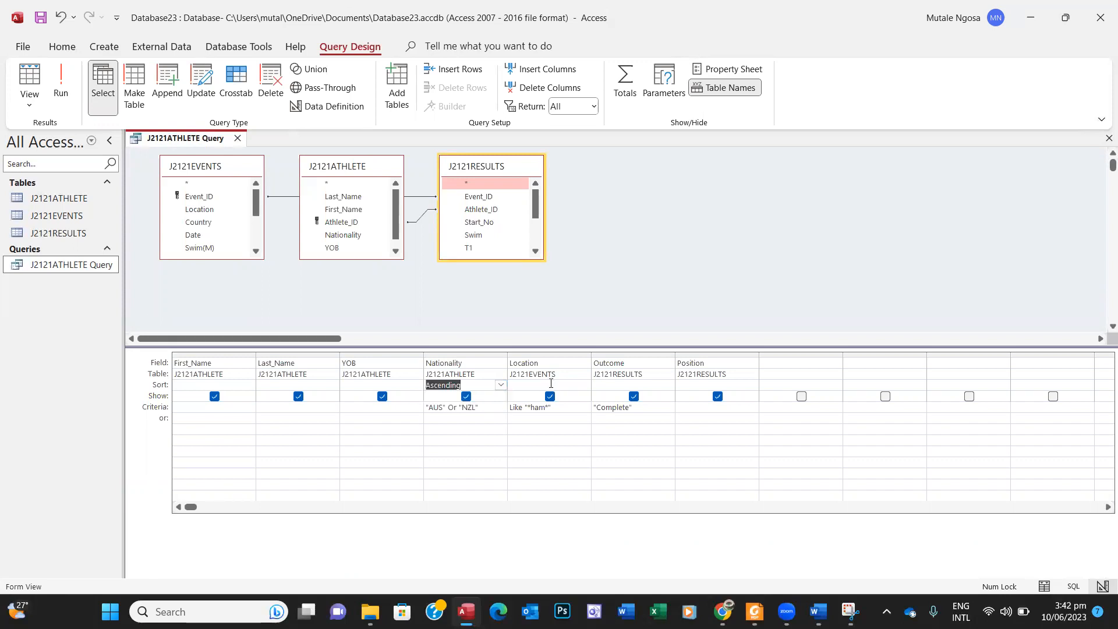
pyautogui.click(756, 611)
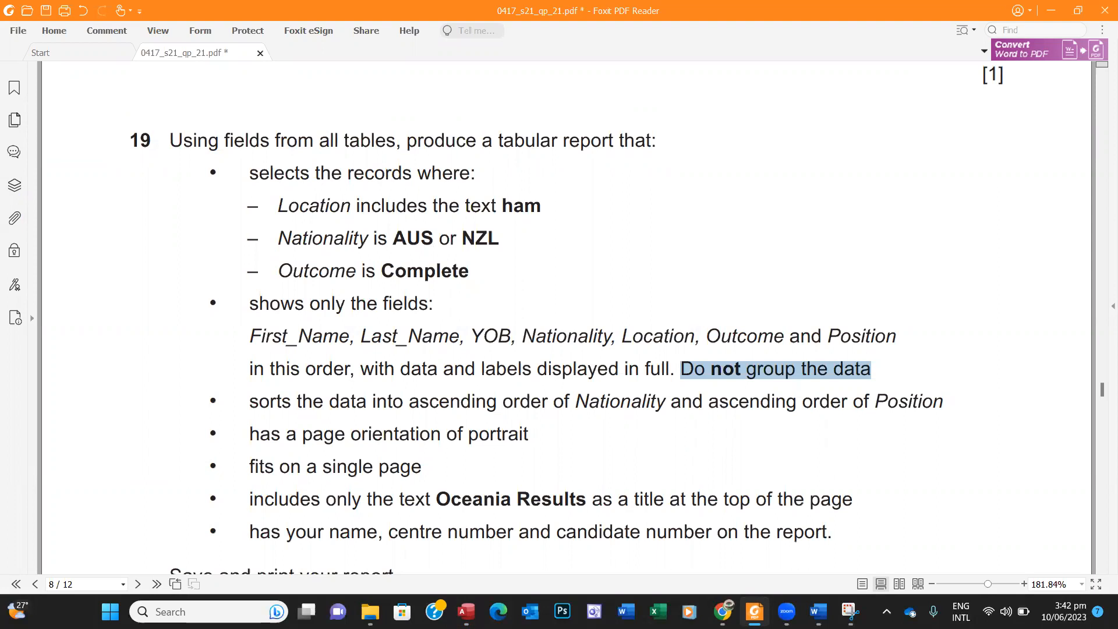
# Step: Minimise Foxit after rereading question 19 to get back to the Access query
pyautogui.click(754, 612)
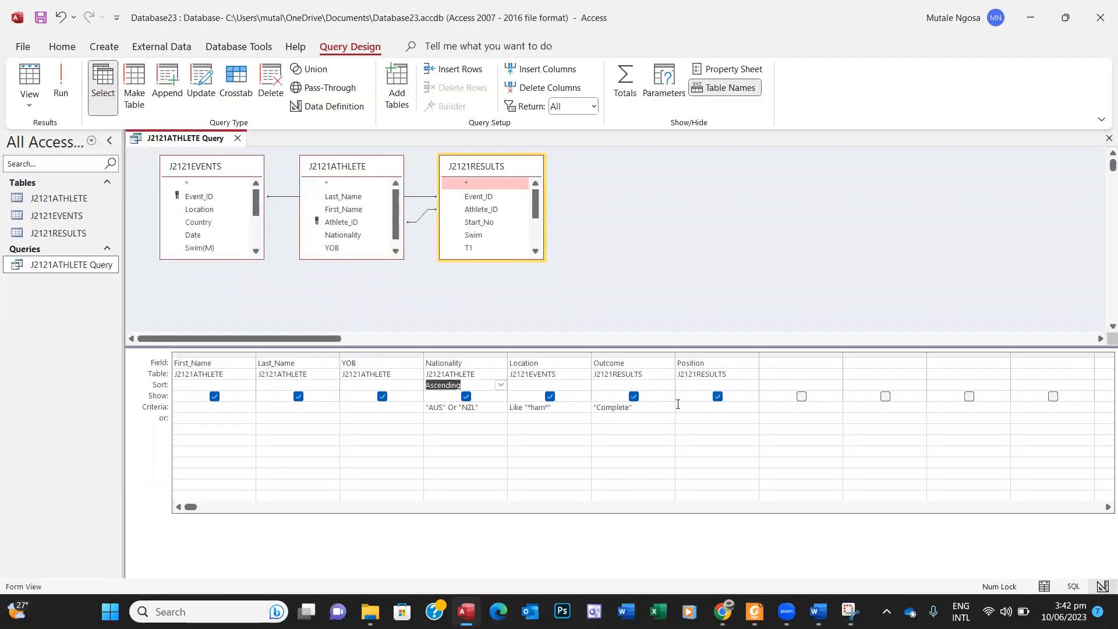
# Step: Set the Position sort to Ascending in the design grid
pyautogui.click(739, 386)
pyautogui.click(751, 385)
pyautogui.click(711, 393)
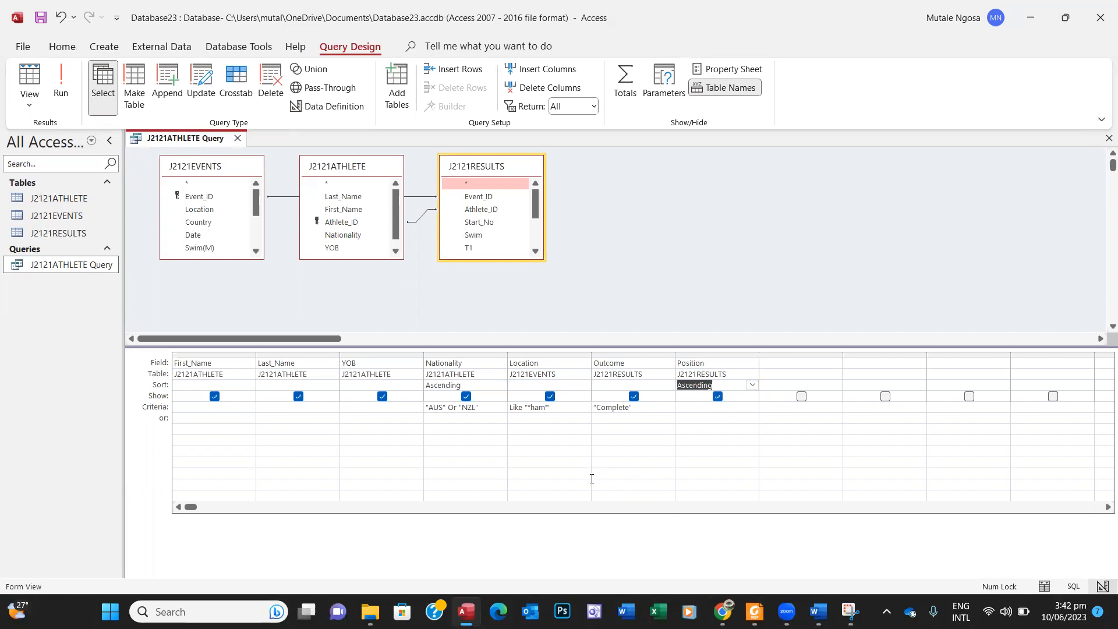
# Step: Save and close J2121ATHLETE Query
pyautogui.rightClick(184, 143)
pyautogui.click(220, 150)
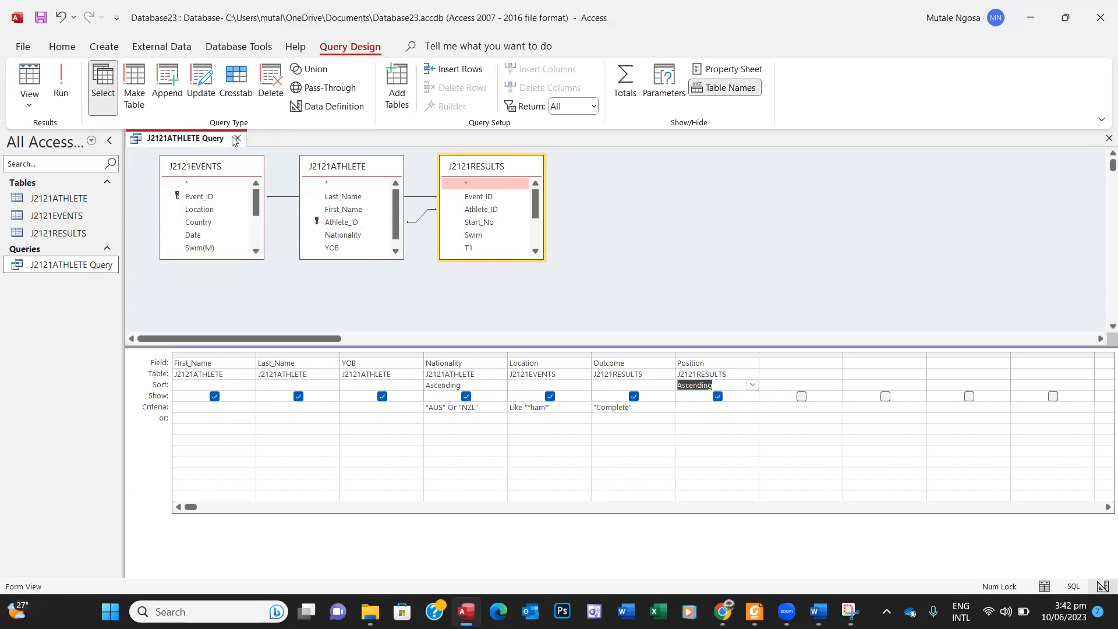
pyautogui.click(238, 139)
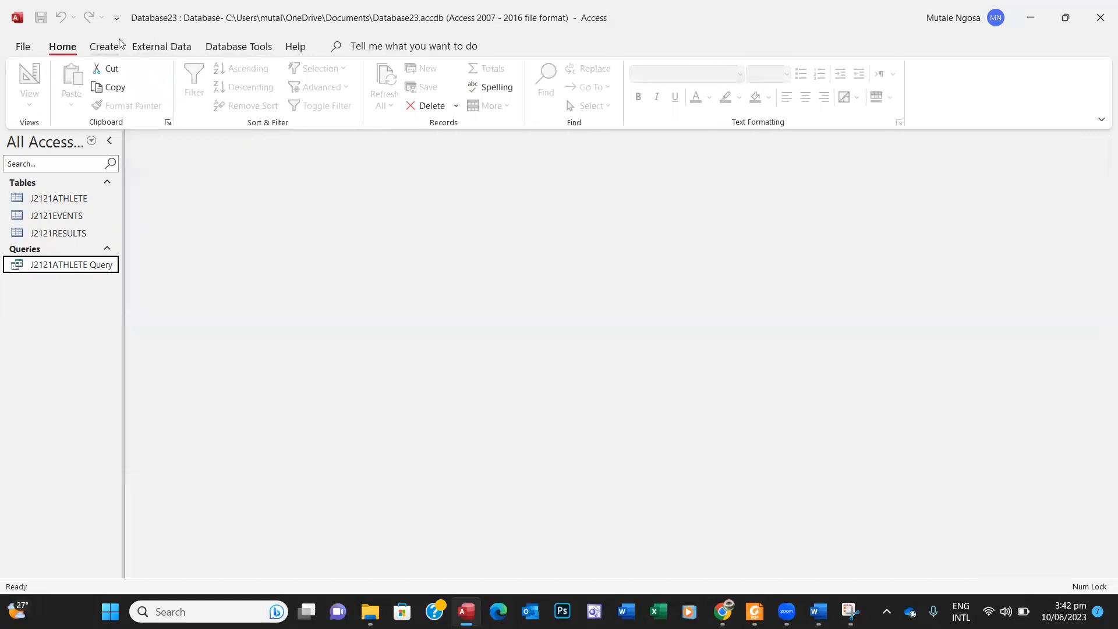
pyautogui.click(104, 46)
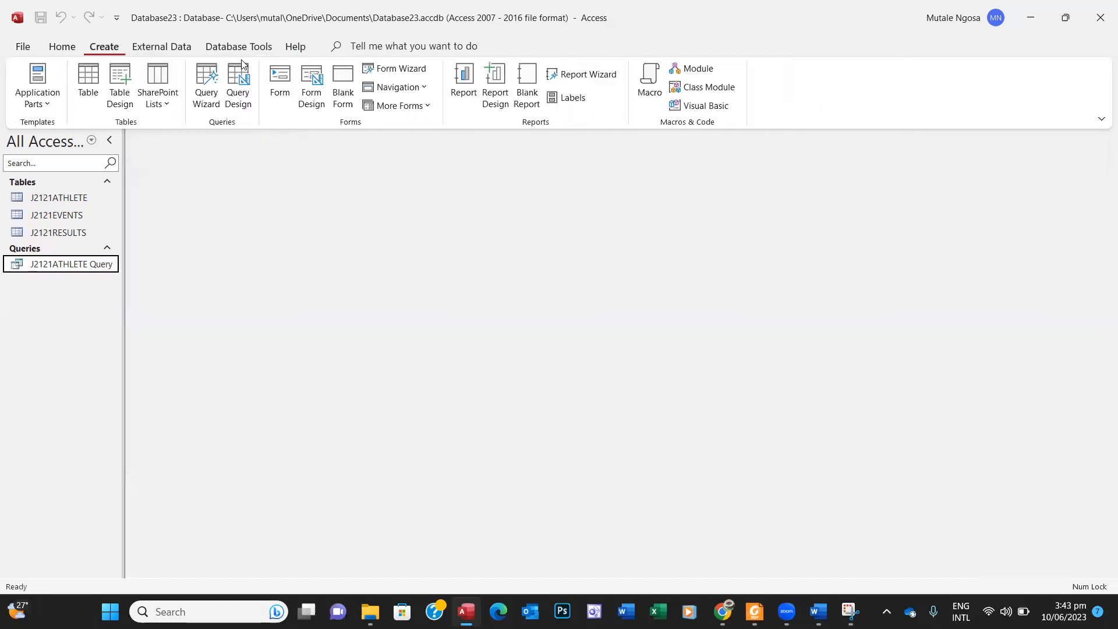
# Step: Run the Report Wizard with all seven query fields and no grouping, checking the question paper
pyautogui.click(579, 74)
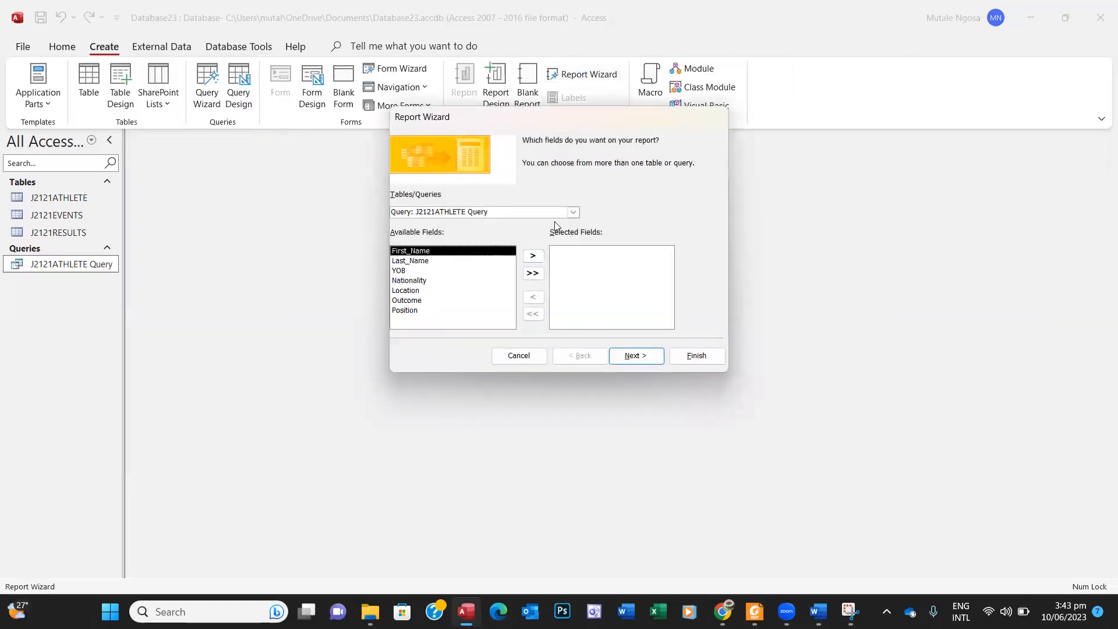
pyautogui.click(532, 273)
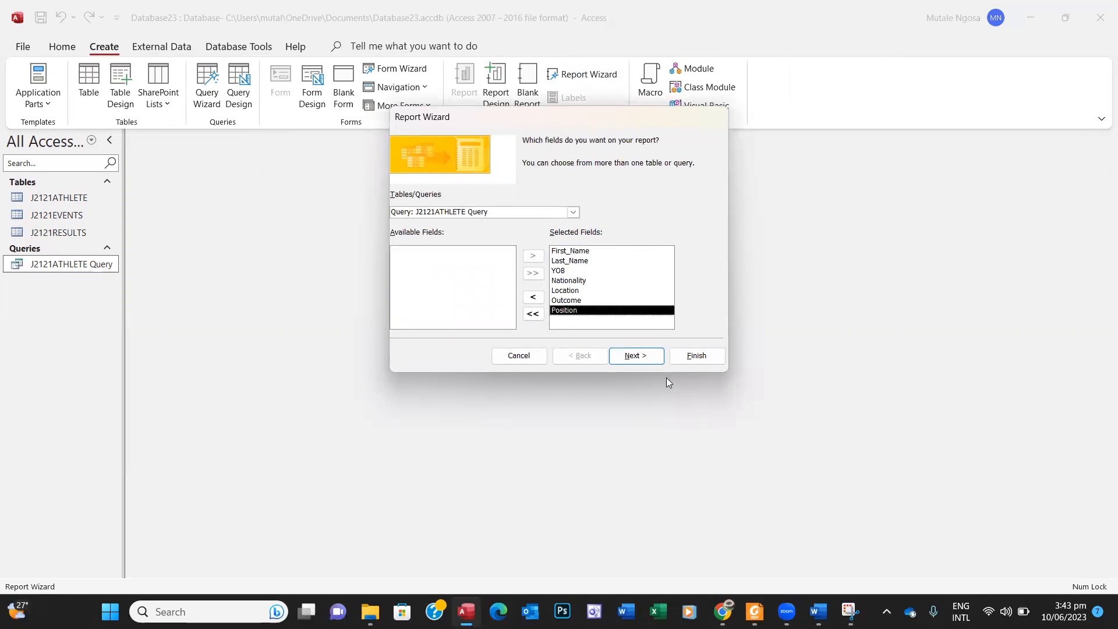
pyautogui.click(645, 361)
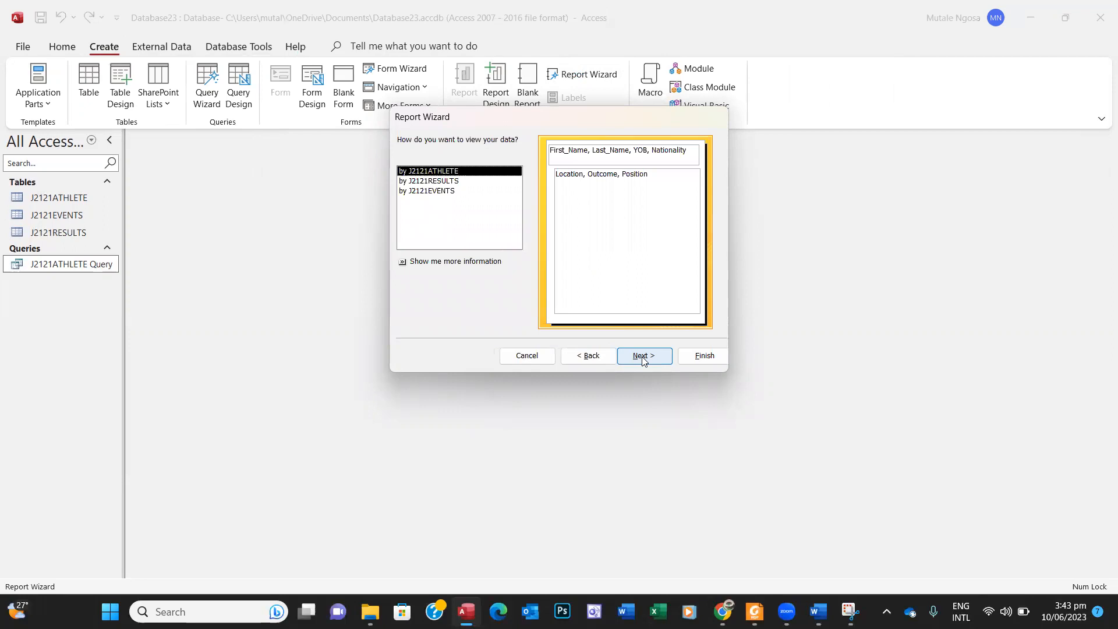
pyautogui.click(644, 361)
pyautogui.click(643, 359)
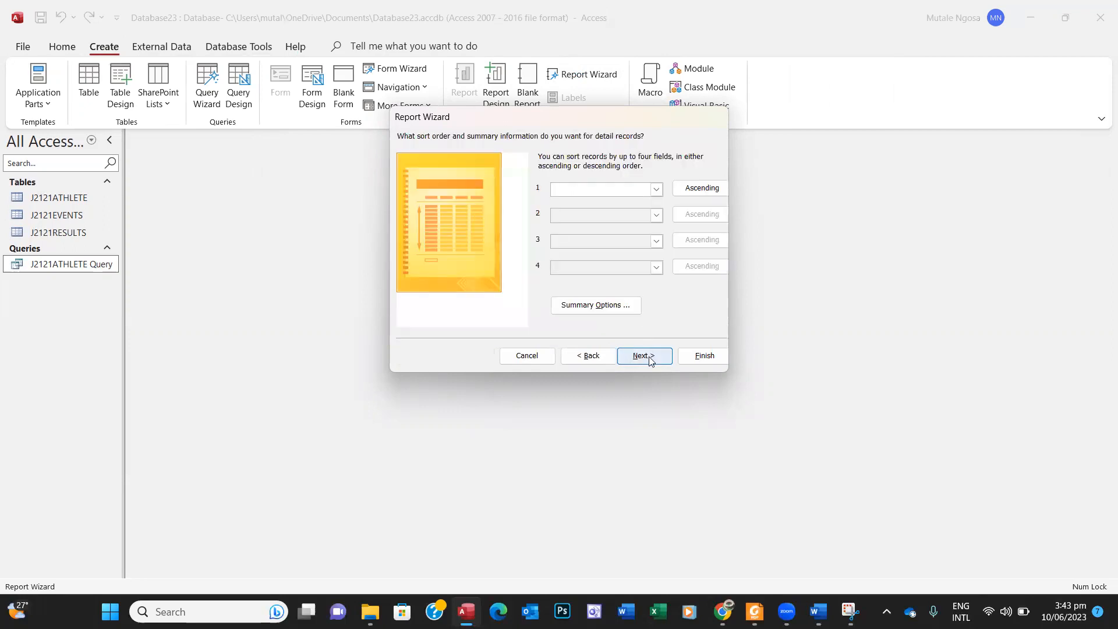
pyautogui.click(650, 360)
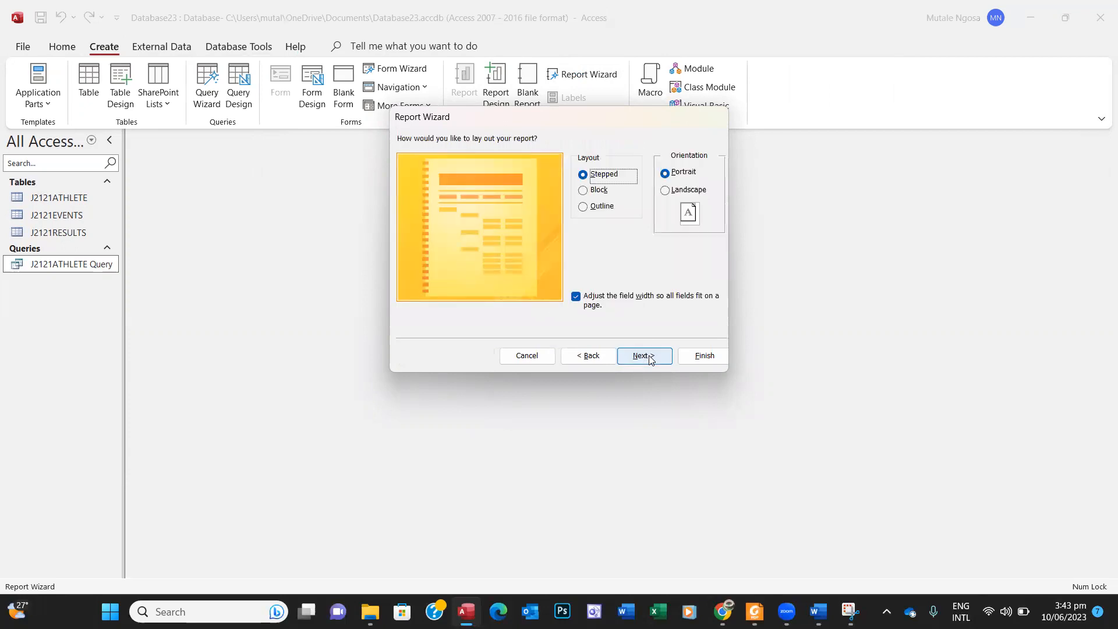
pyautogui.click(755, 612)
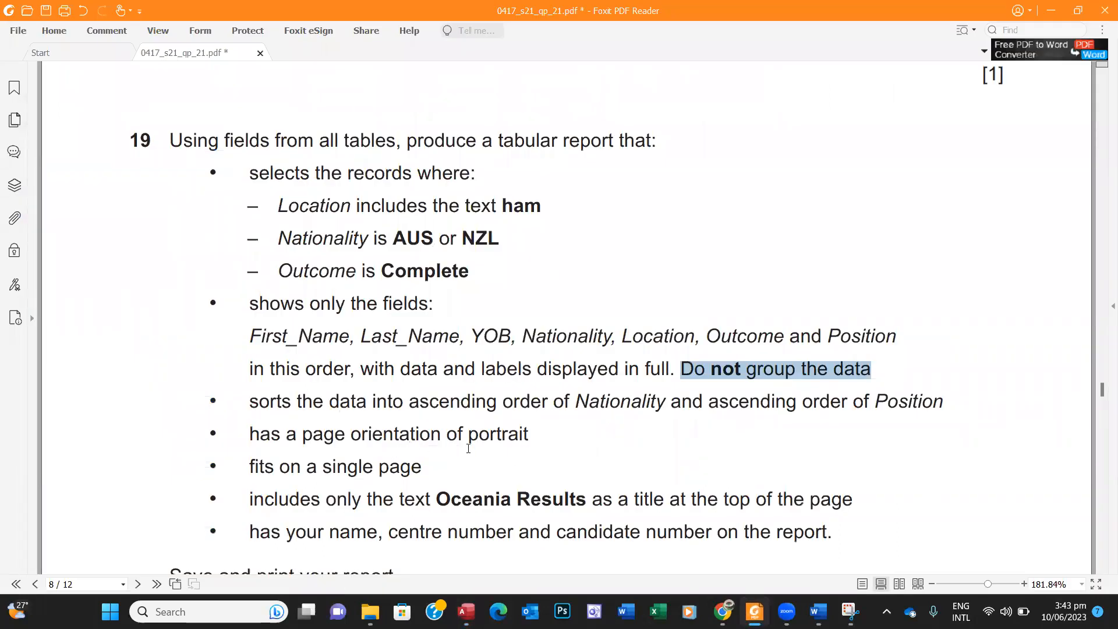
pyautogui.click(755, 611)
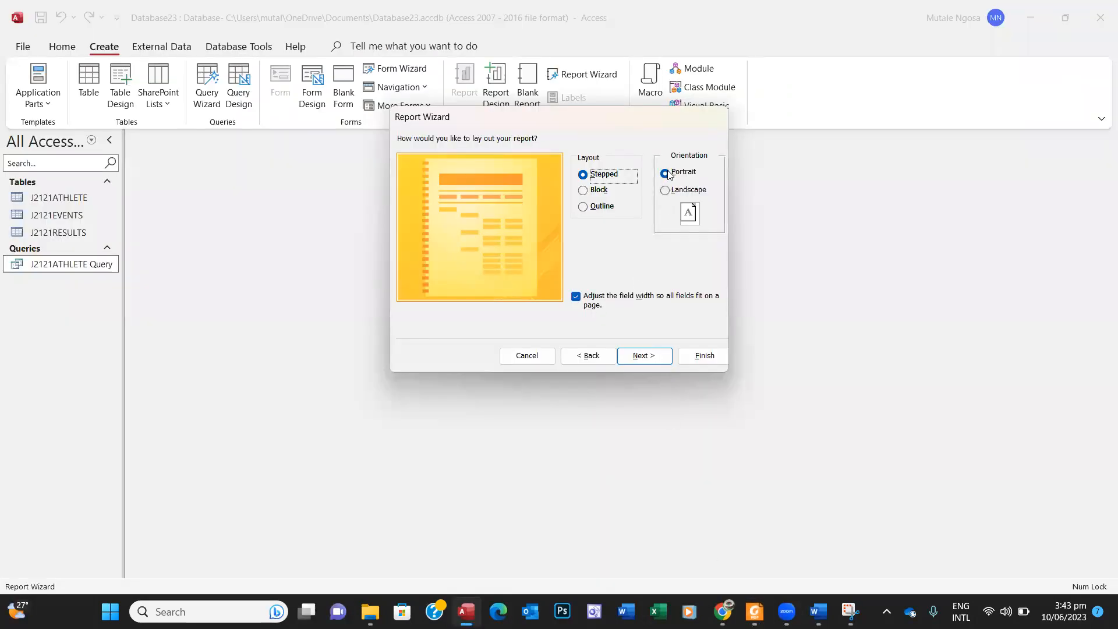
# Step: Finish the wizard to generate the J2121ATHLETE report and bring up its view options
pyautogui.click(644, 356)
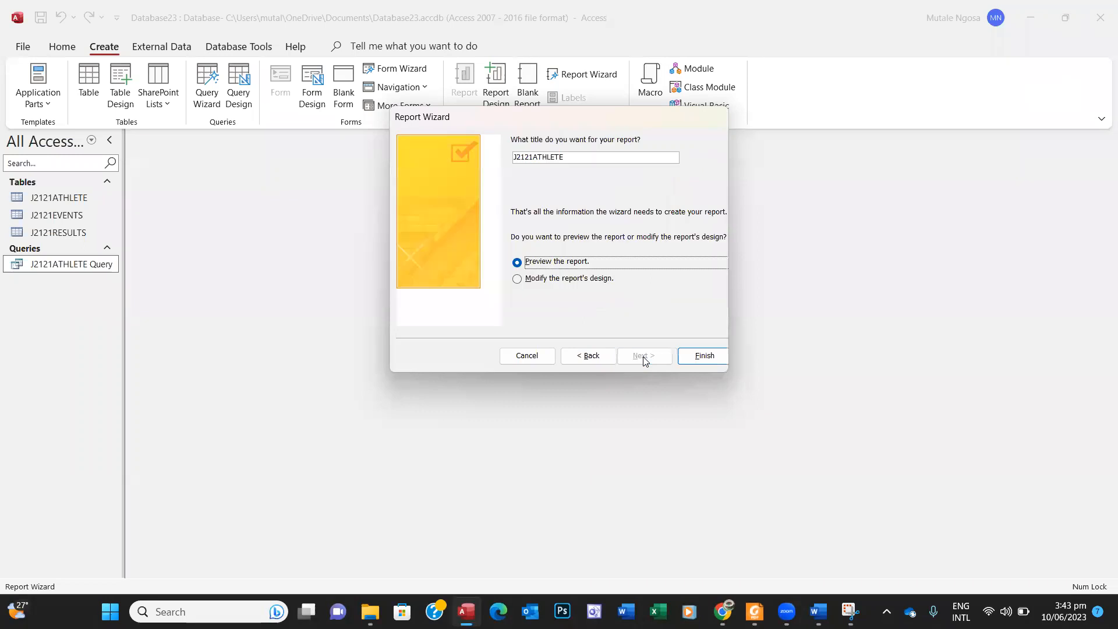
pyautogui.click(699, 356)
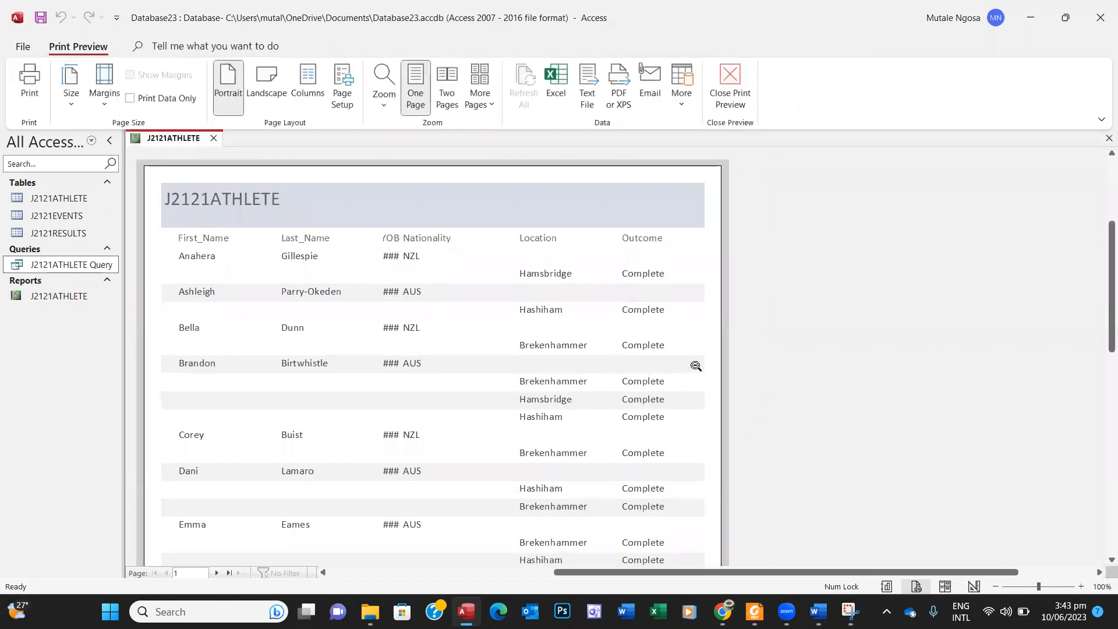
pyautogui.rightClick(767, 281)
# Step: Open the report in Design View and narrow the First_Name heading label
pyautogui.click(787, 327)
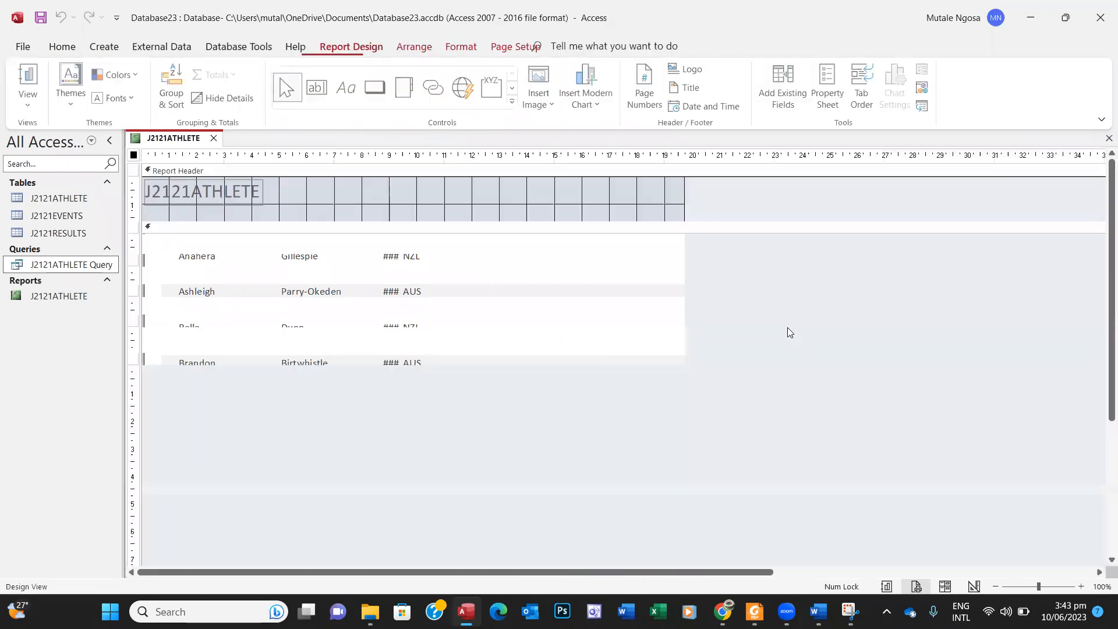
pyautogui.click(254, 244)
pyautogui.moveTo(258, 244); pyautogui.dragTo(220, 243)
pyautogui.click(294, 239)
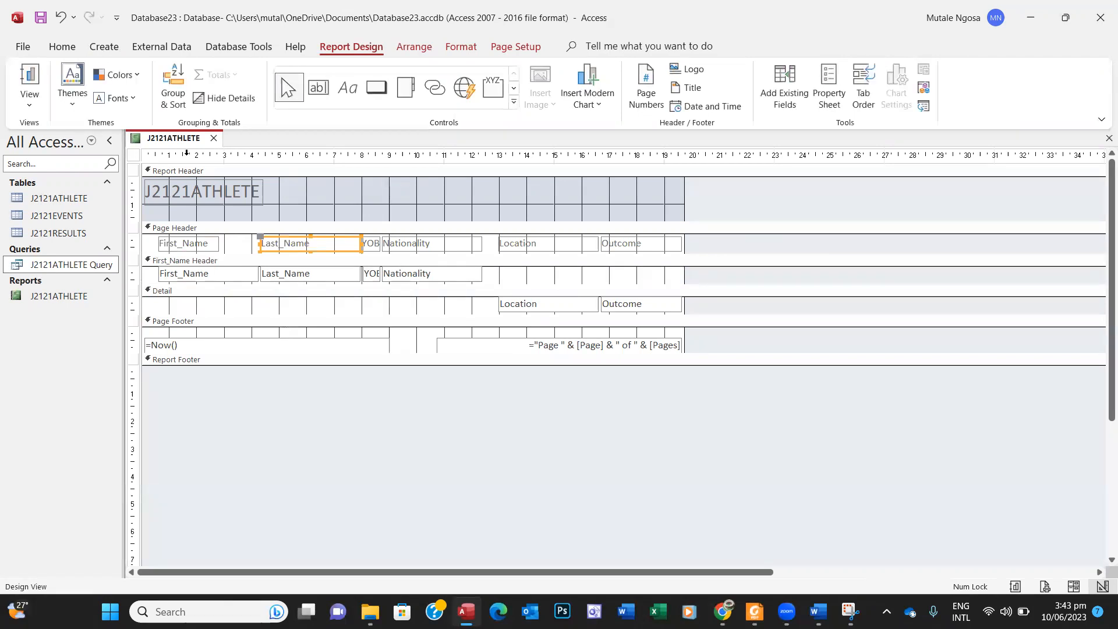
# Step: Save the report and switch it to Layout View
pyautogui.rightClick(173, 139)
pyautogui.click(210, 145)
pyautogui.click(29, 99)
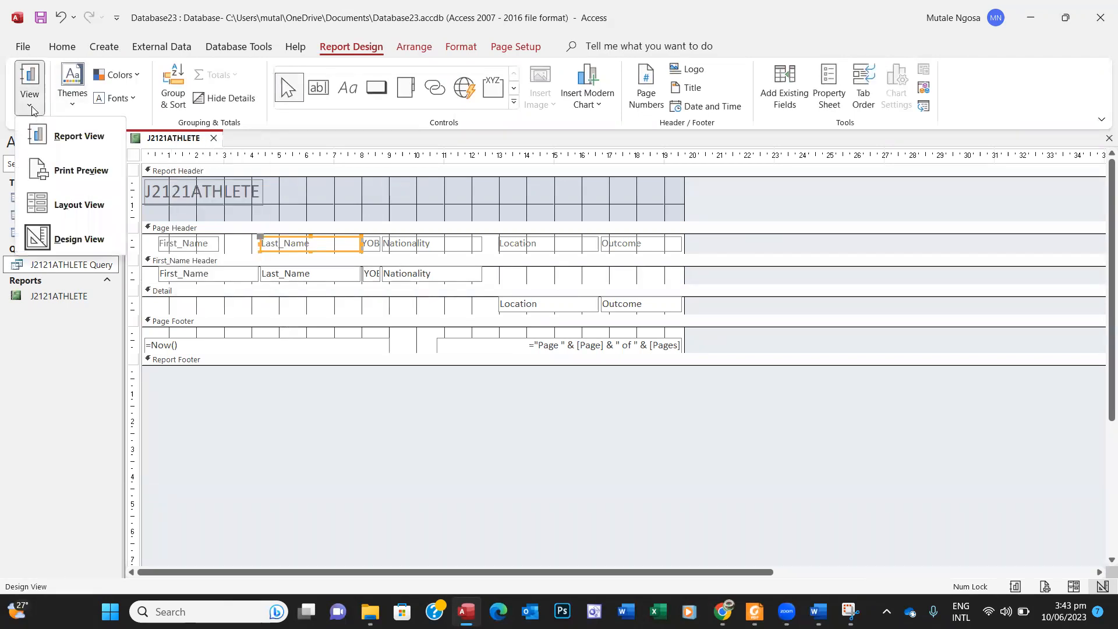
pyautogui.click(77, 206)
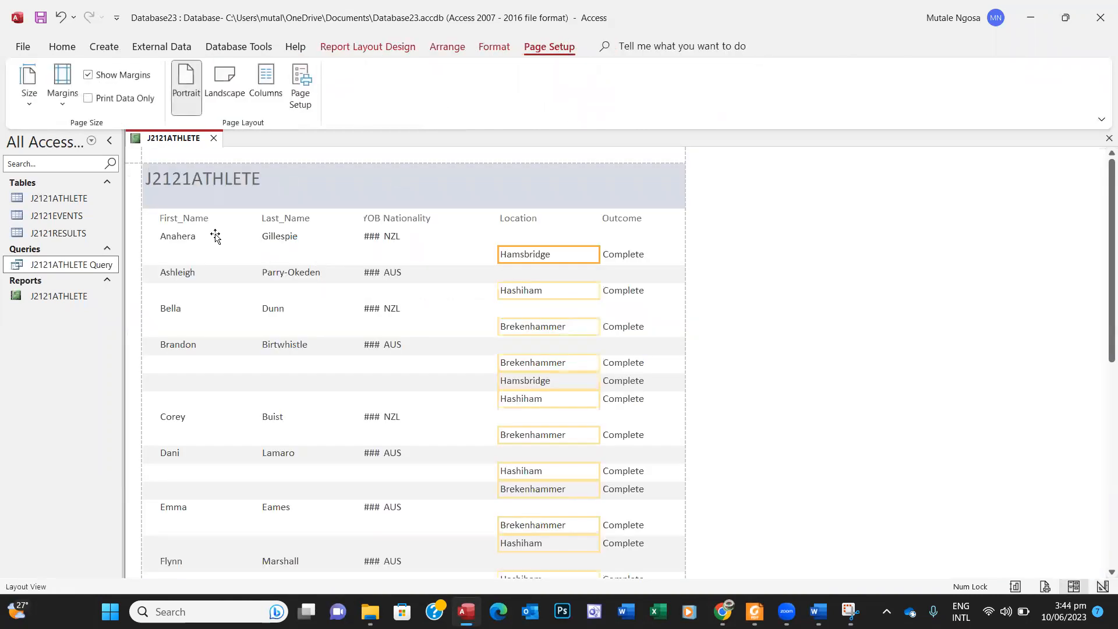
# Step: Narrow the First_Name column while keeping its heading fully visible
pyautogui.click(190, 219)
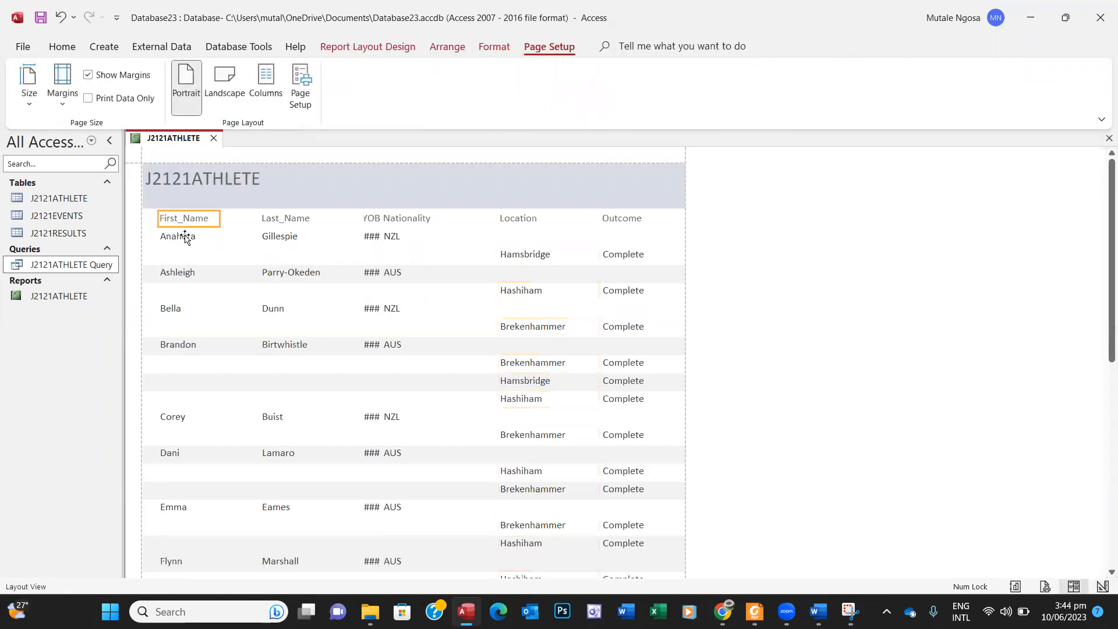
pyautogui.click(185, 238)
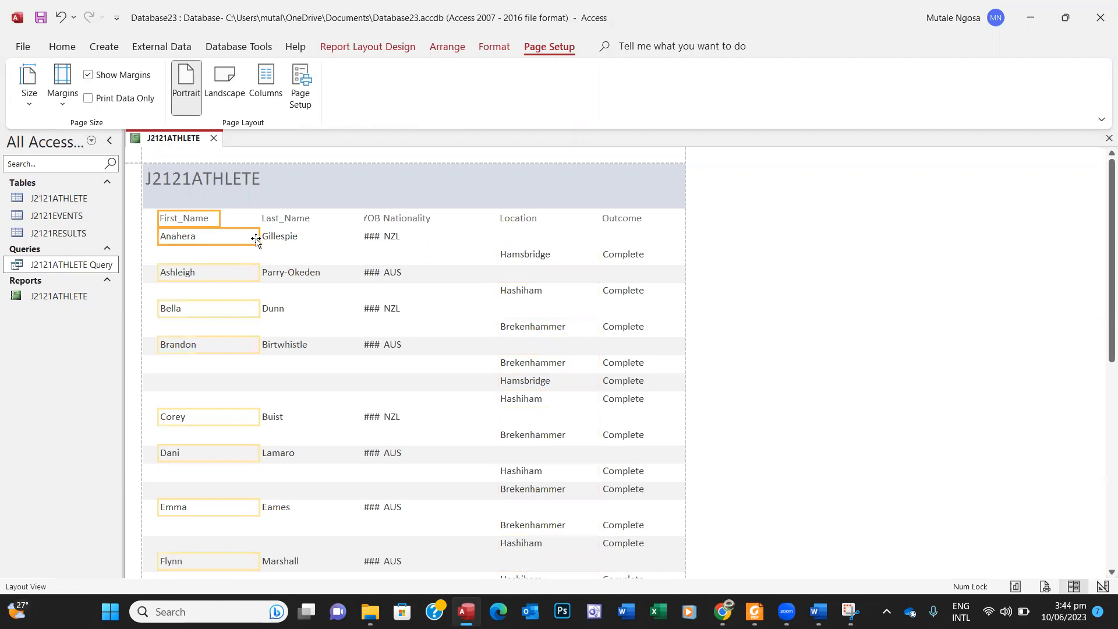
pyautogui.moveTo(257, 238); pyautogui.dragTo(216, 239)
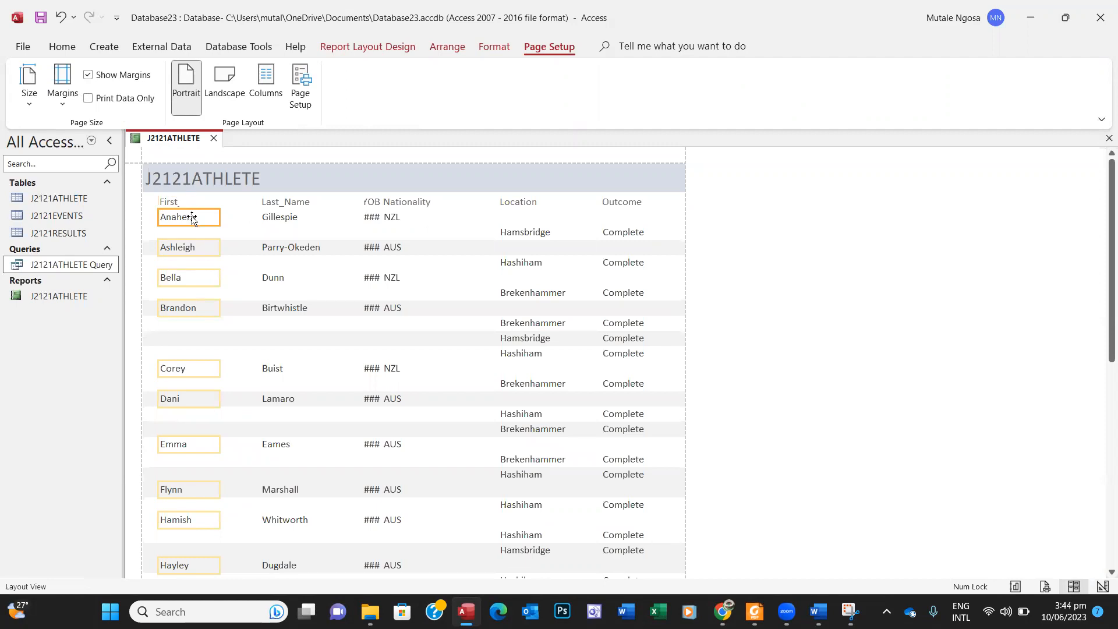
pyautogui.click(177, 203)
pyautogui.moveTo(180, 202); pyautogui.dragTo(217, 202)
# Step: Narrow the Last_Name column and move it right beside First_Name
pyautogui.click(279, 202)
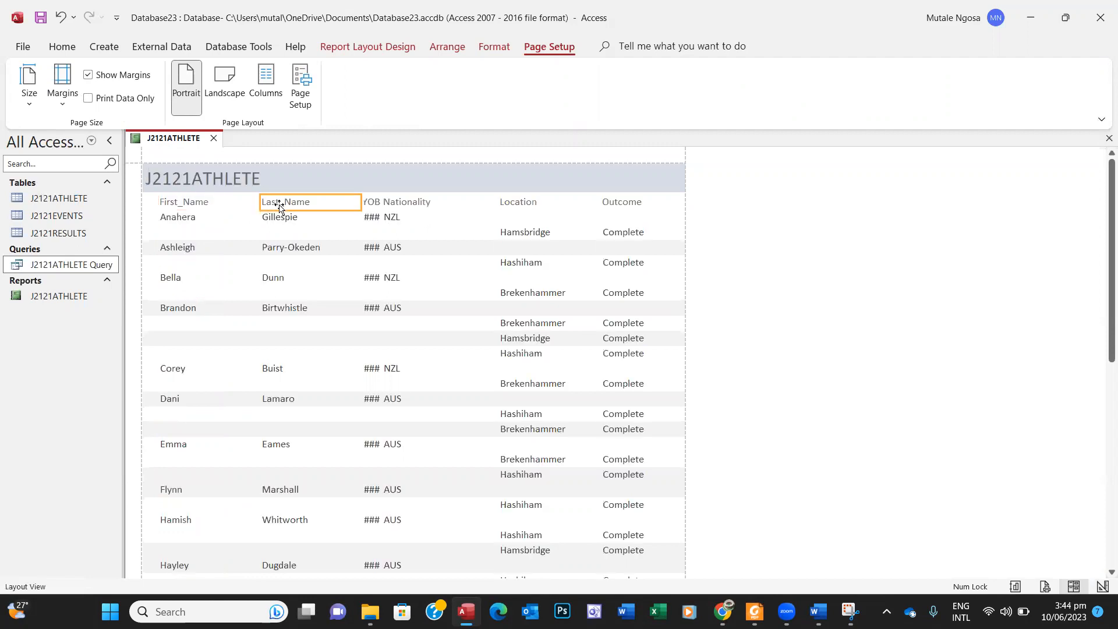
pyautogui.click(279, 219)
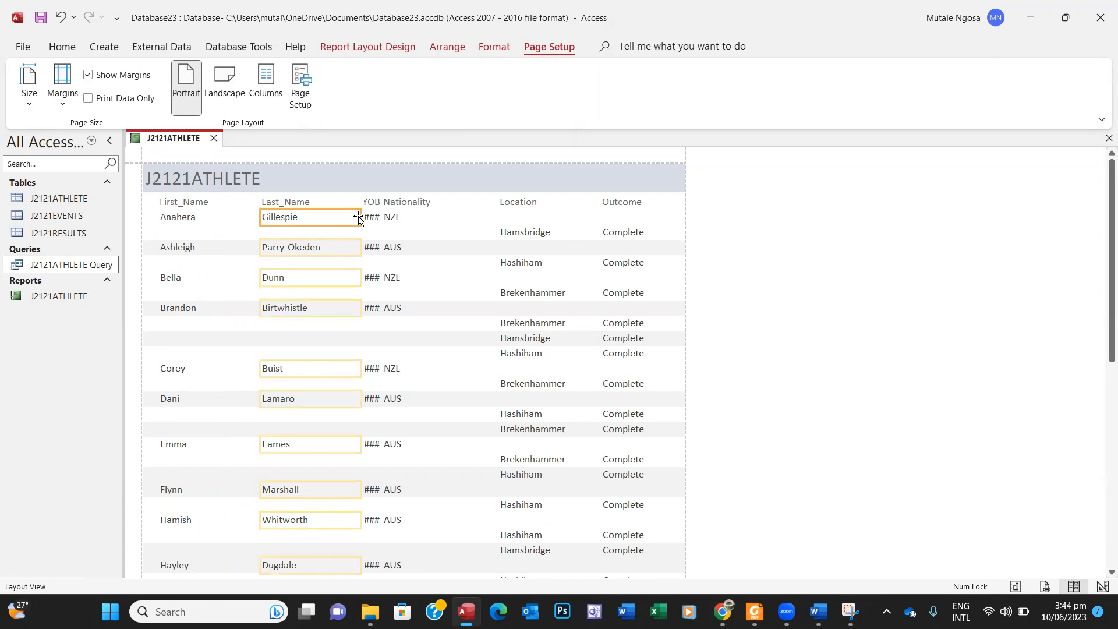
pyautogui.moveTo(359, 218); pyautogui.dragTo(329, 218)
pyautogui.click(302, 202)
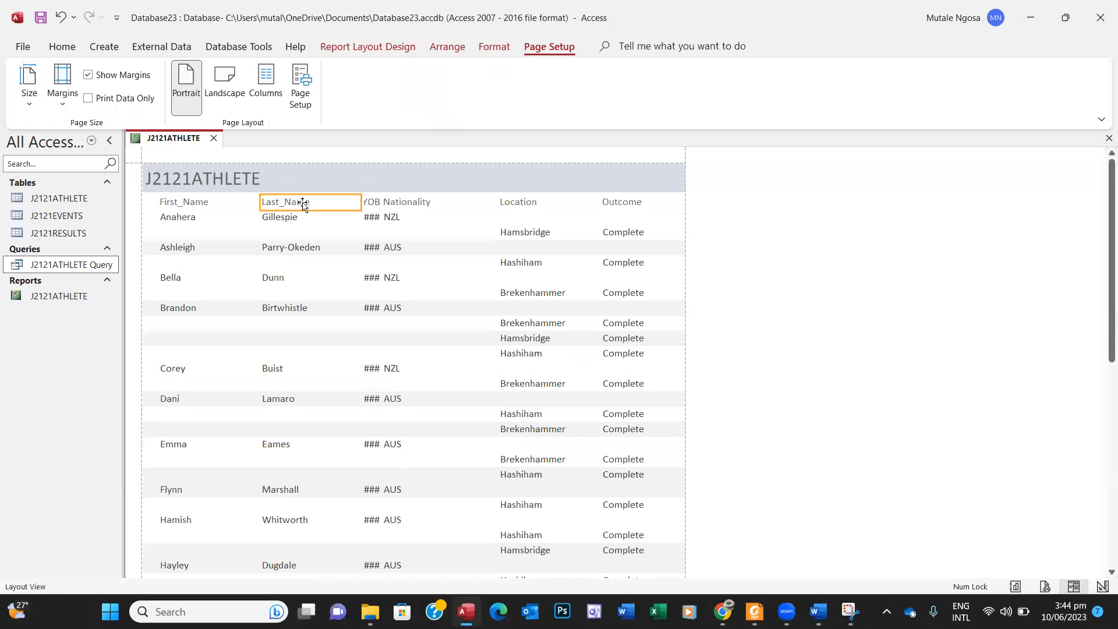
pyautogui.keyDown('shift'); pyautogui.click(300, 215); pyautogui.keyUp('shift')
pyautogui.moveTo(300, 202); pyautogui.dragTo(288, 203)
pyautogui.moveTo(252, 205); pyautogui.dragTo(262, 205)
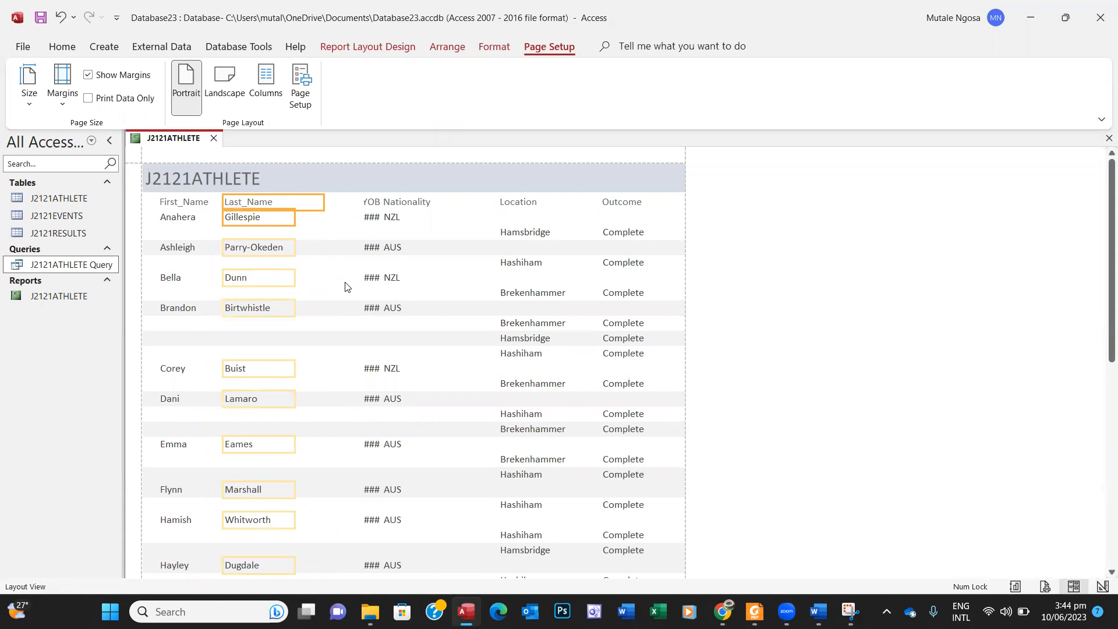
# Step: Widen the YOB column so full years show instead of ###
pyautogui.click(371, 204)
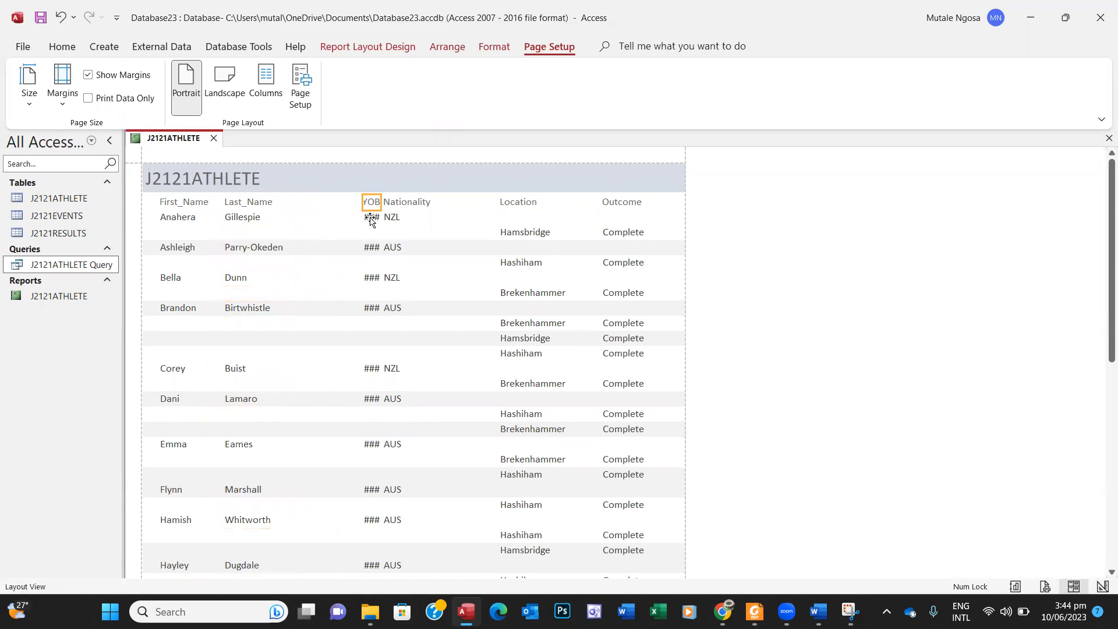
pyautogui.keyDown('shift'); pyautogui.click(371, 218); pyautogui.keyUp('shift')
pyautogui.moveTo(362, 204); pyautogui.dragTo(319, 204)
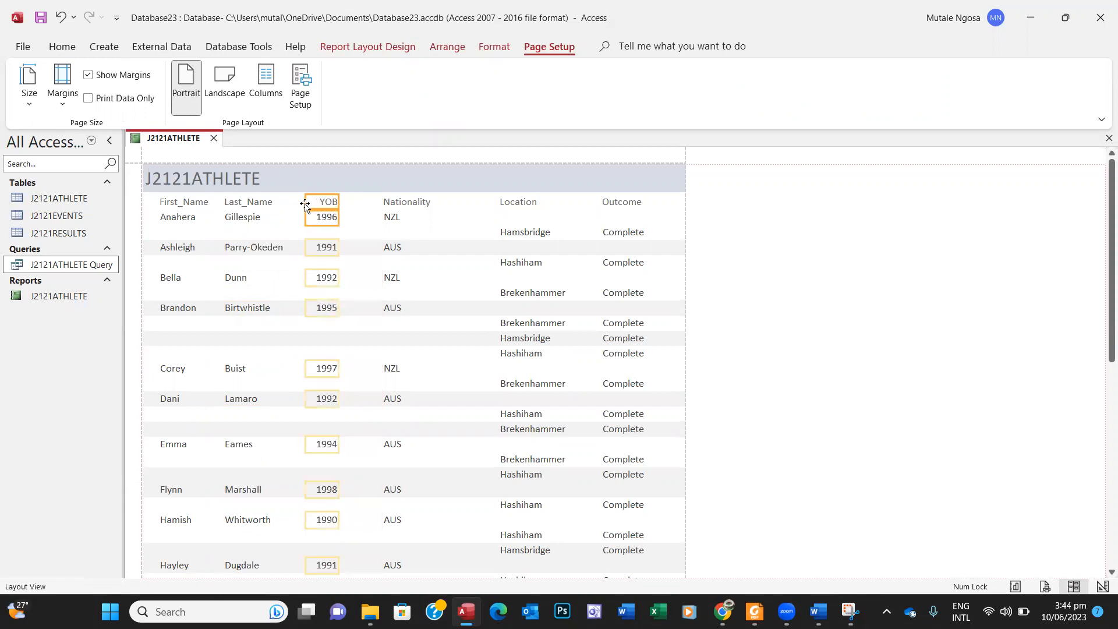
# Step: Narrow the Nationality column and move it left next to YOB
pyautogui.click(399, 203)
pyautogui.moveTo(481, 202); pyautogui.dragTo(442, 202)
pyautogui.click(404, 203)
pyautogui.click(404, 219)
pyautogui.click(409, 206)
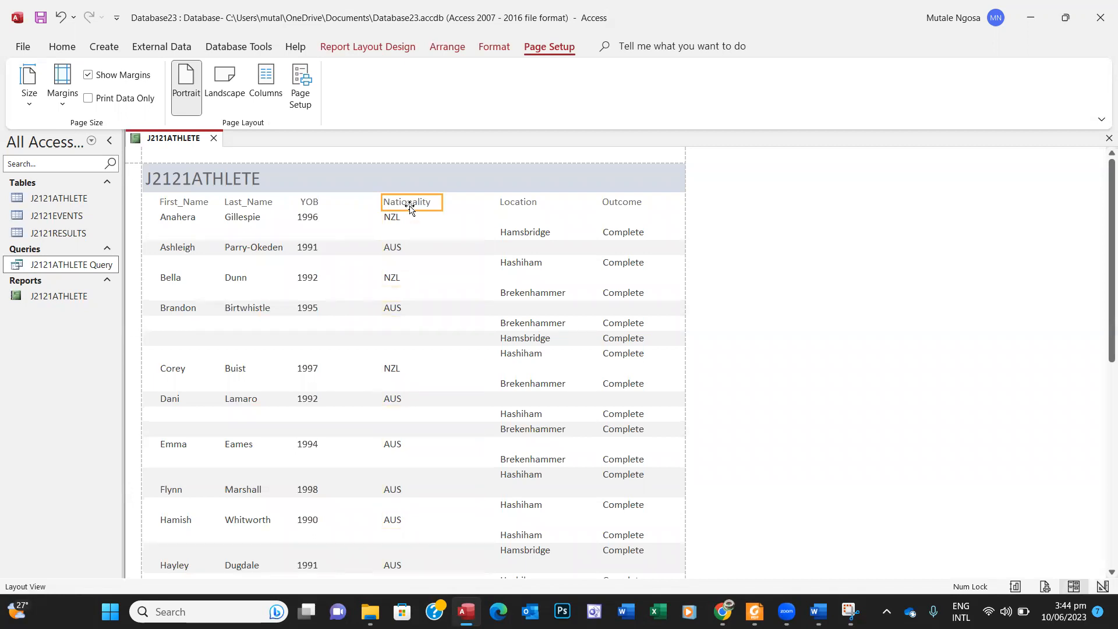
pyautogui.click(408, 217)
pyautogui.moveTo(482, 216); pyautogui.dragTo(430, 217)
pyautogui.click(420, 204)
pyautogui.keyDown('ctrl'); pyautogui.click(406, 218); pyautogui.keyUp('ctrl')
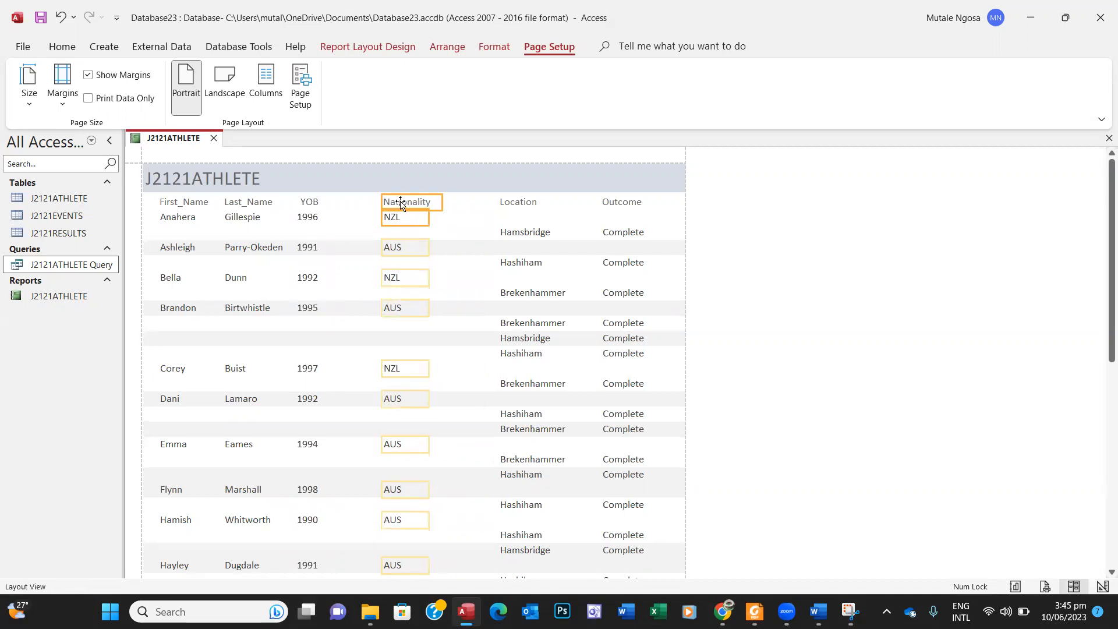
pyautogui.moveTo(361, 205); pyautogui.dragTo(346, 202)
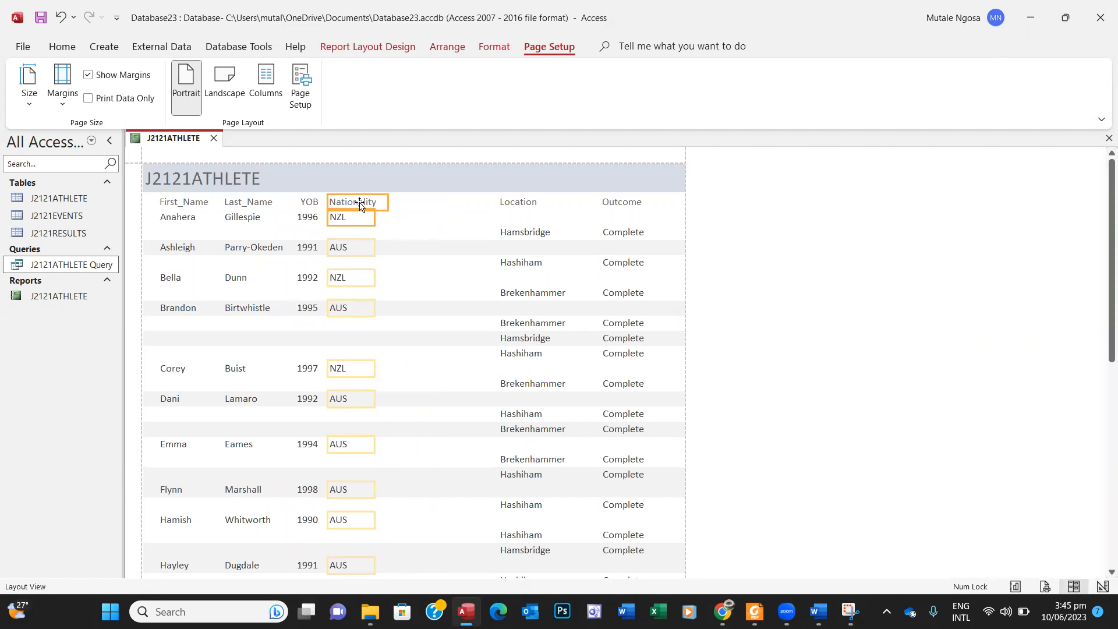
pyautogui.moveTo(363, 204); pyautogui.dragTo(366, 205)
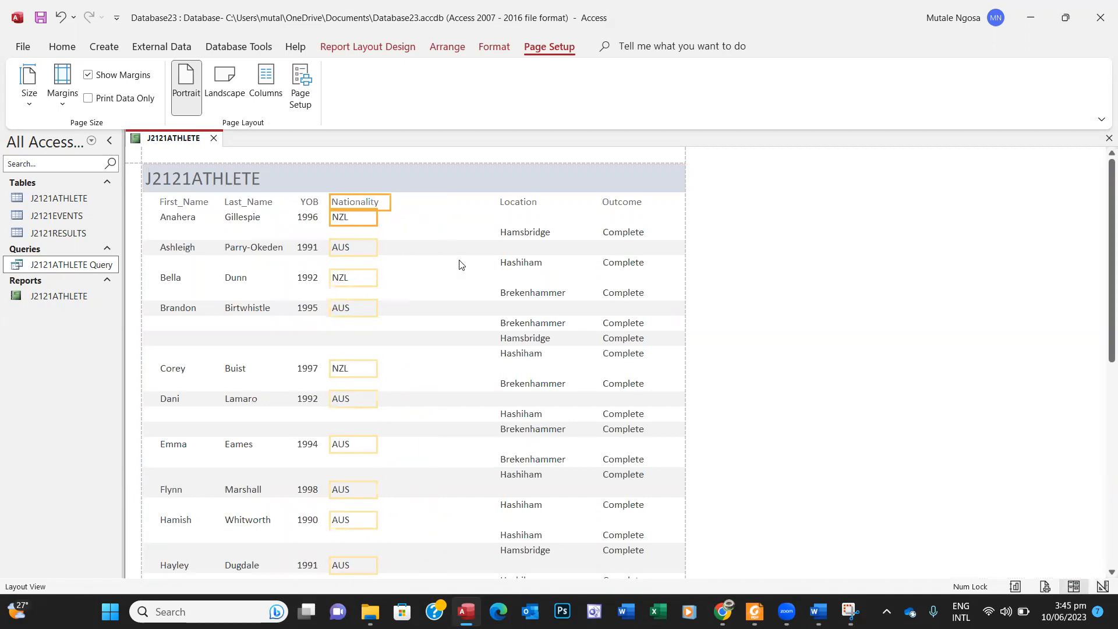
pyautogui.click(524, 202)
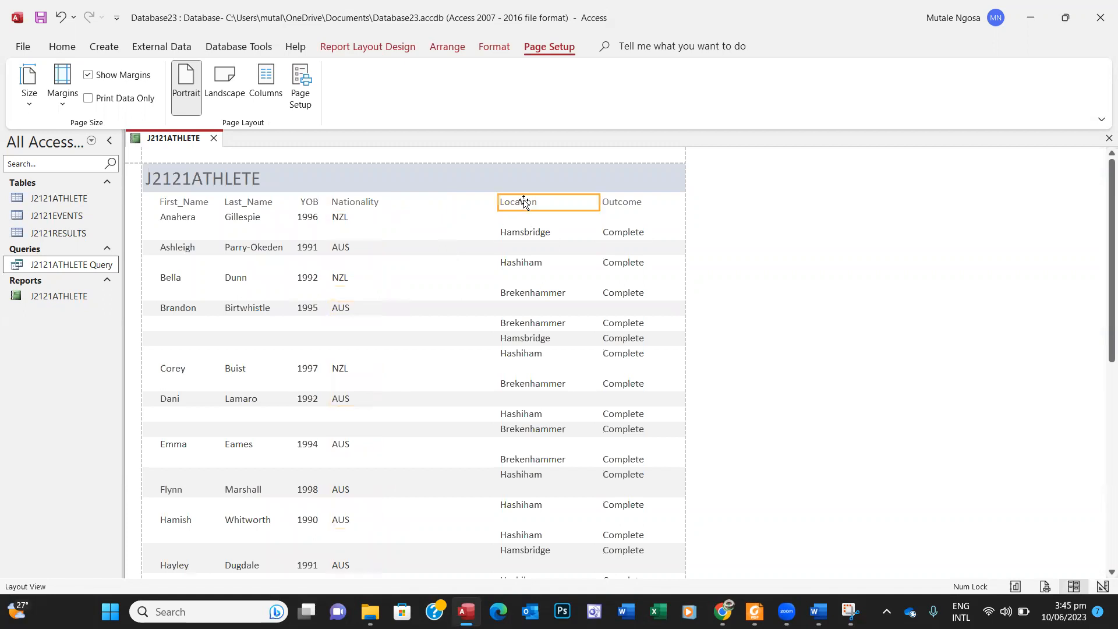
# Step: Narrow the Location column and shift it clear of Nationality
pyautogui.keyDown('ctrl'); pyautogui.click(521, 233); pyautogui.keyUp('ctrl')
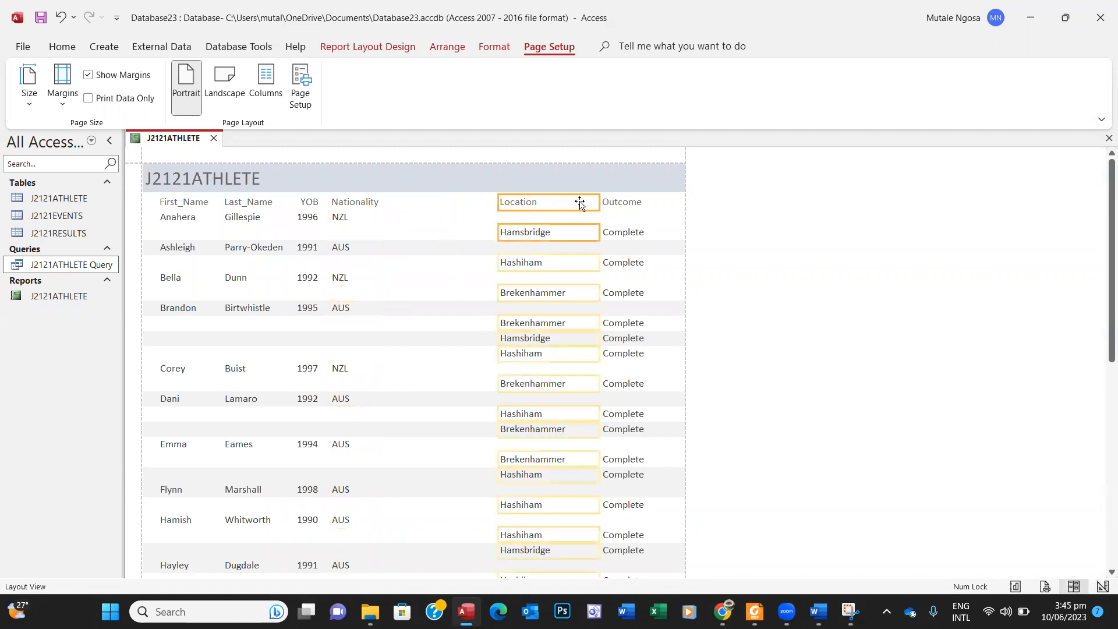
pyautogui.moveTo(598, 202); pyautogui.dragTo(578, 202)
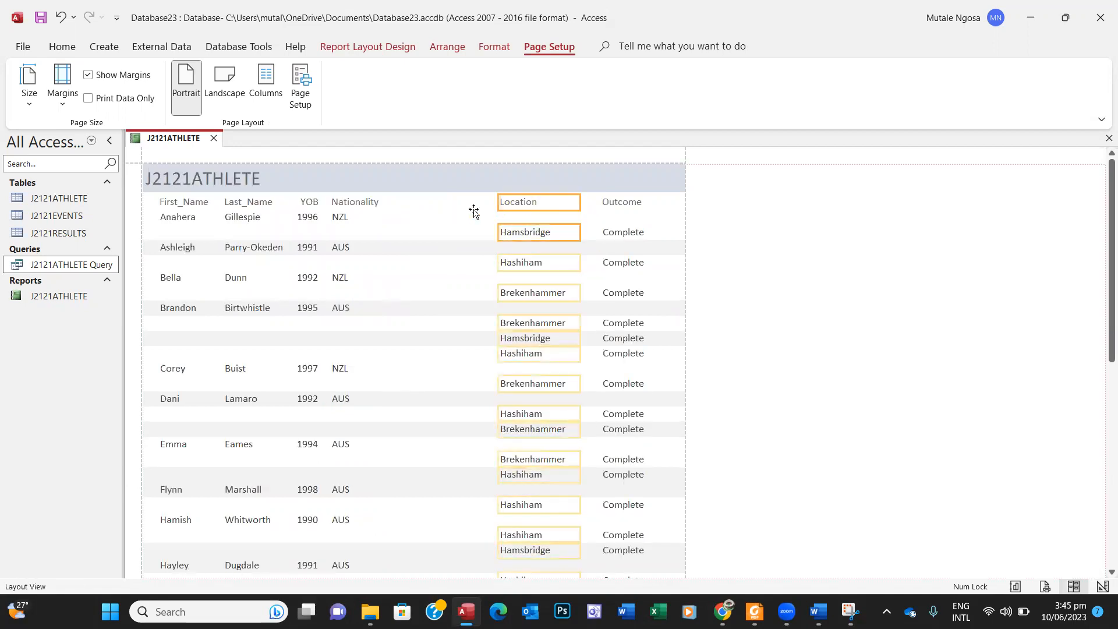
pyautogui.moveTo(420, 206); pyautogui.dragTo(419, 207)
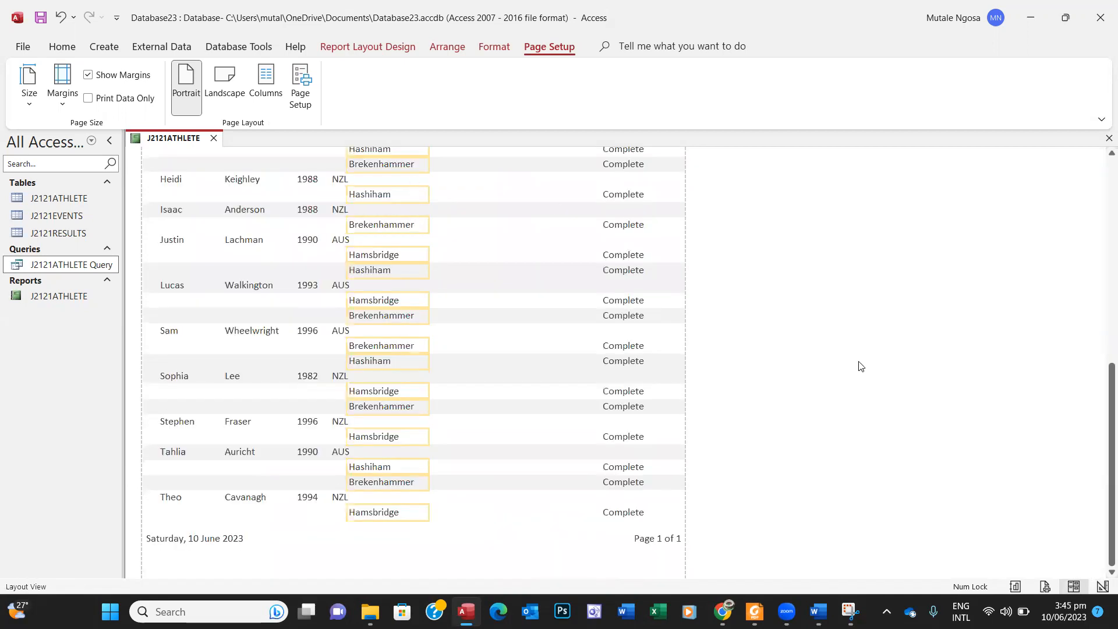
pyautogui.moveTo(1102, 413); pyautogui.dragTo(1093, 182)
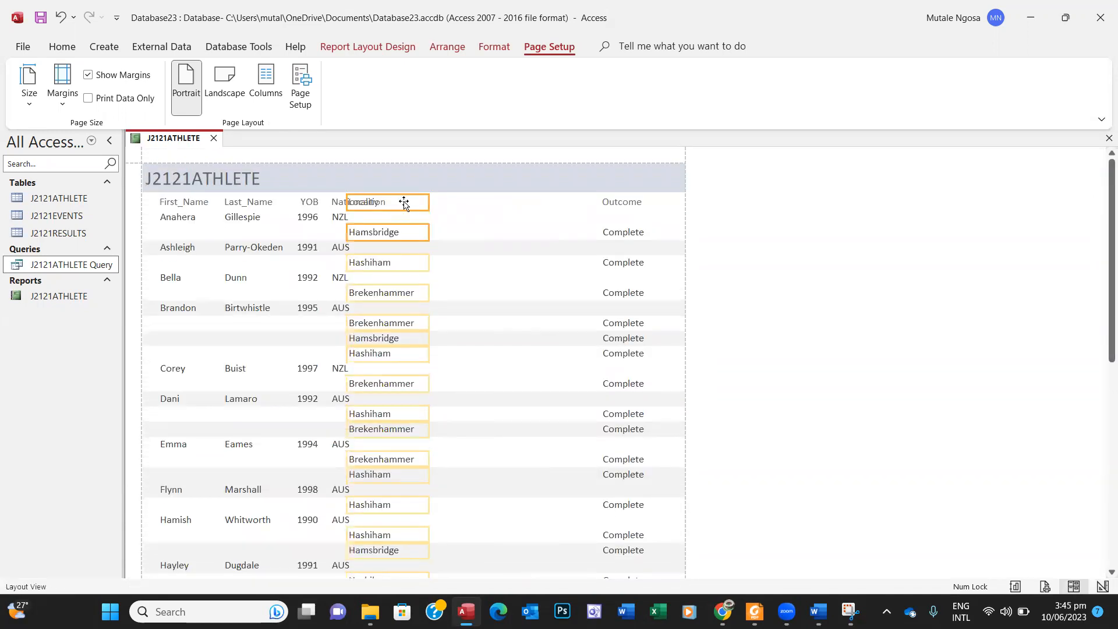
pyautogui.moveTo(411, 202); pyautogui.dragTo(422, 200)
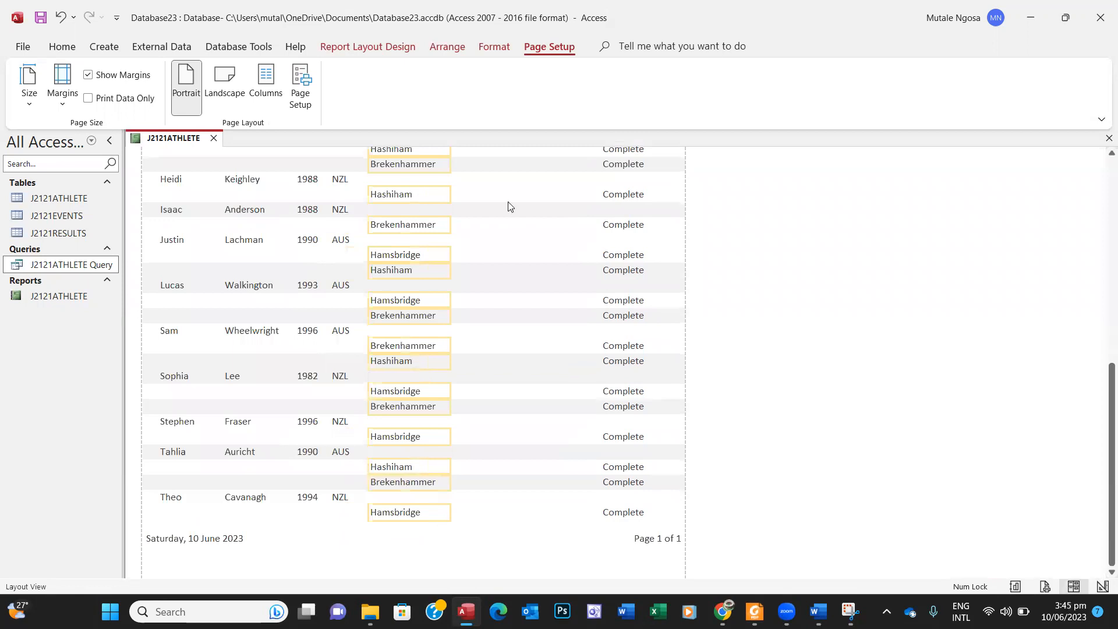
pyautogui.moveTo(1101, 365); pyautogui.dragTo(1102, 148)
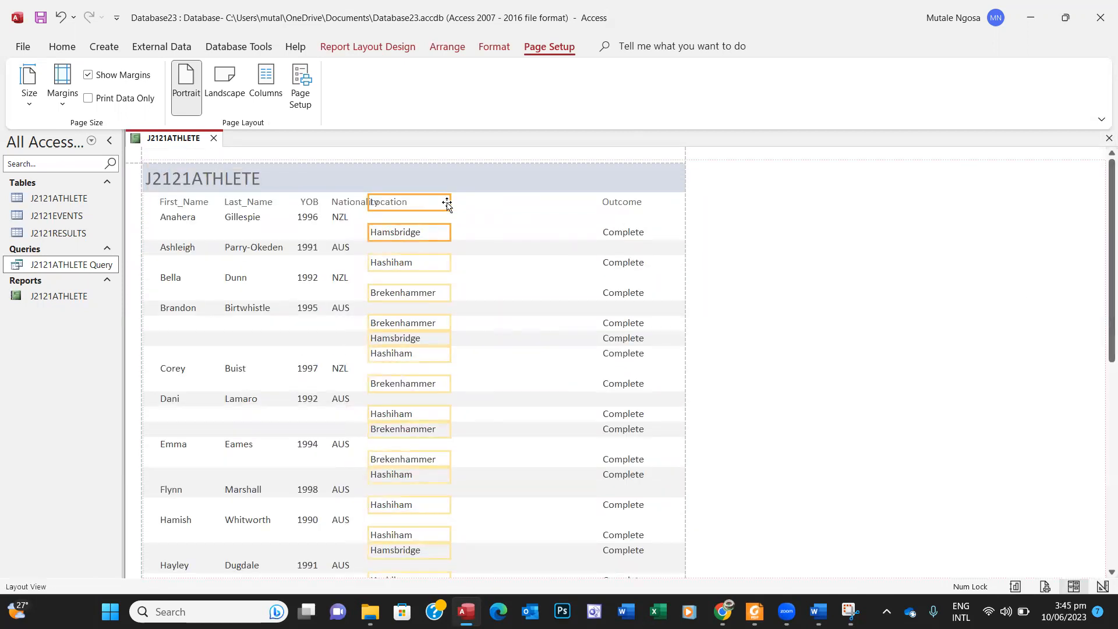
pyautogui.moveTo(455, 204); pyautogui.dragTo(458, 201)
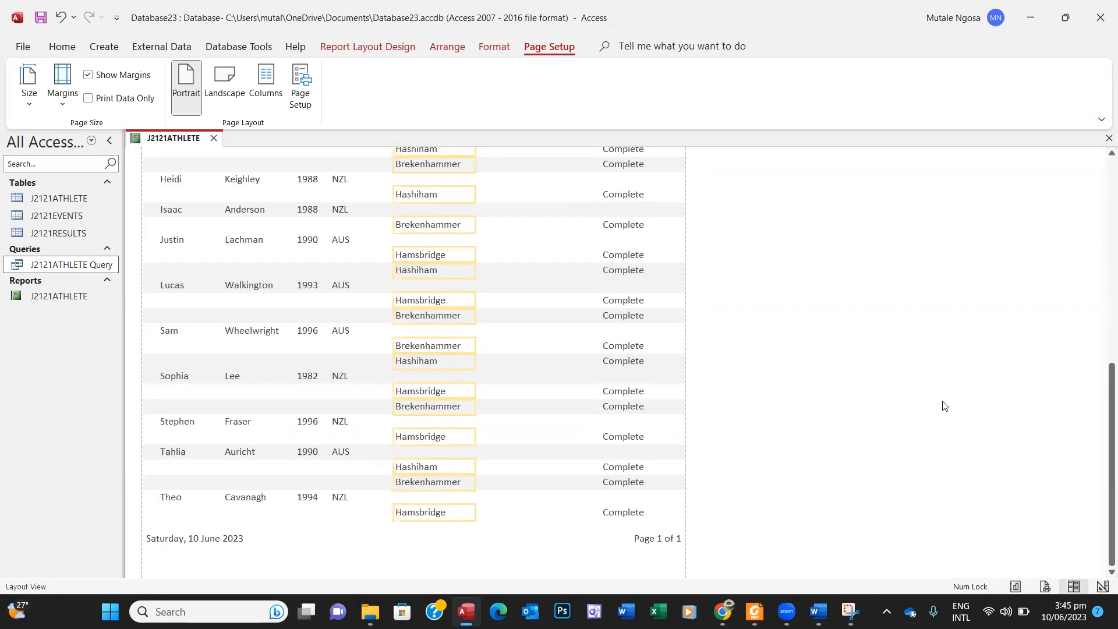
pyautogui.moveTo(1102, 471); pyautogui.dragTo(1100, 250)
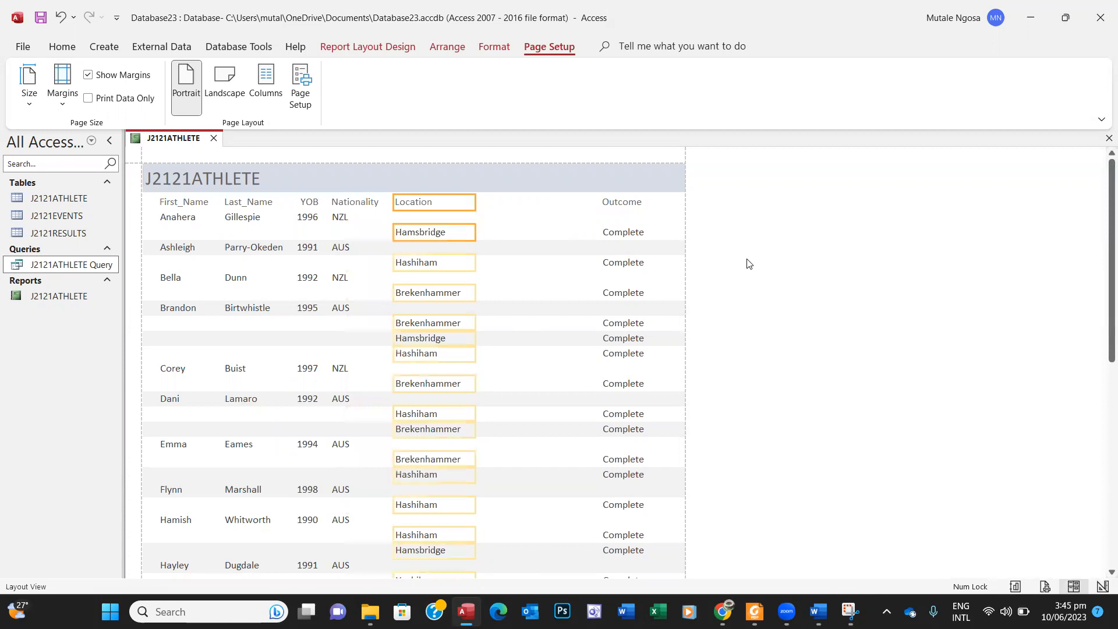
# Step: Select the Outcome column and drag it left
pyautogui.click(621, 202)
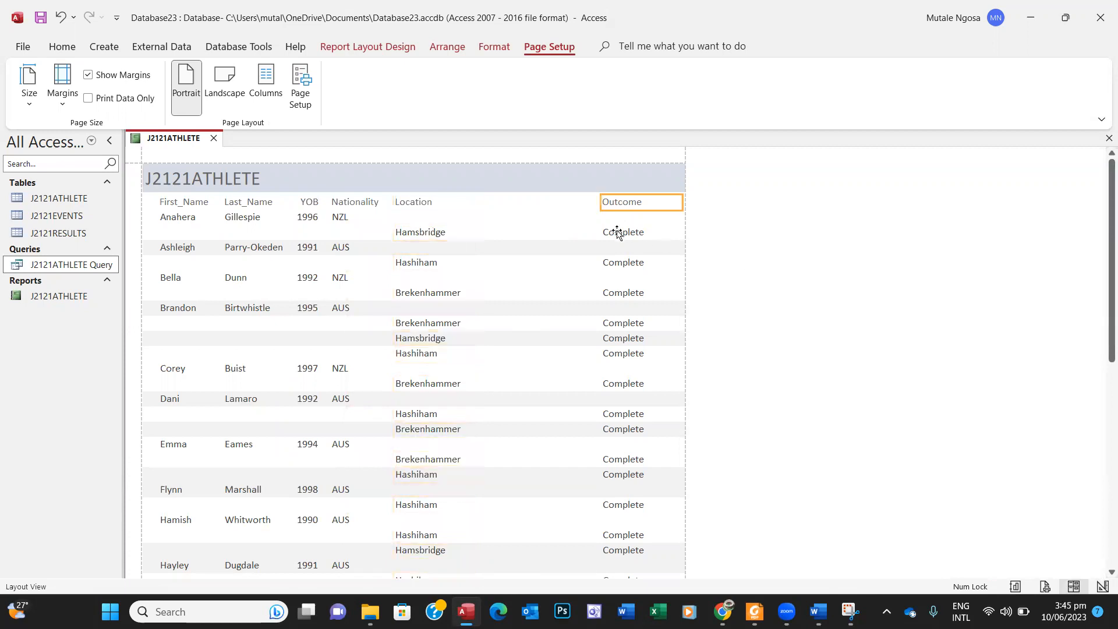
pyautogui.keyDown('shift'); pyautogui.click(617, 231); pyautogui.keyUp('shift')
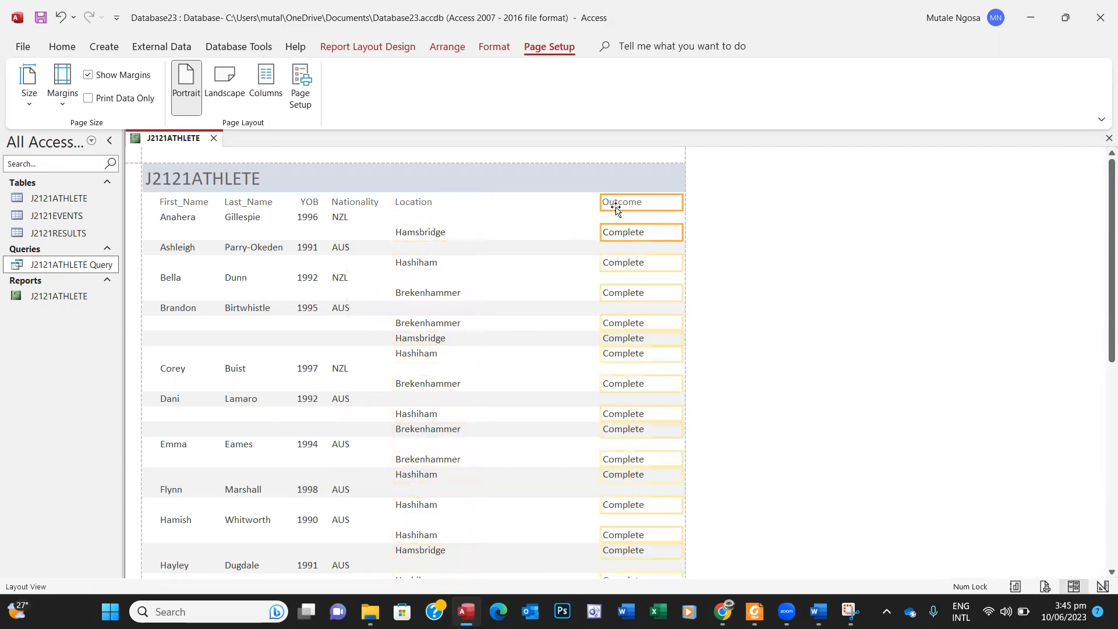
pyautogui.moveTo(557, 204); pyautogui.dragTo(518, 198)
pyautogui.scroll(-10, 519, 198)
pyautogui.moveTo(1101, 425); pyautogui.dragTo(1103, 231)
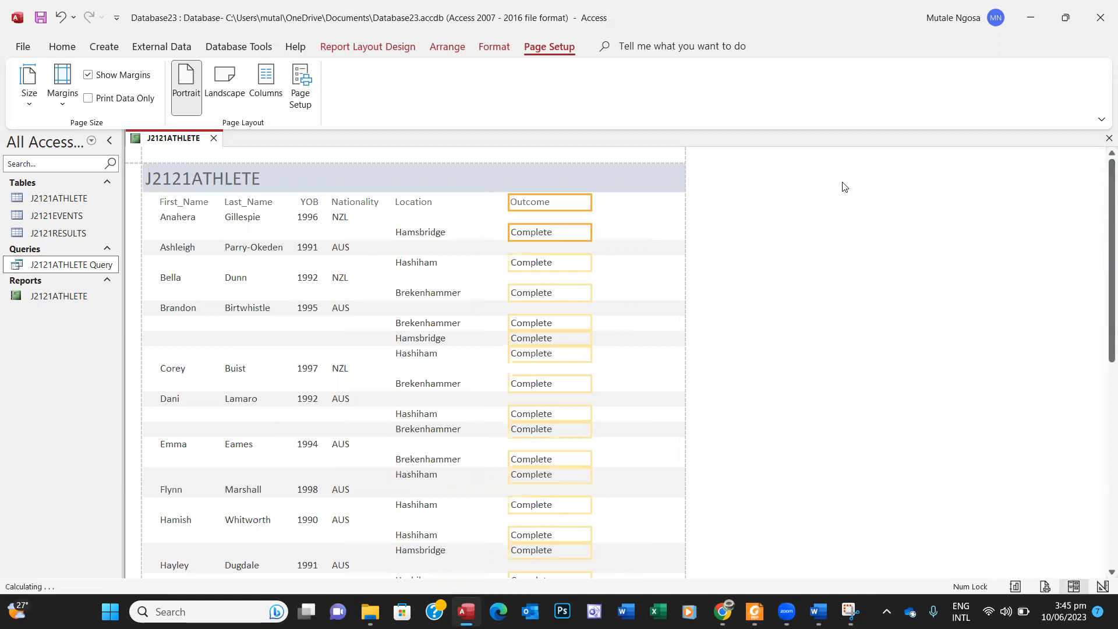
# Step: Shift the Location and Nationality columns slightly right to even the spacing
pyautogui.click(420, 203)
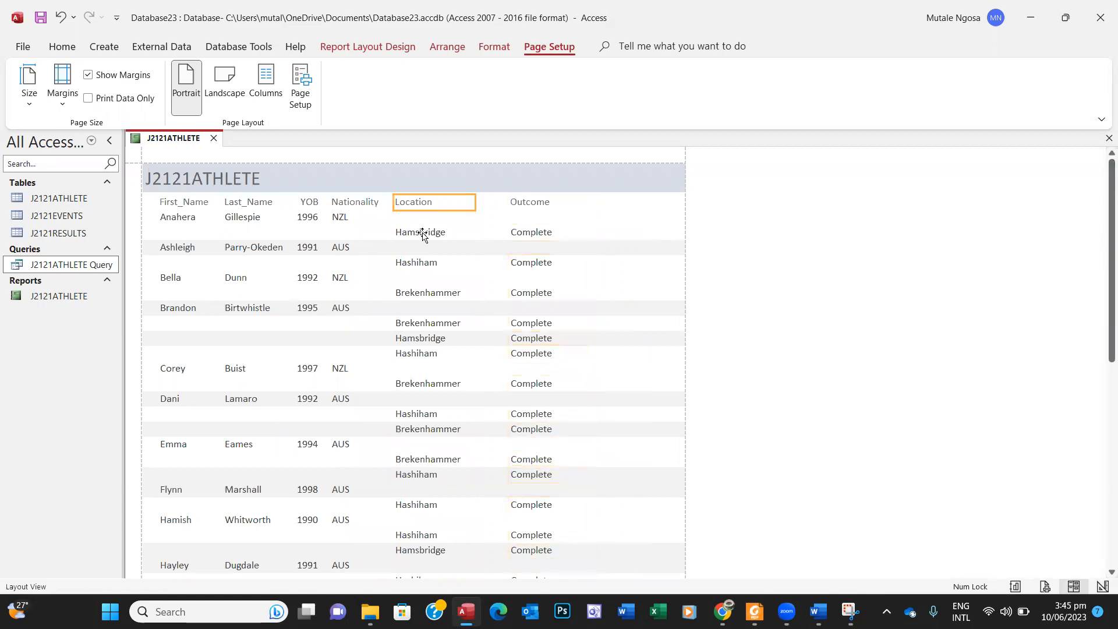
pyautogui.moveTo(422, 202); pyautogui.dragTo(440, 203)
pyautogui.moveTo(1102, 419); pyautogui.dragTo(1091, 155)
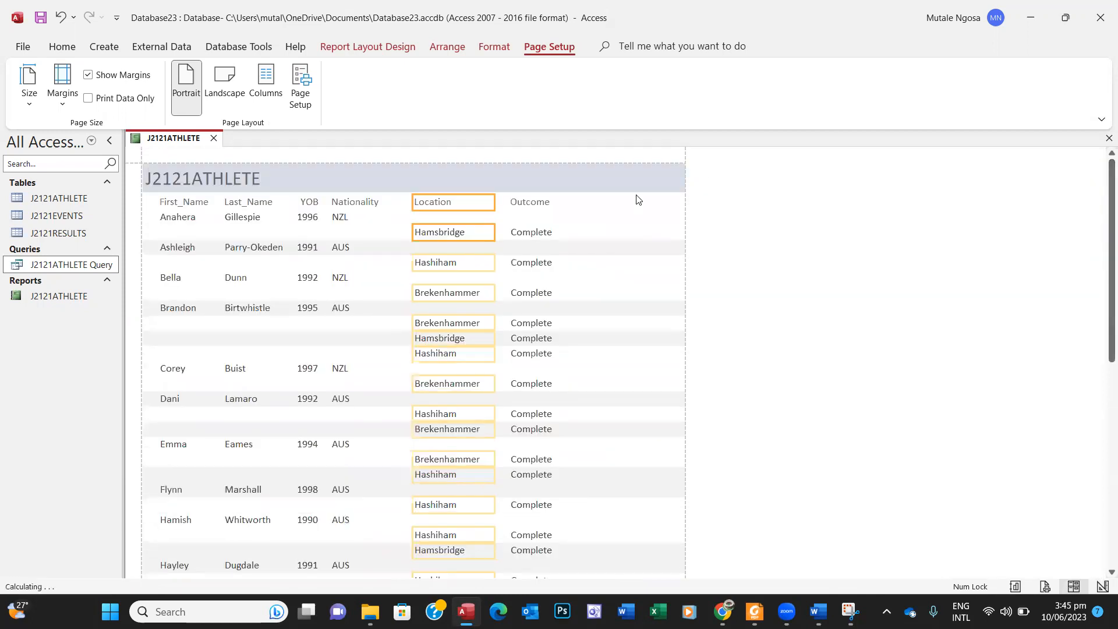
pyautogui.click(348, 203)
pyautogui.keyDown('ctrl'); pyautogui.click(338, 218); pyautogui.keyUp('ctrl')
pyautogui.moveTo(351, 204); pyautogui.dragTo(362, 203)
# Step: Select the detail rows and report title, then switch to the question paper PDF
pyautogui.click(847, 322)
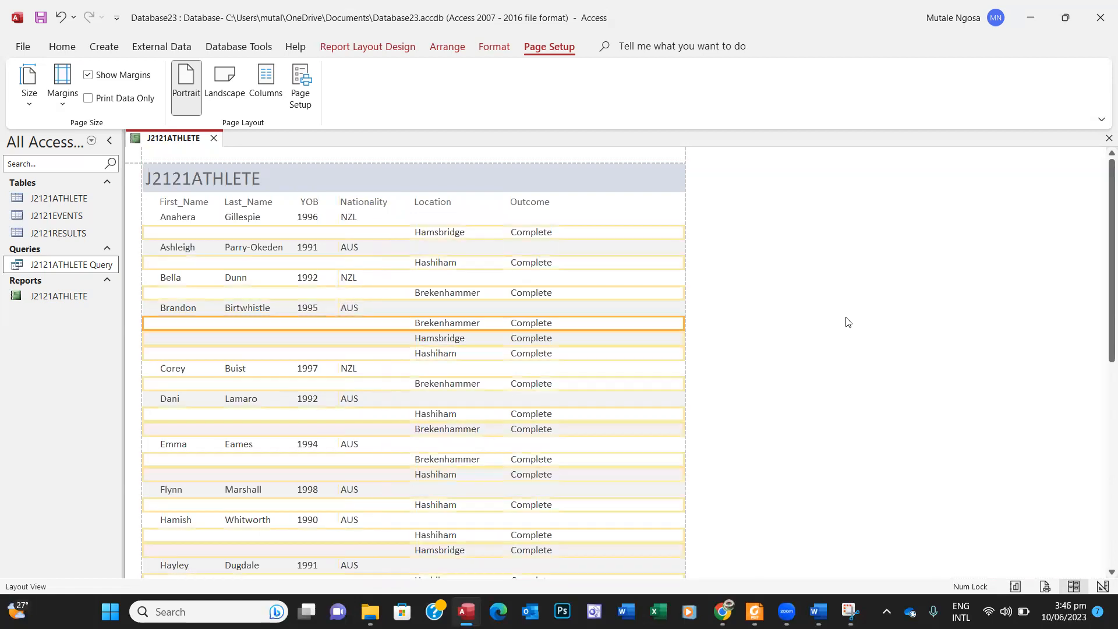
pyautogui.click(802, 278)
pyautogui.click(768, 248)
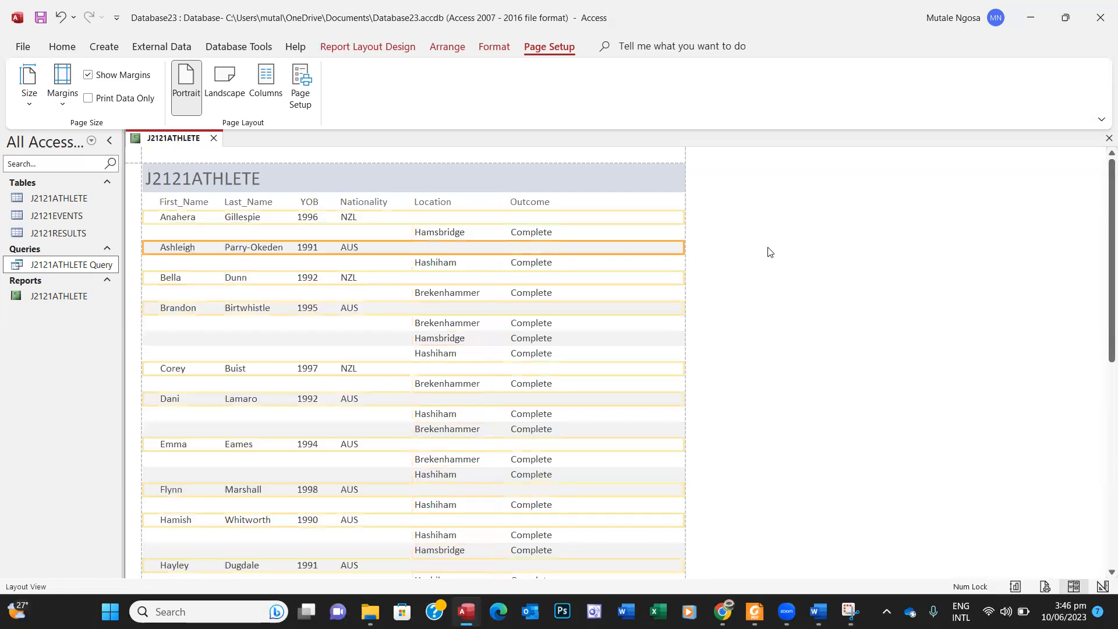
pyautogui.click(378, 175)
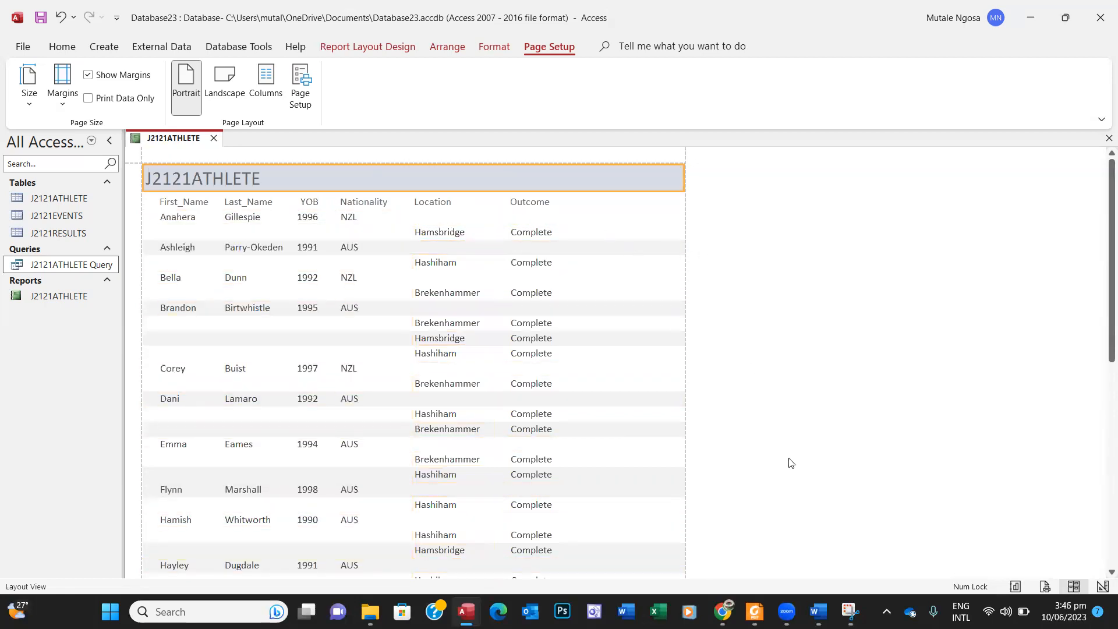
pyautogui.click(754, 612)
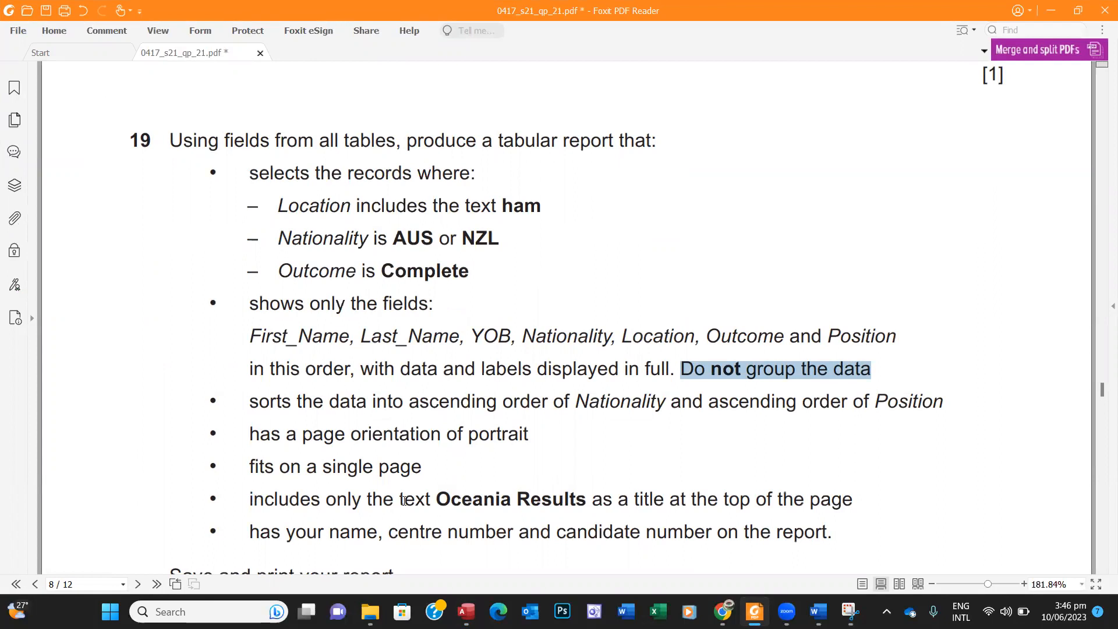
# Step: Select the title text 'Oceania Results' in question 19, then return to the Access report
pyautogui.moveTo(441, 499); pyautogui.dragTo(583, 499)
pyautogui.hotkey('ctrl', 'c')
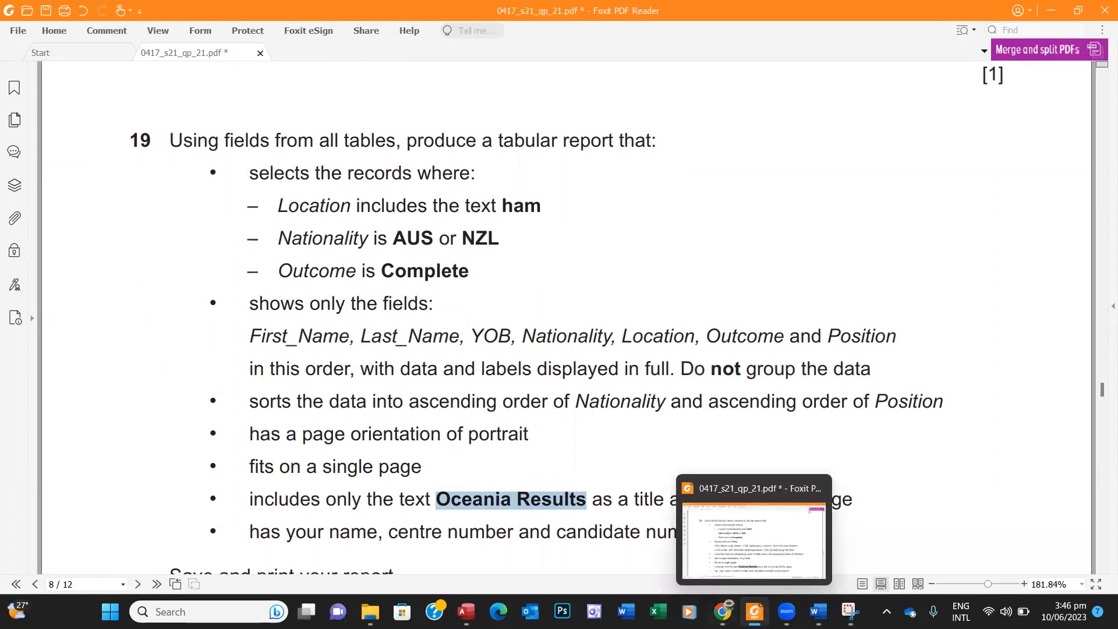
pyautogui.click(757, 608)
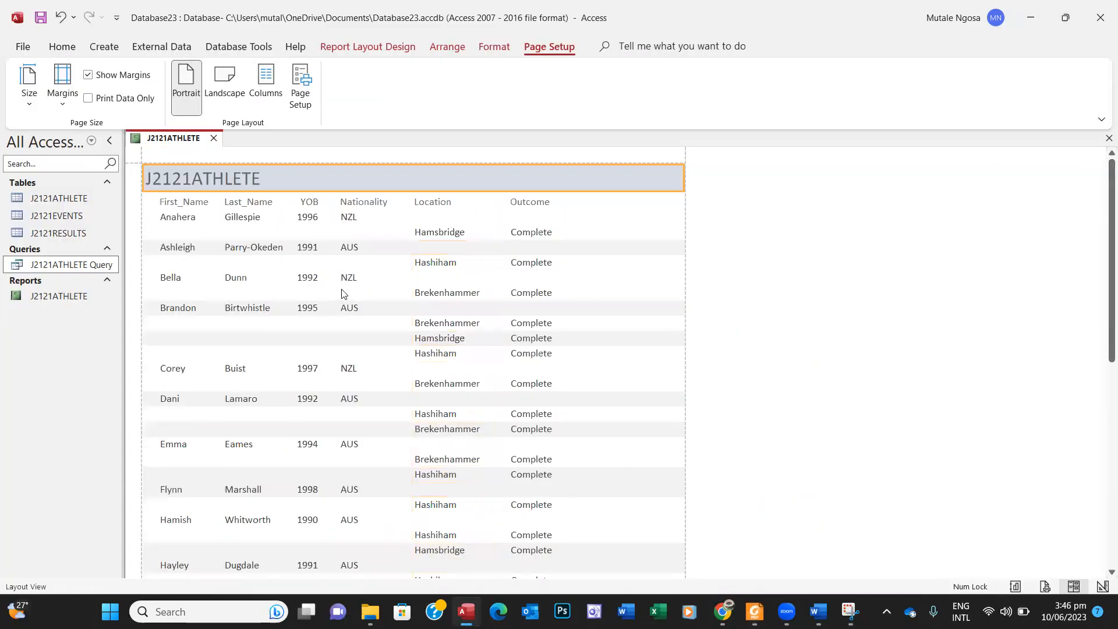
# Step: Replace the J2121ATHLETE report title with 'Oceania Results'
pyautogui.click(262, 179)
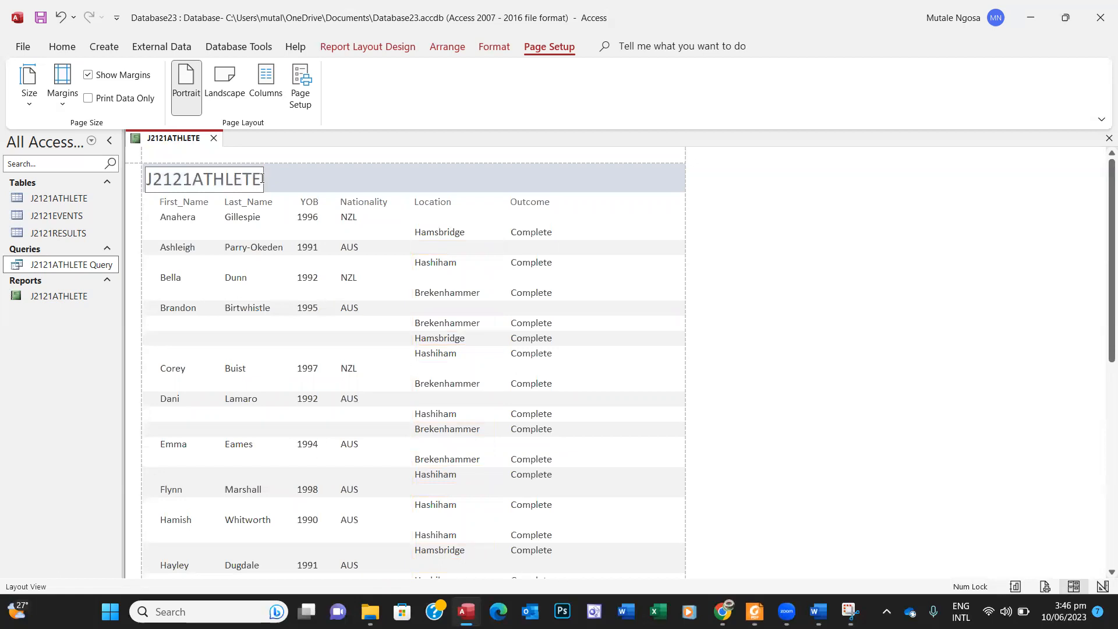
pyautogui.moveTo(262, 179); pyautogui.dragTo(145, 180)
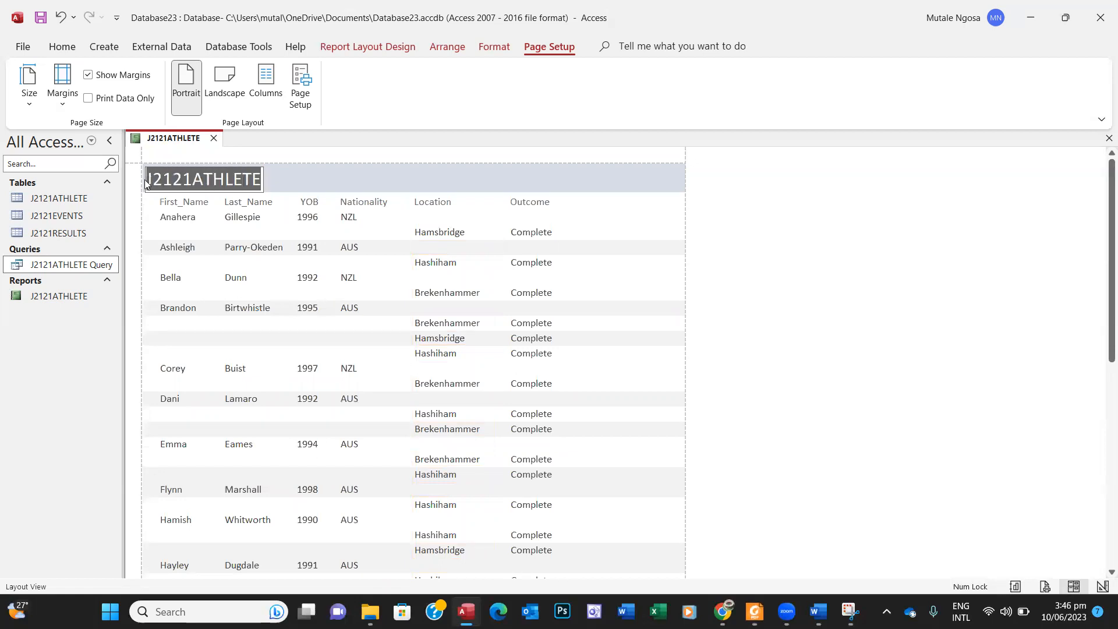
pyautogui.hotkey('ctrl', 'v')
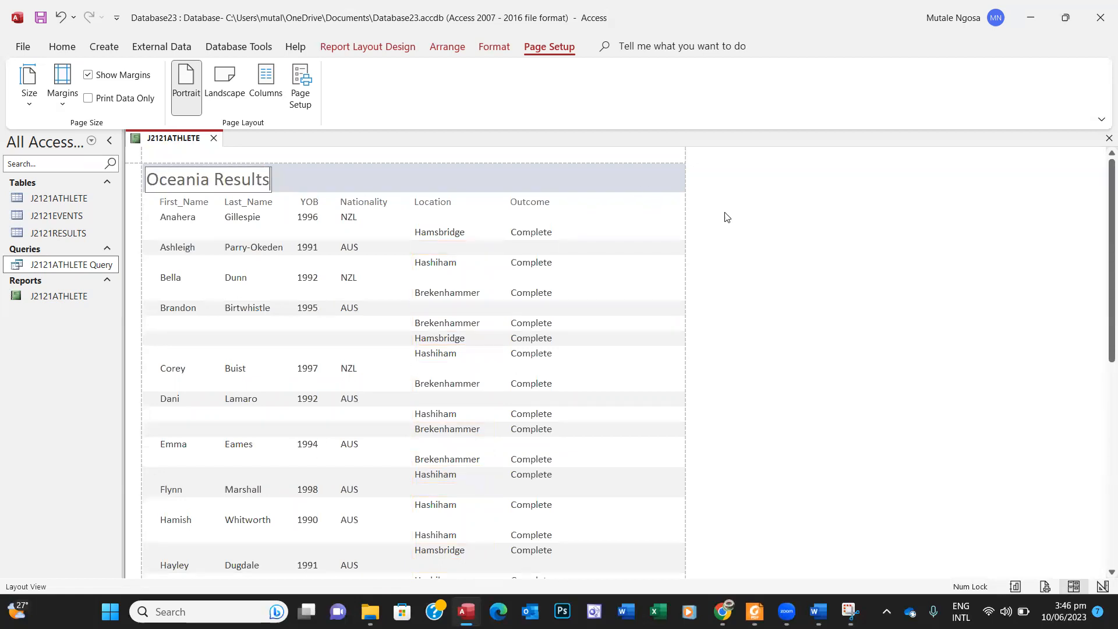
pyautogui.click(743, 219)
# Step: Check the new title and detail rows, then switch back to the question paper
pyautogui.click(235, 183)
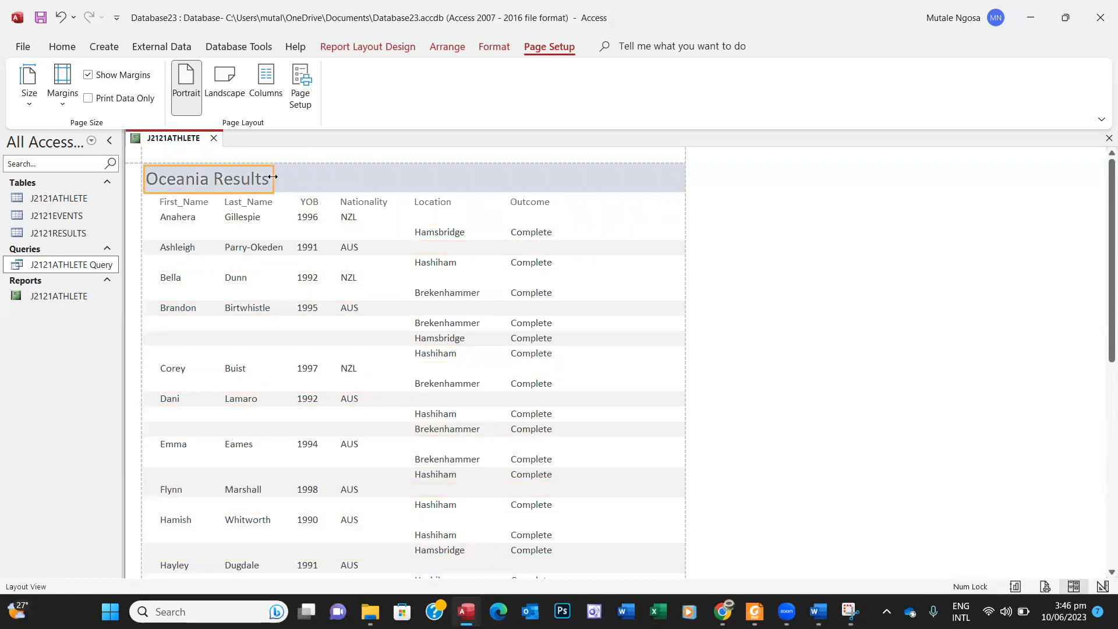
pyautogui.click(829, 237)
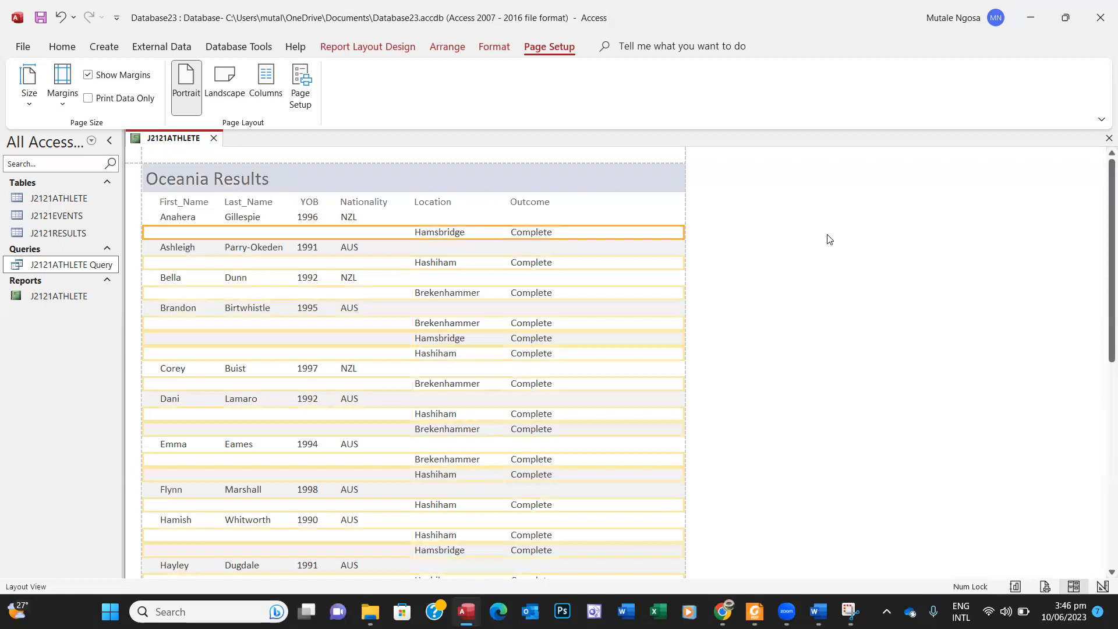
pyautogui.click(777, 249)
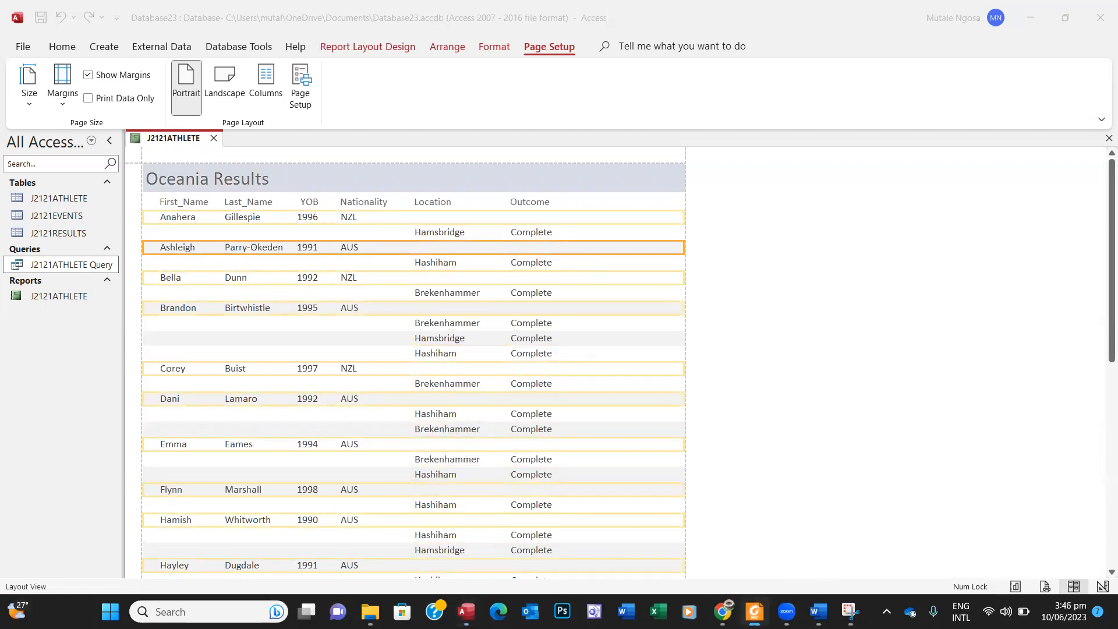
pyautogui.click(754, 611)
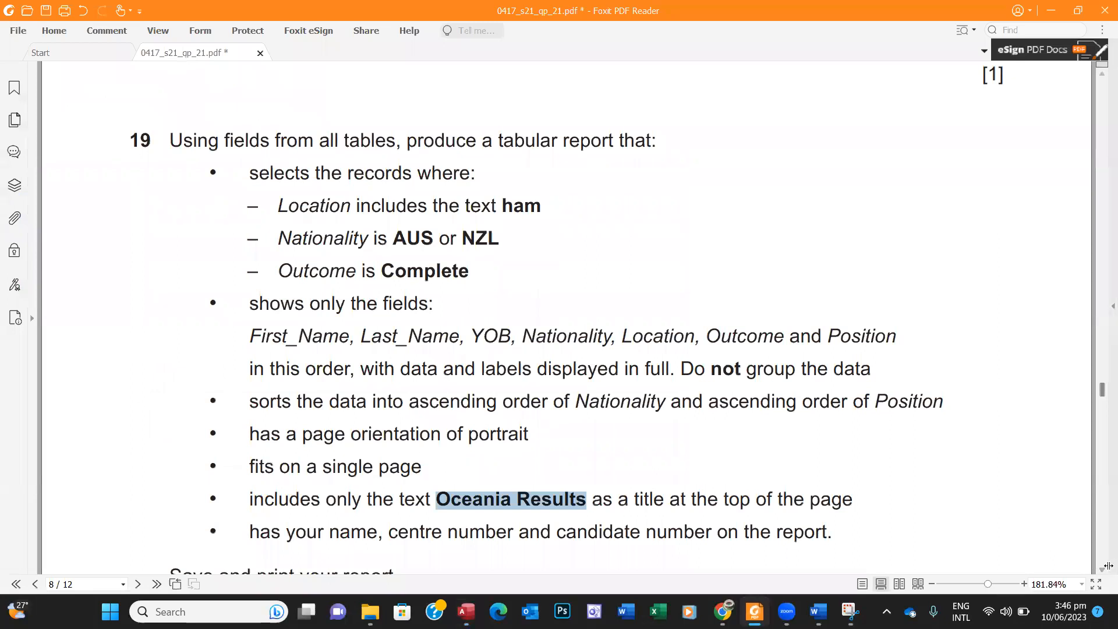
# Step: Scroll the PDF to the end of question 19 and its PRINTOUT 2 box
pyautogui.scroll(-3, 1102, 571)
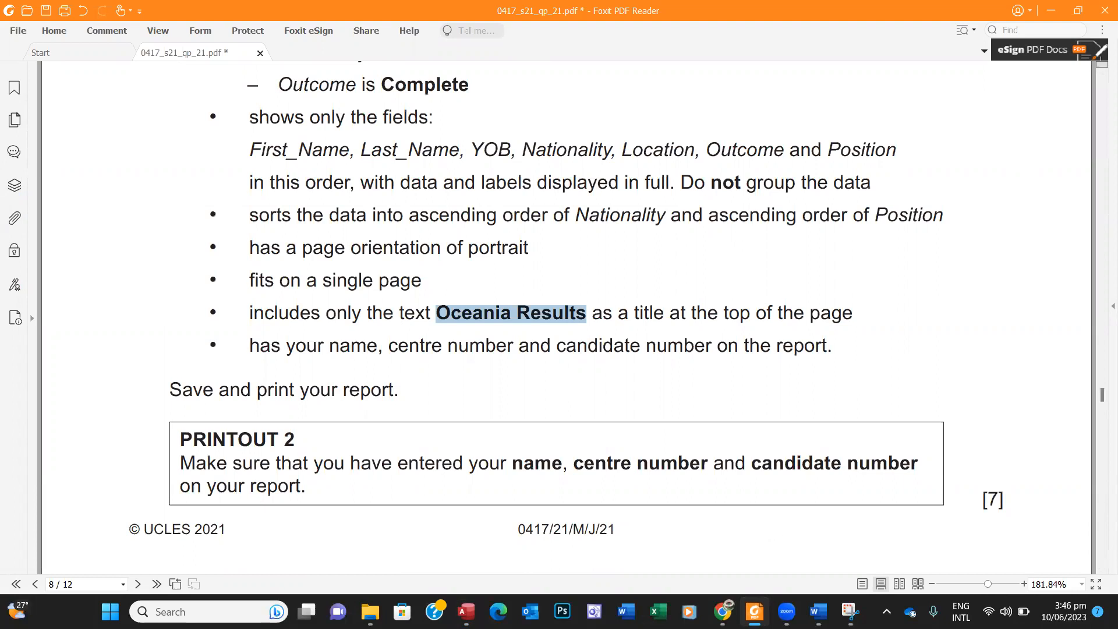
# Step: Bring the Oceania Results report back to the front and switch it to Design View
pyautogui.moveTo(755, 612)
pyautogui.click(466, 611)
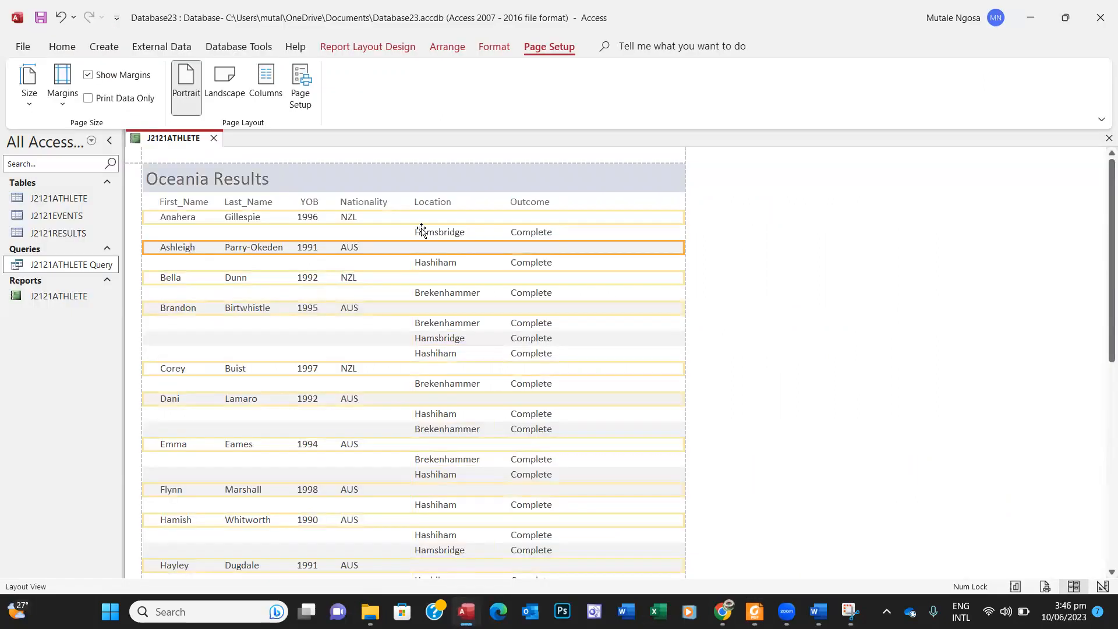
pyautogui.rightClick(748, 193)
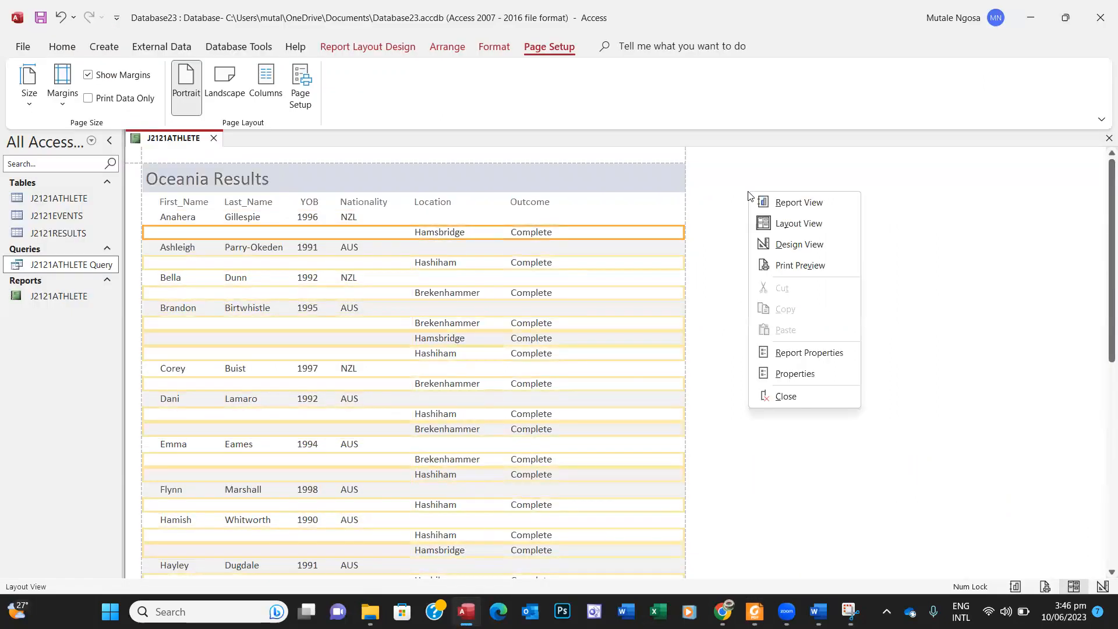
pyautogui.click(790, 242)
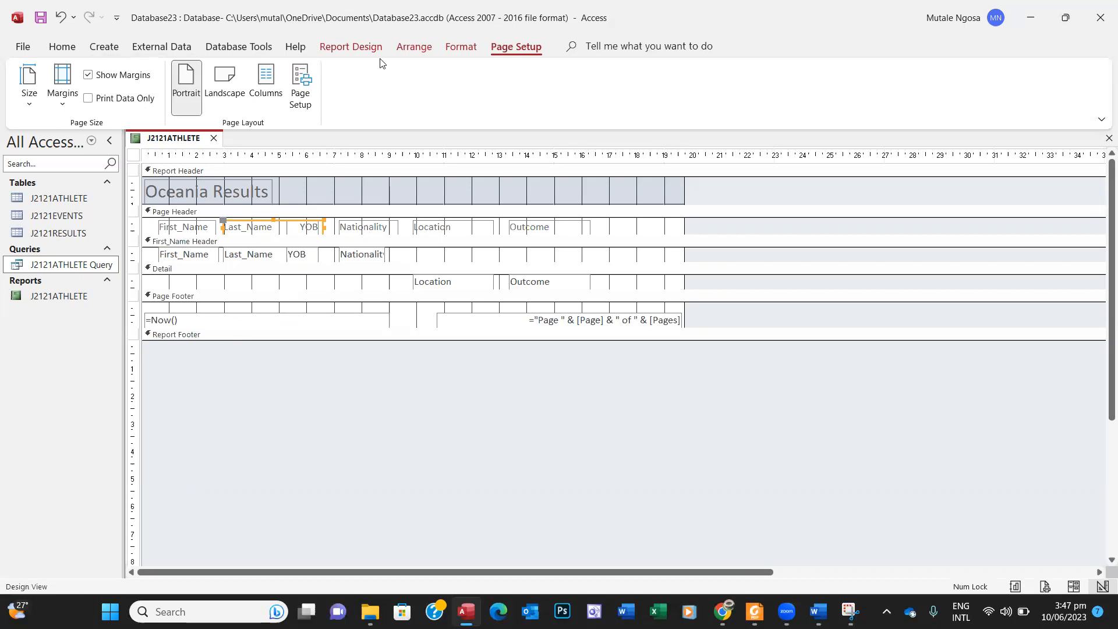
# Step: Draw a label in the Page Footer and start typing the candidate's name in capitals
pyautogui.click(353, 47)
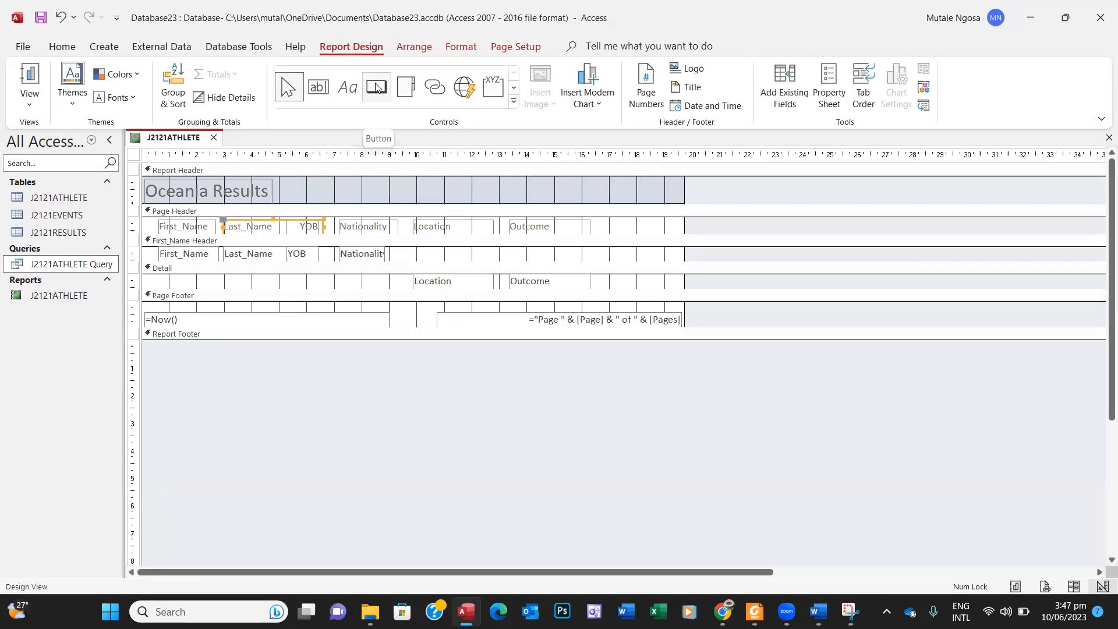
pyautogui.click(347, 92)
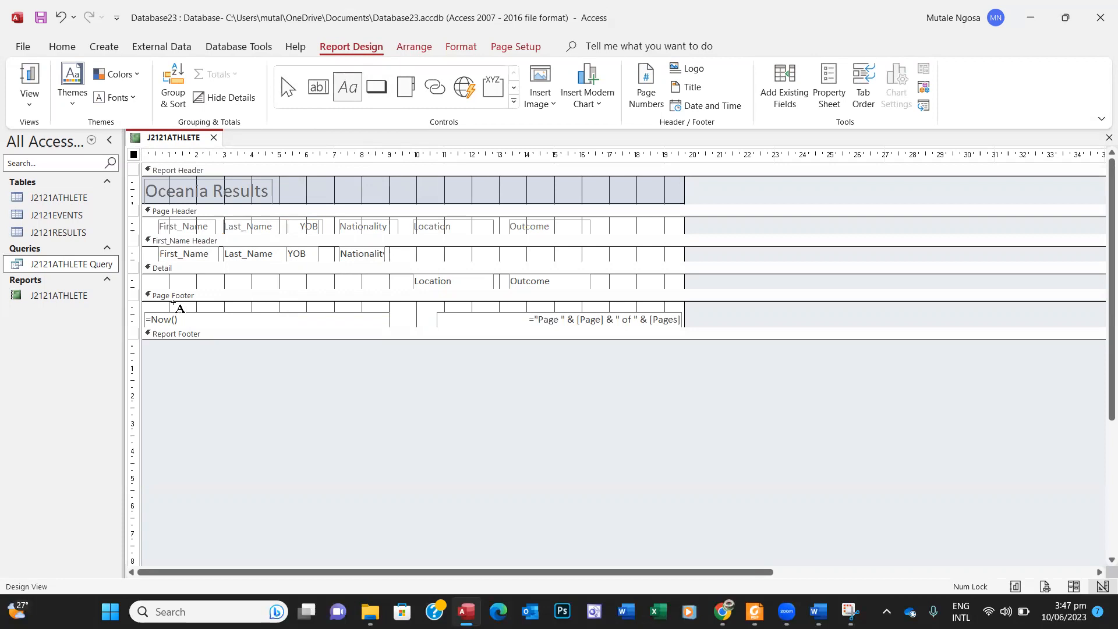
pyautogui.moveTo(172, 302); pyautogui.dragTo(315, 316)
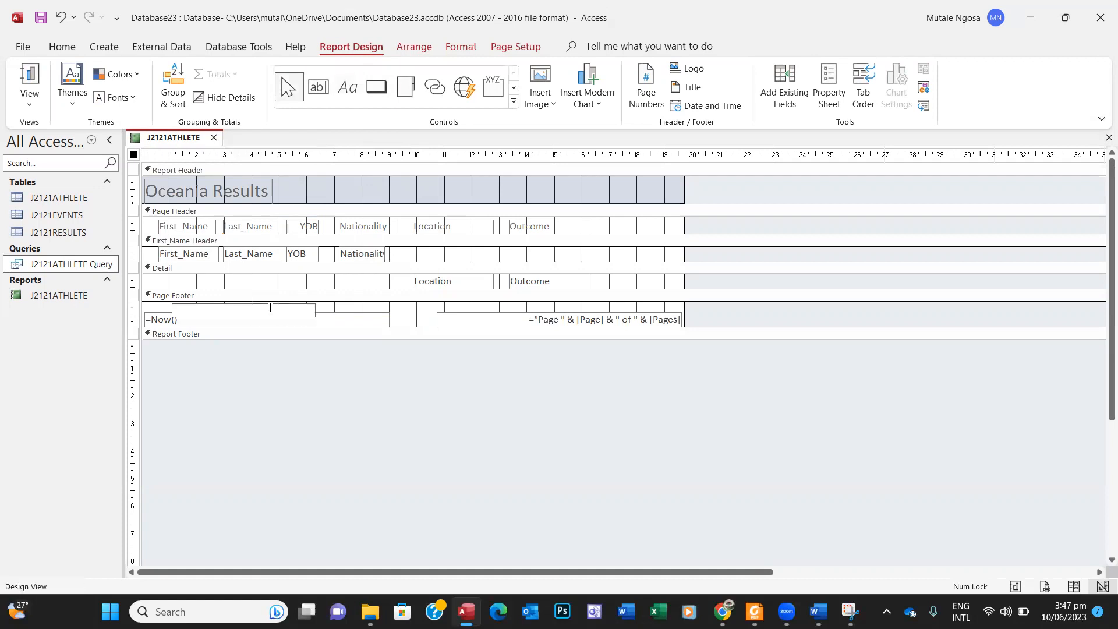
pyautogui.press('capslock')
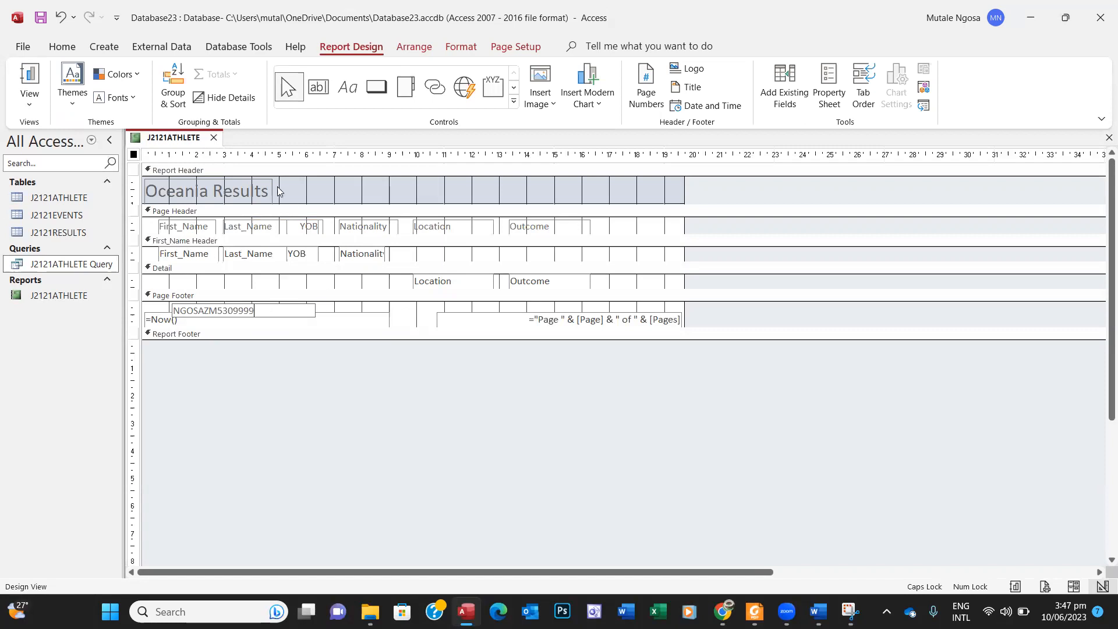
# Step: Preview the report's data, then return the report to Design View
pyautogui.click(29, 76)
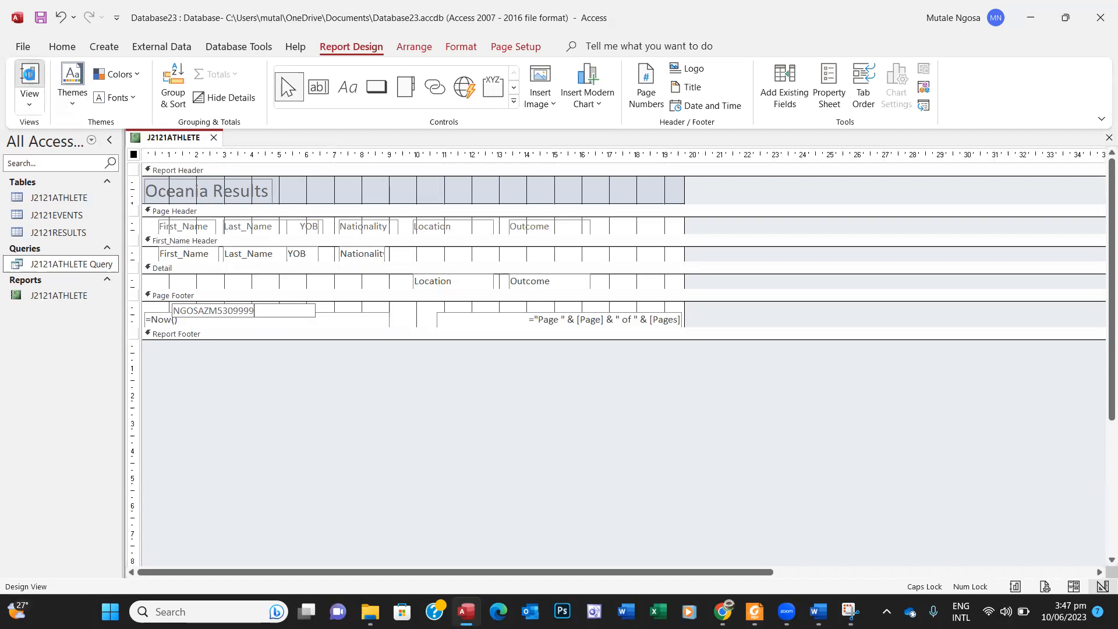
pyautogui.moveTo(1102, 271); pyautogui.dragTo(1102, 516)
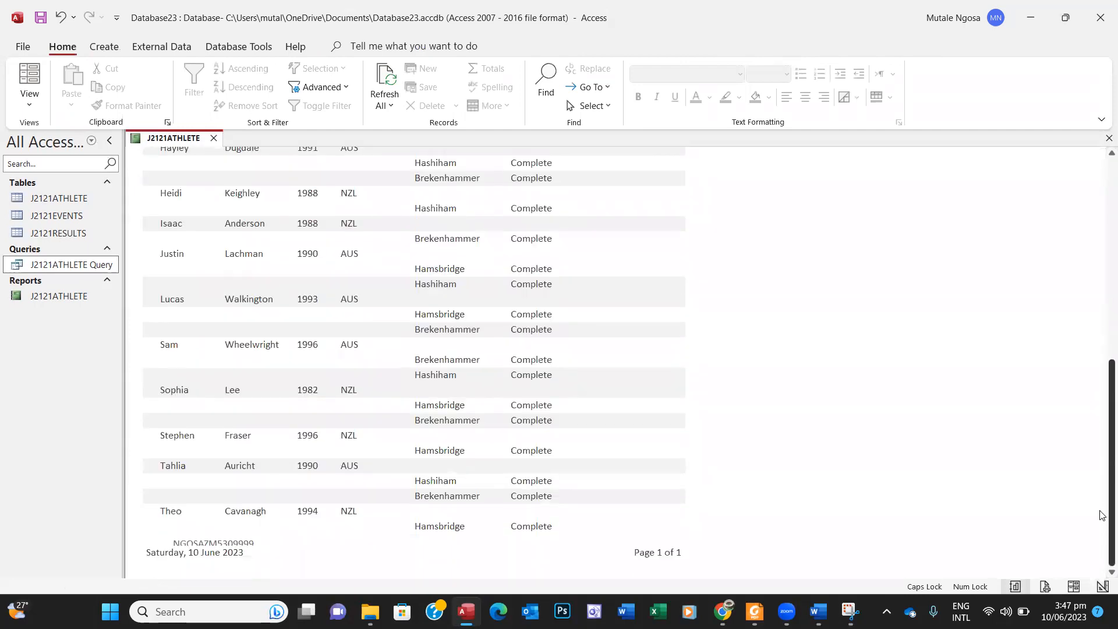
pyautogui.rightClick(817, 337)
pyautogui.click(848, 381)
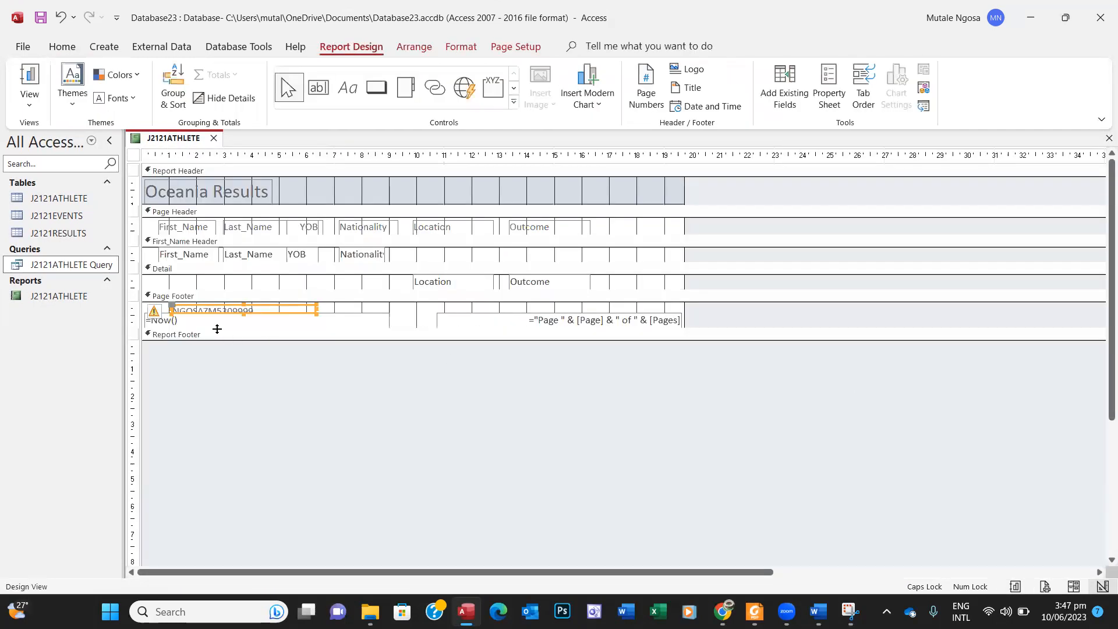
# Step: Delete the =Now() date field from the page footer and make the name label taller
pyautogui.click(171, 320)
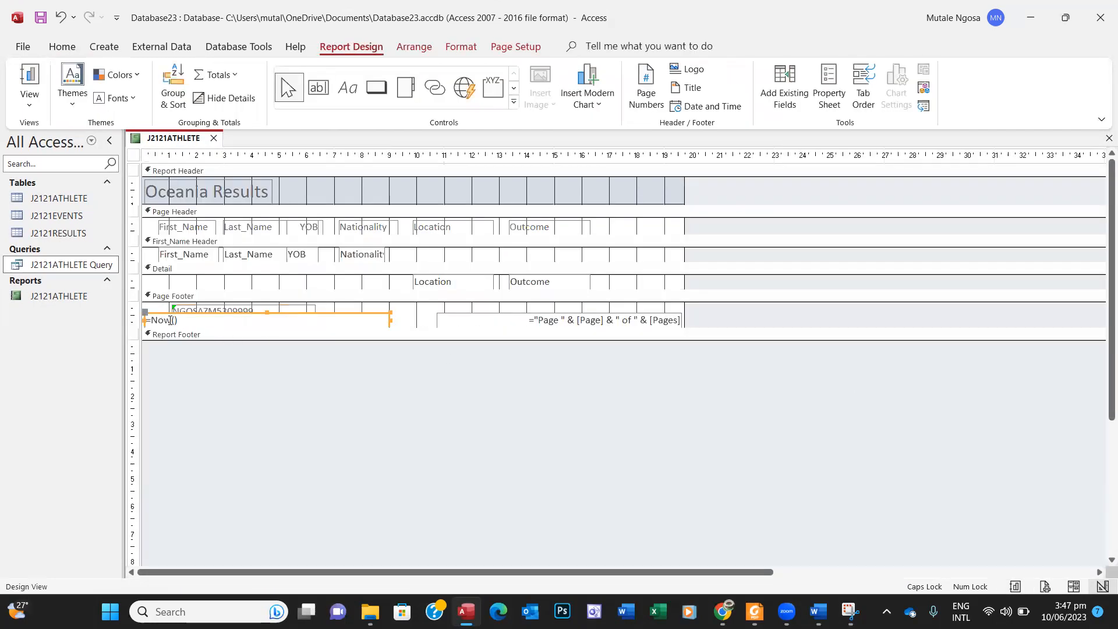
pyautogui.press('Delete')
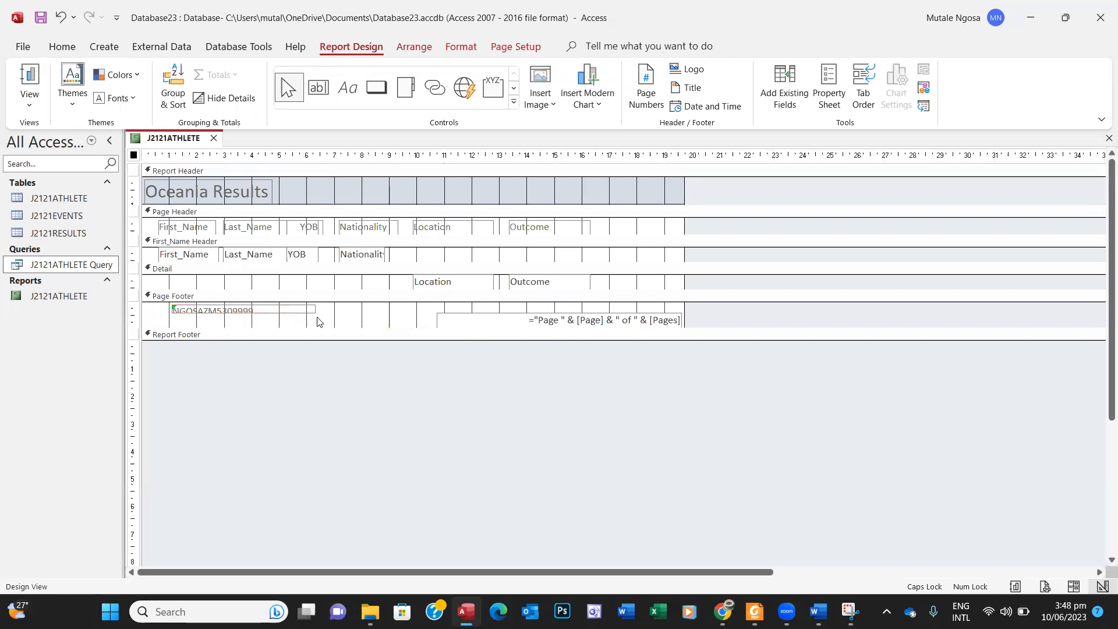
pyautogui.click(296, 311)
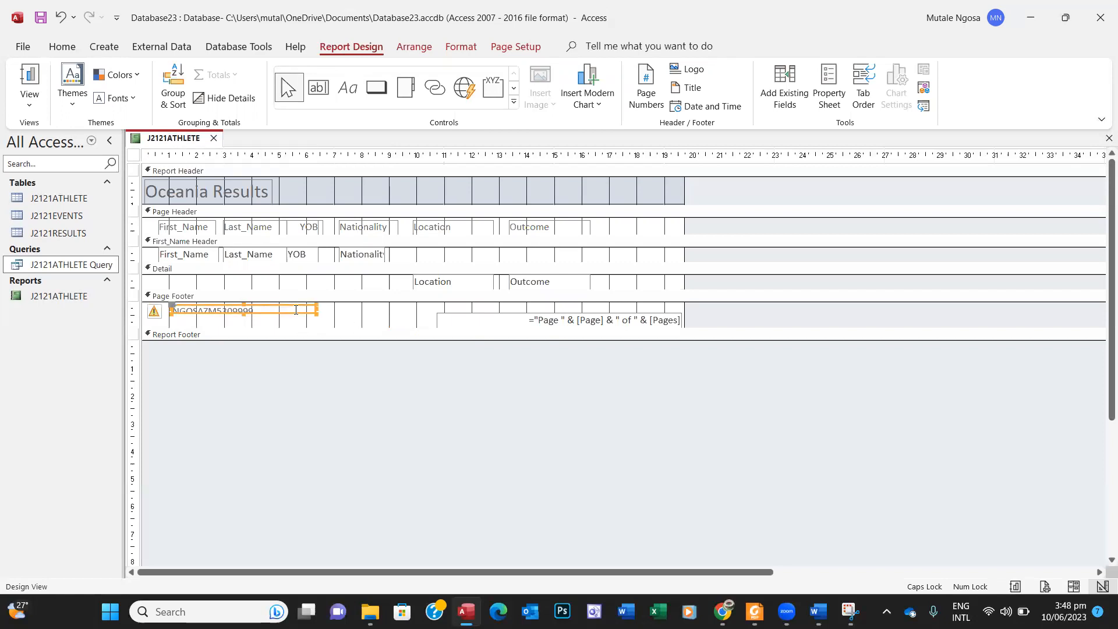
pyautogui.moveTo(244, 313); pyautogui.dragTo(244, 319)
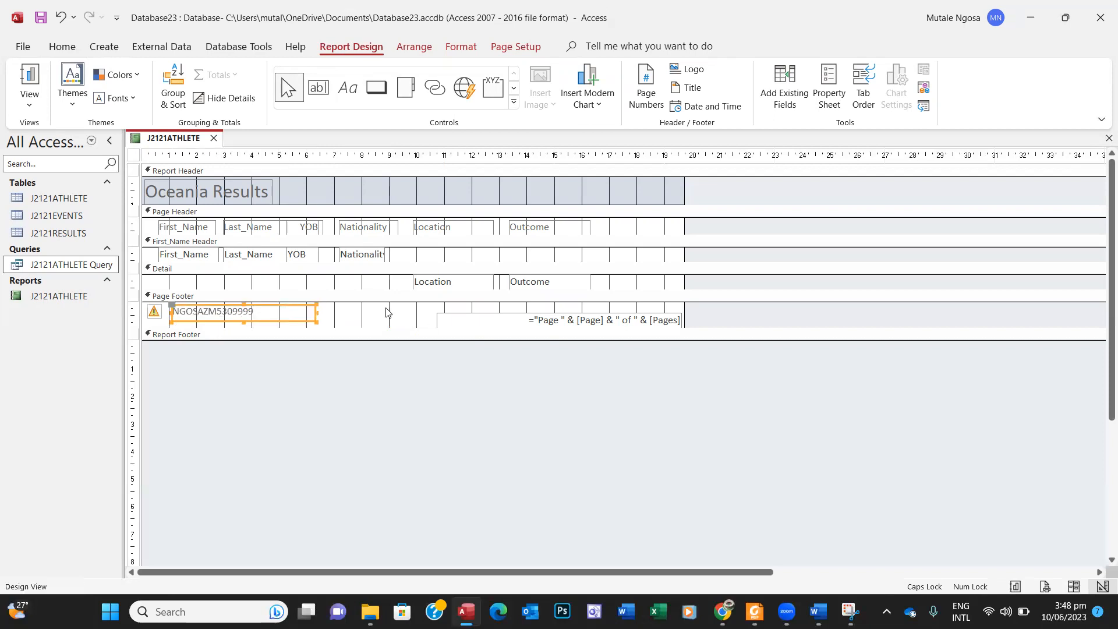
# Step: View the J2121ATHLETE report in Report View to check the footer
pyautogui.click(29, 76)
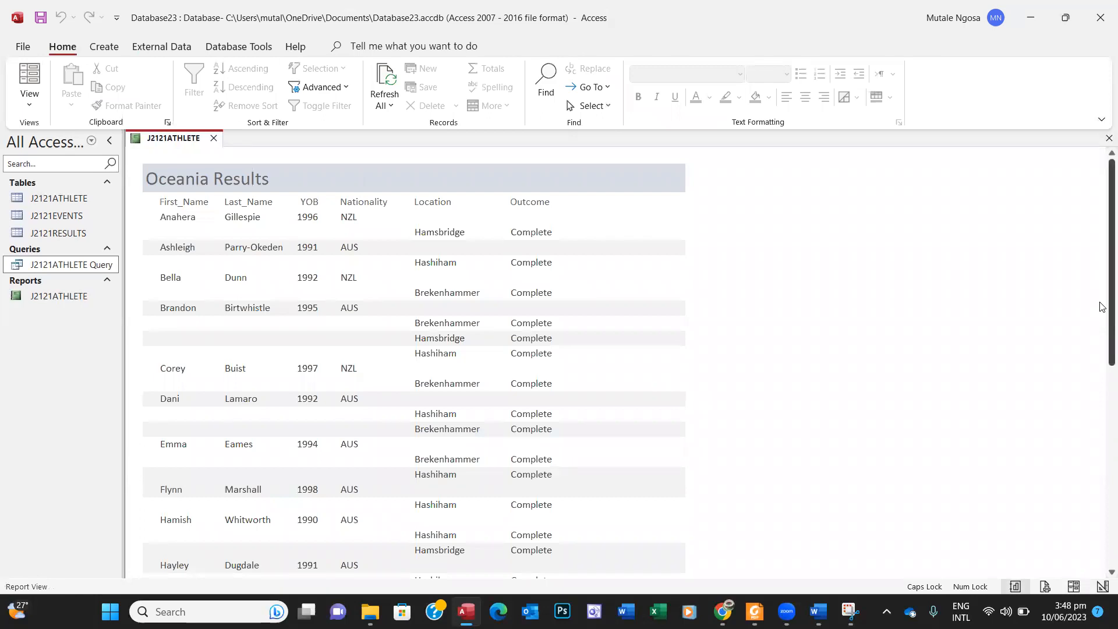
pyautogui.moveTo(1102, 309); pyautogui.dragTo(1102, 534)
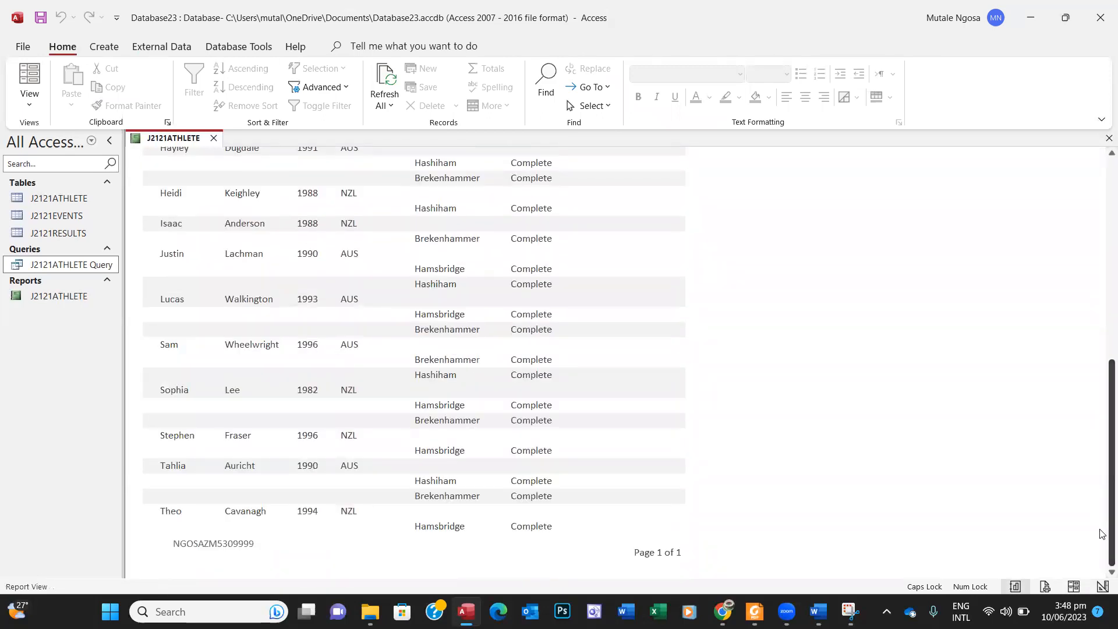
pyautogui.scroll(8, 1097, 513)
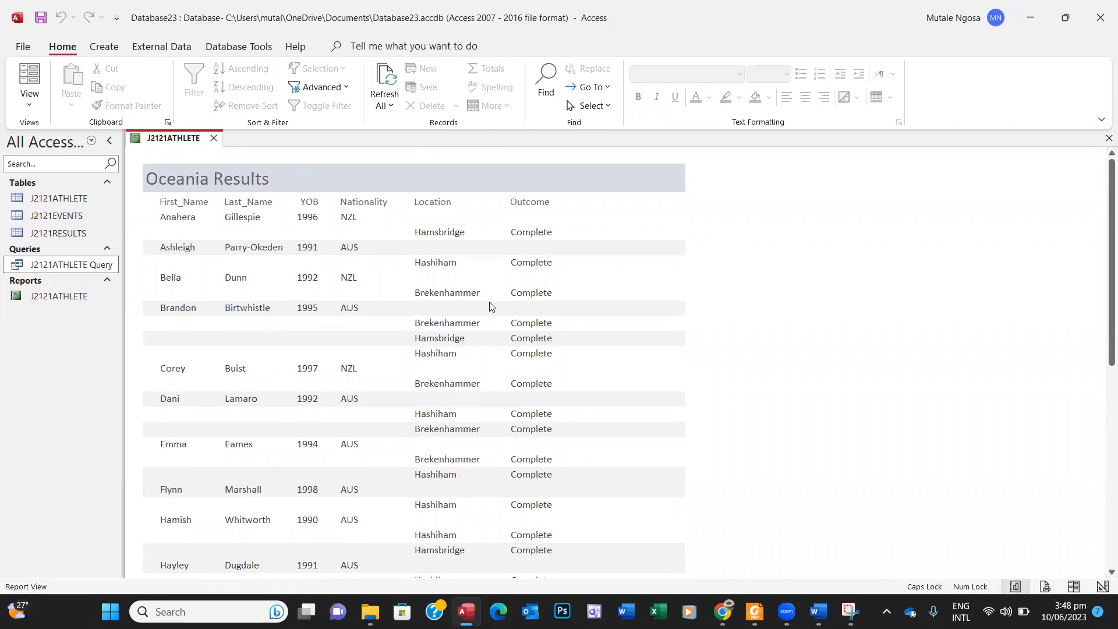
# Step: Open the J2121ATHLETE report in Print Preview
pyautogui.click(21, 47)
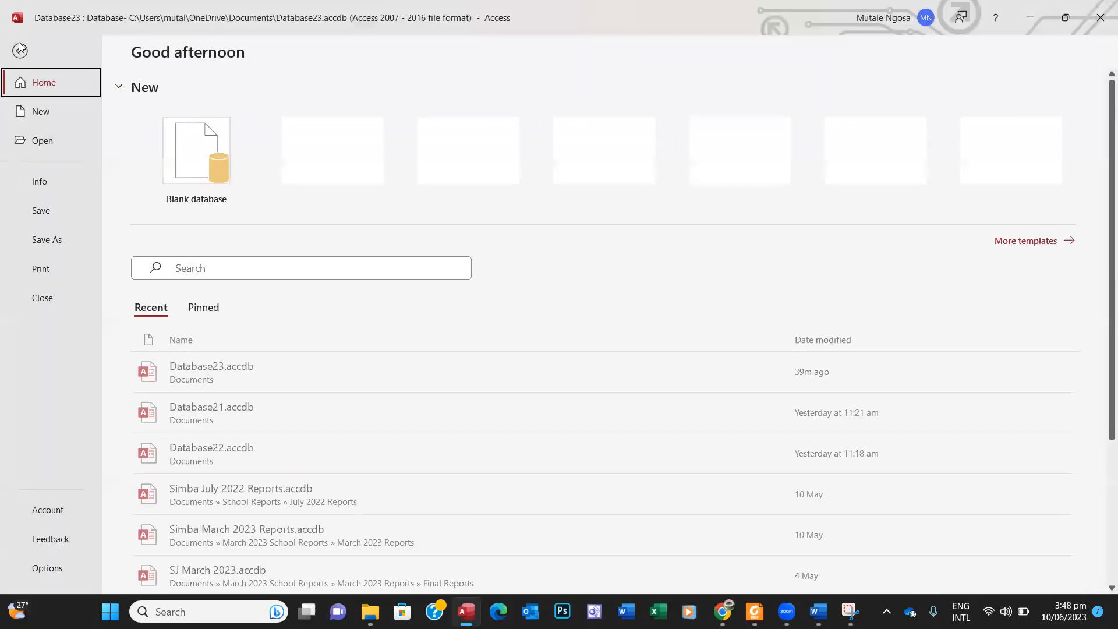
pyautogui.click(59, 273)
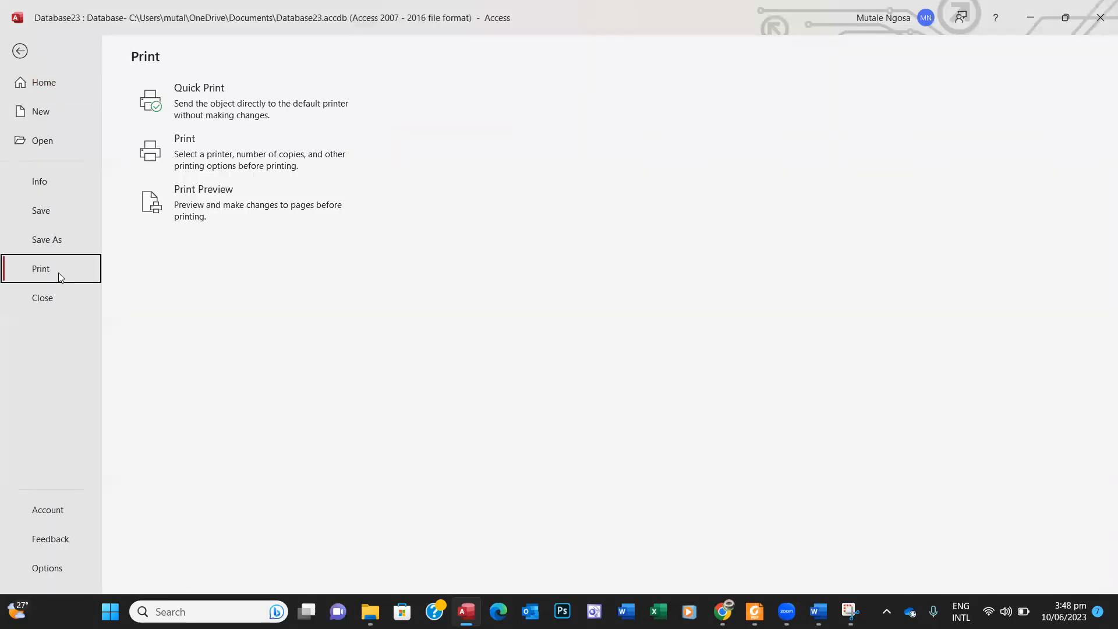
pyautogui.click(215, 211)
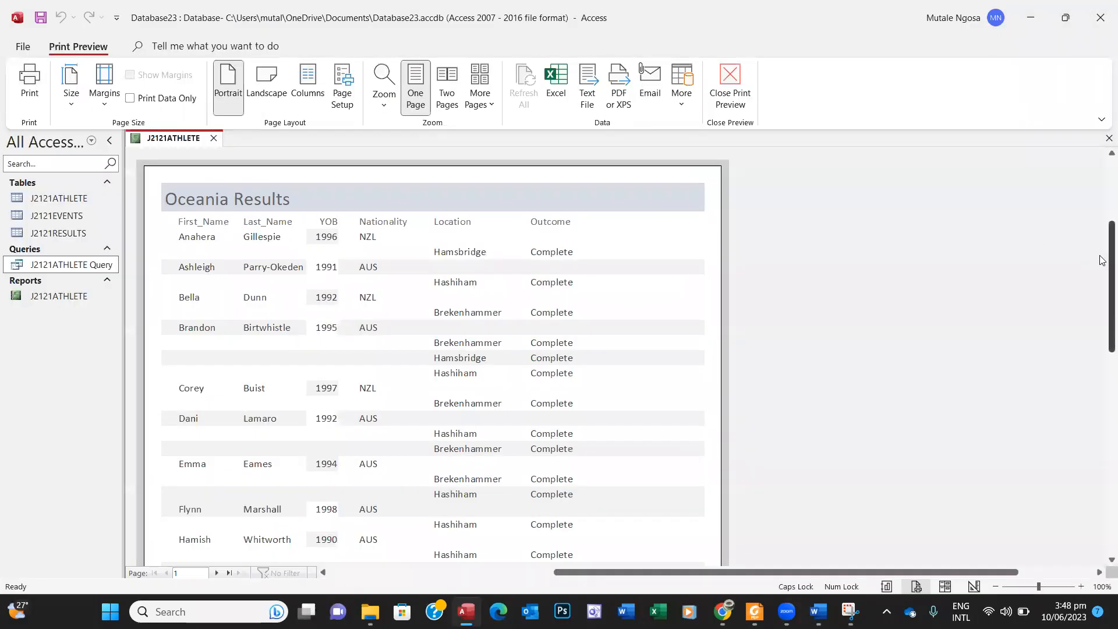
pyautogui.moveTo(1102, 259); pyautogui.dragTo(1102, 398)
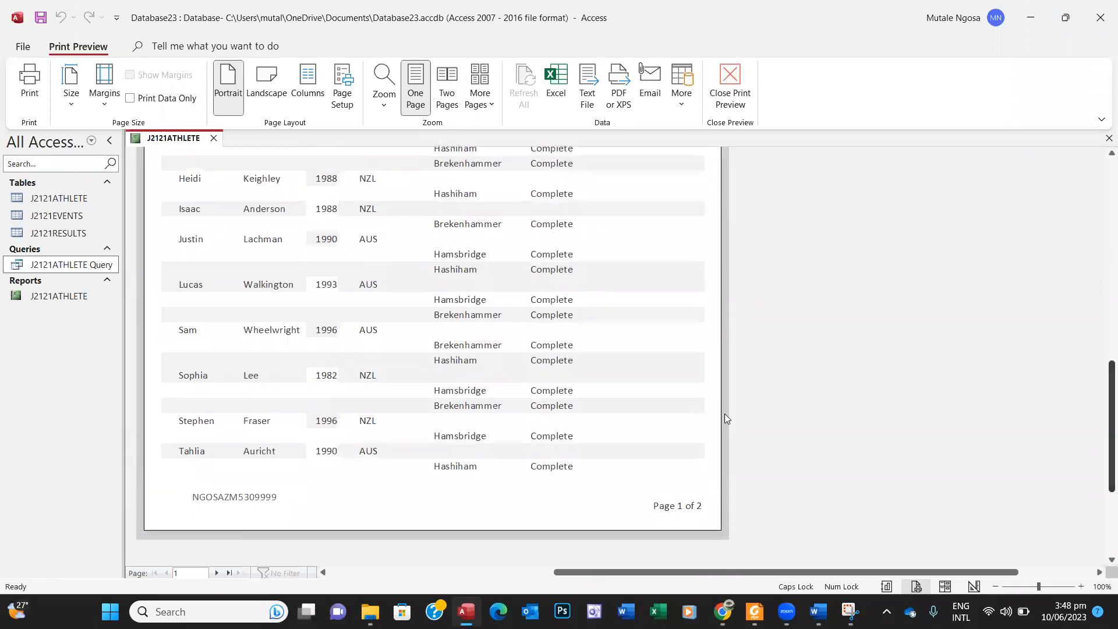
# Step: Check both preview pages, showing 'Page 1 of 2', and compare with the PDF task sheet
pyautogui.click(217, 573)
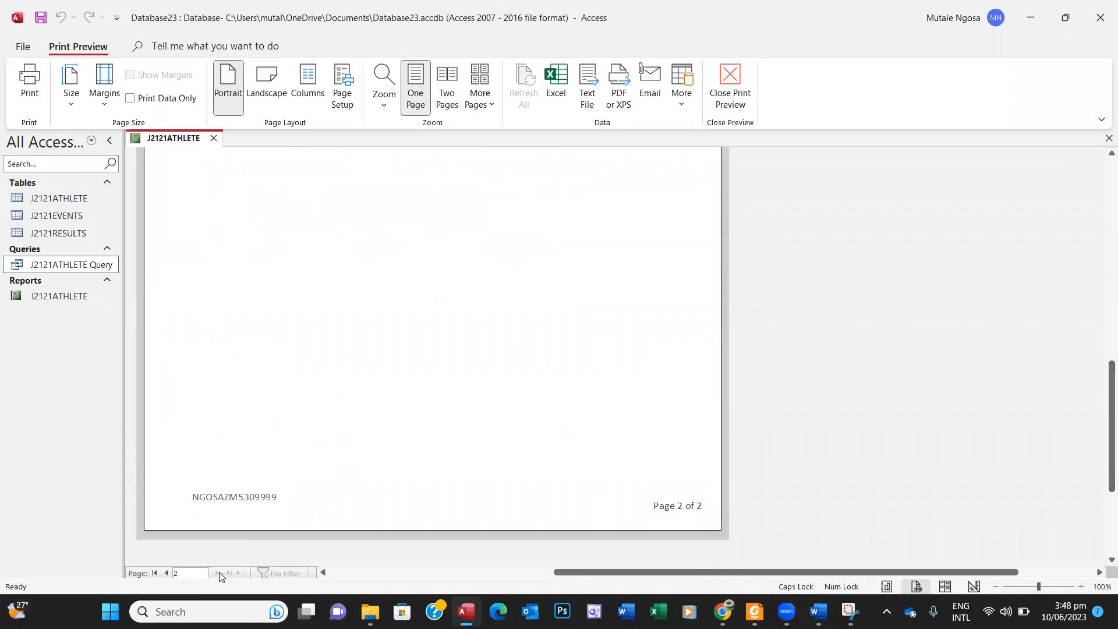
pyautogui.moveTo(1102, 377); pyautogui.dragTo(1102, 405)
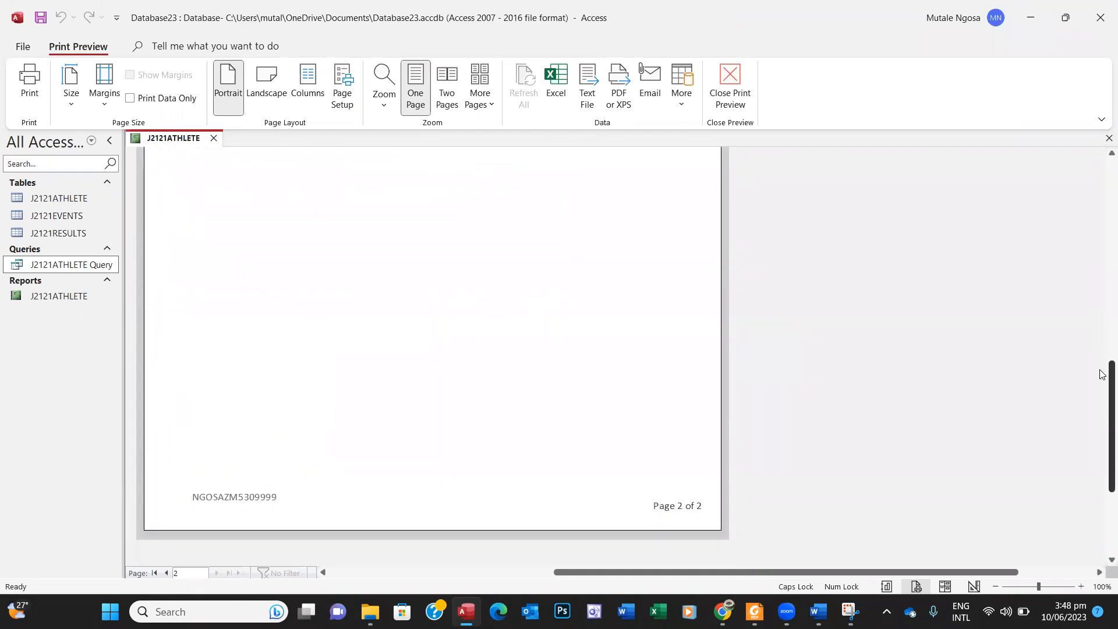
pyautogui.click(166, 573)
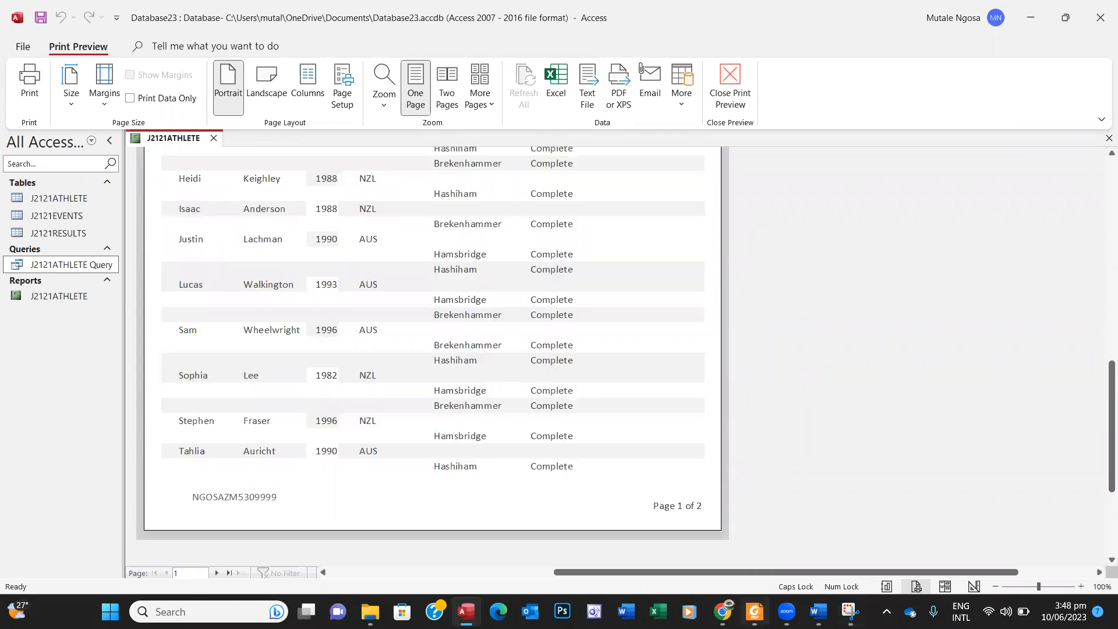
pyautogui.click(755, 612)
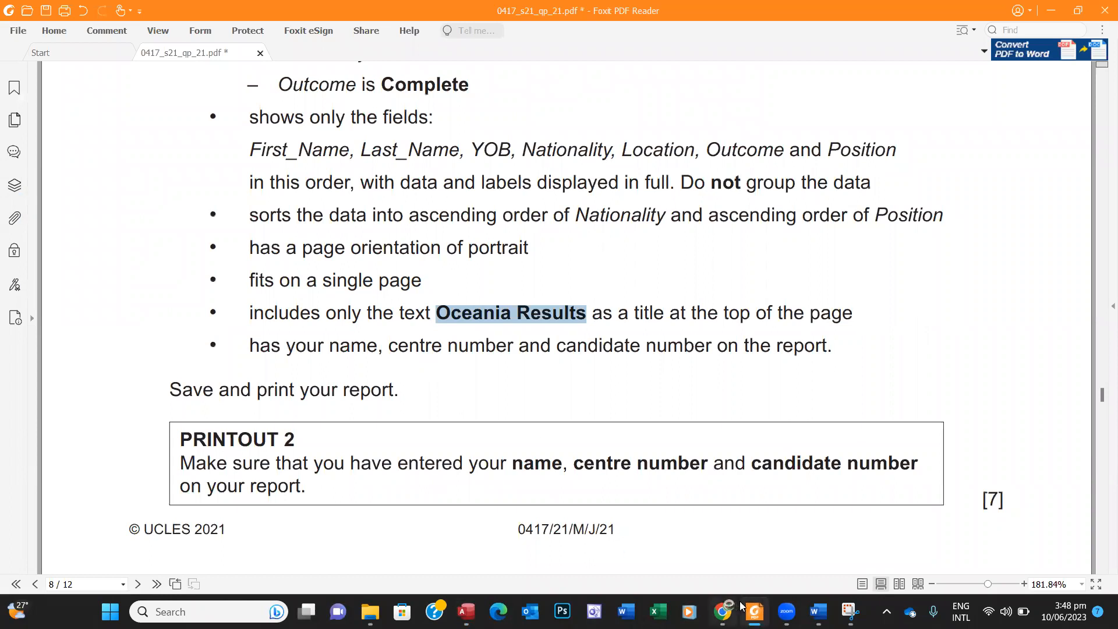
pyautogui.click(755, 611)
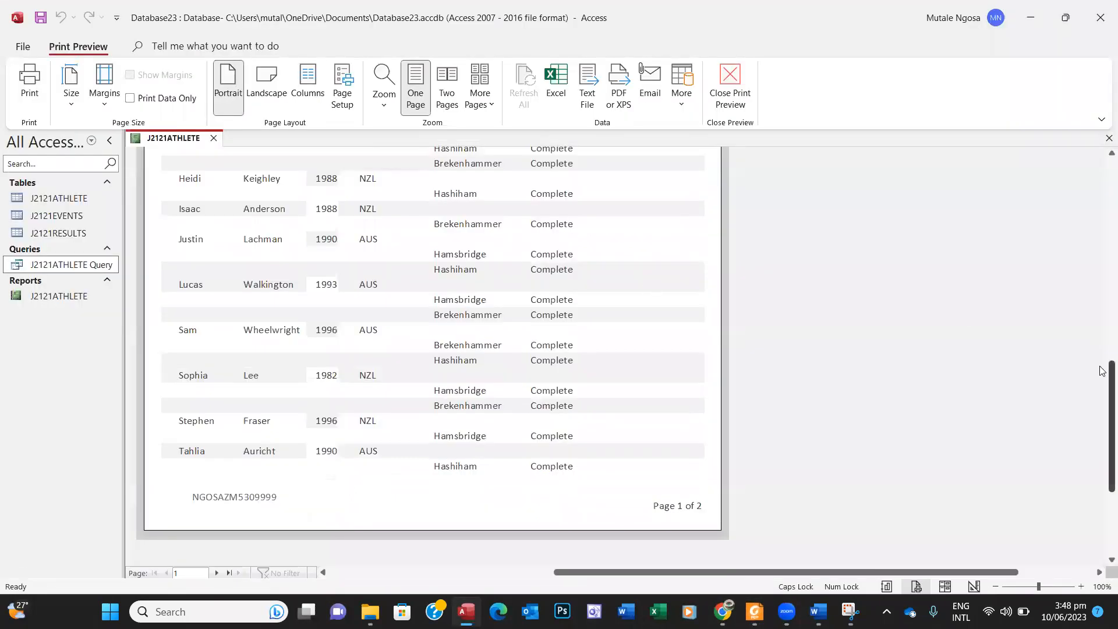
# Step: In Layout View, shift the Location column to the left
pyautogui.moveTo(1110, 423); pyautogui.dragTo(1076, 280)
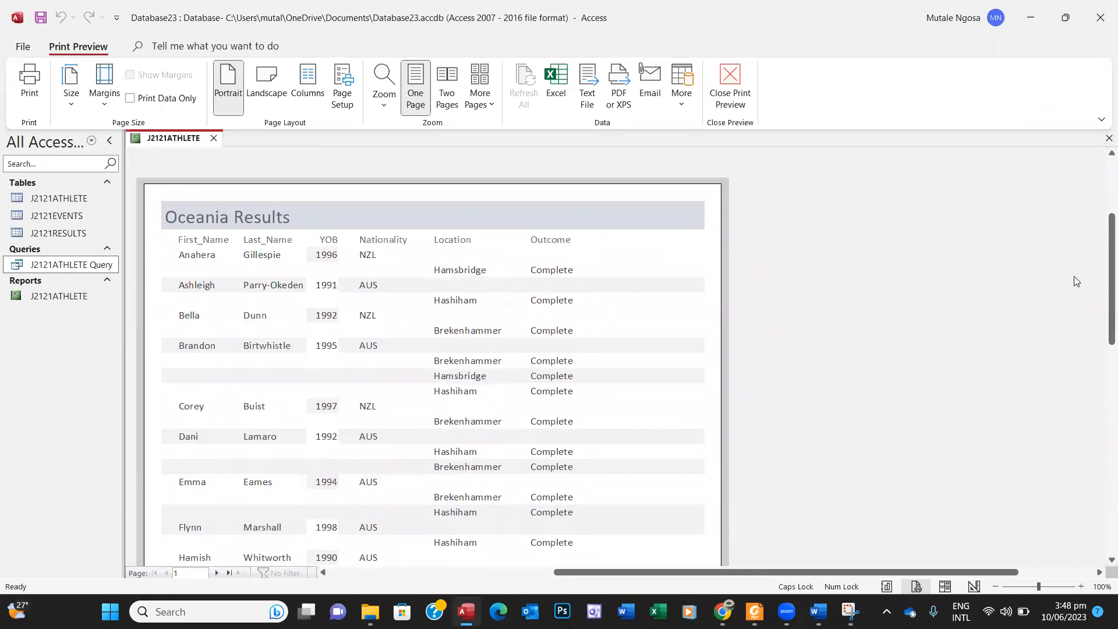
pyautogui.rightClick(819, 276)
pyautogui.click(854, 300)
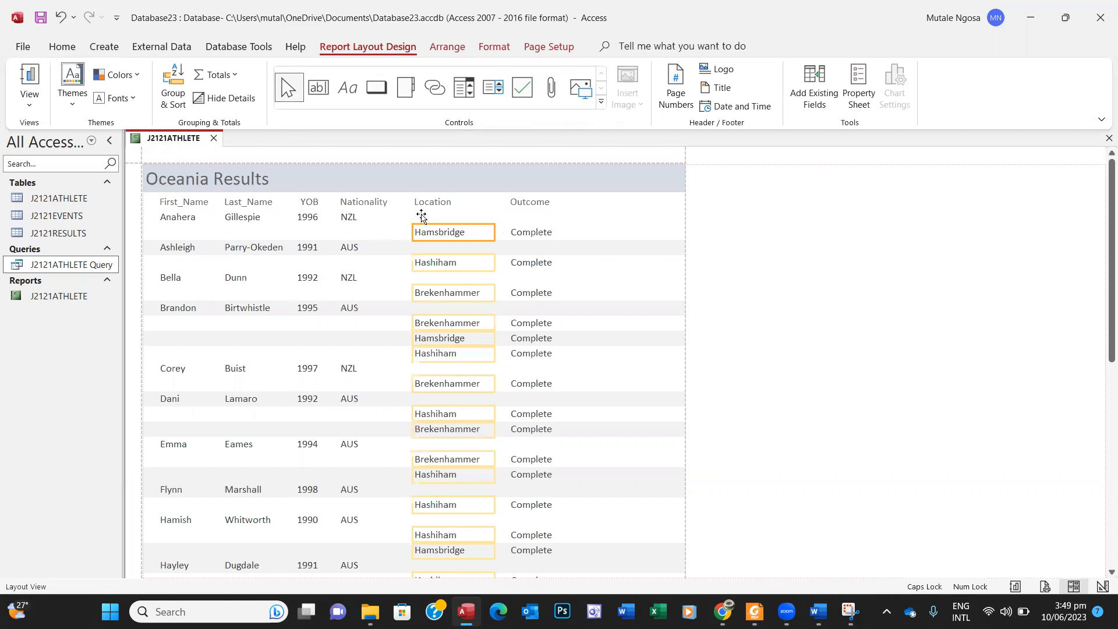
pyautogui.moveTo(419, 229); pyautogui.dragTo(419, 213)
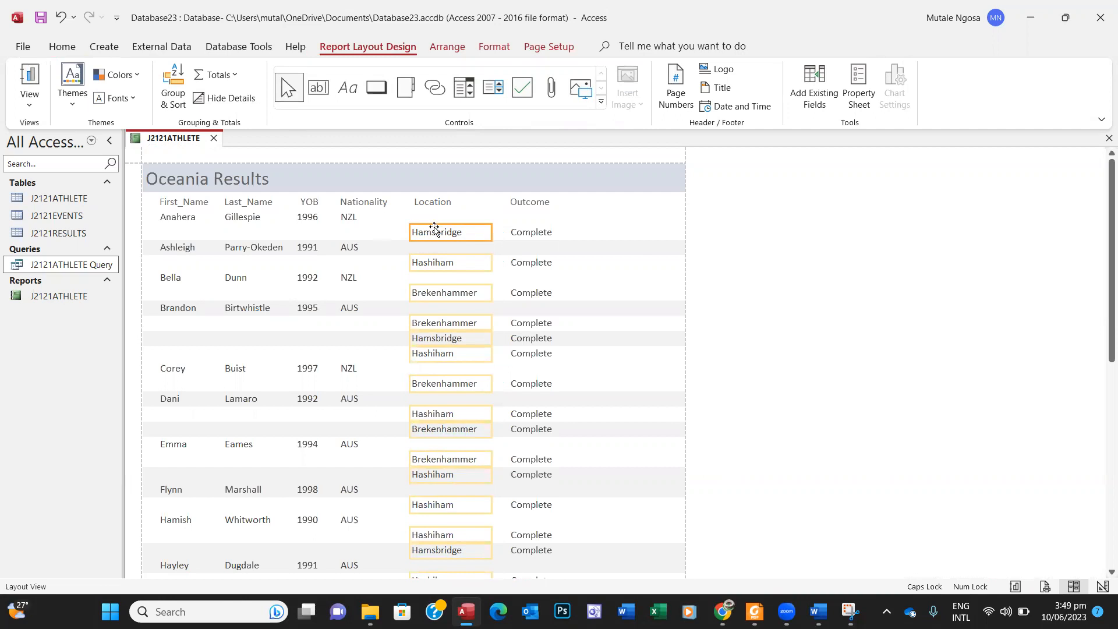
pyautogui.moveTo(434, 229); pyautogui.dragTo(429, 210)
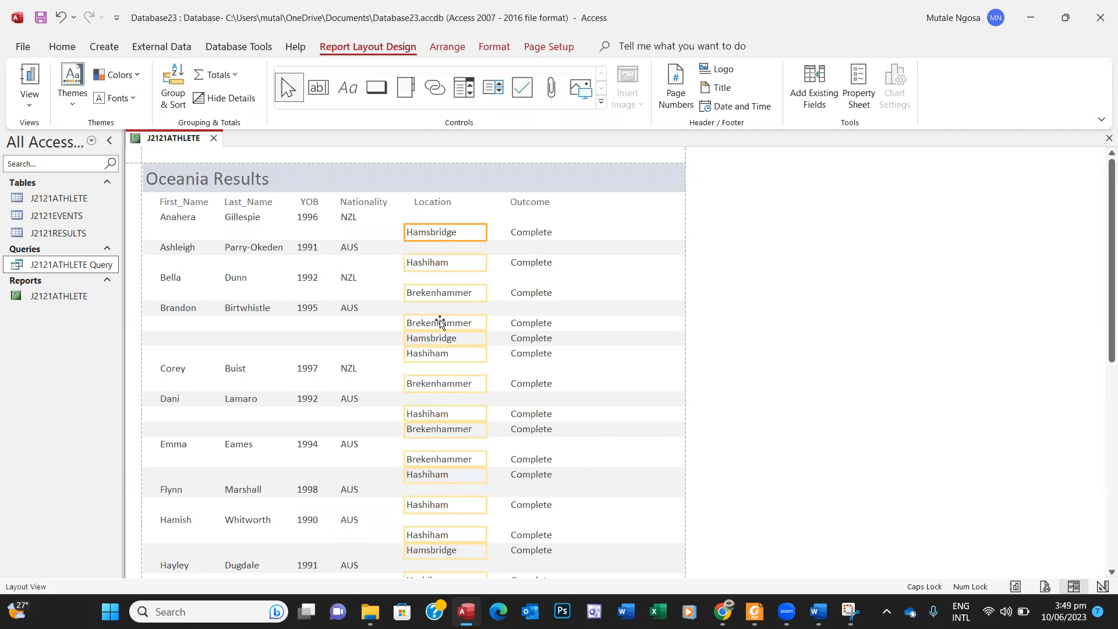
# Step: Move the Nationality column down one line, then switch the report to Design View
pyautogui.click(632, 297)
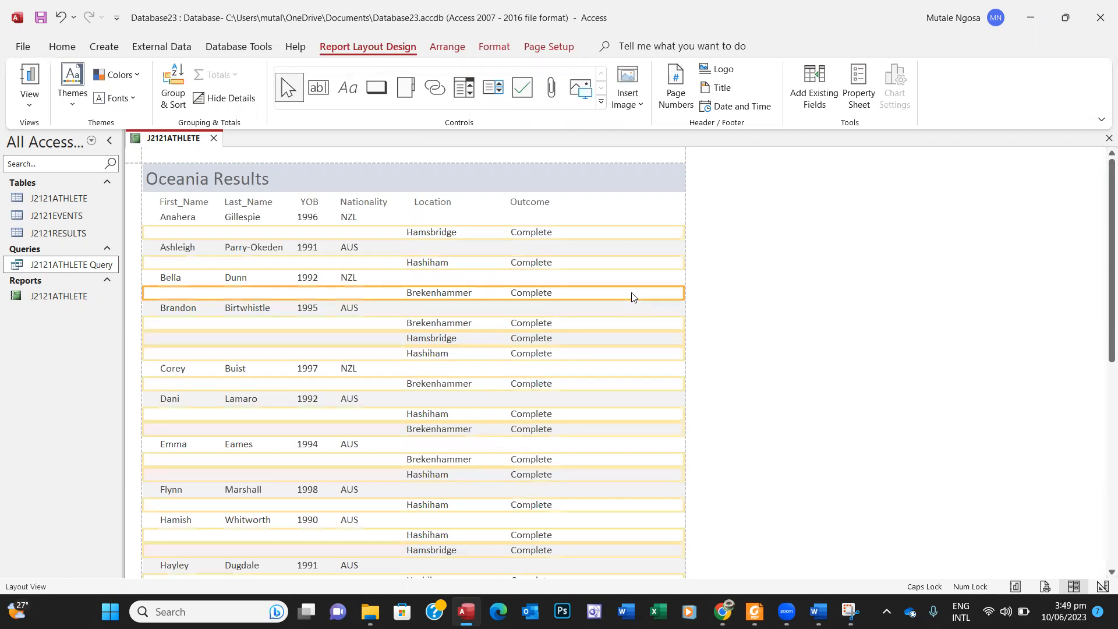
pyautogui.press('Up')
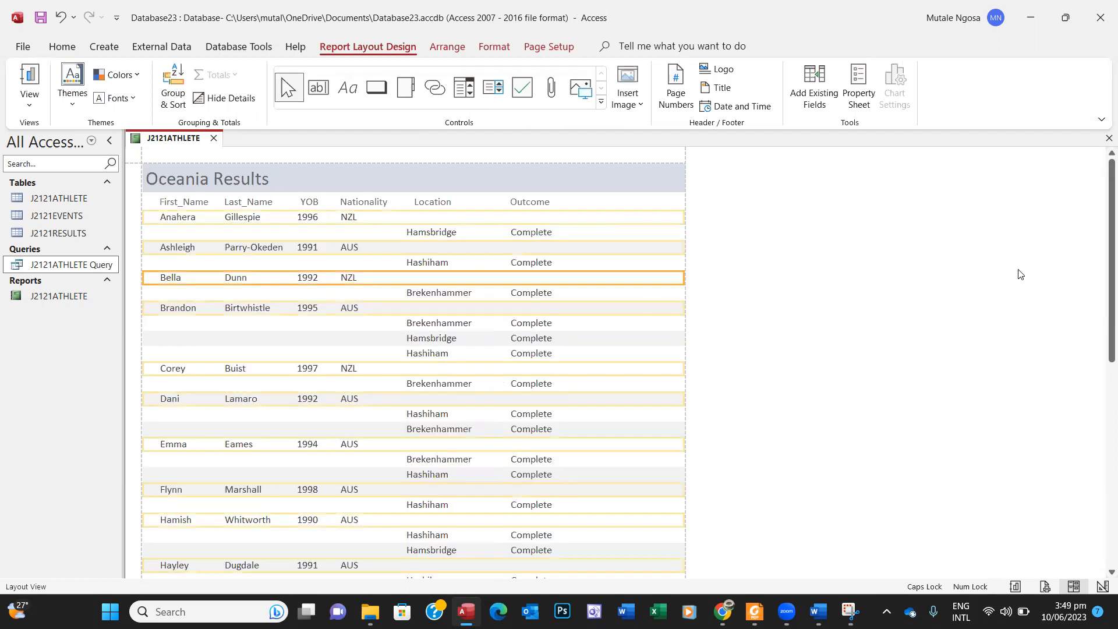
pyautogui.click(578, 175)
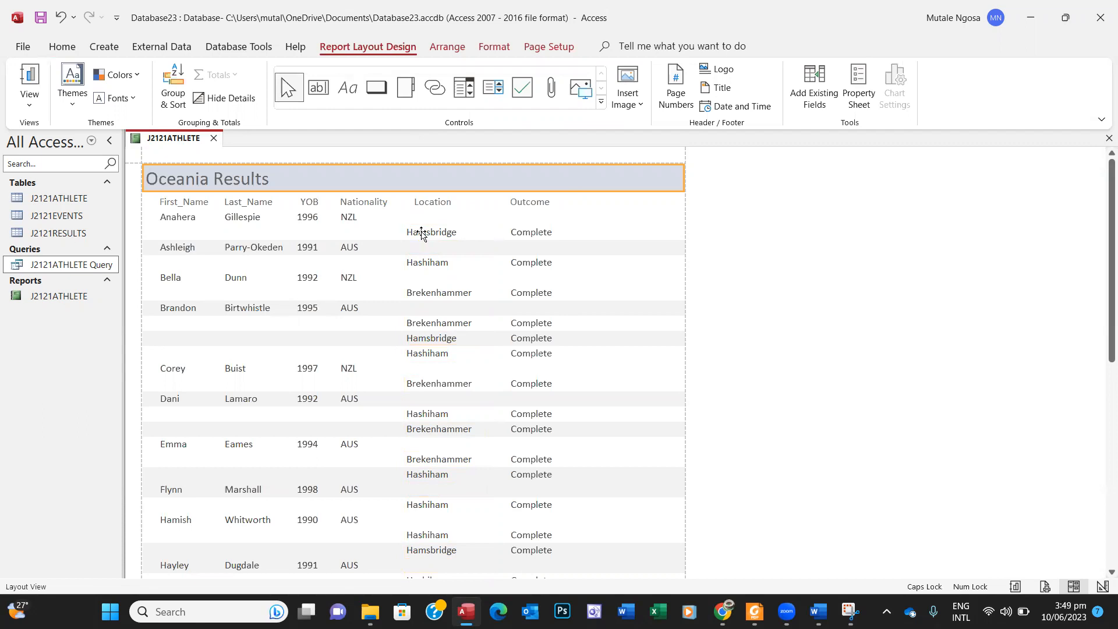
pyautogui.click(347, 219)
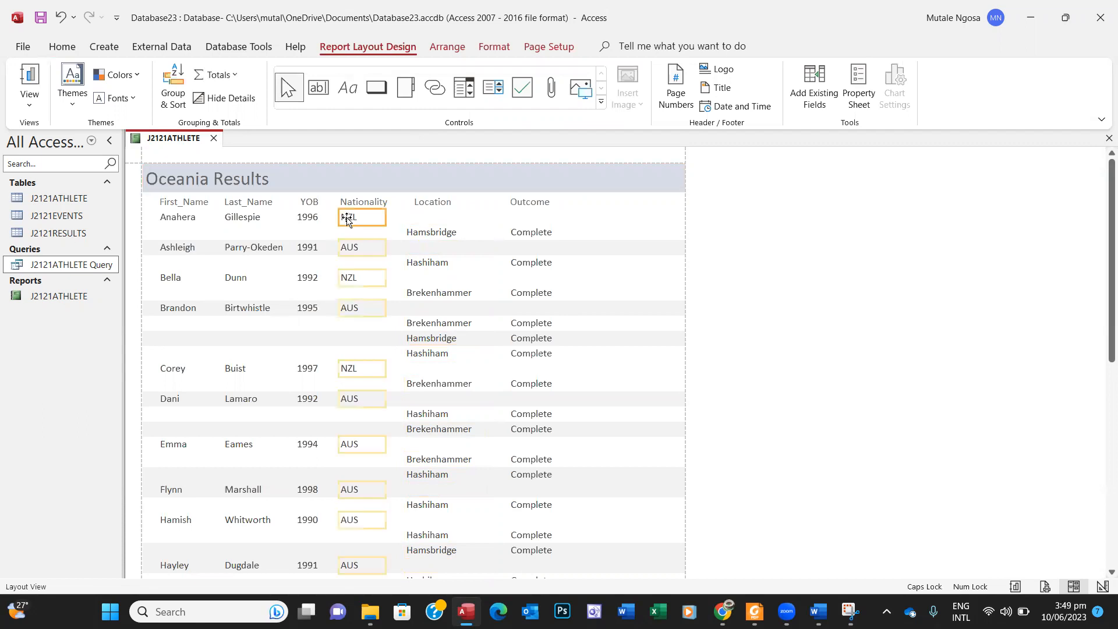
pyautogui.moveTo(347, 219); pyautogui.dragTo(350, 231)
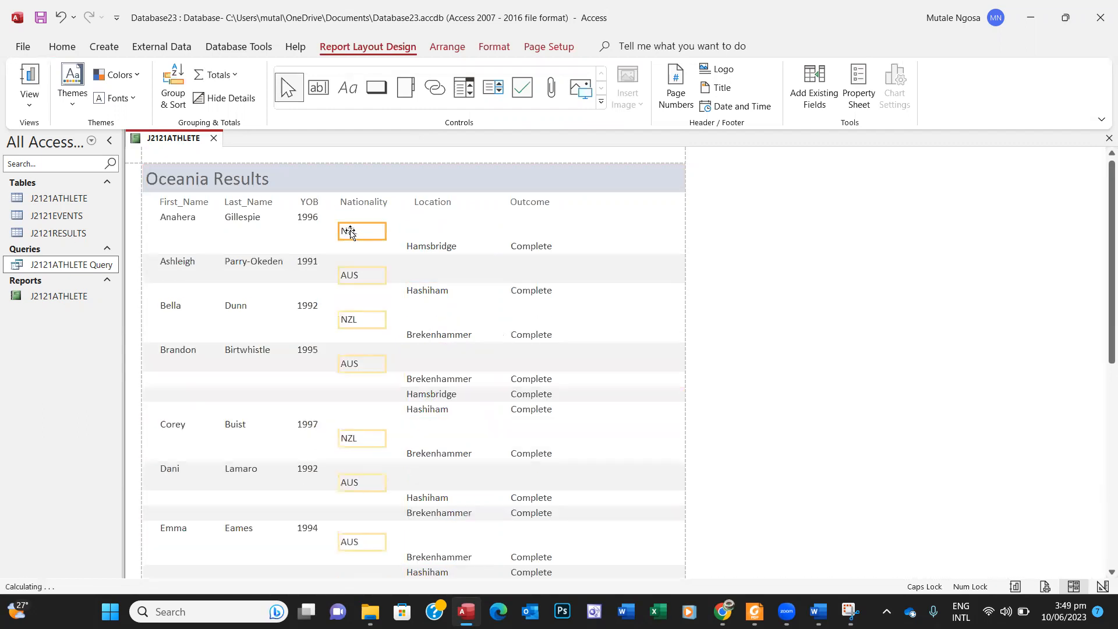
pyautogui.click(417, 244)
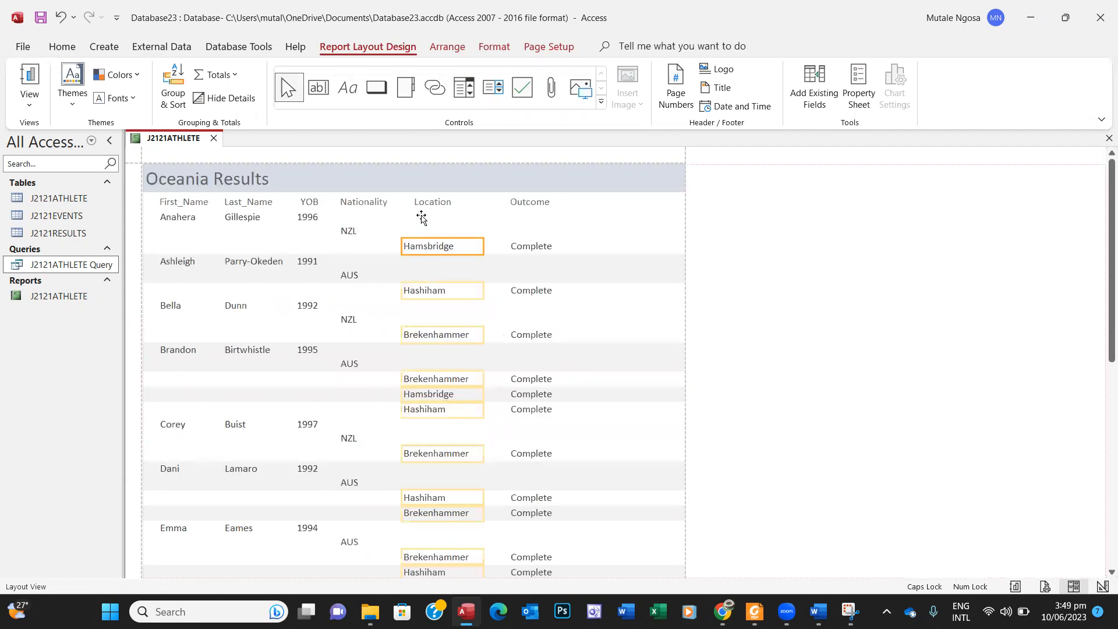
pyautogui.rightClick(791, 234)
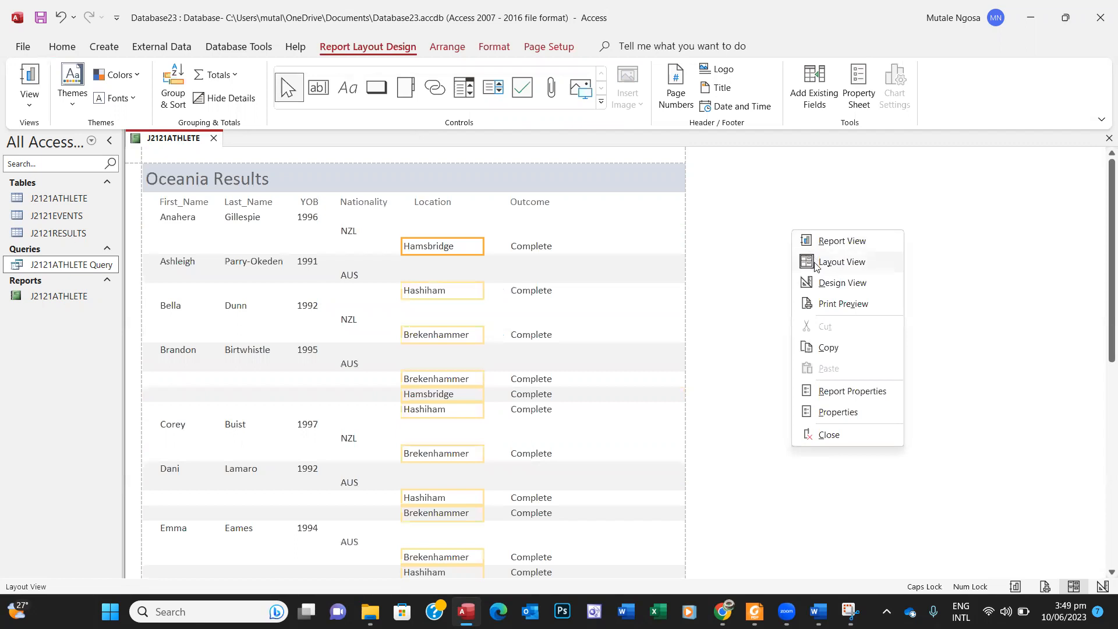
pyautogui.click(817, 283)
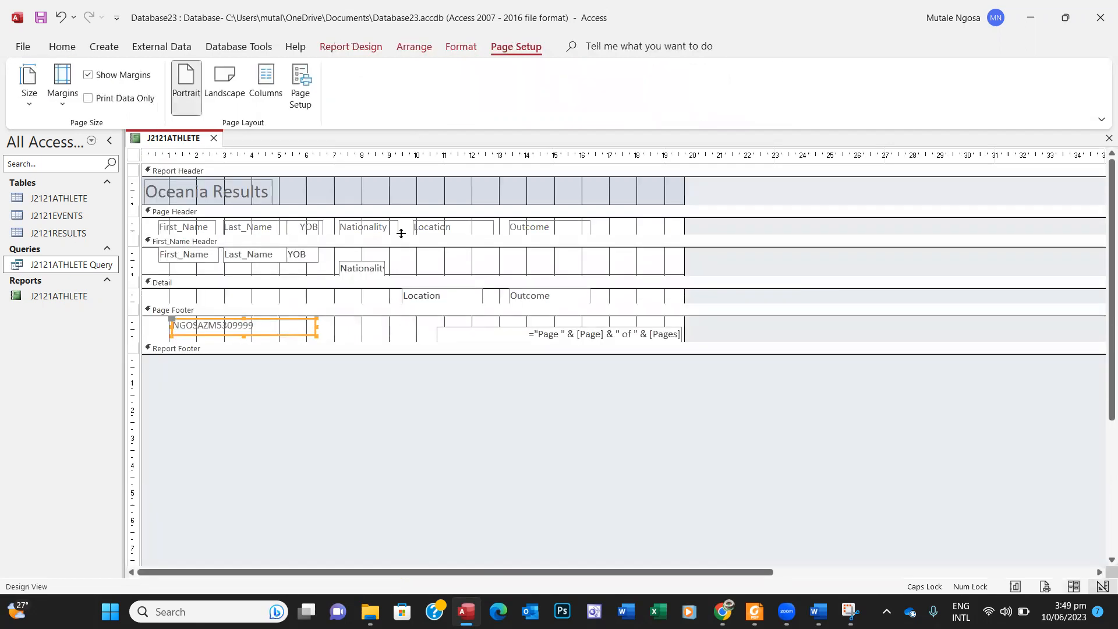
# Step: Raise Nationality onto the athlete name line and move Location and Outcome into the First_Name Header
pyautogui.click(375, 226)
pyautogui.click(367, 268)
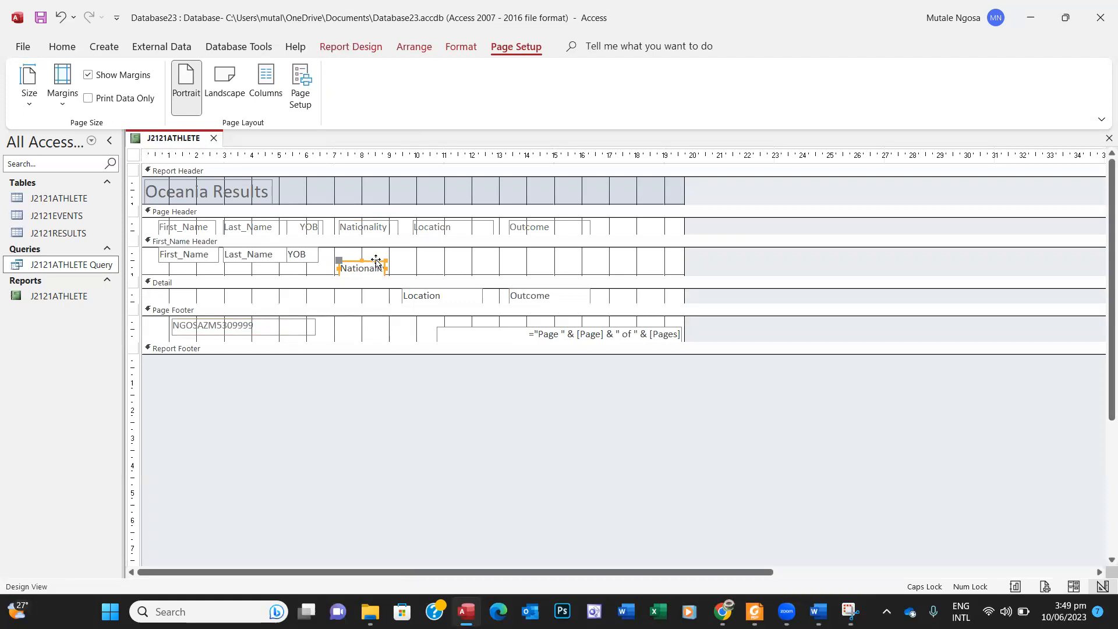
pyautogui.moveTo(375, 263); pyautogui.dragTo(376, 249)
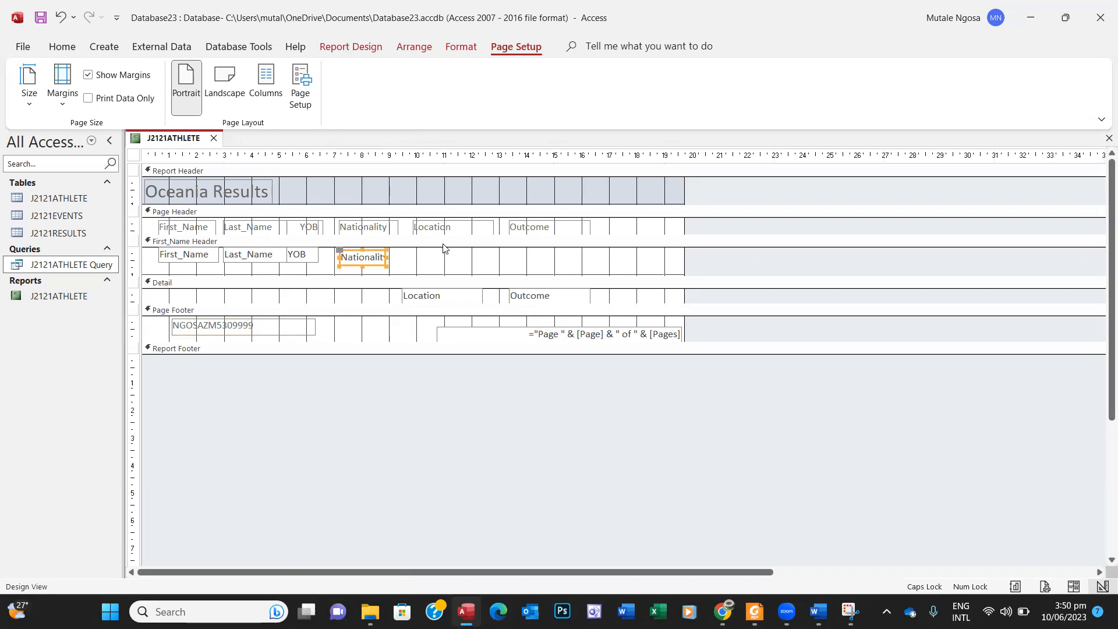
pyautogui.click(430, 297)
pyautogui.moveTo(433, 289); pyautogui.dragTo(447, 249)
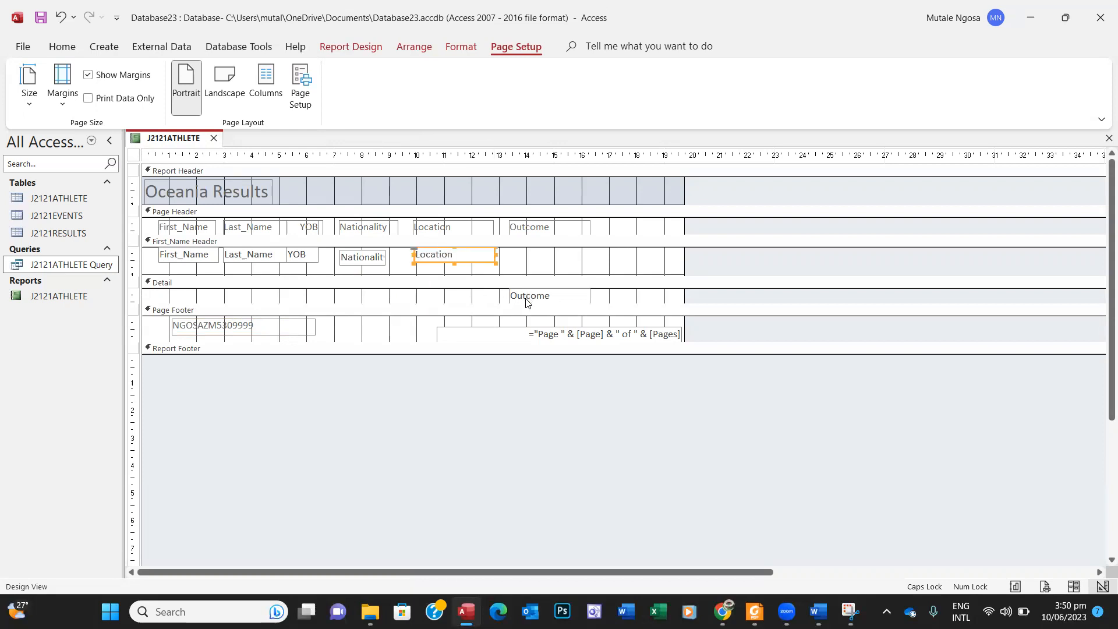
pyautogui.moveTo(526, 299); pyautogui.dragTo(534, 250)
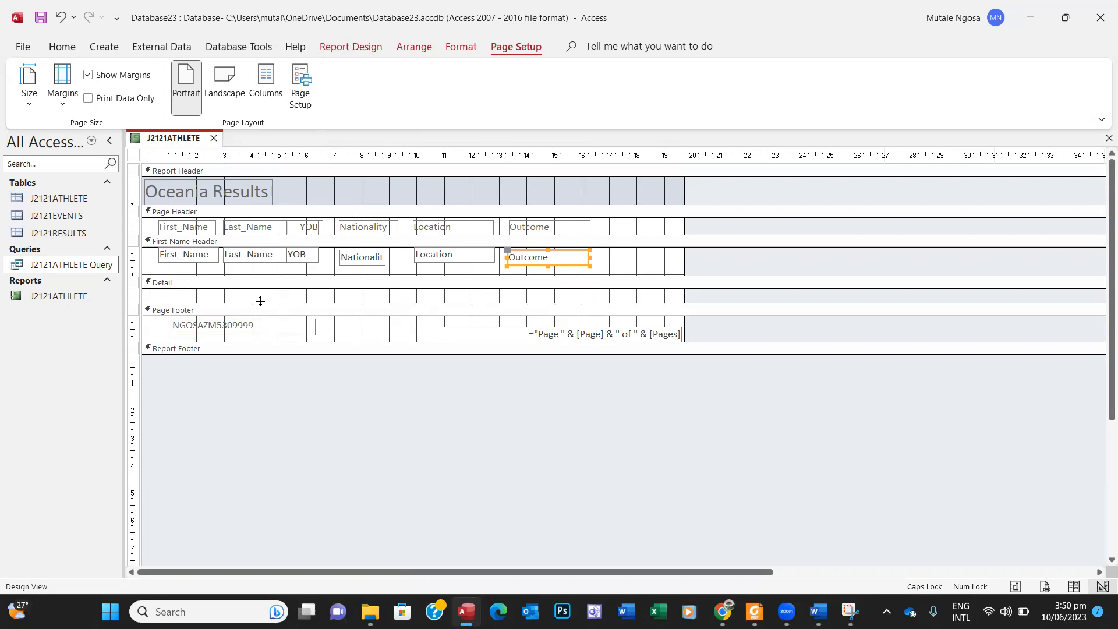
# Step: Check the report's data in Report View, then return to Design View
pyautogui.click(62, 50)
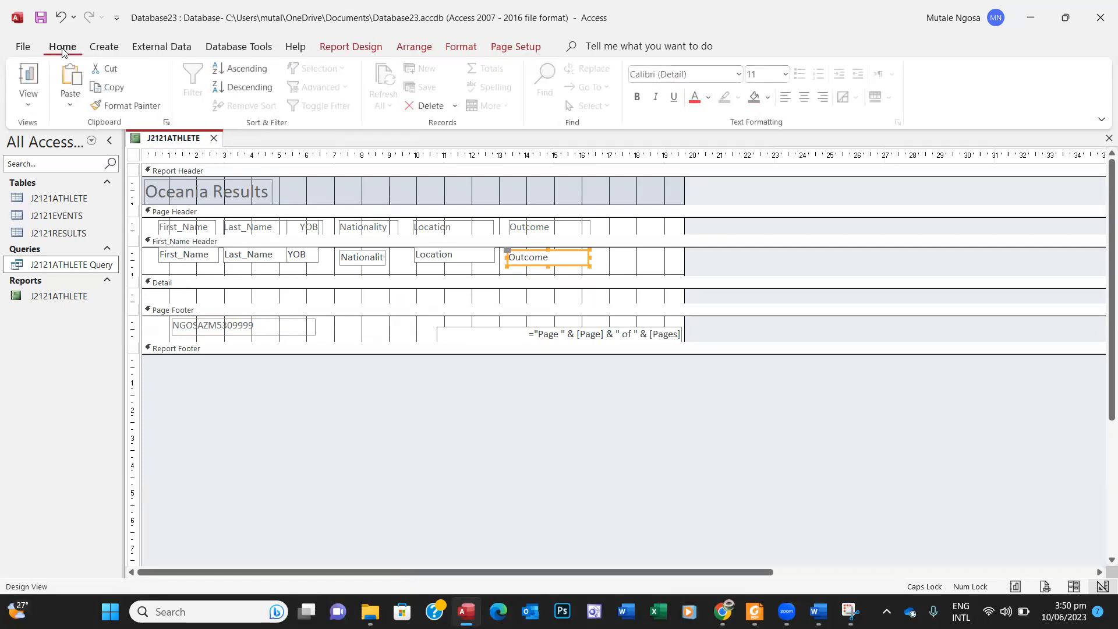
pyautogui.click(29, 75)
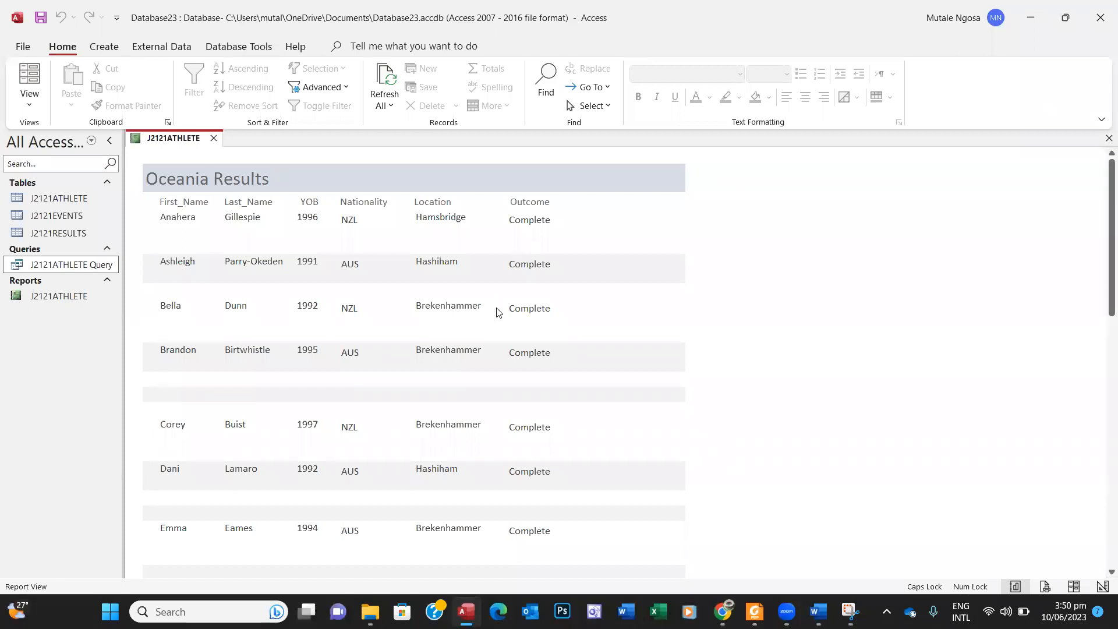
pyautogui.rightClick(774, 258)
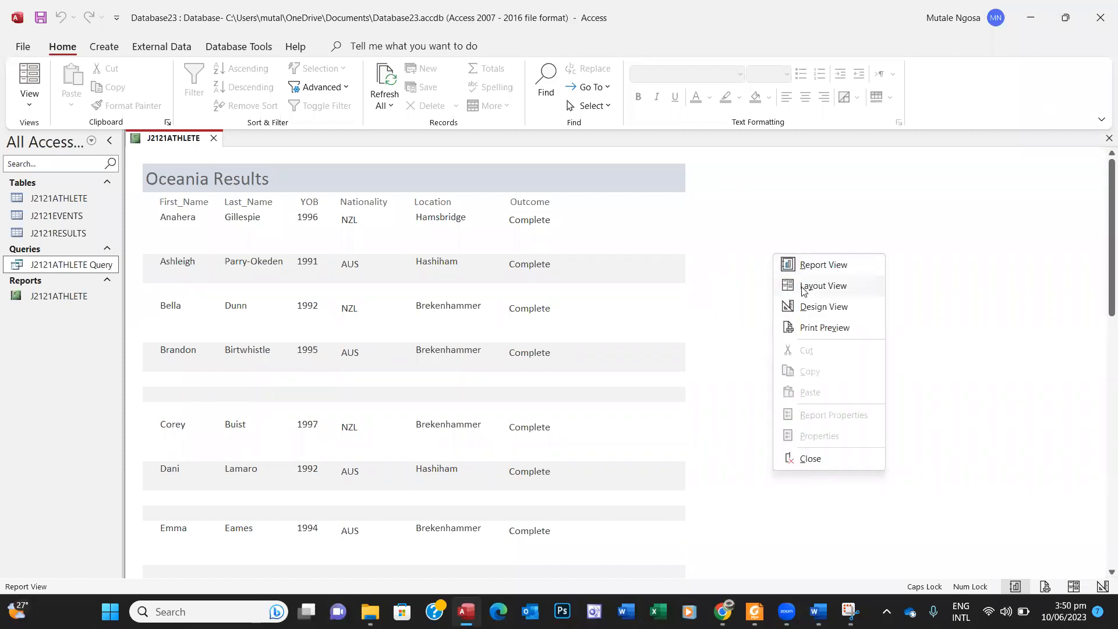
pyautogui.click(805, 307)
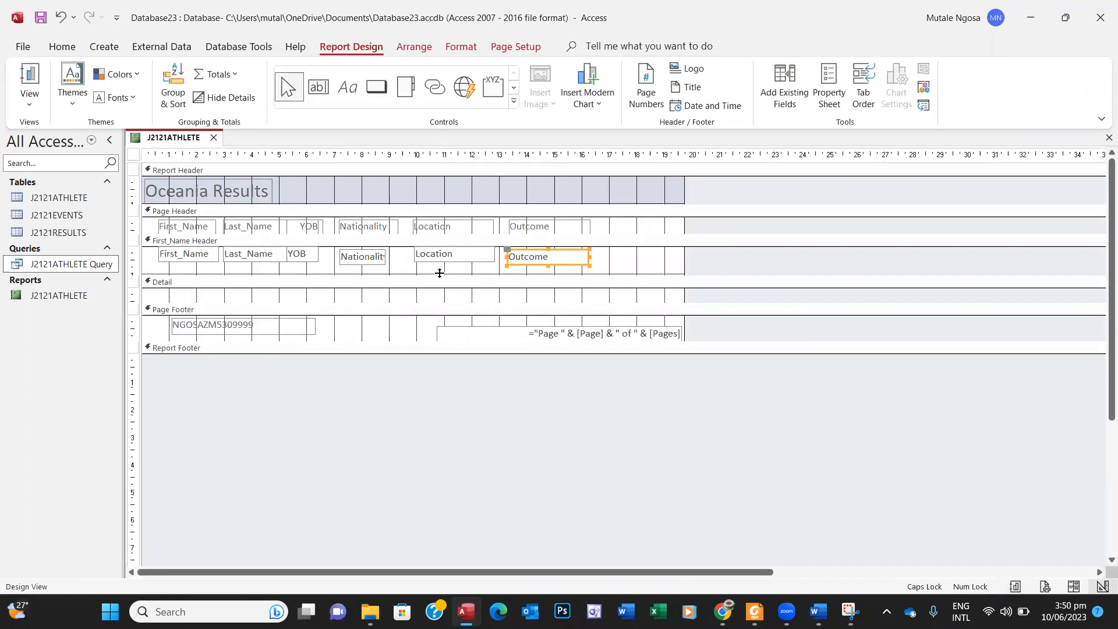
# Step: Shrink the First_Name Header and empty Detail sections, then view the one-row-per-athlete report
pyautogui.moveTo(439, 275); pyautogui.dragTo(440, 267)
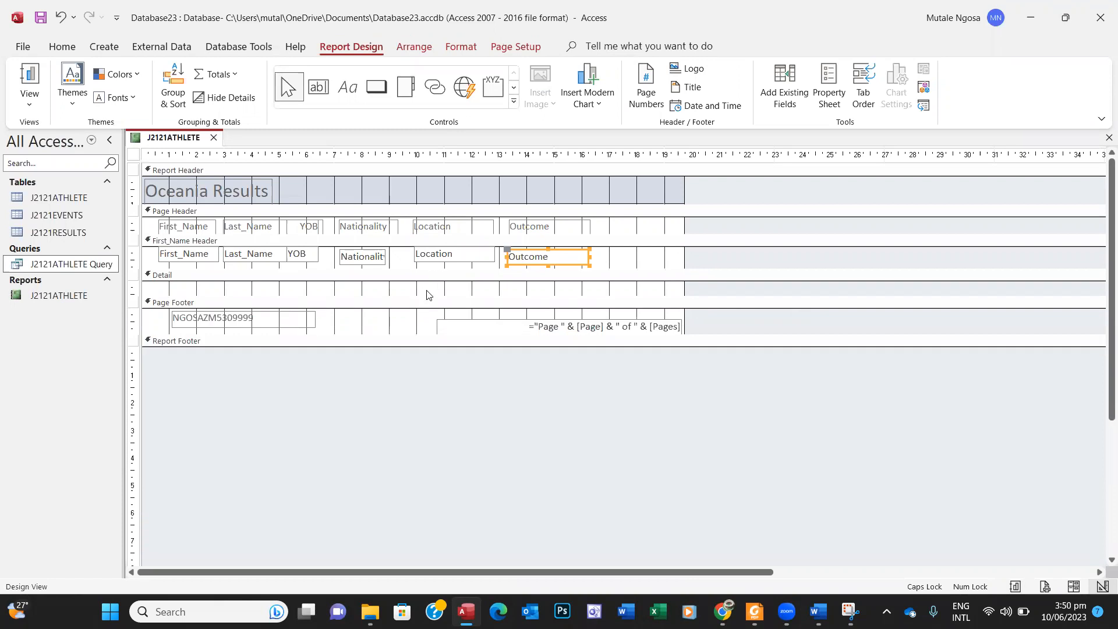
pyautogui.moveTo(423, 293); pyautogui.dragTo(424, 283)
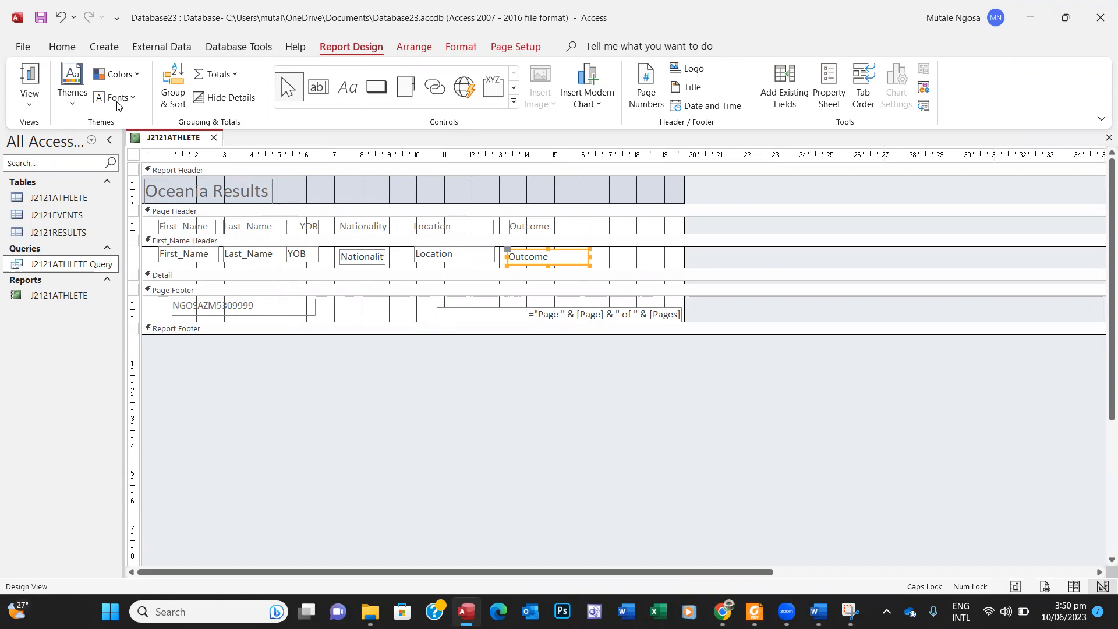
pyautogui.click(42, 74)
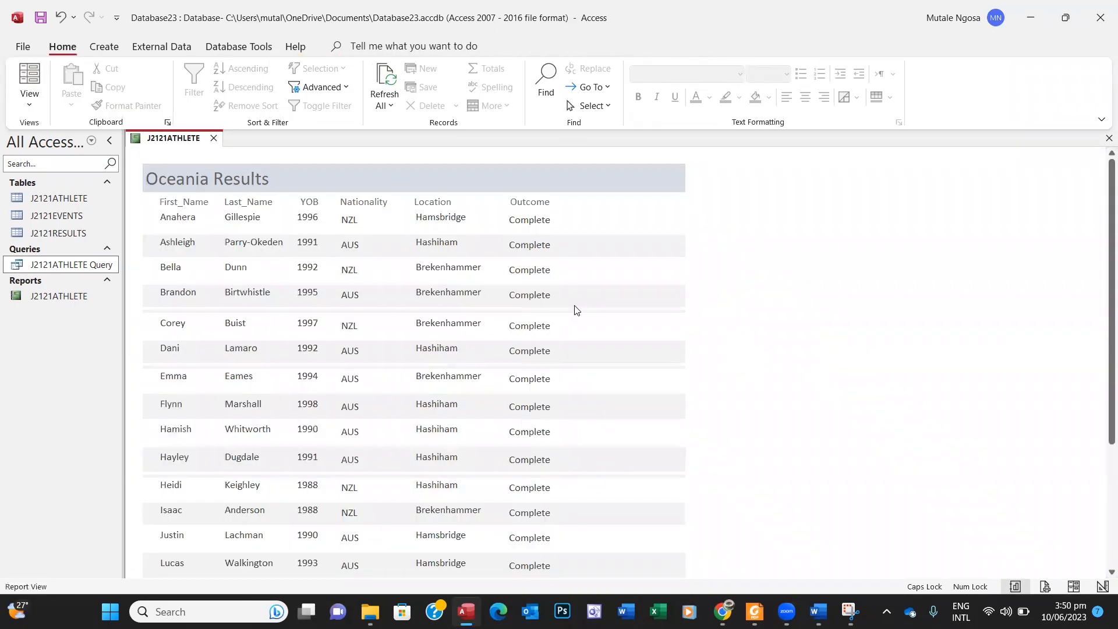
pyautogui.moveTo(1103, 269); pyautogui.dragTo(1084, 245)
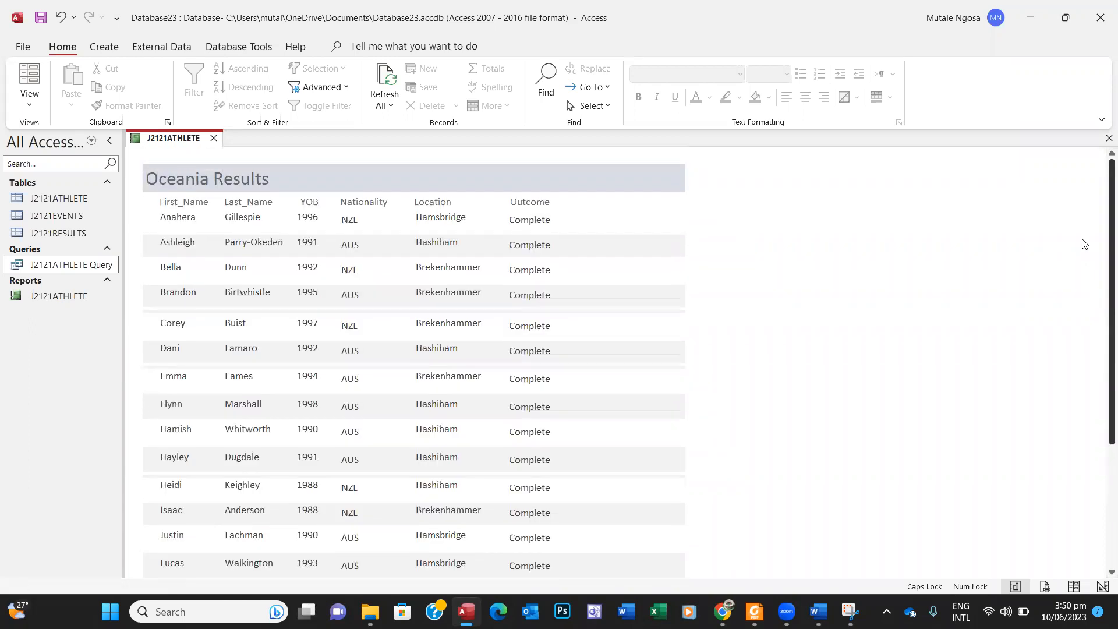
# Step: Print-preview the Oceania Results report and confirm it fits on one portrait page
pyautogui.click(23, 46)
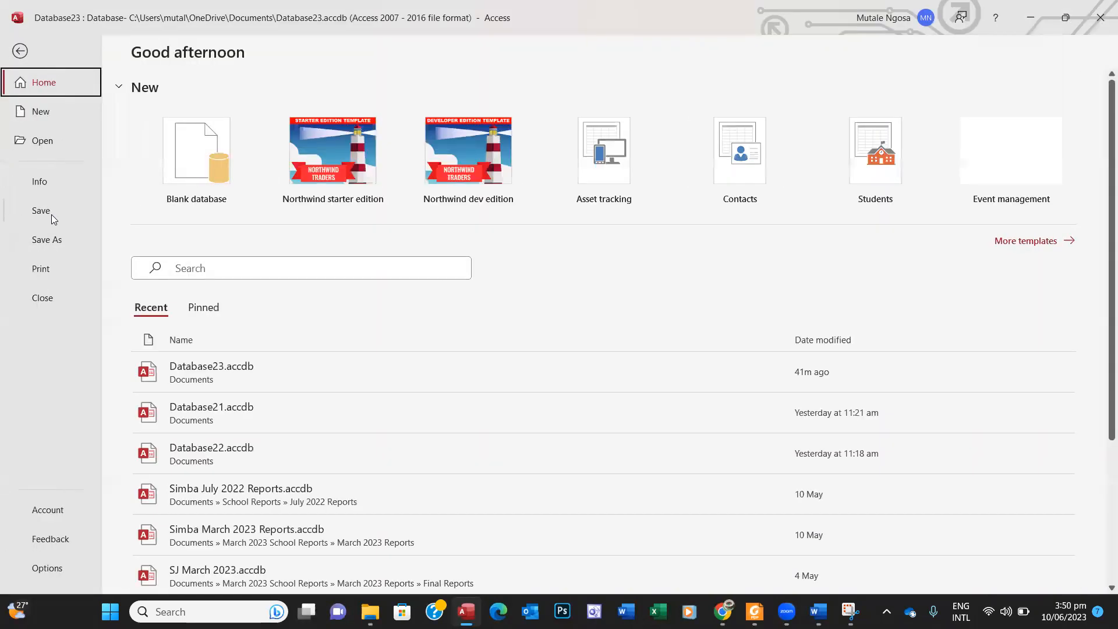
pyautogui.click(48, 265)
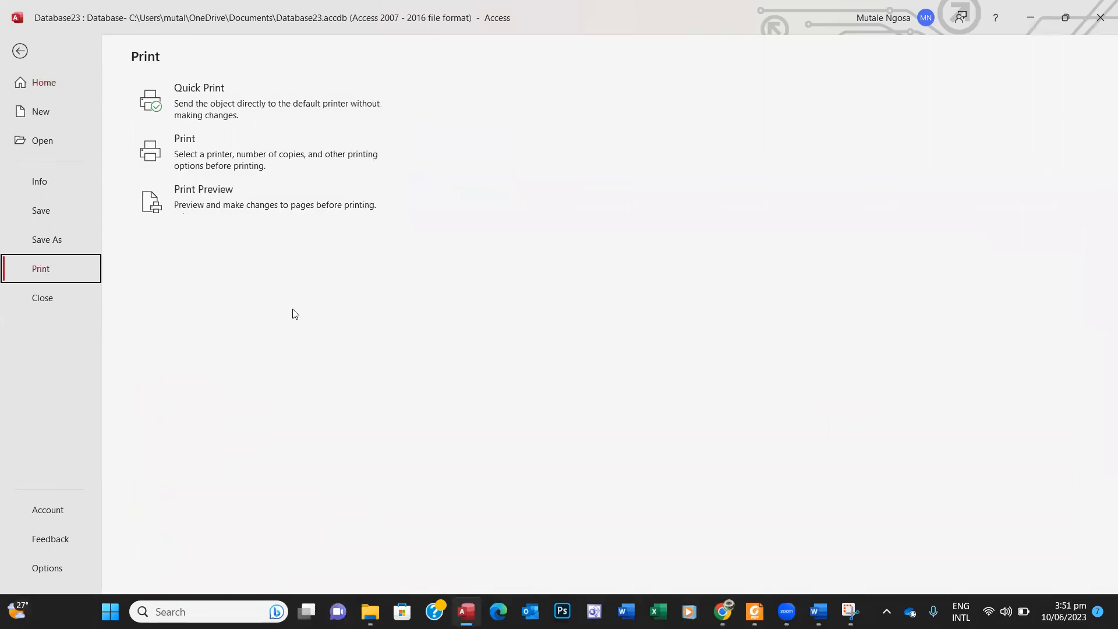
pyautogui.click(232, 204)
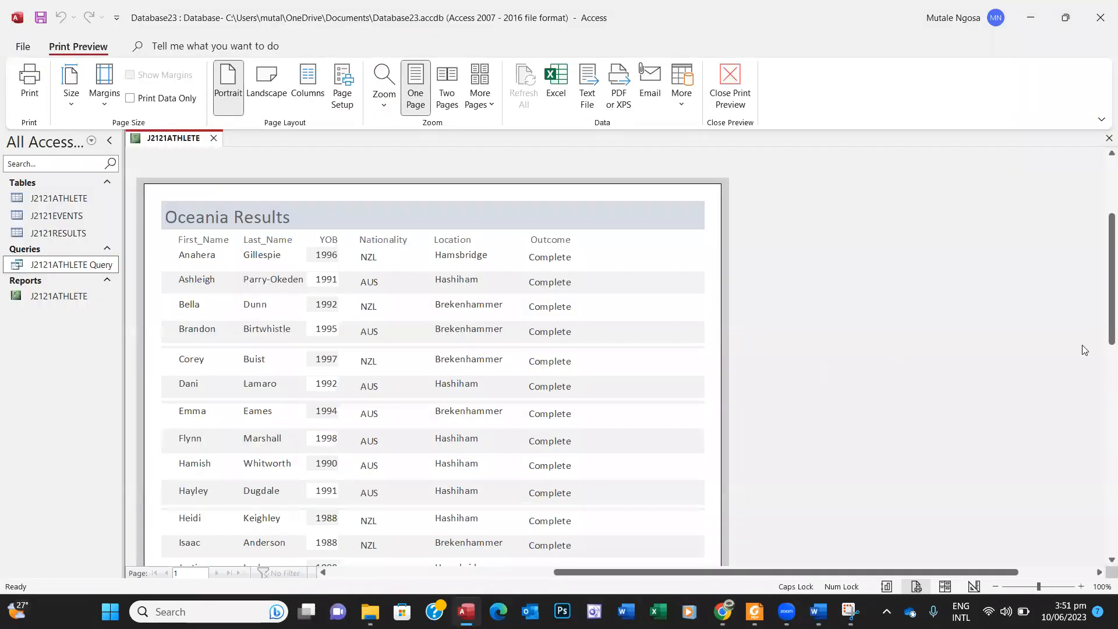
pyautogui.moveTo(1110, 318); pyautogui.dragTo(1104, 476)
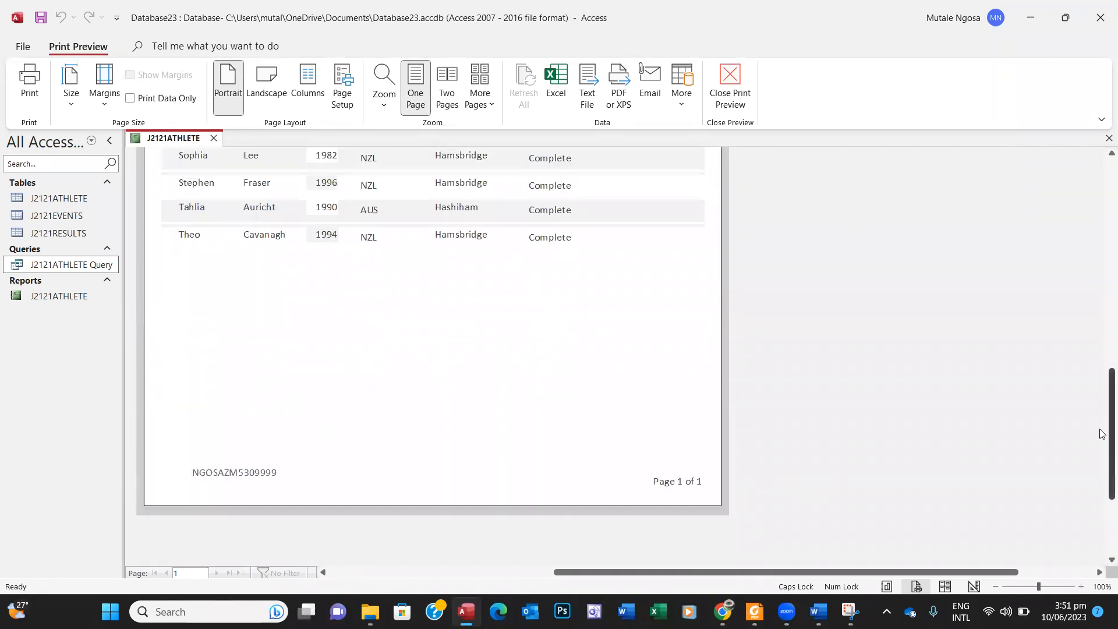
pyautogui.moveTo(1101, 431); pyautogui.dragTo(1094, 284)
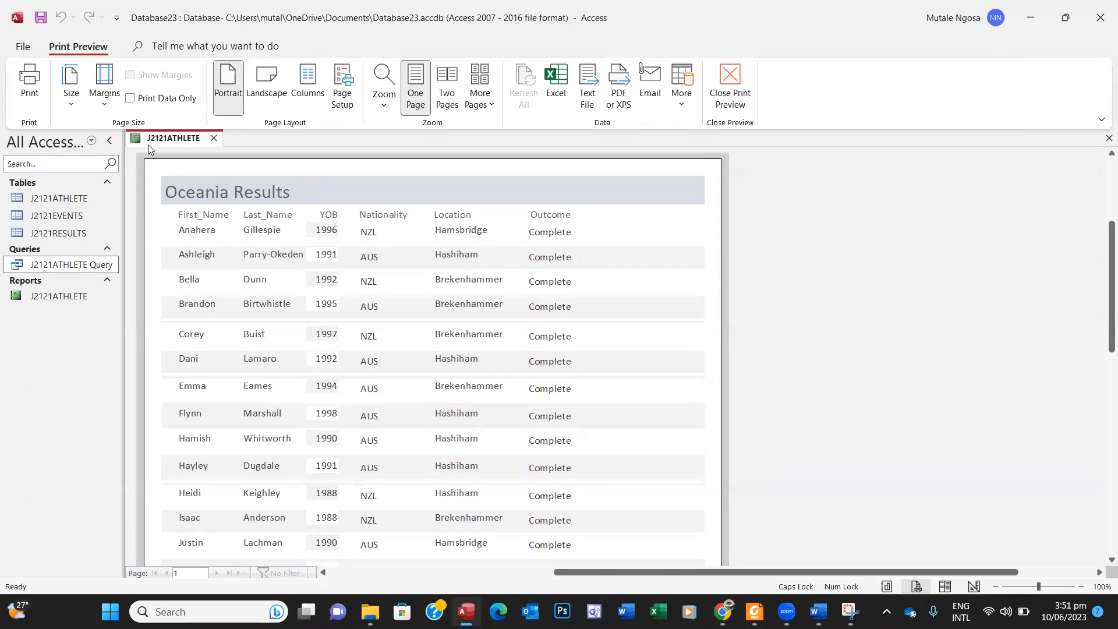
# Step: Close the J2121ATHLETE report
pyautogui.rightClick(164, 141)
pyautogui.click(195, 150)
pyautogui.click(214, 138)
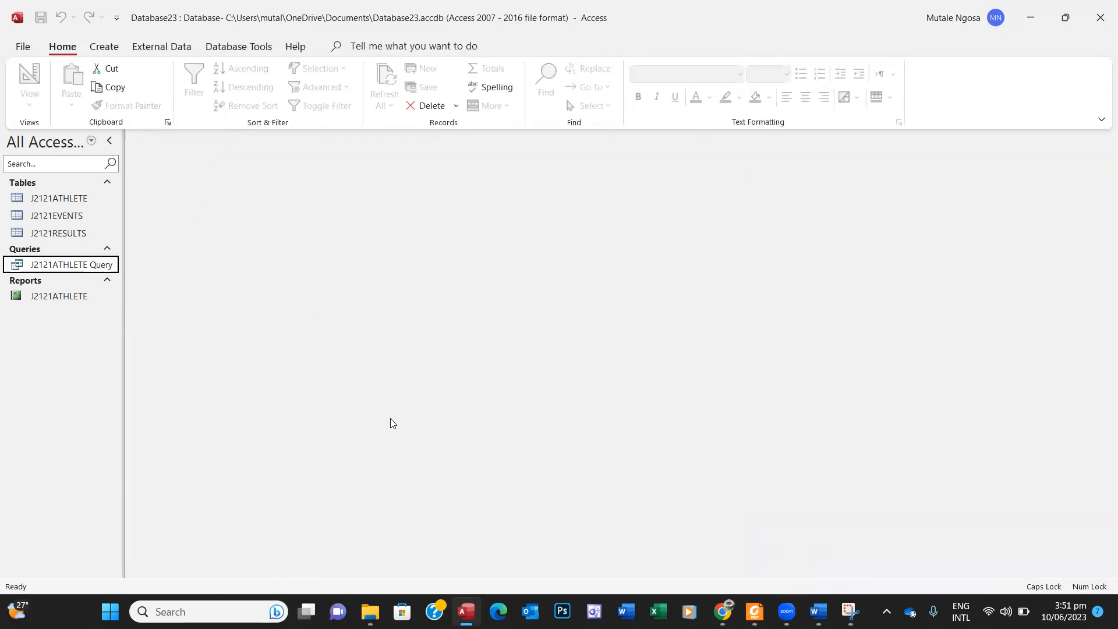